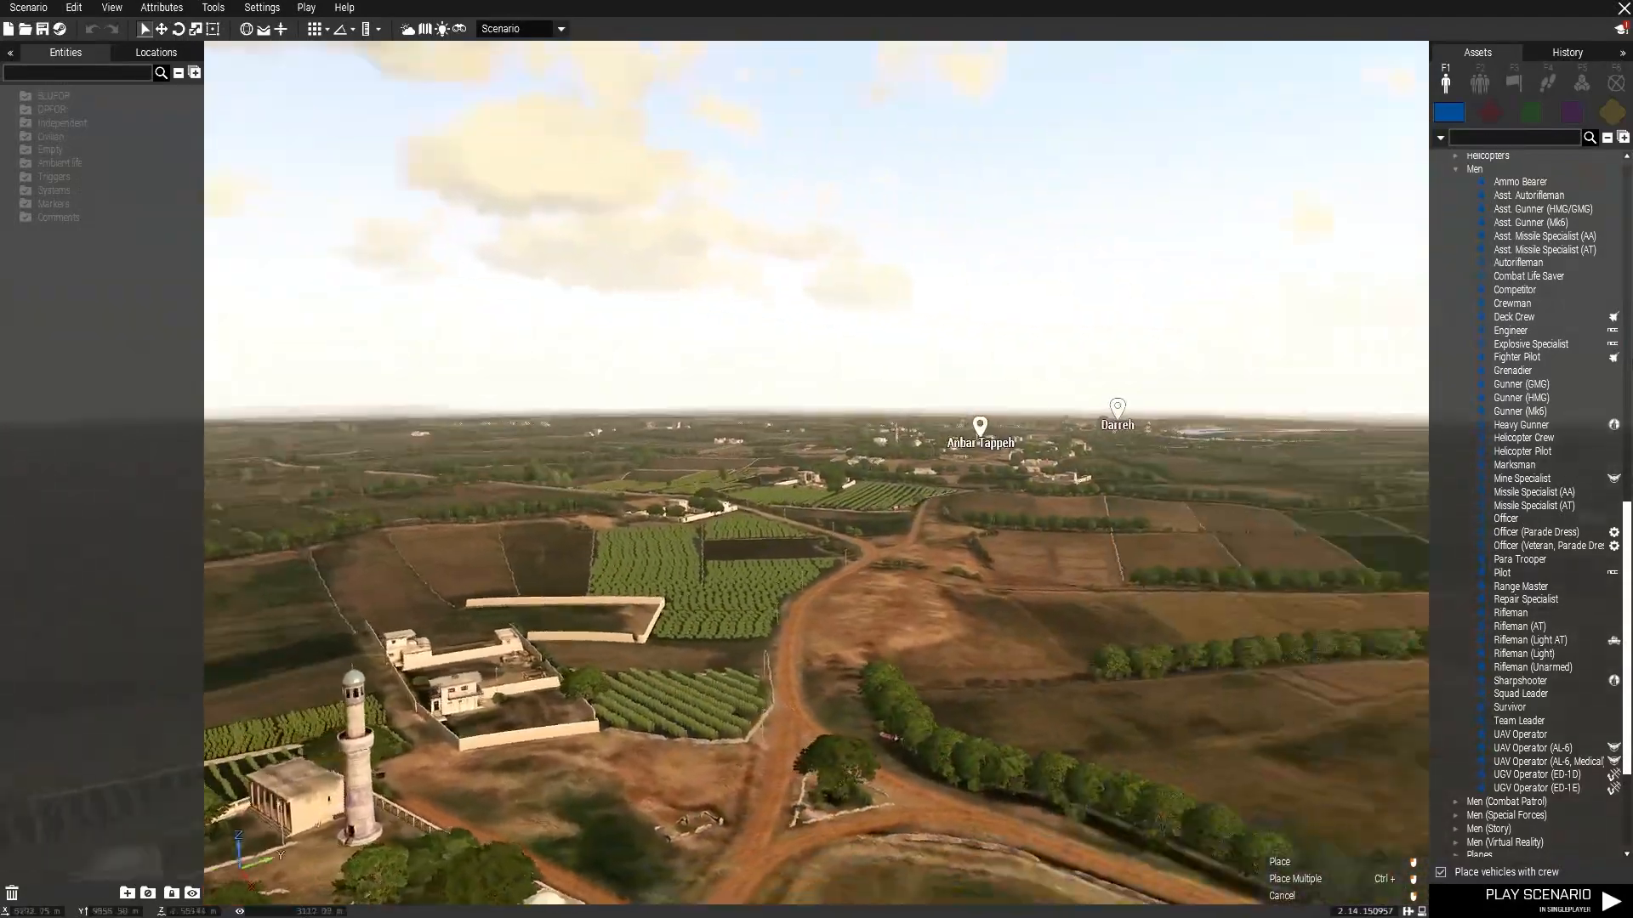
Place an Objective marker in the courtyard beside the mosque minarets.
{"action": "key", "text": "w"}
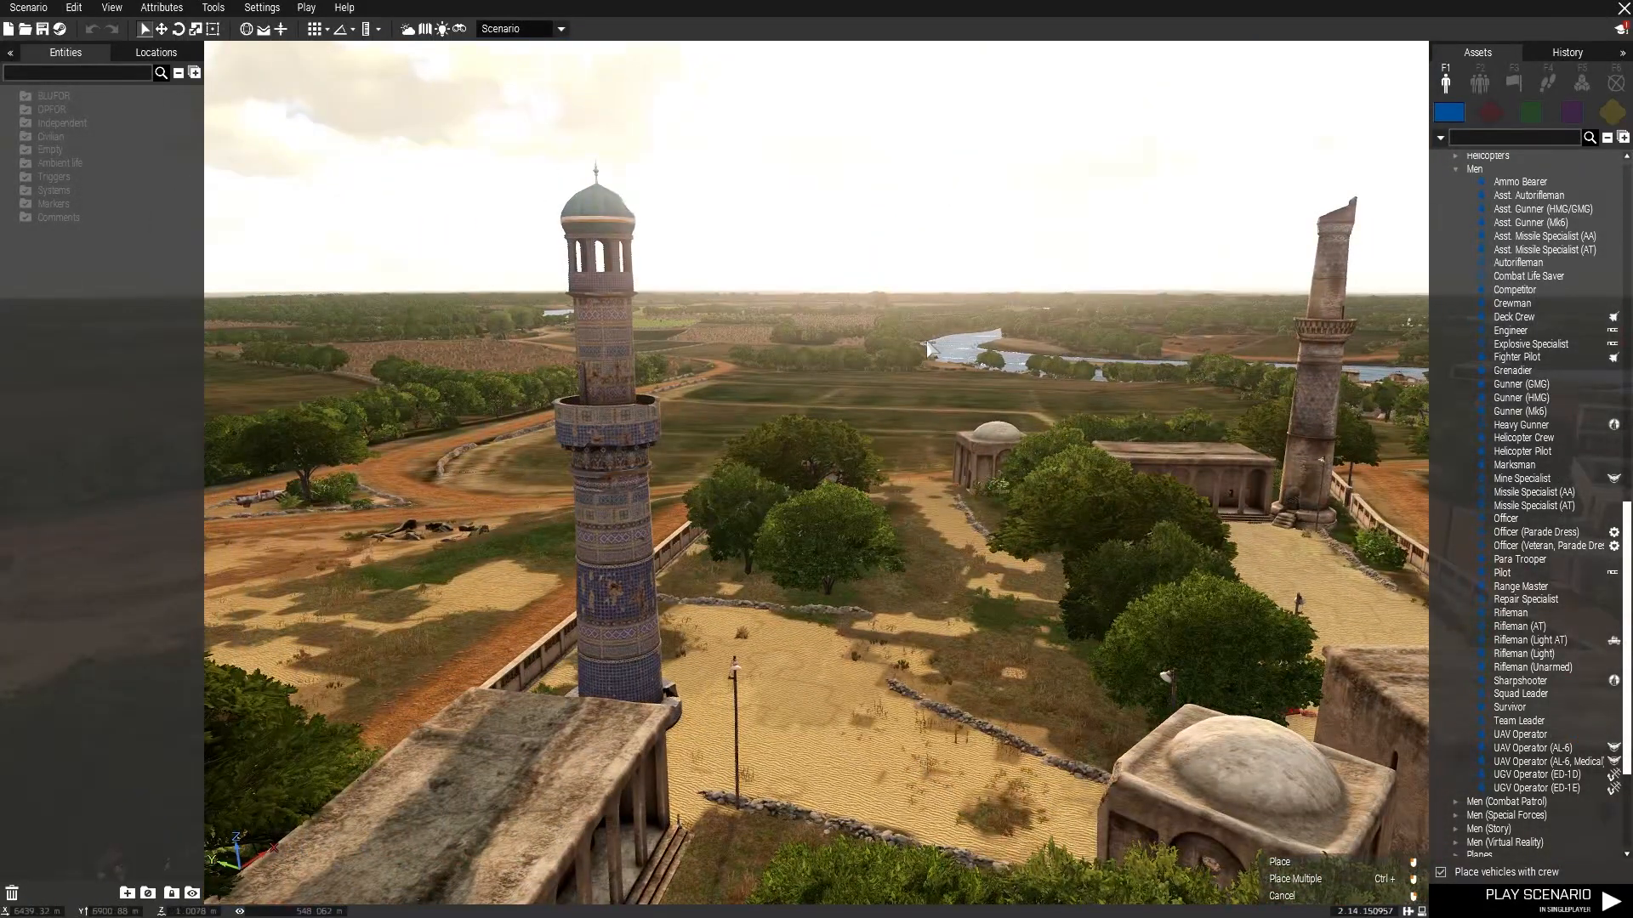
{"action": "key", "text": "w"}
{"action": "key", "text": "w"}
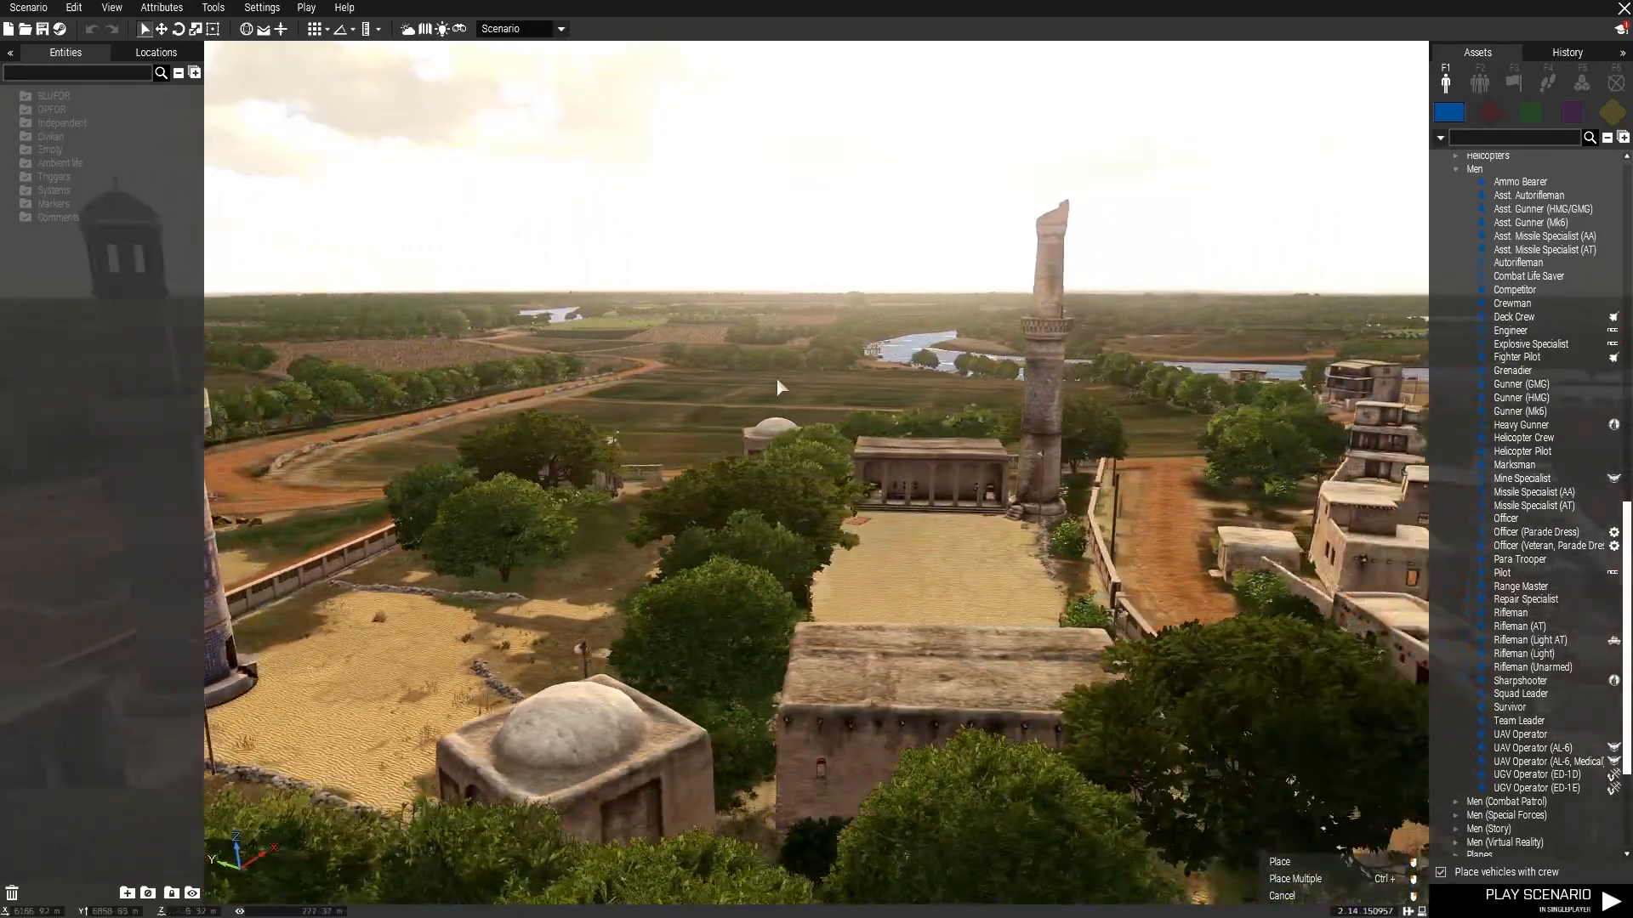
{"action": "key", "text": "w"}
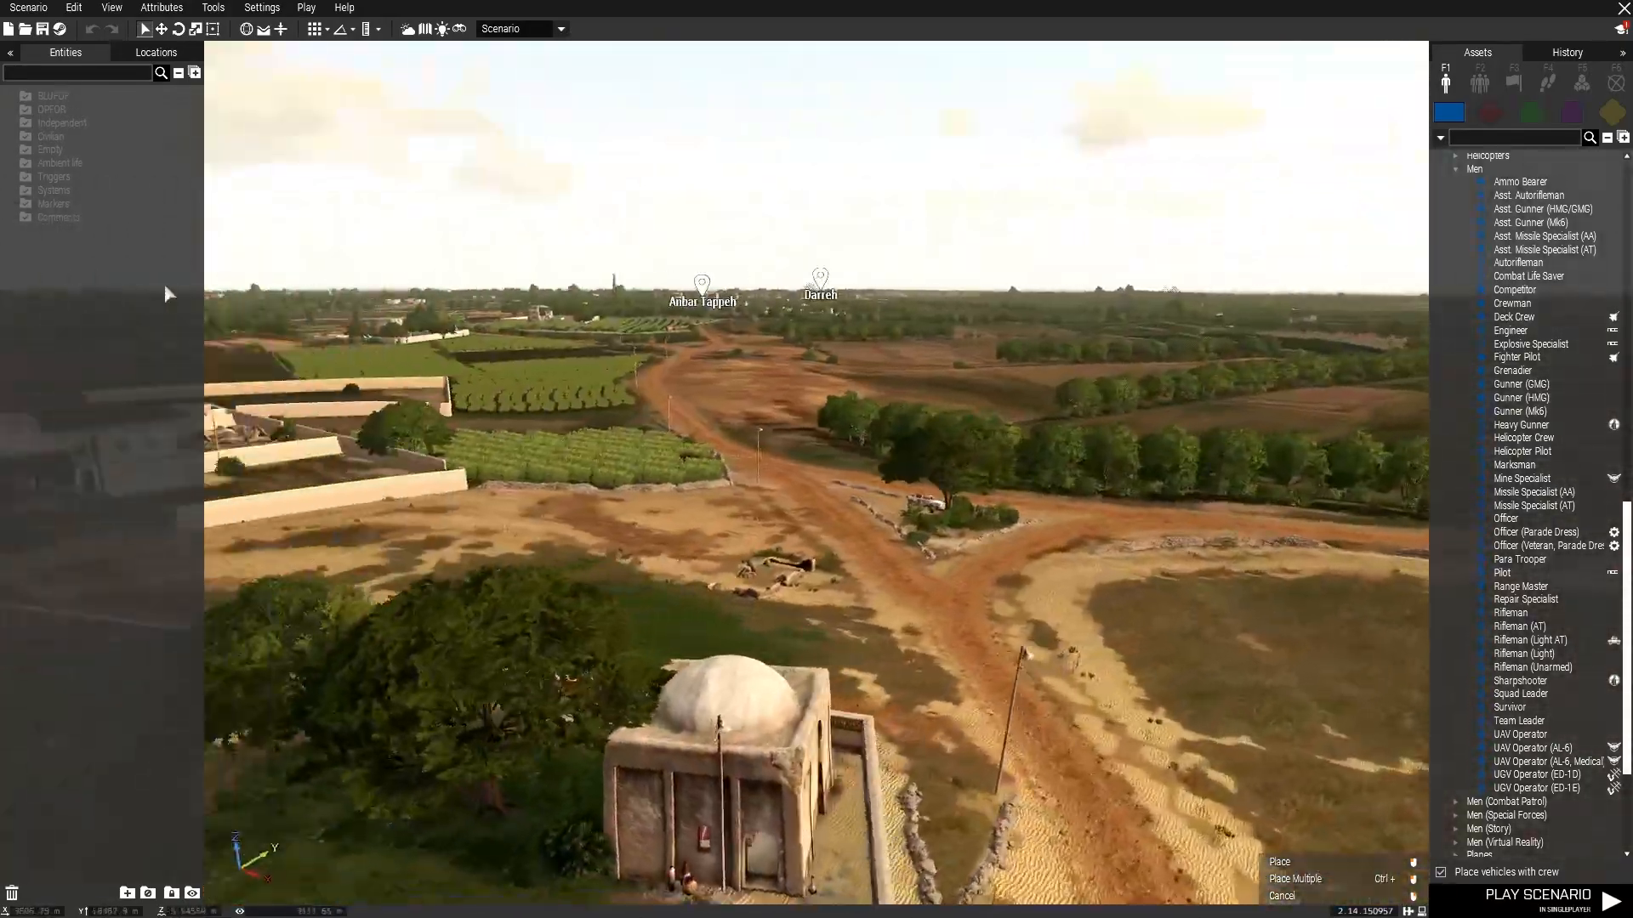
{"action": "key", "text": "w"}
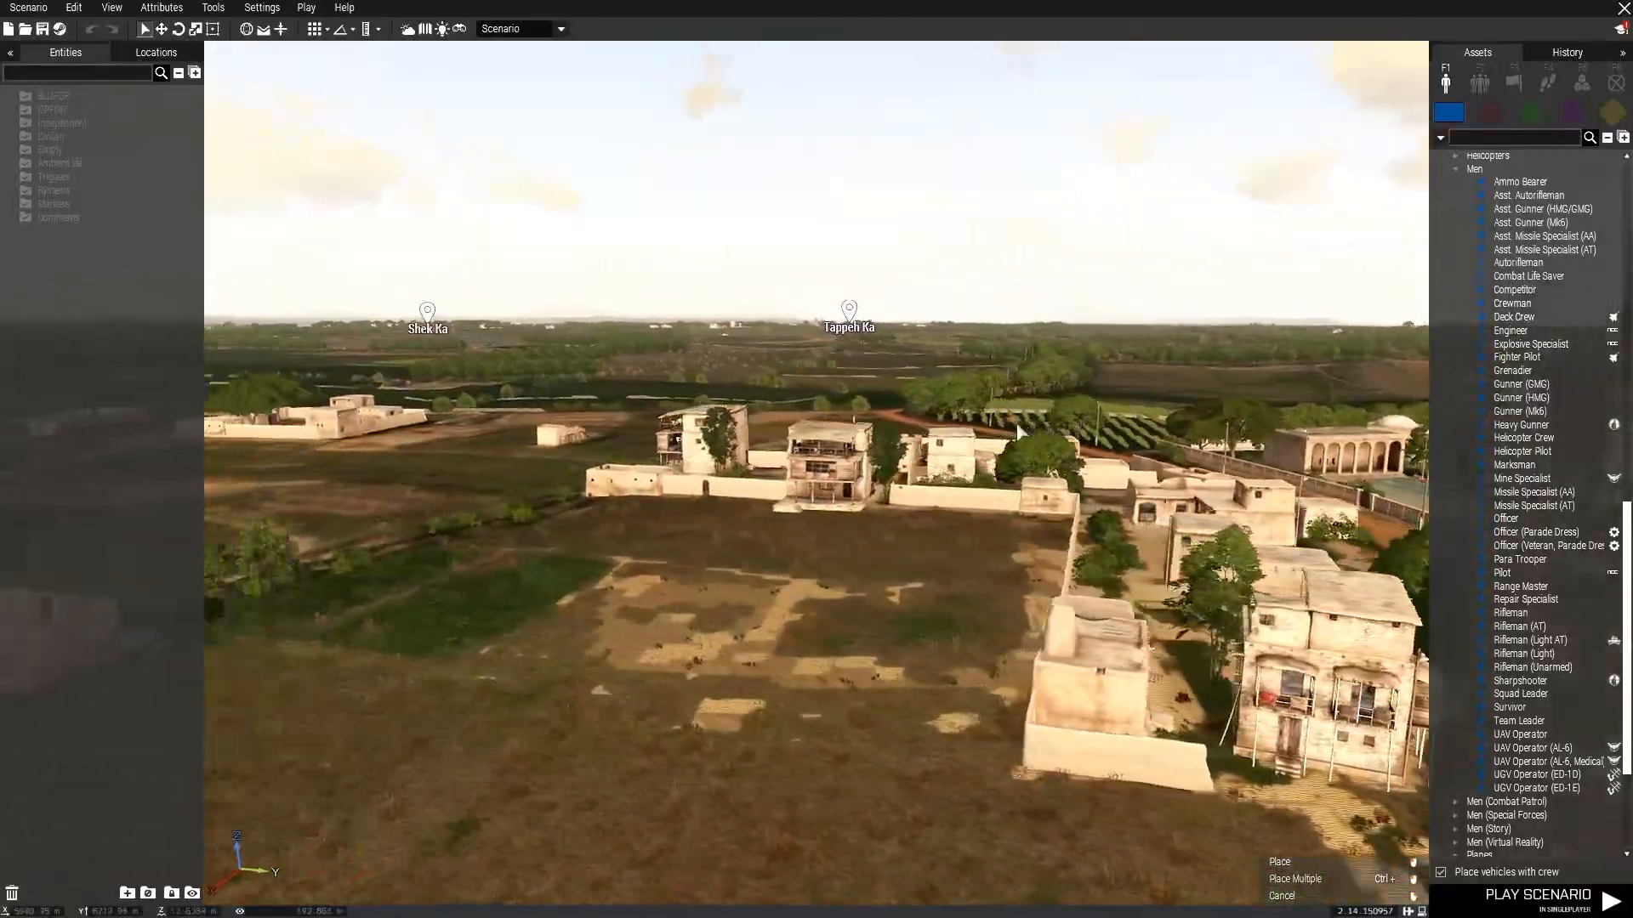
{"action": "key", "text": "w"}
{"action": "mouse_move", "coordinate": [1017, 425]}
{"action": "right_mouse_down"}
{"action": "mouse_move", "coordinate": [1038, 455]}
{"action": "mouse_move", "coordinate": [933, 311]}
{"action": "mouse_move", "coordinate": [102, 310]}
{"action": "mouse_move", "coordinate": [25, 289]}
{"action": "mouse_move", "coordinate": [897, 633]}
{"action": "mouse_move", "coordinate": [798, 646]}
{"action": "right_mouse_up"}
{"action": "key", "text": "w"}
{"action": "double_click", "coordinate": [798, 645]}
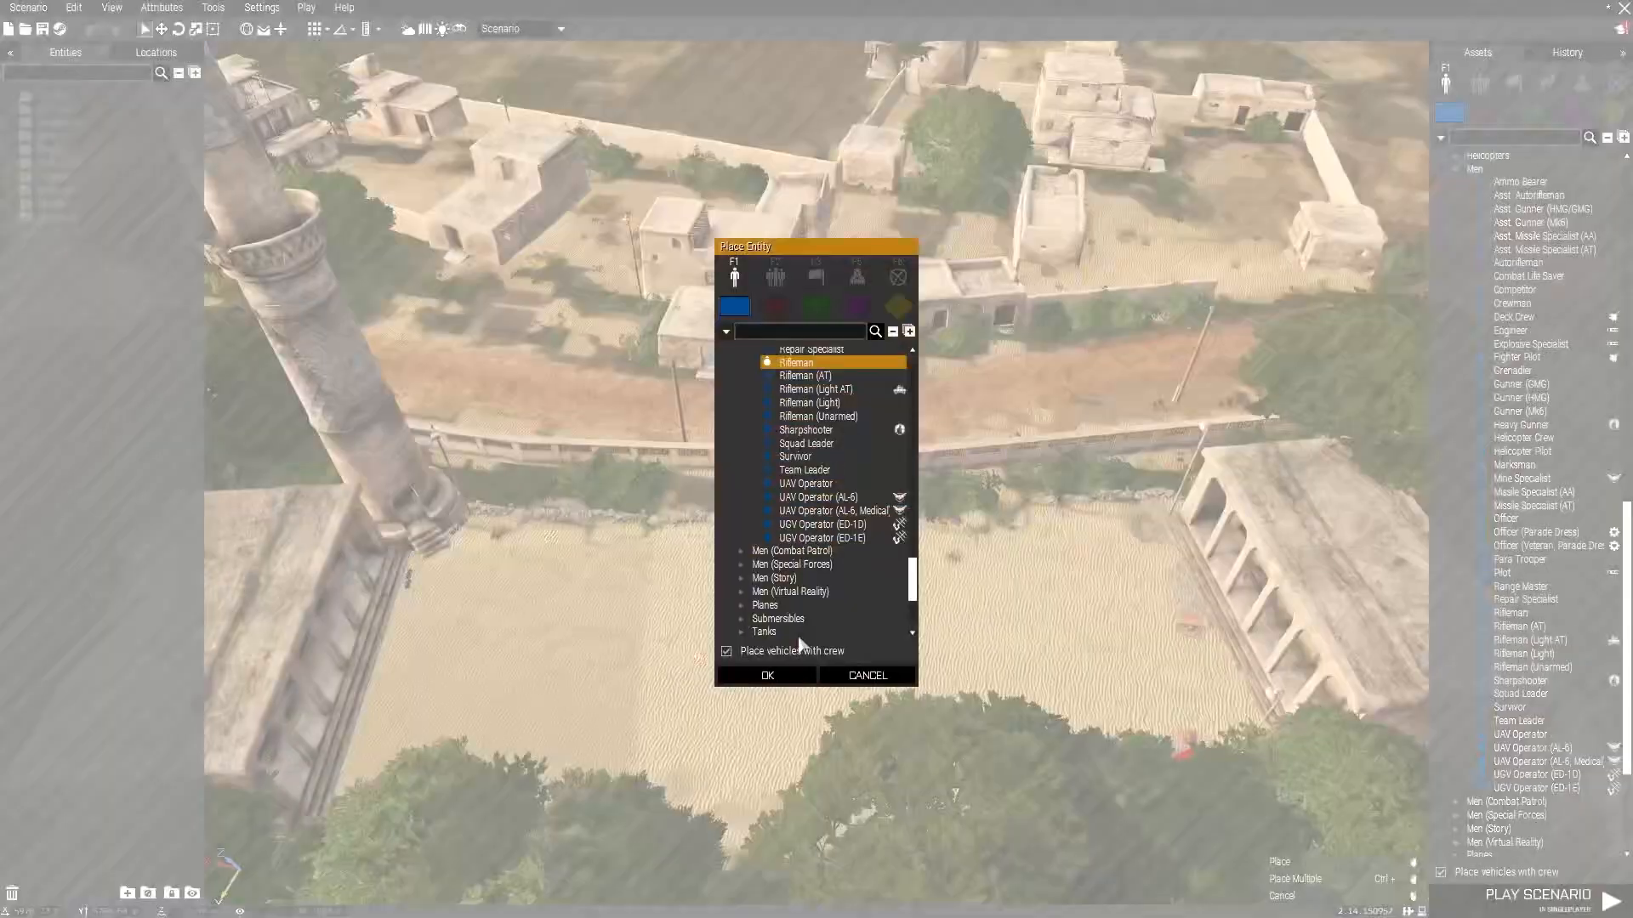
{"action": "left_click", "coordinate": [897, 276]}
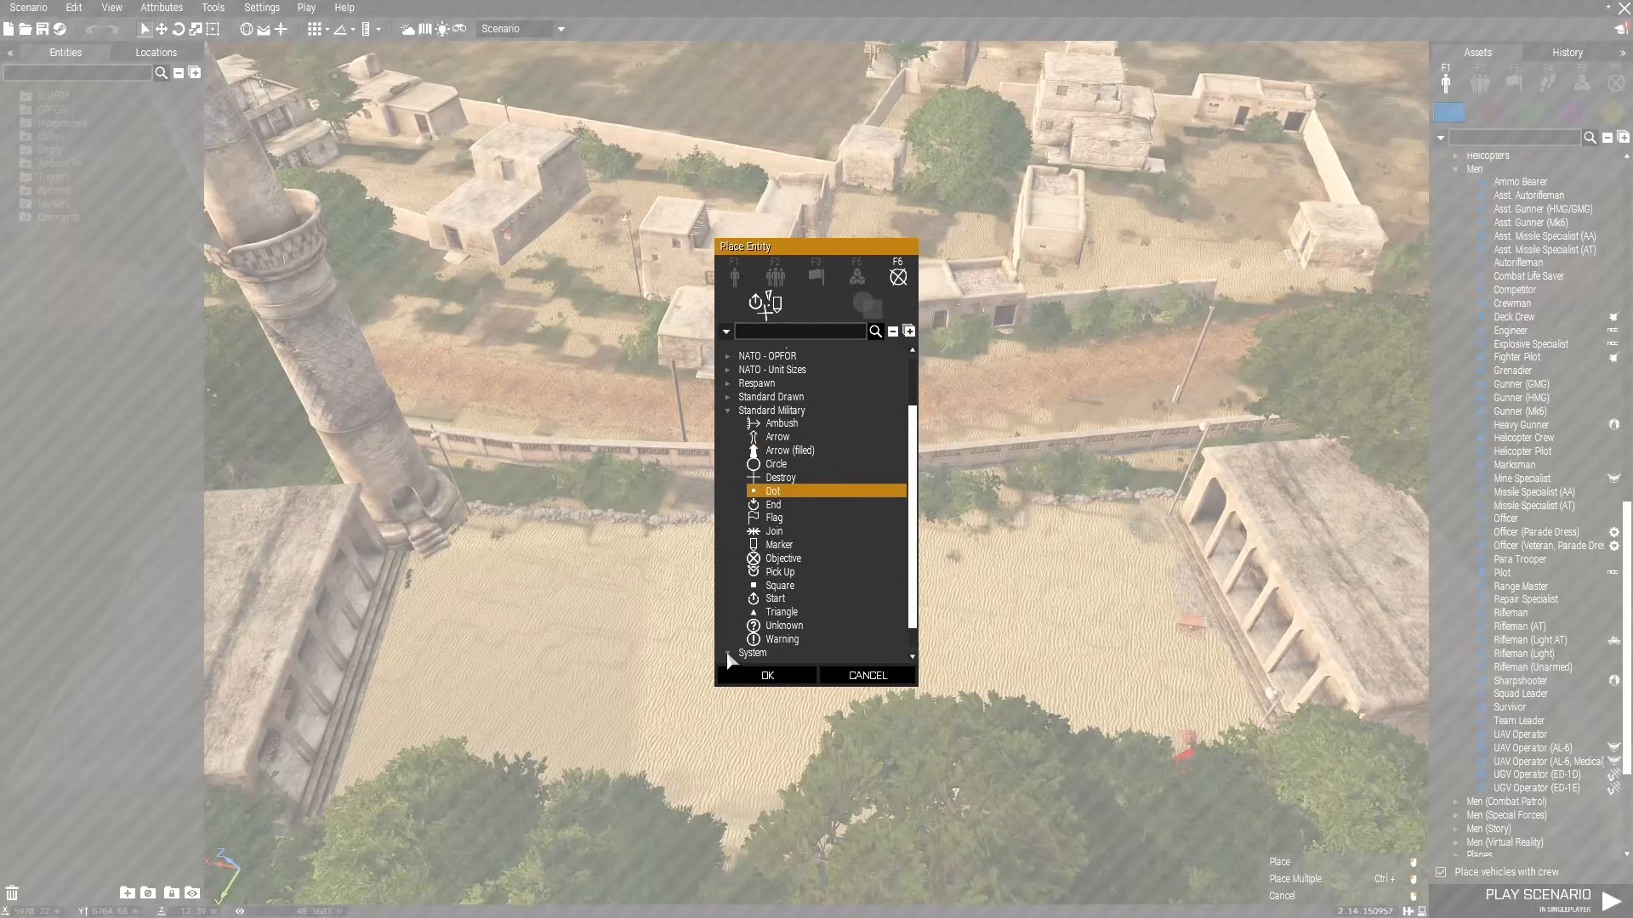
{"action": "left_click", "coordinate": [793, 560]}
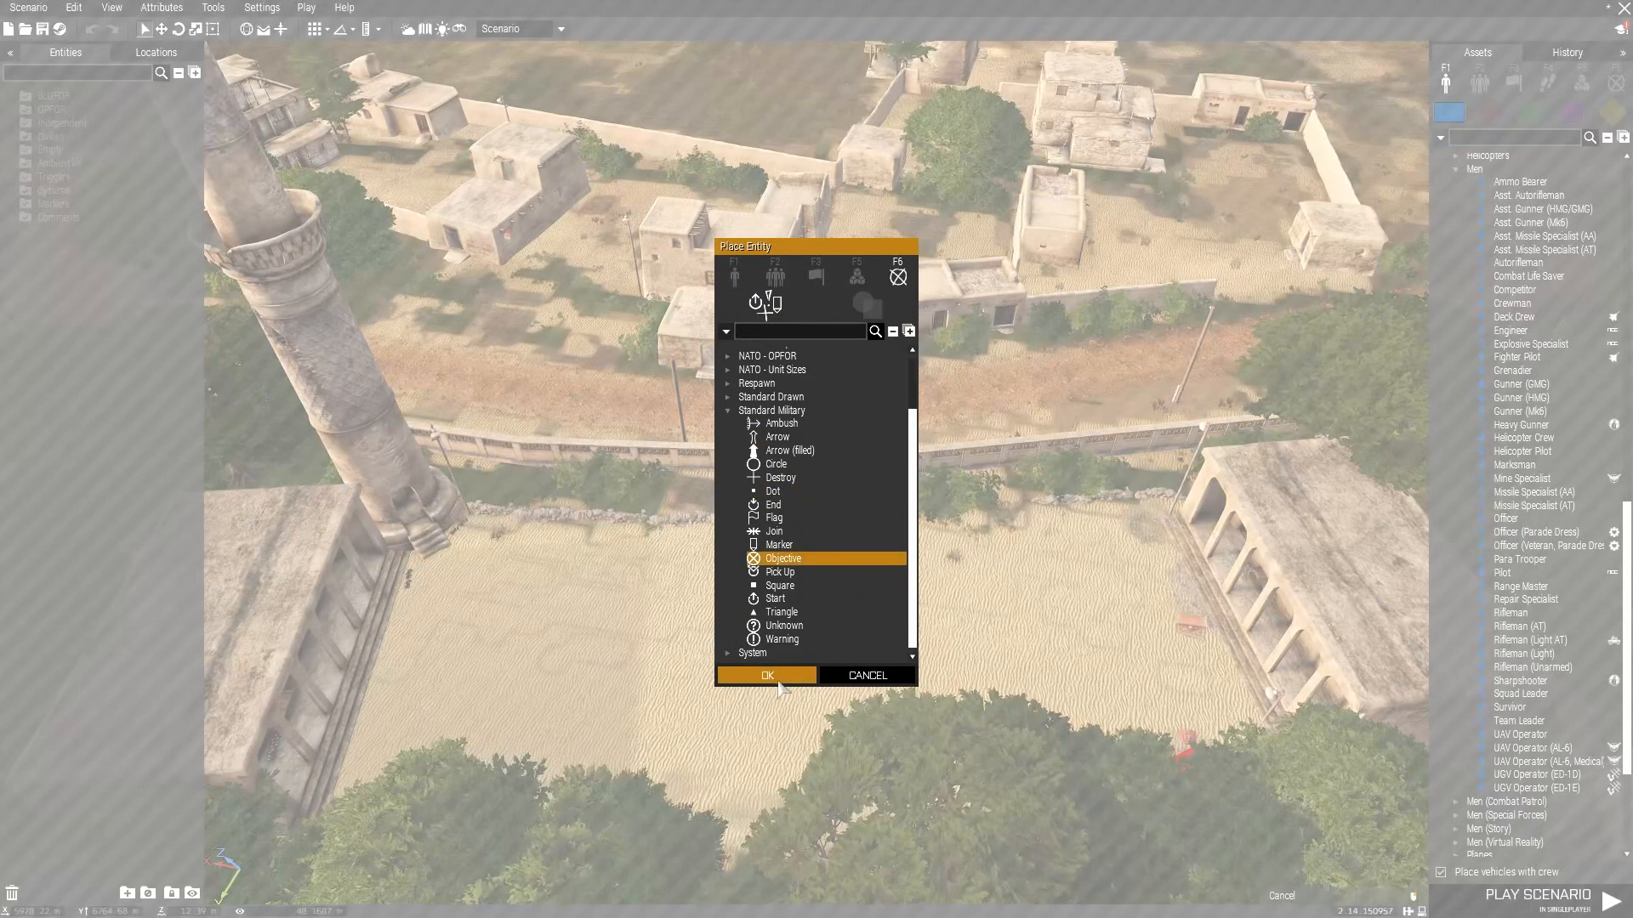
{"action": "left_click", "coordinate": [771, 678]}
Open the marker's attributes on the map and set its text to AO.
{"action": "scroll", "coordinate": [855, 600], "scroll_direction": "up", "scroll_amount": 10}
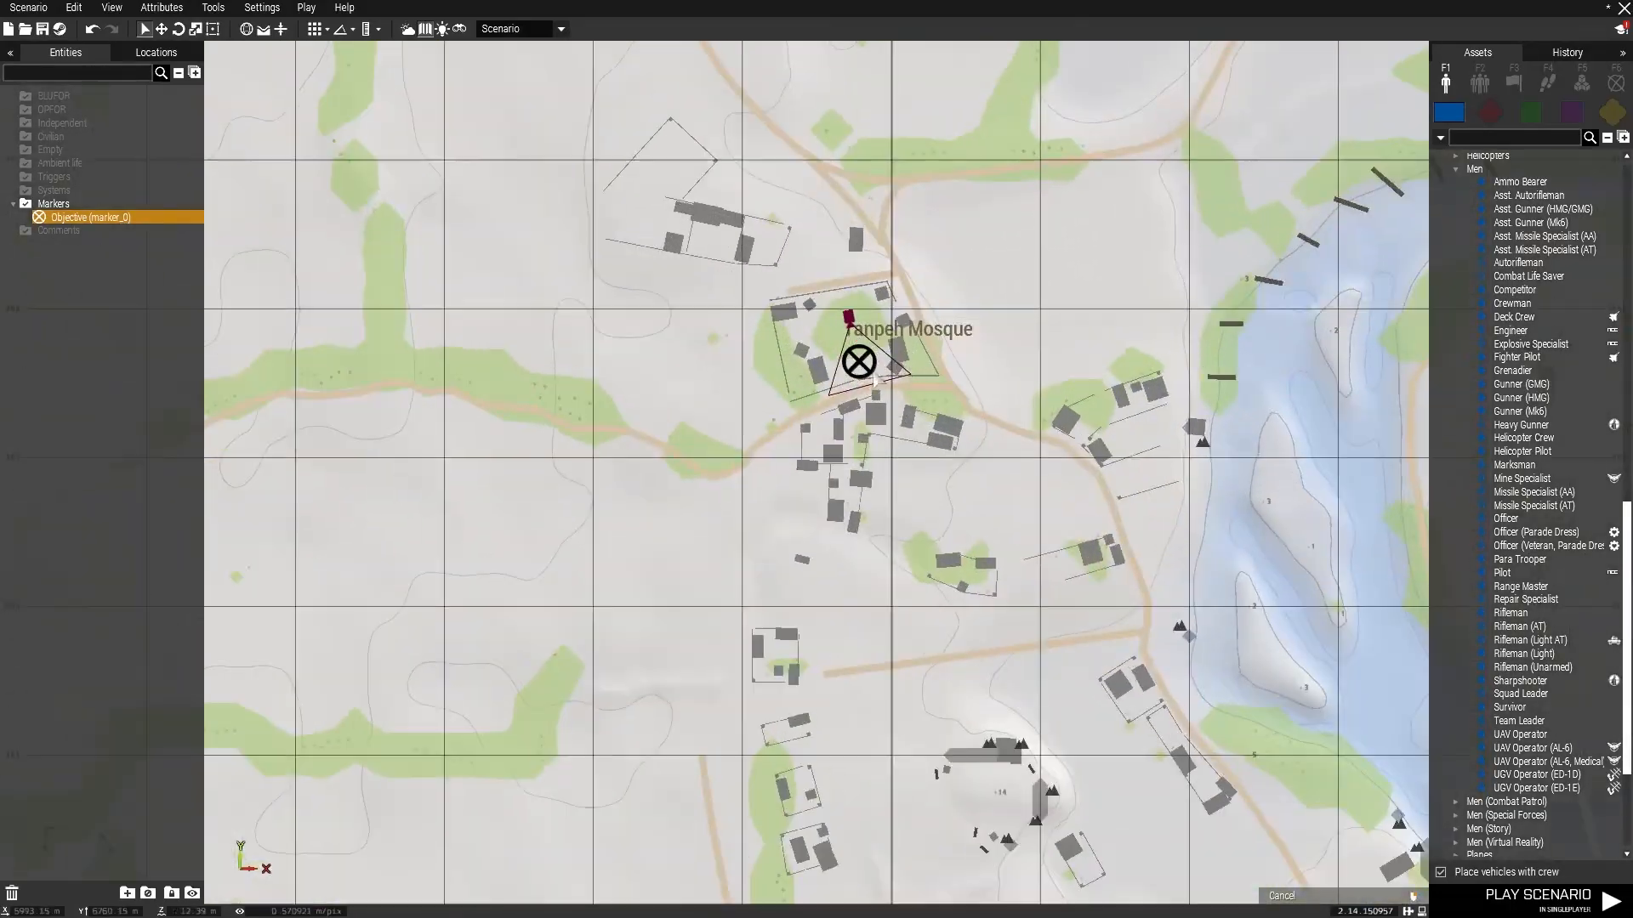
{"action": "double_click", "coordinate": [859, 364]}
{"action": "type", "text": "AO"}
{"action": "left_click", "coordinate": [920, 737]}
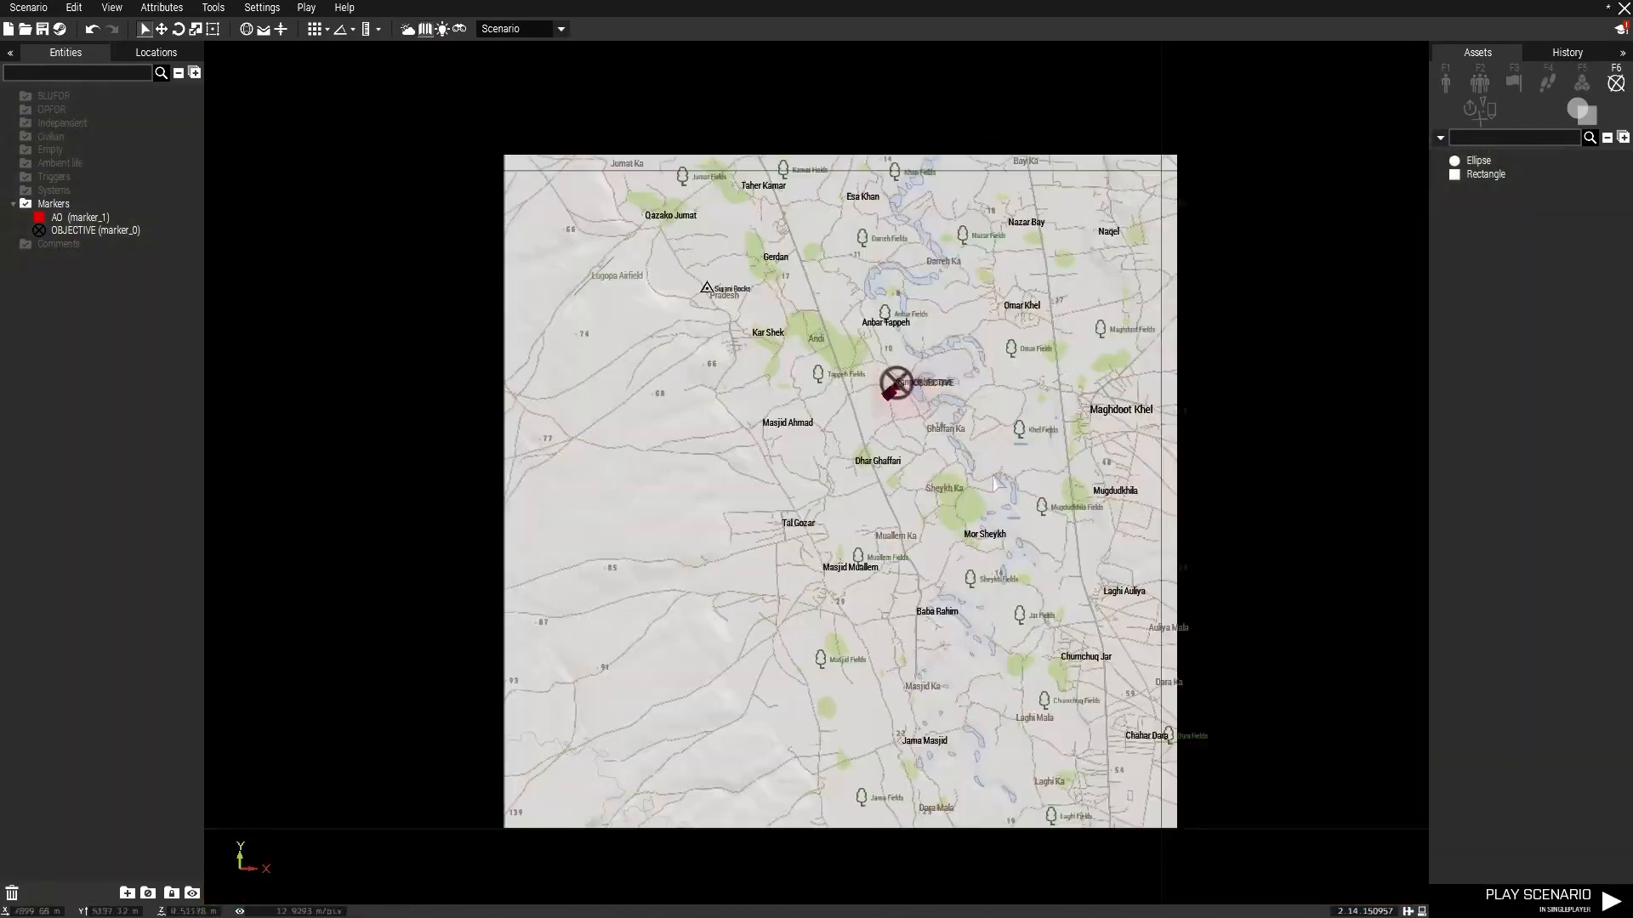
Review the AO and objective markers around the village on the map.
{"action": "scroll", "coordinate": [962, 392], "scroll_direction": "up", "scroll_amount": 10}
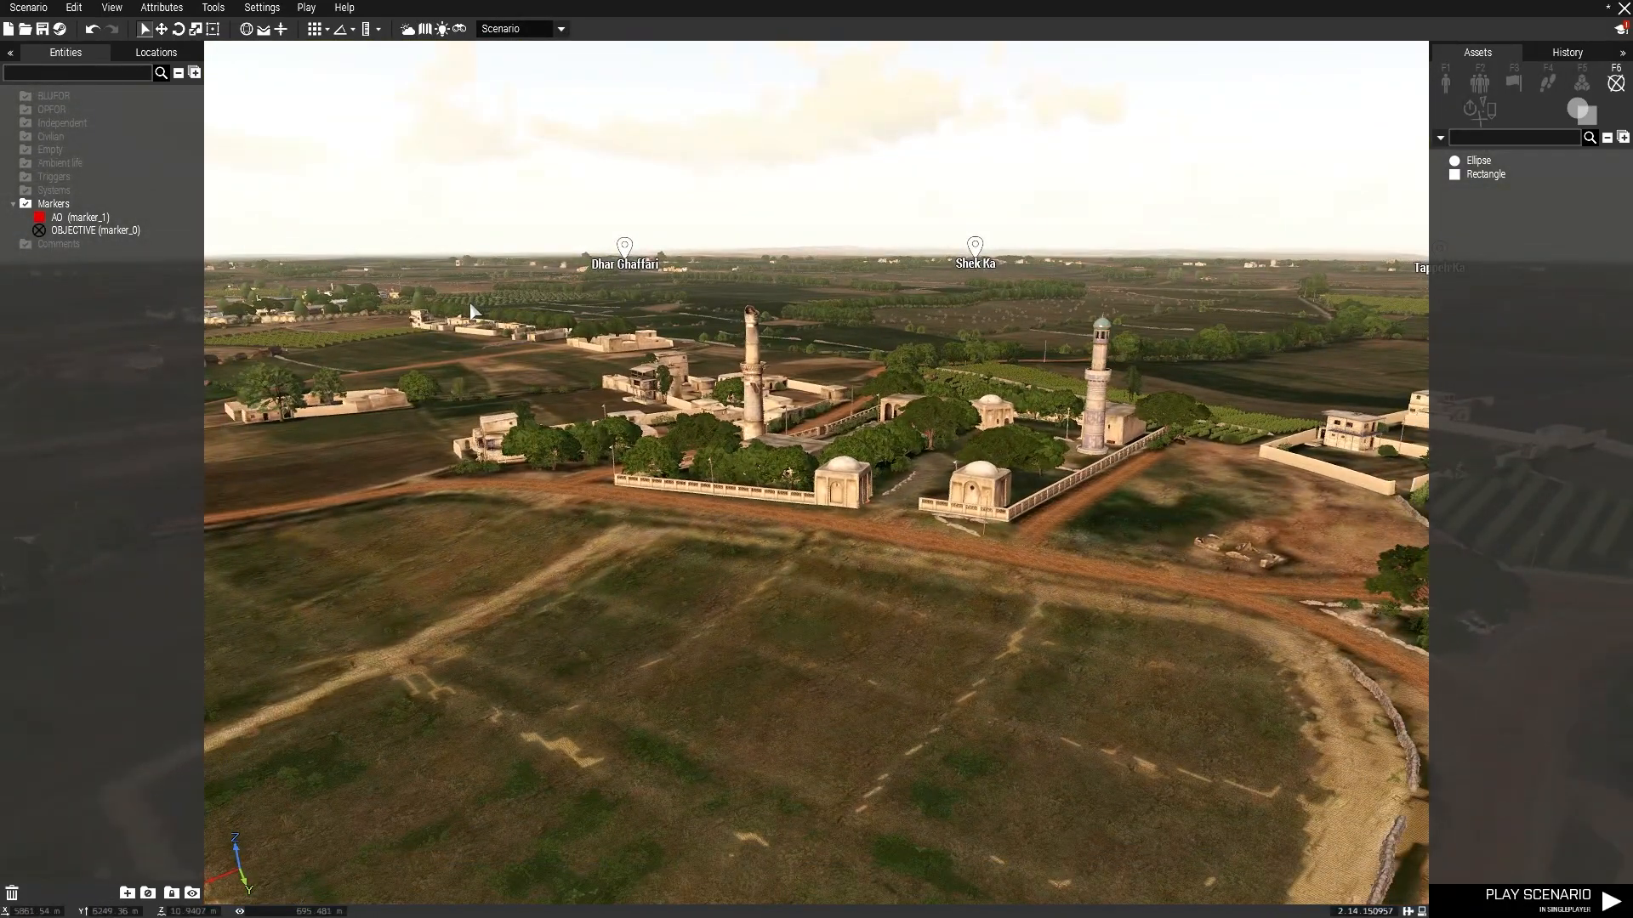
{"action": "key", "text": "a"}
{"action": "key", "text": "w"}
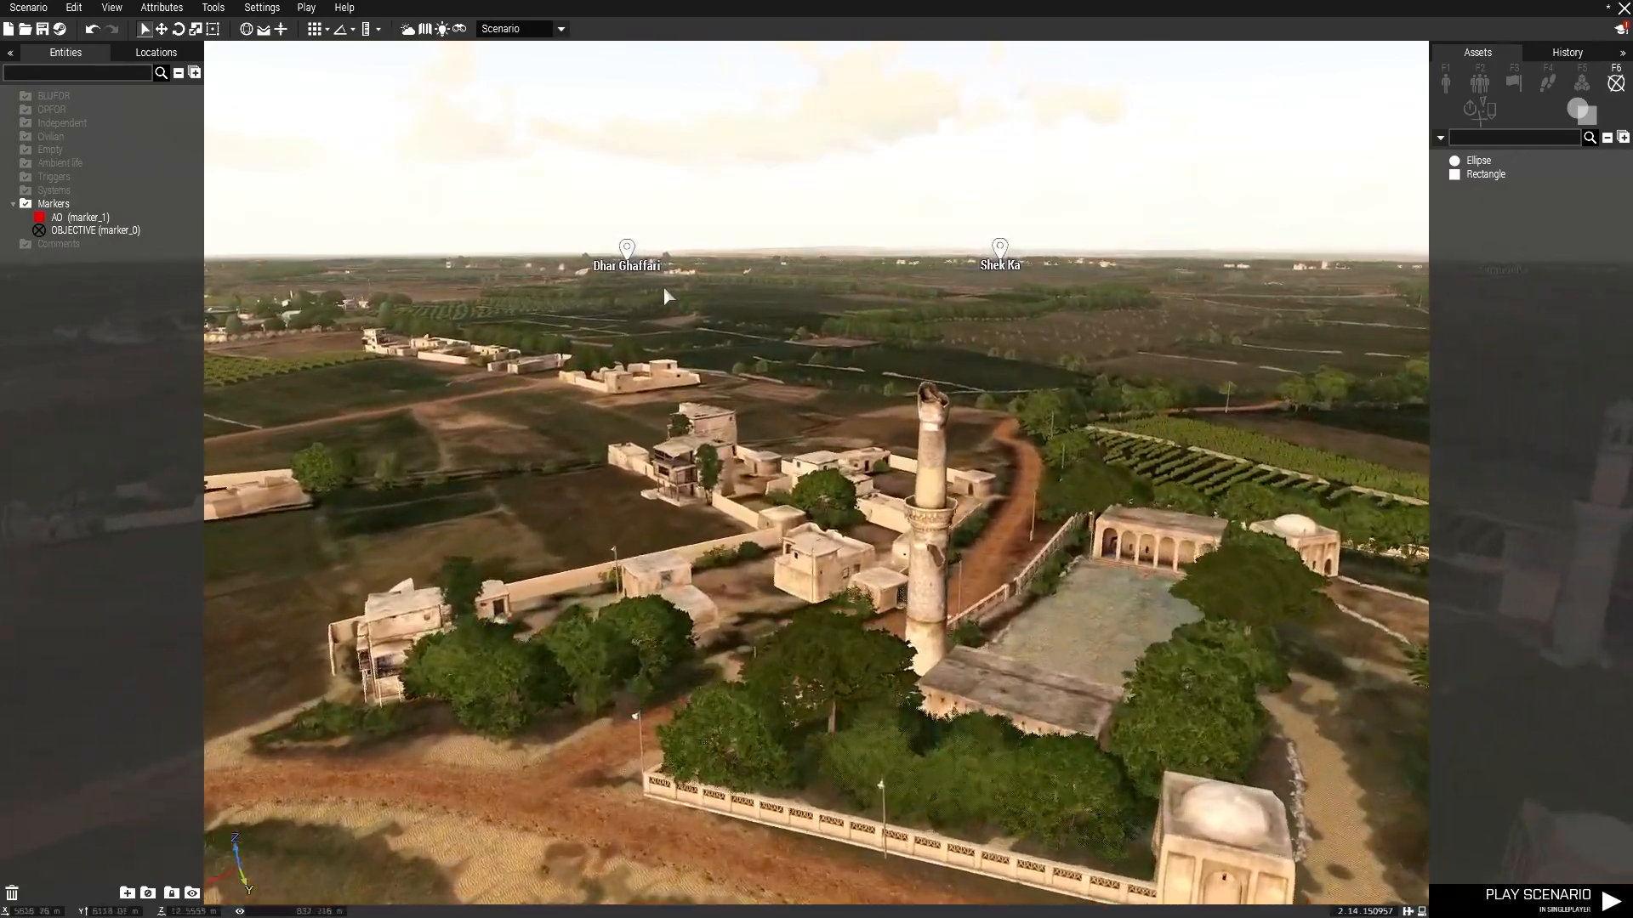
{"action": "key", "text": "m"}
{"action": "scroll", "coordinate": [445, 472], "scroll_direction": "down", "scroll_amount": 3}
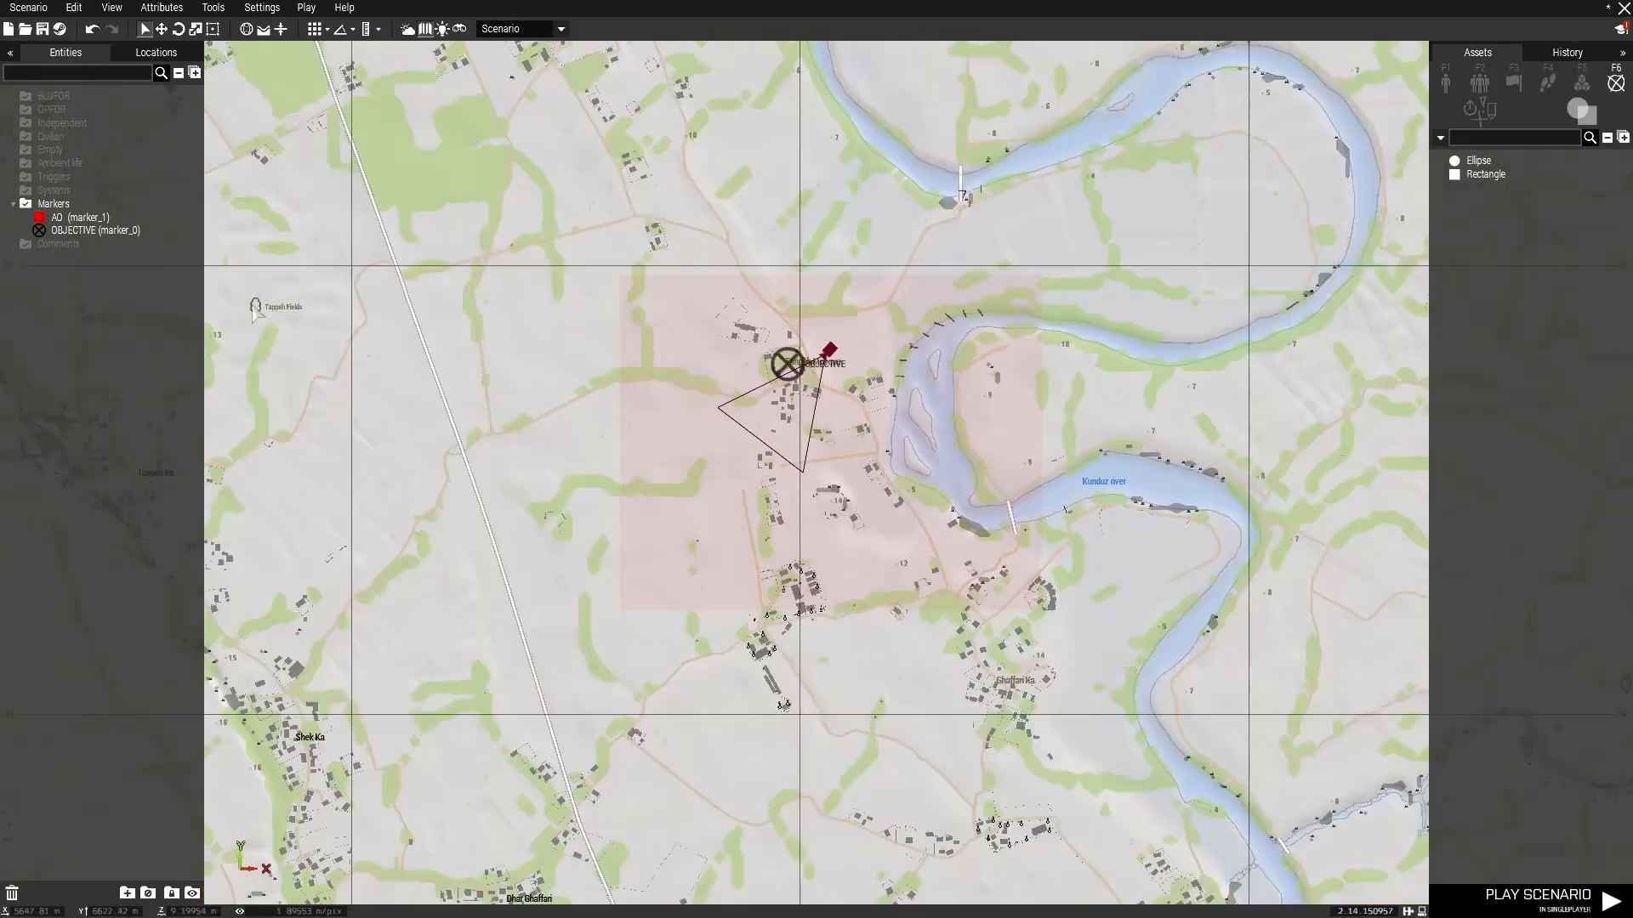
{"action": "scroll", "coordinate": [473, 374], "scroll_direction": "down", "scroll_amount": 1}
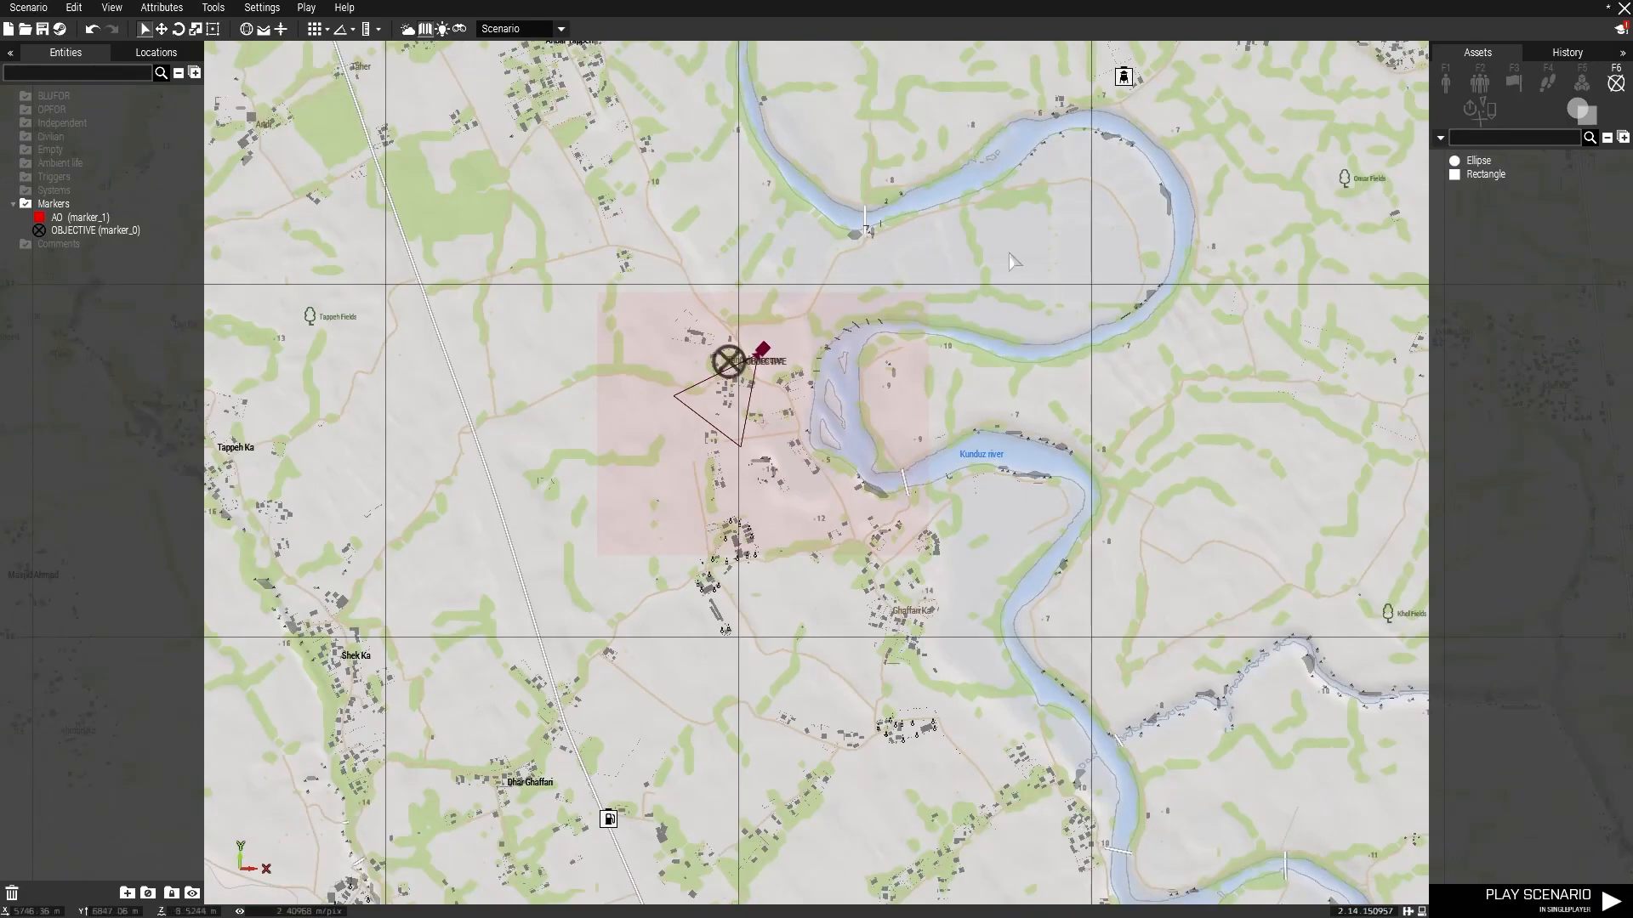
{"action": "key", "text": "m"}
Place Iraqi Insurgent units from the Iraqi Insurgents faction on the road beside the mosque wall.
{"action": "key", "text": "a"}
{"action": "right_click_drag", "start_coordinate": [1015, 369], "coordinate": [933, 316]}
{"action": "key", "text": "s"}
{"action": "key", "text": "d"}
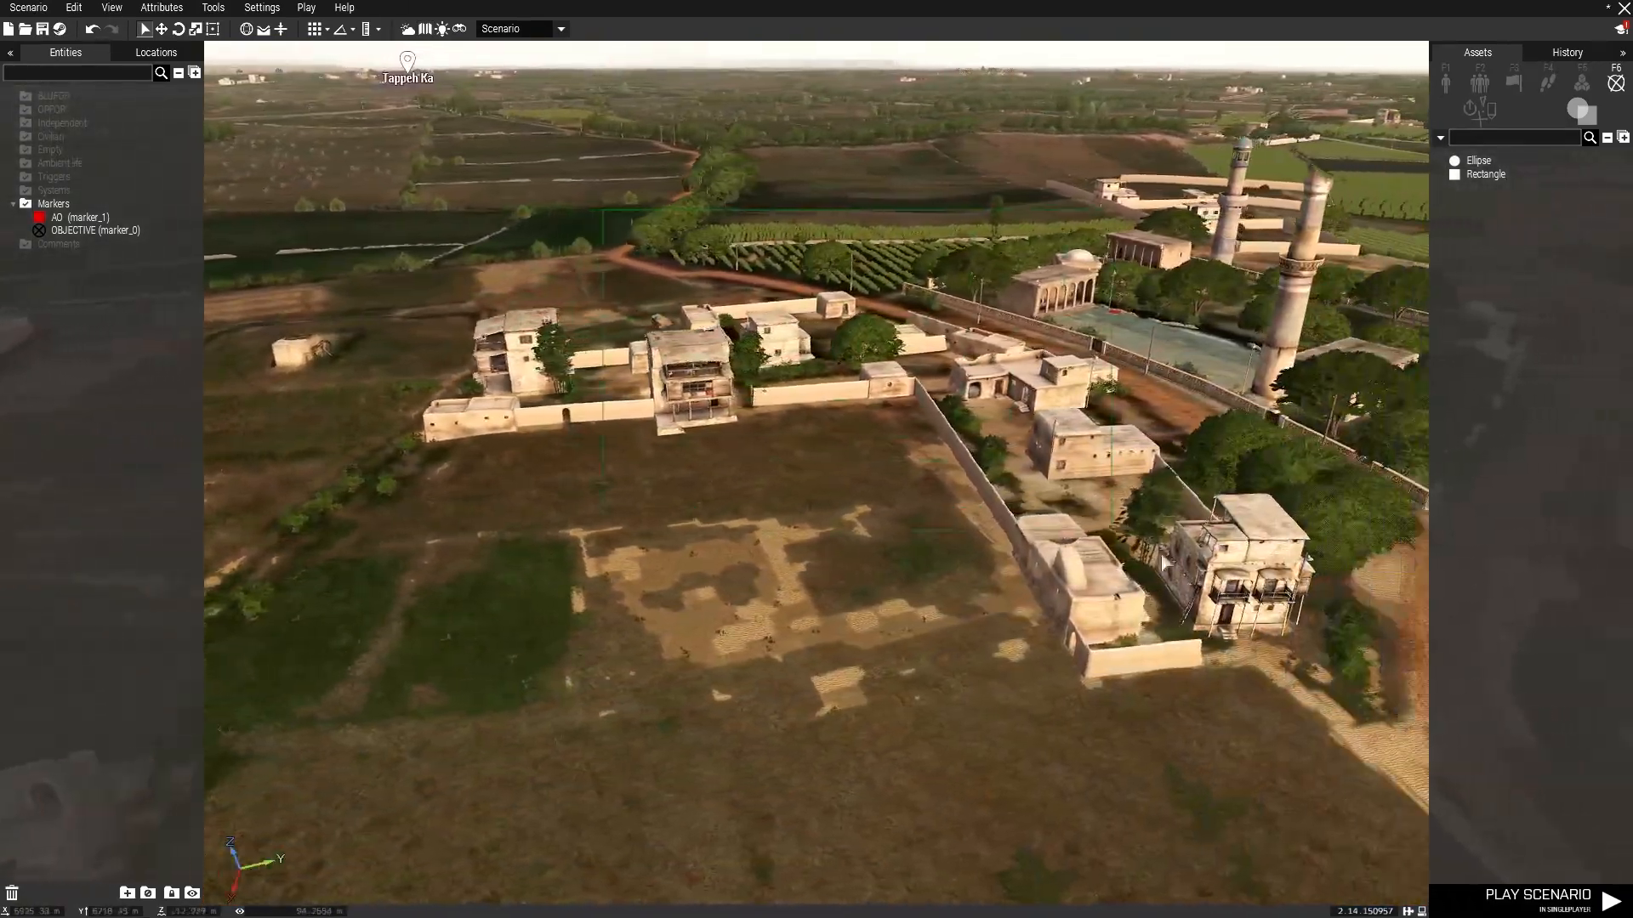
{"action": "key", "text": "w"}
{"action": "left_click", "coordinate": [1445, 83]}
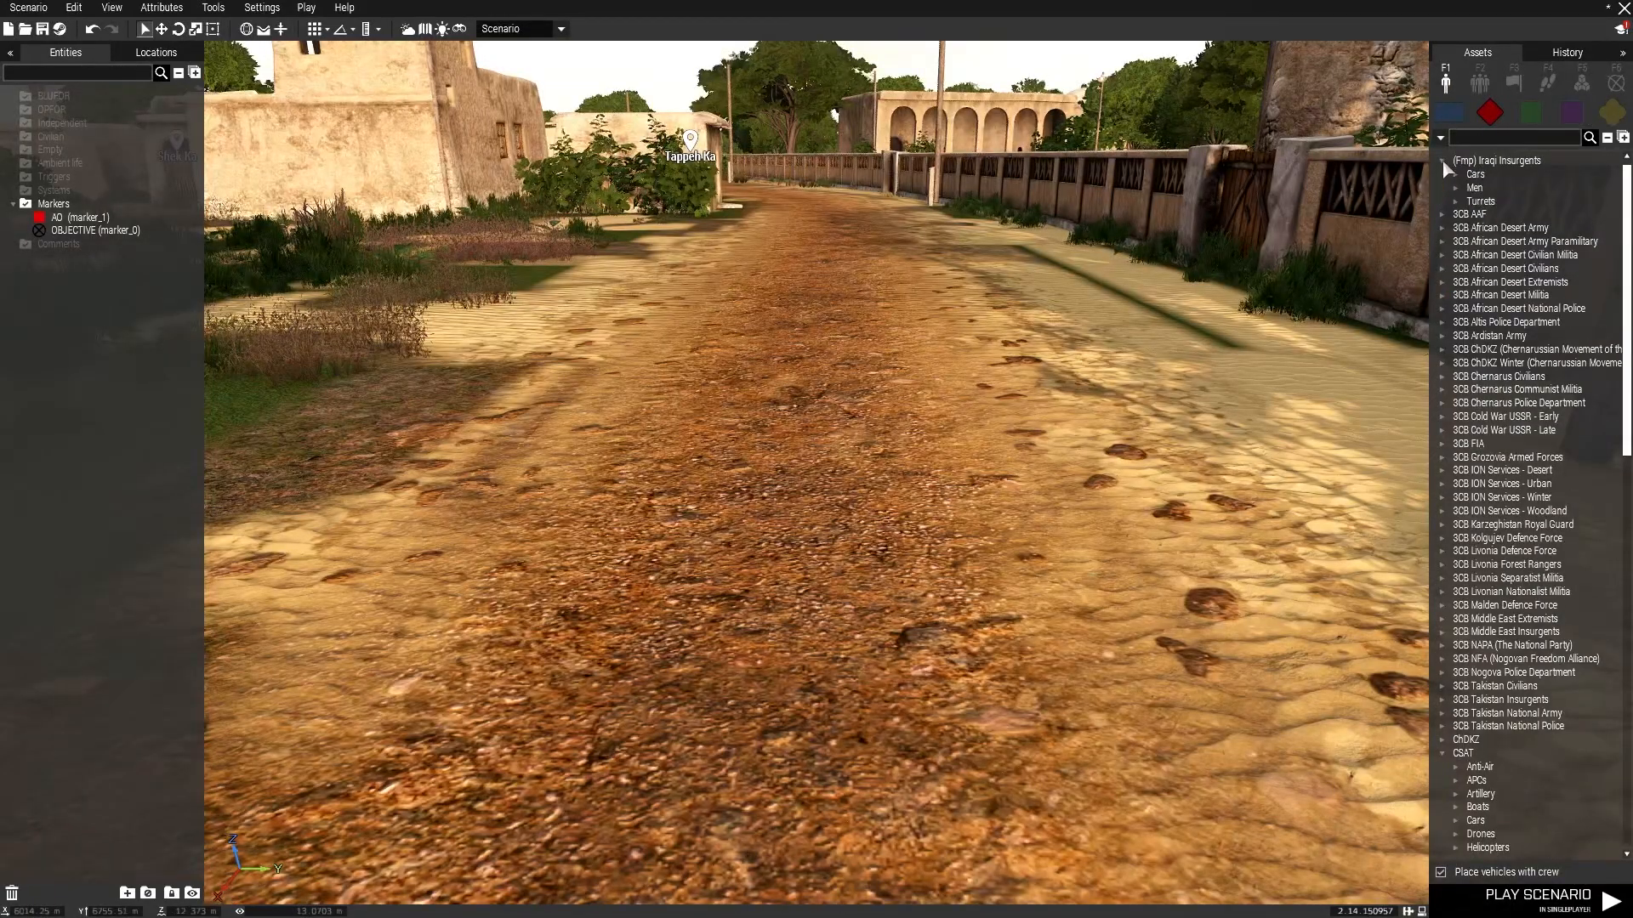
{"action": "left_click", "coordinate": [1458, 173]}
{"action": "left_click", "coordinate": [1458, 173]}
{"action": "left_click", "coordinate": [1456, 188]}
{"action": "left_click", "coordinate": [1457, 188]}
{"action": "left_click", "coordinate": [1457, 187]}
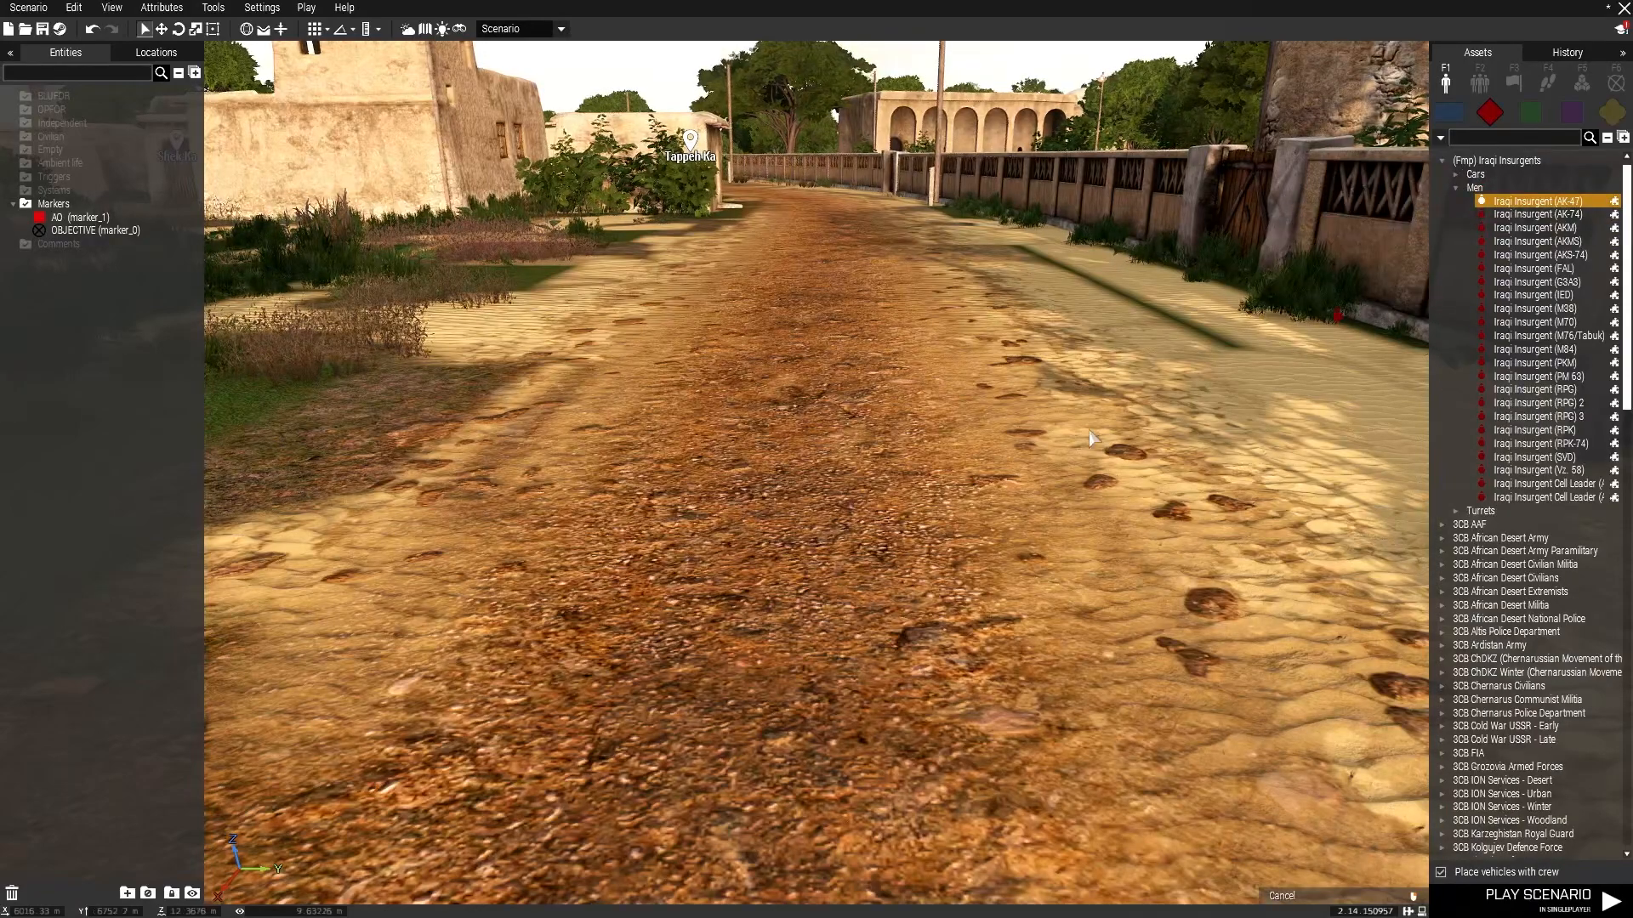
{"action": "left_click", "coordinate": [838, 600]}
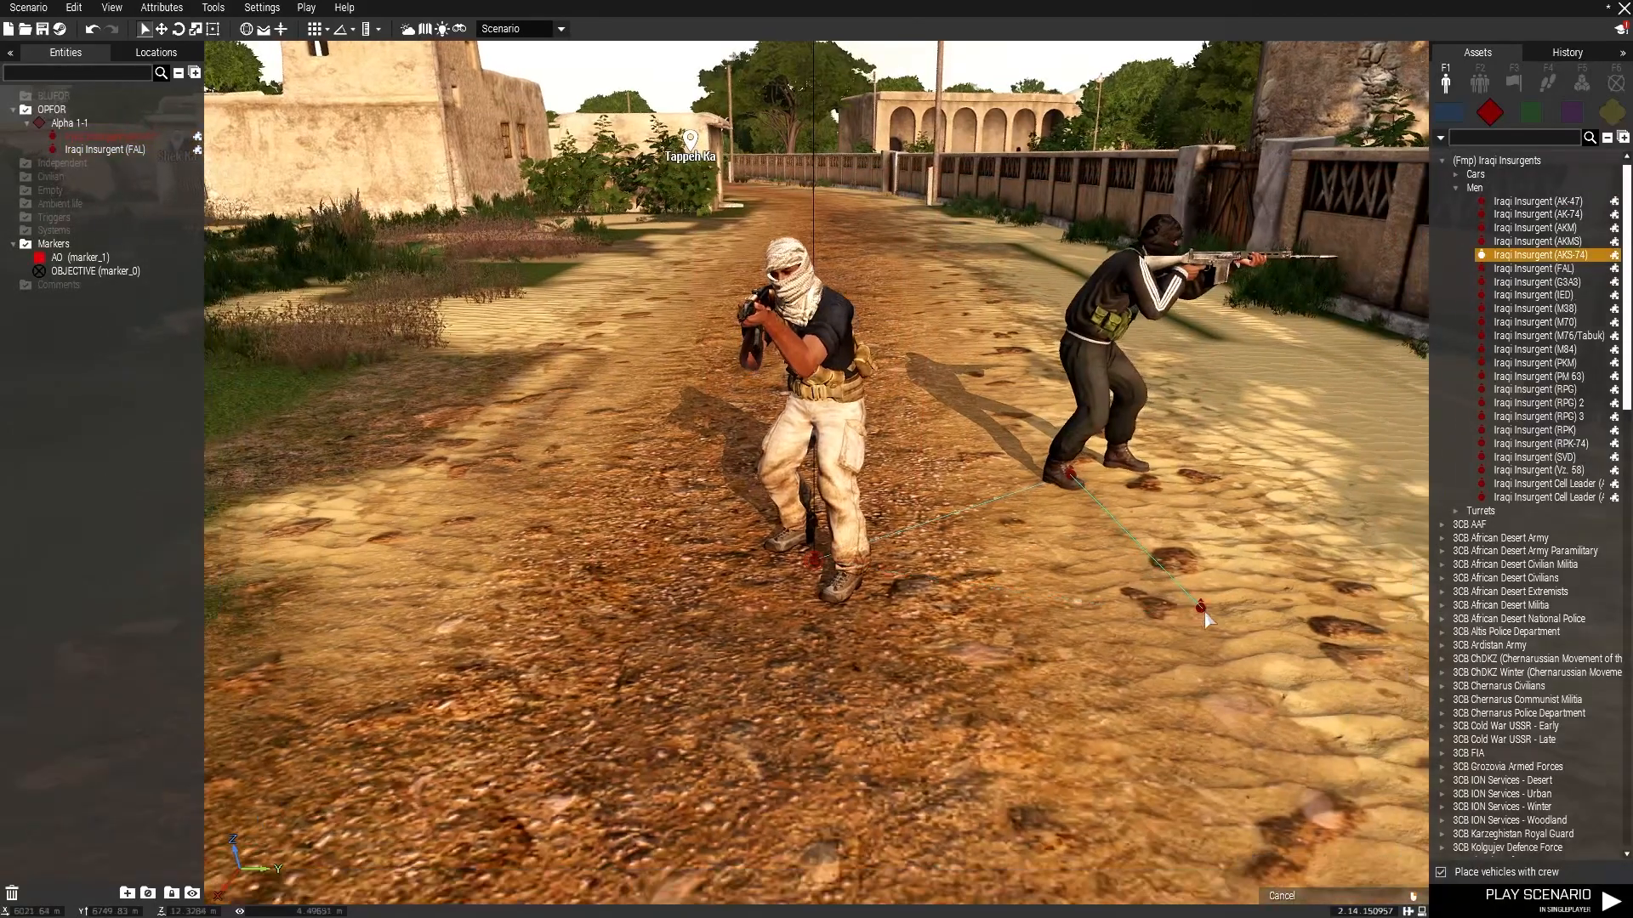
Add Iraqi Insurgent (AKS-74) and Iraqi Insurgent (AKM) units to the insurgent group on the road.
{"action": "left_click", "coordinate": [1208, 608]}
{"action": "left_click_drag", "start_coordinate": [1253, 634], "coordinate": [1379, 404], "text": "shift"}
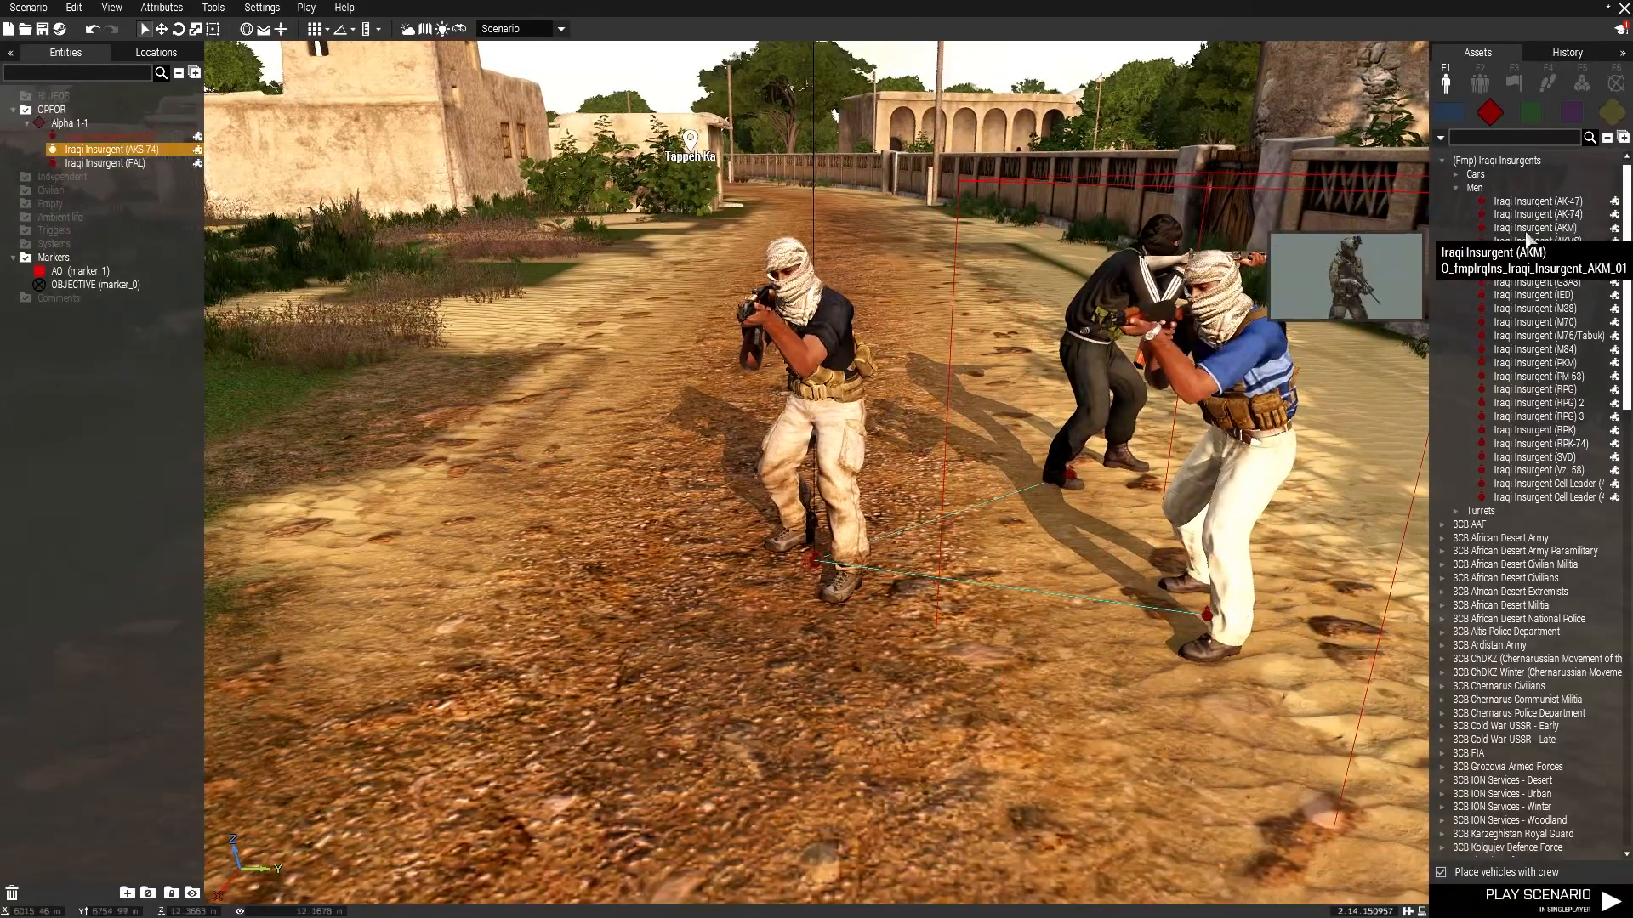
{"action": "left_click", "coordinate": [1528, 231]}
{"action": "key", "text": "a"}
{"action": "left_click", "coordinate": [765, 497]}
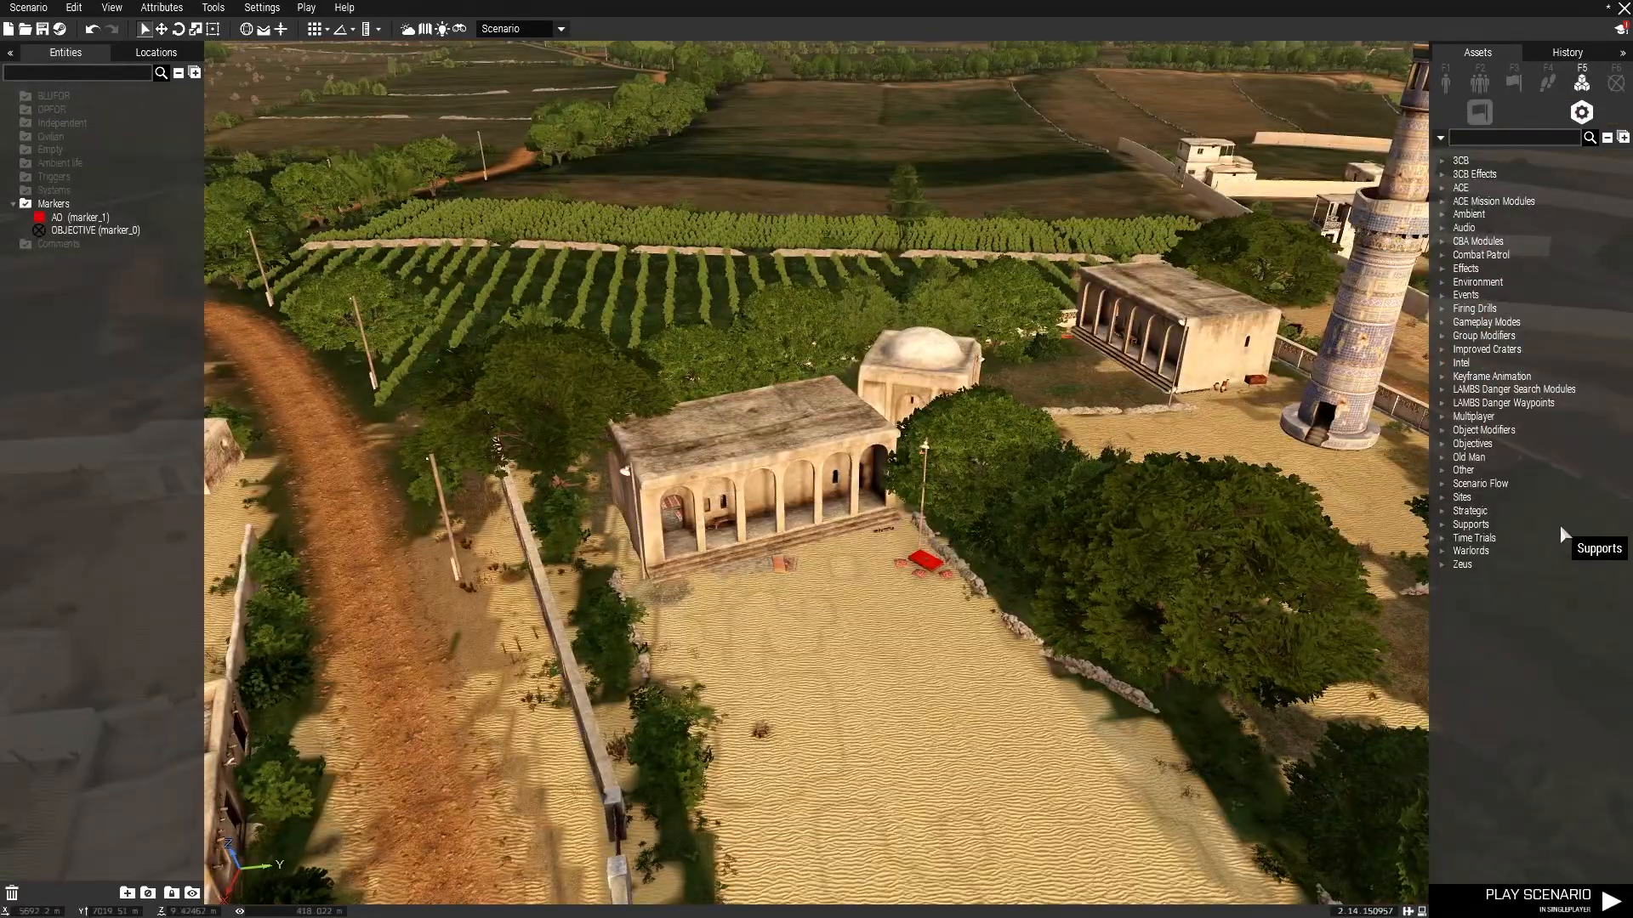
Place an Interrogation System module from the Intel modules in the mosque courtyard.
{"action": "left_click", "coordinate": [1441, 363]}
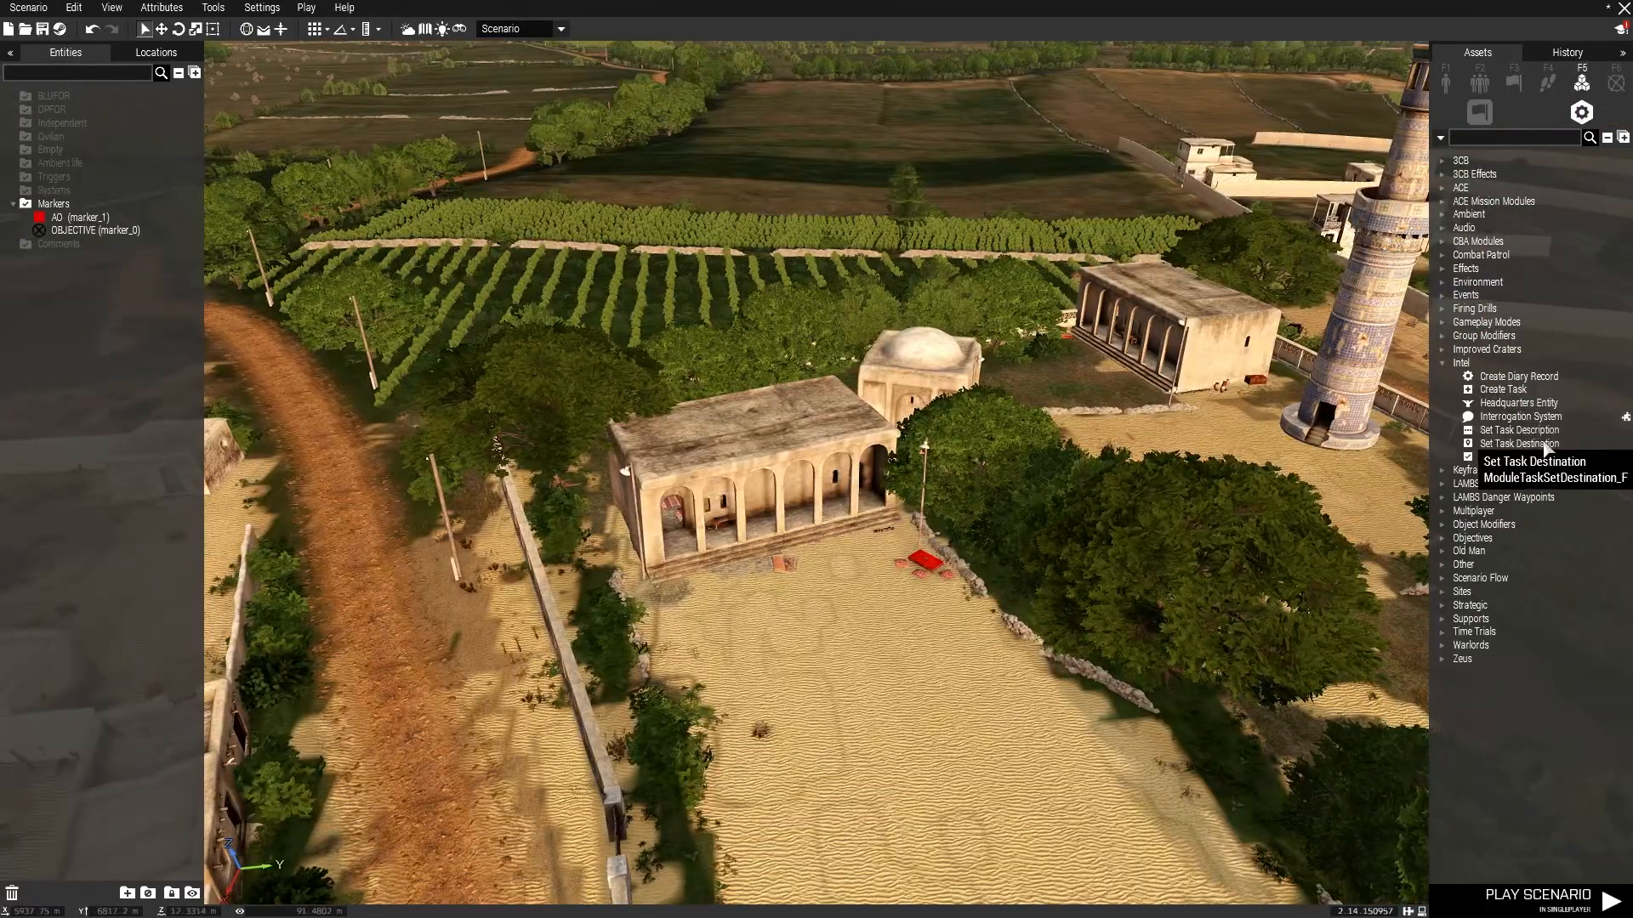
{"action": "left_click", "coordinate": [825, 619]}
{"action": "key", "text": "z"}
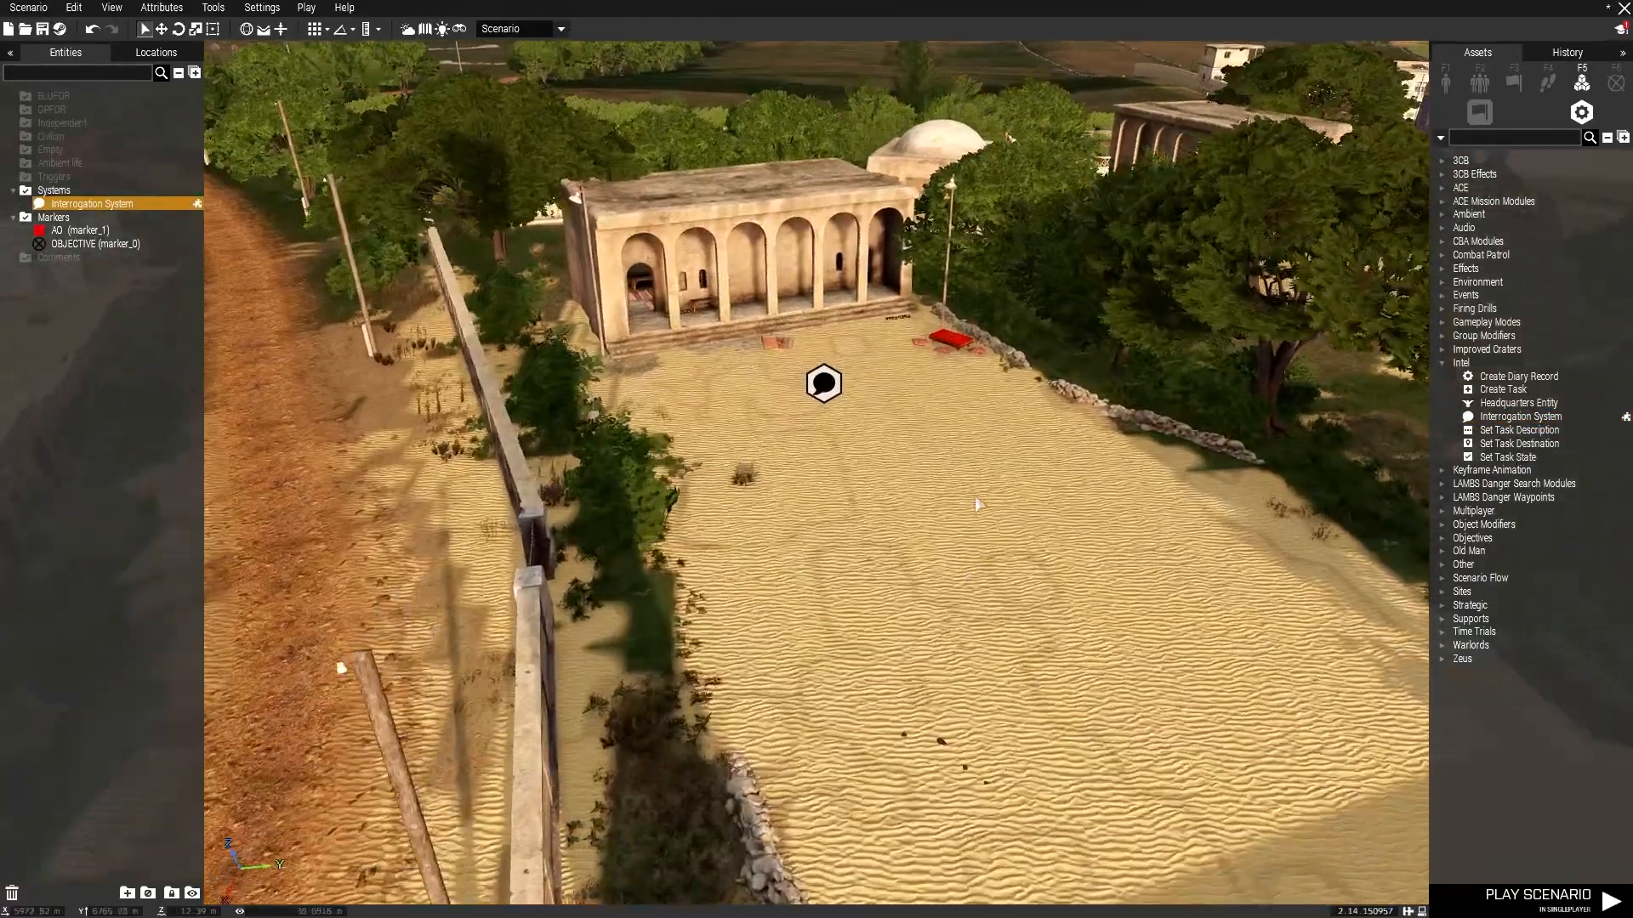
{"action": "key", "text": "w"}
{"action": "key", "text": "z"}
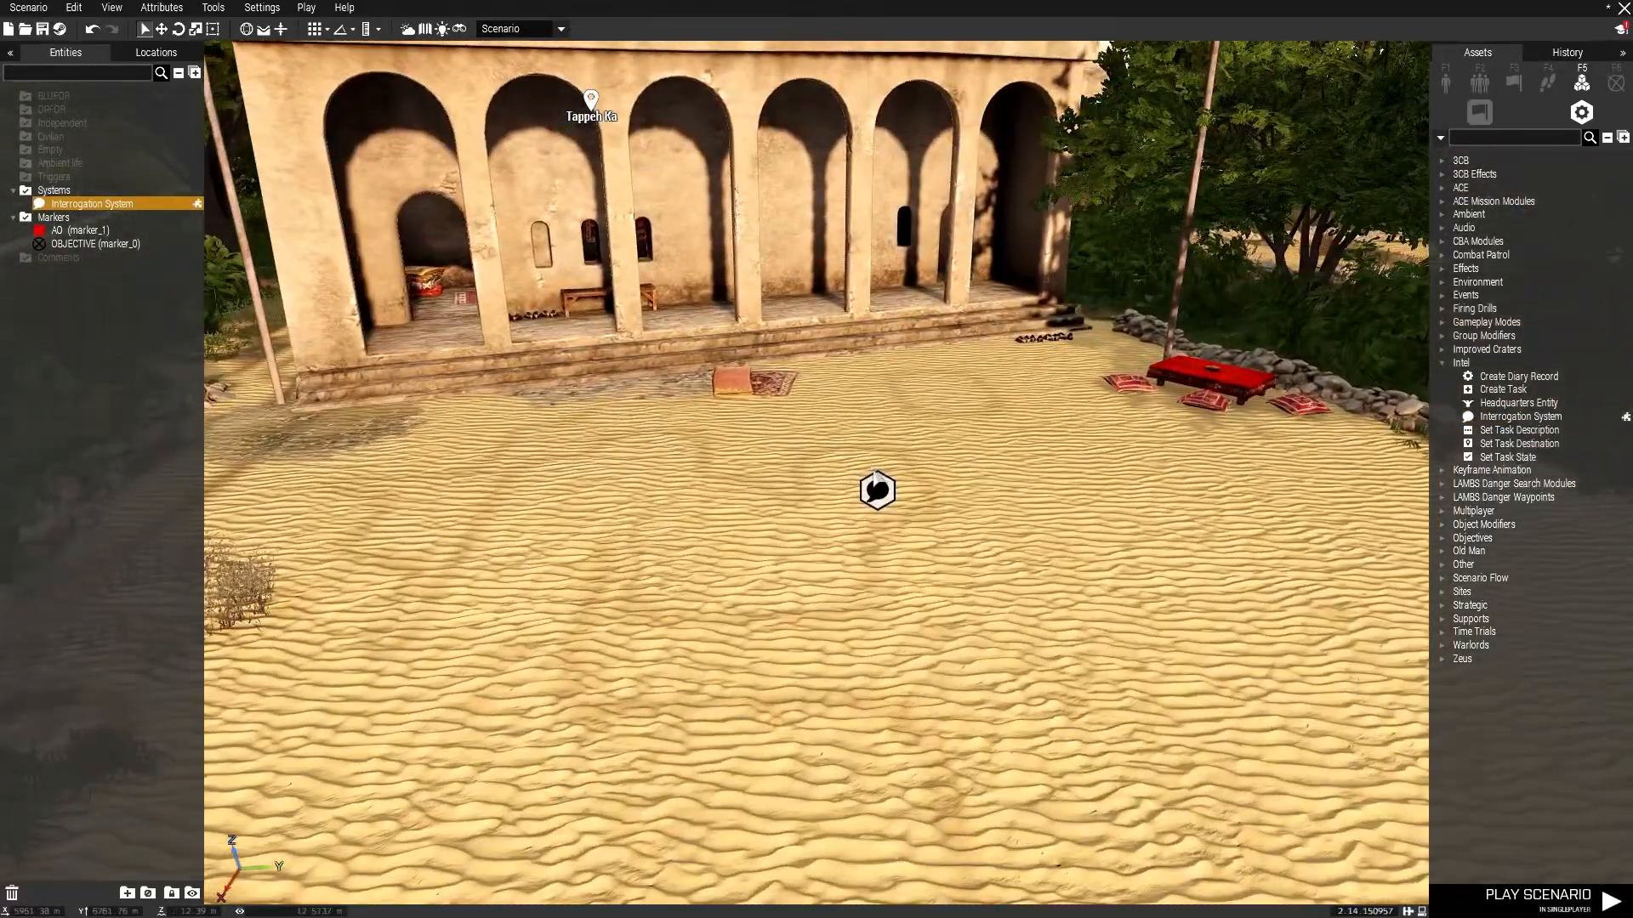
Open the Interrogation System module's attributes, review its intel and chance settings, and cancel.
{"action": "double_click", "coordinate": [876, 488]}
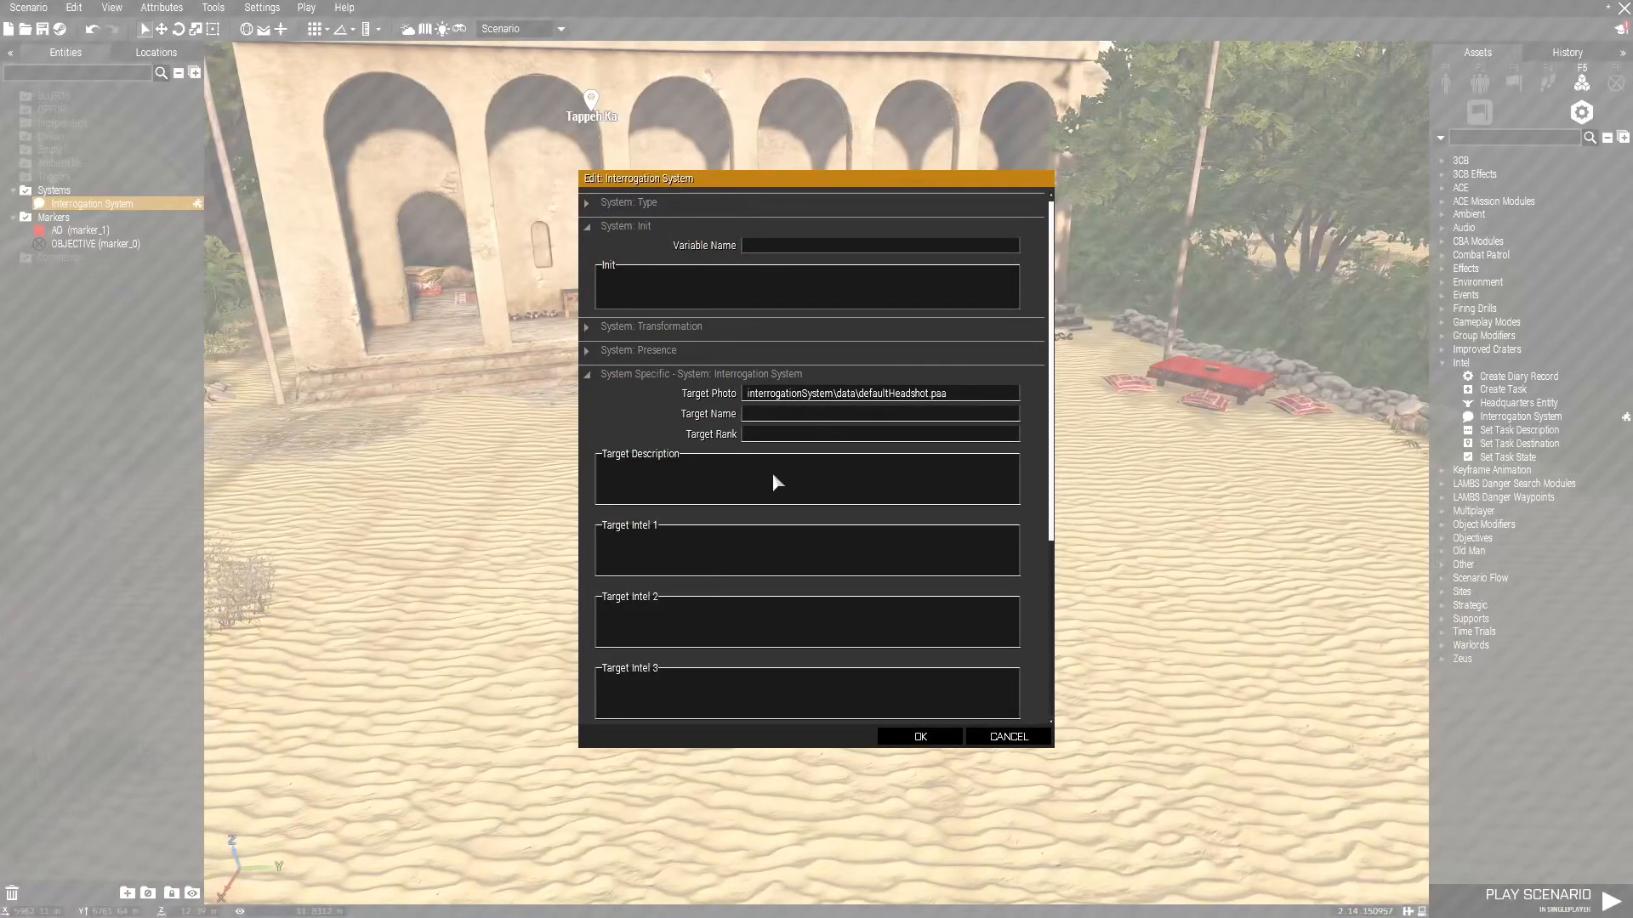
{"action": "scroll", "coordinate": [786, 481], "scroll_direction": "down", "scroll_amount": 7}
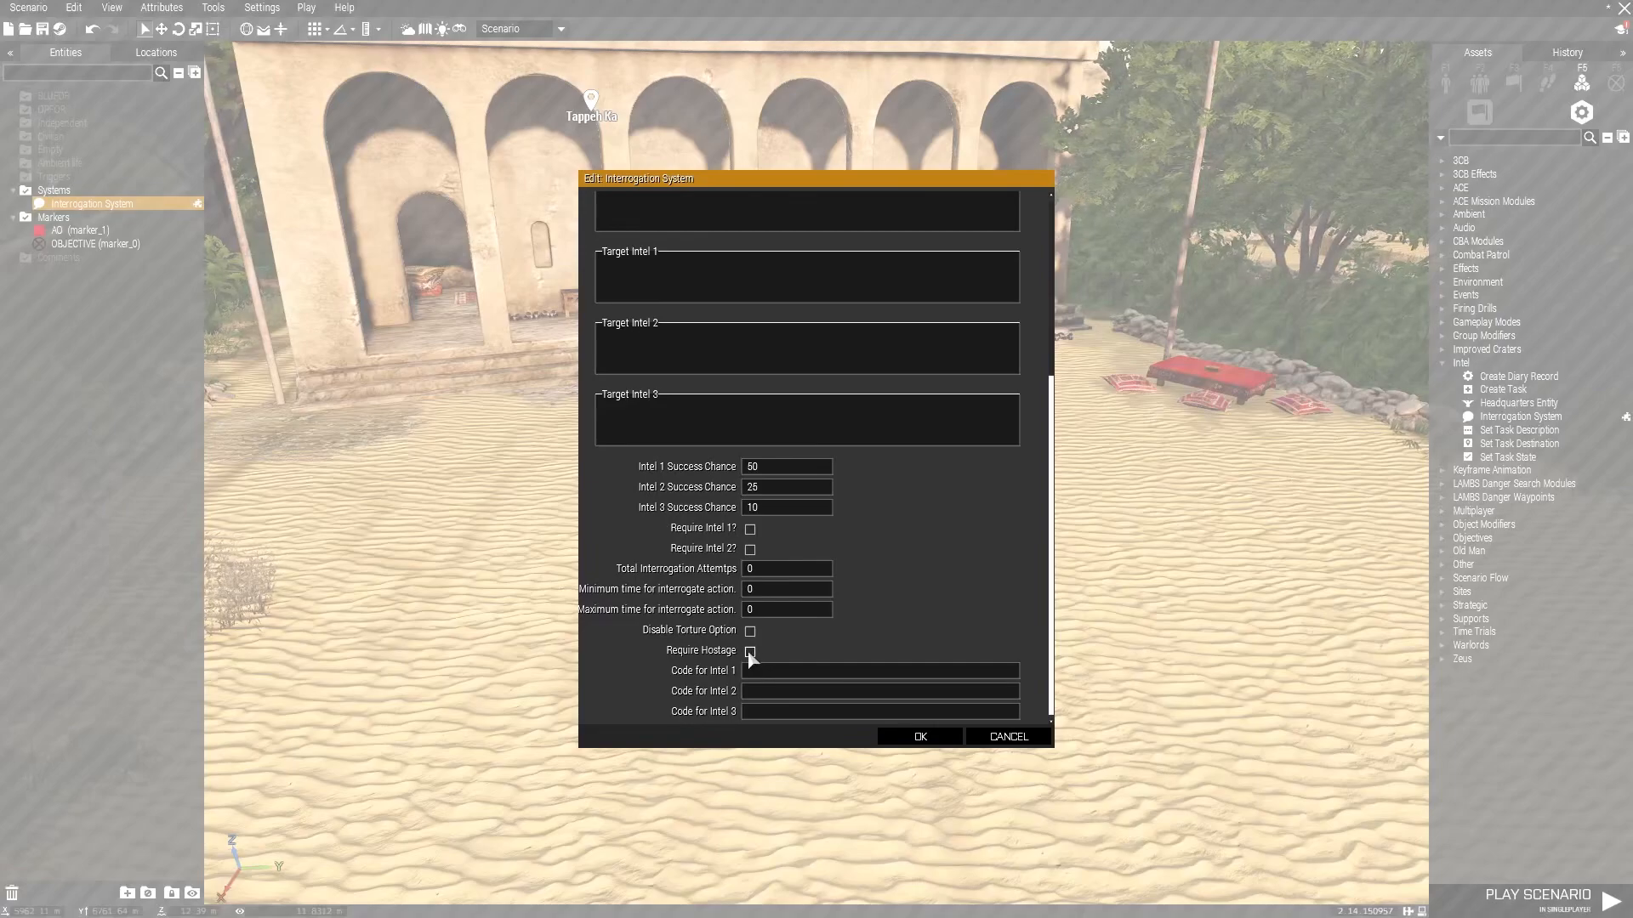
{"action": "left_click", "coordinate": [1024, 737]}
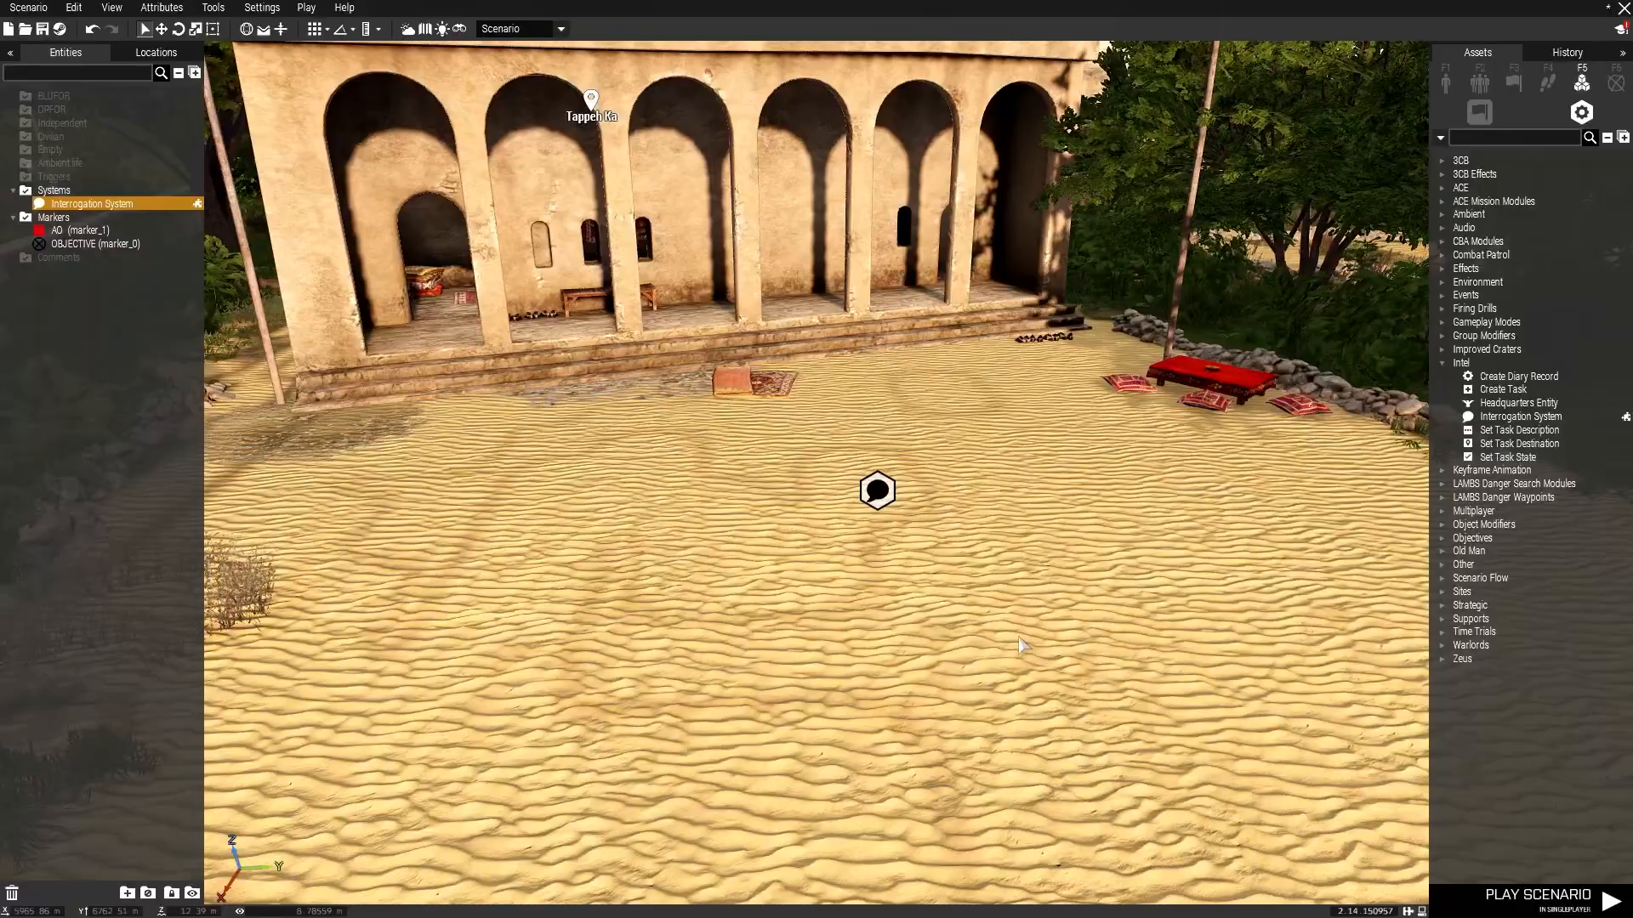
Survey the fields and river north of the village for a landing zone.
{"action": "key", "text": "w"}
{"action": "right_click_drag", "start_coordinate": [988, 432], "coordinate": [2, 353]}
{"action": "key", "text": "d"}
{"action": "key", "text": "w"}
{"action": "key", "text": "w"}
{"action": "right_click_drag", "start_coordinate": [791, 327], "coordinate": [1559, 266]}
{"action": "key", "text": "w"}
{"action": "key", "text": "w"}
{"action": "key", "text": "w"}
{"action": "right_click_drag", "start_coordinate": [851, 328], "coordinate": [3, 354]}
{"action": "key", "text": "a"}
{"action": "right_click_drag", "start_coordinate": [816, 381], "coordinate": [221, 379]}
{"action": "key", "text": "w"}
{"action": "key", "text": "w"}
{"action": "right_click_drag", "start_coordinate": [995, 361], "coordinate": [1123, 307]}
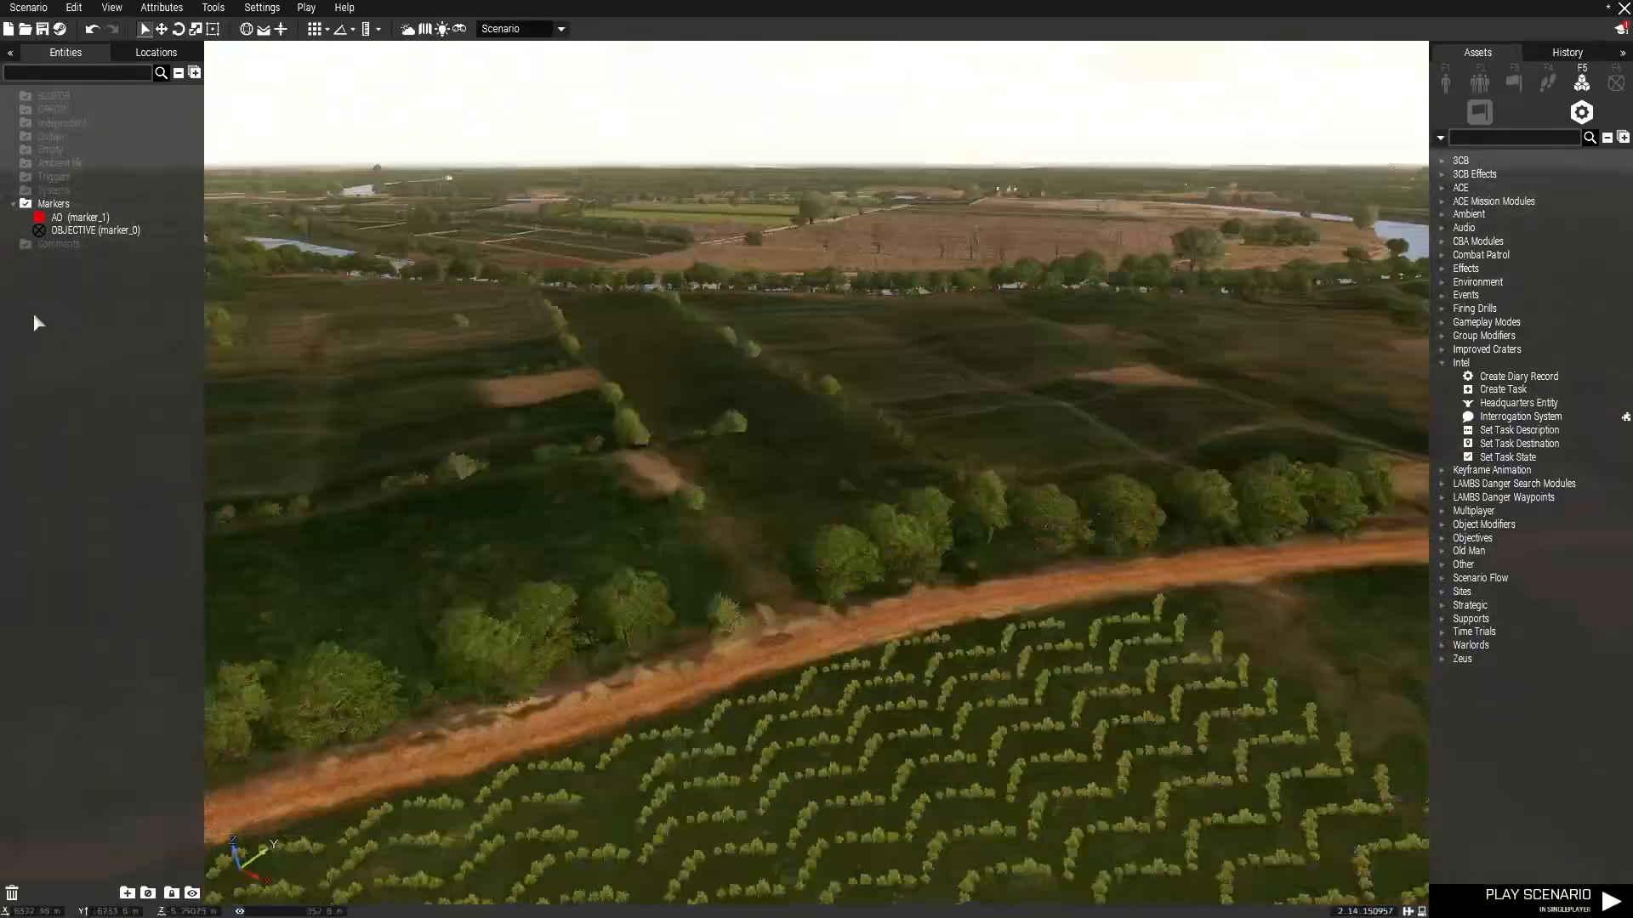
{"action": "key", "text": "w"}
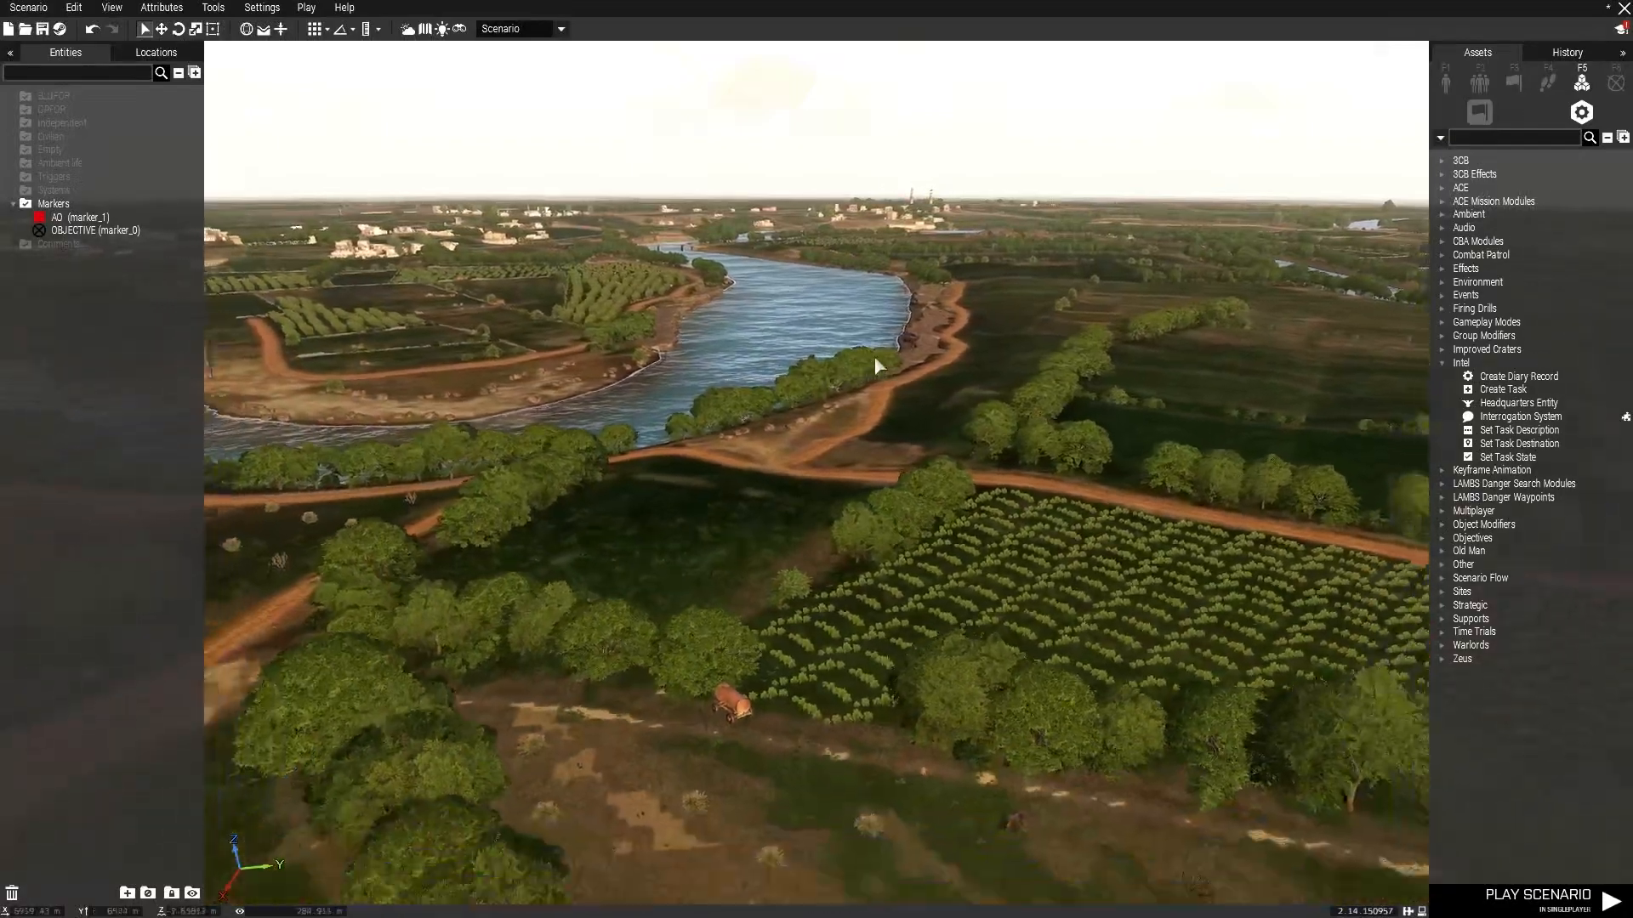
{"action": "right_click_drag", "start_coordinate": [874, 355], "coordinate": [529, 369]}
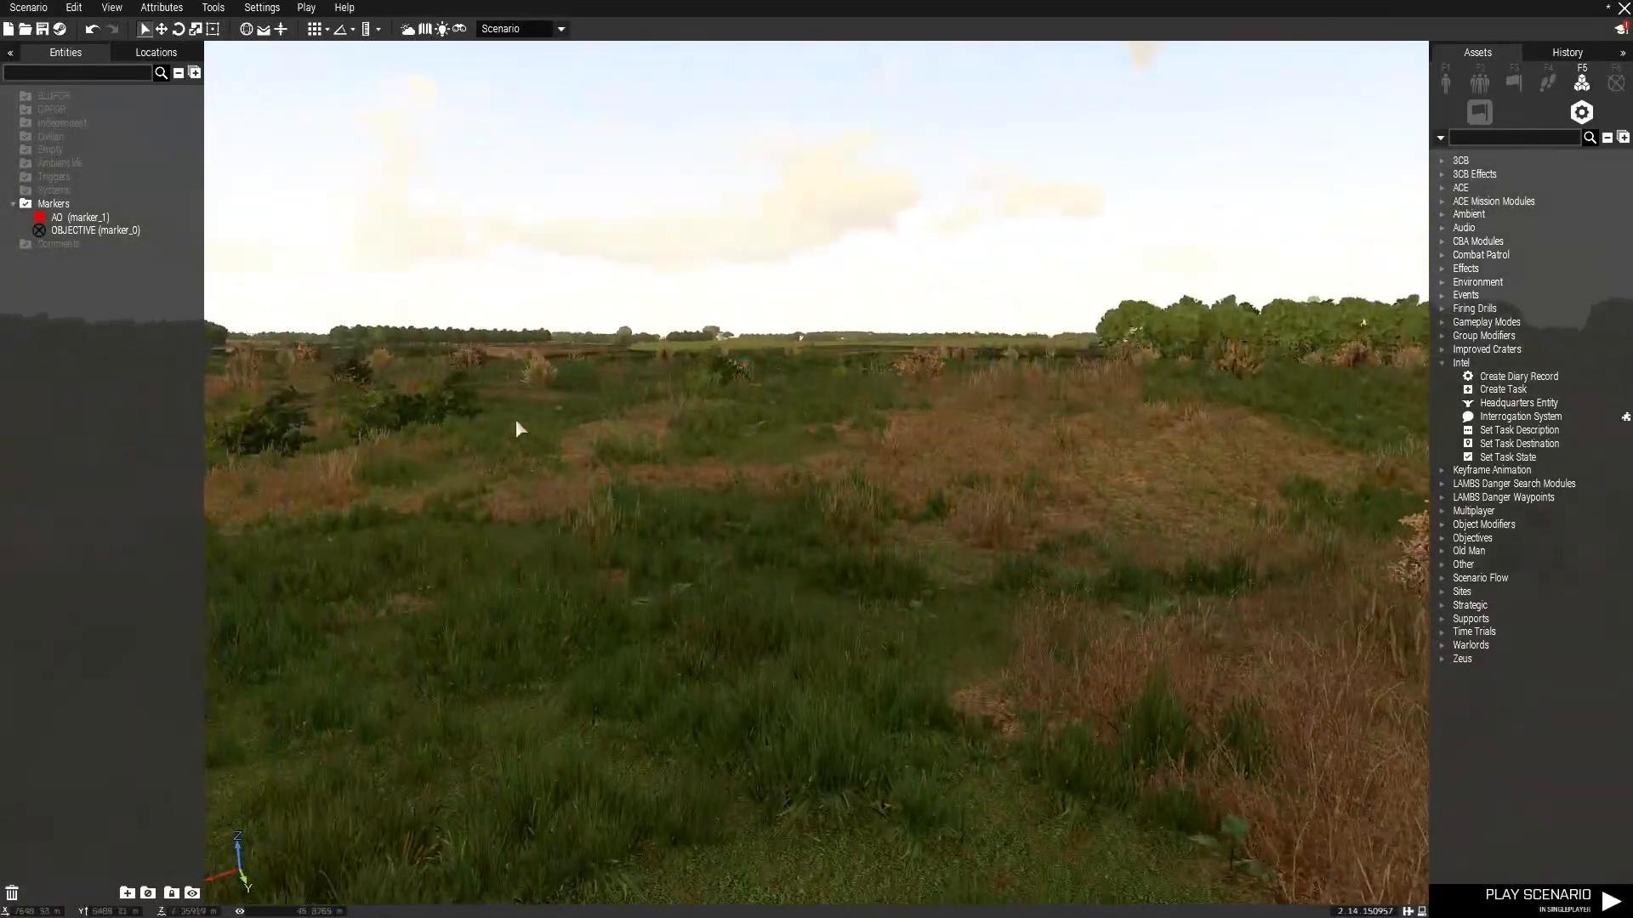
Place a Helipad (Invisible) from the Signs helipads in the open grass field.
{"action": "right_click_drag", "start_coordinate": [933, 427], "coordinate": [334, 437]}
{"action": "key", "text": "z"}
{"action": "right_click_drag", "start_coordinate": [1029, 400], "coordinate": [633, 536]}
{"action": "left_click", "coordinate": [1445, 83]}
{"action": "left_click", "coordinate": [1611, 112]}
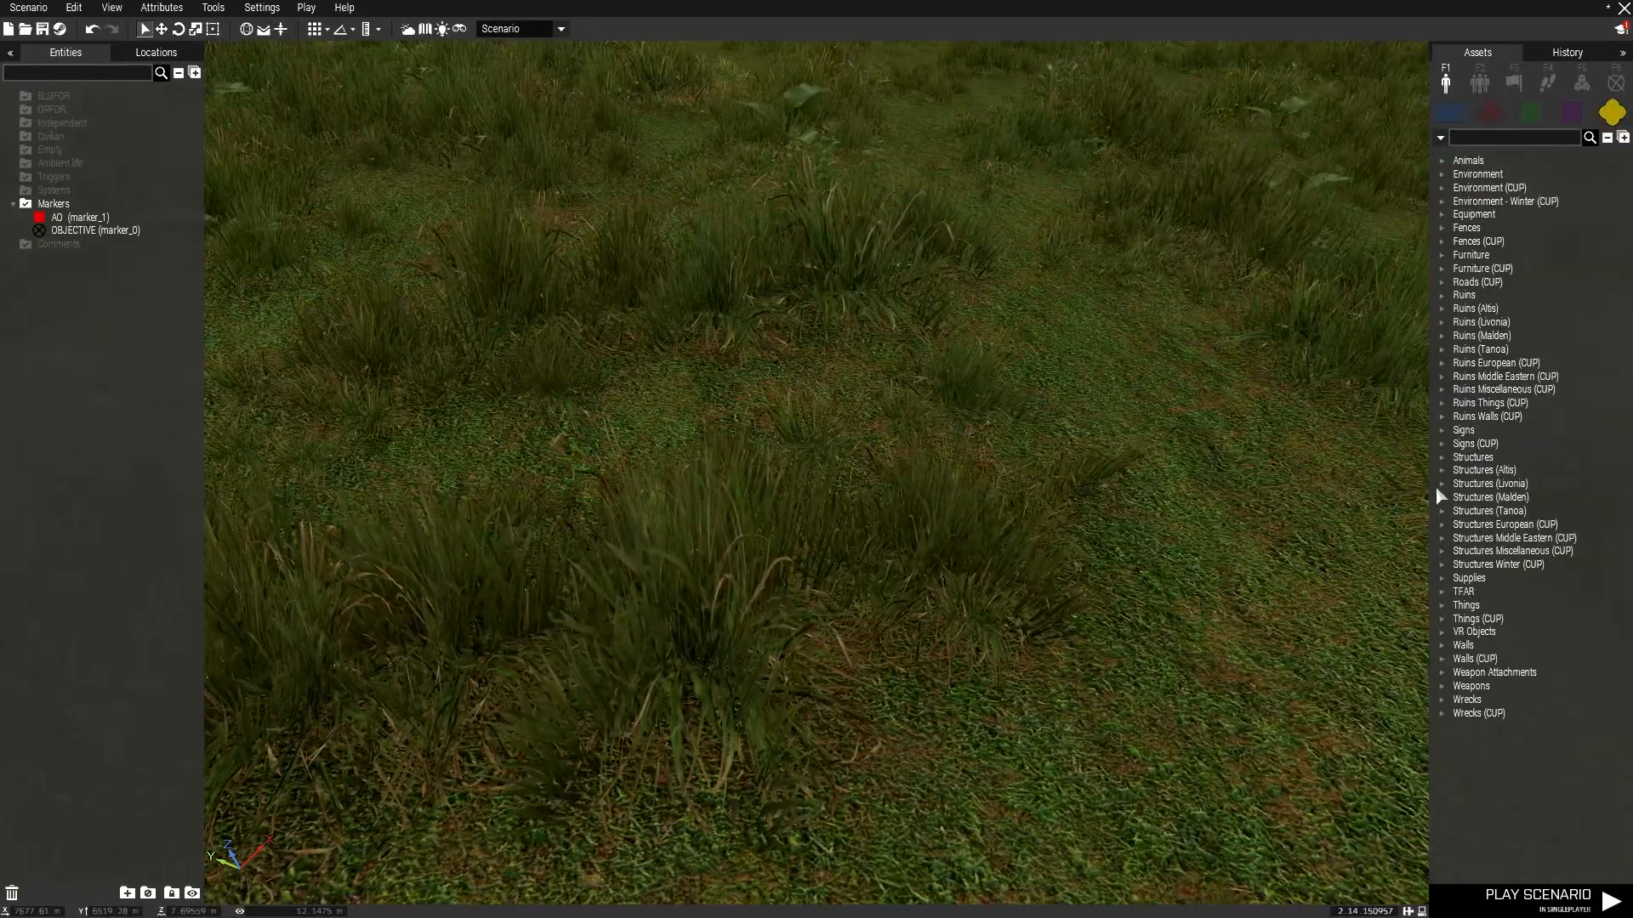
{"action": "left_click", "coordinate": [1443, 431]}
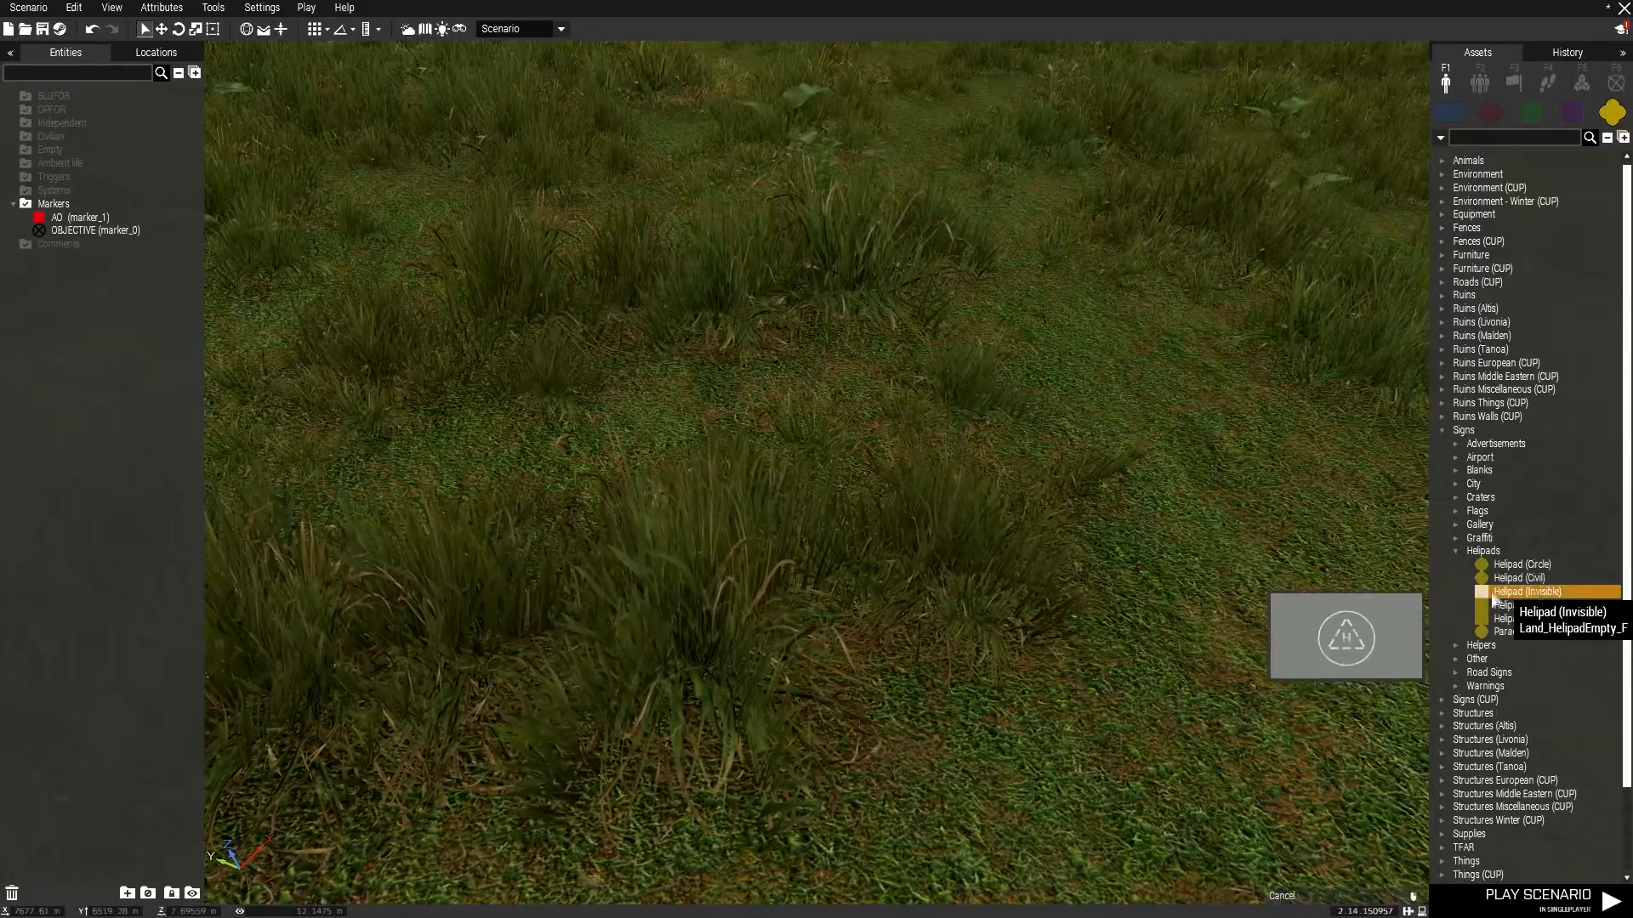
{"action": "scroll", "coordinate": [1043, 525], "scroll_direction": "down", "scroll_amount": 3}
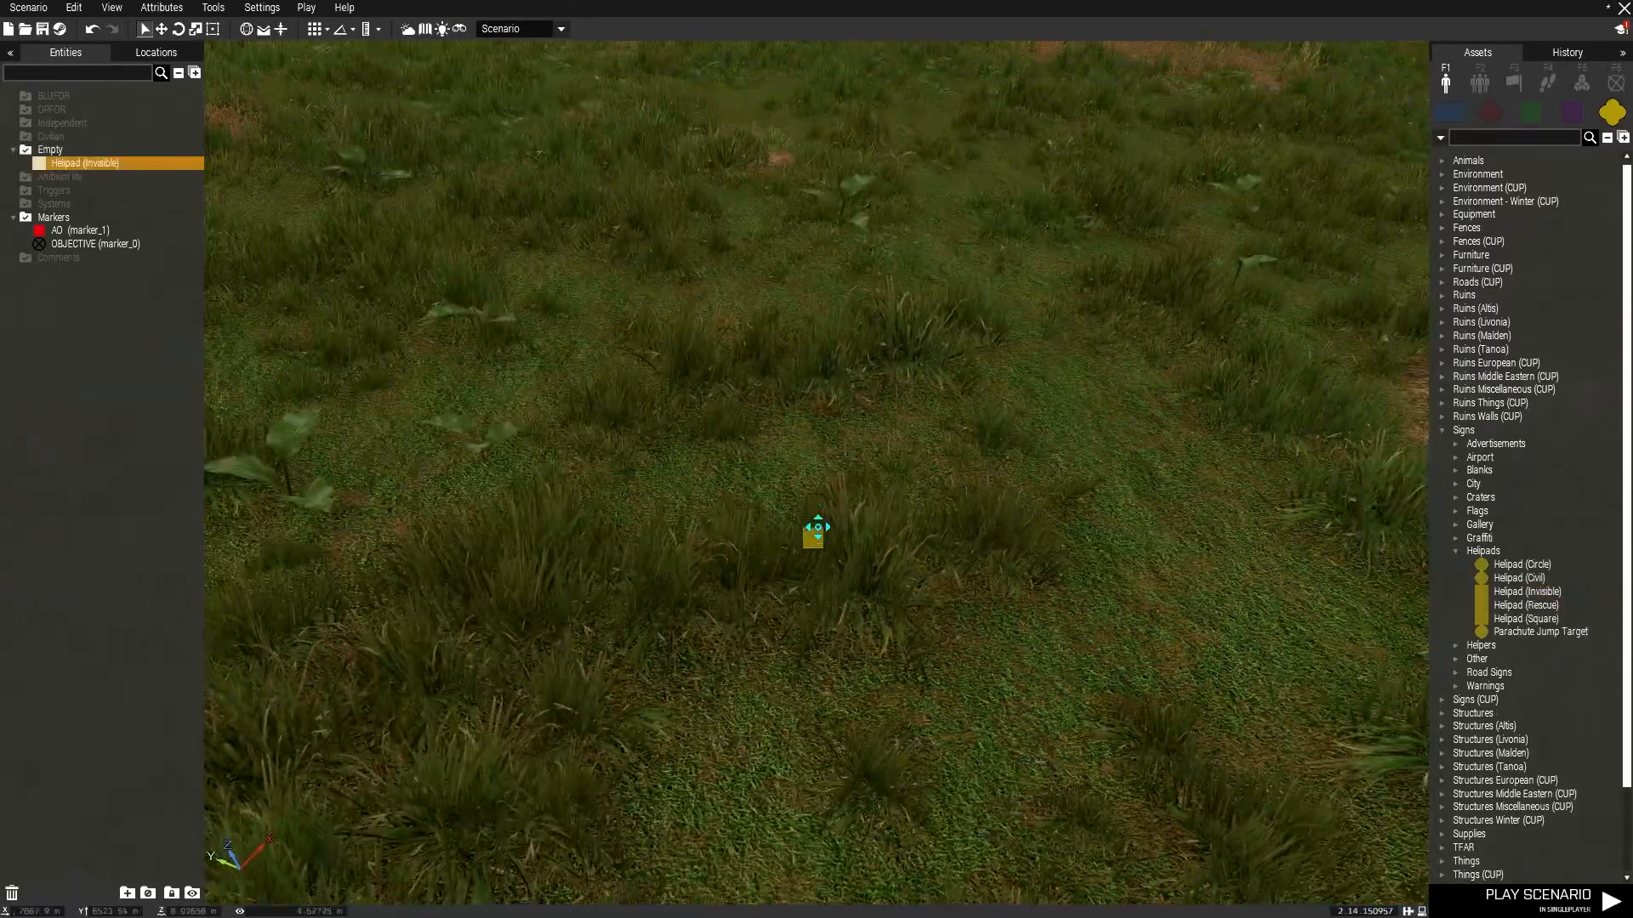
Survey the grass field around the invisible helipad.
{"action": "key", "text": "s"}
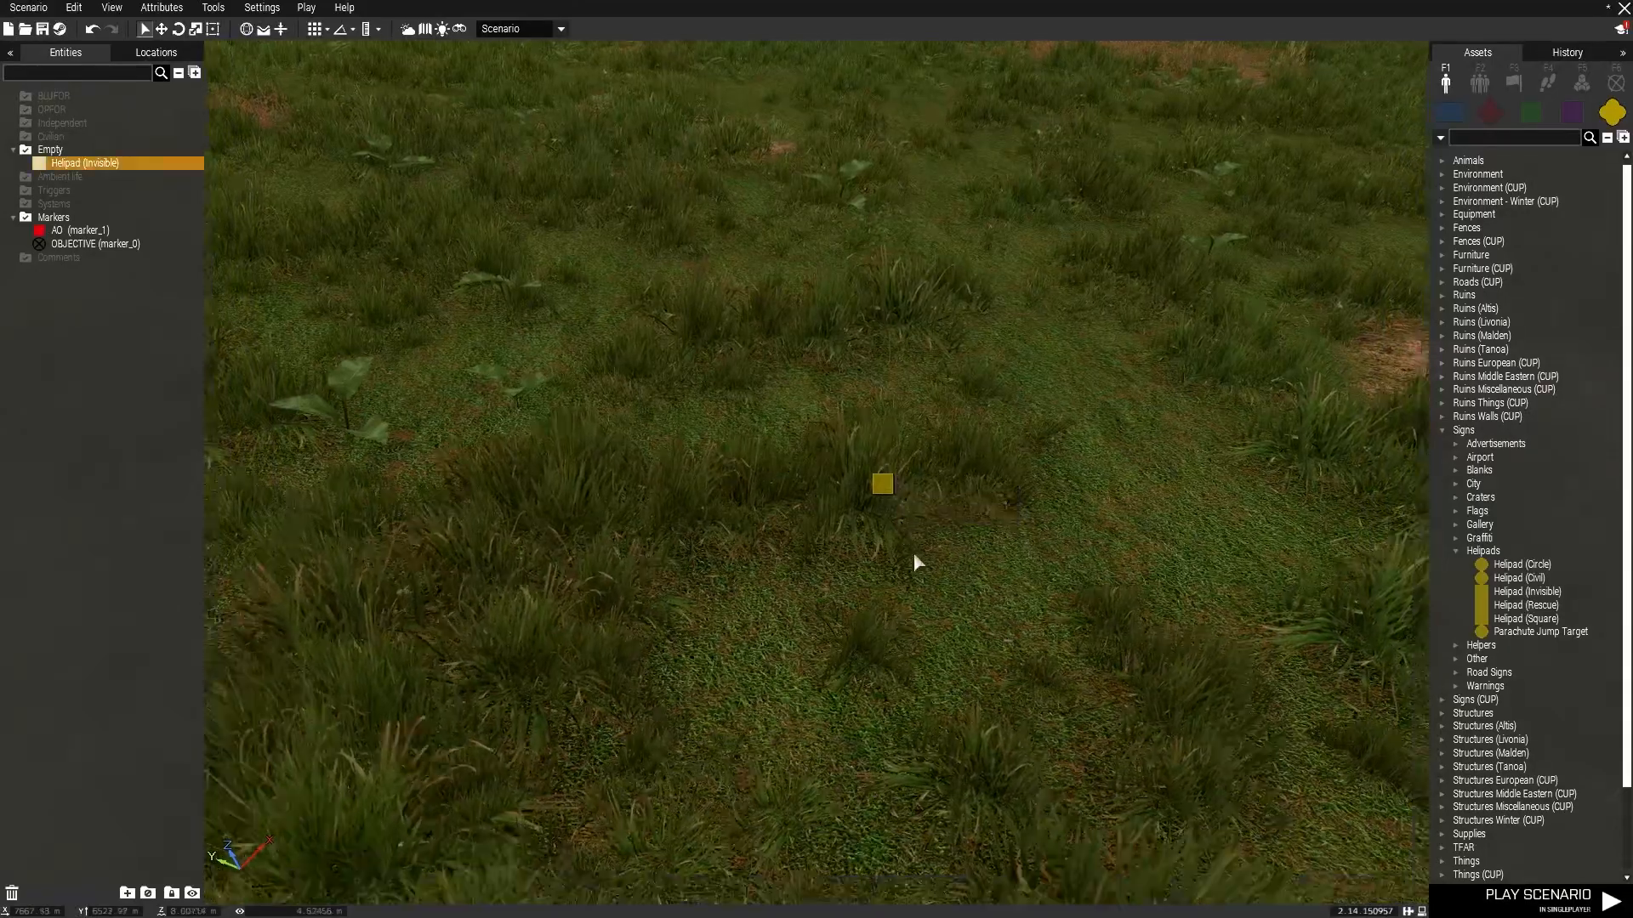
{"action": "right_click_drag", "start_coordinate": [911, 553], "coordinate": [1061, 423]}
{"action": "key", "text": "s"}
{"action": "key", "text": "a"}
{"action": "right_click_drag", "start_coordinate": [958, 417], "coordinate": [1287, 459]}
{"action": "key", "text": "a"}
{"action": "key", "text": "w"}
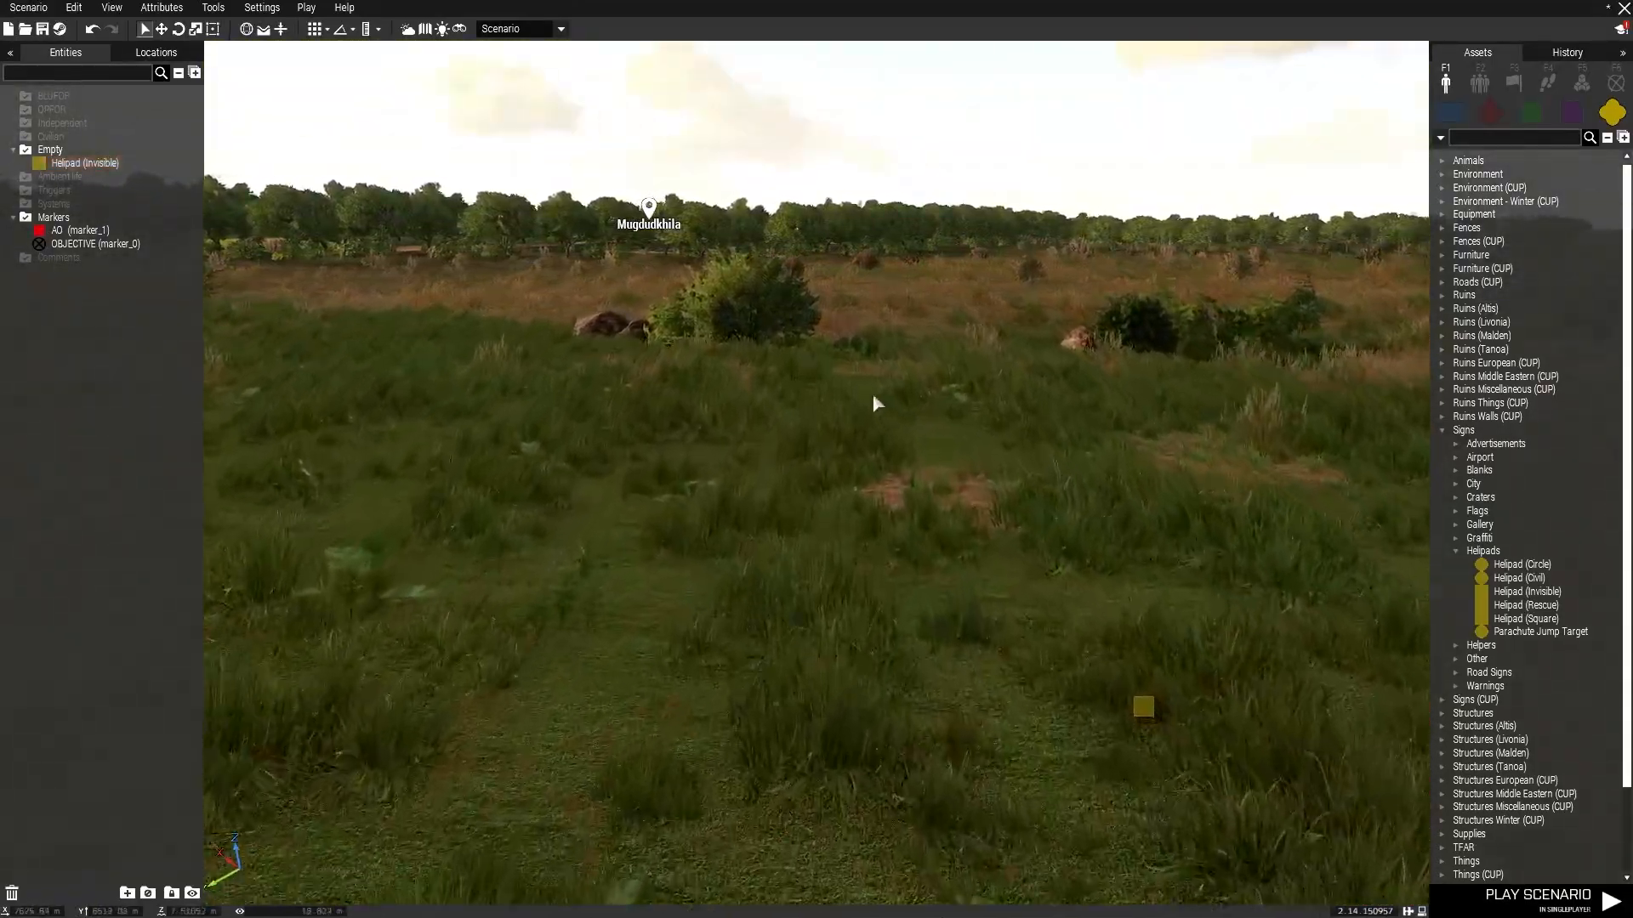
{"action": "right_click_drag", "start_coordinate": [867, 394], "coordinate": [1497, 416]}
{"action": "key", "text": "s"}
{"action": "key", "text": "d"}
{"action": "key", "text": "w"}
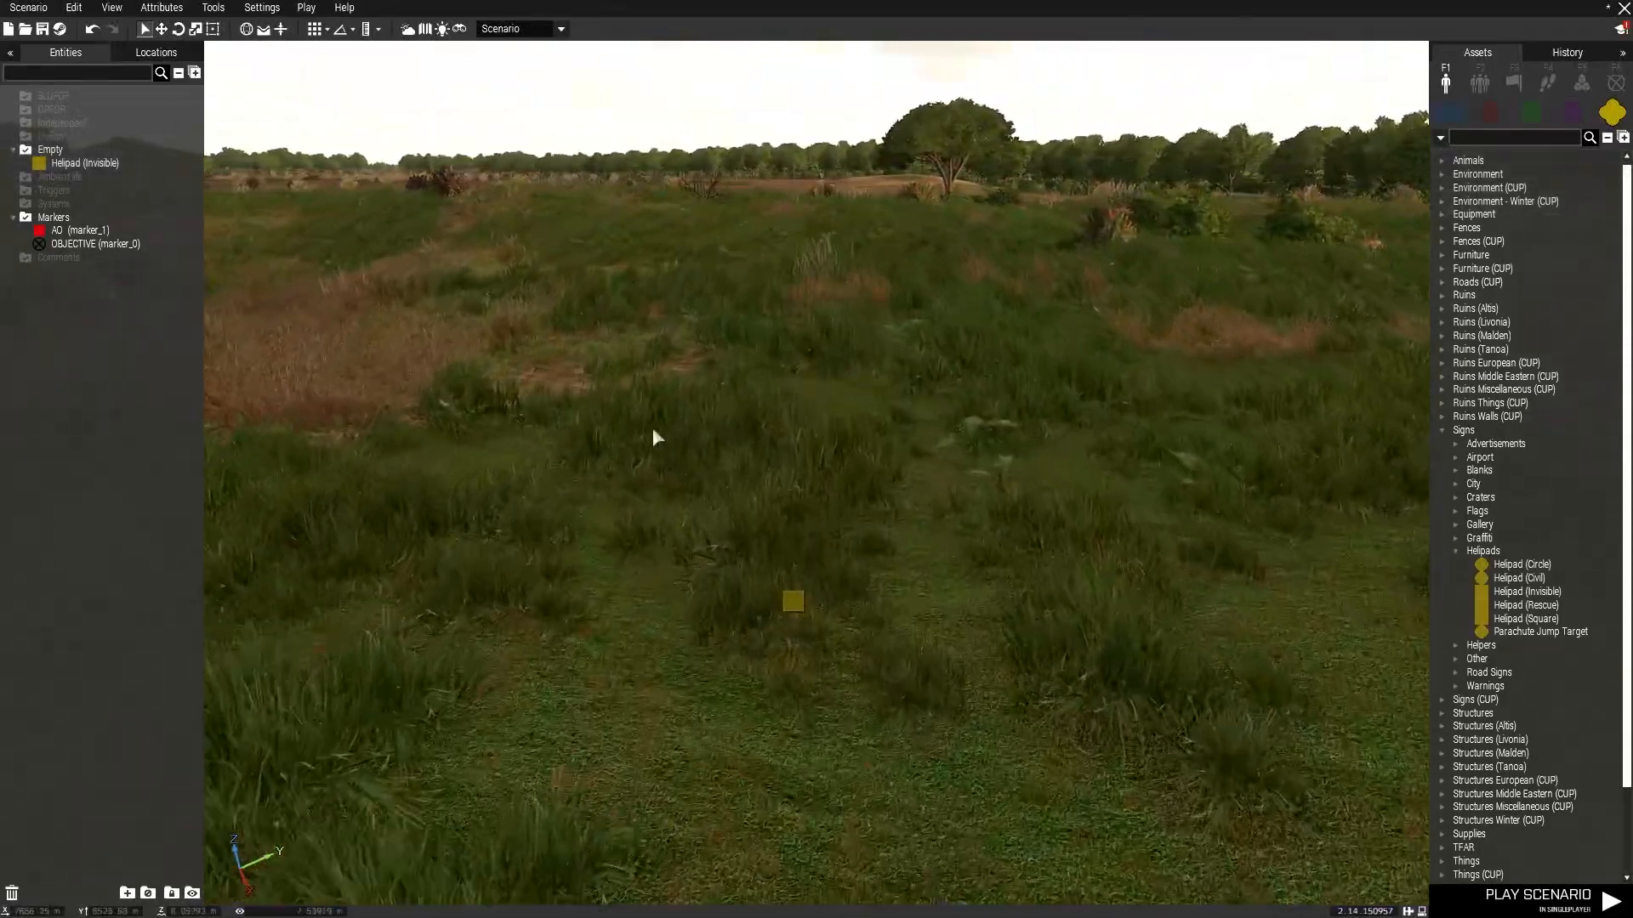
{"action": "key", "text": "s"}
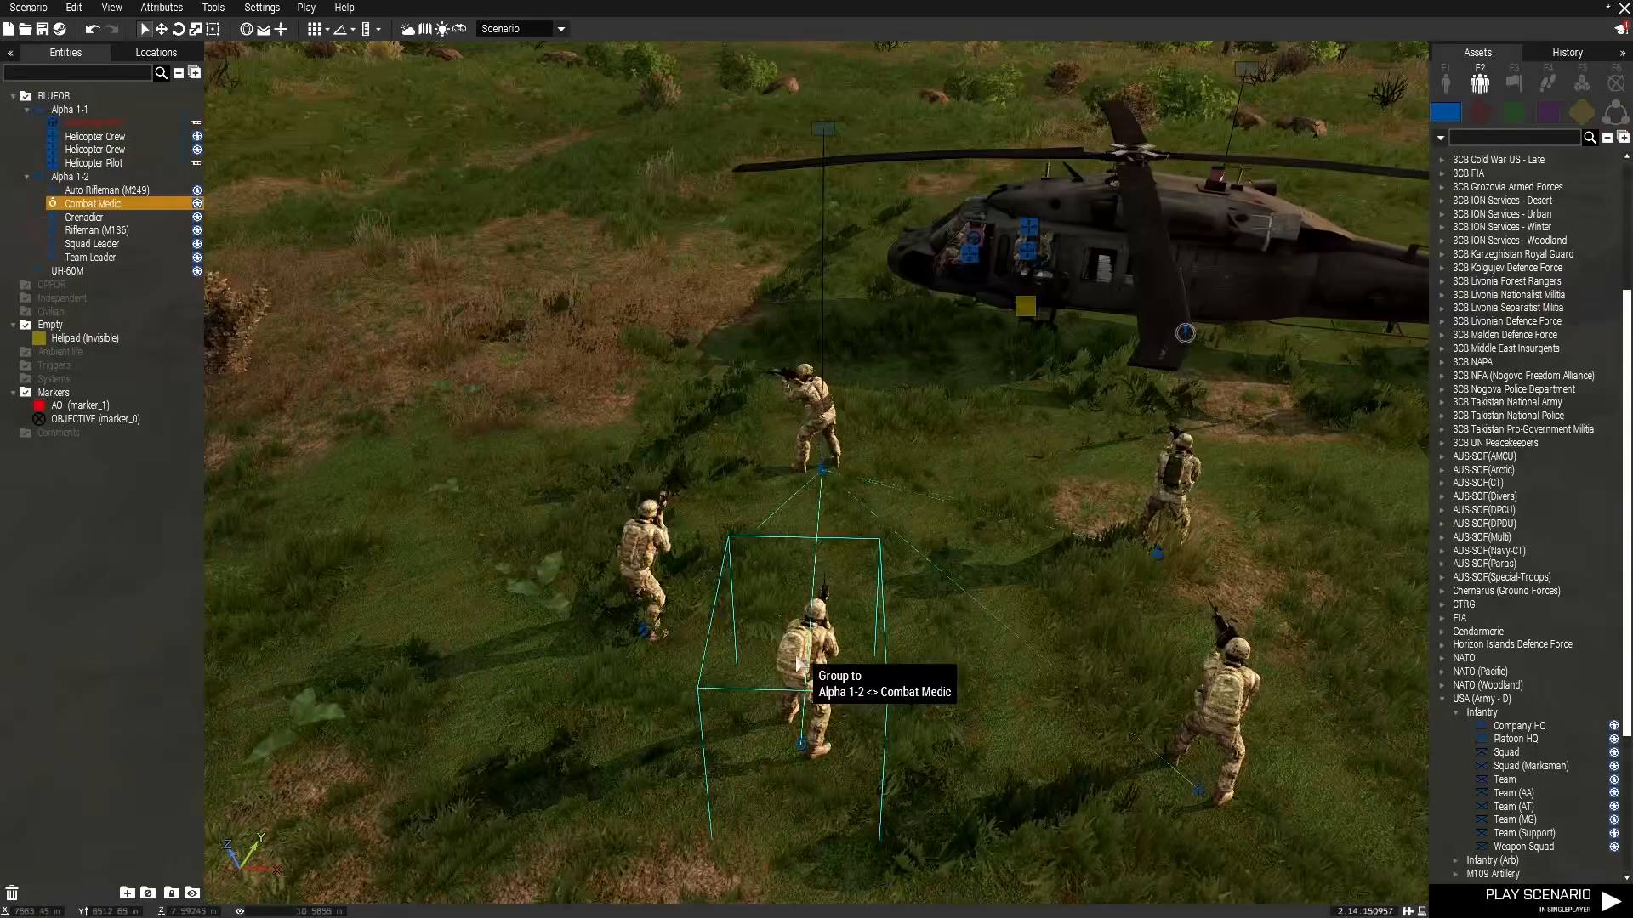
Reposition Alpha 1-2 squad soldiers beside the UH-60M helicopter.
{"action": "left_click_drag", "start_coordinate": [765, 534], "coordinate": [528, 459]}
{"action": "right_click_drag", "start_coordinate": [853, 426], "coordinate": [528, 459]}
{"action": "key", "text": "w"}
{"action": "left_click_drag", "start_coordinate": [528, 460], "coordinate": [631, 427]}
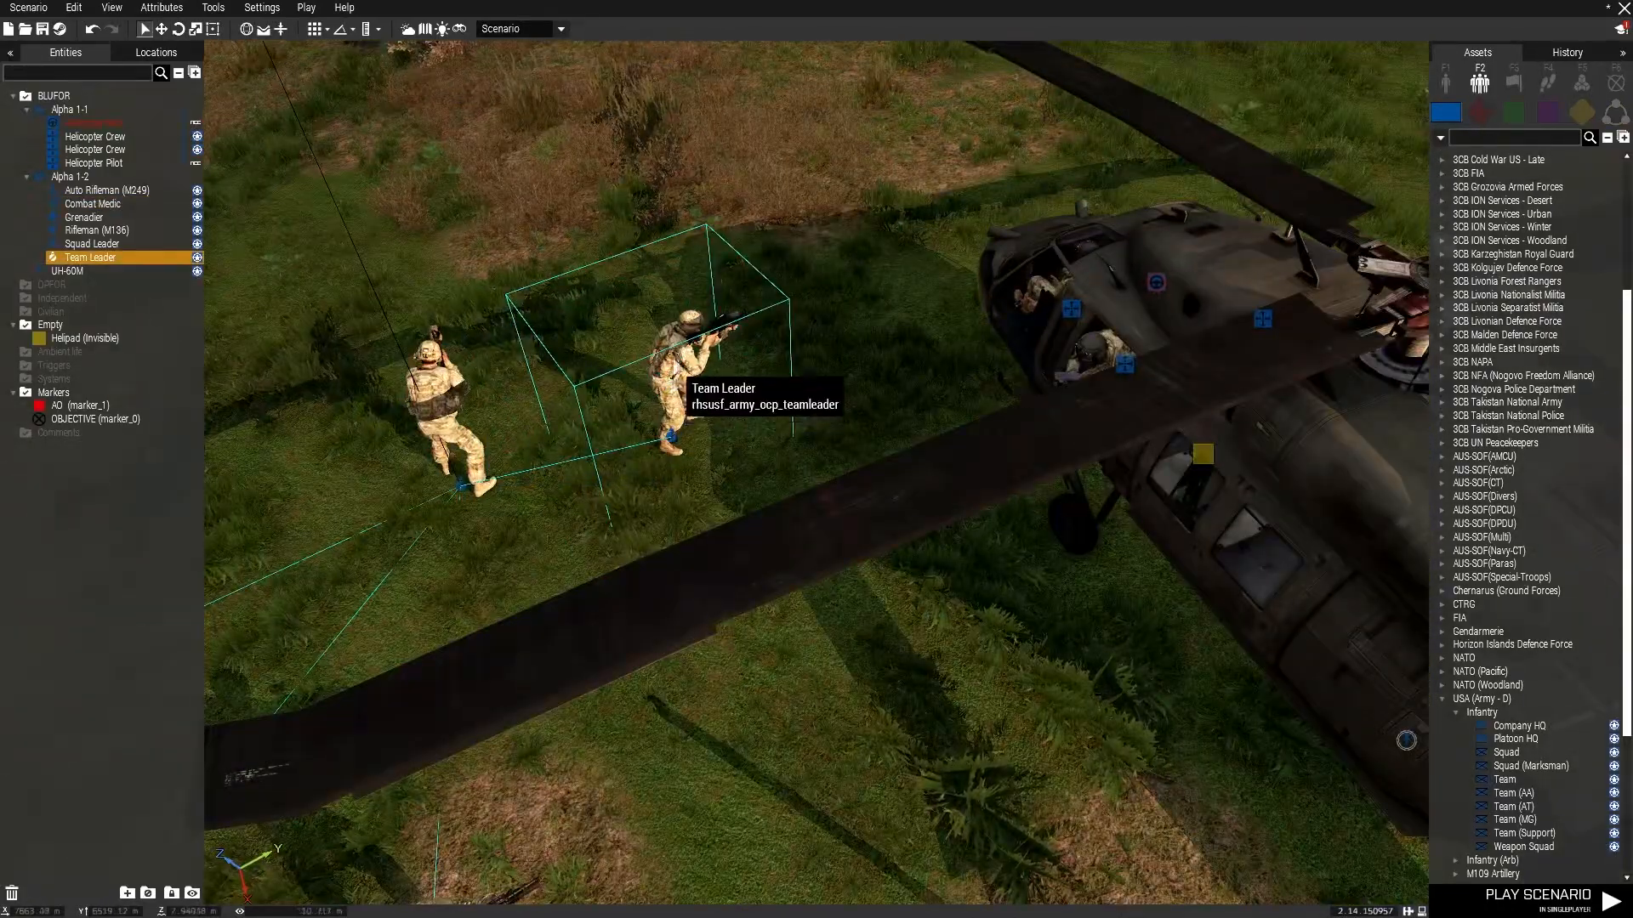
Spread the remaining Alpha 1-2 soldiers into a loose line on the grass beside the UH-60M helicopter.
{"action": "key", "text": "s"}
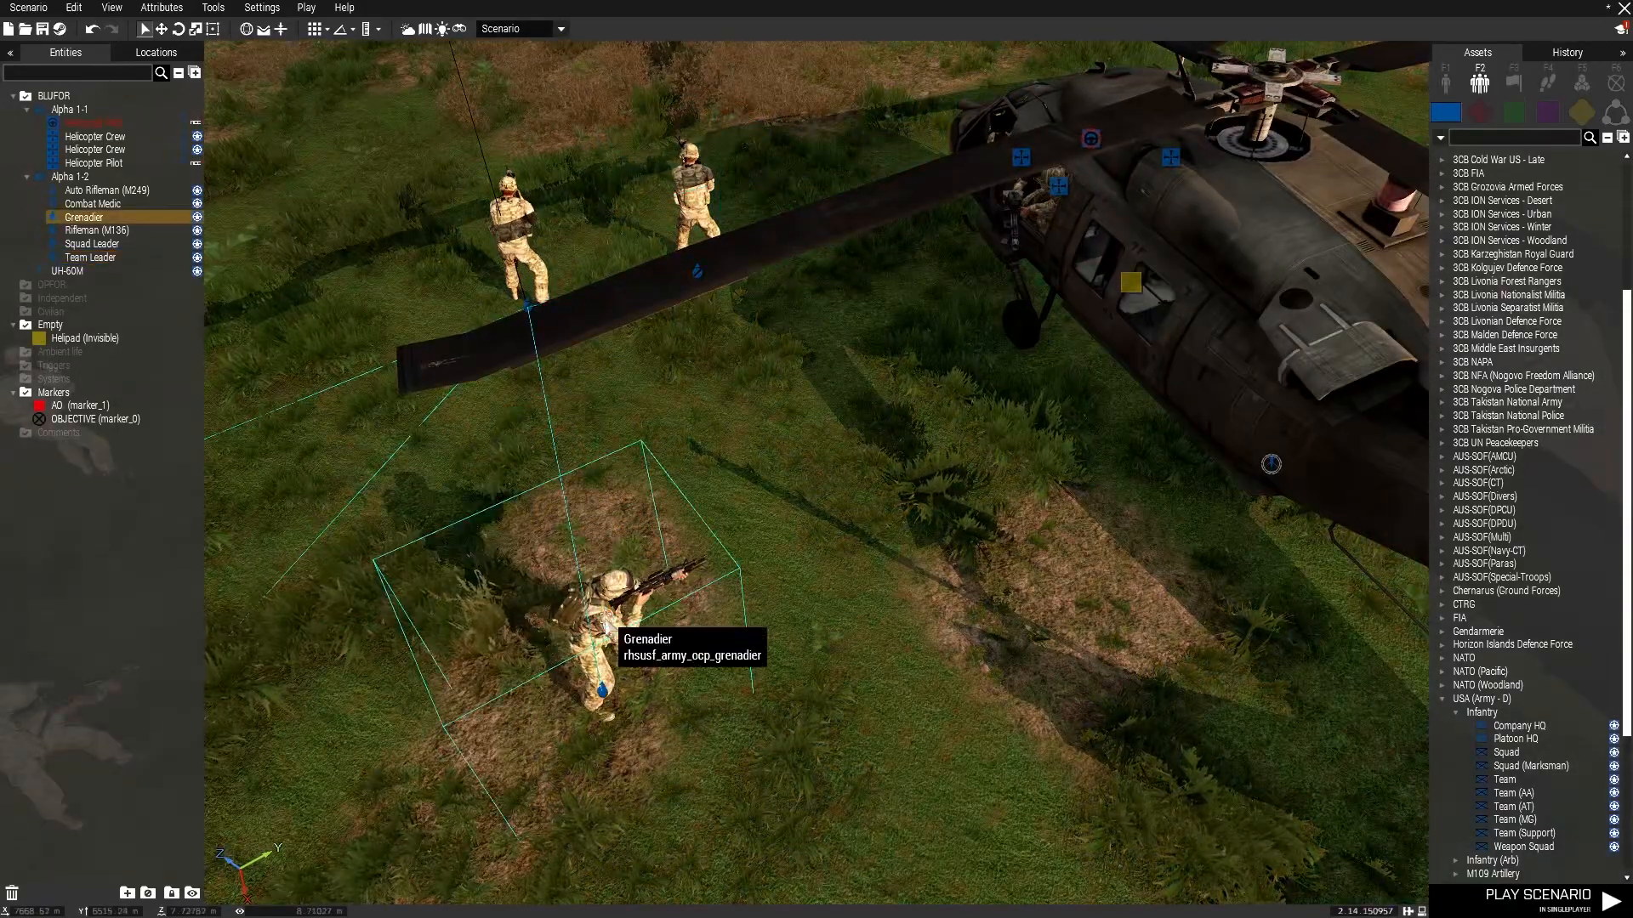
{"action": "key", "text": "s"}
{"action": "right_click_drag", "start_coordinate": [754, 537], "coordinate": [864, 517]}
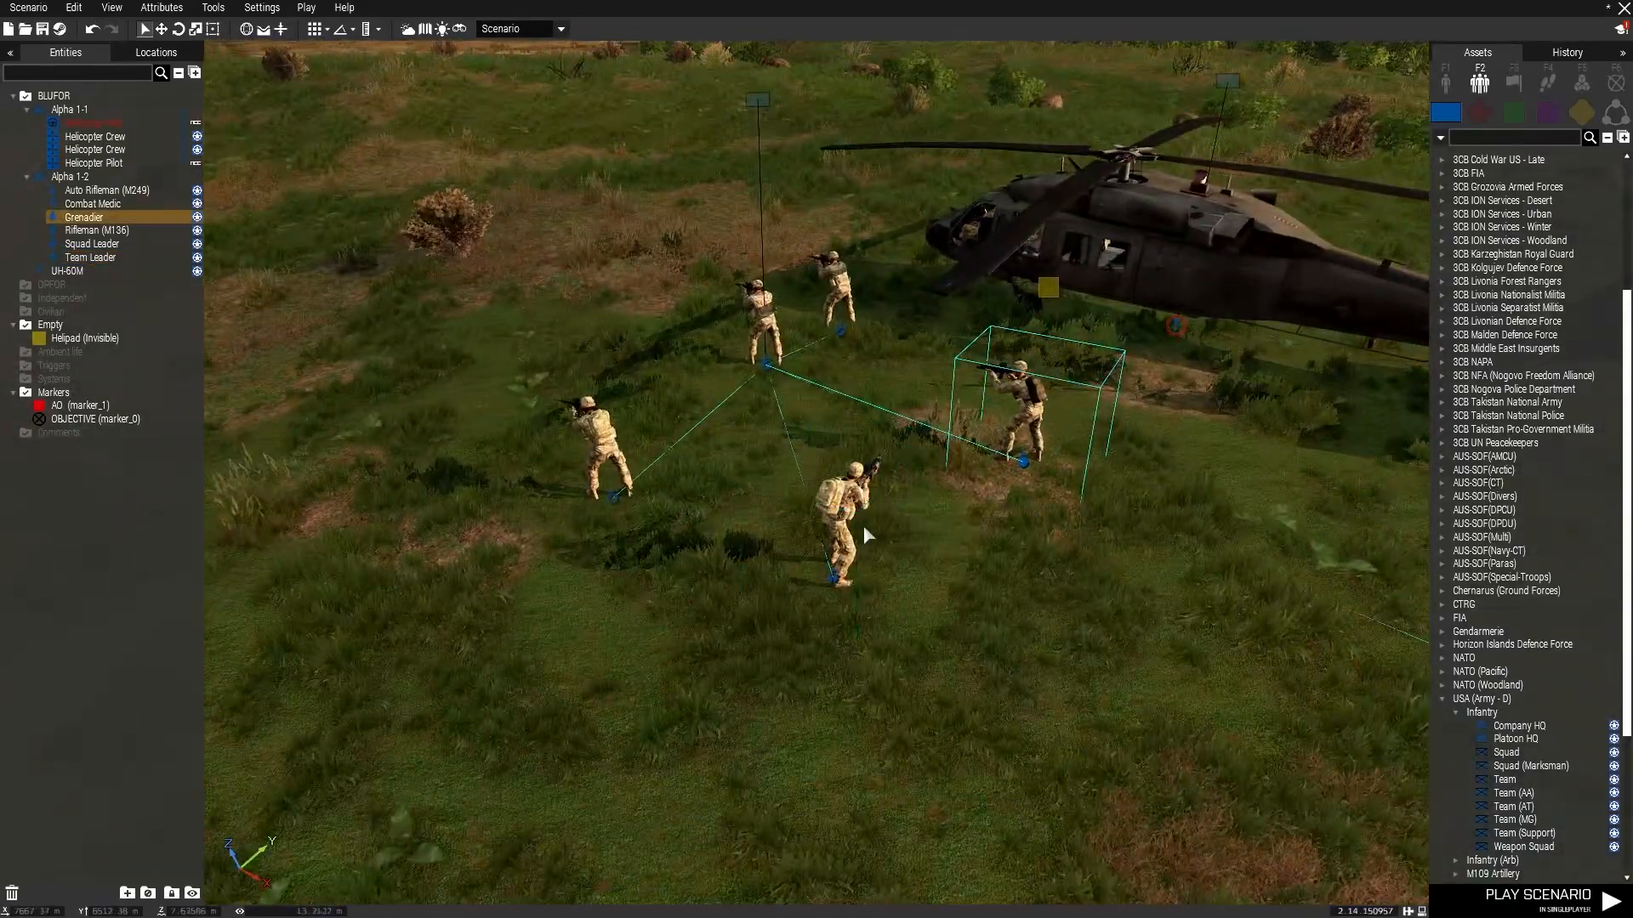
{"action": "mouse_move", "coordinate": [969, 603]}
{"action": "right_mouse_down"}
{"action": "mouse_move", "coordinate": [595, 353]}
{"action": "mouse_move", "coordinate": [853, 321]}
{"action": "mouse_move", "coordinate": [909, 446]}
{"action": "mouse_move", "coordinate": [1065, 577]}
{"action": "right_mouse_up"}
Survey the fields and dirt roads east of the objective area for an insurgent position.
{"action": "key", "text": "m"}
{"action": "scroll", "coordinate": [929, 478], "scroll_direction": "down", "scroll_amount": 5}
{"action": "scroll", "coordinate": [1099, 561], "scroll_direction": "up", "scroll_amount": 4}
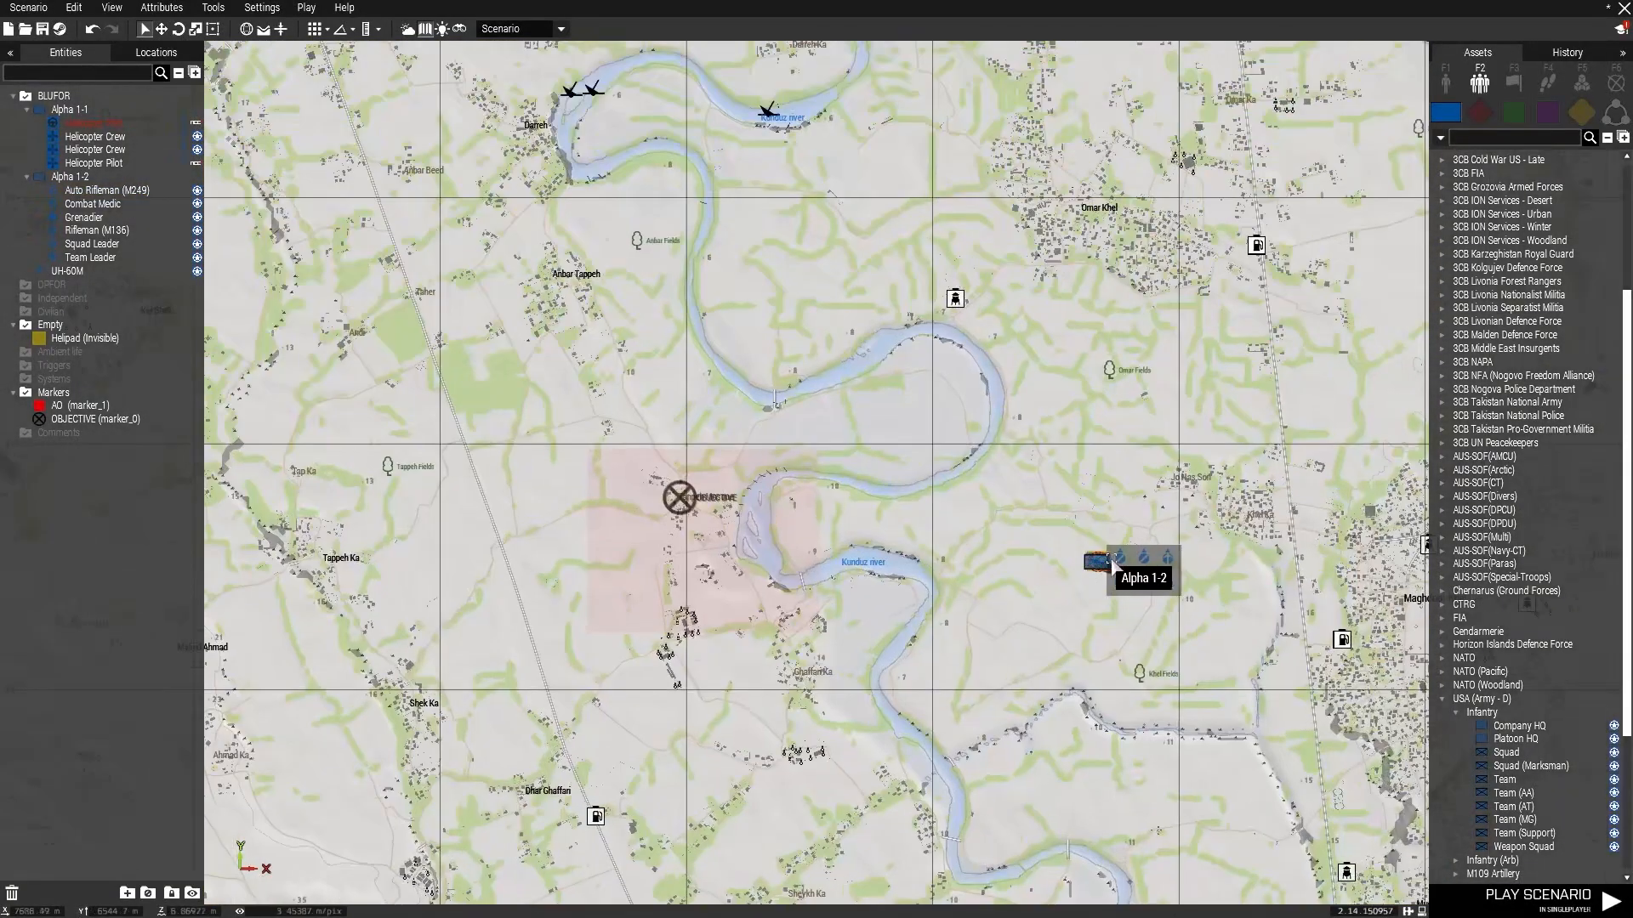
{"action": "key", "text": "m"}
{"action": "right_click_drag", "start_coordinate": [867, 392], "coordinate": [1308, 249]}
{"action": "key", "text": "w"}
{"action": "key", "text": "q"}
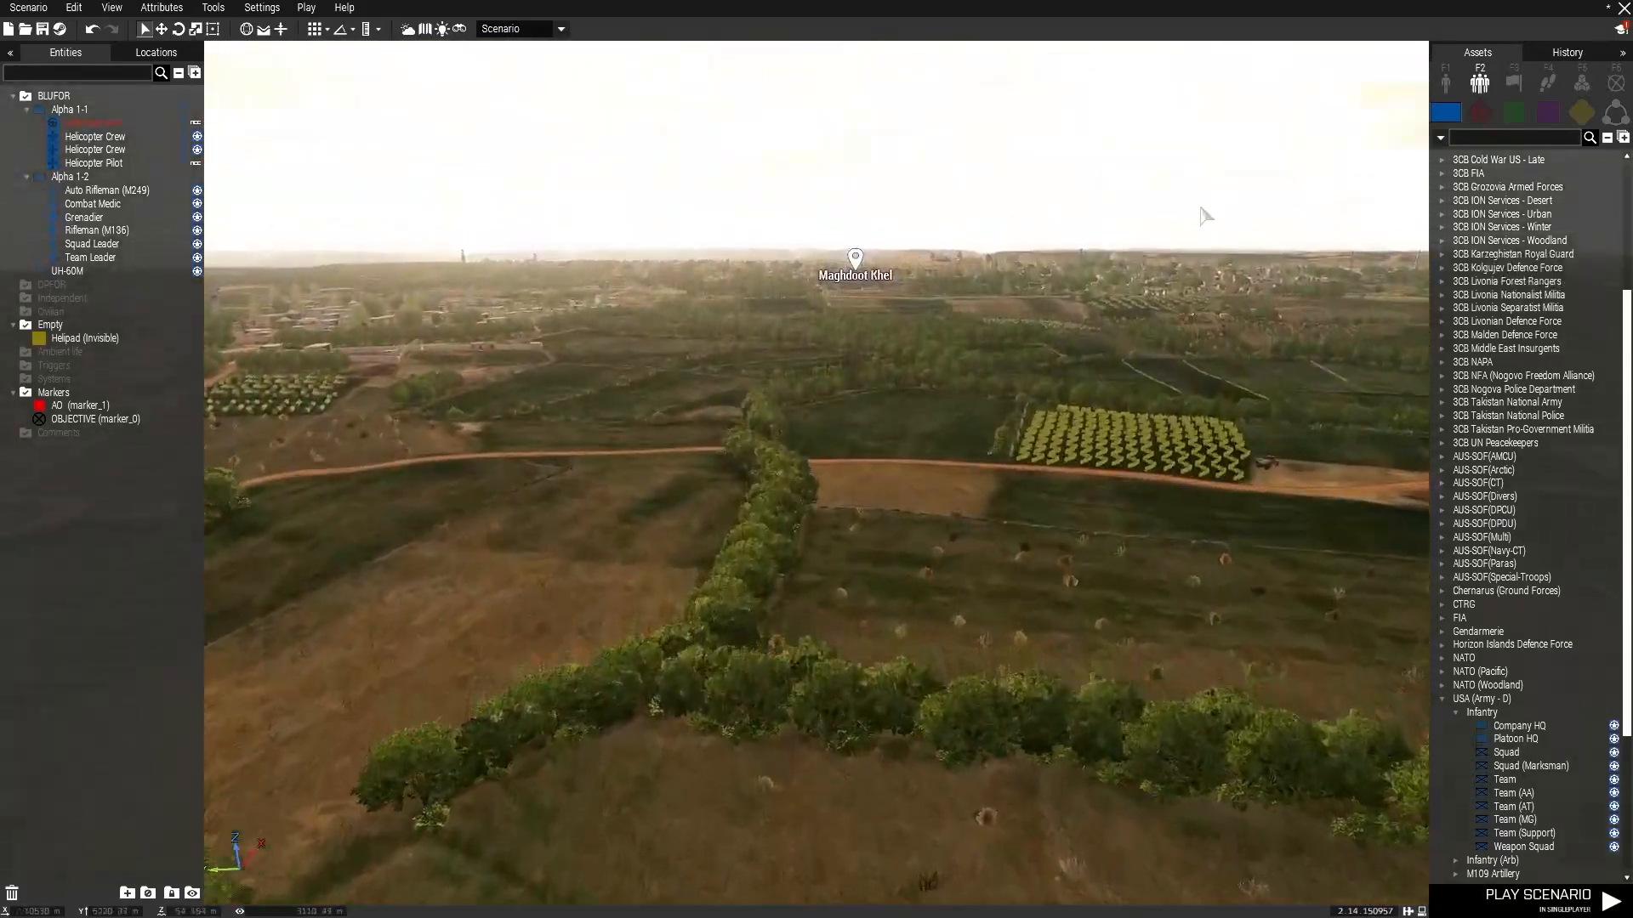
{"action": "left_click_drag", "start_coordinate": [1246, 194], "coordinate": [1021, 270]}
{"action": "right_click_drag", "start_coordinate": [983, 356], "coordinate": [1083, 330]}
{"action": "key", "text": "a"}
{"action": "key", "text": "w"}
{"action": "key", "text": "m"}
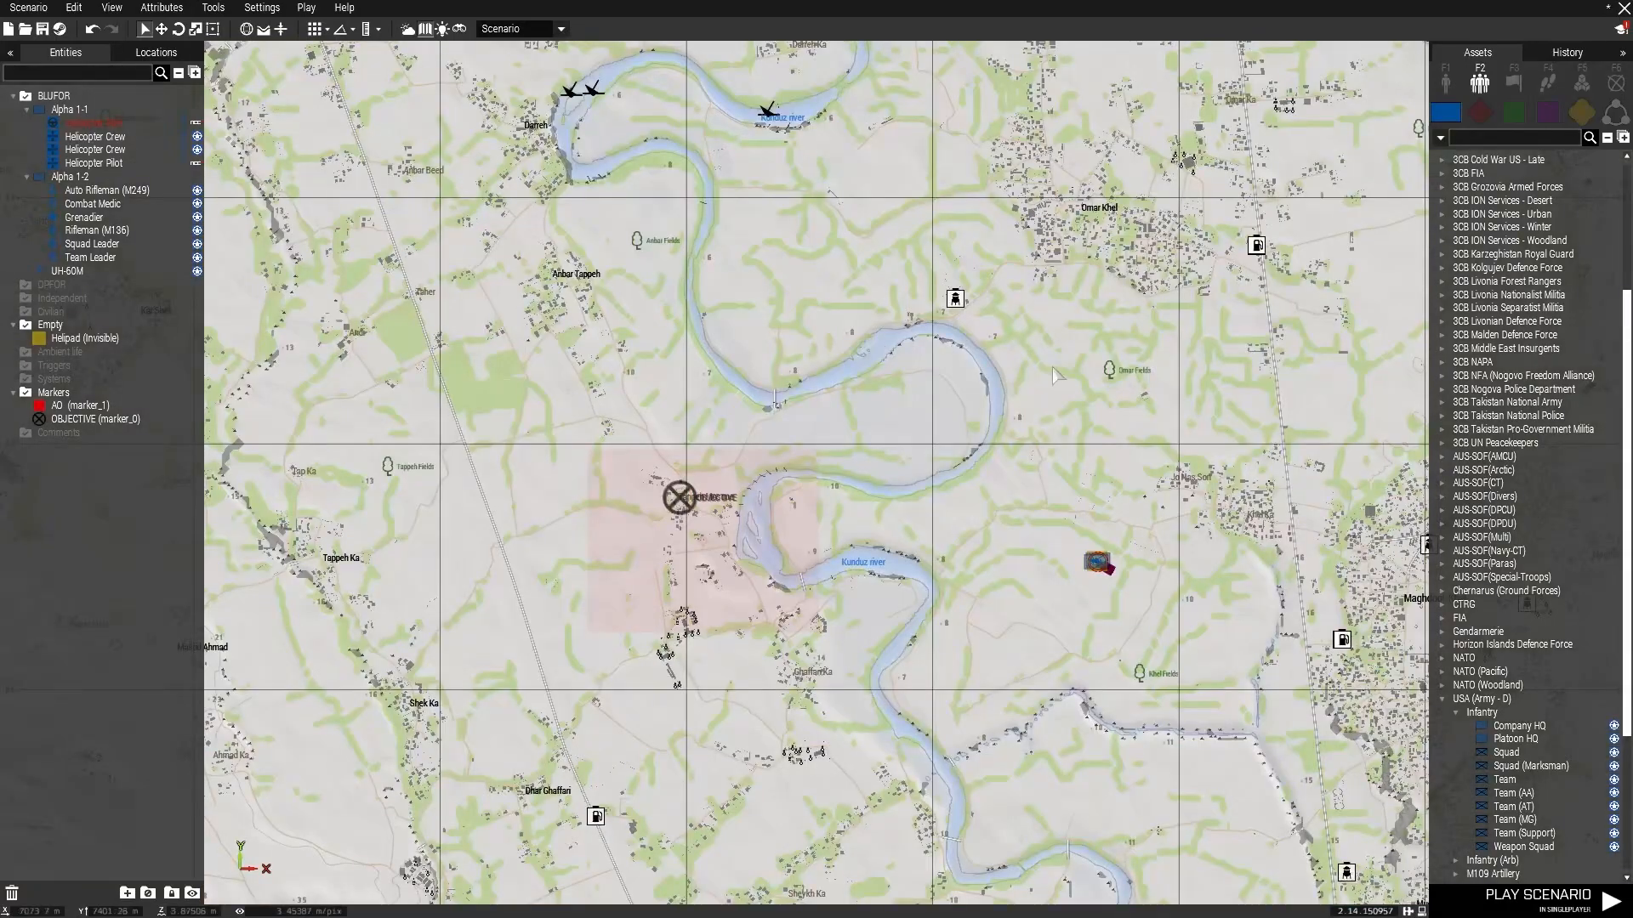
{"action": "scroll", "coordinate": [1088, 557], "scroll_direction": "up", "scroll_amount": 2}
{"action": "key", "text": "m"}
{"action": "right_click_drag", "start_coordinate": [981, 532], "coordinate": [3, 497]}
{"action": "key", "text": "w"}
{"action": "key", "text": "q"}
{"action": "key", "text": "w"}
{"action": "key", "text": "w"}
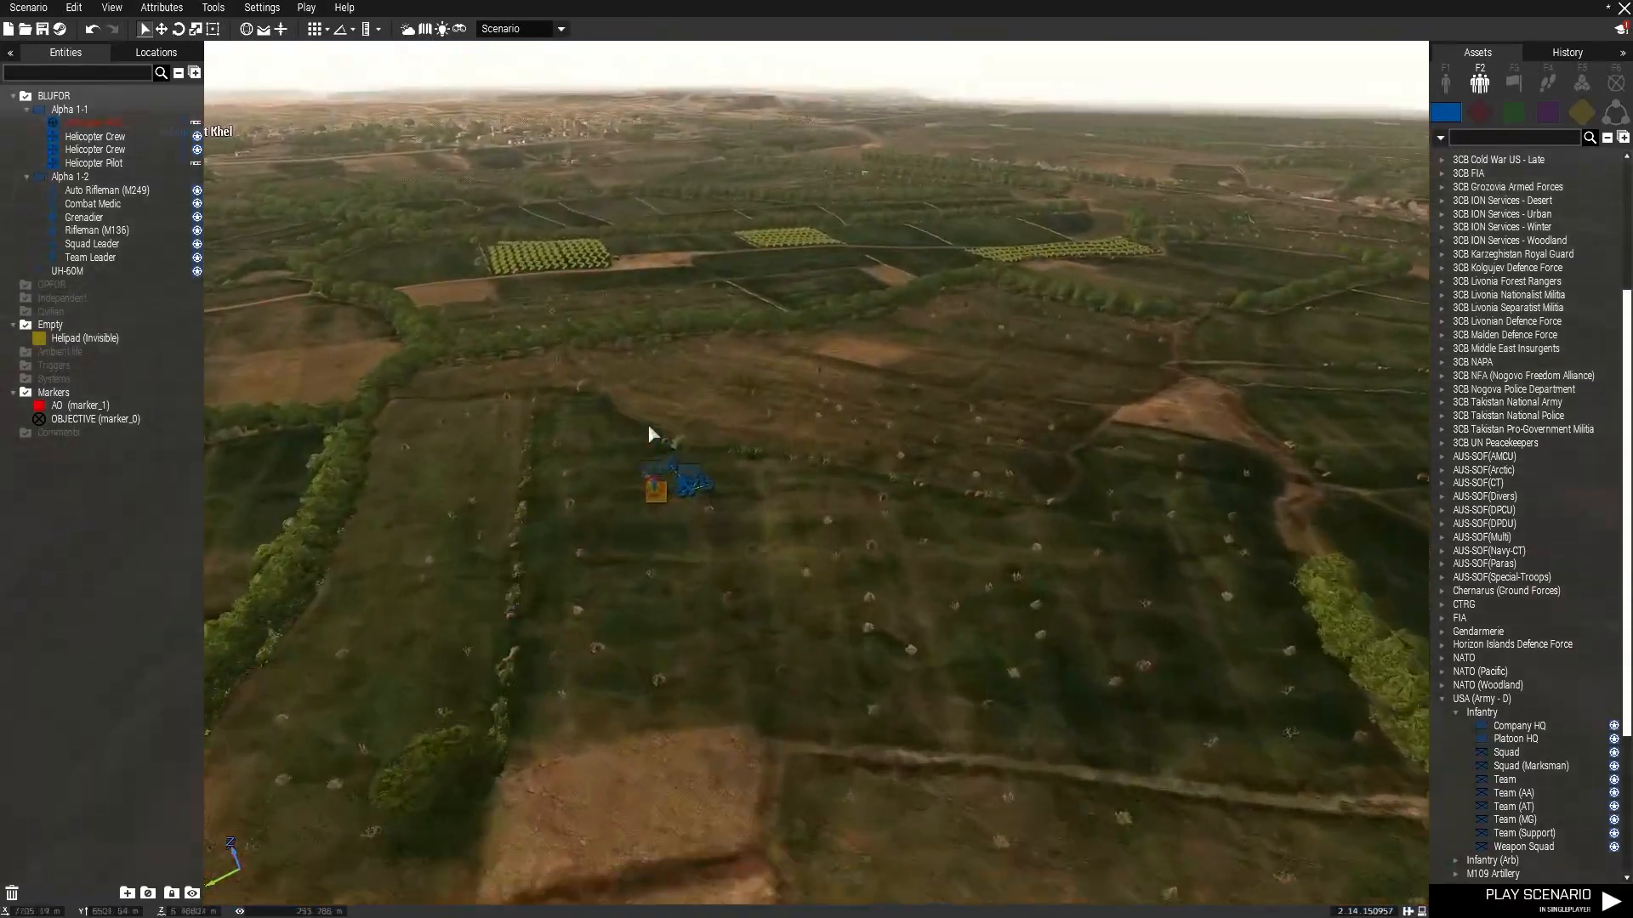
{"action": "right_click_drag", "start_coordinate": [648, 429], "coordinate": [1116, 313]}
{"action": "key", "text": "z"}
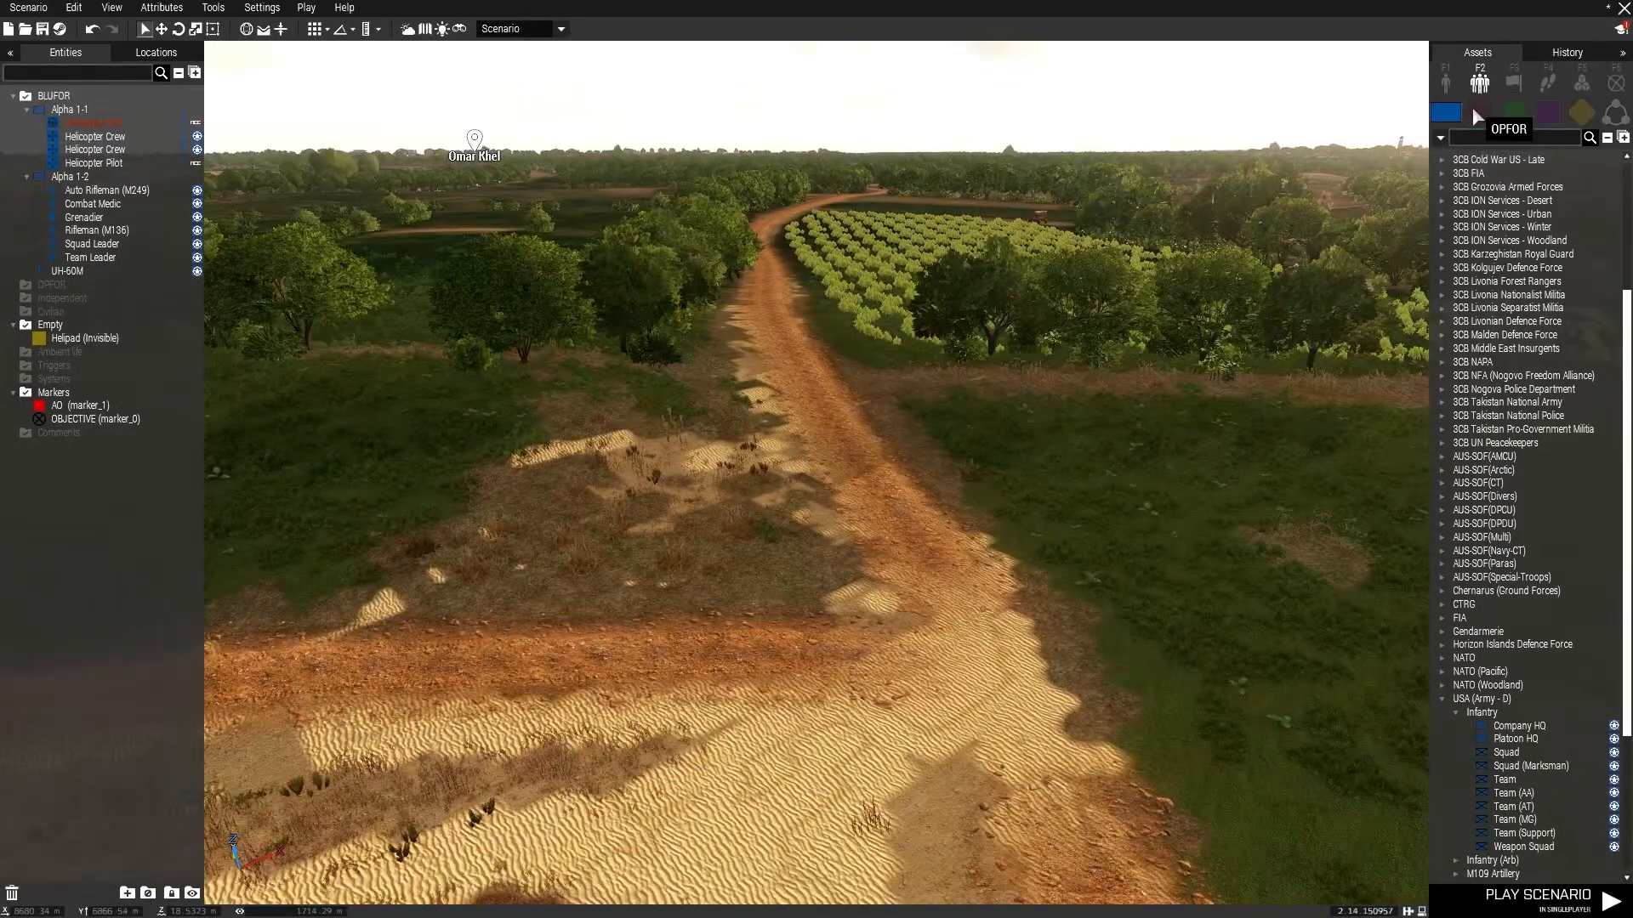
Try placing an OPFOR Iraqi Insurgent Hatchback on the dirt road and delete it.
{"action": "left_click", "coordinate": [1475, 108]}
{"action": "left_click", "coordinate": [1447, 81]}
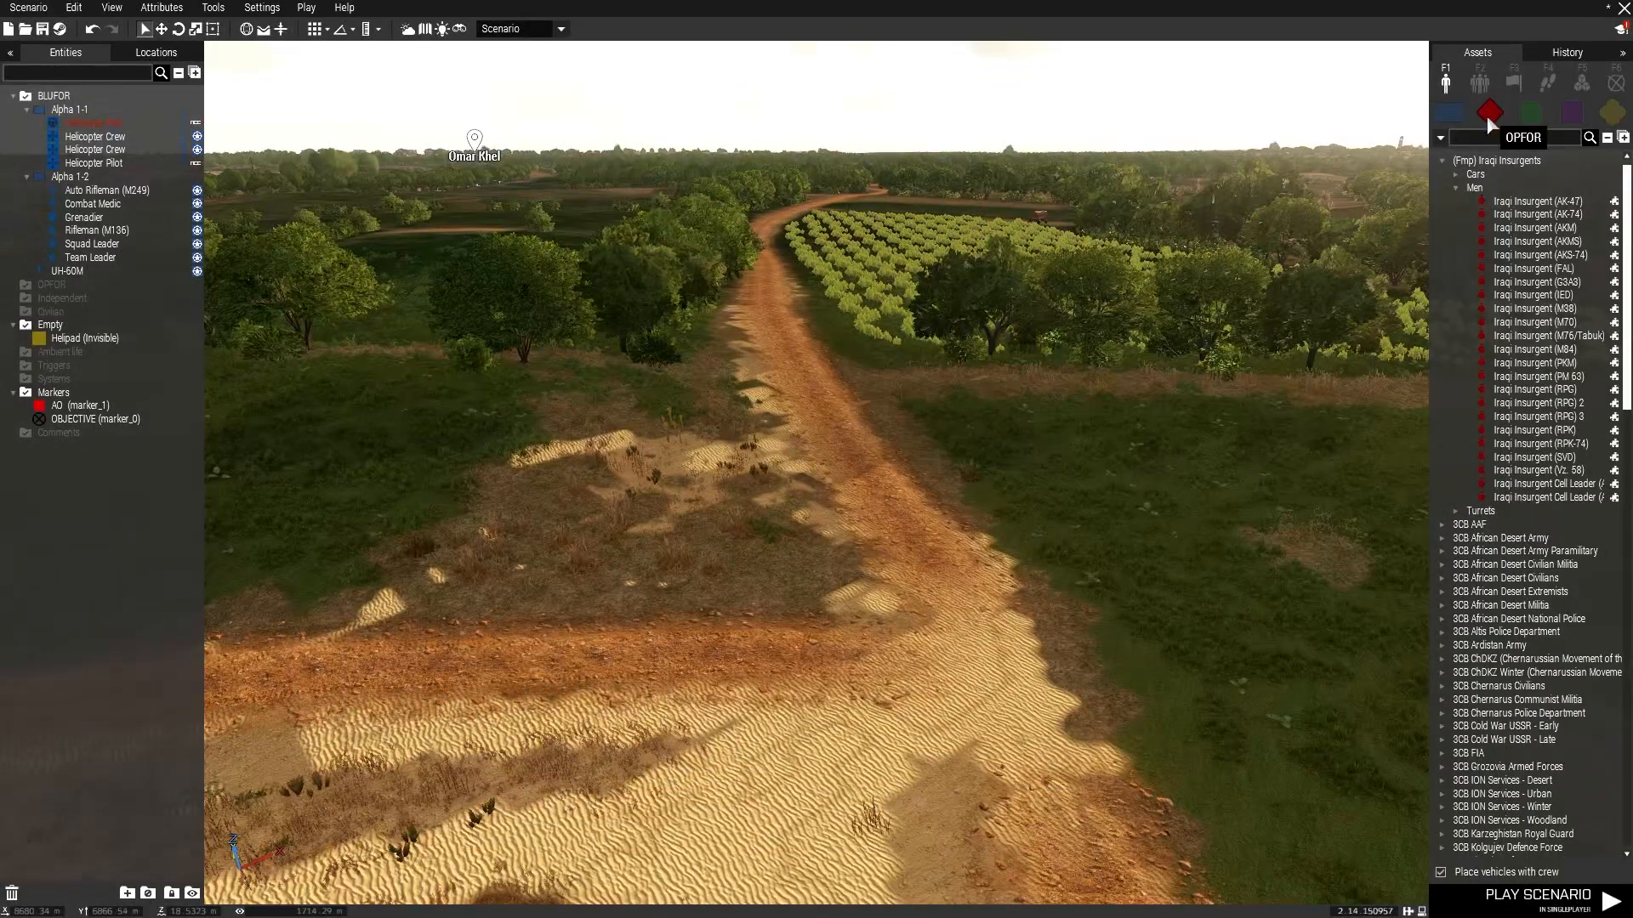
{"action": "left_click", "coordinate": [1455, 174]}
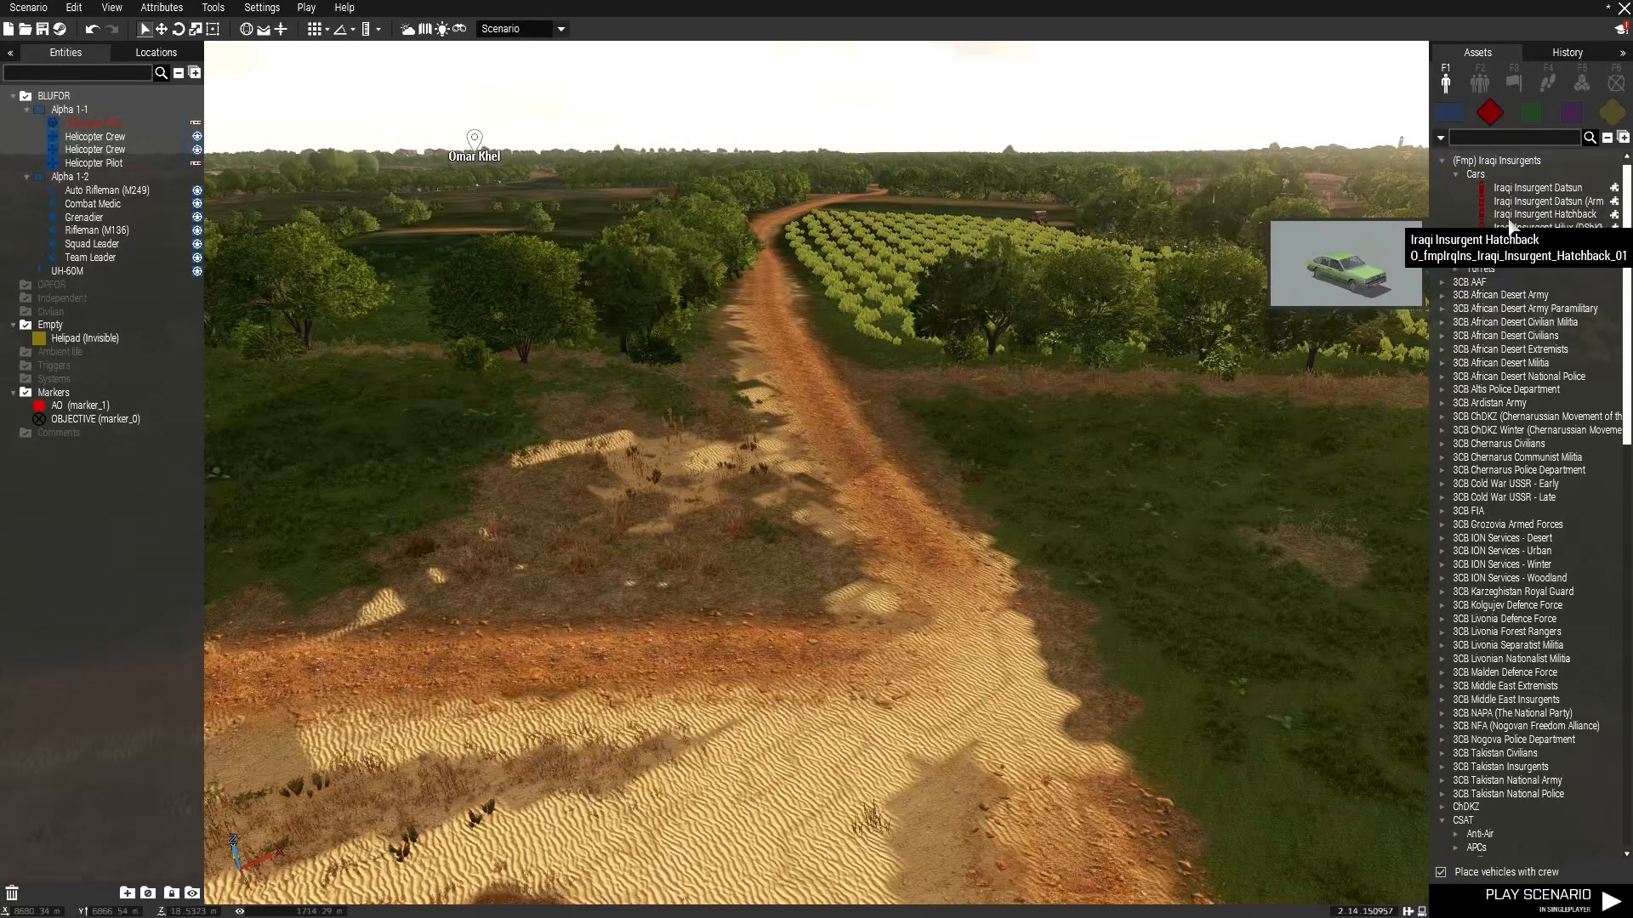
{"action": "scroll", "coordinate": [870, 609], "scroll_direction": "up", "scroll_amount": 5}
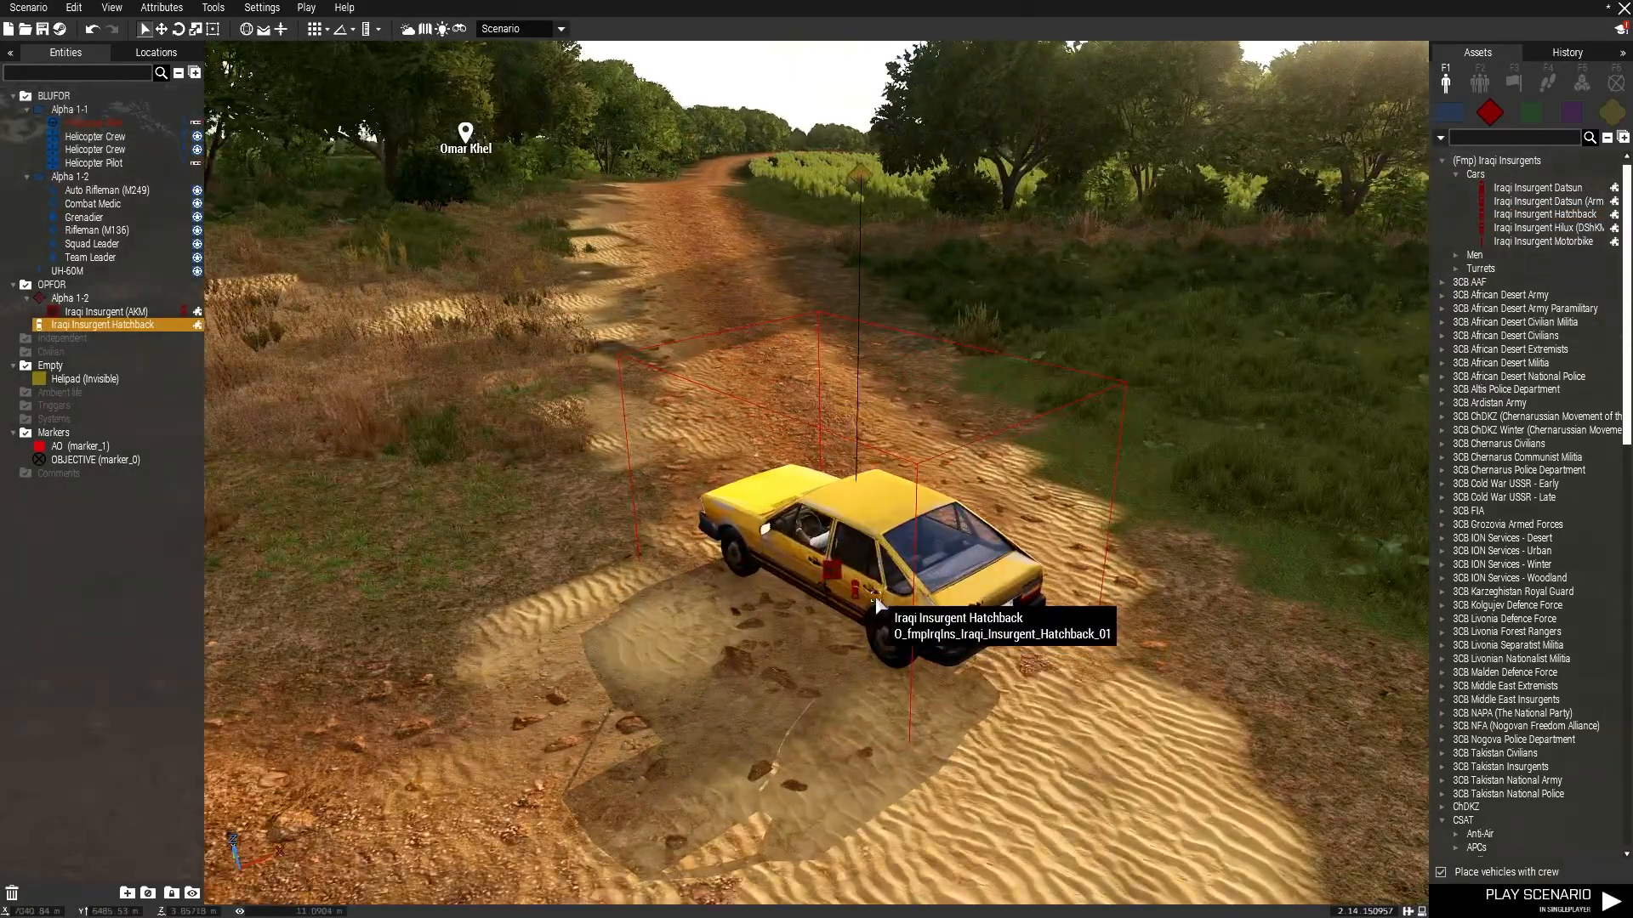
{"action": "mouse_move", "coordinate": [873, 568]}
{"action": "left_mouse_down", "text": "shift"}
{"action": "mouse_move", "coordinate": [1003, 605]}
{"action": "mouse_move", "coordinate": [869, 652]}
{"action": "left_mouse_up", "text": "shift"}
{"action": "key", "text": "Delete"}
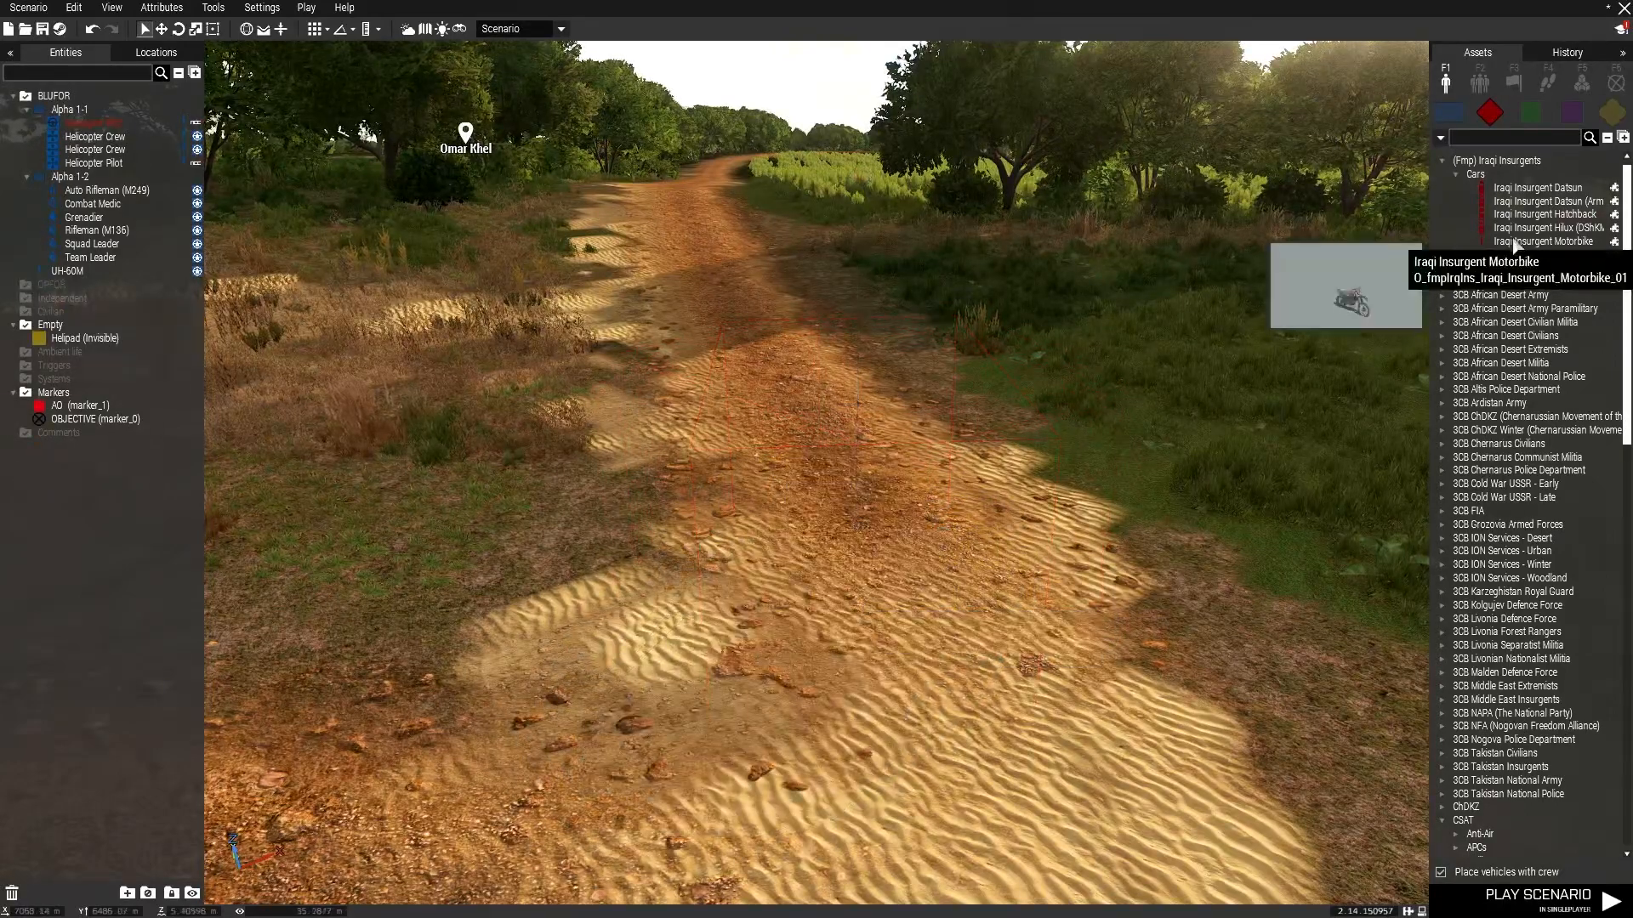
Try placing an Iraqi Insurgent Datsun on the dirt road and repositioning it.
{"action": "left_click", "coordinate": [897, 563]}
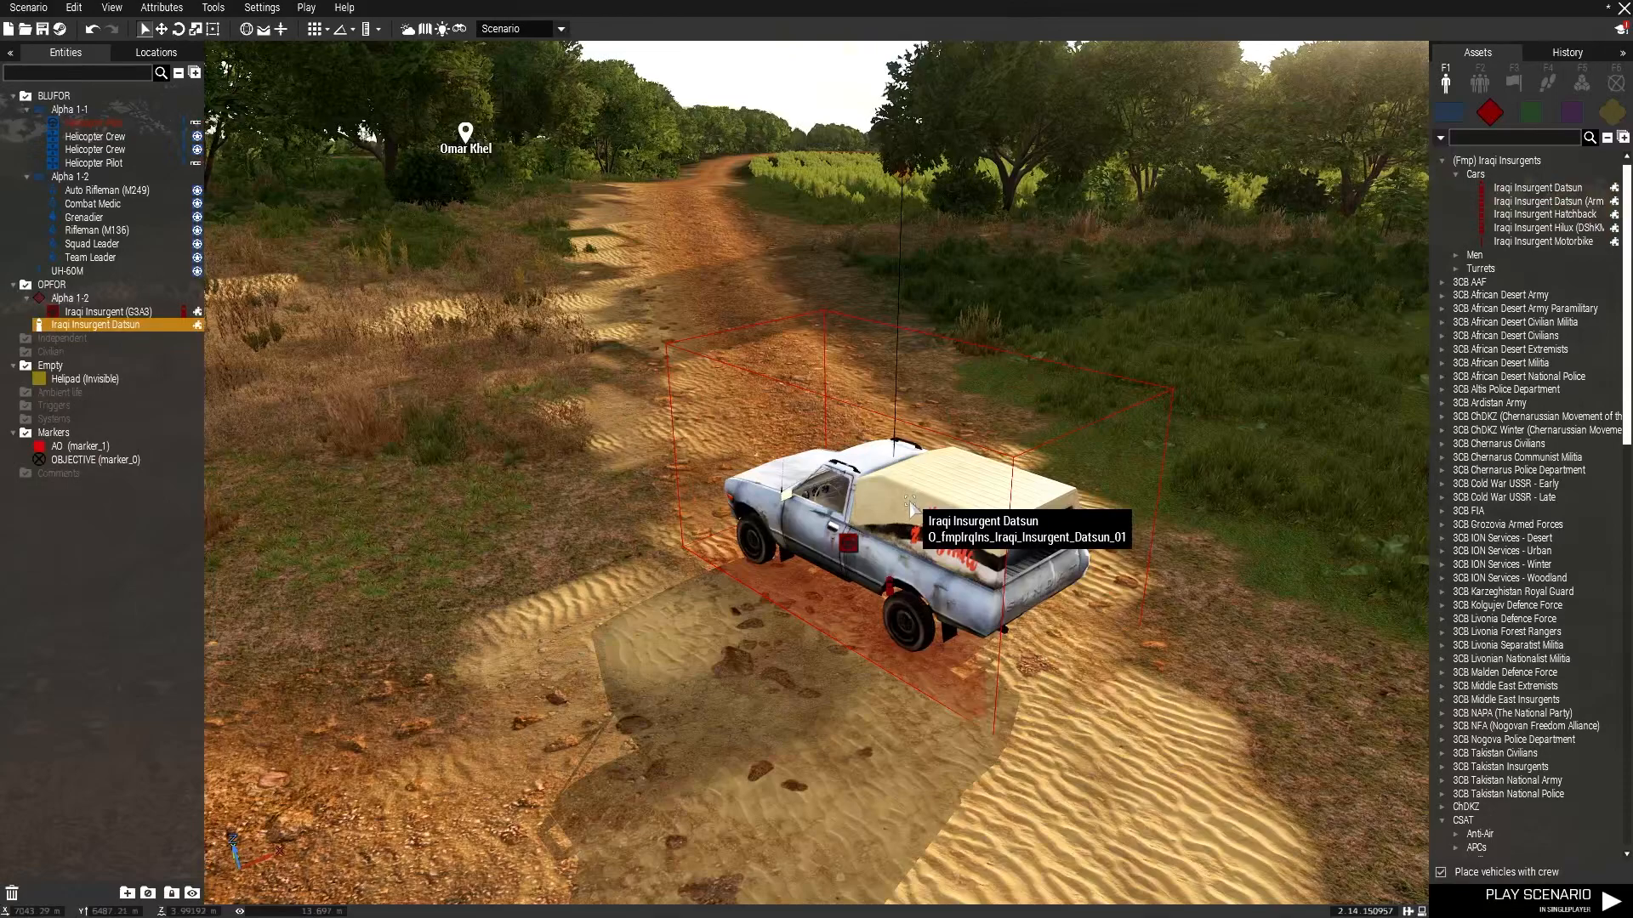
{"action": "left_click_drag", "start_coordinate": [910, 502], "coordinate": [869, 431], "text": "shift"}
{"action": "right_click", "coordinate": [882, 488]}
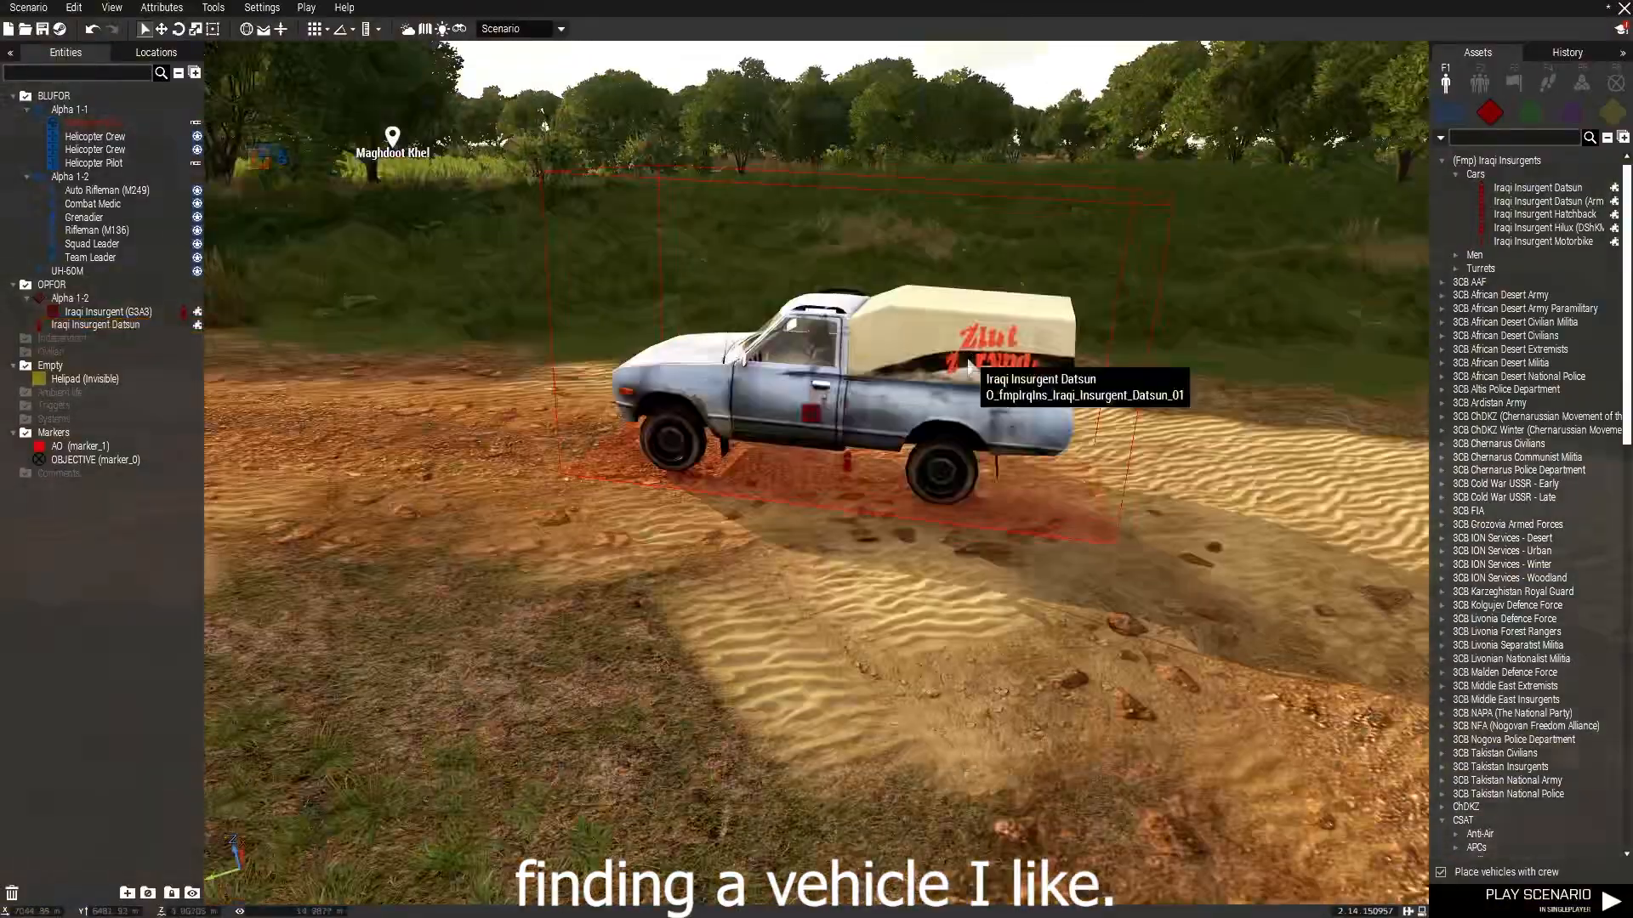
{"action": "right_click", "coordinate": [1022, 417]}
{"action": "left_click", "coordinate": [1004, 802]}
{"action": "left_click", "coordinate": [38, 100]}
{"action": "left_click", "coordinate": [145, 109]}
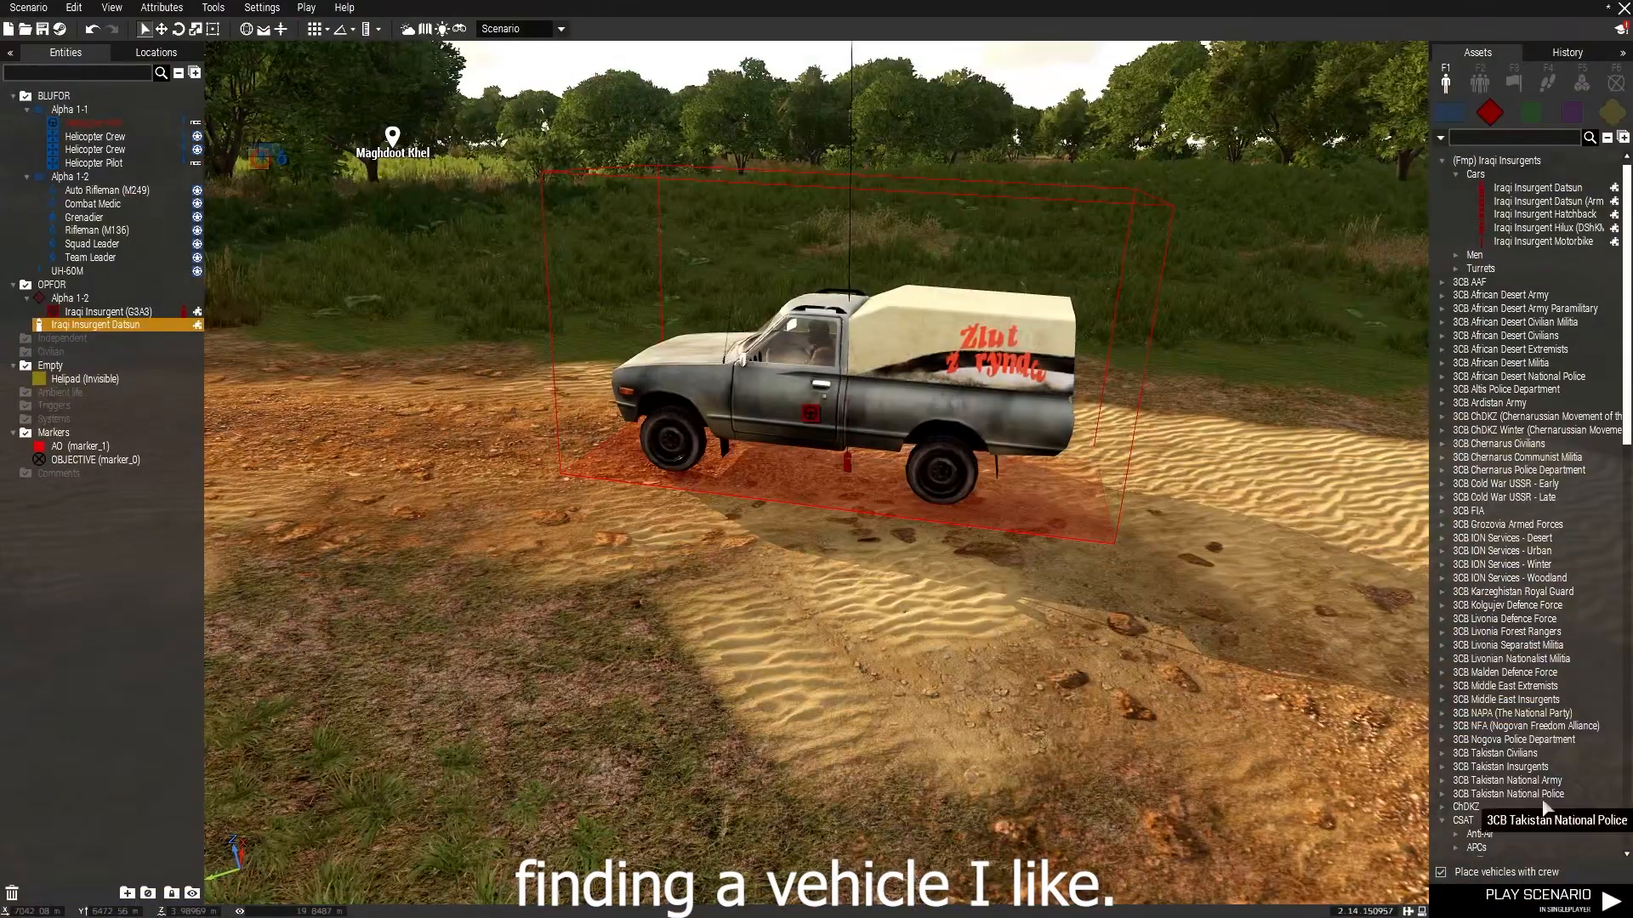
Place a Hilux (DSHKM) on the road and put an Iraqi Insurgent Cell Leader (AKMS) in as driver.
{"action": "scroll", "coordinate": [1547, 735], "scroll_direction": "down", "scroll_amount": 3}
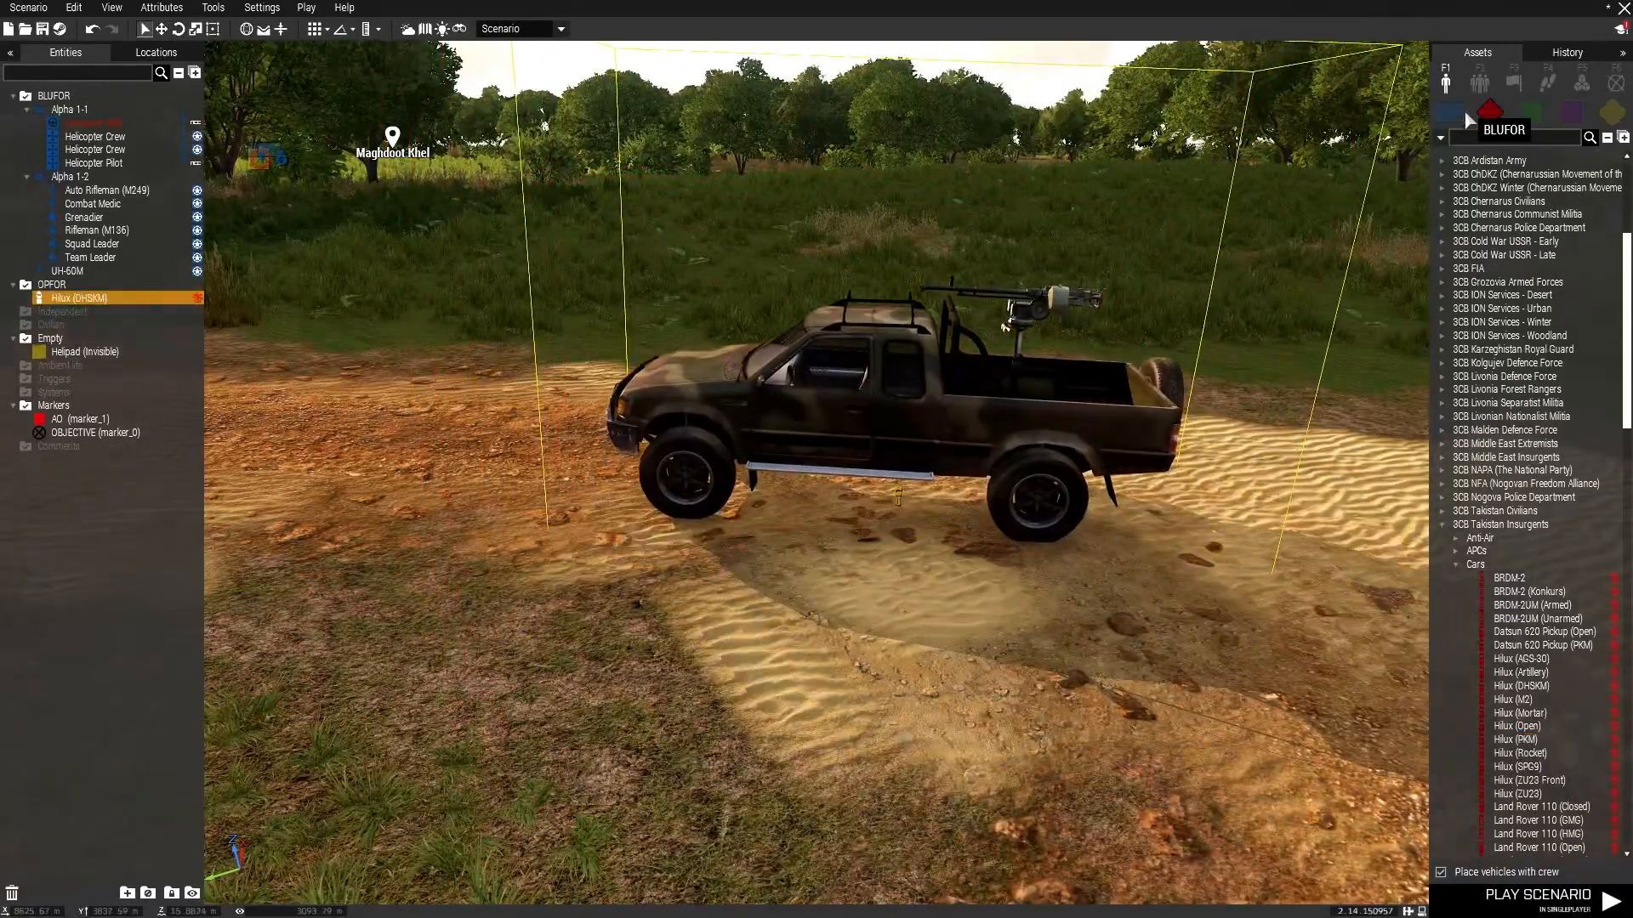
{"action": "scroll", "coordinate": [1477, 177], "scroll_direction": "up", "scroll_amount": 5}
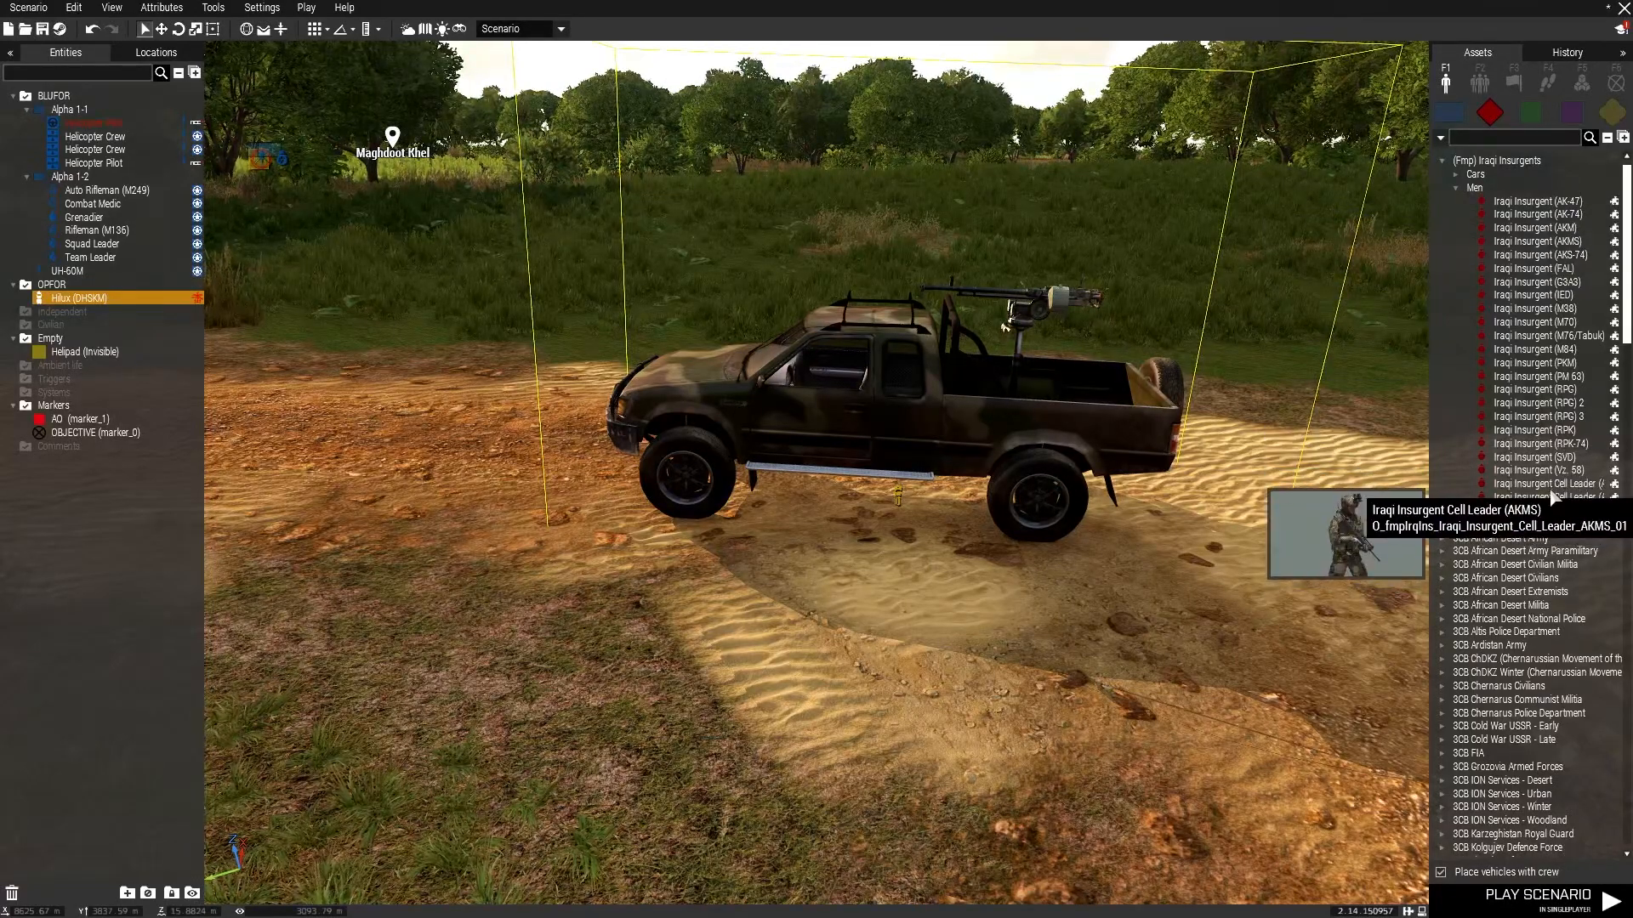
{"action": "left_click_drag", "start_coordinate": [1147, 566], "coordinate": [816, 410]}
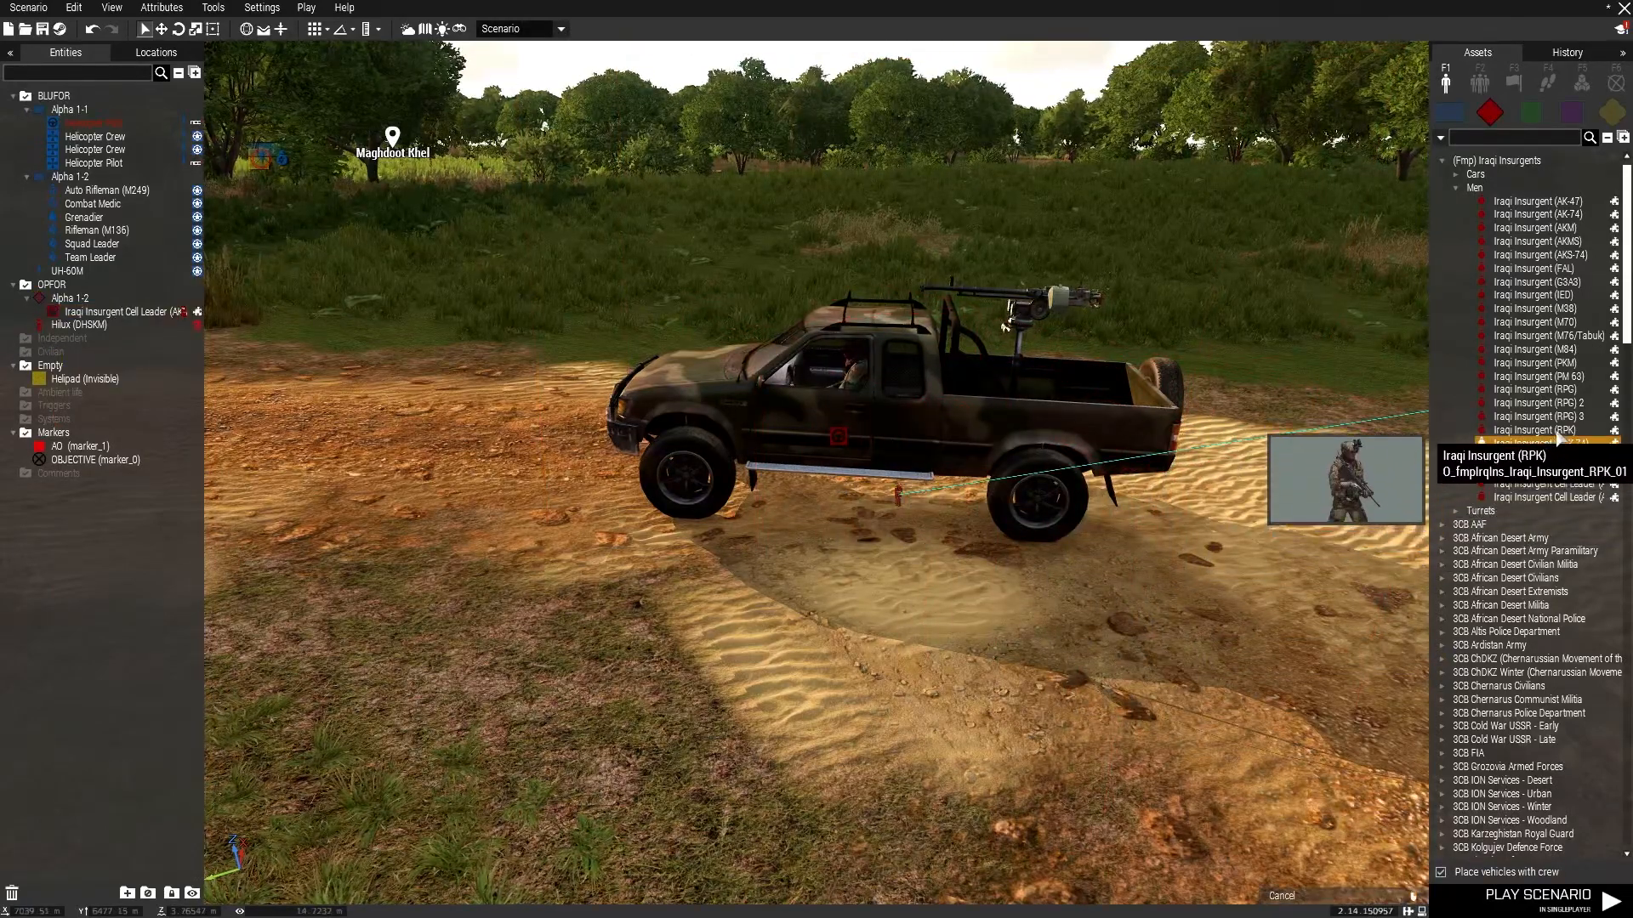
Add Iraqi Insurgent RPK and RPG fighters and load them into the Hilux.
{"action": "left_click", "coordinate": [1276, 594]}
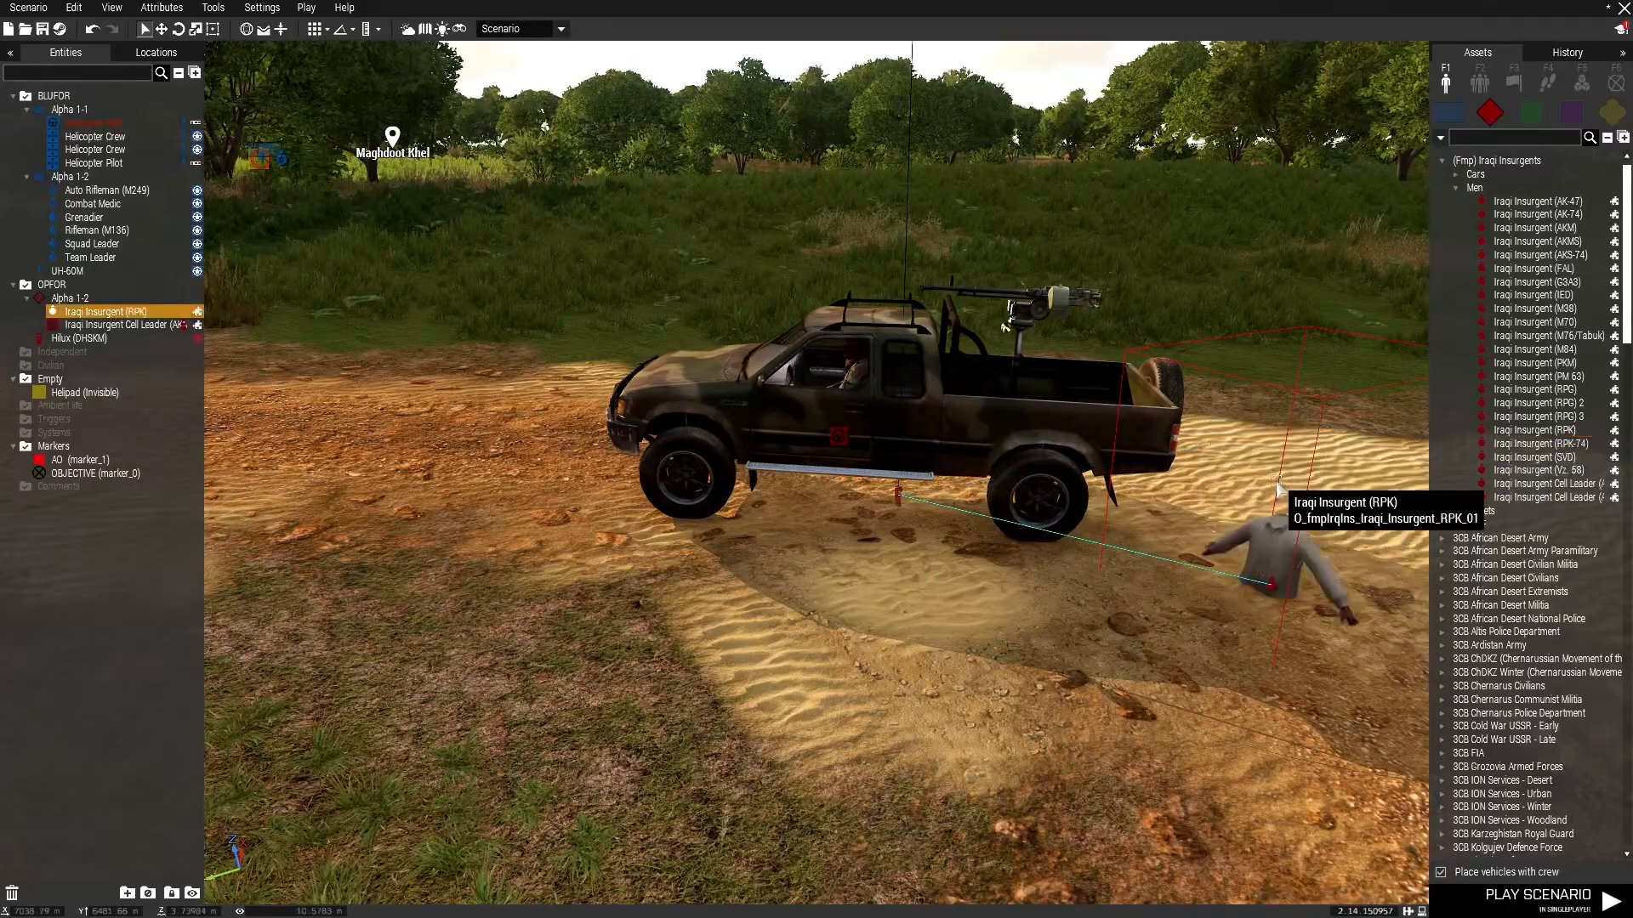
{"action": "left_click_drag", "start_coordinate": [1265, 498], "coordinate": [1119, 442]}
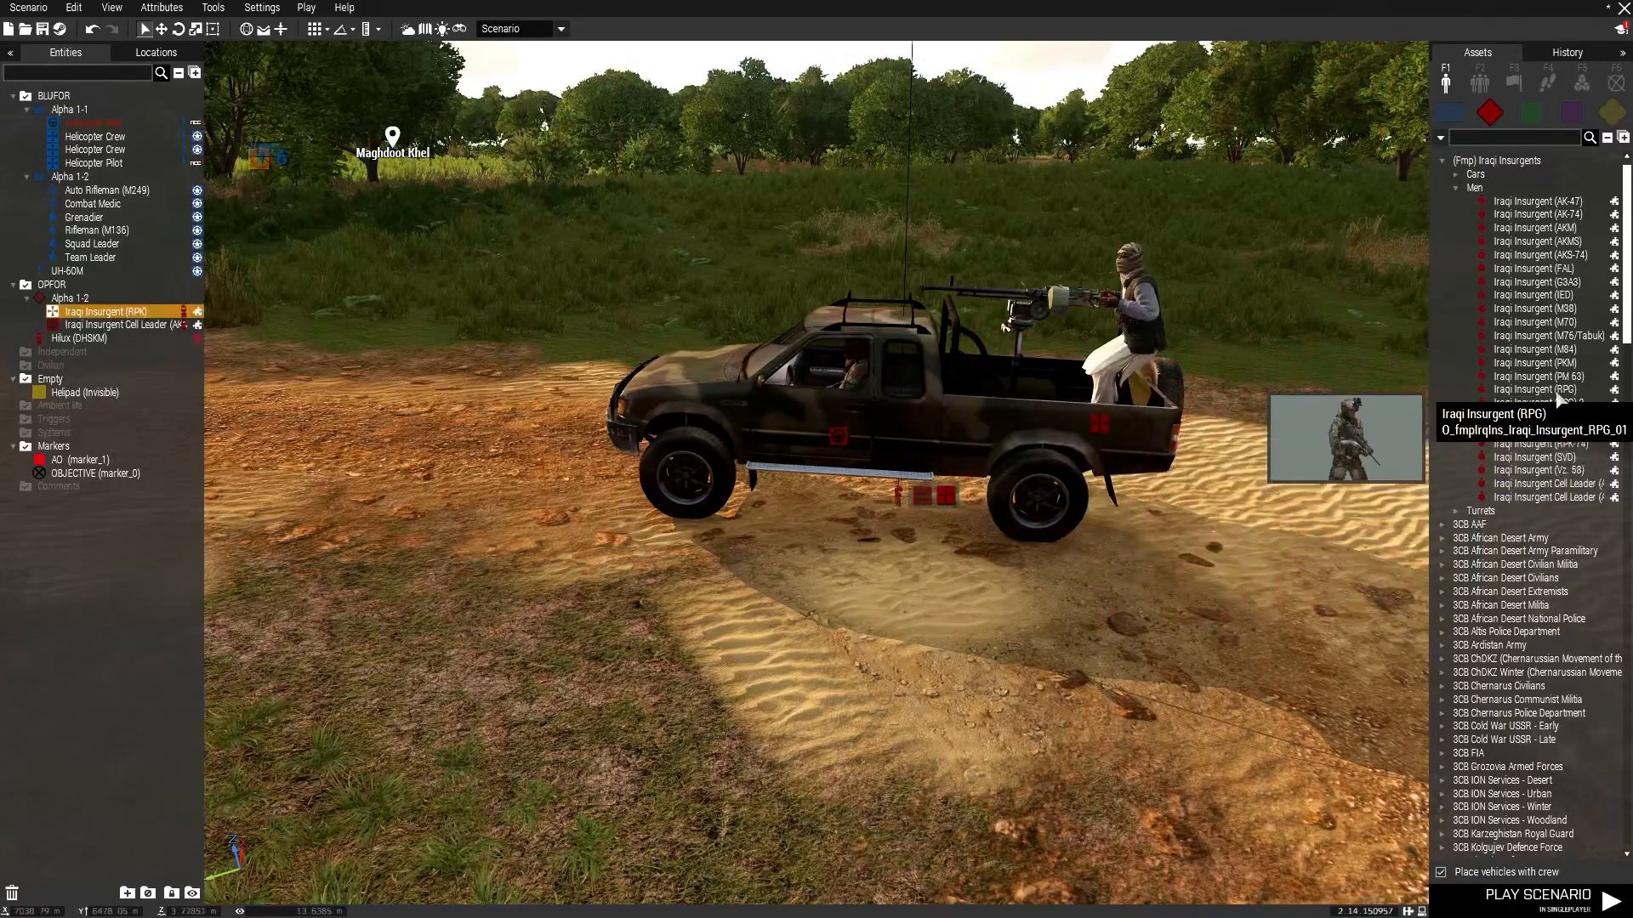
{"action": "left_click", "coordinate": [1387, 550]}
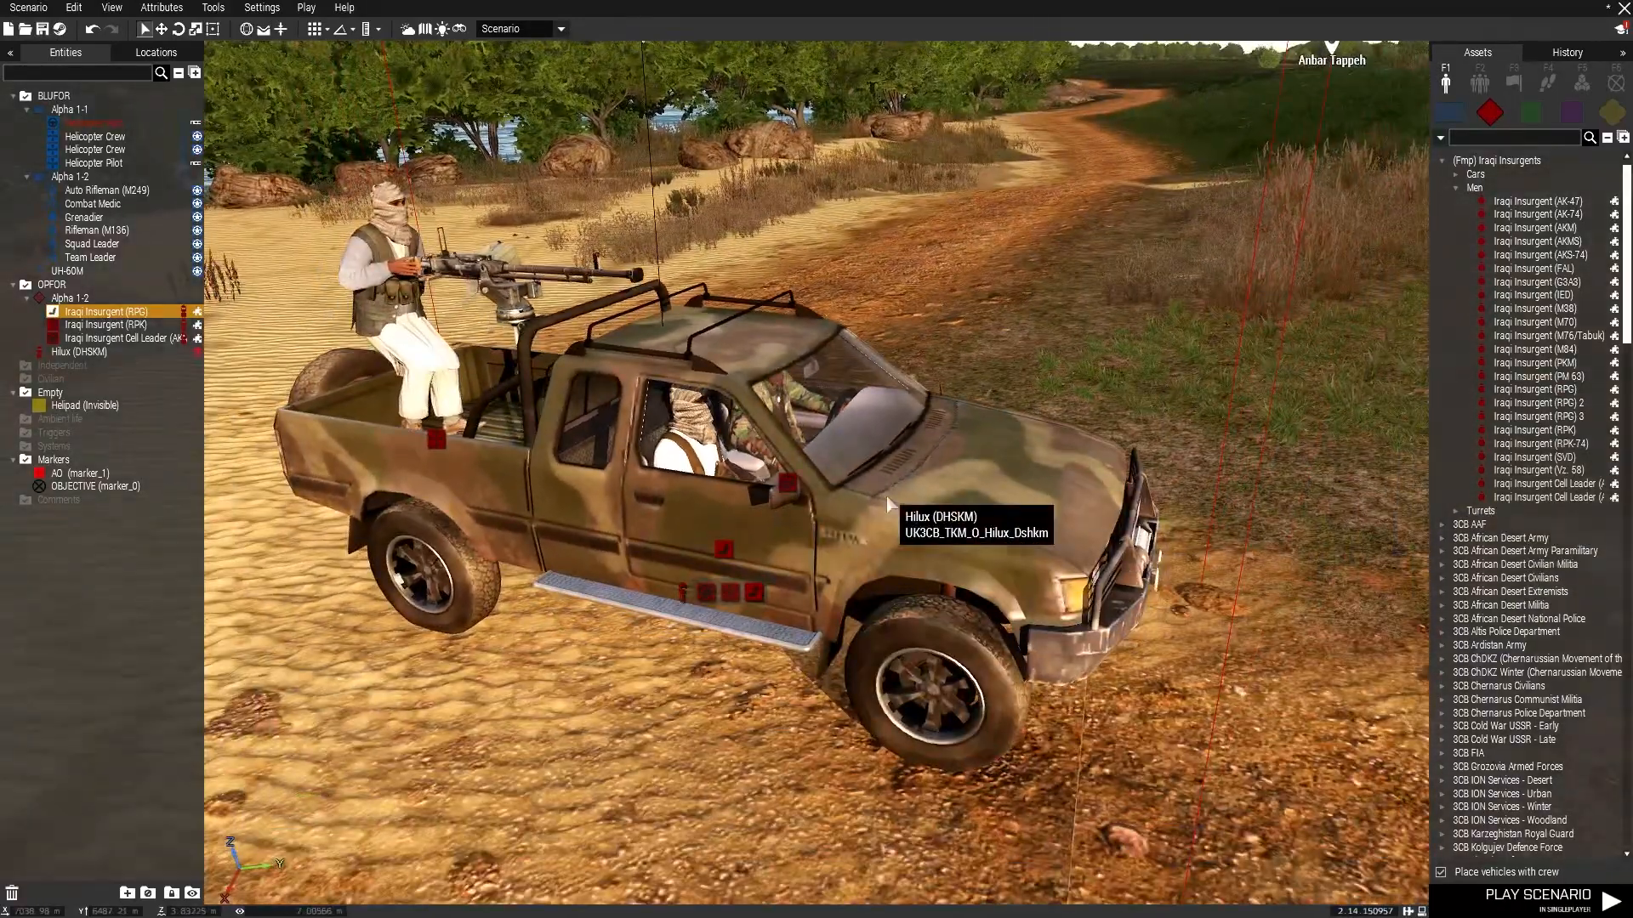
{"action": "left_click", "coordinate": [1216, 404]}
{"action": "scroll", "coordinate": [1216, 404], "scroll_direction": "down", "scroll_amount": 5}
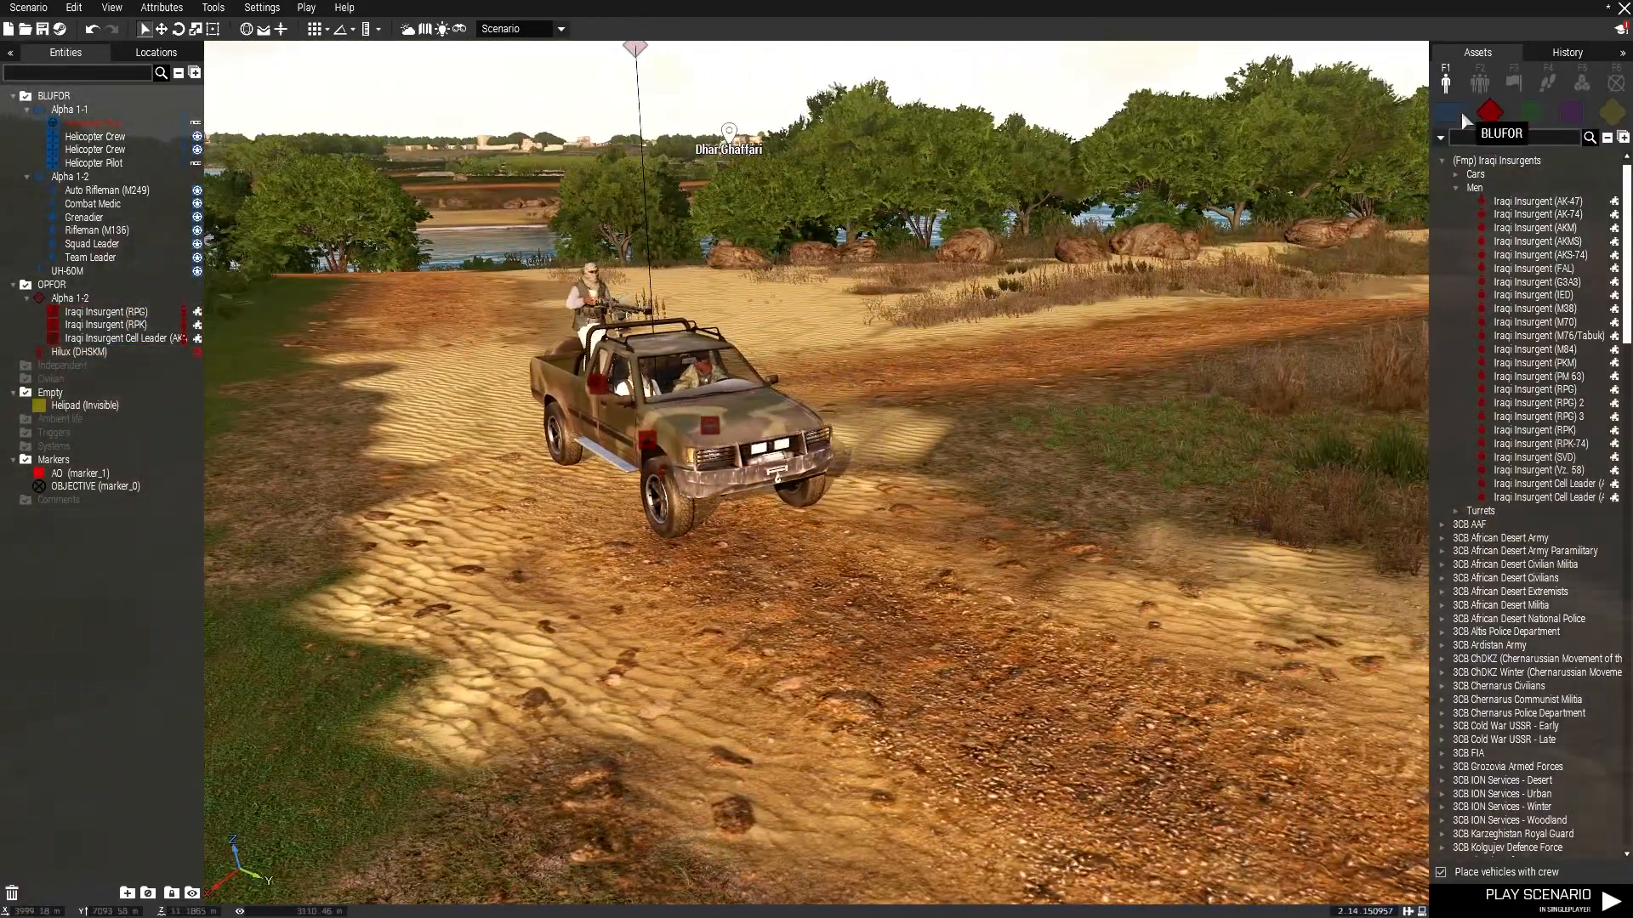
Place a 3CB Takistan Insurgents Pickup on the grass beside the dirt road.
{"action": "left_click", "coordinate": [1453, 187]}
{"action": "left_click", "coordinate": [1452, 186]}
{"action": "left_click", "coordinate": [1456, 173]}
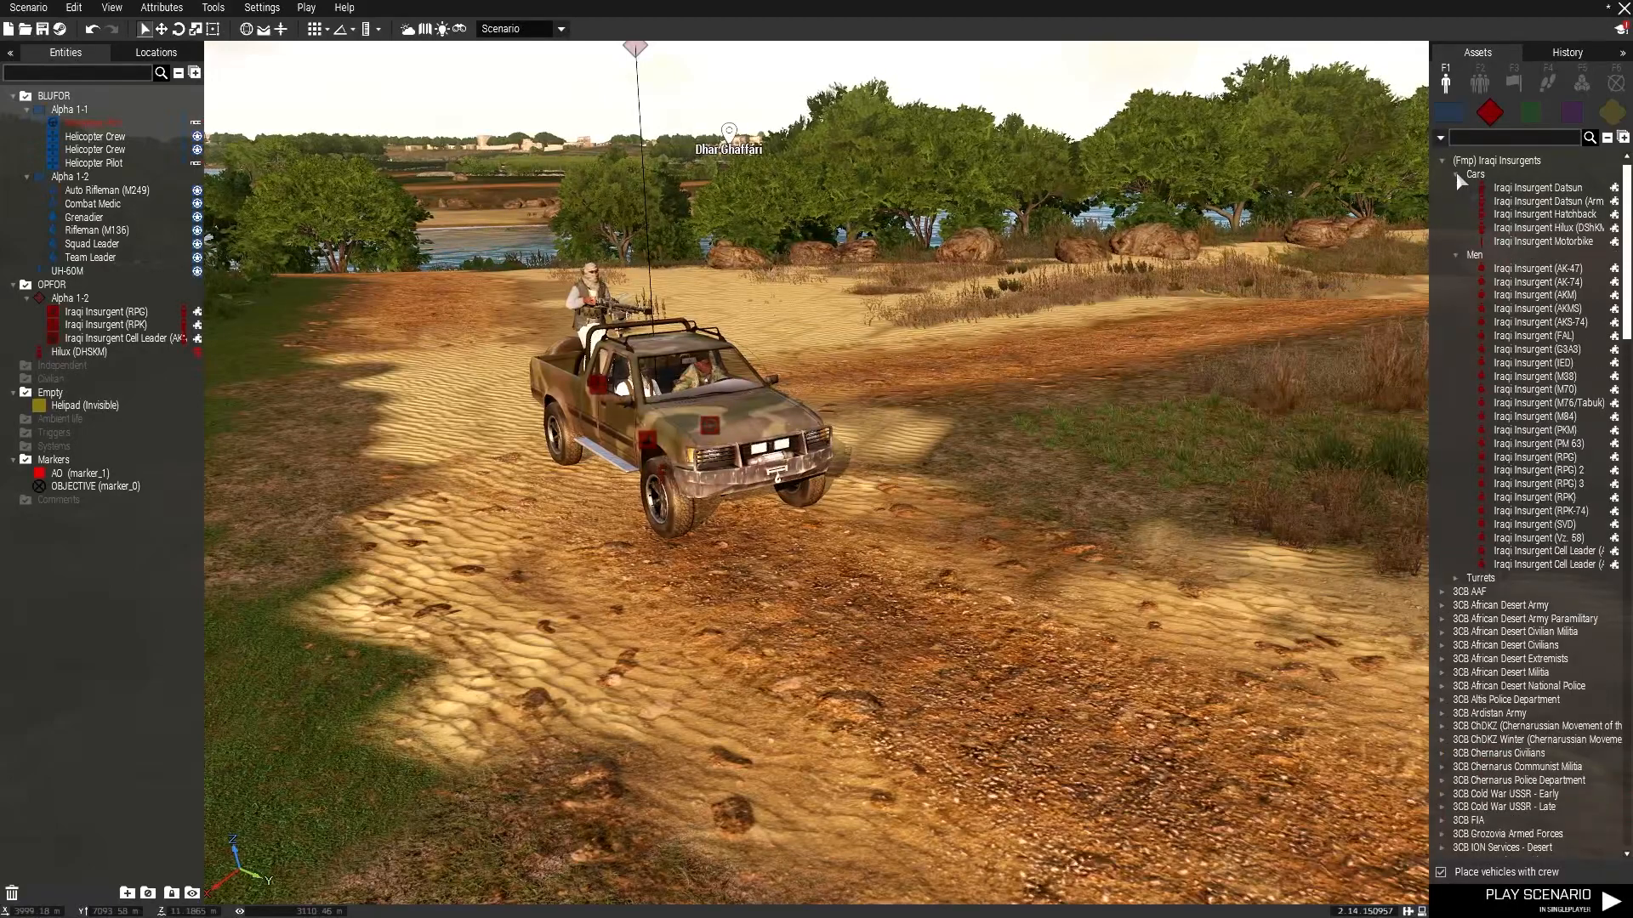
{"action": "mouse_move", "coordinate": [1524, 195]}
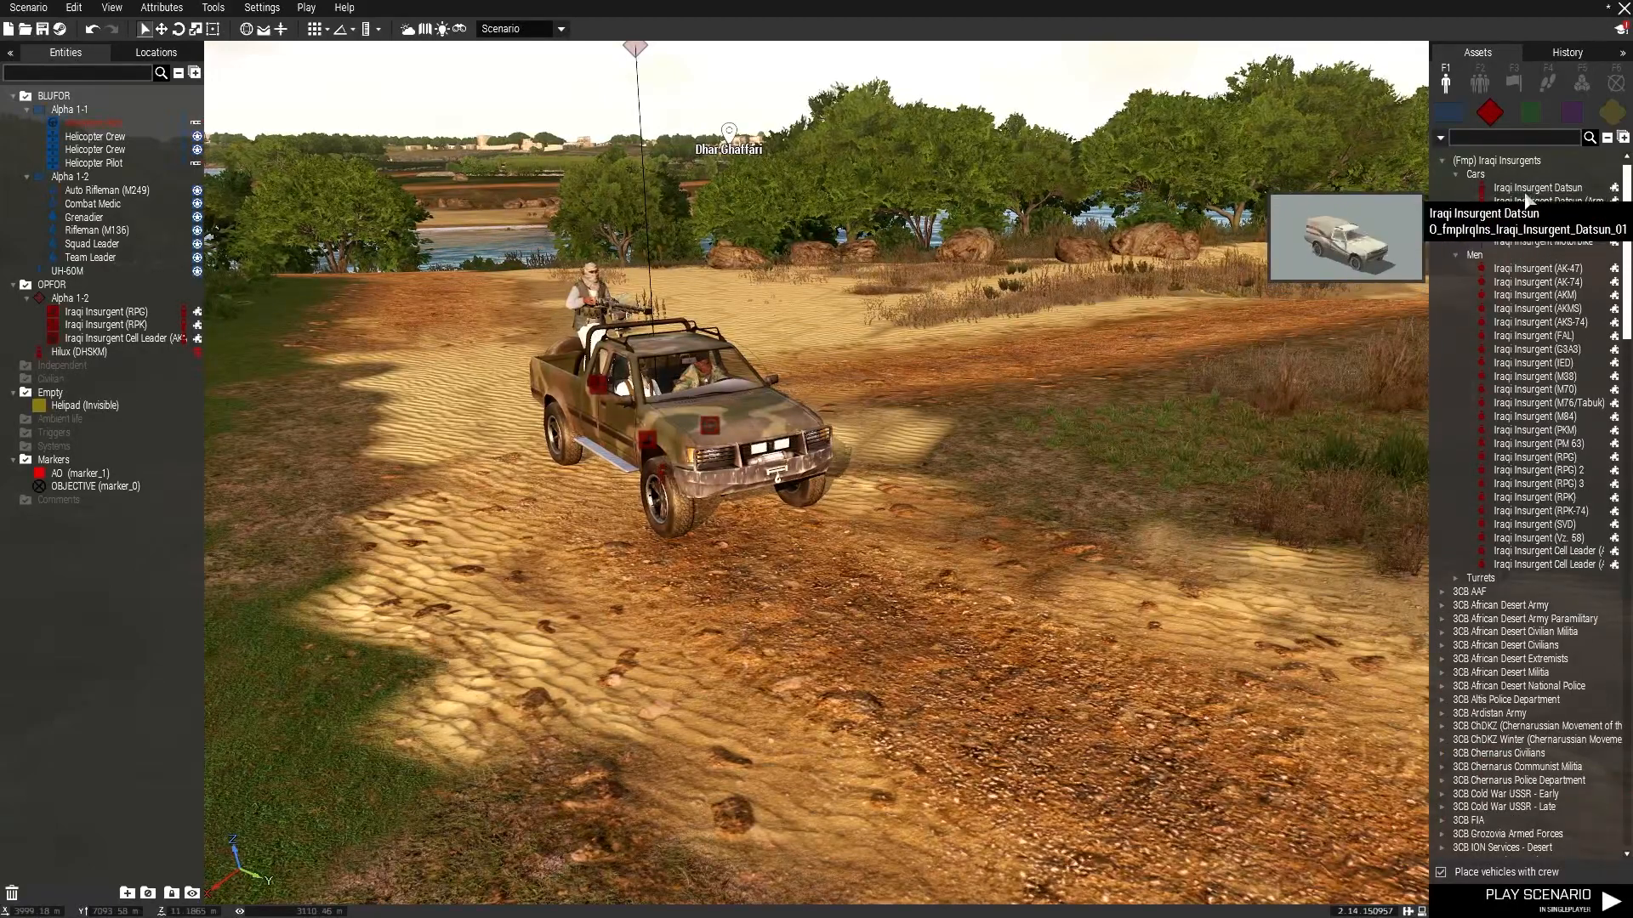
{"action": "scroll", "coordinate": [1497, 718], "scroll_direction": "down", "scroll_amount": 20}
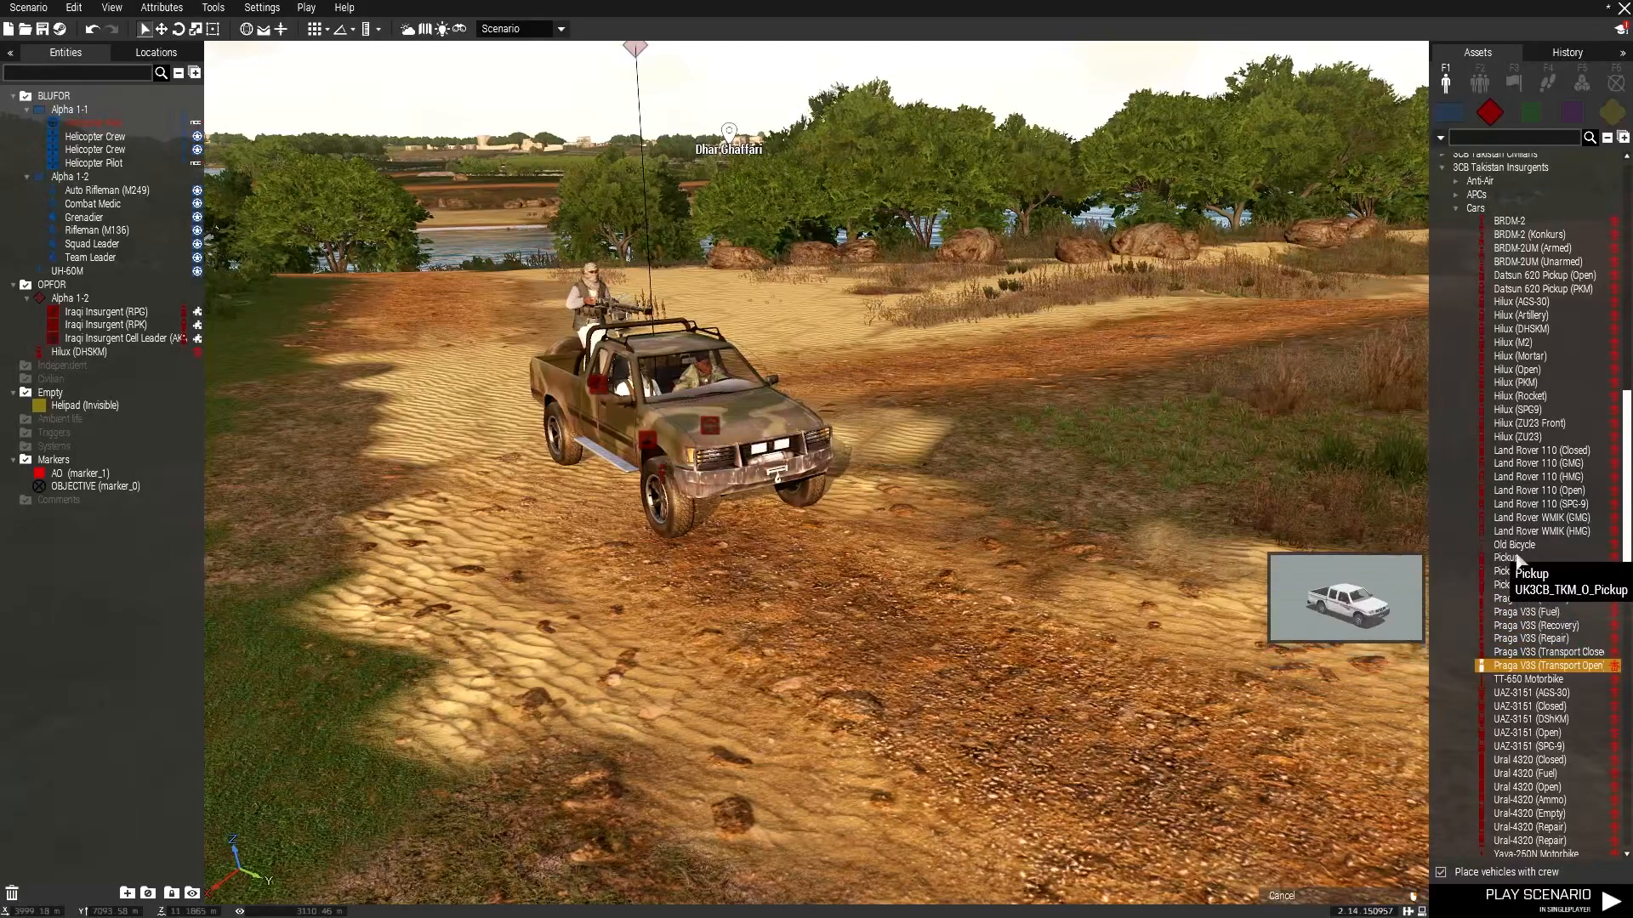
{"action": "left_click_drag", "start_coordinate": [1512, 561], "coordinate": [1082, 543]}
{"action": "left_click_drag", "start_coordinate": [1191, 651], "coordinate": [918, 502], "text": "shift"}
{"action": "key", "text": "w"}
{"action": "key", "text": "a"}
{"action": "right_click_drag", "start_coordinate": [918, 502], "coordinate": [947, 432]}
{"action": "key", "text": "a"}
{"action": "left_click_drag", "start_coordinate": [670, 374], "coordinate": [642, 413]}
{"action": "key", "text": "a"}
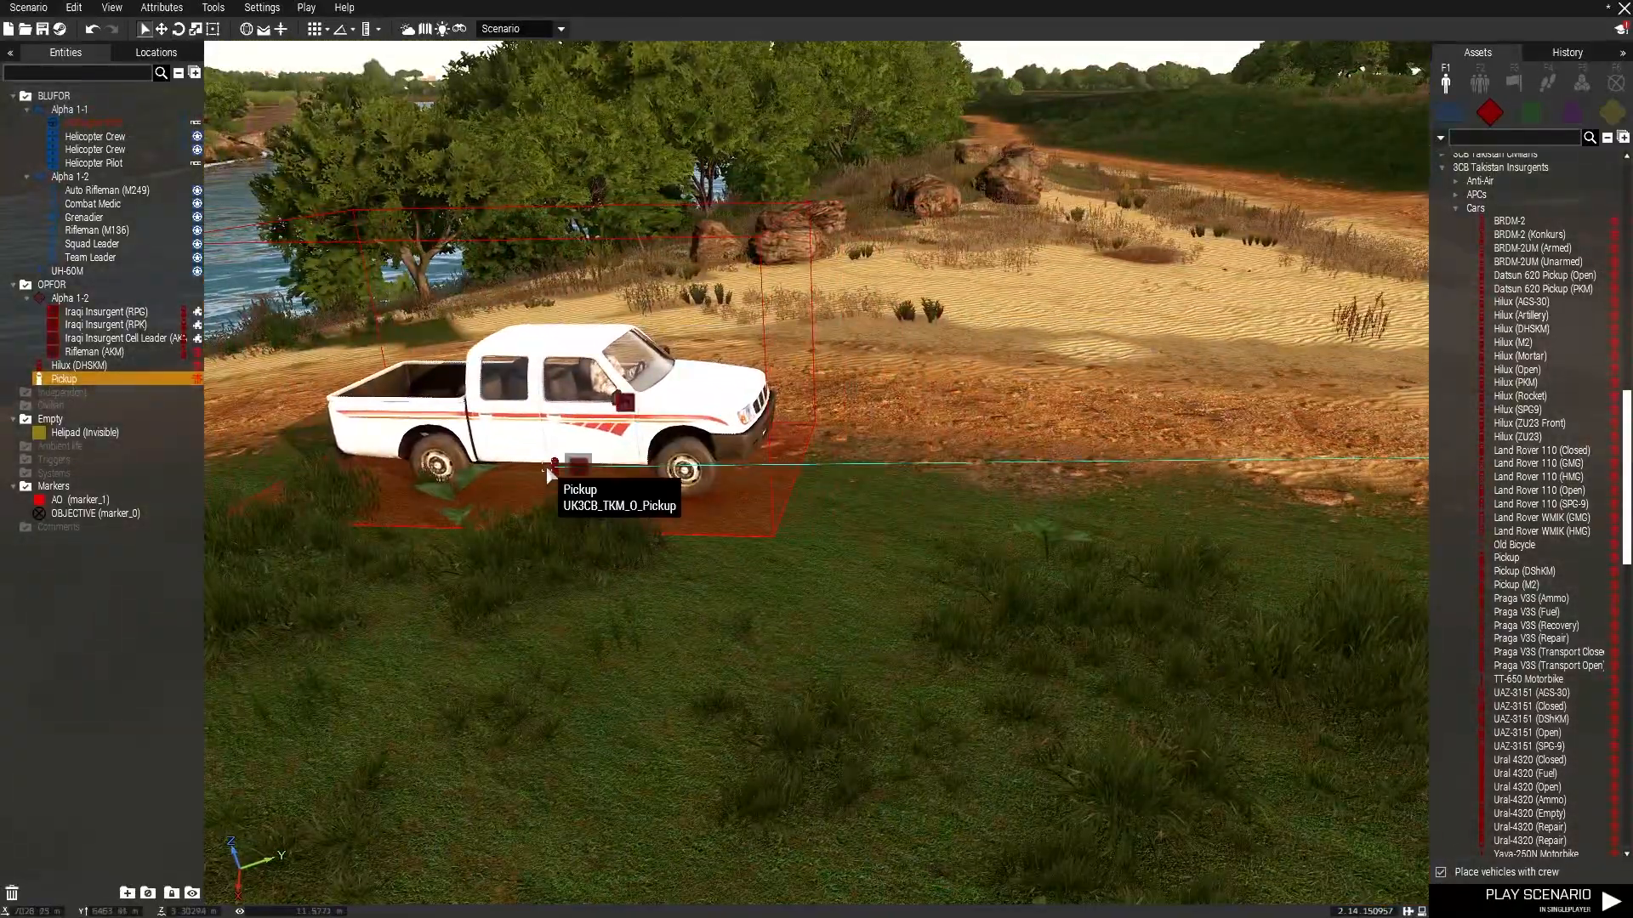
Delete the Rifleman (AKM) that was placed with the pickup.
{"action": "right_click_drag", "start_coordinate": [657, 499], "coordinate": [1293, 507]}
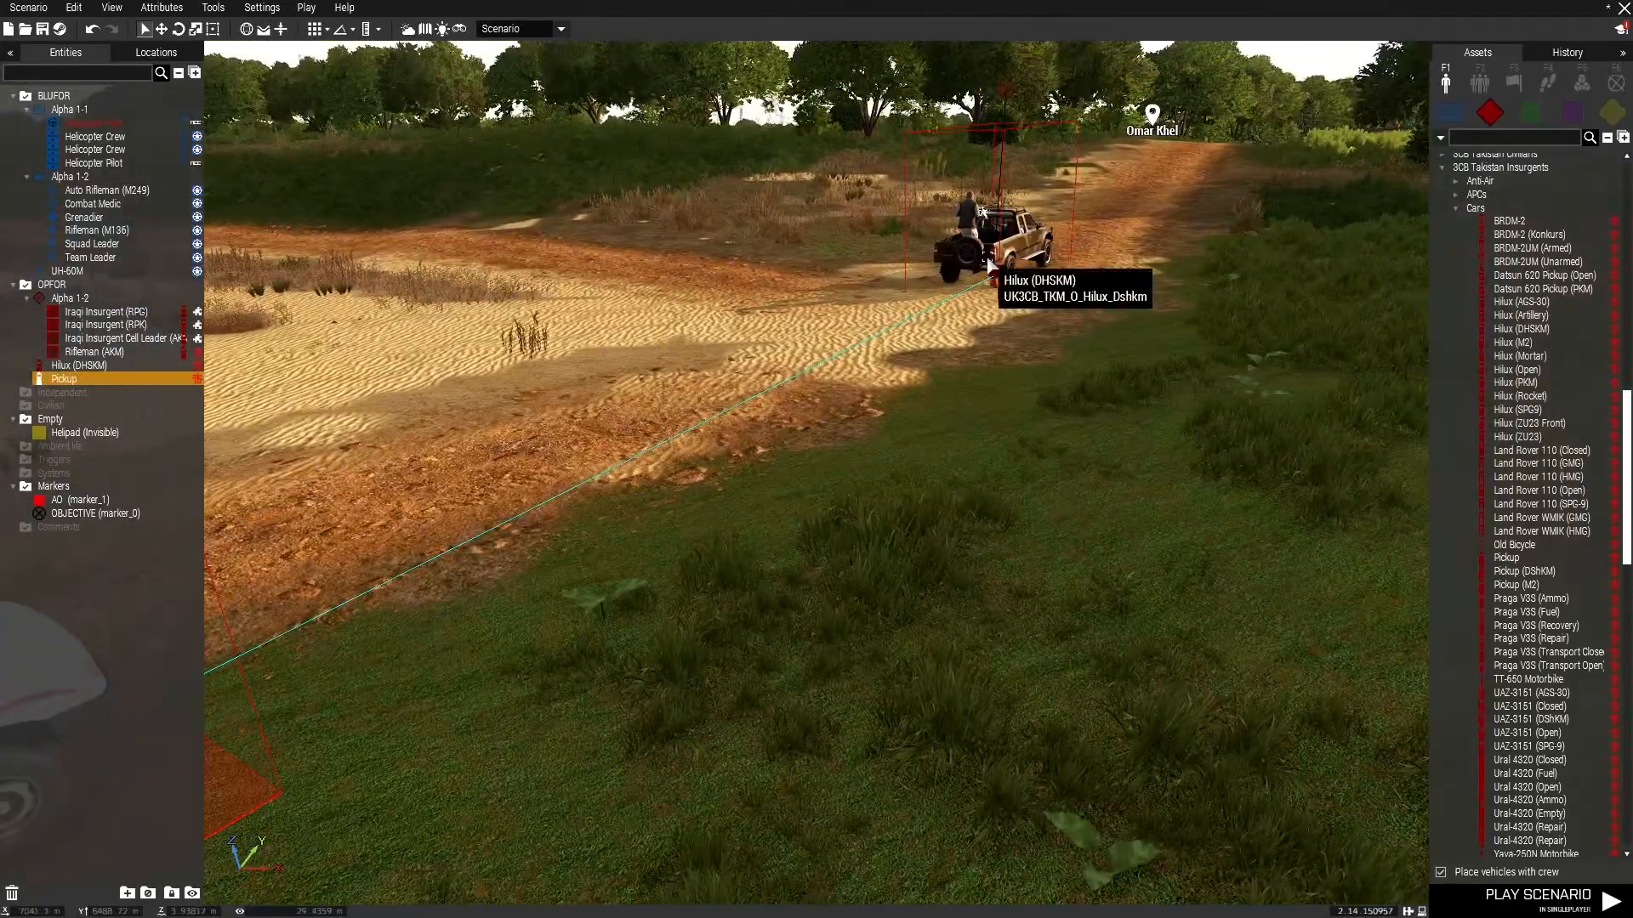
{"action": "right_click_drag", "start_coordinate": [541, 432], "coordinate": [451, 444]}
{"action": "key", "text": "a"}
{"action": "key", "text": "s"}
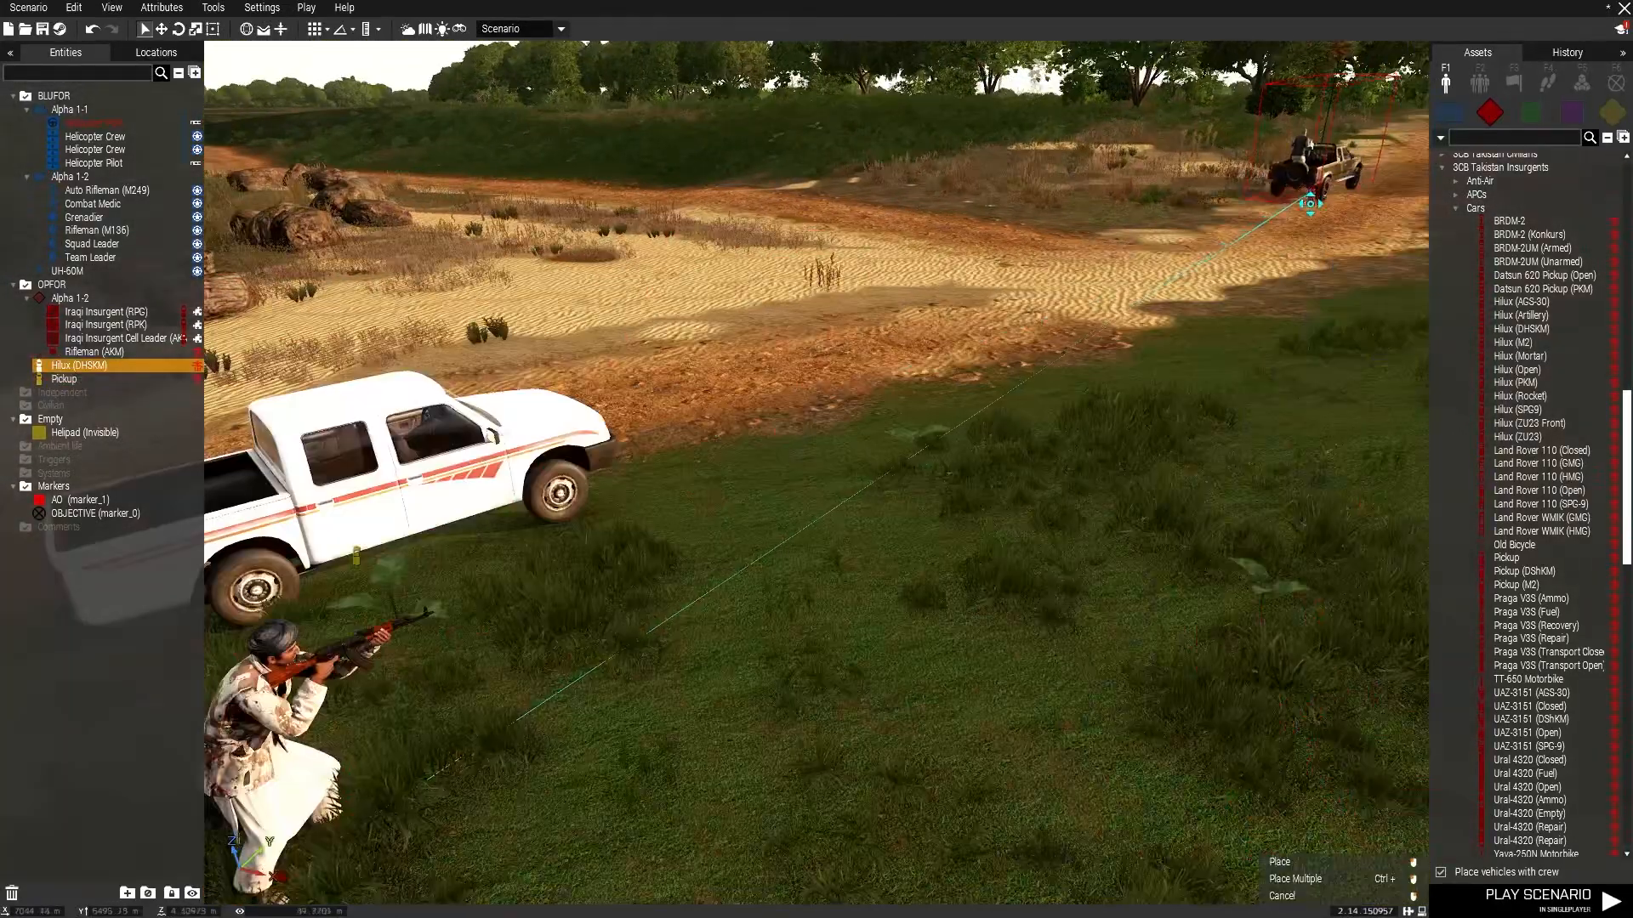
{"action": "key", "text": "a"}
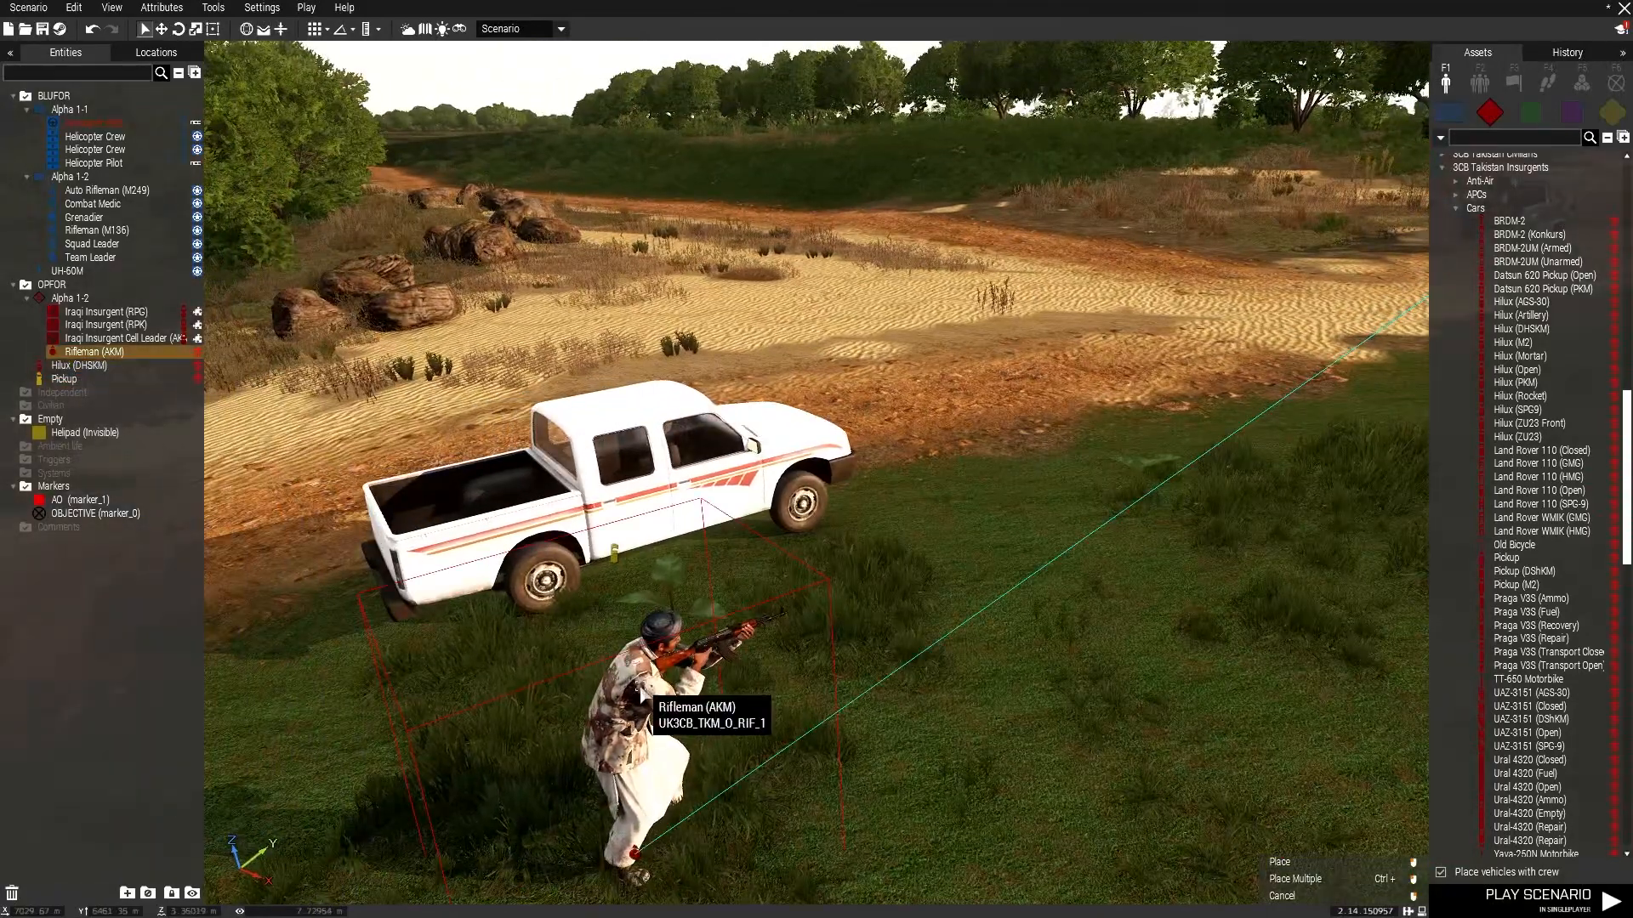
{"action": "key", "text": "Delete"}
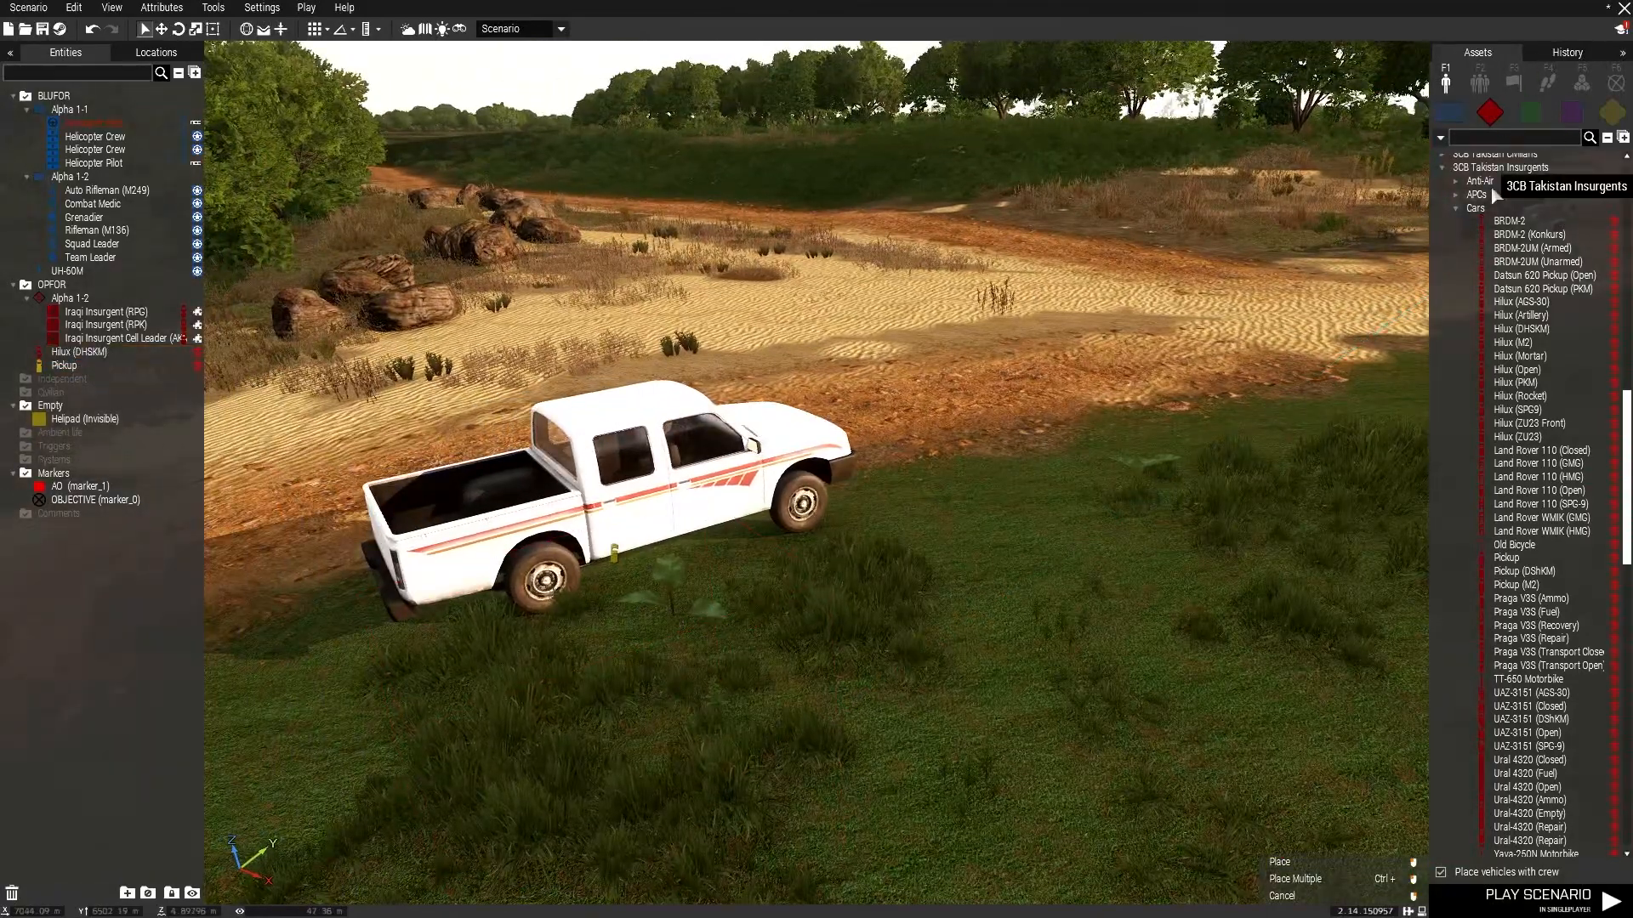
Place Iraqi Insurgent AK-47, Cell Leader (AKMS) and RPG fighters as a new group beside the pickup.
{"action": "scroll", "coordinate": [1499, 172], "scroll_direction": "up", "scroll_amount": 15}
{"action": "left_click", "coordinate": [1521, 269]}
{"action": "left_click", "coordinate": [918, 581]}
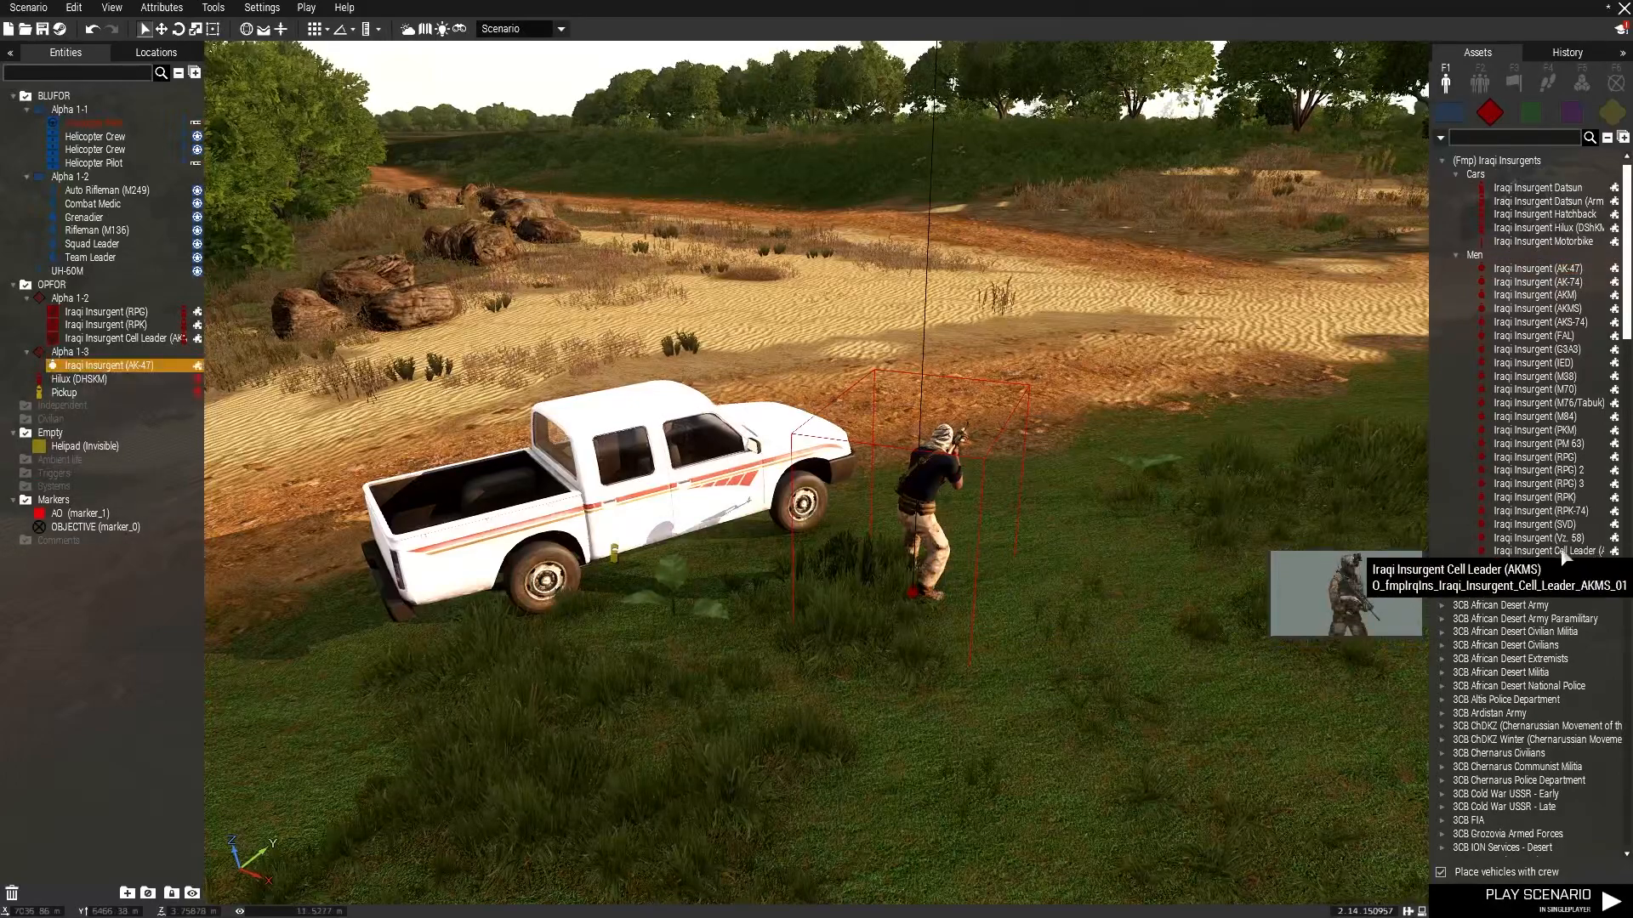
{"action": "left_click", "coordinate": [1539, 551]}
{"action": "left_click", "coordinate": [1021, 642]}
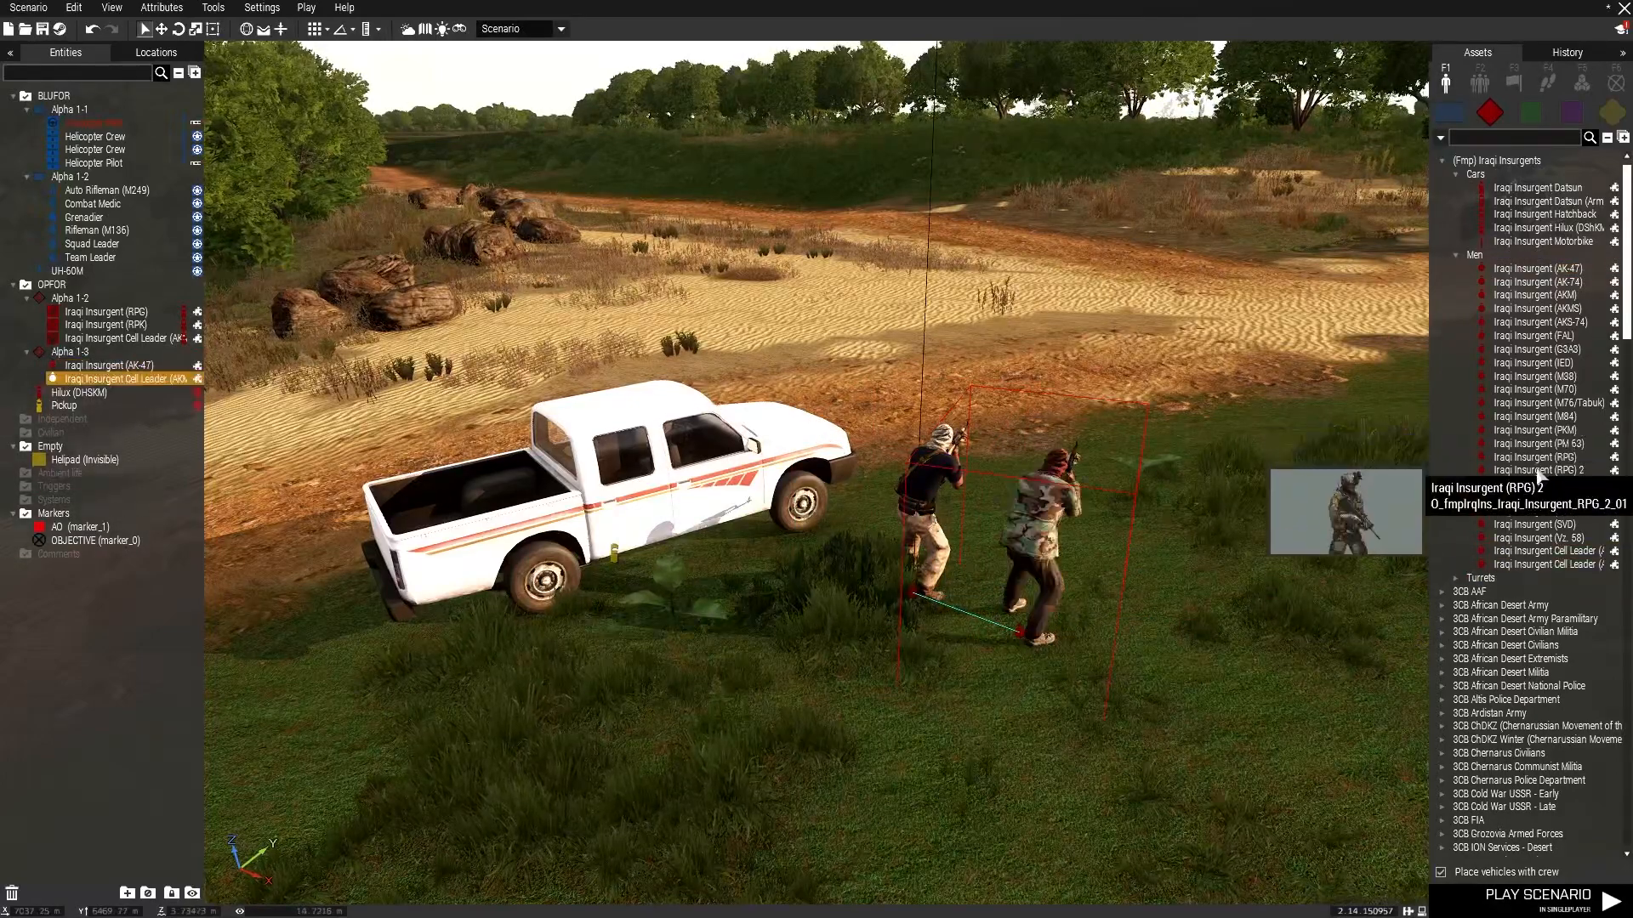
{"action": "left_click", "coordinate": [1538, 460]}
{"action": "left_click", "coordinate": [1191, 706]}
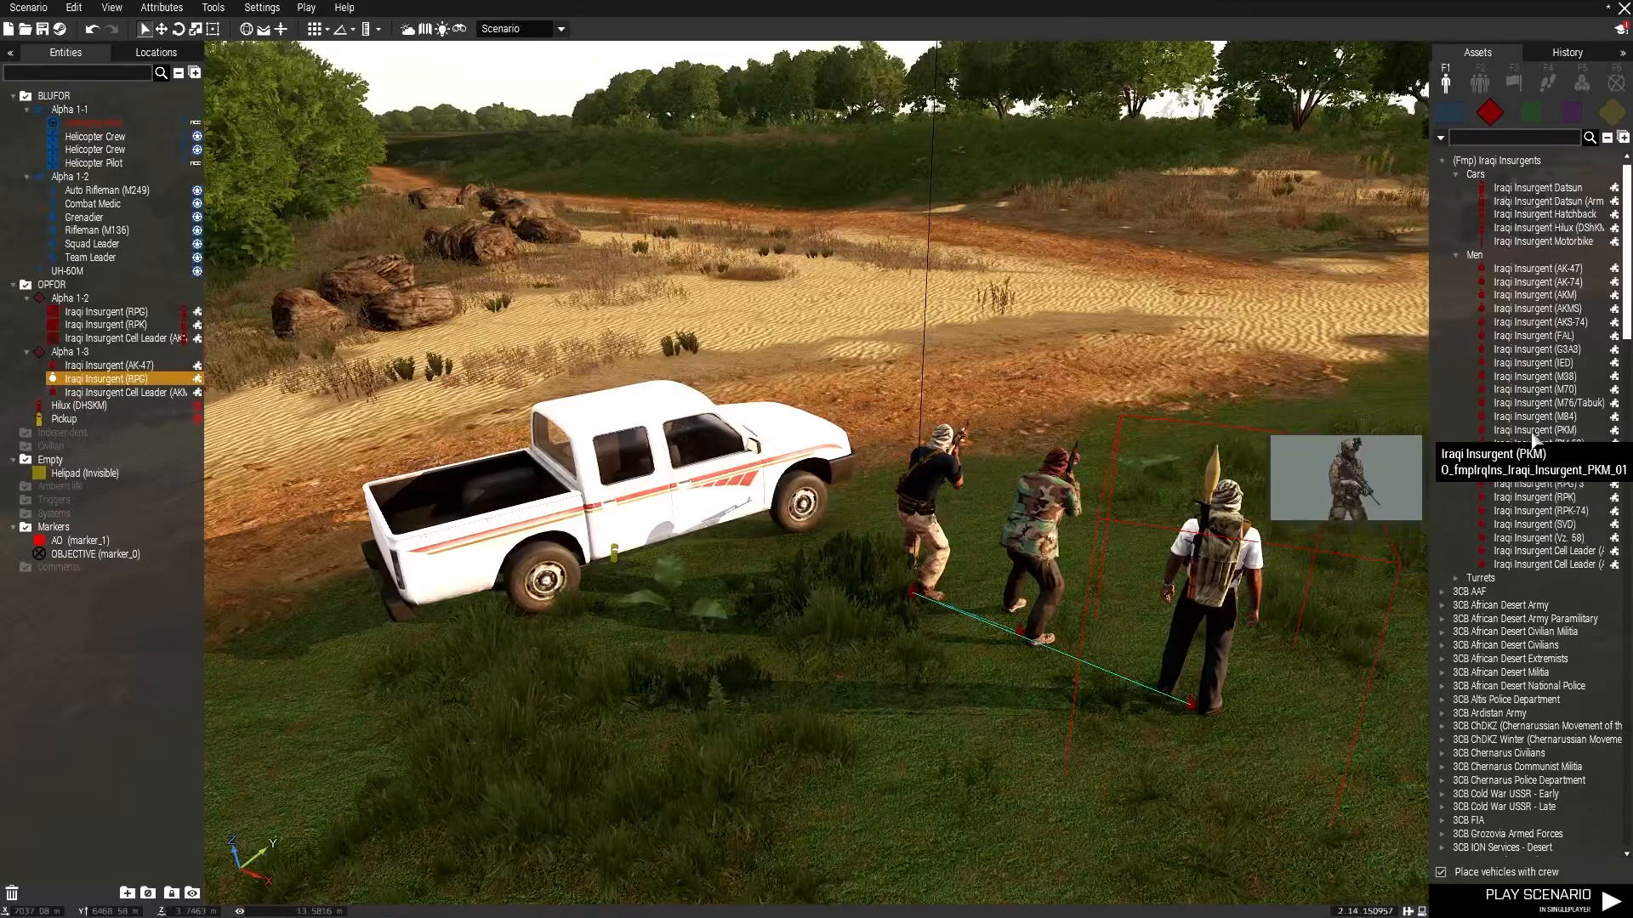
Add Iraqi Insurgent PKM and AK-47 fighters to the group and adjust their positions near the pickup.
{"action": "left_click", "coordinate": [1531, 430]}
{"action": "left_click", "coordinate": [1084, 765]}
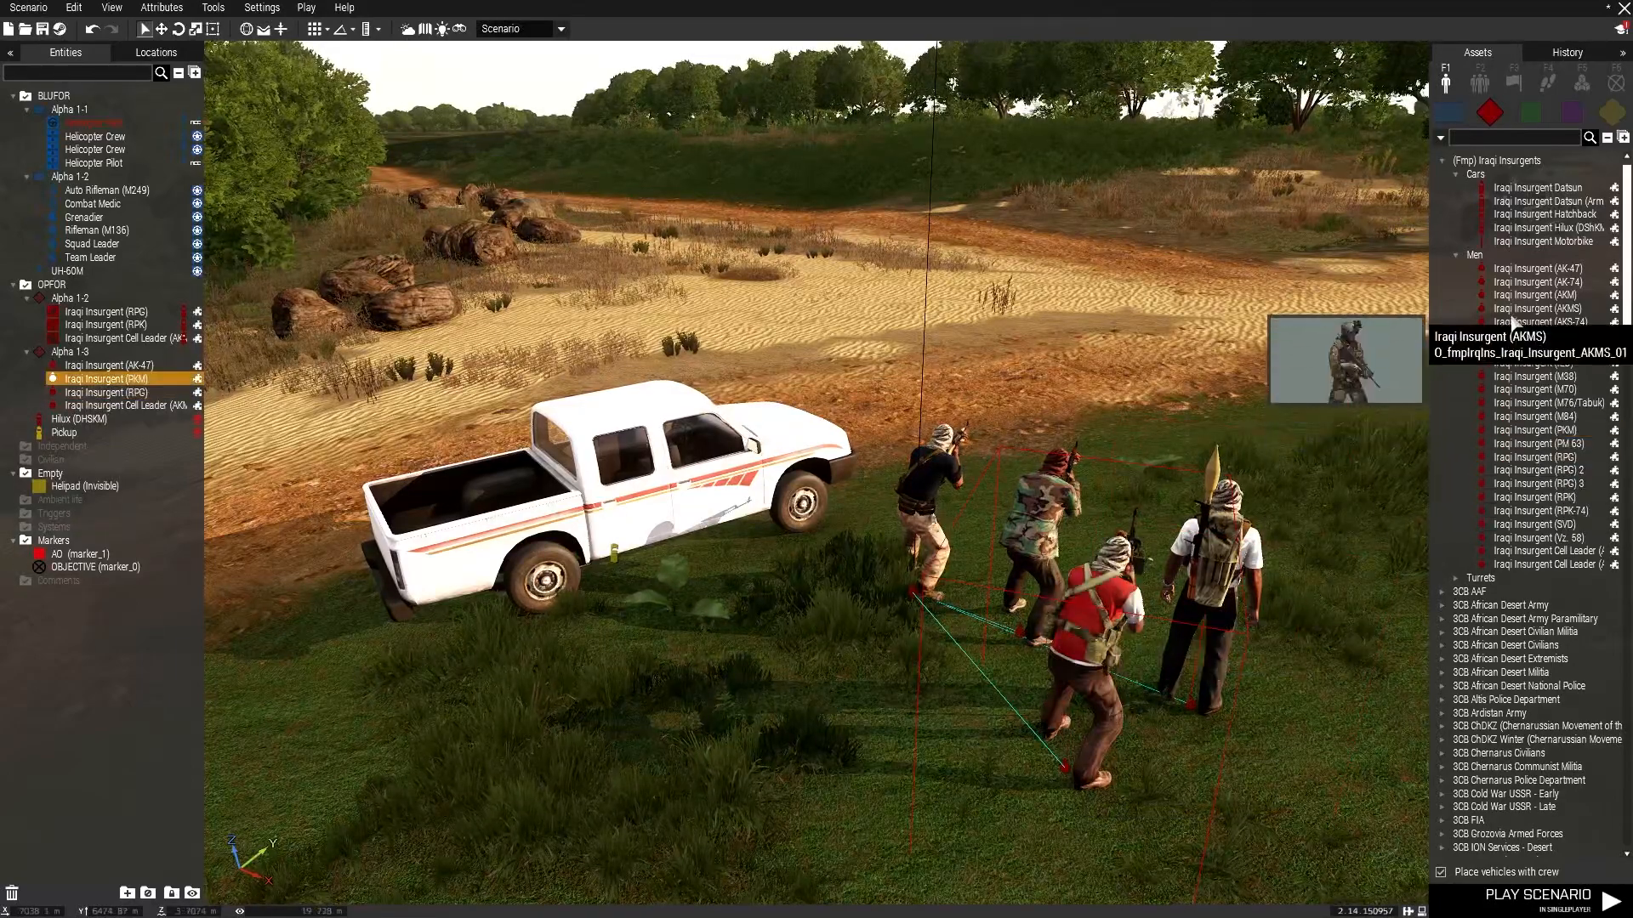
{"action": "left_click", "coordinate": [1538, 269]}
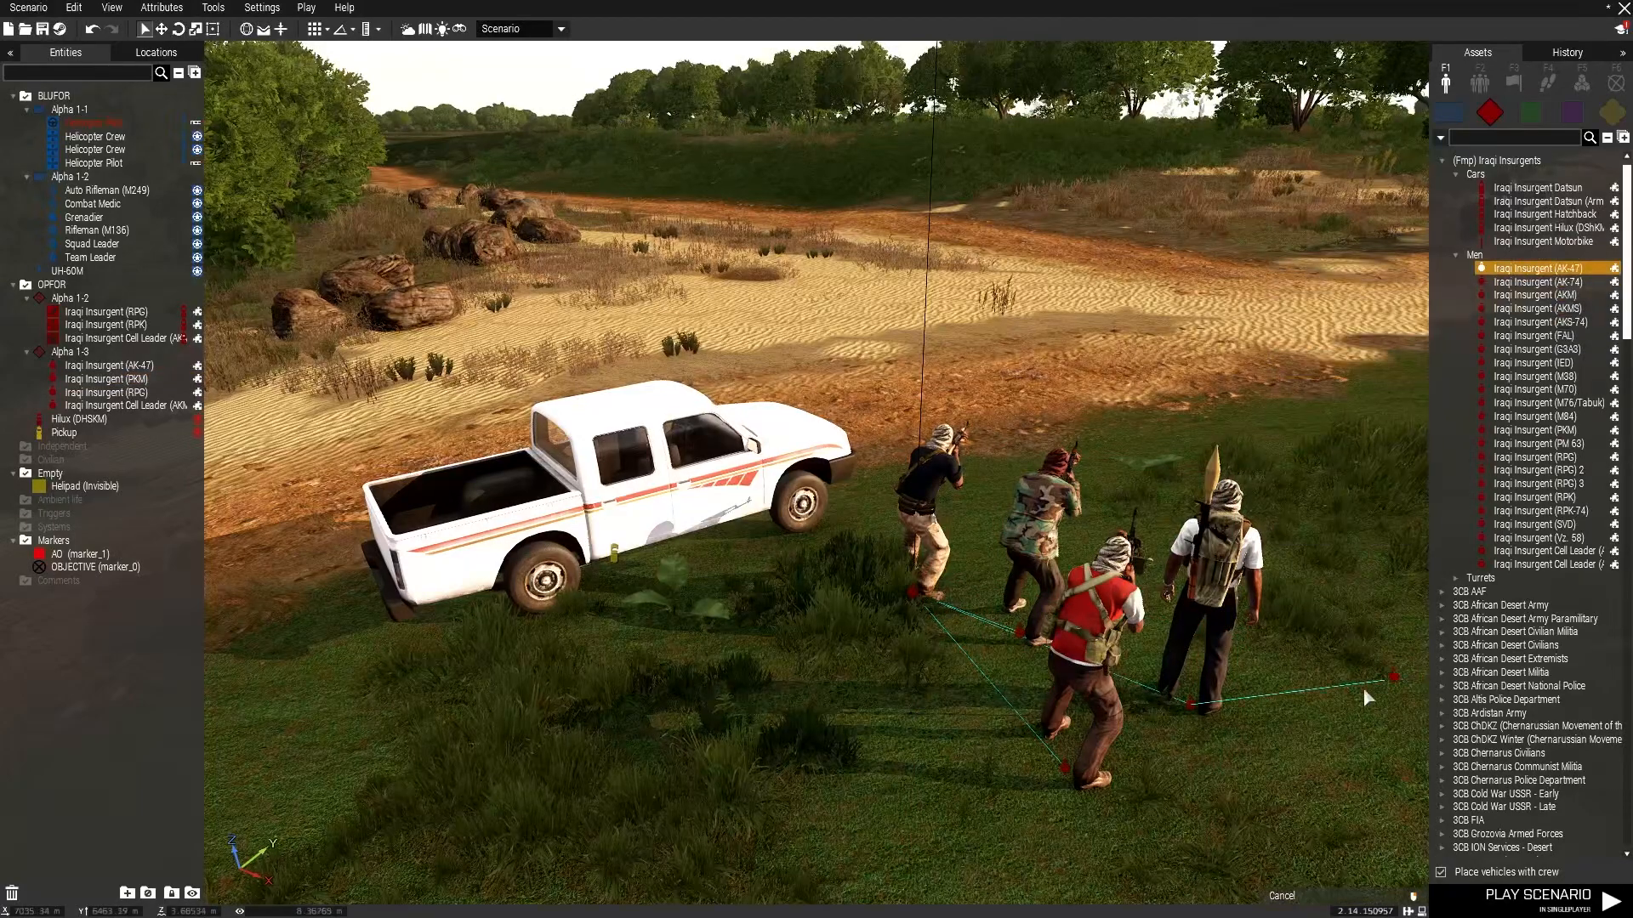
{"action": "left_click", "coordinate": [1320, 712]}
{"action": "right_click_drag", "start_coordinate": [1247, 758], "coordinate": [1264, 648]}
{"action": "key", "text": "d"}
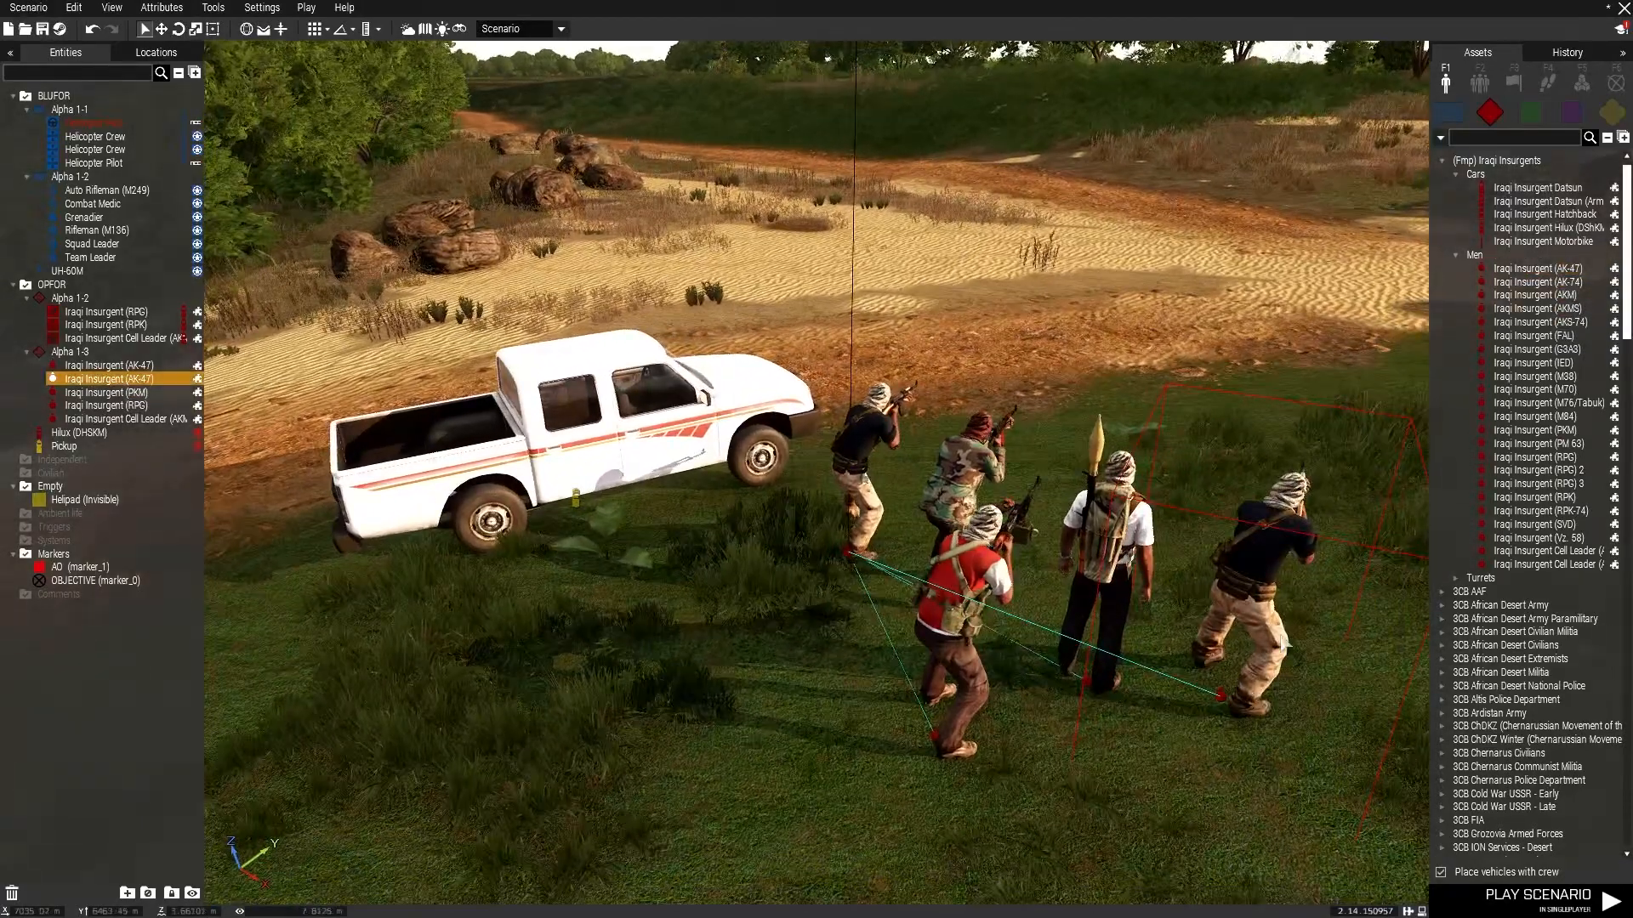
{"action": "left_click_drag", "start_coordinate": [863, 438], "coordinate": [811, 536]}
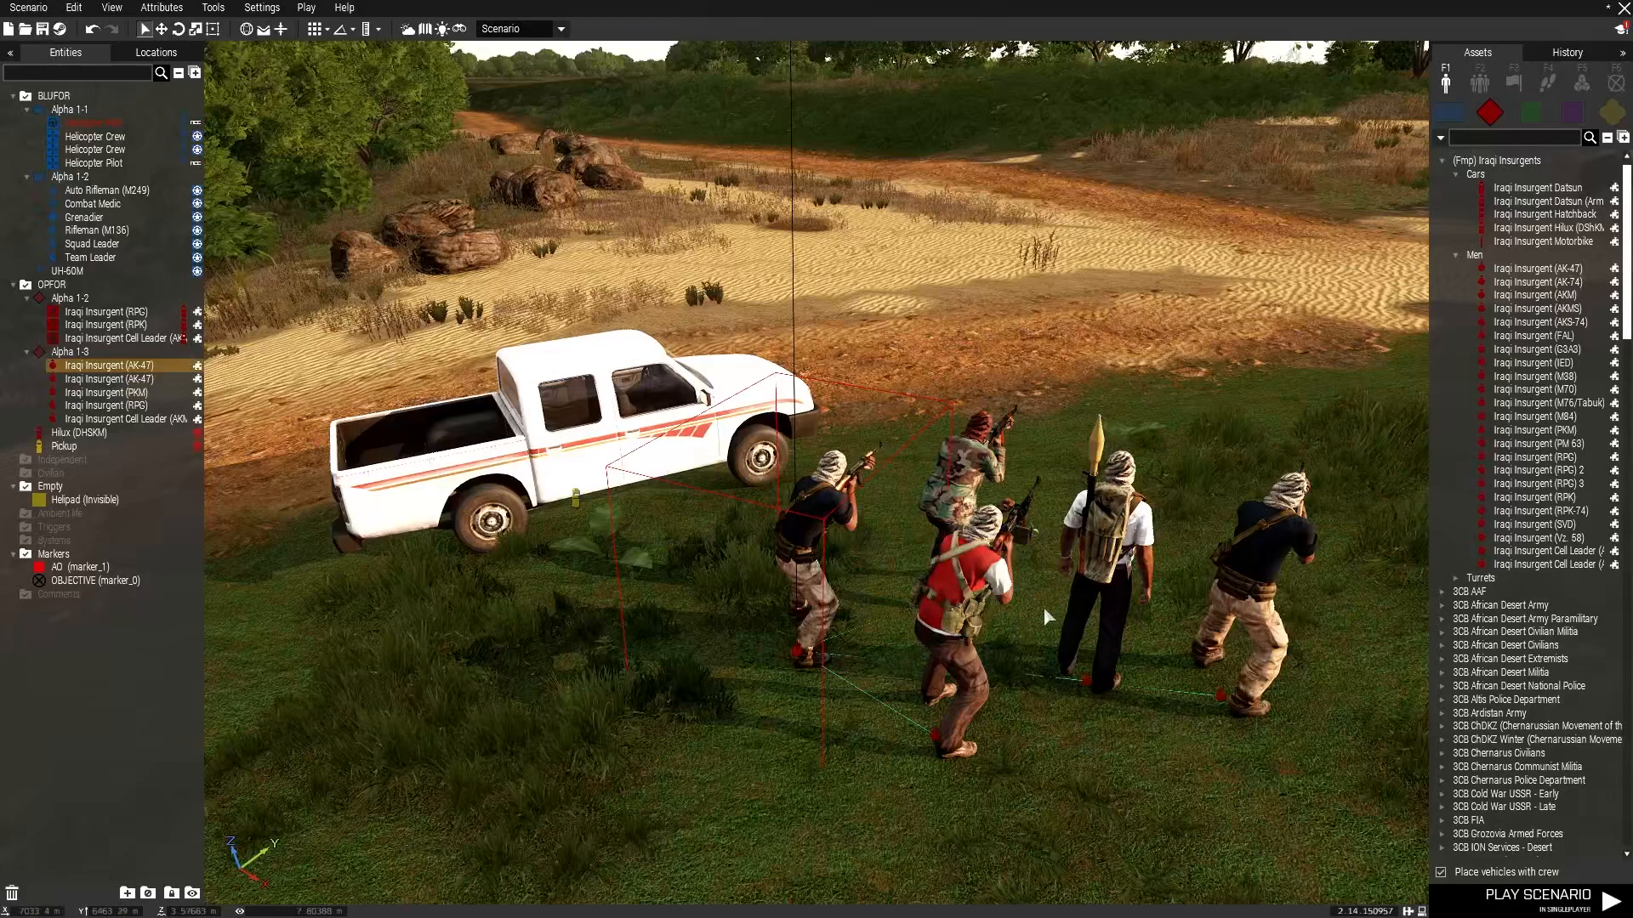
Rearrange the insurgent fighters in the grass beside the pickup.
{"action": "left_click_drag", "start_coordinate": [956, 621], "coordinate": [838, 721]}
{"action": "left_click_drag", "start_coordinate": [952, 459], "coordinate": [991, 361]}
{"action": "scroll", "coordinate": [840, 507], "scroll_direction": "down", "scroll_amount": 5}
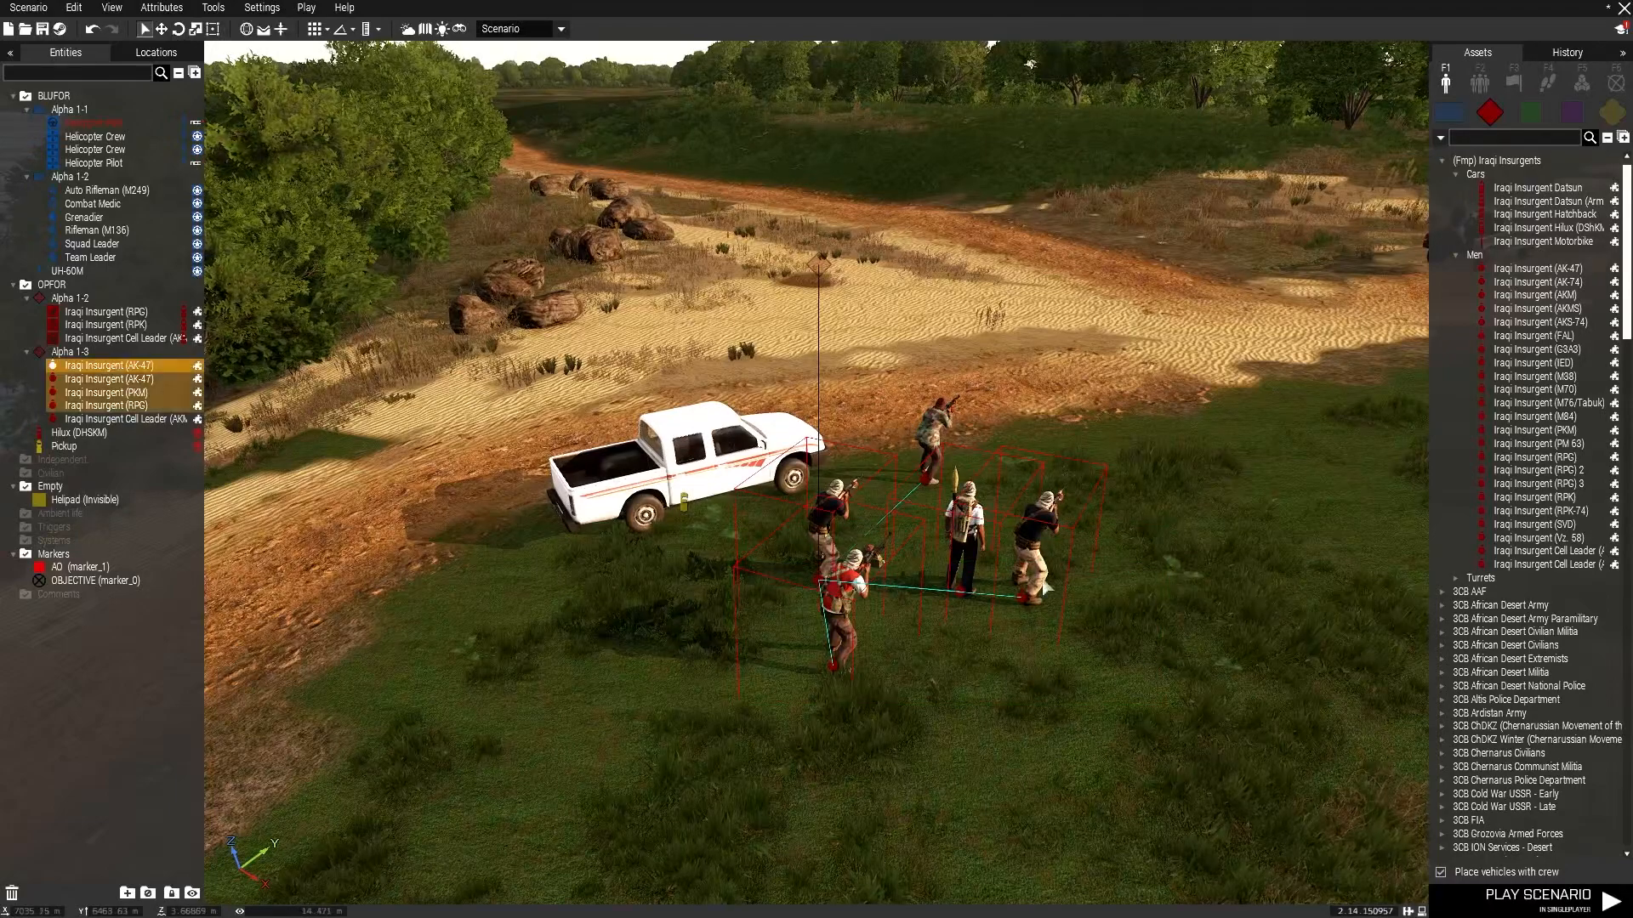
{"action": "left_click_drag", "start_coordinate": [962, 594], "coordinate": [934, 481], "text": "ctrl"}
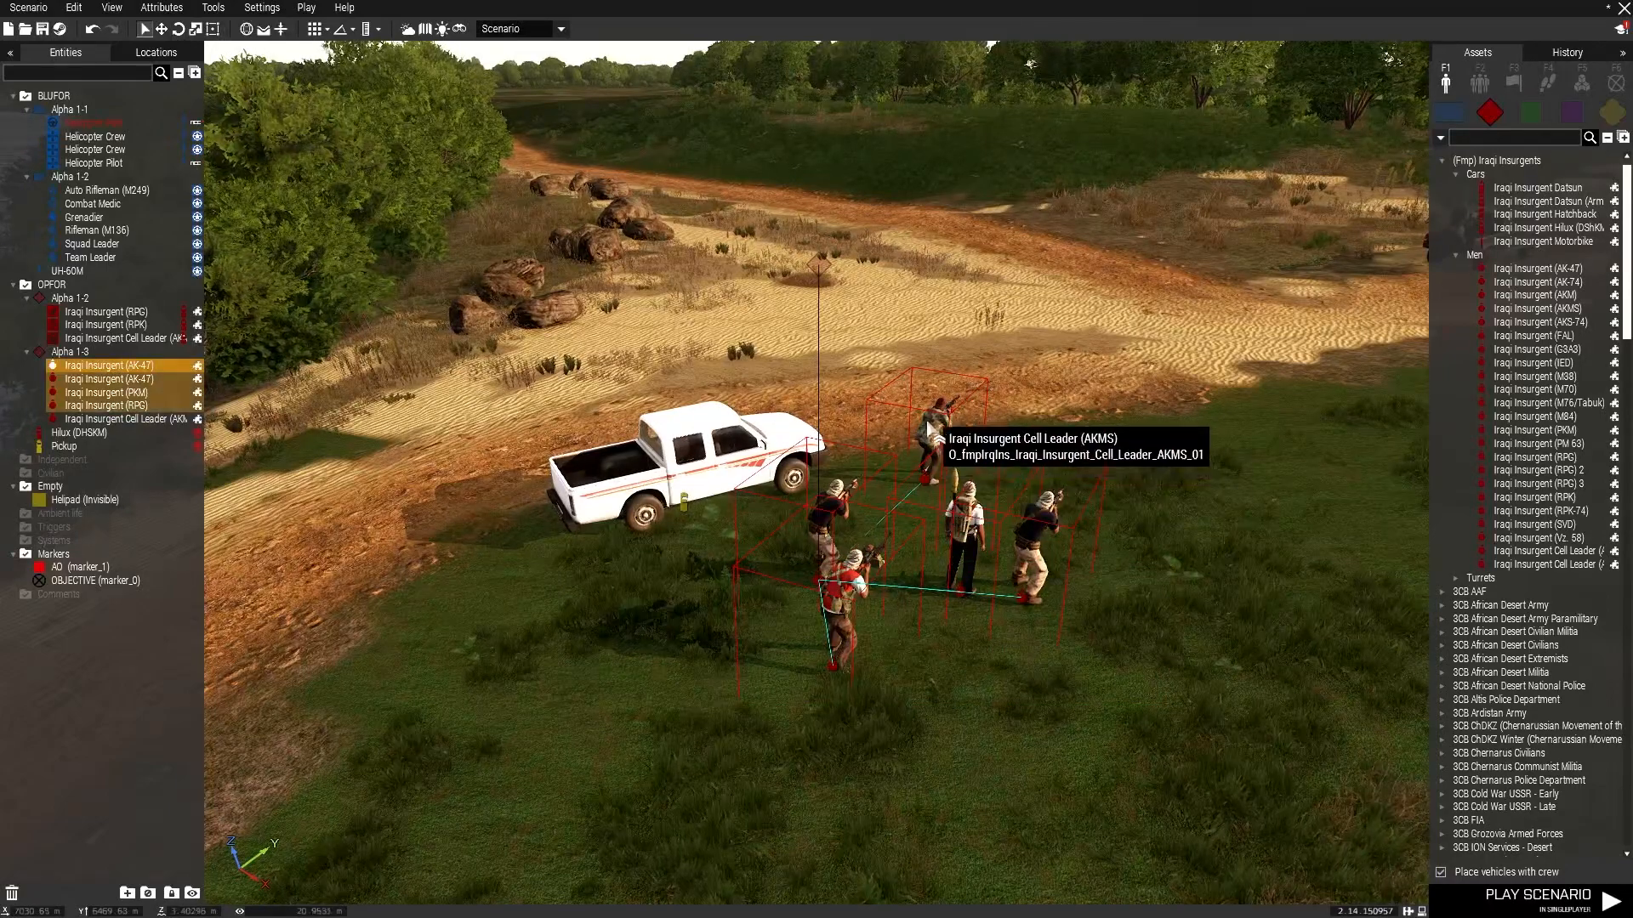
{"action": "left_click_drag", "start_coordinate": [834, 645], "coordinate": [835, 646], "text": "ctrl"}
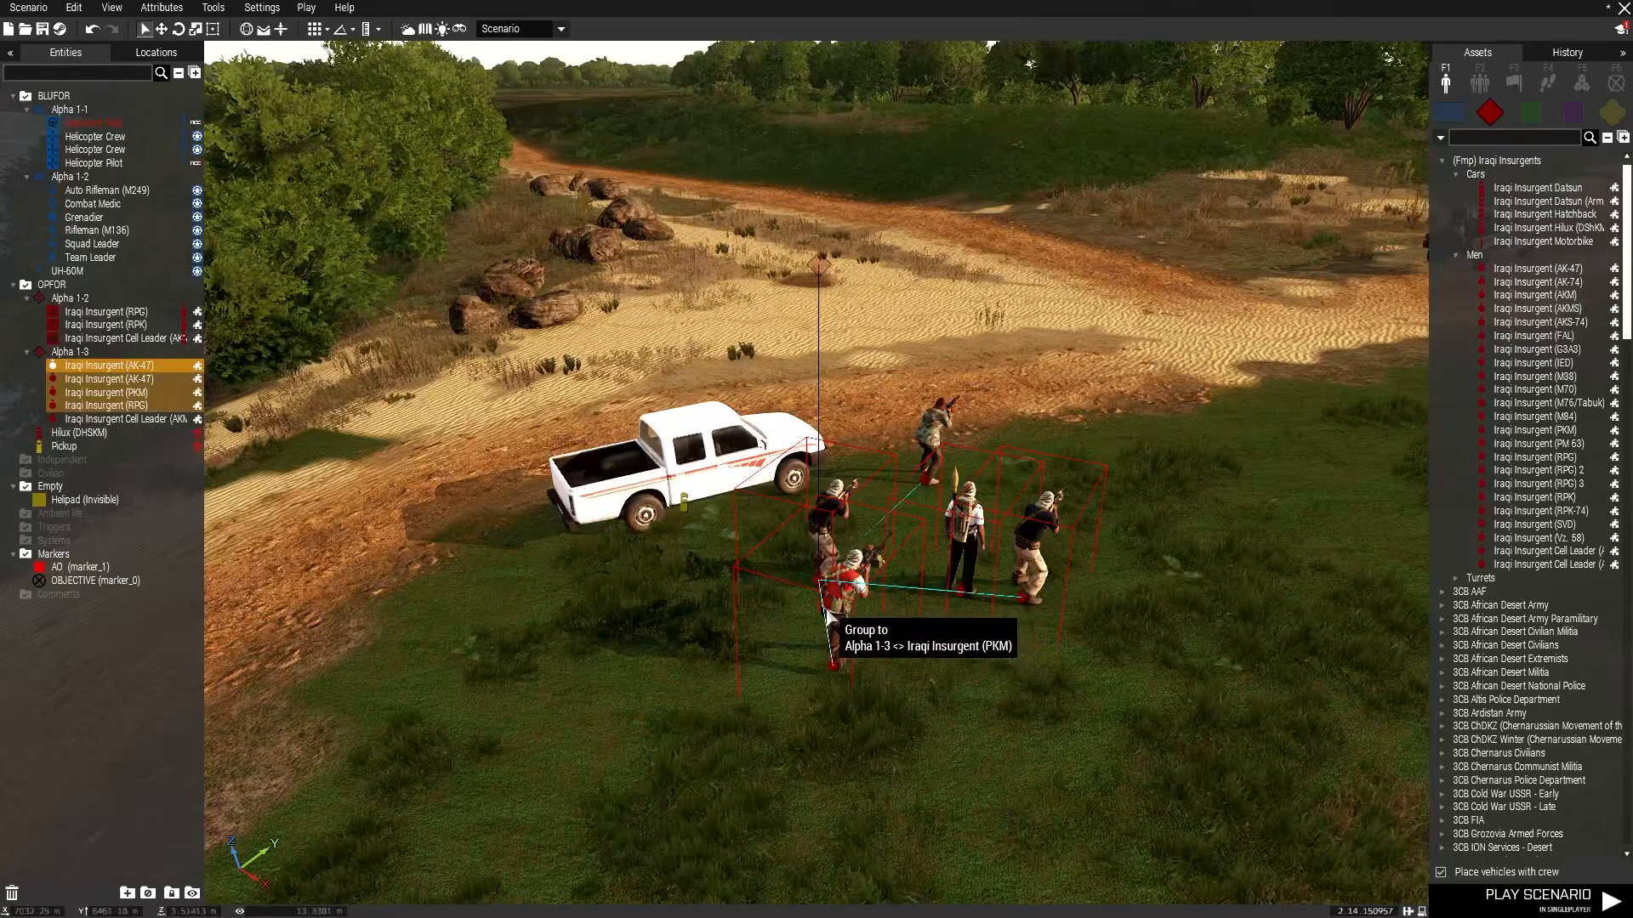
{"action": "left_click_drag", "start_coordinate": [886, 584], "coordinate": [892, 582], "text": "ctrl"}
{"action": "left_click_drag", "start_coordinate": [1024, 598], "coordinate": [989, 595], "text": "ctrl"}
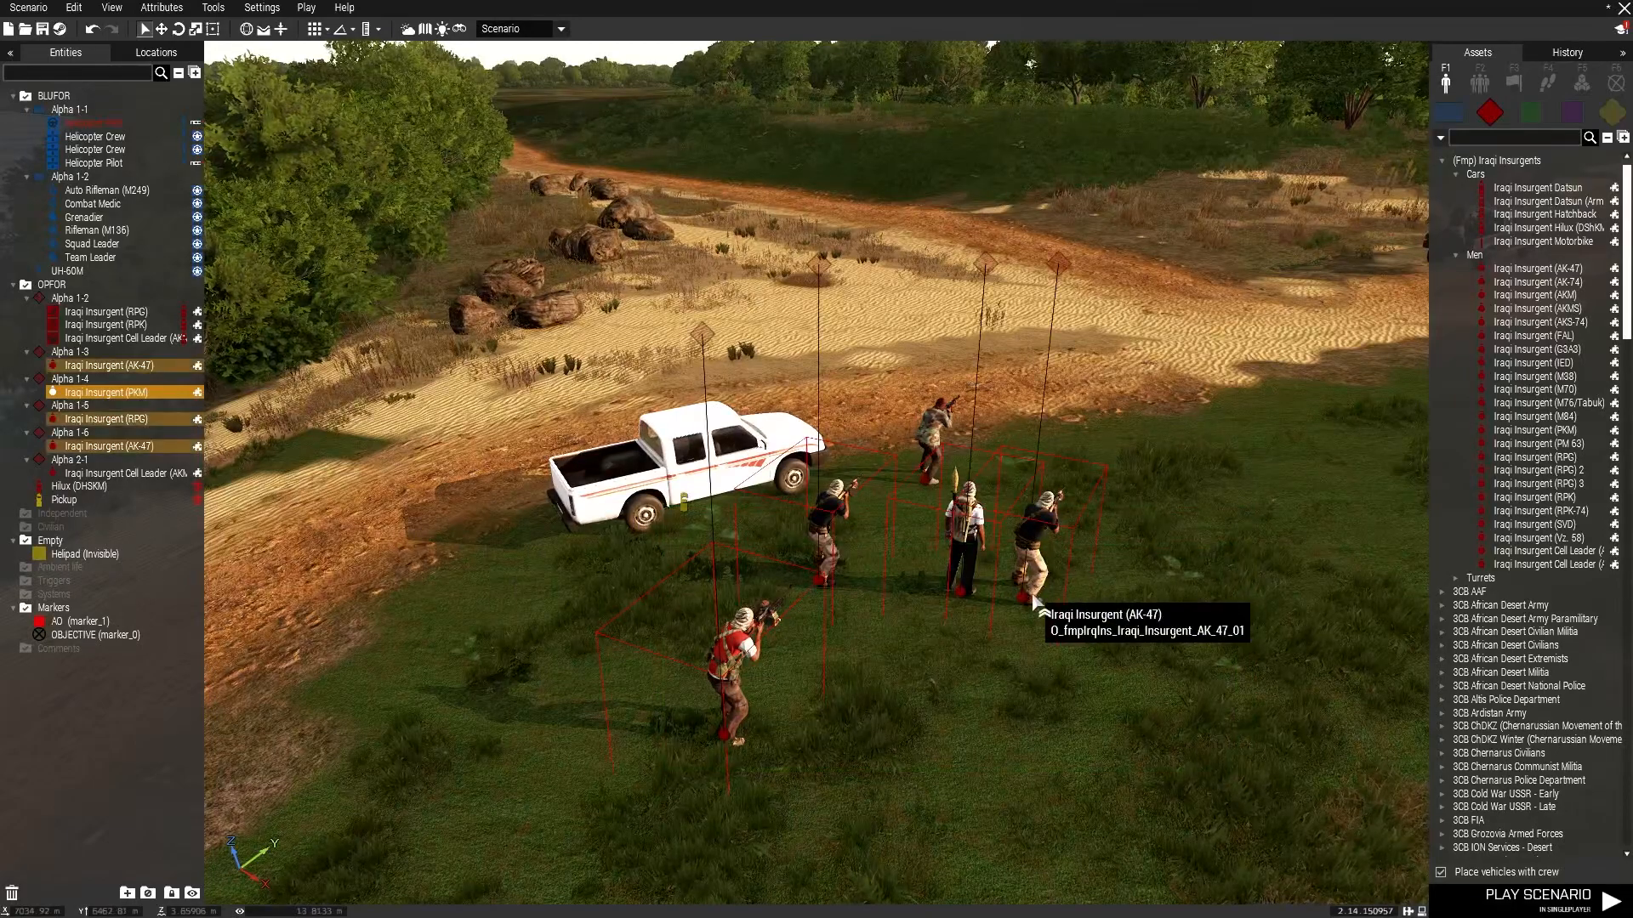
Load the insurgent fighter group into the pickup so they ride in its bed.
{"action": "left_click_drag", "start_coordinate": [930, 488], "coordinate": [929, 488], "text": "ctrl"}
{"action": "left_click_drag", "start_coordinate": [964, 240], "coordinate": [782, 404]}
{"action": "right_click_drag", "start_coordinate": [783, 405], "coordinate": [843, 389]}
{"action": "key", "text": "s"}
{"action": "key", "text": "w"}
{"action": "key", "text": "d"}
{"action": "key", "text": "s"}
{"action": "key", "text": "d"}
{"action": "right_click_drag", "start_coordinate": [744, 352], "coordinate": [340, 374]}
{"action": "key", "text": "d"}
{"action": "key", "text": "w"}
{"action": "key", "text": "s"}
{"action": "key", "text": "a"}
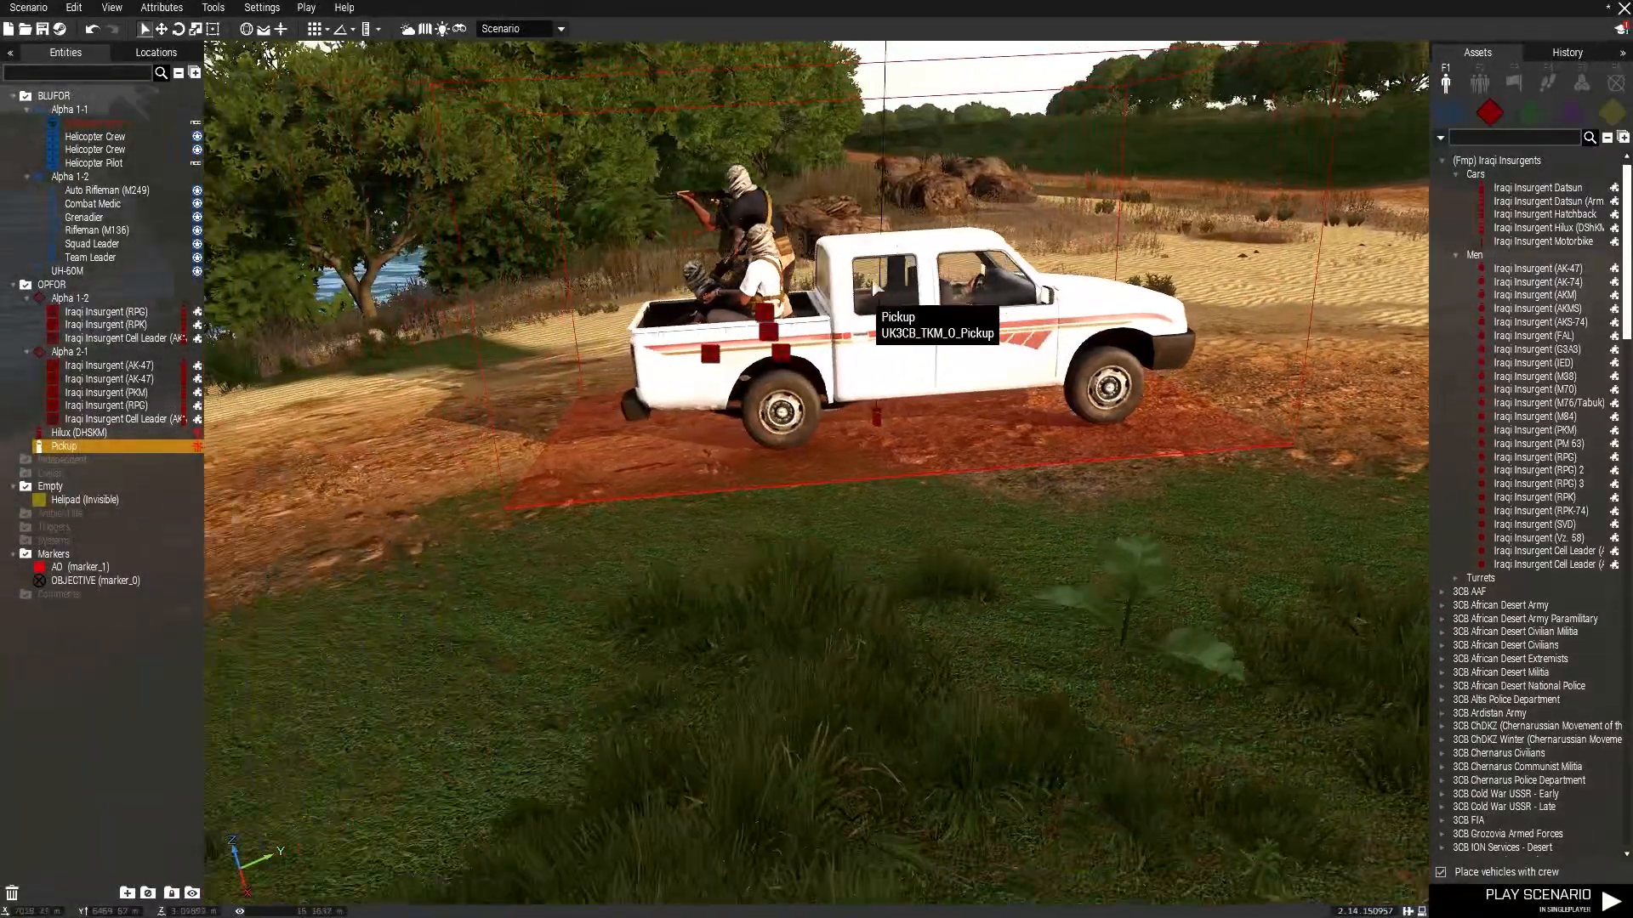
Add Iraqi Insurgent (RPG) 2 and (FAL) fighters into the pickup's group.
{"action": "left_click_drag", "start_coordinate": [1538, 470], "coordinate": [1318, 531]}
{"action": "left_click_drag", "start_coordinate": [1337, 411], "coordinate": [1014, 334]}
{"action": "left_click_drag", "start_coordinate": [1533, 335], "coordinate": [866, 374]}
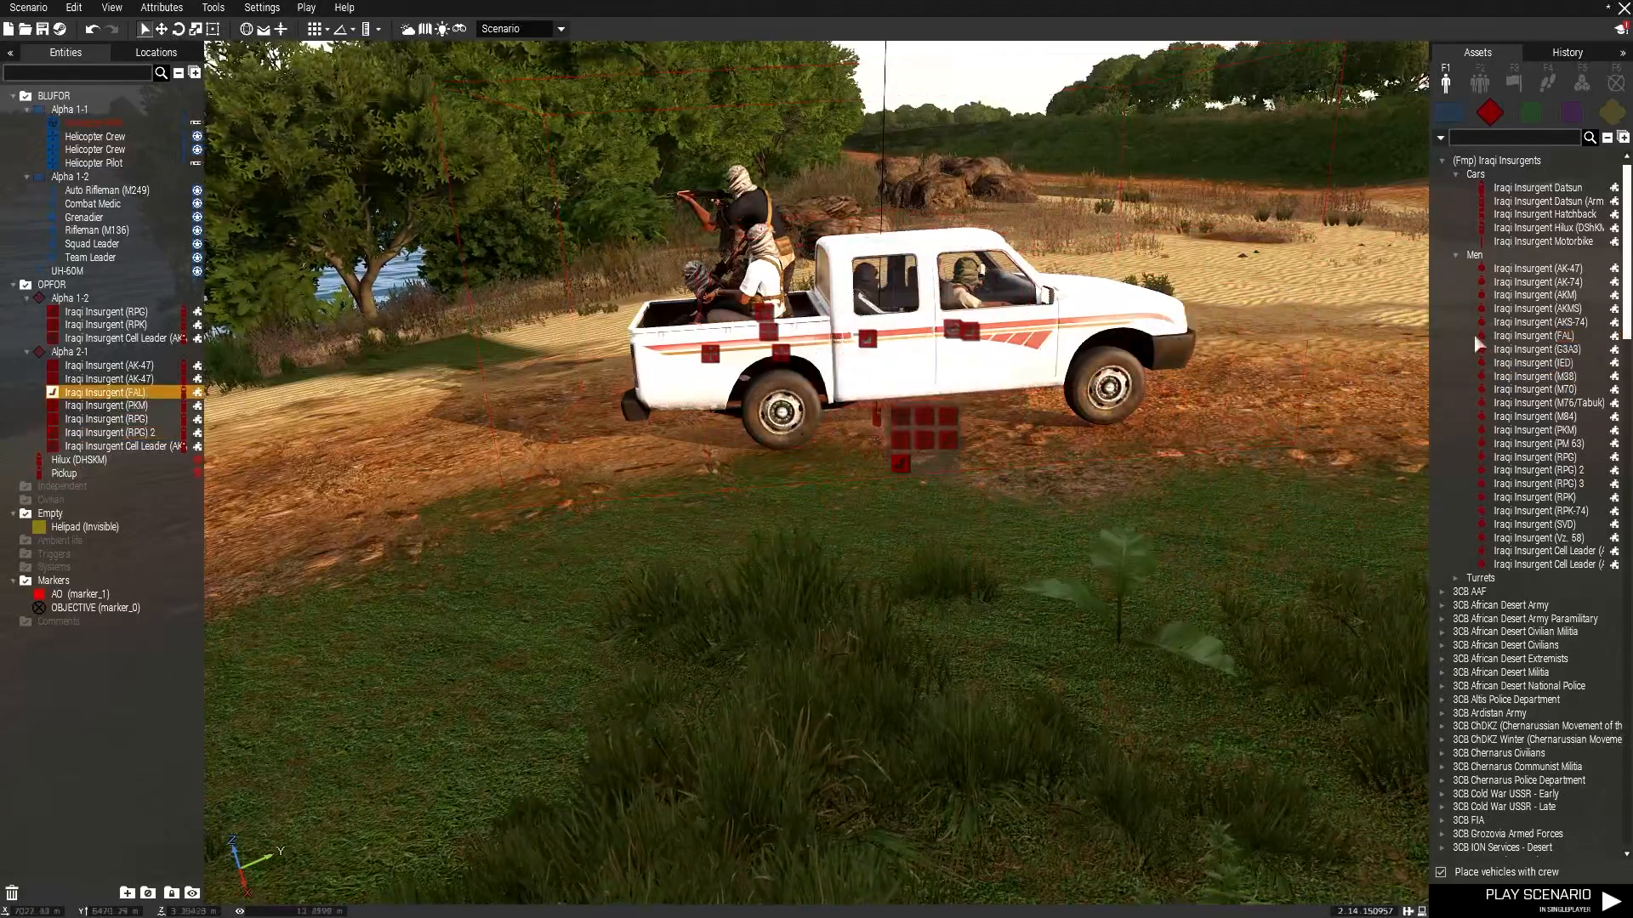
Place an Iraqi Insurgent (IED) fighter beside the pickup and add him to the group.
{"action": "left_click", "coordinate": [1562, 336]}
{"action": "left_click", "coordinate": [1560, 352]}
{"action": "left_click", "coordinate": [1559, 362]}
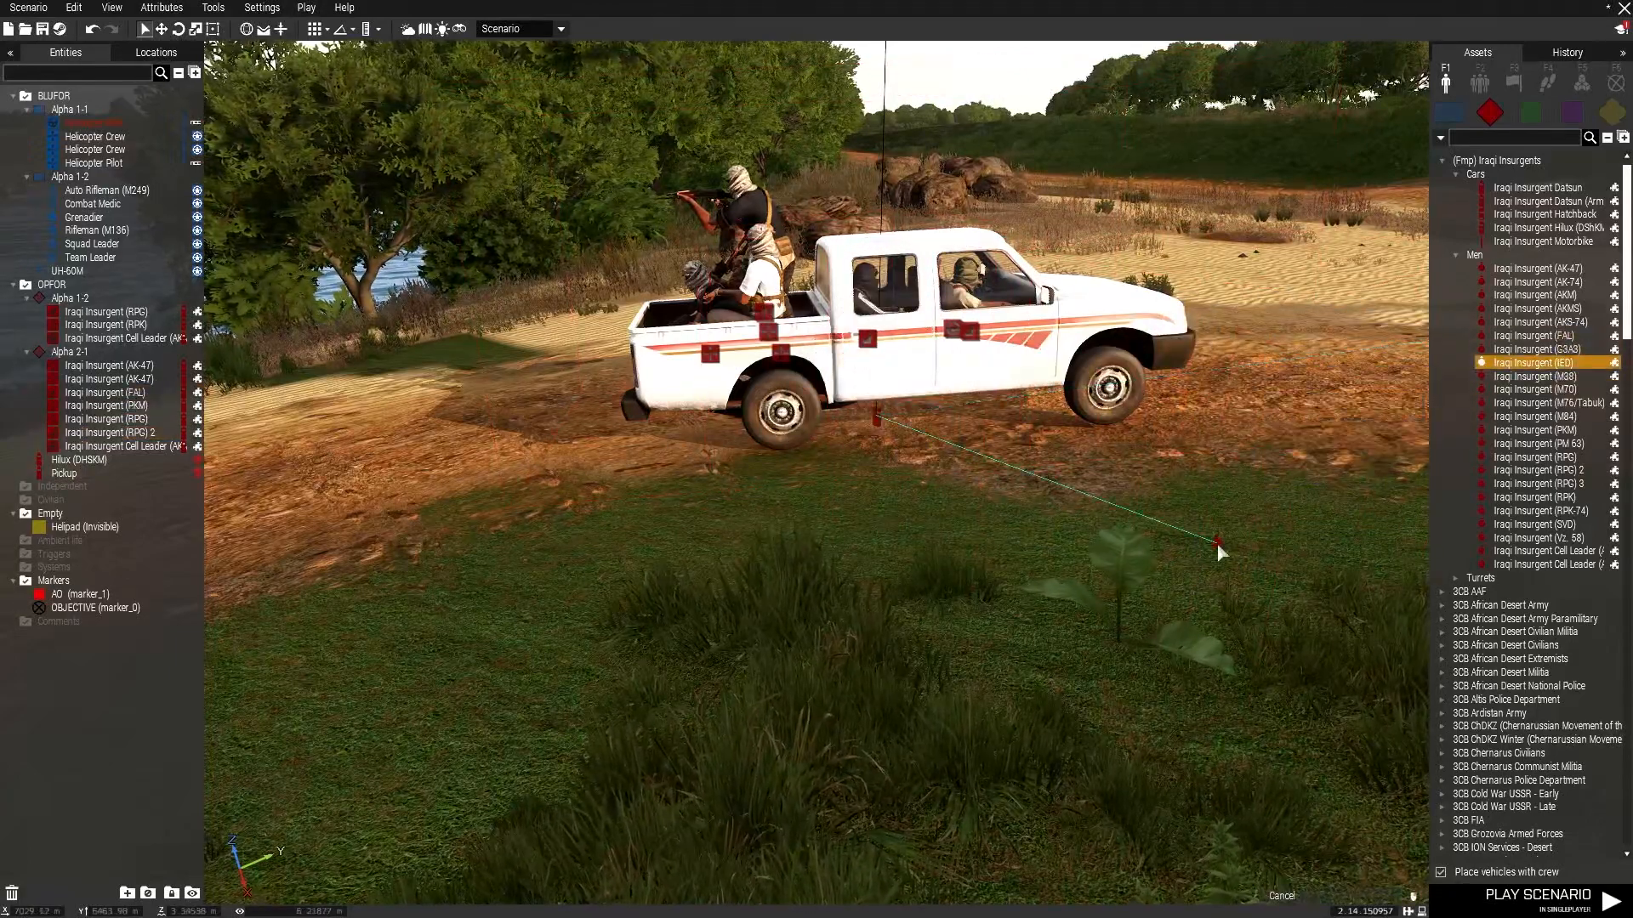
{"action": "left_click", "coordinate": [1217, 548]}
{"action": "left_click_drag", "start_coordinate": [1233, 406], "coordinate": [1017, 322]}
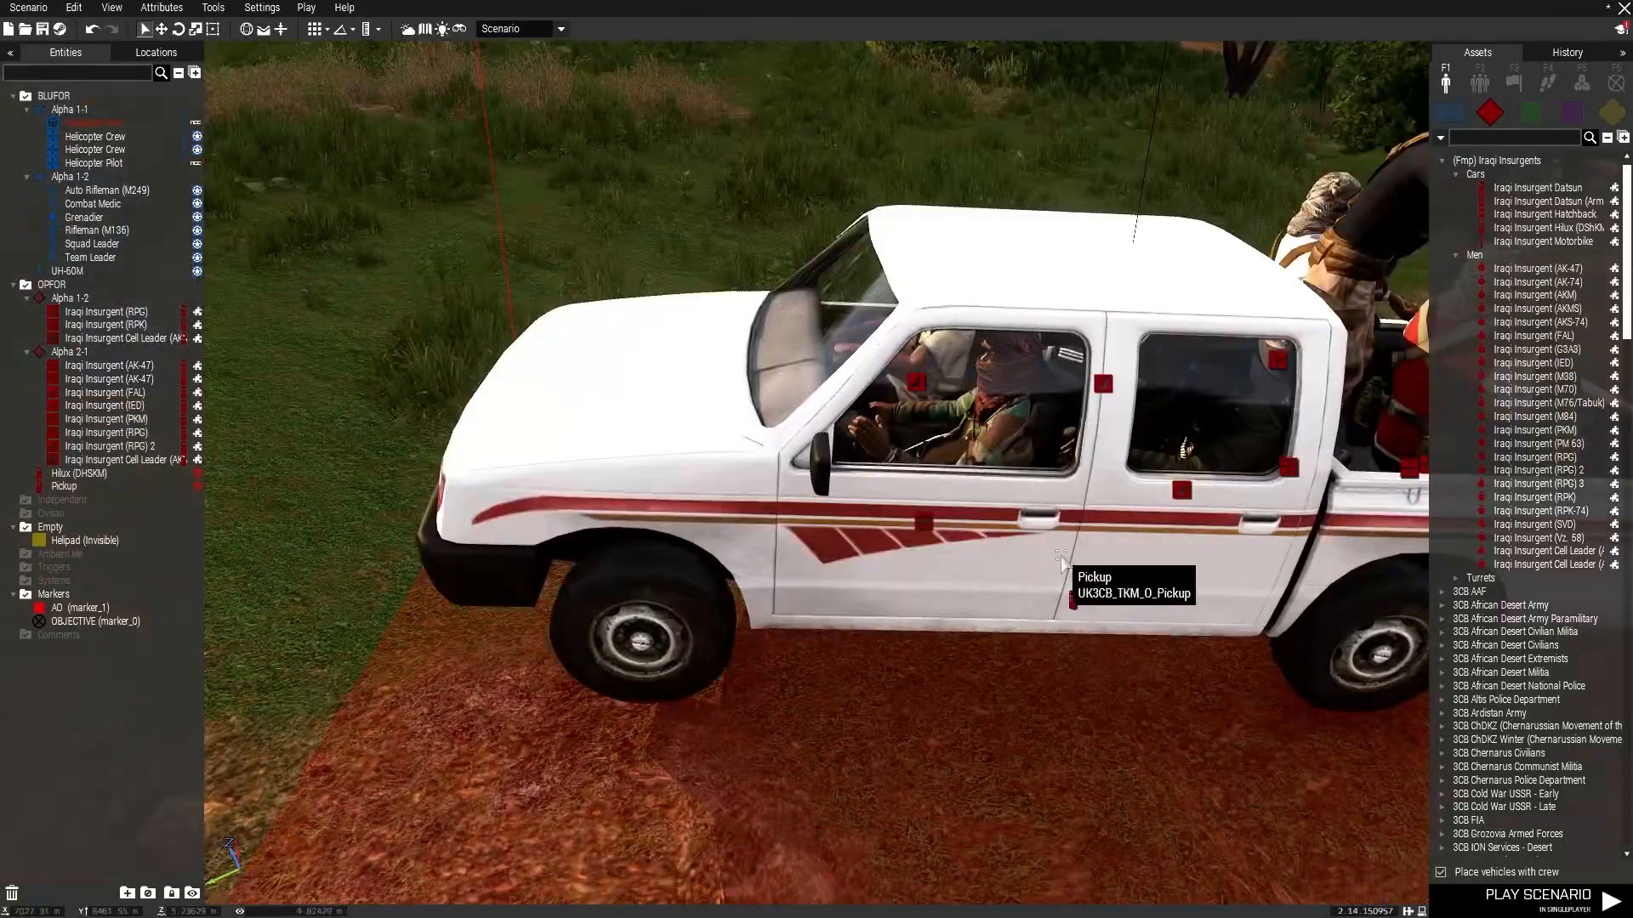
{"action": "scroll", "coordinate": [1065, 562], "scroll_direction": "down", "scroll_amount": 5}
{"action": "left_click_drag", "start_coordinate": [978, 514], "coordinate": [796, 486]}
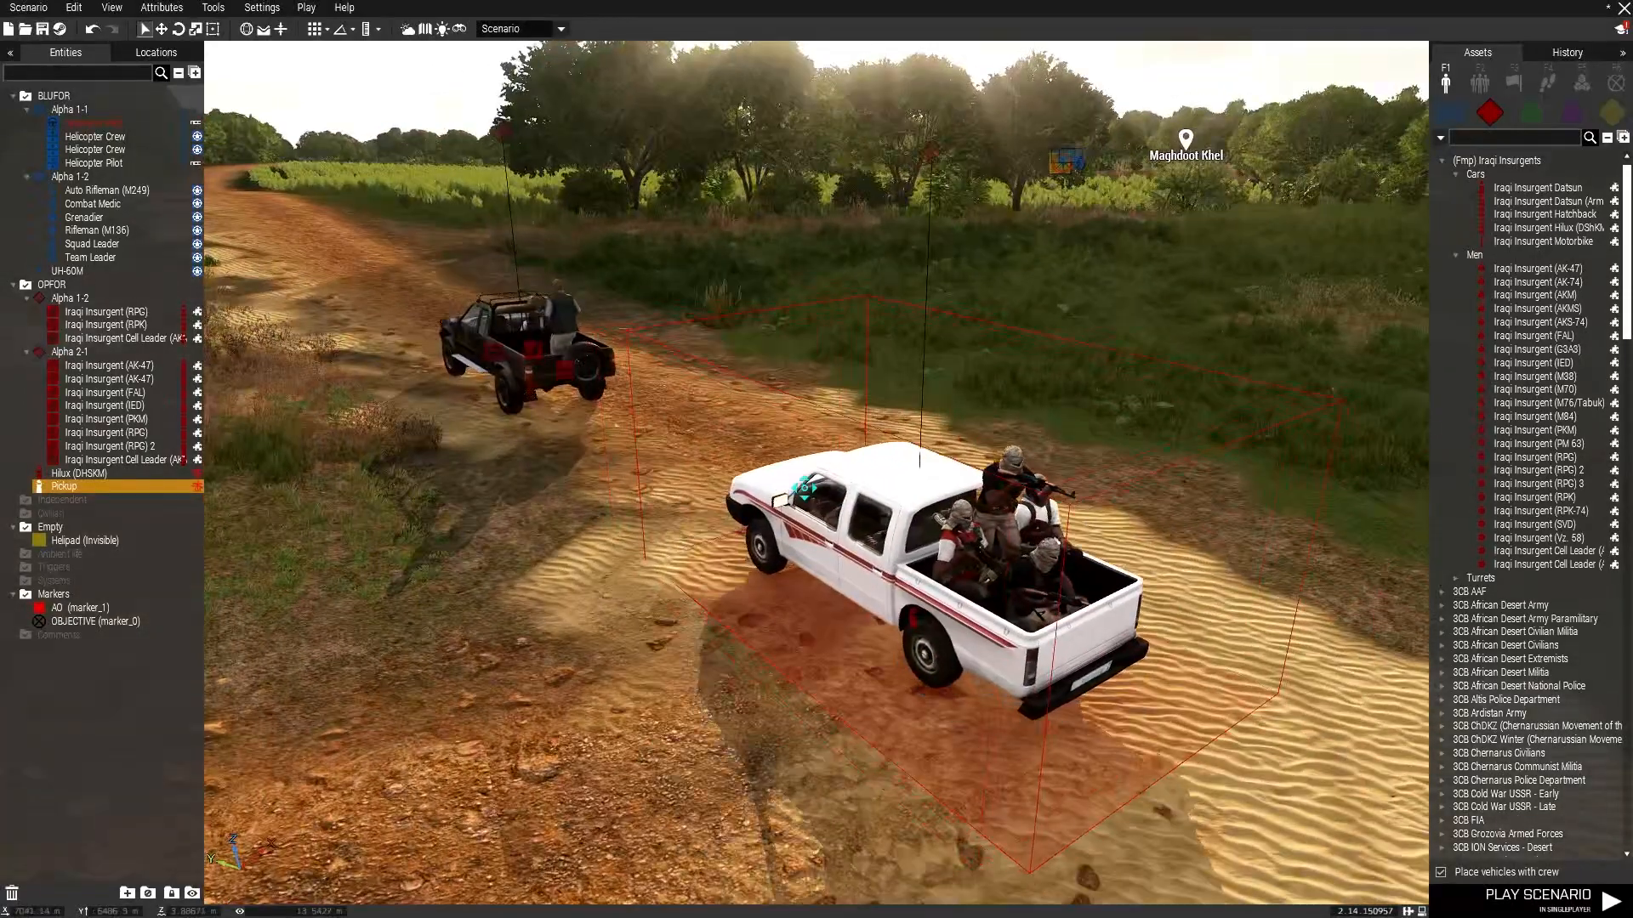
Place a Convoy module on the ground between the Hilux and the pickup.
{"action": "left_click", "coordinate": [738, 433]}
{"action": "left_click", "coordinate": [1582, 83]}
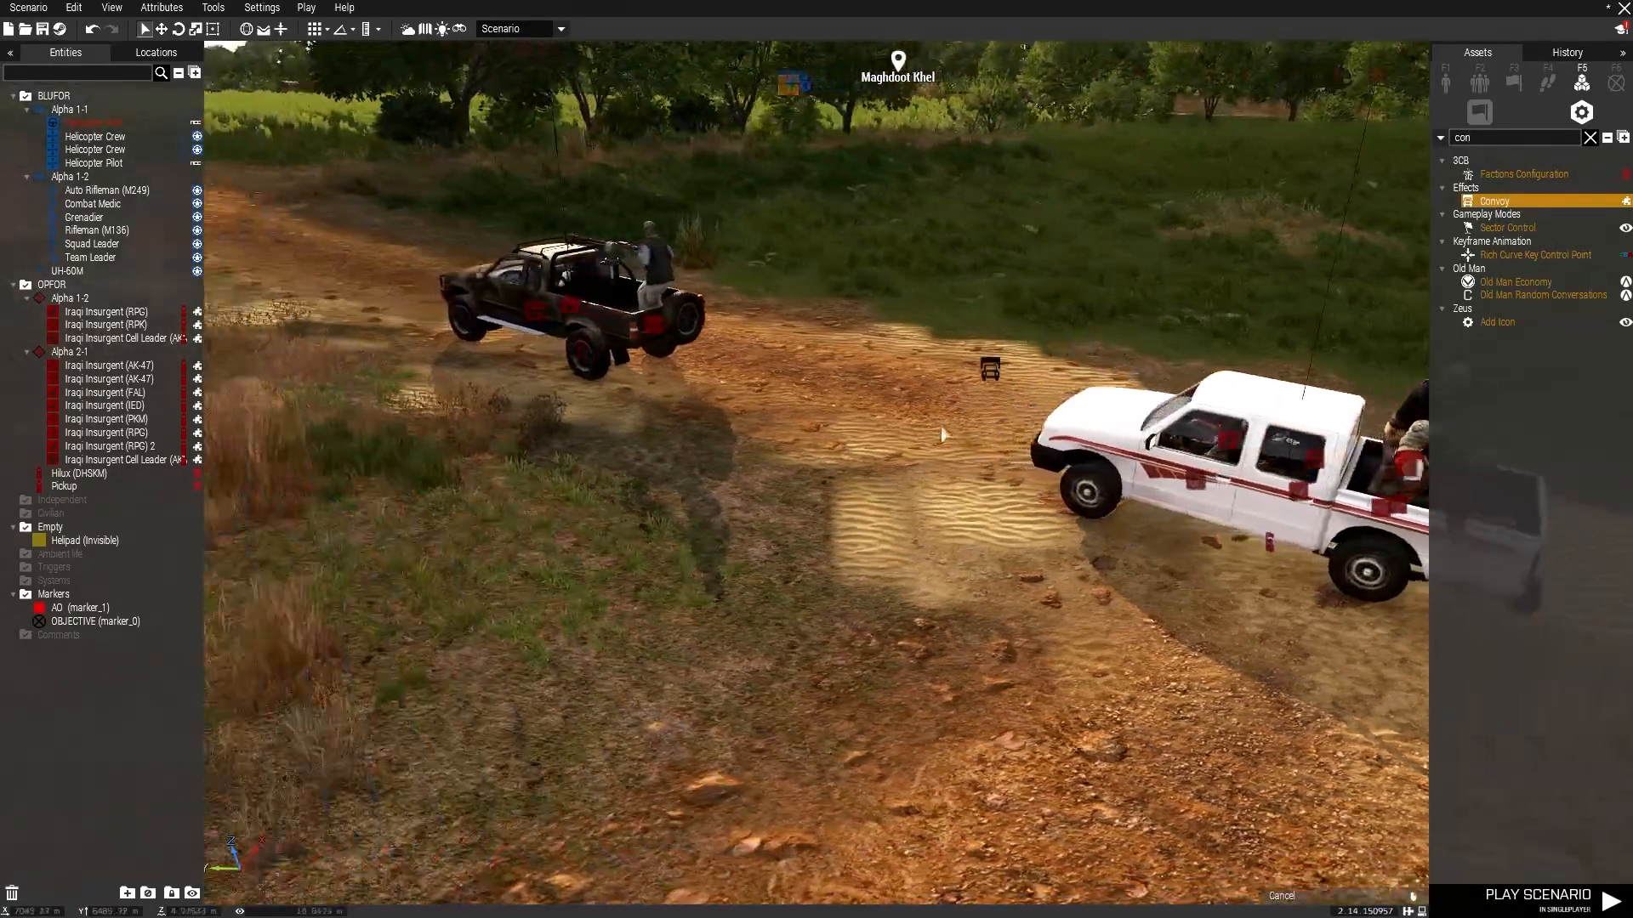
{"action": "left_click", "coordinate": [783, 626]}
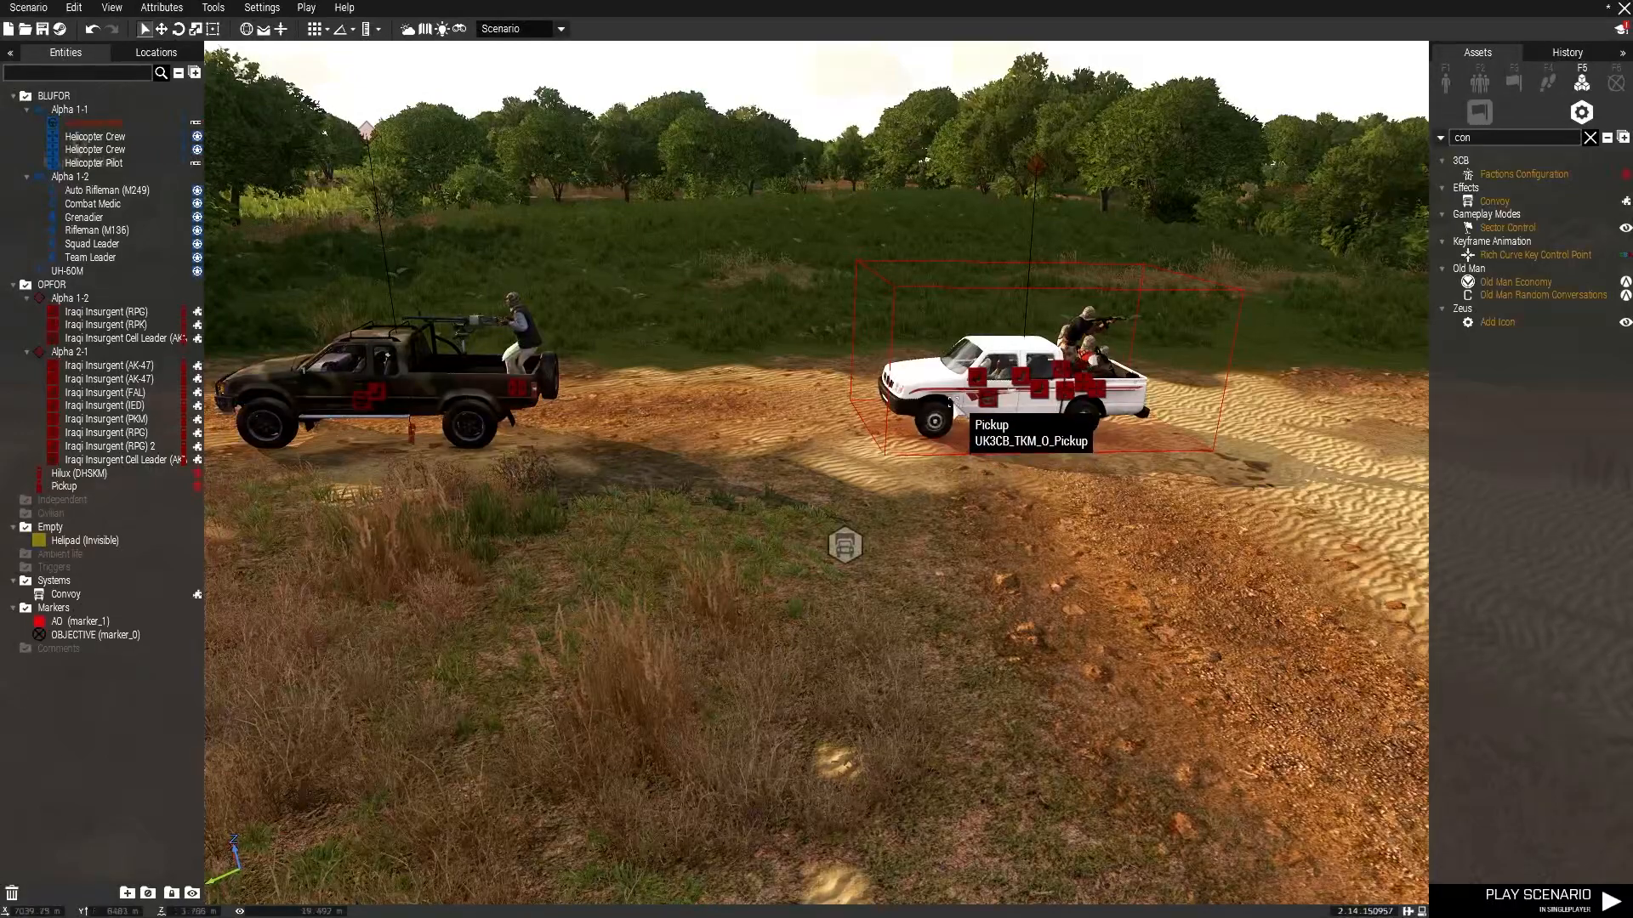
{"action": "mouse_move", "coordinate": [952, 404]}
{"action": "left_mouse_down"}
{"action": "mouse_move", "coordinate": [943, 434]}
{"action": "mouse_move", "coordinate": [932, 417]}
{"action": "left_mouse_up"}
{"action": "left_click", "coordinate": [903, 509]}
{"action": "right_click_drag", "start_coordinate": [927, 508], "coordinate": [798, 348]}
{"action": "key", "text": "a"}
{"action": "left_click", "coordinate": [796, 196]}
{"action": "right_click_drag", "start_coordinate": [1008, 281], "coordinate": [935, 274]}
{"action": "key", "text": "d"}
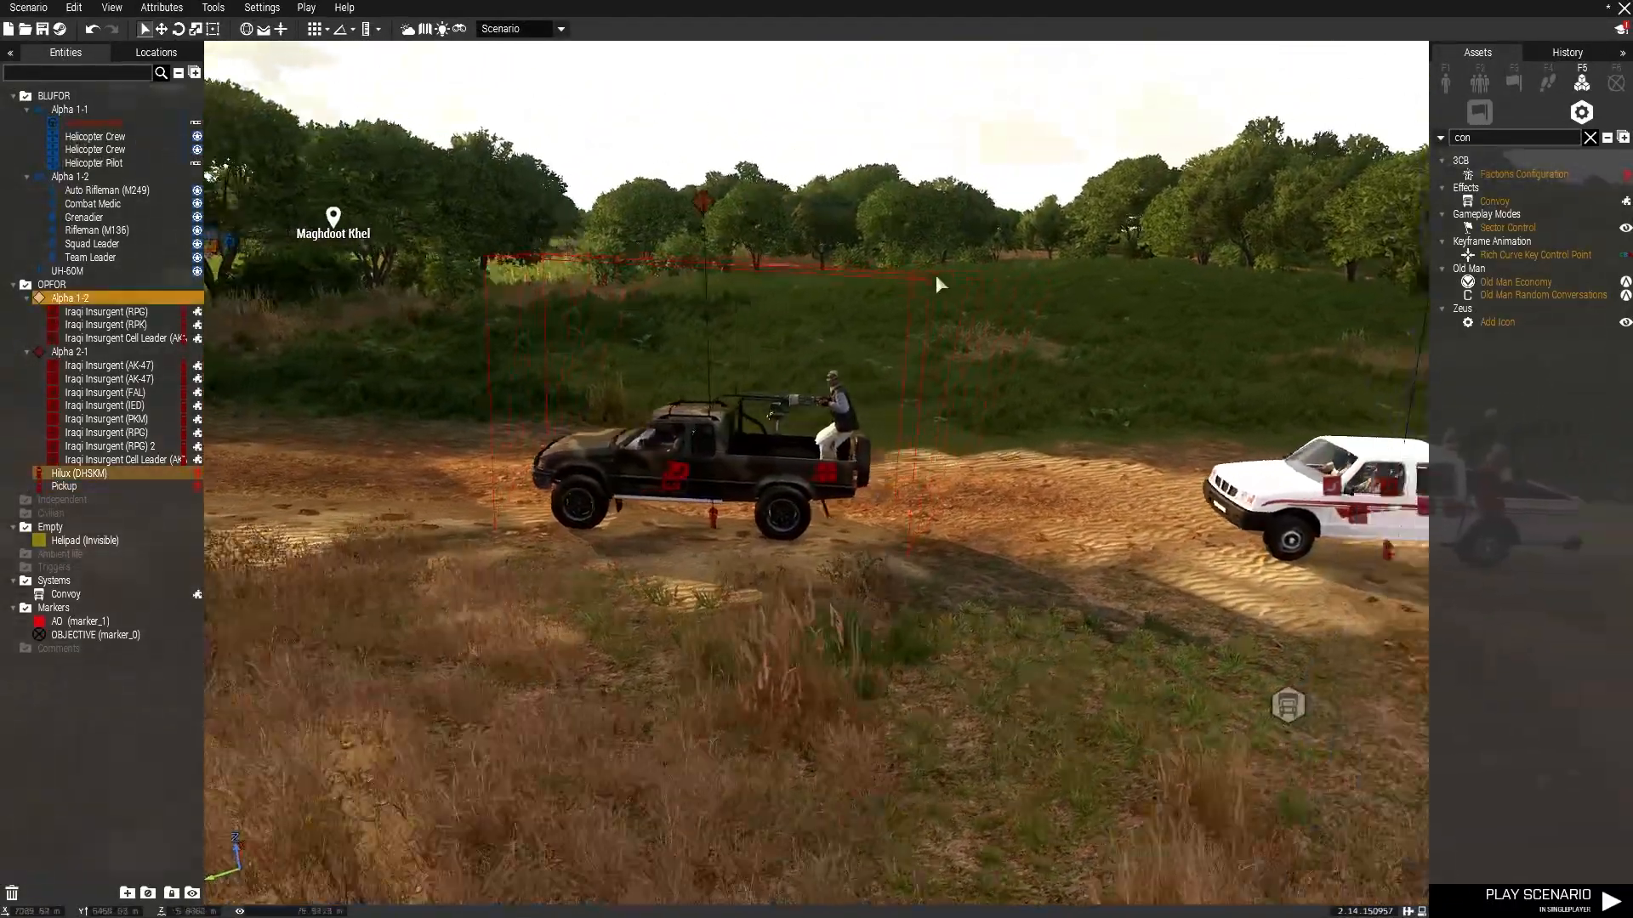
Connect the Convoy module to both the Hilux and the pickup.
{"action": "key", "text": "a"}
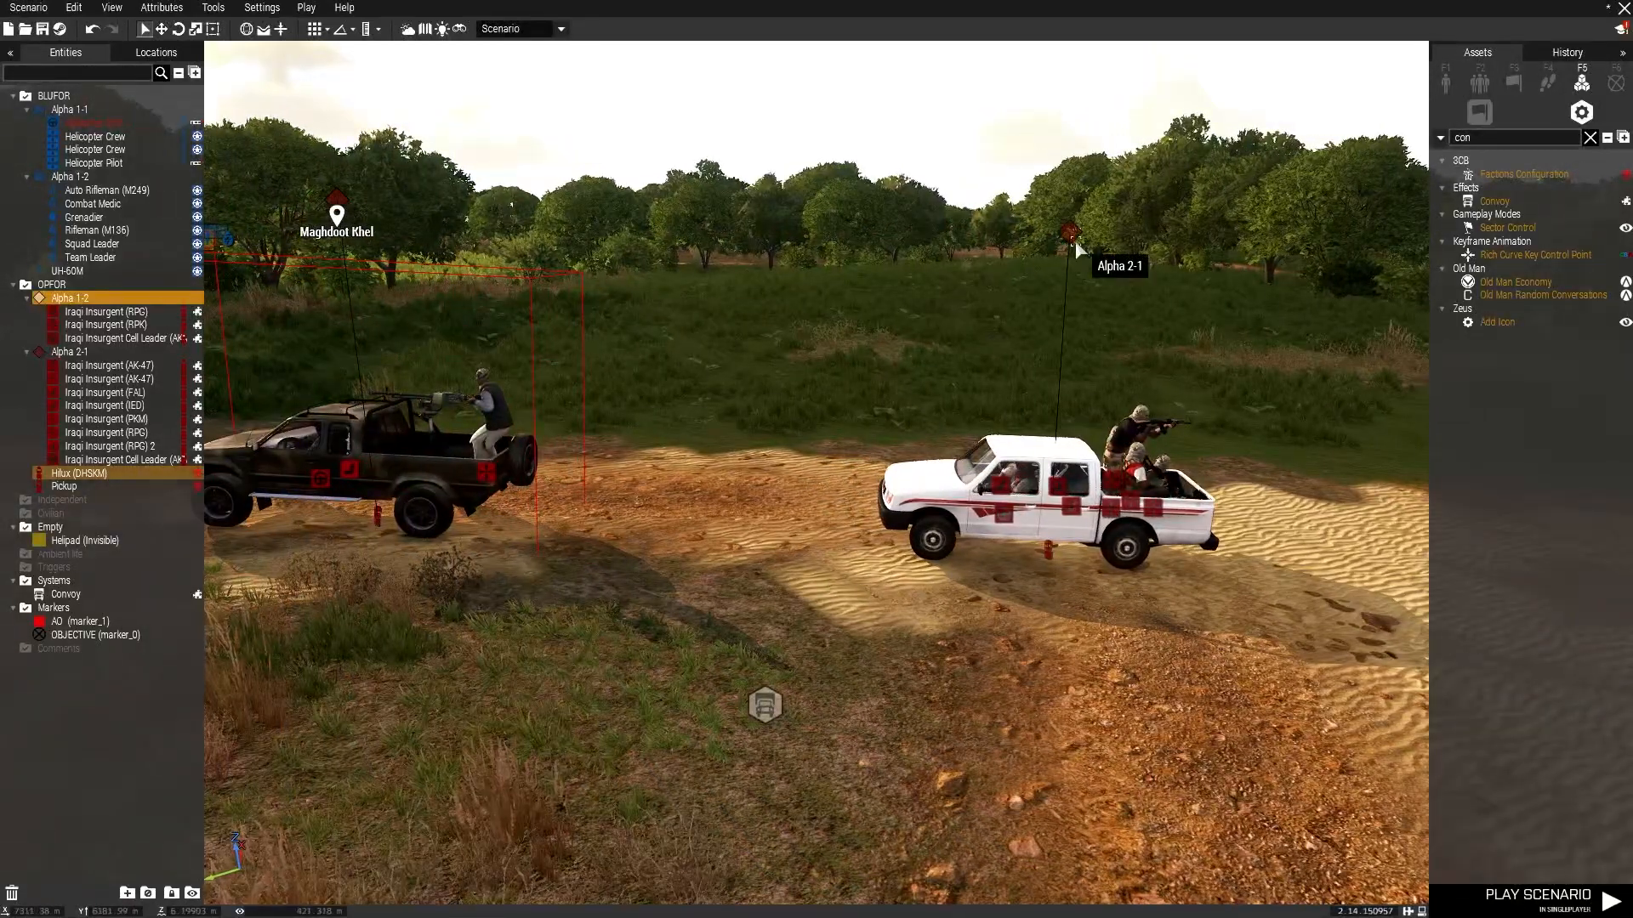
{"action": "left_click", "coordinate": [1074, 237]}
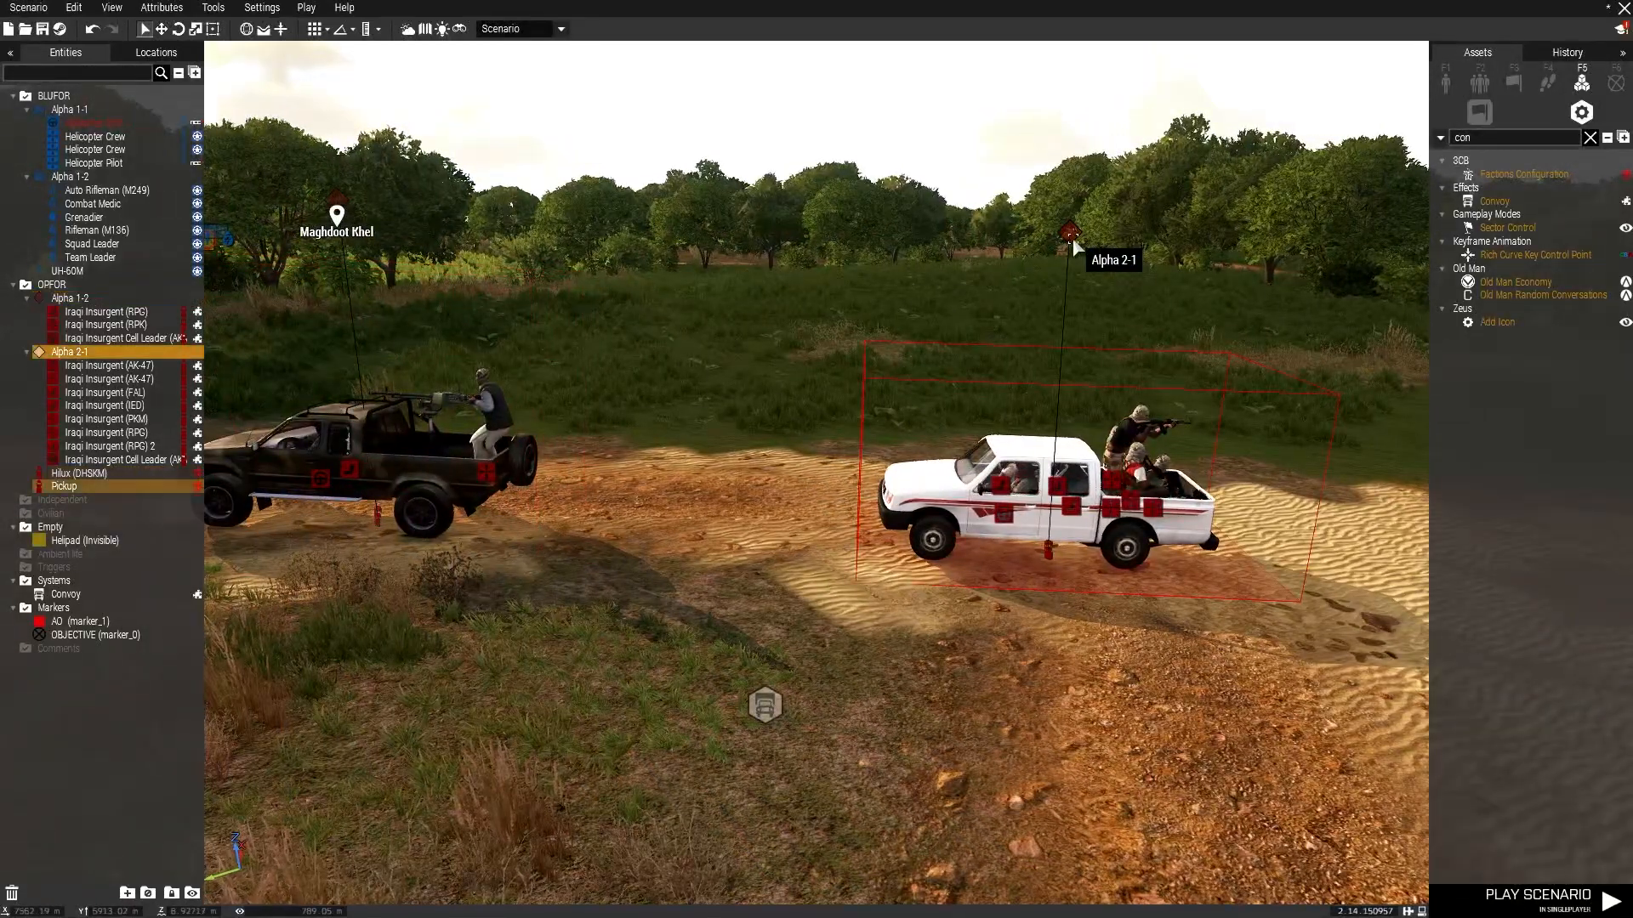
{"action": "left_click", "coordinate": [739, 468]}
{"action": "key", "text": "a"}
{"action": "key", "text": "s"}
{"action": "key", "text": "d"}
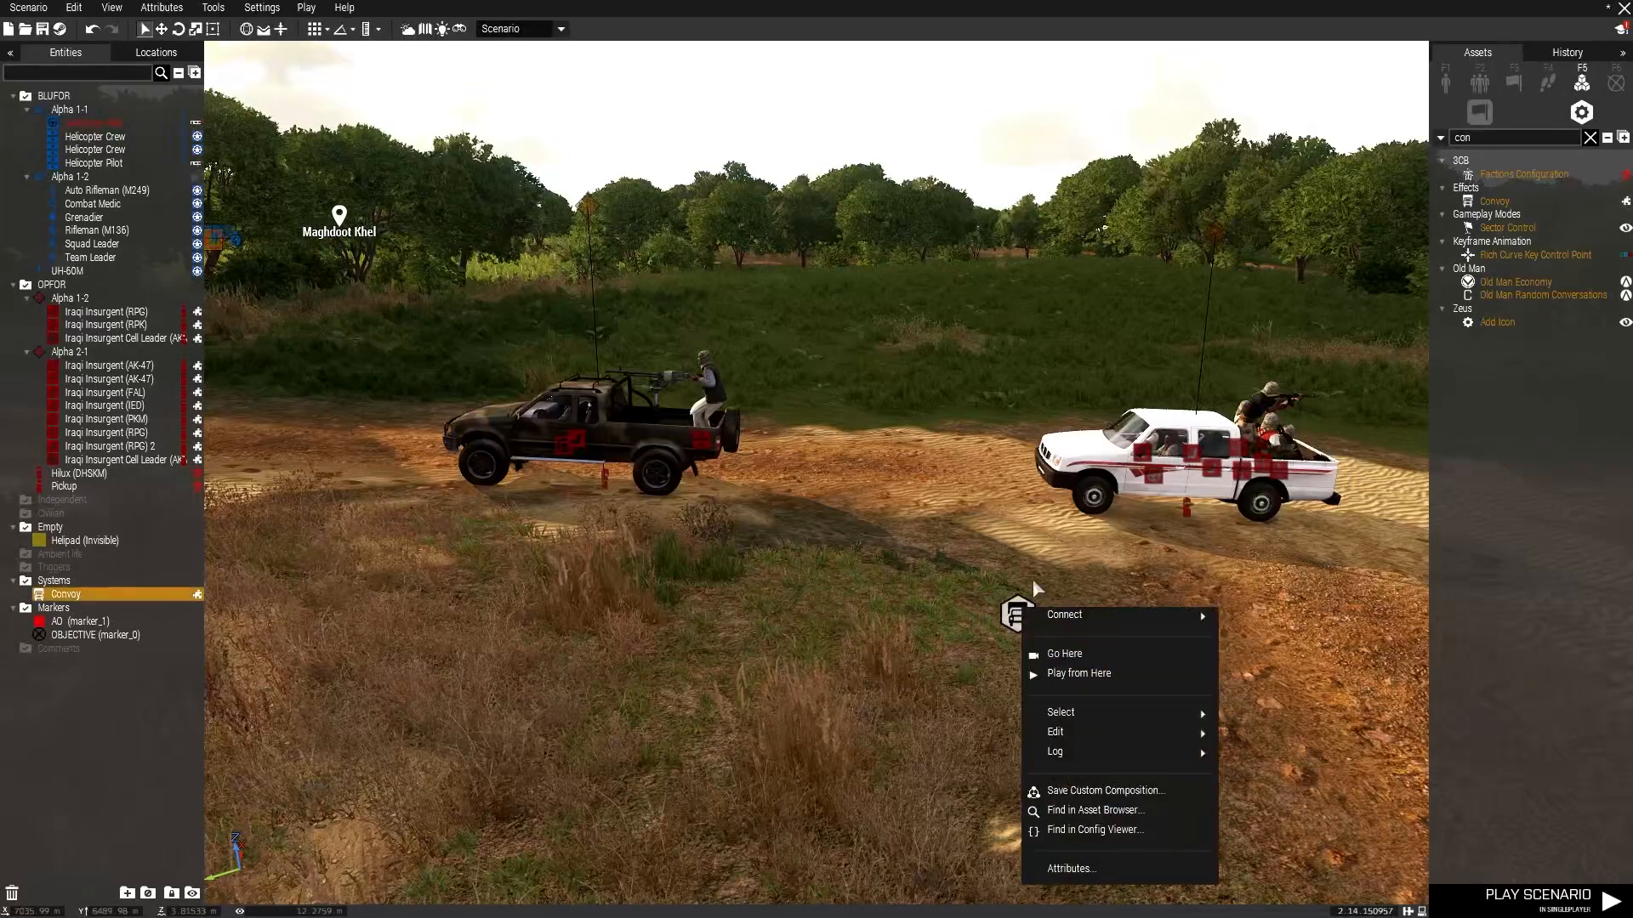
{"action": "left_click", "coordinate": [1004, 615]}
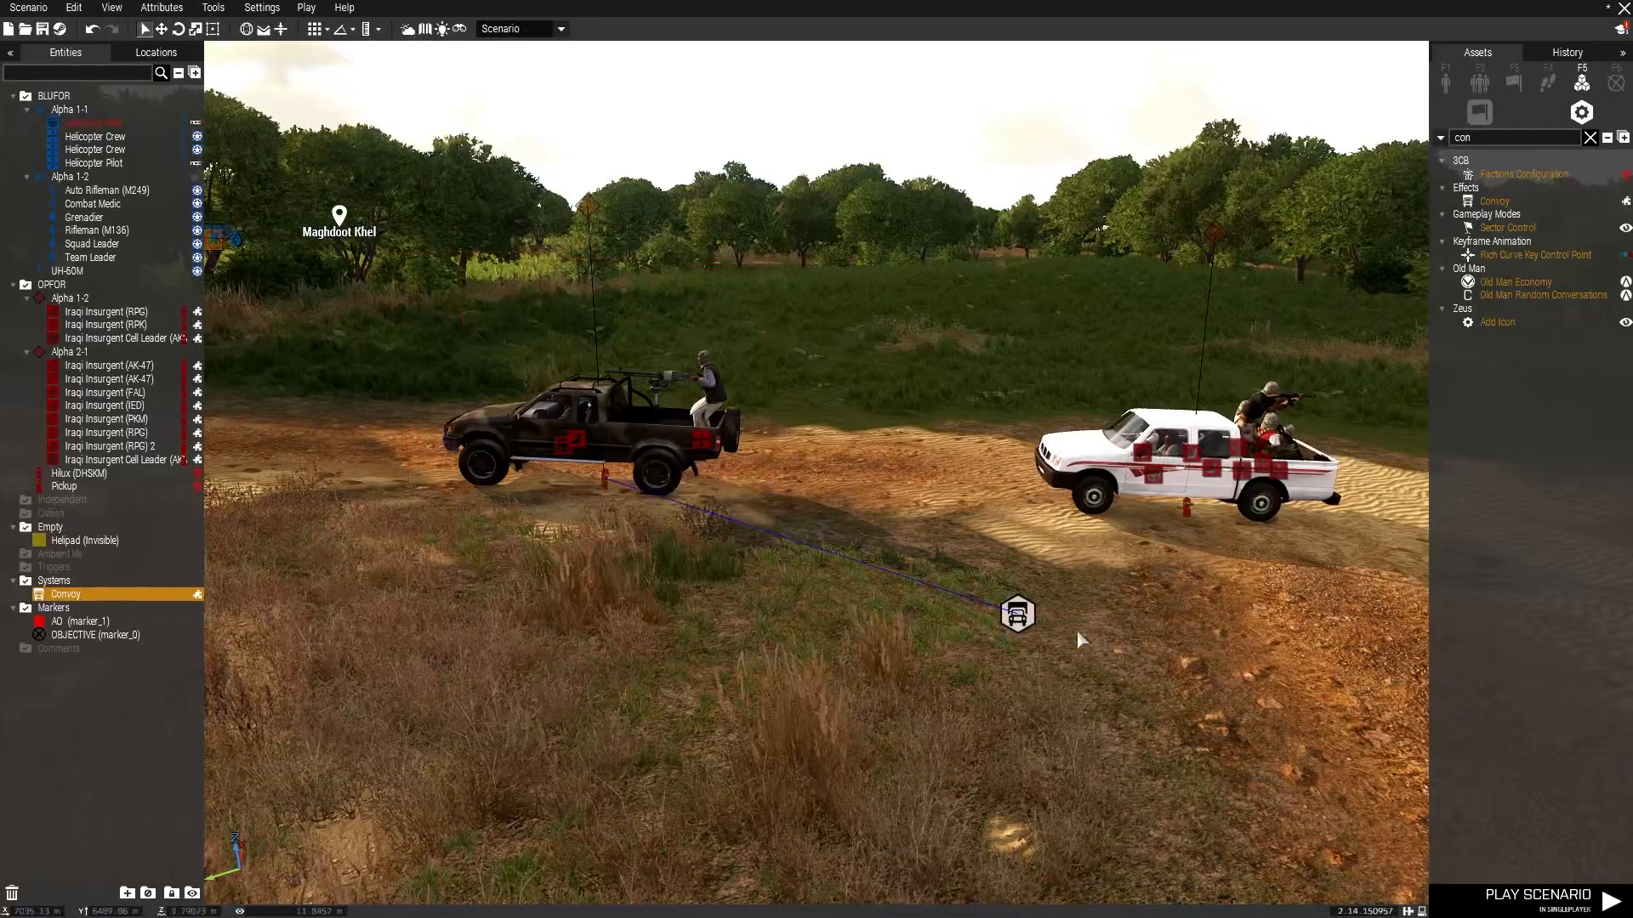
{"action": "left_click", "coordinate": [900, 631]}
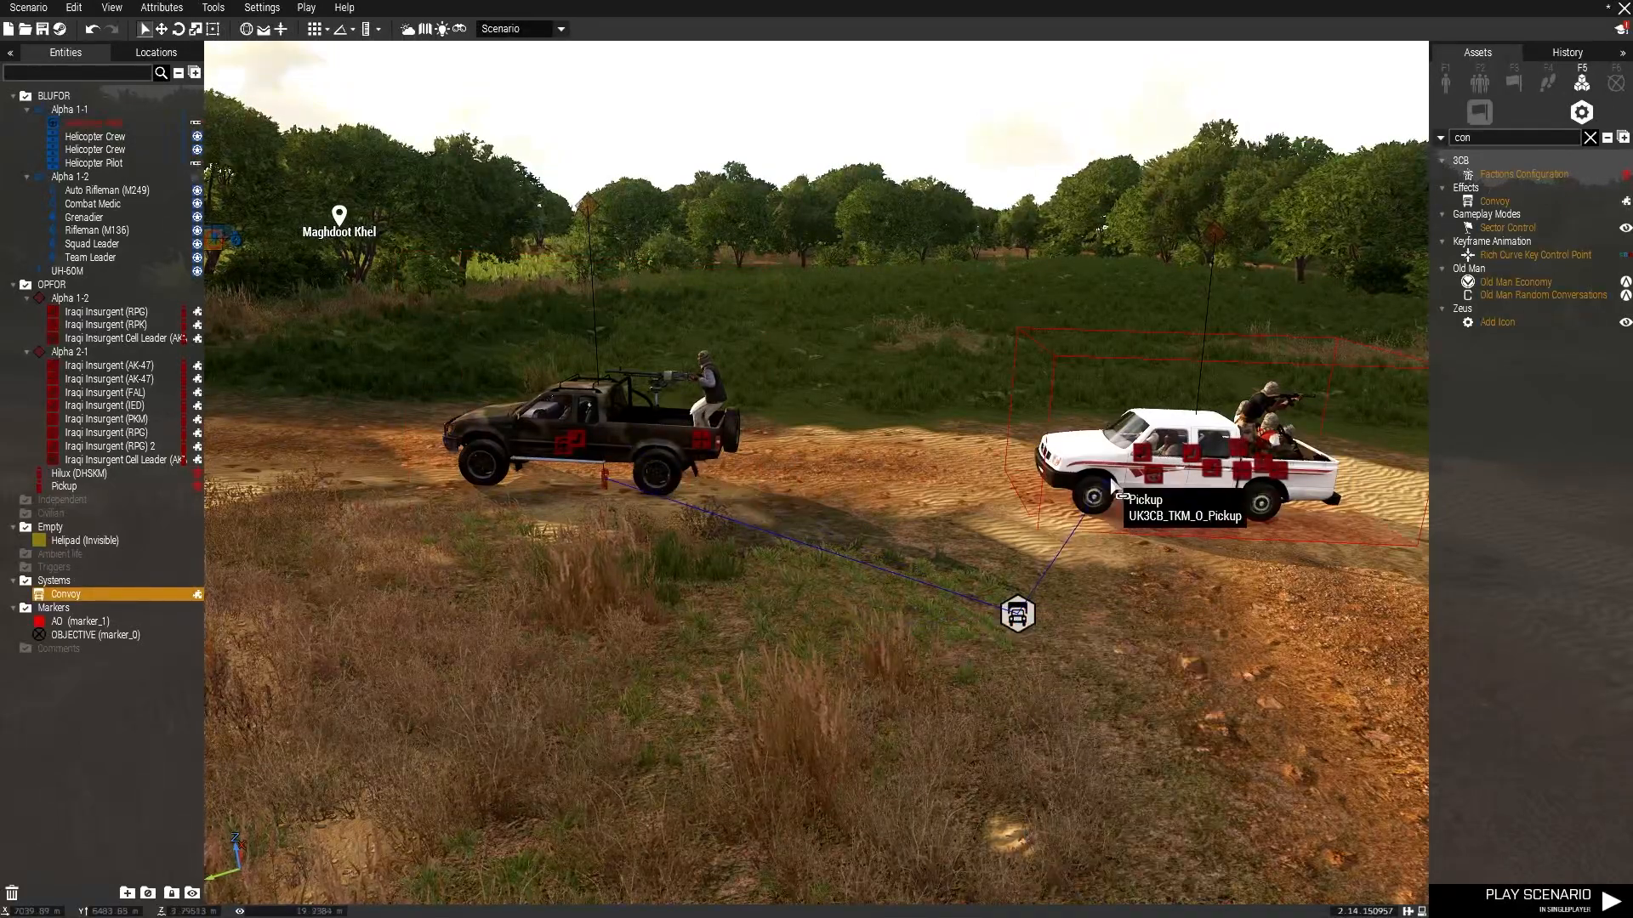
{"action": "left_click", "coordinate": [1110, 480]}
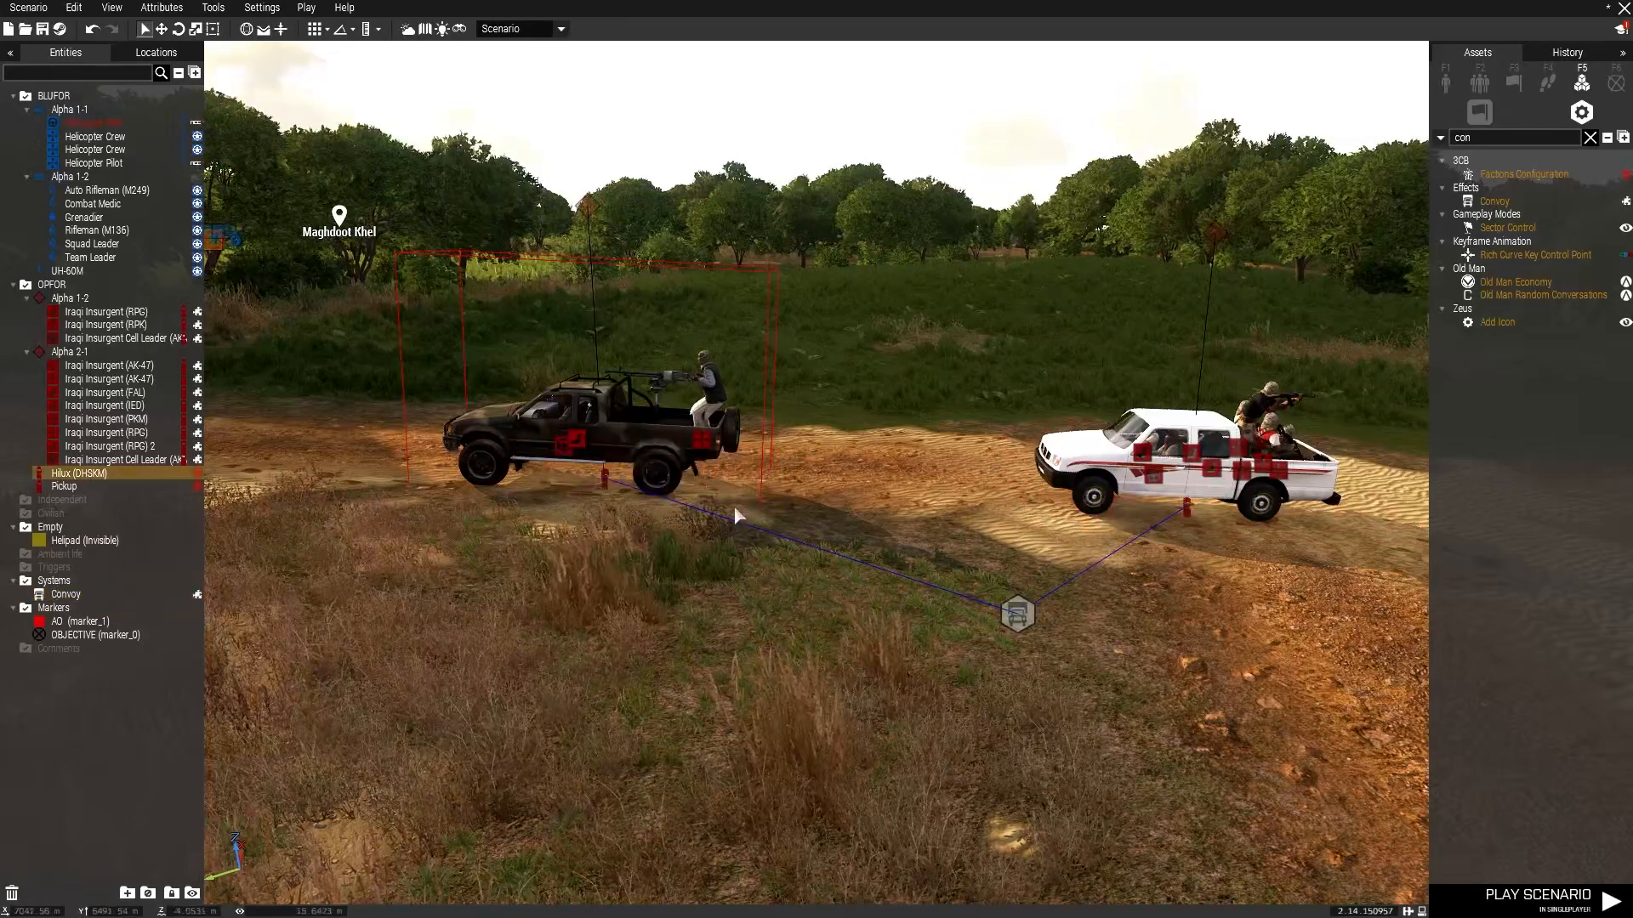
Add move waypoints for the Hilux group along the dirt road away from the vehicles.
{"action": "right_click_drag", "start_coordinate": [738, 516], "coordinate": [735, 395]}
{"action": "key", "text": "w"}
{"action": "key", "text": "d"}
{"action": "right_click_drag", "start_coordinate": [857, 457], "coordinate": [1538, 452]}
{"action": "key", "text": "q"}
{"action": "key", "text": "w"}
{"action": "key", "text": "a"}
{"action": "right_click_drag", "start_coordinate": [1003, 456], "coordinate": [487, 471]}
{"action": "key", "text": "w"}
{"action": "right_click_drag", "start_coordinate": [626, 257], "coordinate": [830, 276]}
{"action": "key", "text": "w"}
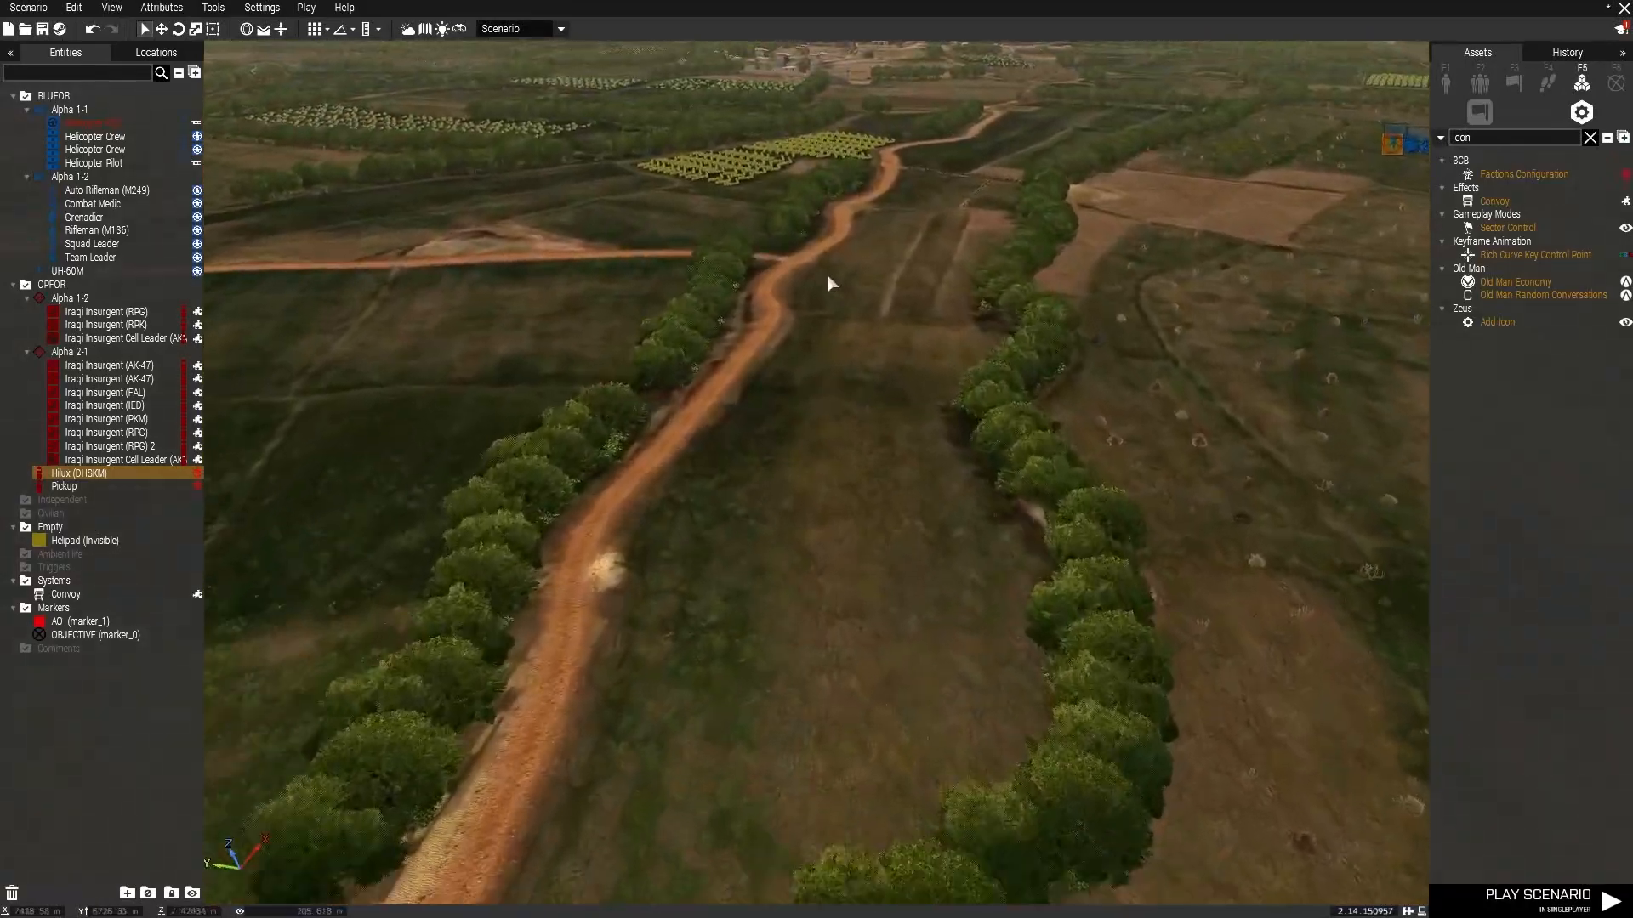
{"action": "key", "text": "w"}
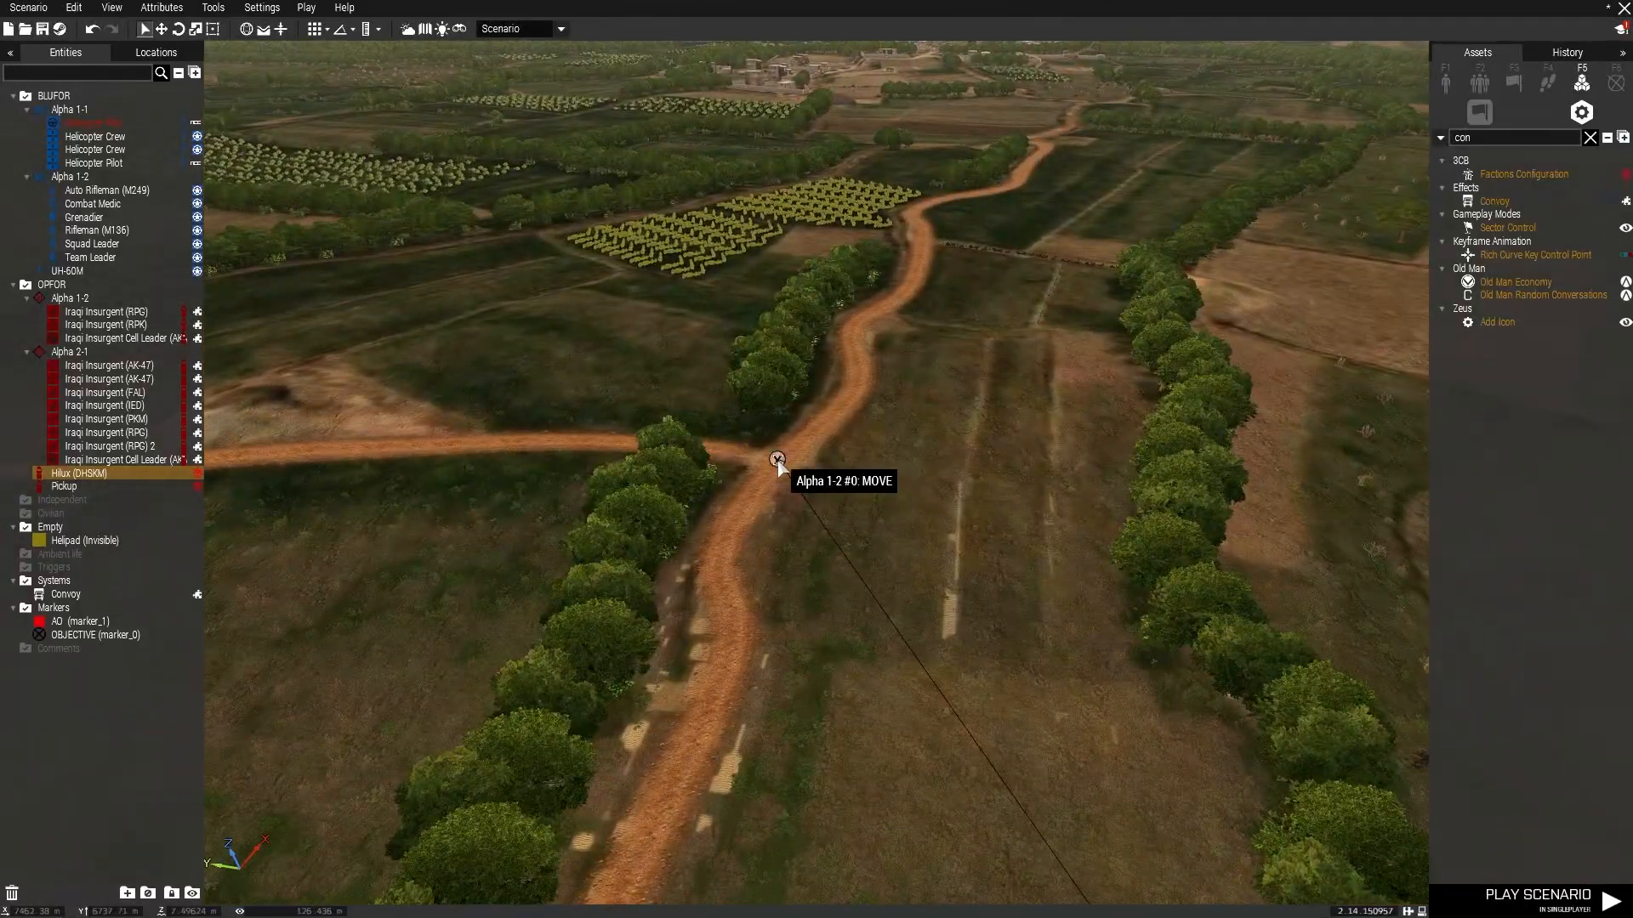
{"action": "right_click_drag", "start_coordinate": [778, 468], "coordinate": [549, 406]}
{"action": "key", "text": "w"}
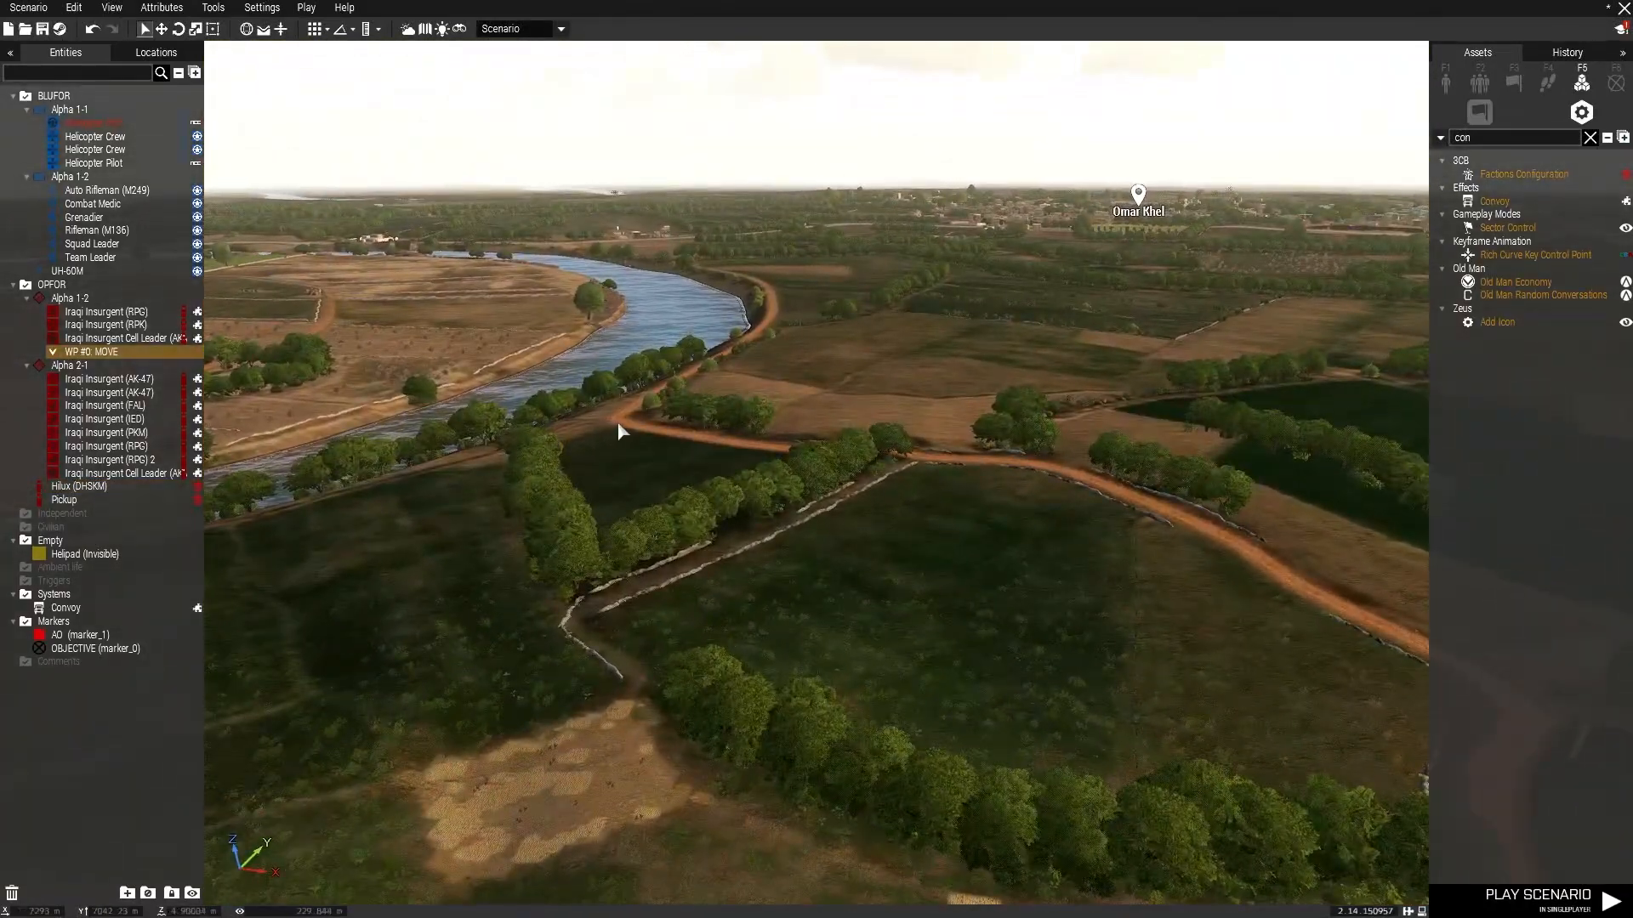
{"action": "right_click", "coordinate": [624, 421], "text": "shift"}
{"action": "key", "text": "w"}
{"action": "right_click_drag", "start_coordinate": [800, 369], "coordinate": [23, 378]}
{"action": "key", "text": "s"}
{"action": "right_click_drag", "start_coordinate": [599, 374], "coordinate": [1310, 299]}
{"action": "key", "text": "w"}
{"action": "right_click", "coordinate": [838, 366], "text": "shift"}
{"action": "key", "text": "w"}
{"action": "key", "text": "a"}
{"action": "key", "text": "w"}
{"action": "key", "text": "ctrl+z"}
{"action": "key", "text": "w"}
{"action": "key", "text": "e"}
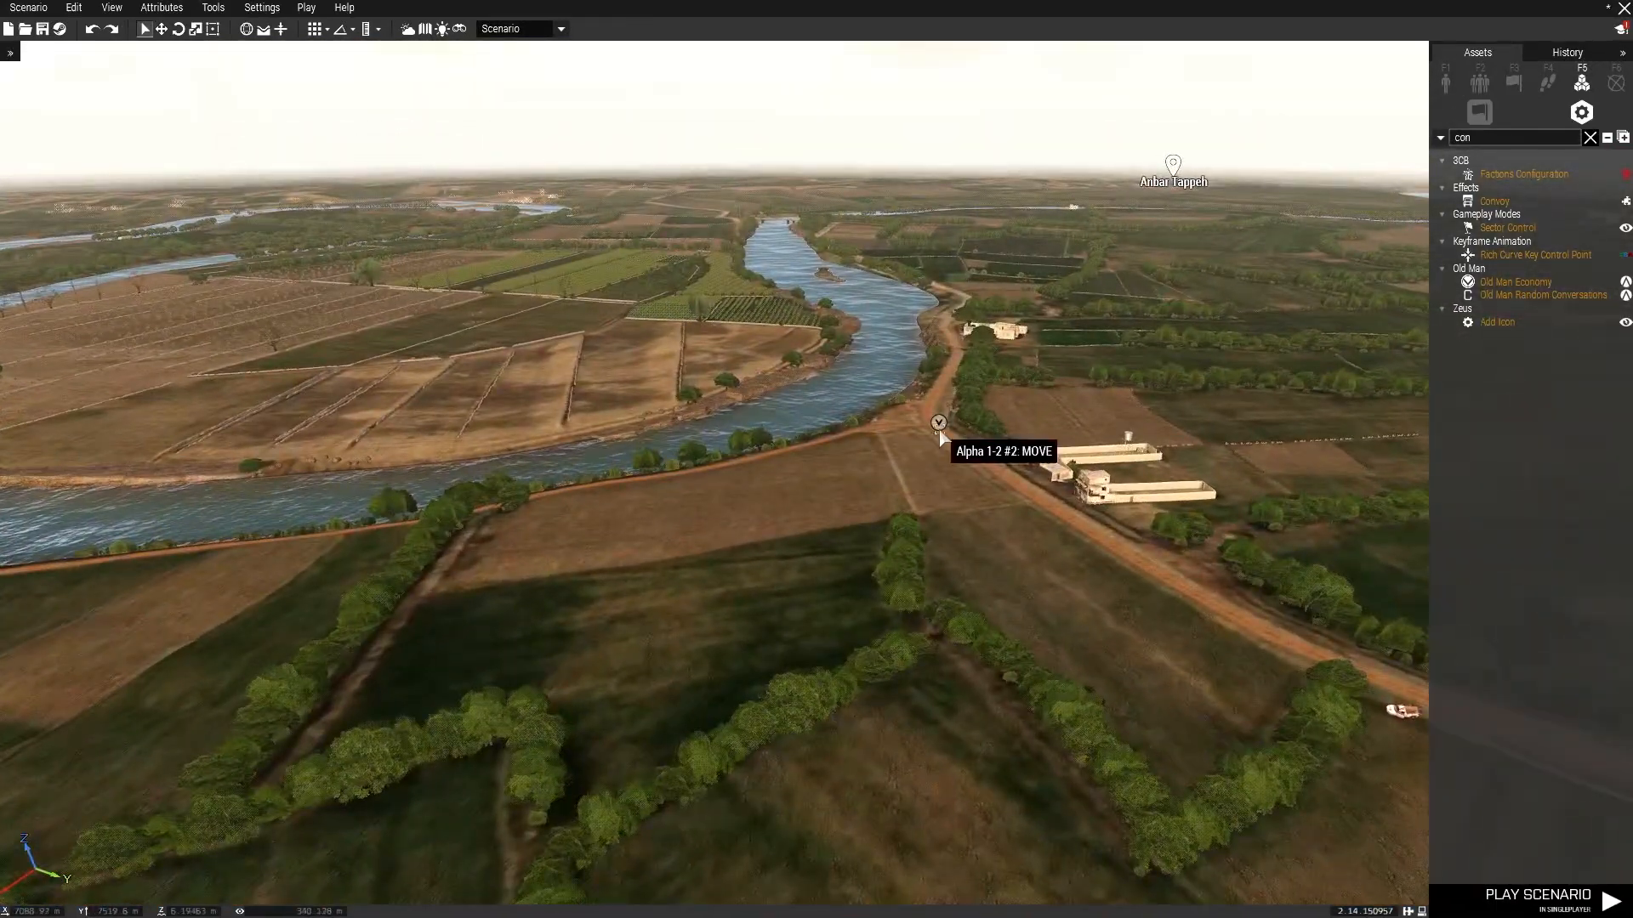
Reposition the second move waypoint onto the road junction.
{"action": "left_click_drag", "start_coordinate": [904, 440], "coordinate": [551, 452]}
{"action": "right_click_drag", "start_coordinate": [903, 439], "coordinate": [550, 452]}
{"action": "key", "text": "w"}
{"action": "left_click_drag", "start_coordinate": [550, 451], "coordinate": [929, 544]}
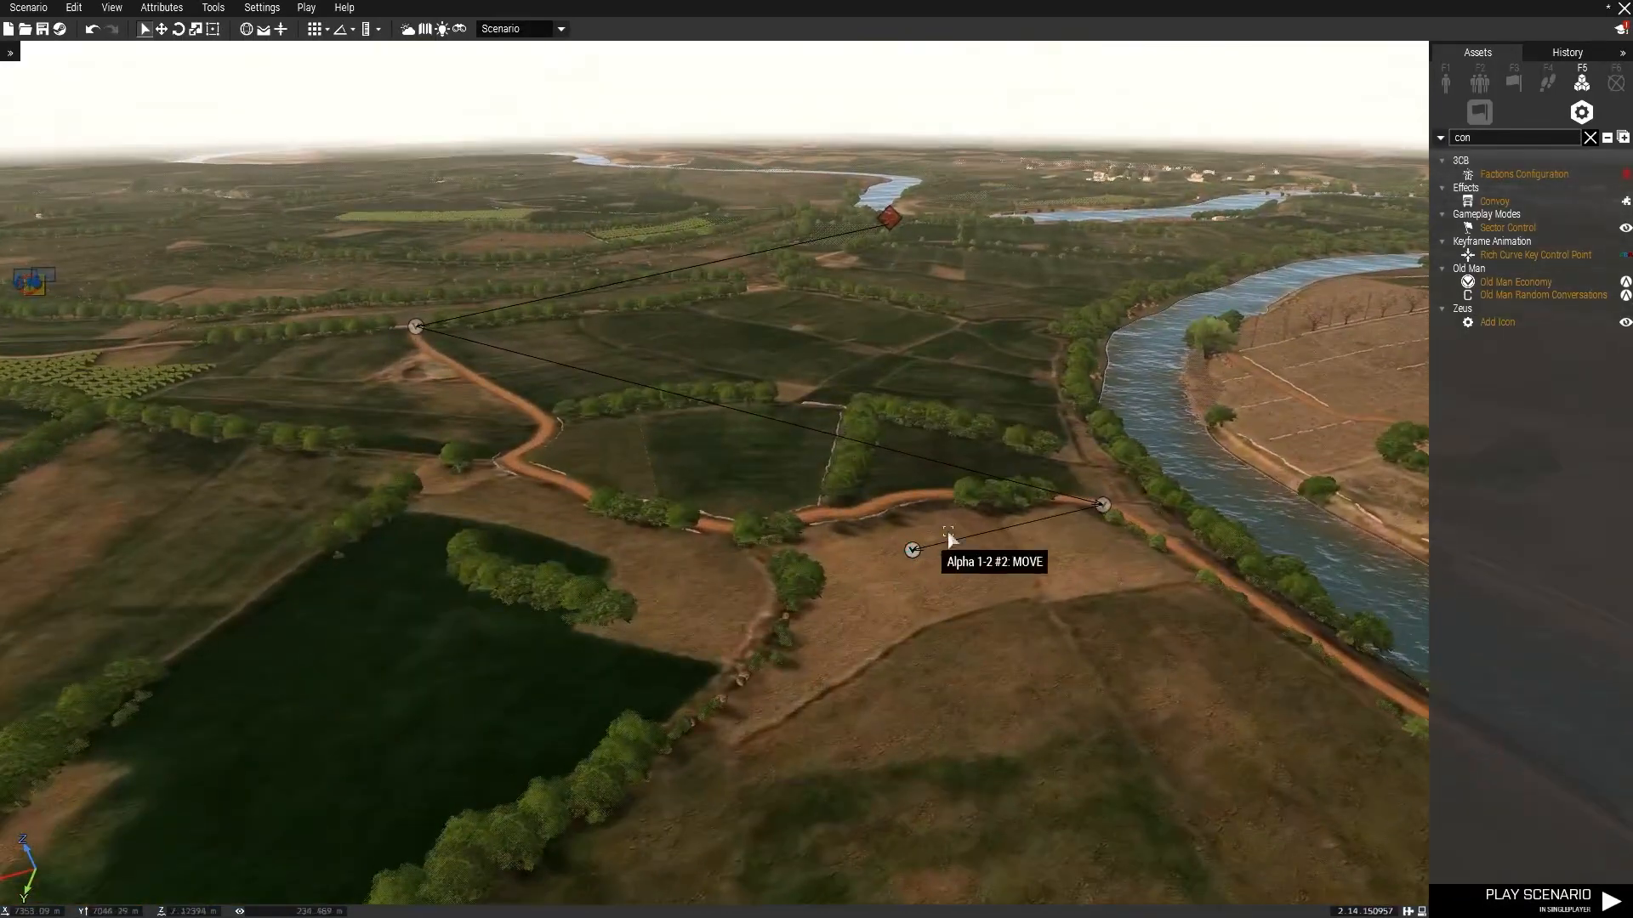
{"action": "key", "text": "a"}
{"action": "left_click_drag", "start_coordinate": [1096, 505], "coordinate": [521, 495]}
{"action": "key", "text": "w"}
{"action": "right_click_drag", "start_coordinate": [675, 495], "coordinate": [522, 496]}
{"action": "key", "text": "w"}
{"action": "key", "text": "a"}
{"action": "left_click_drag", "start_coordinate": [521, 496], "coordinate": [512, 576]}
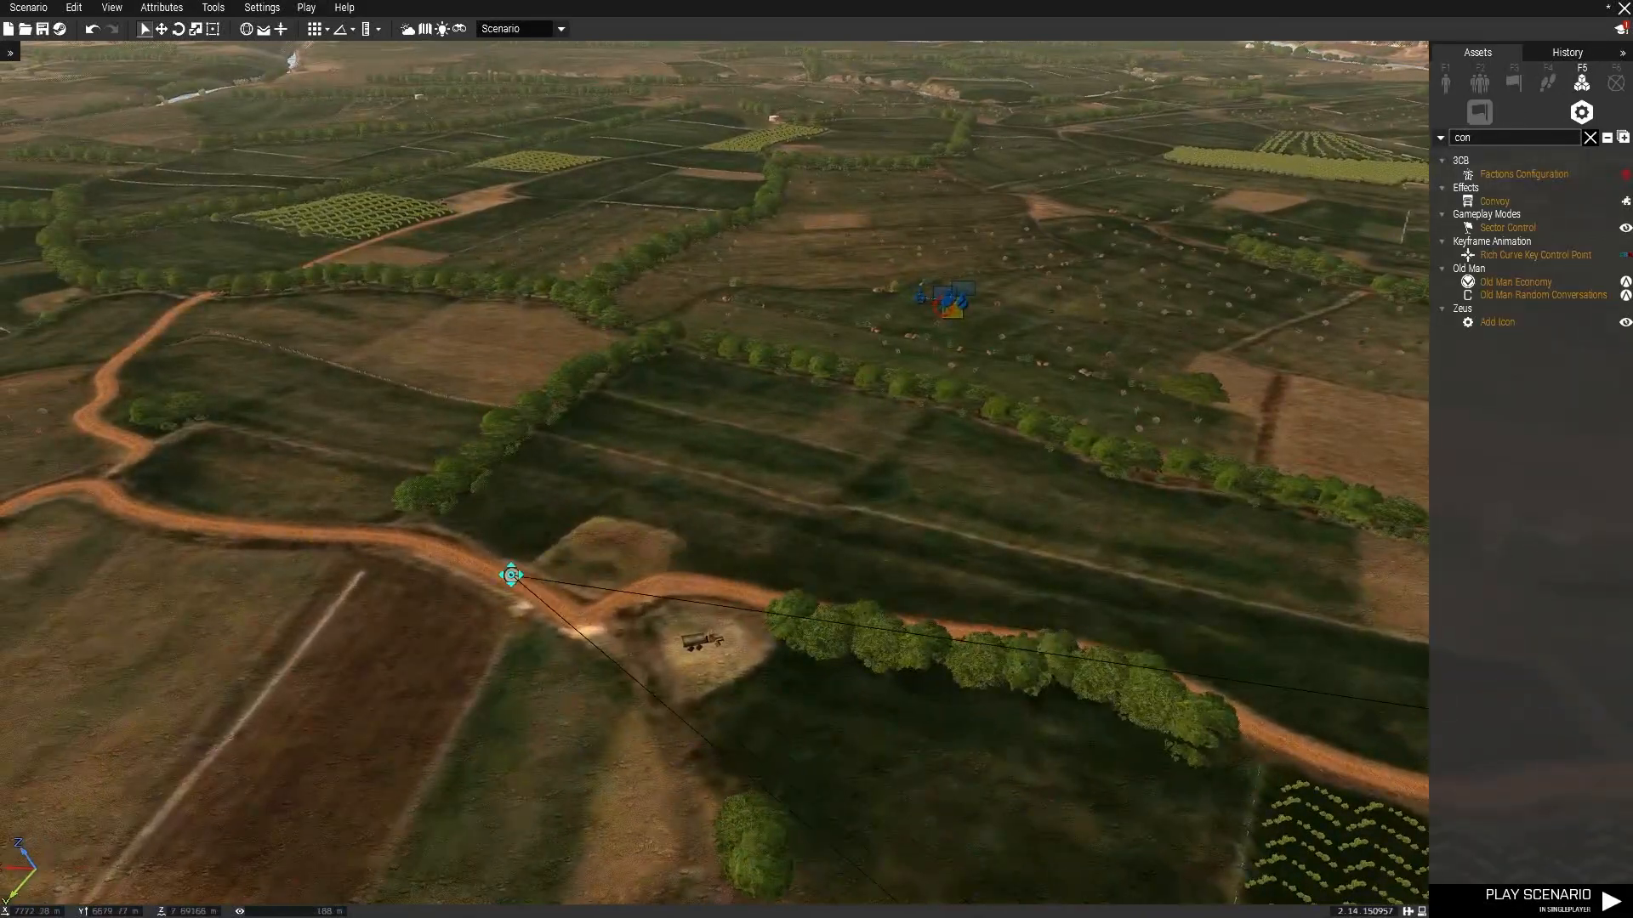
{"action": "key", "text": "a"}
{"action": "left_click_drag", "start_coordinate": [371, 541], "coordinate": [304, 314]}
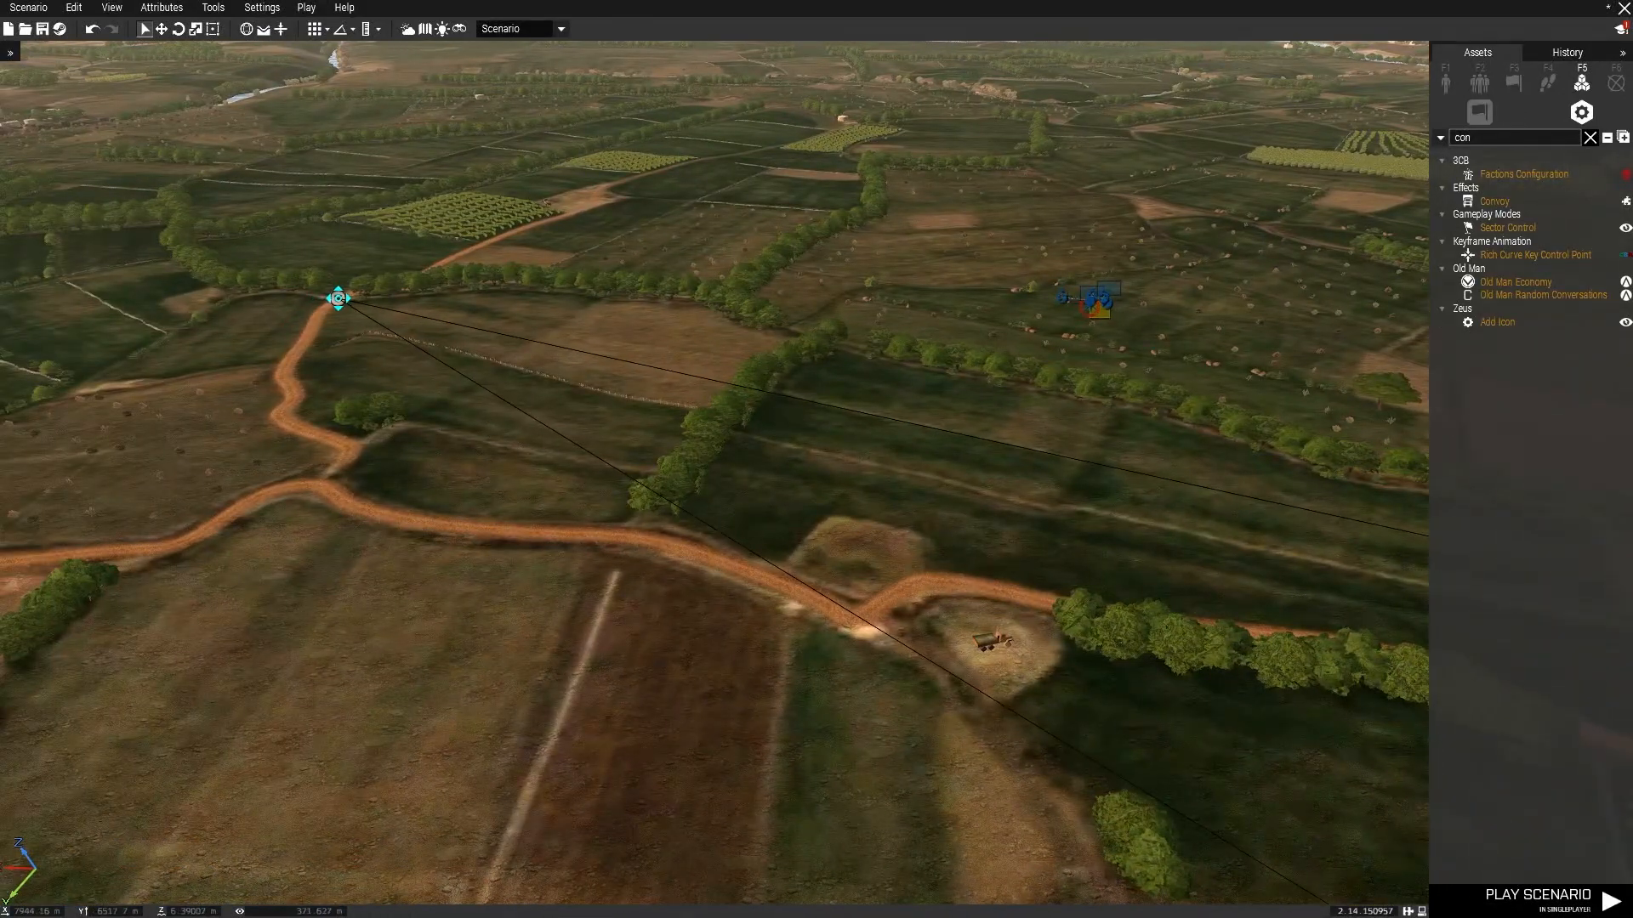
{"action": "right_click_drag", "start_coordinate": [352, 299], "coordinate": [1022, 315]}
{"action": "key", "text": "d"}
{"action": "key", "text": "w"}
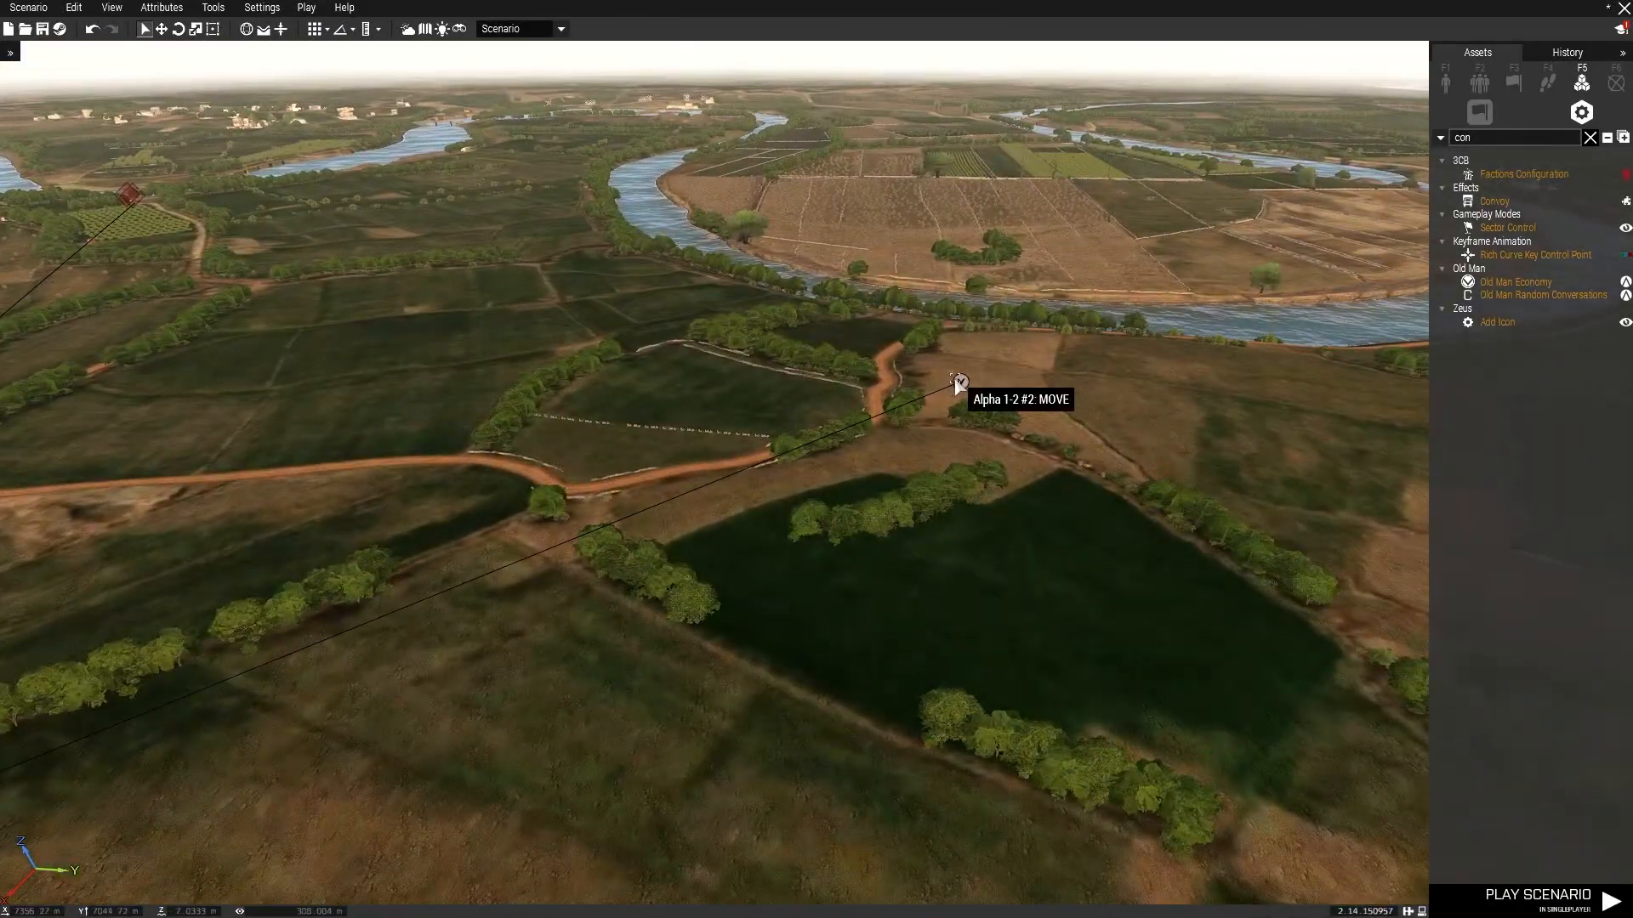
Adjust the remaining waypoints so the convoy route follows the dirt roads around the fields.
{"action": "left_click_drag", "start_coordinate": [958, 380], "coordinate": [78, 502]}
{"action": "right_click_drag", "start_coordinate": [958, 380], "coordinate": [77, 502]}
{"action": "key", "text": "w"}
{"action": "left_click_drag", "start_coordinate": [77, 502], "coordinate": [613, 464]}
{"action": "key", "text": "w"}
{"action": "right_click_drag", "start_coordinate": [613, 463], "coordinate": [651, 414]}
{"action": "key", "text": "w"}
{"action": "key", "text": "w"}
{"action": "key", "text": "a"}
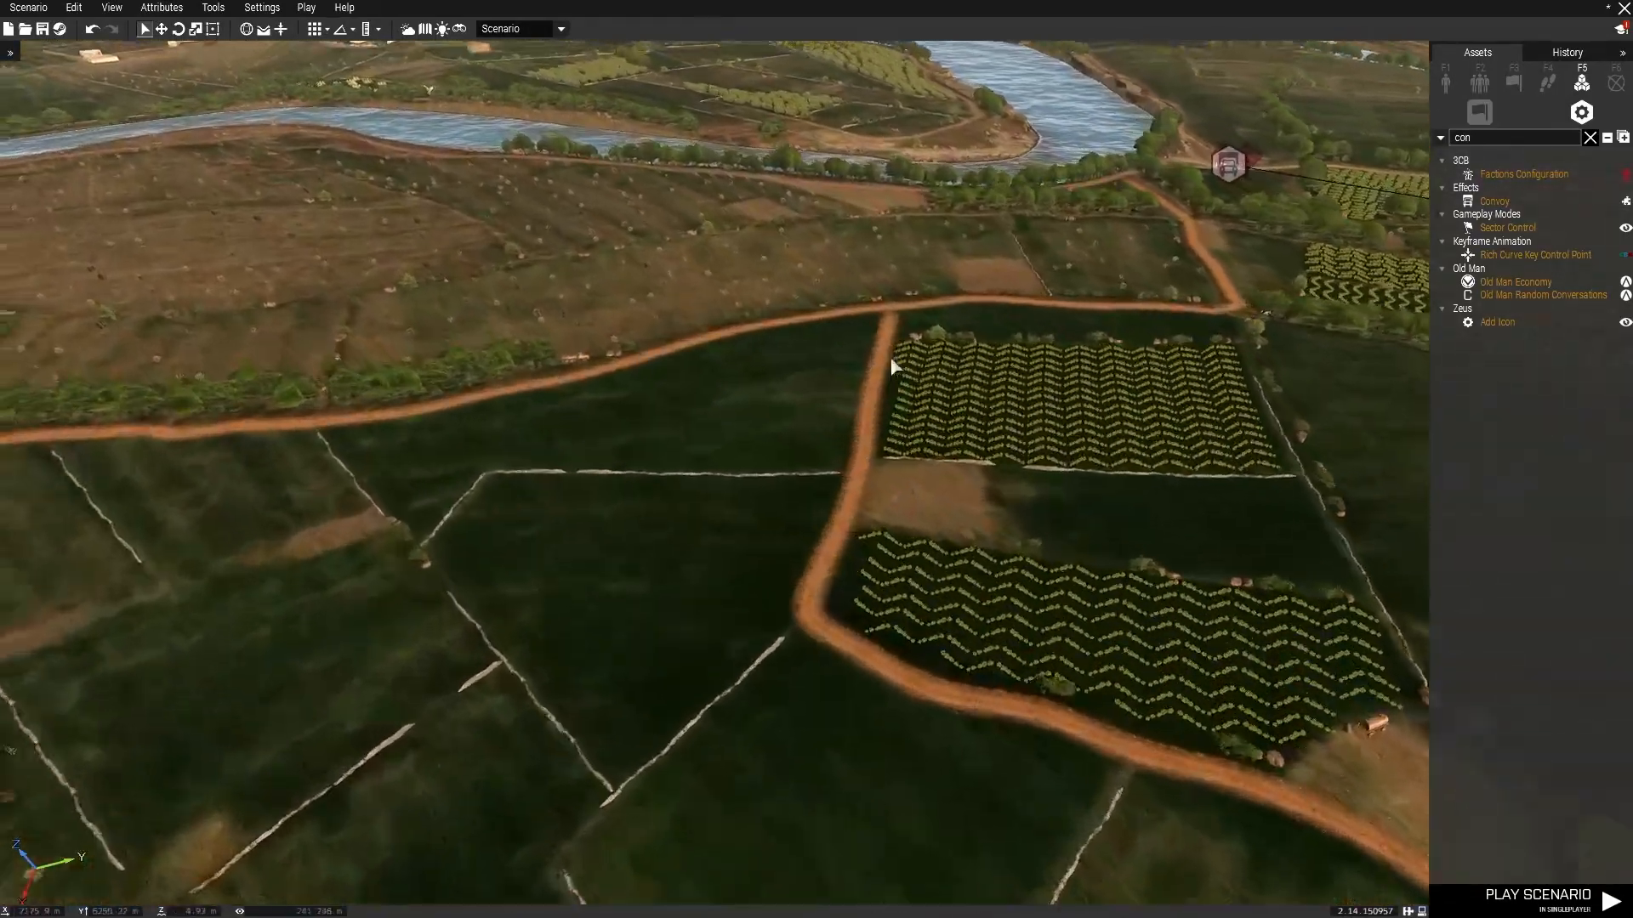
{"action": "key", "text": "w"}
{"action": "right_click_drag", "start_coordinate": [908, 455], "coordinate": [959, 491]}
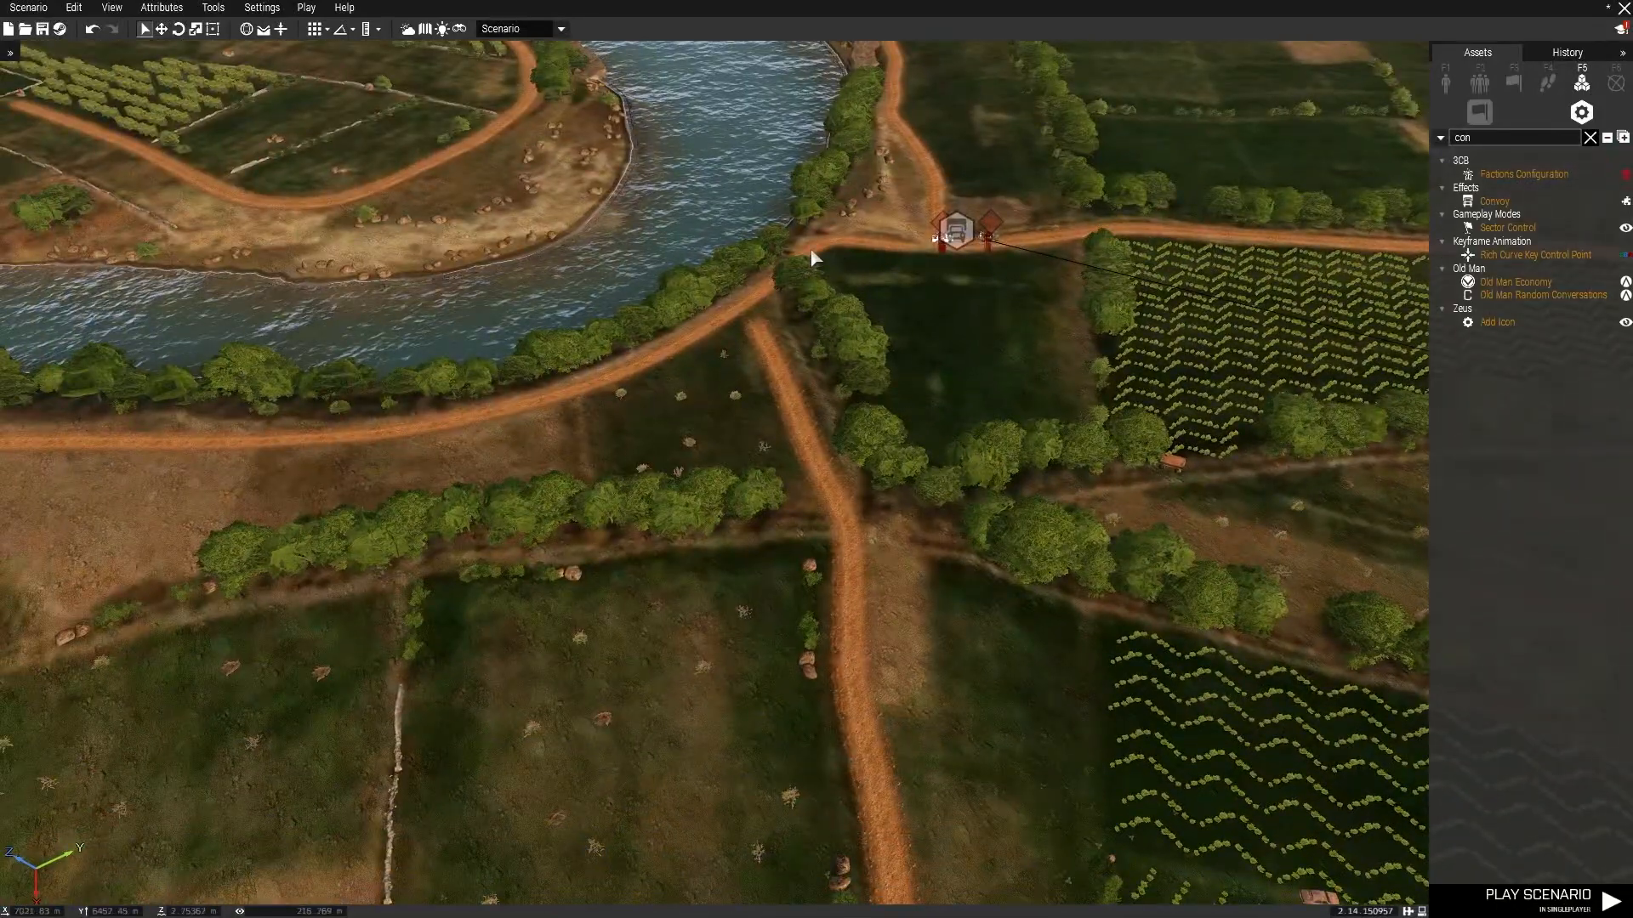
{"action": "right_click_drag", "start_coordinate": [803, 272], "coordinate": [999, 489]}
{"action": "right_click_drag", "start_coordinate": [966, 407], "coordinate": [1010, 345]}
{"action": "key", "text": "a"}
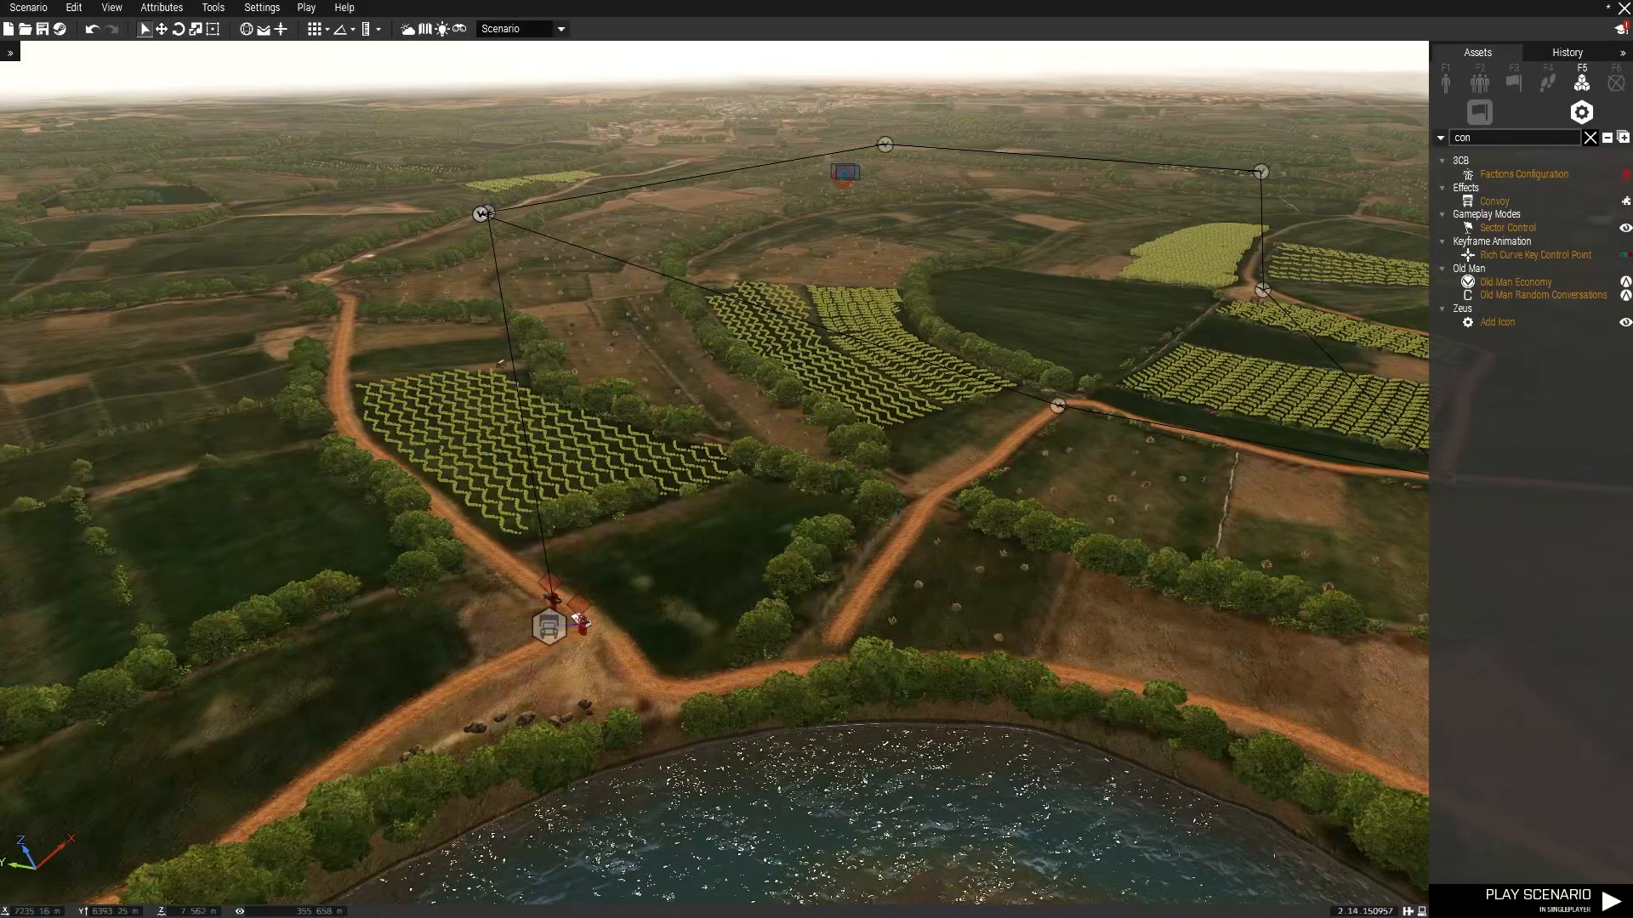
Zoom in to inspect where the route's final waypoint sits near the vehicles.
{"action": "scroll", "coordinate": [937, 479], "scroll_direction": "up", "scroll_amount": 5}
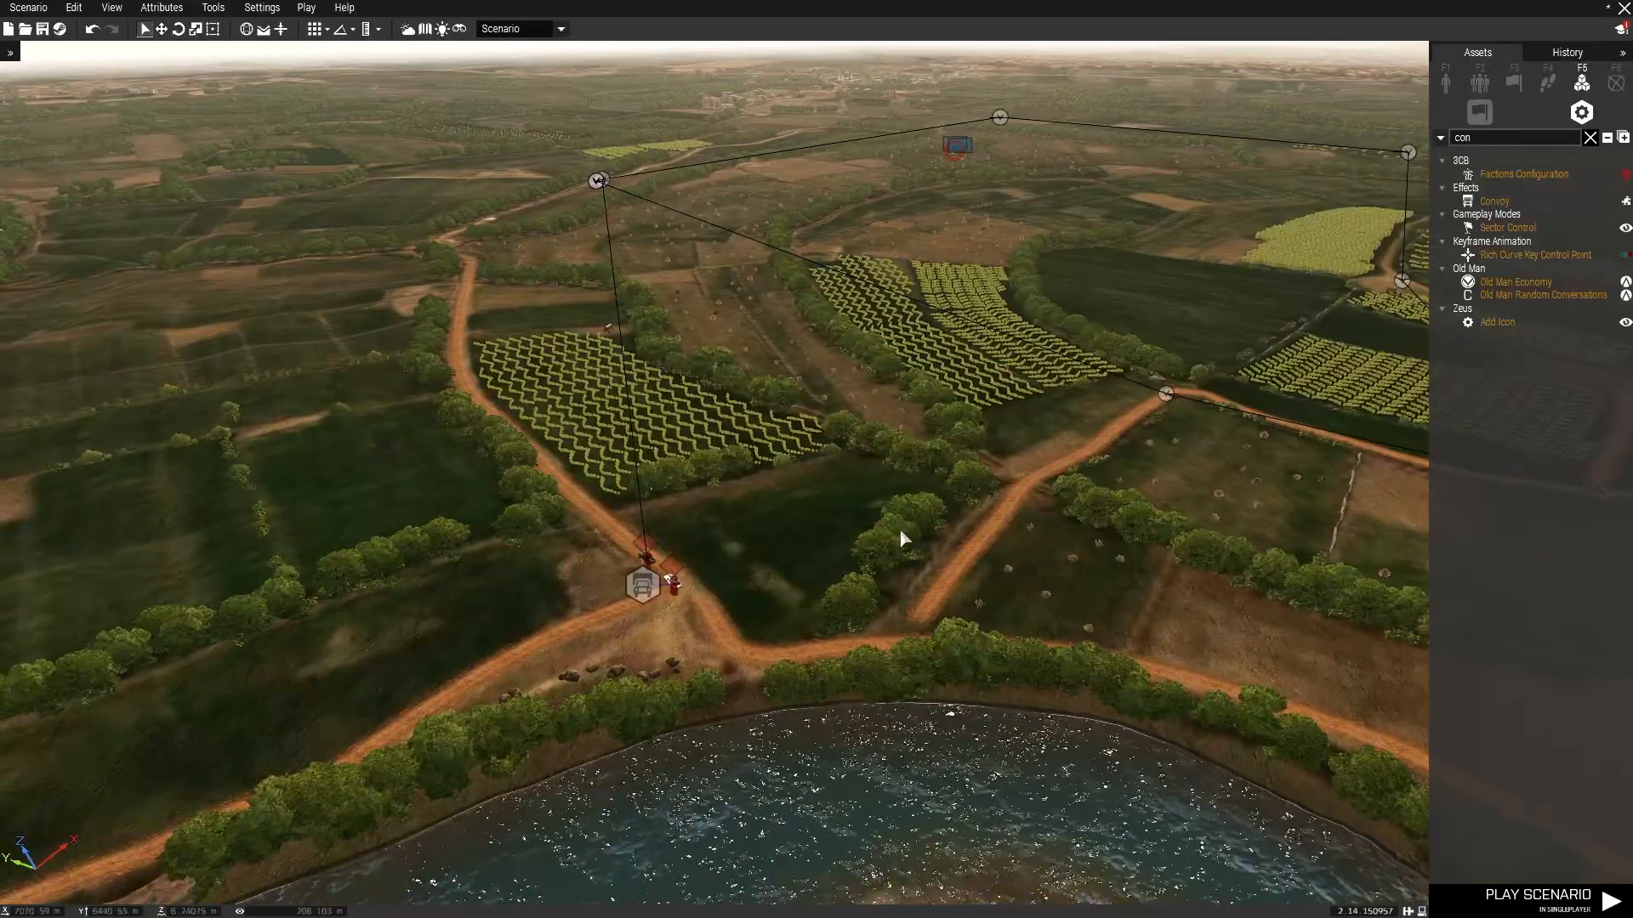
{"action": "scroll", "coordinate": [825, 359], "scroll_direction": "up", "scroll_amount": 10}
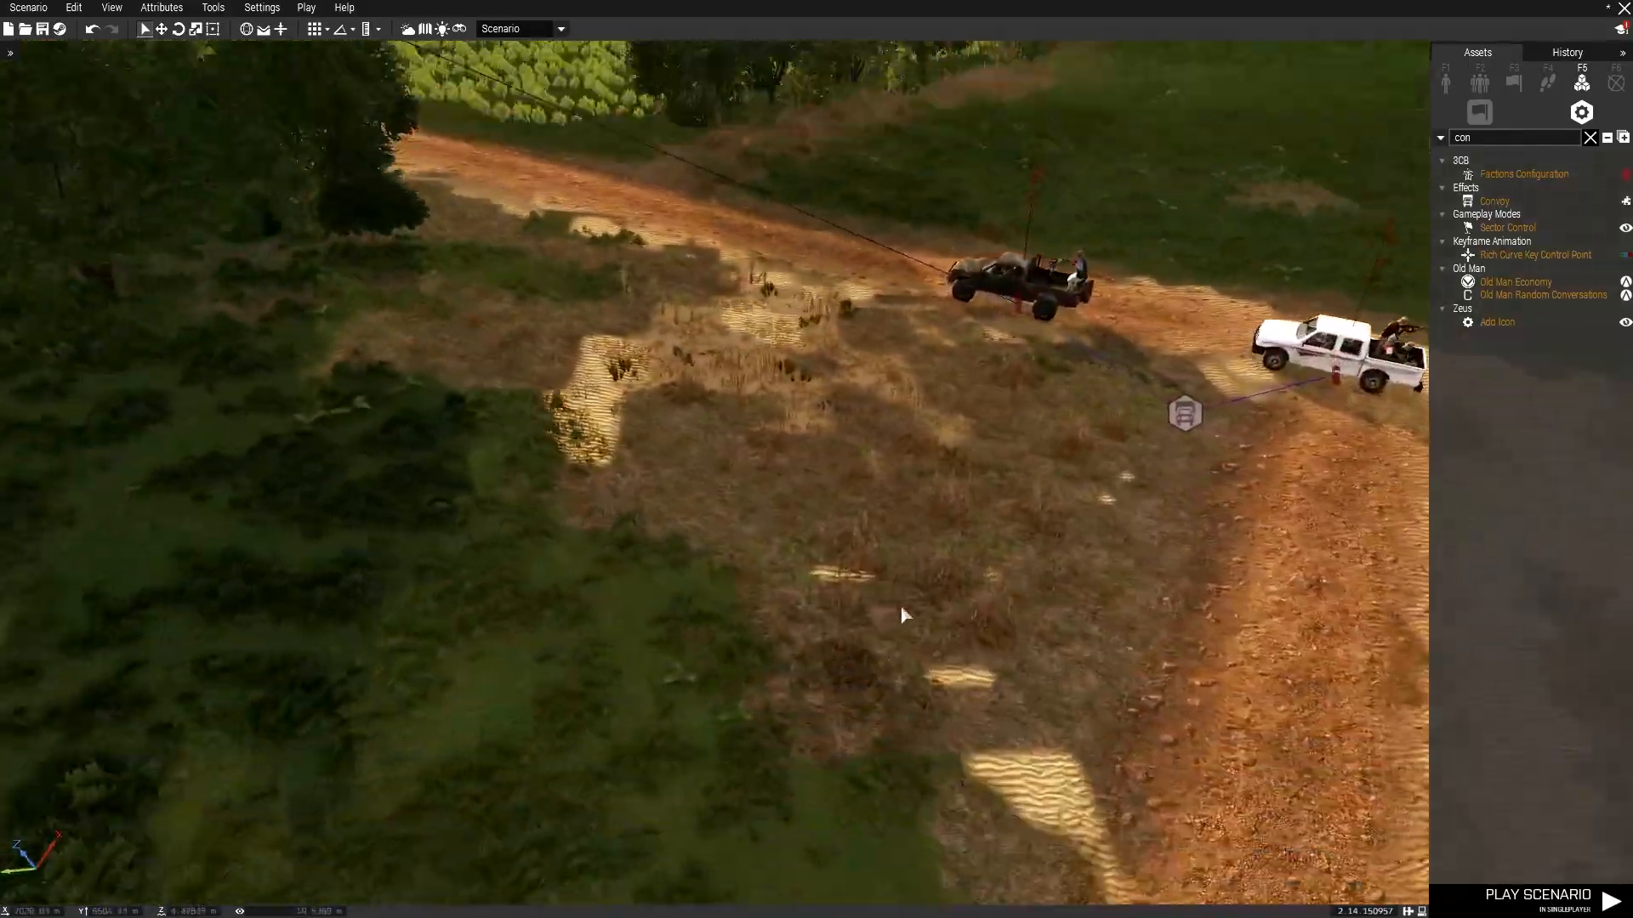
{"action": "right_click_drag", "start_coordinate": [900, 604], "coordinate": [926, 437]}
{"action": "scroll", "coordinate": [941, 368], "scroll_direction": "down", "scroll_amount": 10}
{"action": "scroll", "coordinate": [926, 437], "scroll_direction": "up", "scroll_amount": 10}
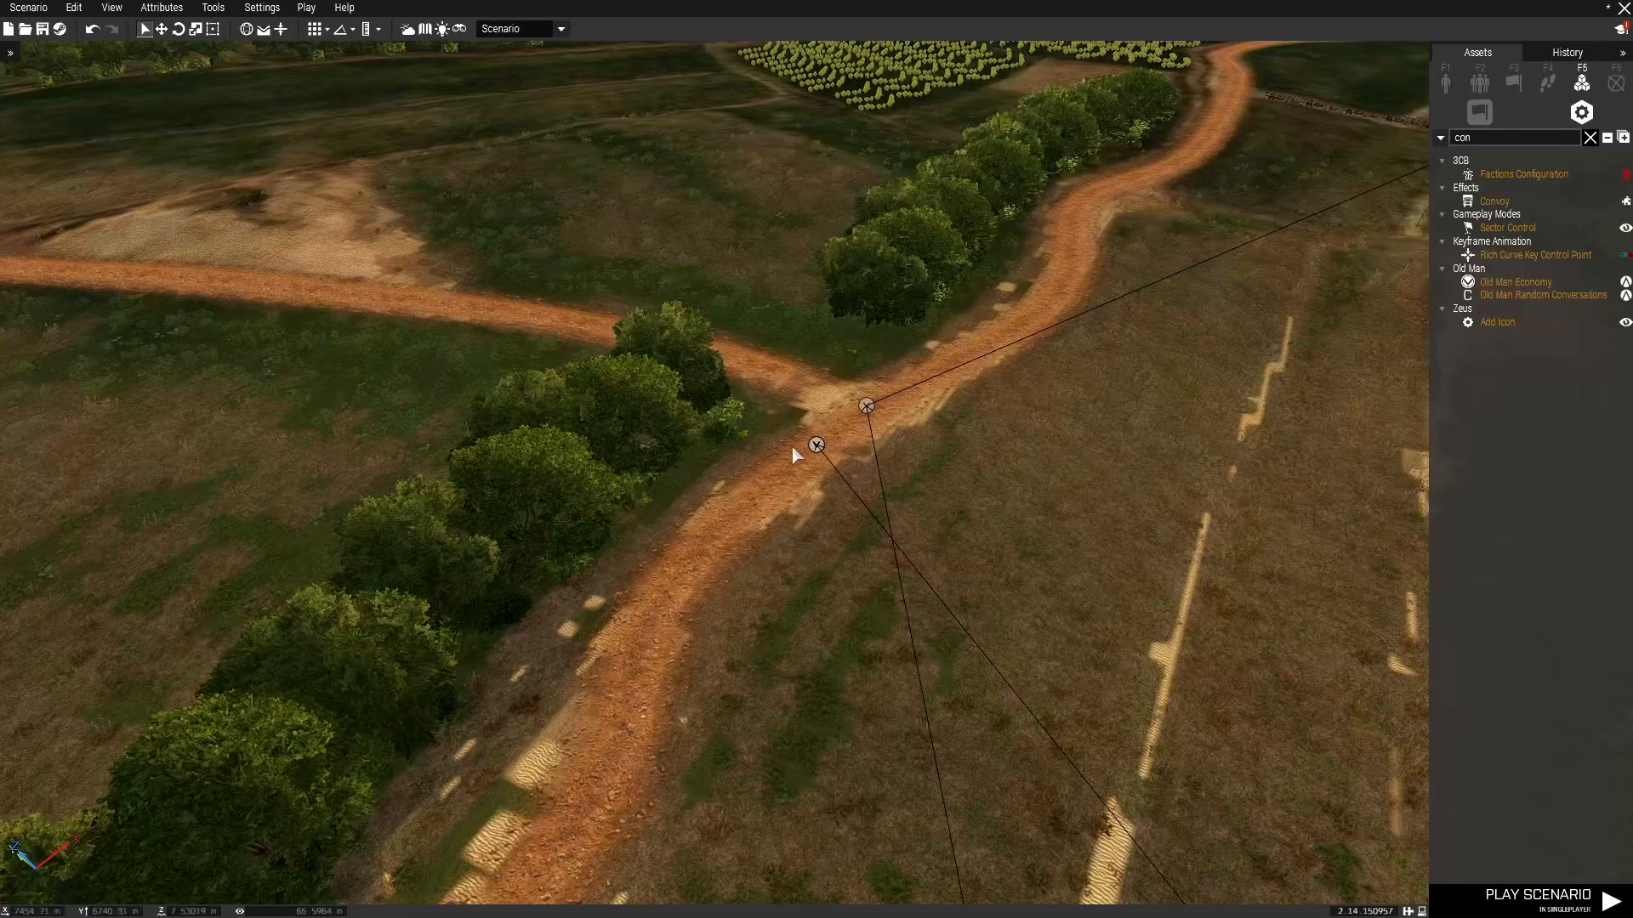
Set the final waypoint's type to CYCLE.
{"action": "double_click", "coordinate": [818, 445]}
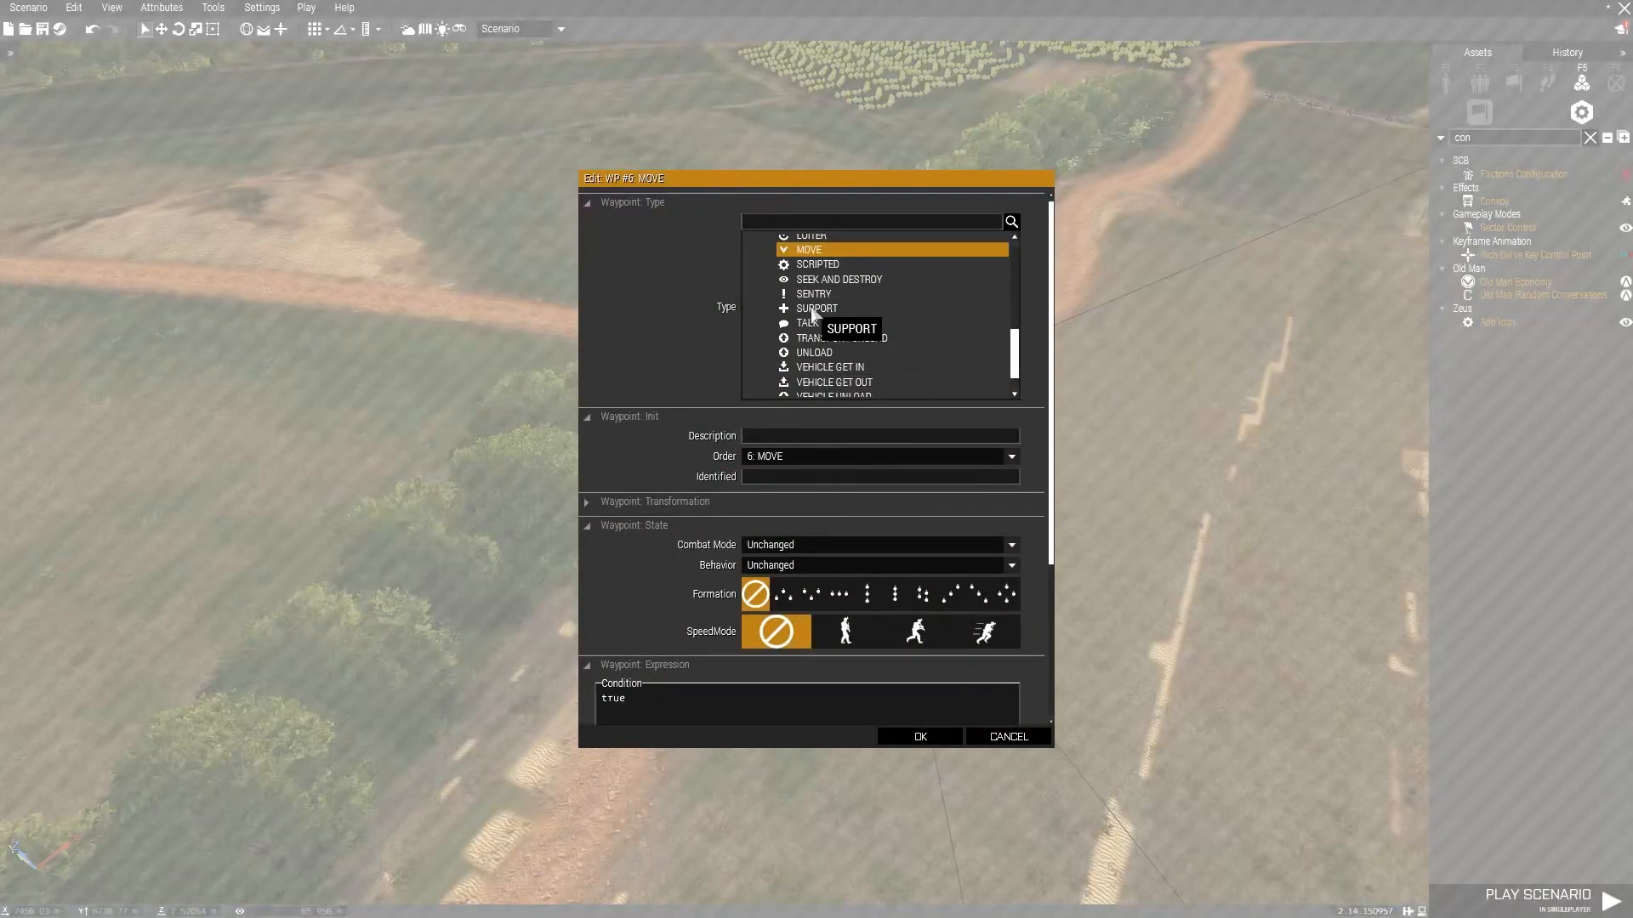
{"action": "scroll", "coordinate": [810, 302], "scroll_direction": "up", "scroll_amount": 2}
{"action": "scroll", "coordinate": [821, 285], "scroll_direction": "up", "scroll_amount": 3}
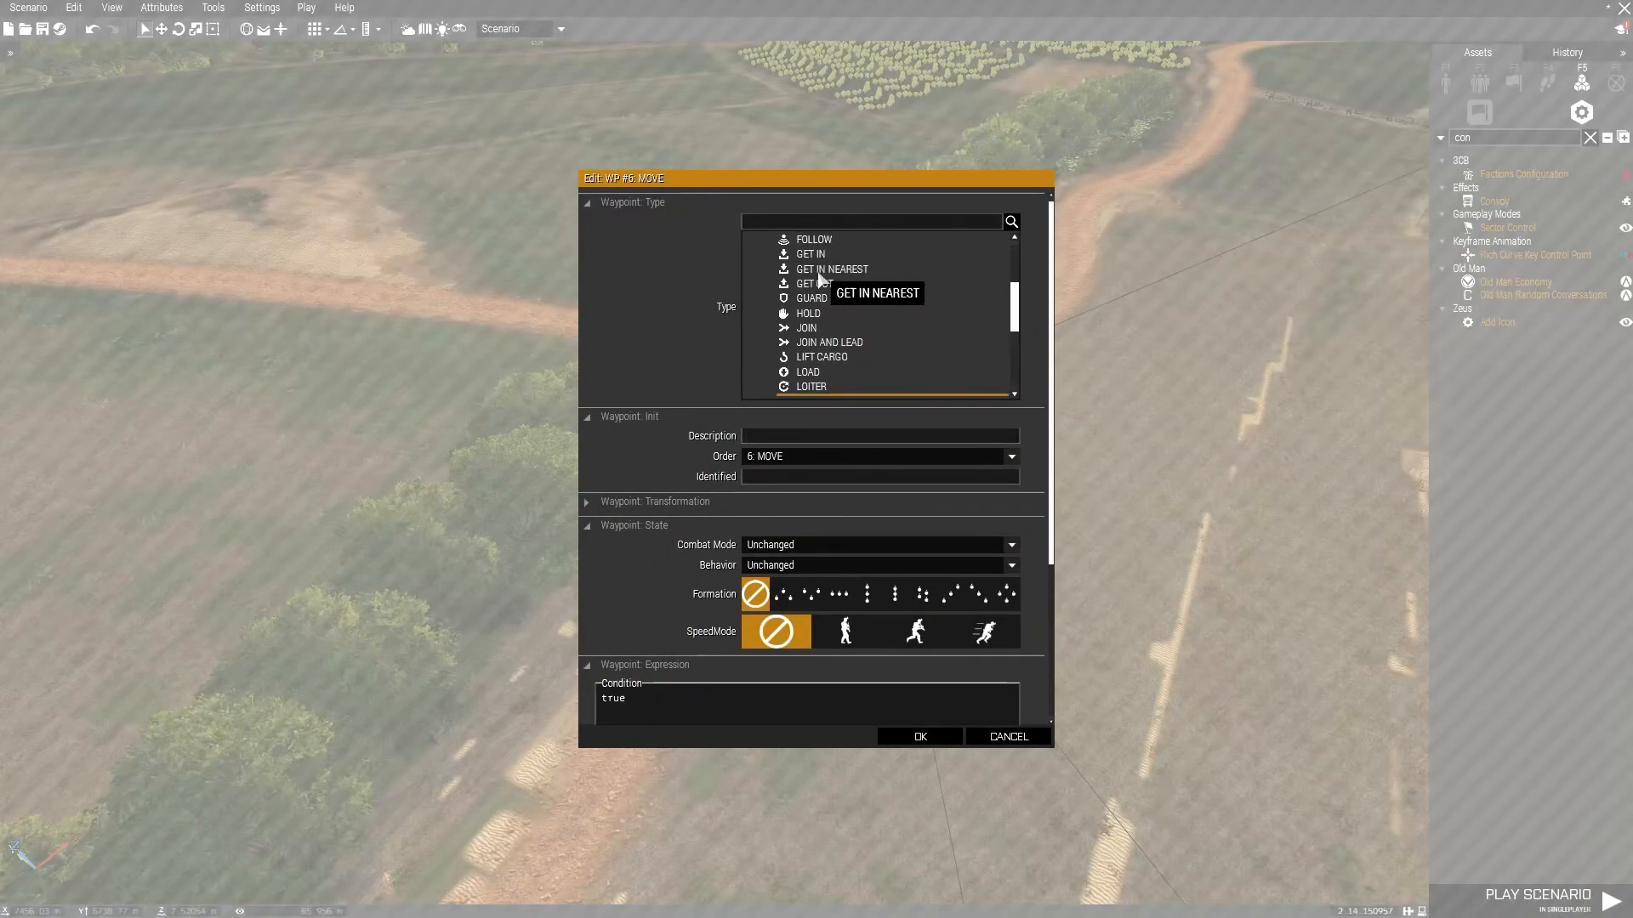
{"action": "scroll", "coordinate": [825, 351], "scroll_direction": "up", "scroll_amount": 1}
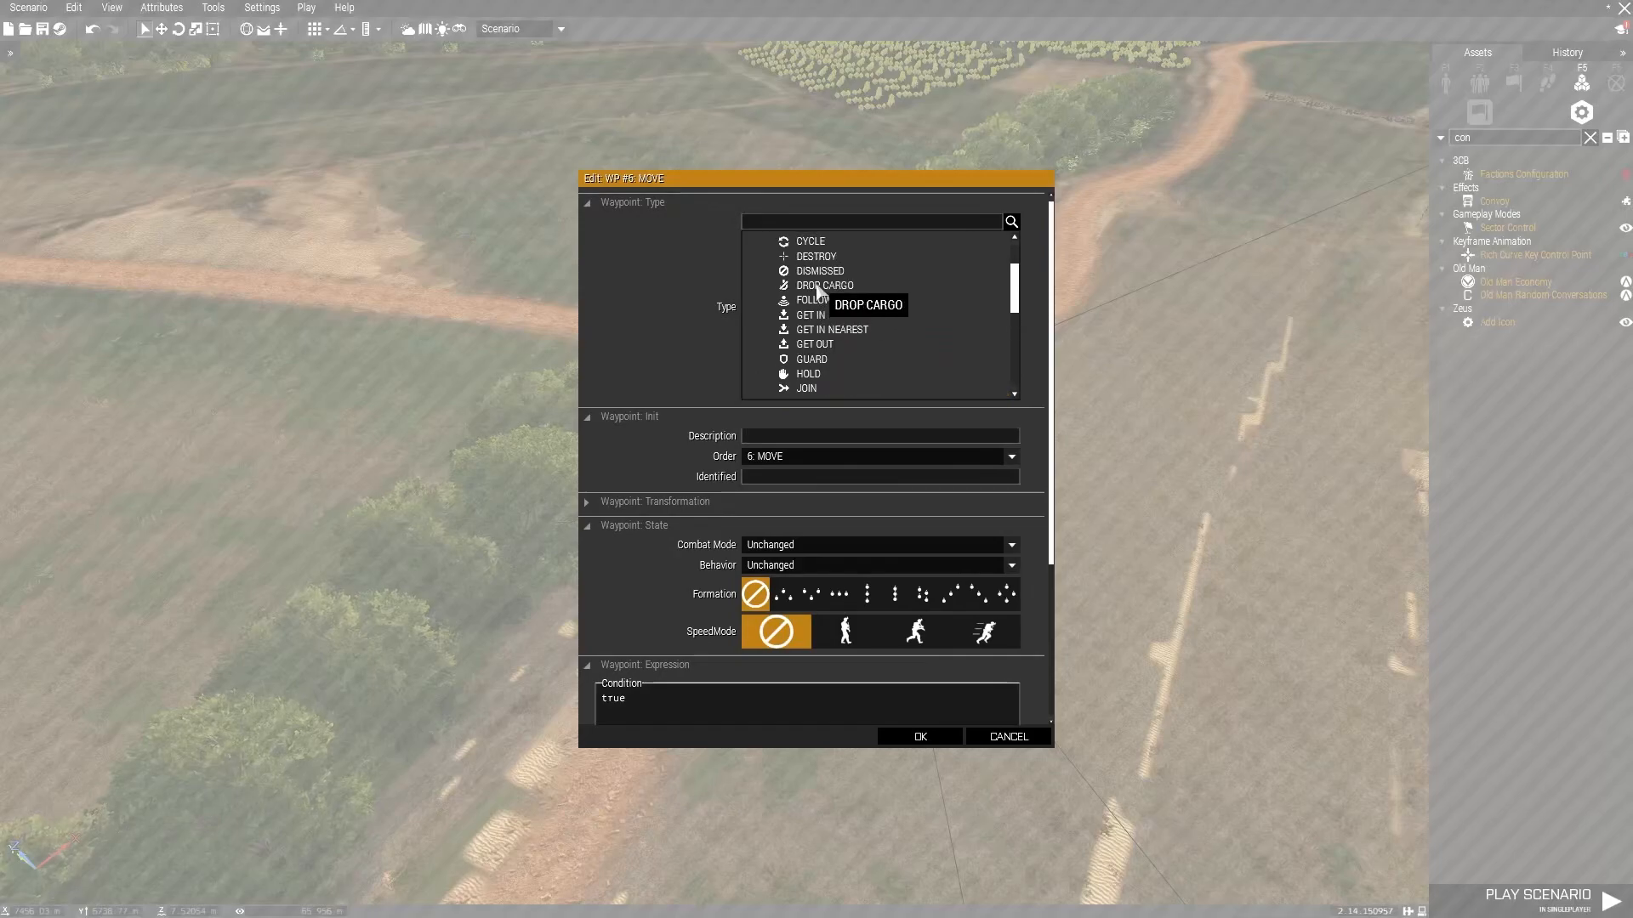
{"action": "scroll", "coordinate": [820, 257], "scroll_direction": "up", "scroll_amount": 1}
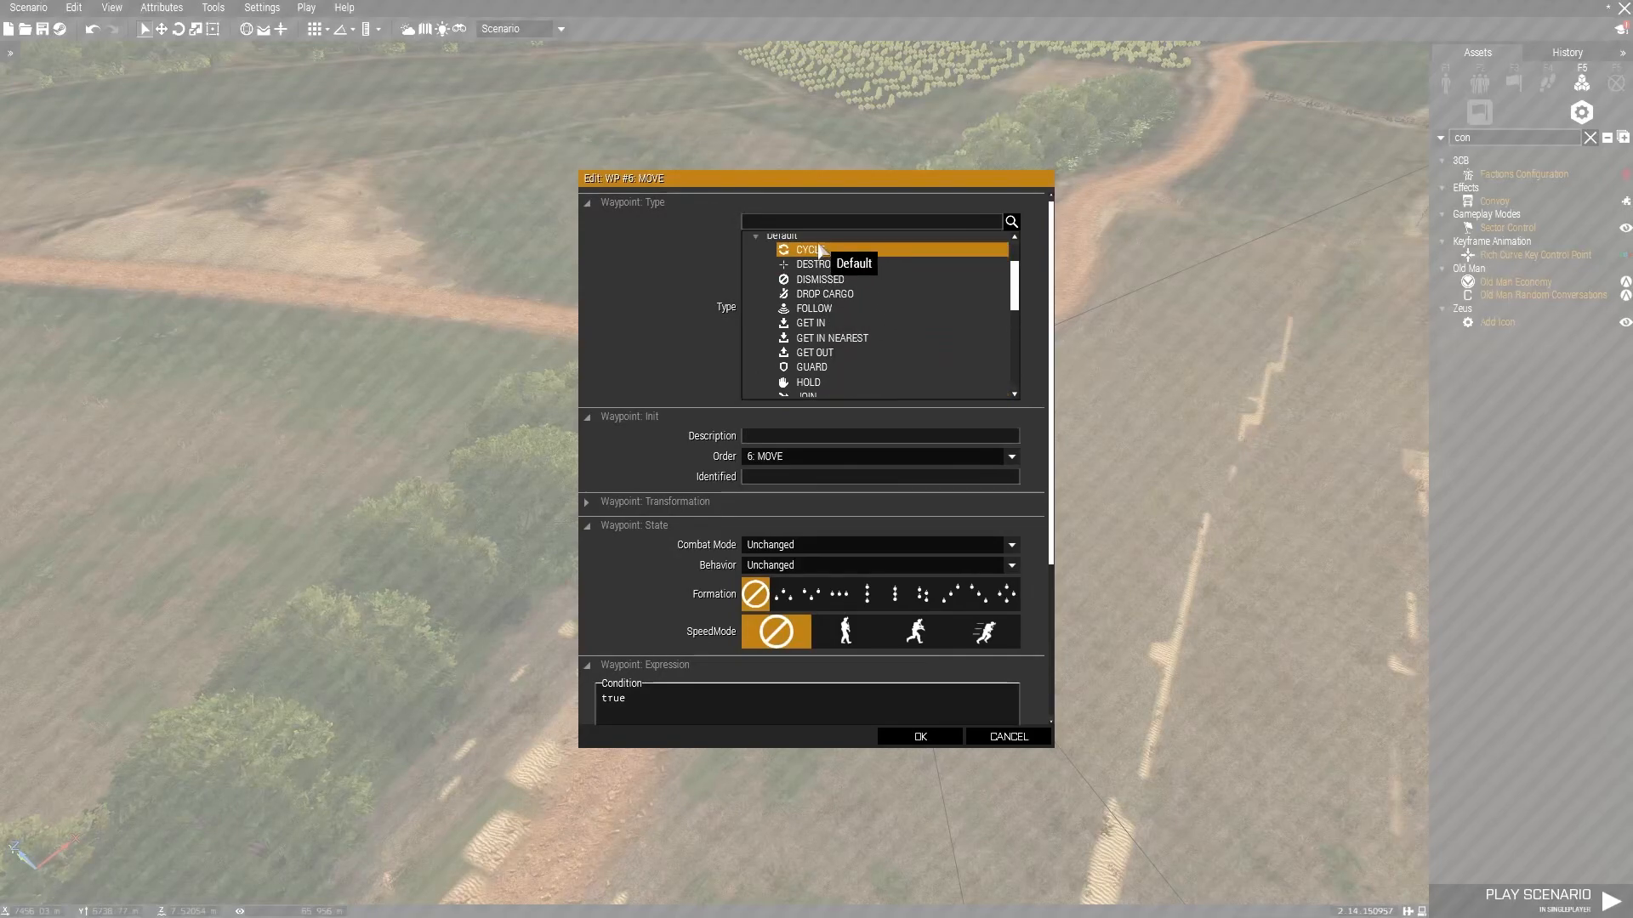
{"action": "left_click", "coordinate": [901, 737]}
{"action": "right_click_drag", "start_coordinate": [1031, 460], "coordinate": [634, 376]}
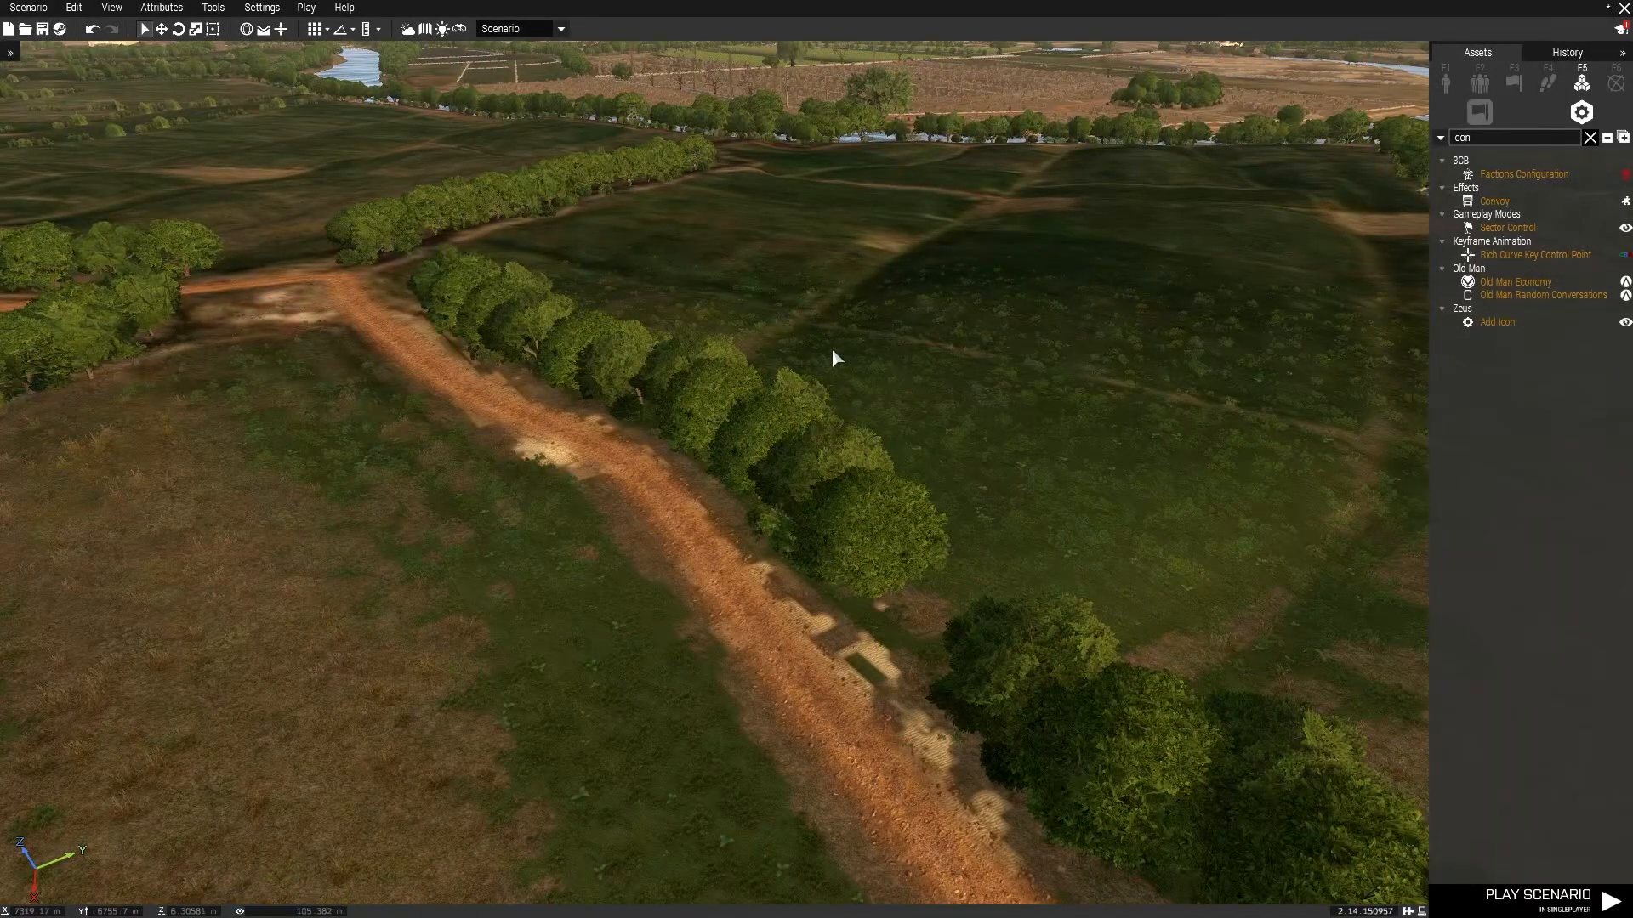
Save the scenario into the MPMissions folder under the name HVT mission.
{"action": "key", "text": "ctrl+s"}
{"action": "left_click", "coordinate": [658, 443]}
{"action": "left_click", "coordinate": [568, 216]}
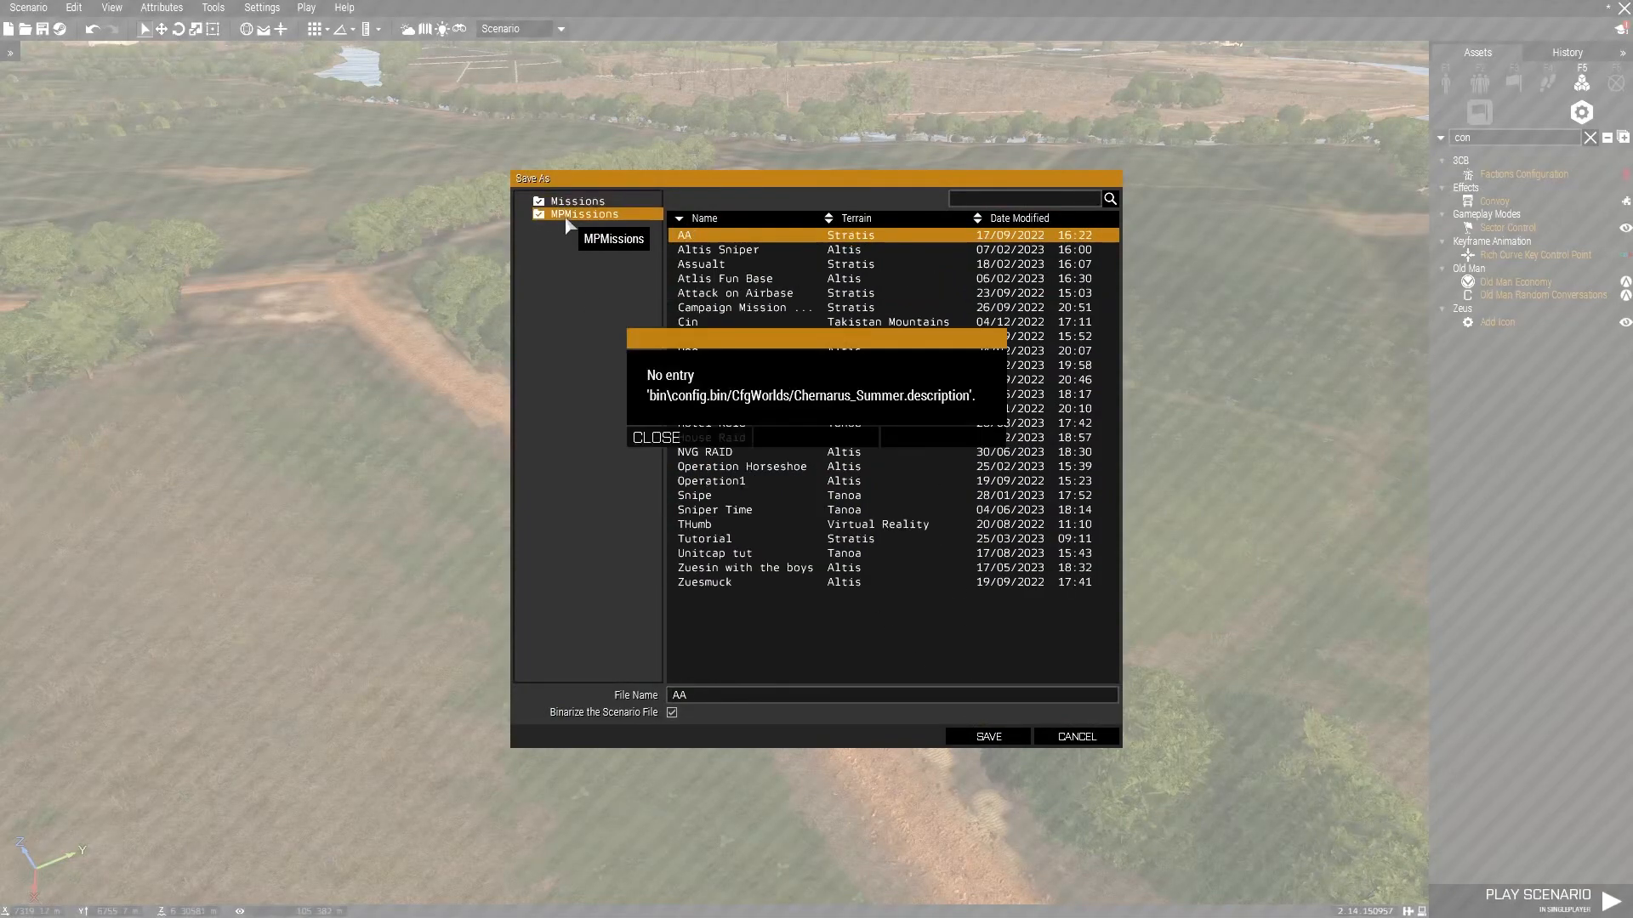
{"action": "left_click", "coordinate": [745, 440]}
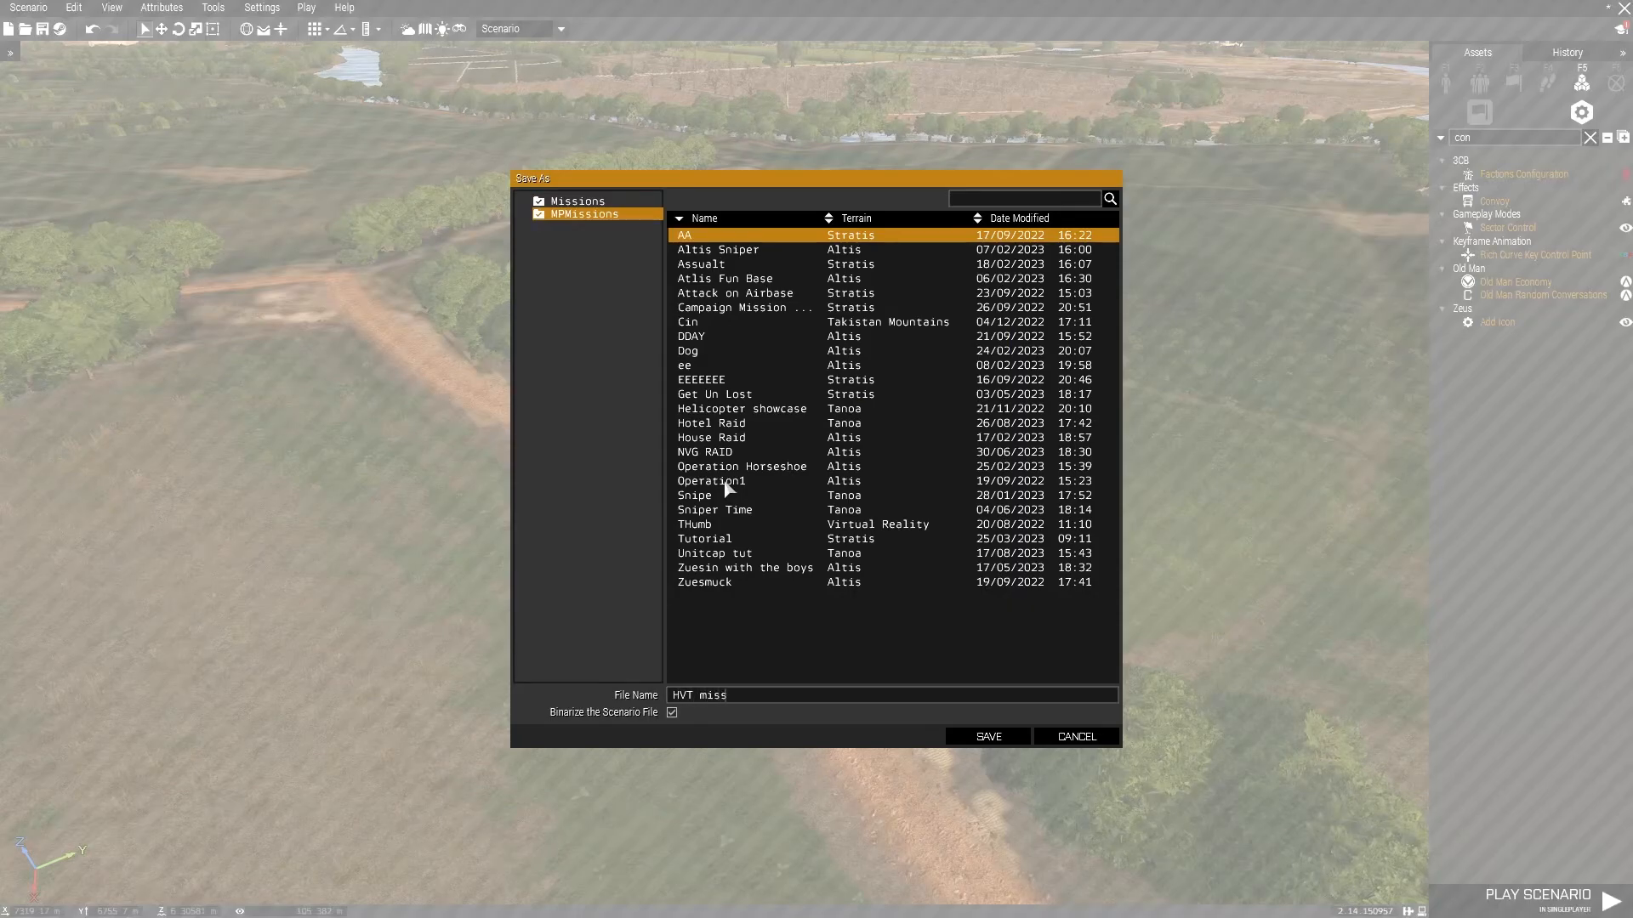
{"action": "key", "text": "BackSpace"}
{"action": "left_click", "coordinate": [979, 742]}
Reposition the Hilux DShKM and the white pickup along the dirt road beside the convoy module.
{"action": "right_click_drag", "start_coordinate": [983, 599], "coordinate": [417, 365]}
{"action": "key", "text": "w"}
{"action": "key", "text": "w"}
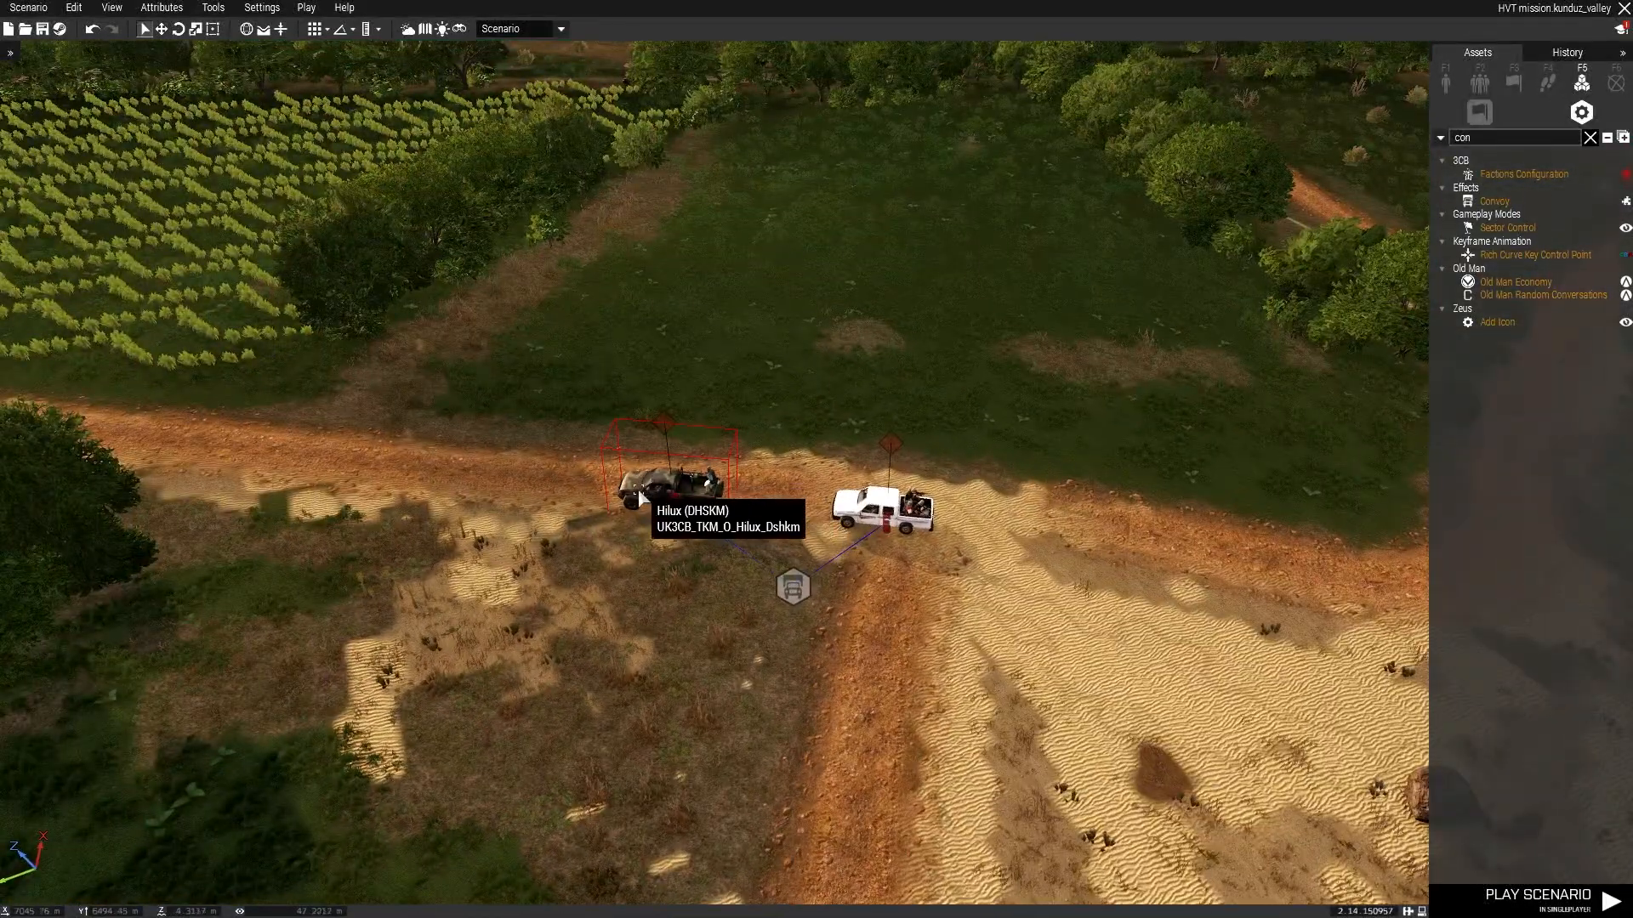
{"action": "left_click_drag", "start_coordinate": [640, 493], "coordinate": [486, 457]}
{"action": "left_click_drag", "start_coordinate": [857, 510], "coordinate": [886, 492]}
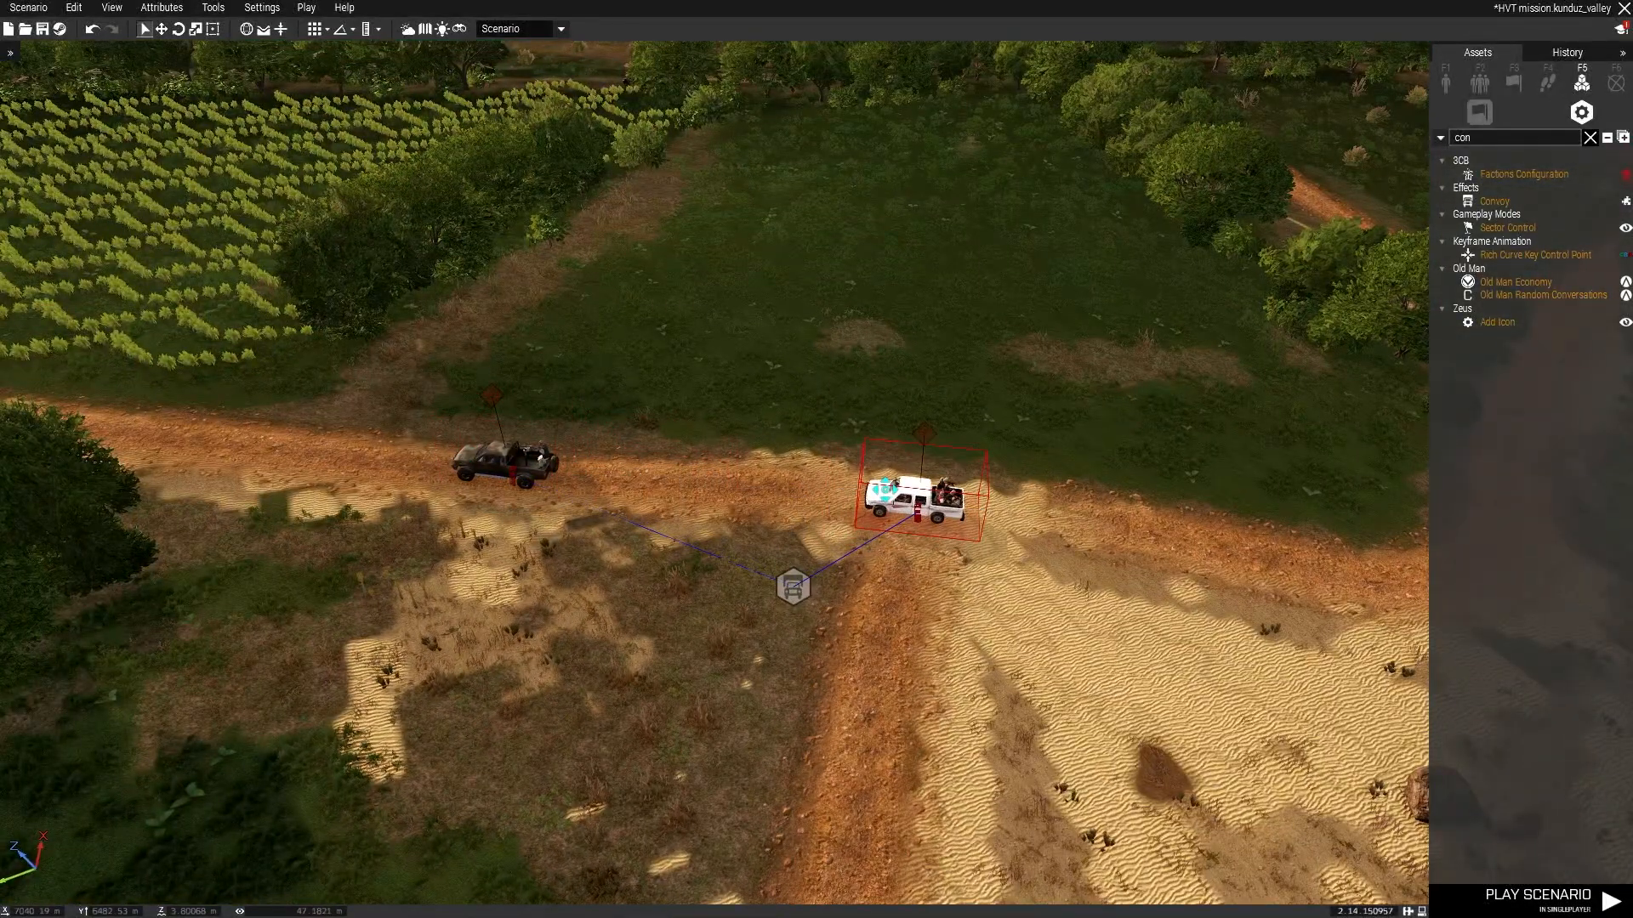
Set the convoy module's separation to 20, speed mode to Normal and behaviour to Aware.
{"action": "double_click", "coordinate": [805, 596]}
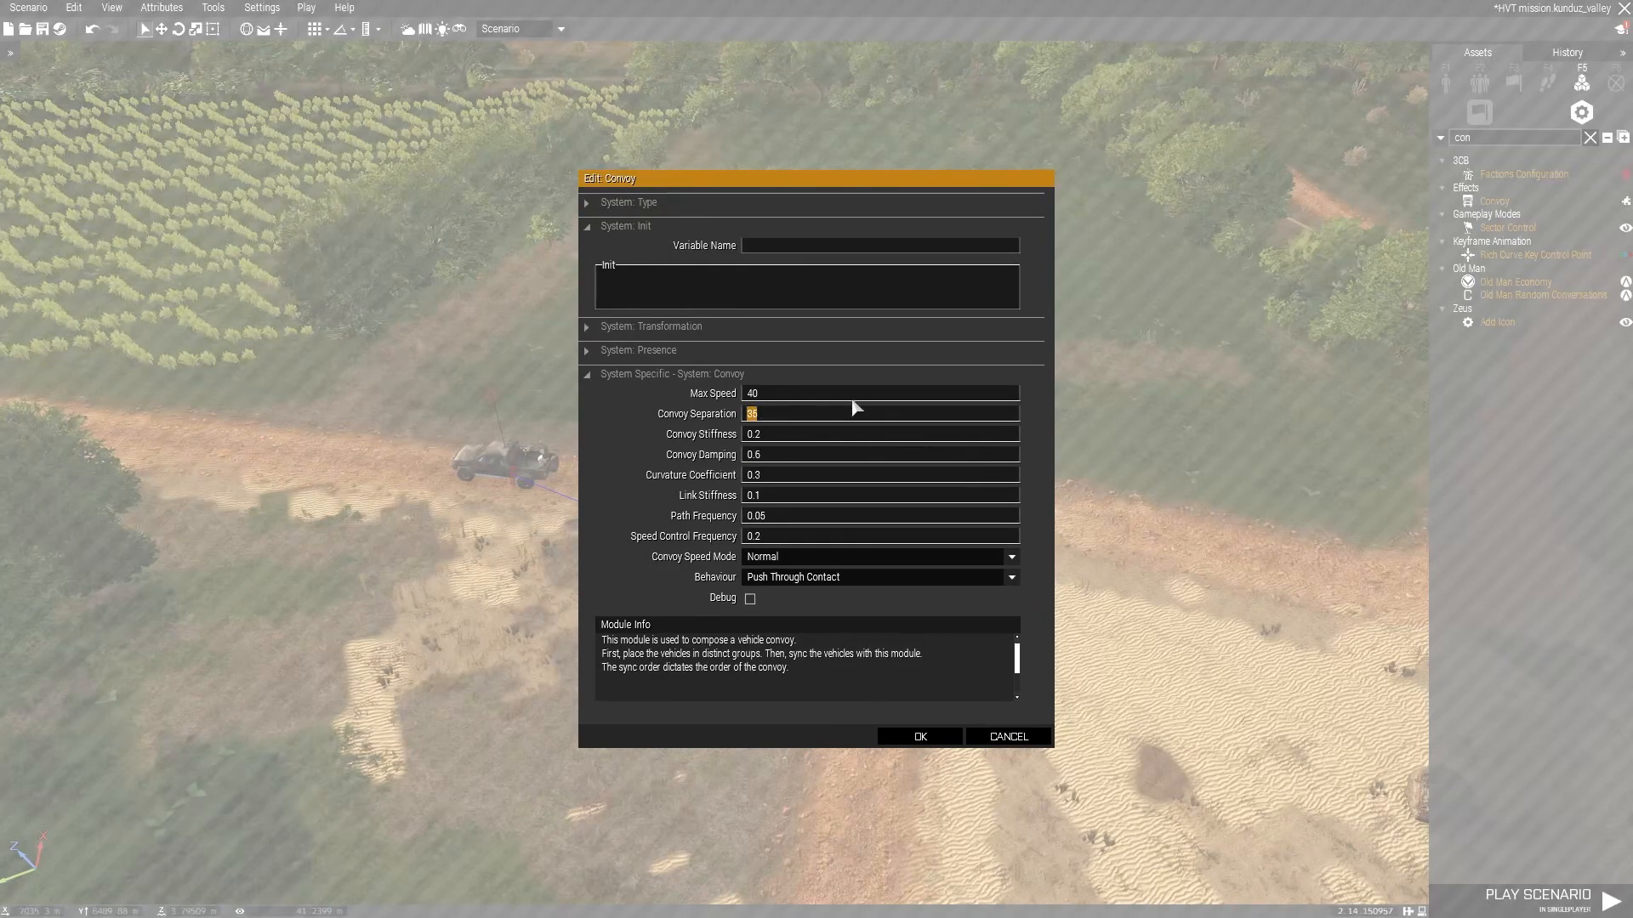
{"action": "type", "text": "0"}
{"action": "left_click", "coordinate": [787, 558]}
{"action": "left_click", "coordinate": [783, 572]}
{"action": "left_click", "coordinate": [795, 577]}
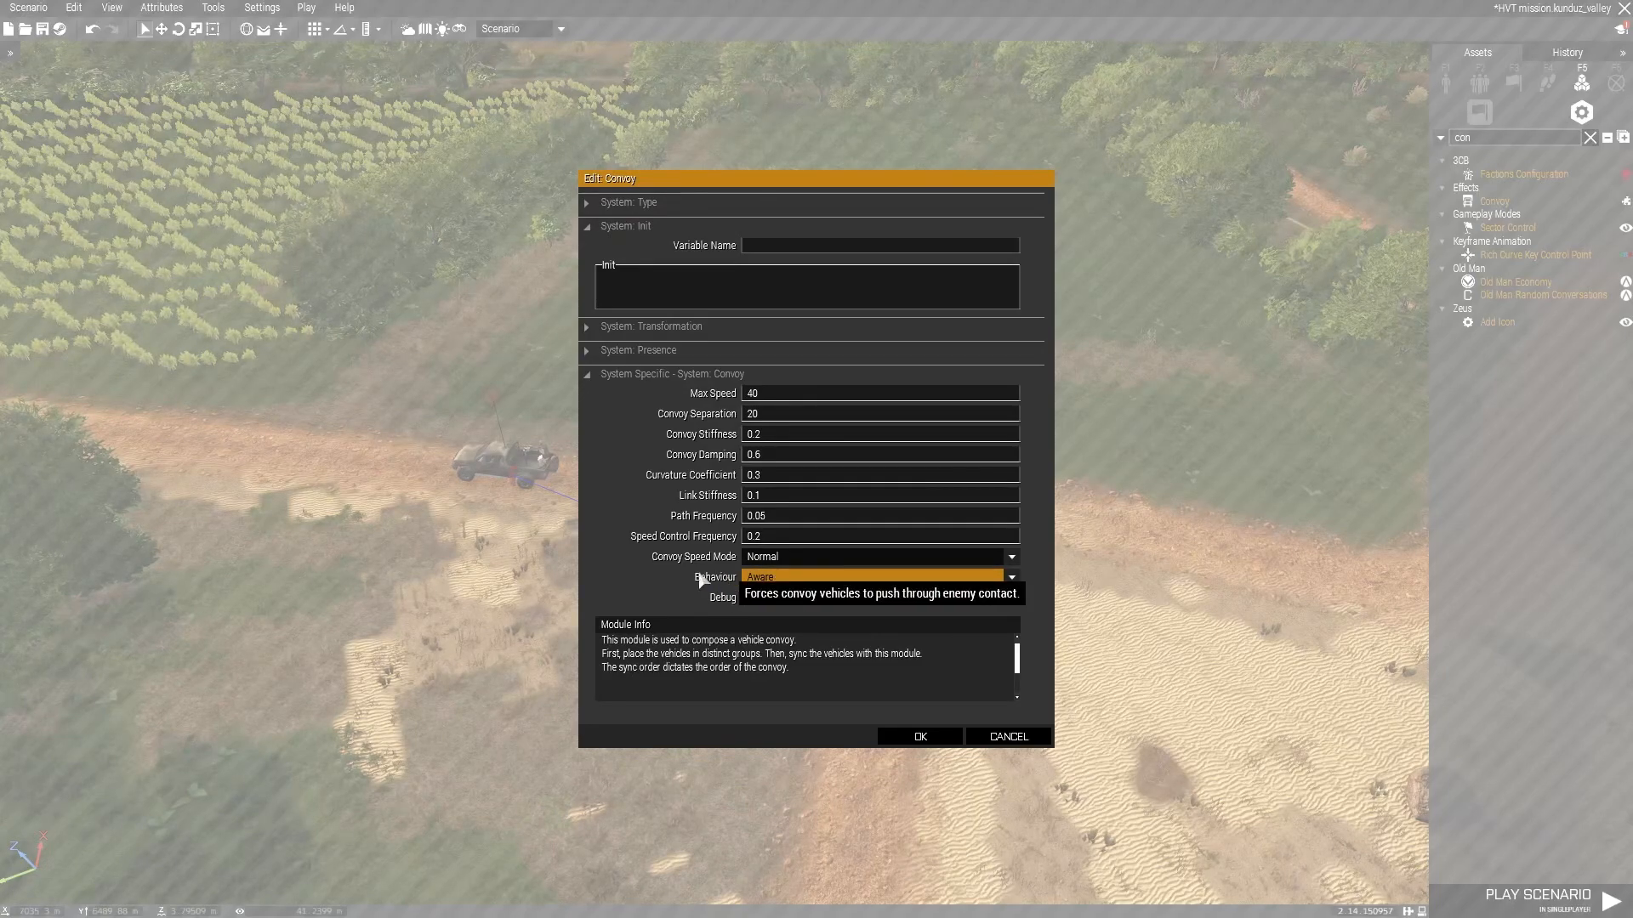
{"action": "left_click", "coordinate": [788, 562]}
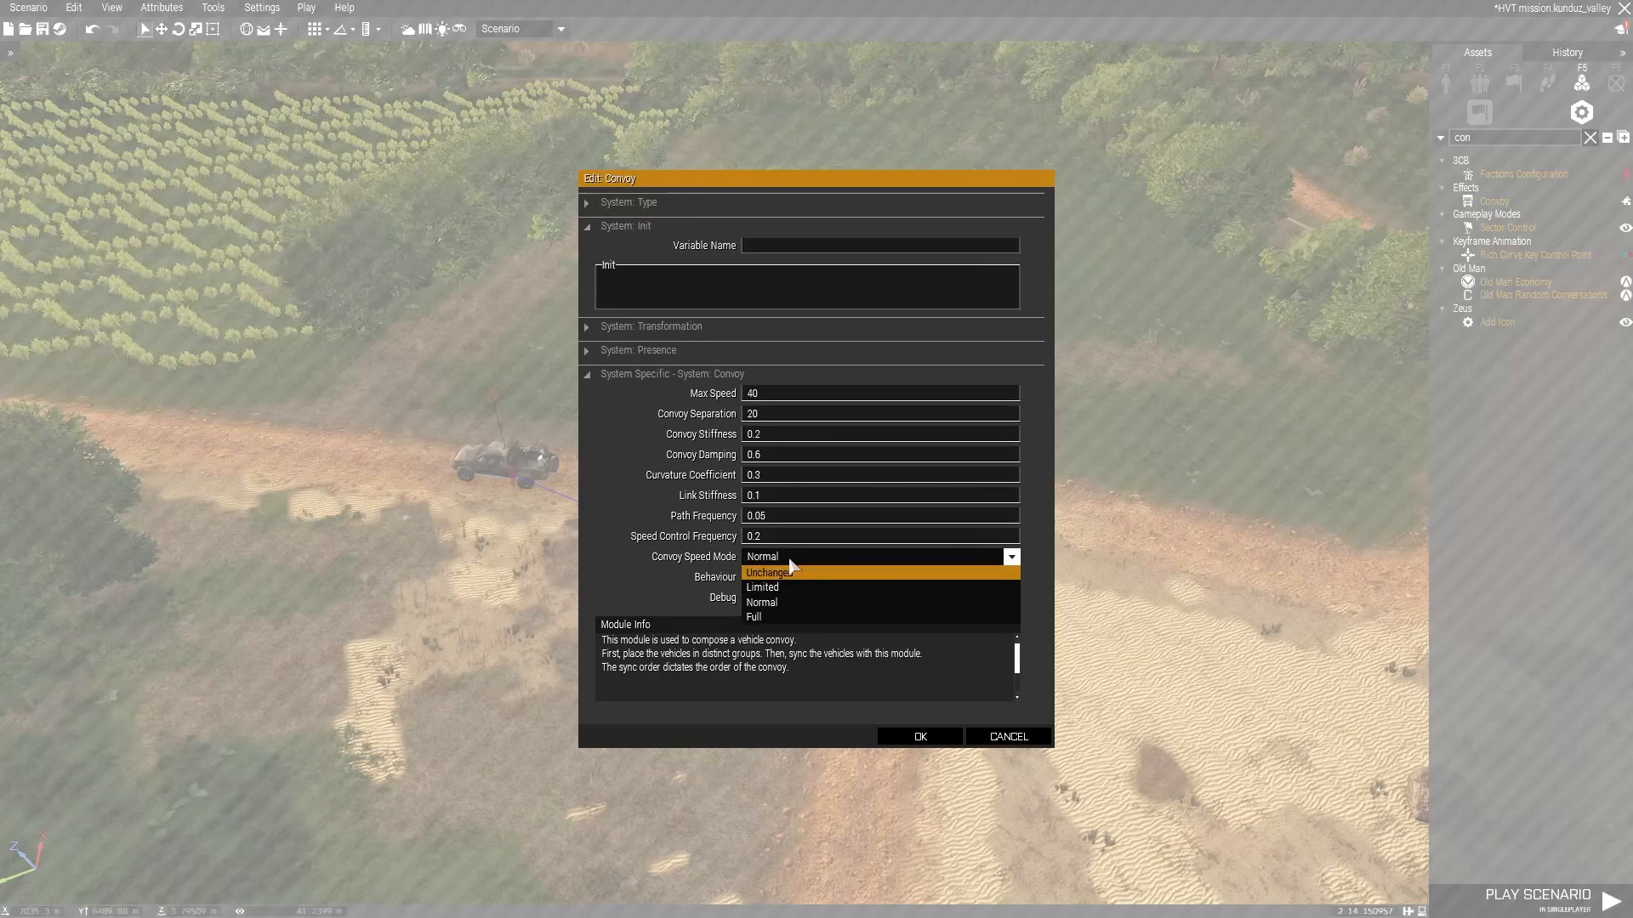
{"action": "left_click", "coordinate": [775, 604]}
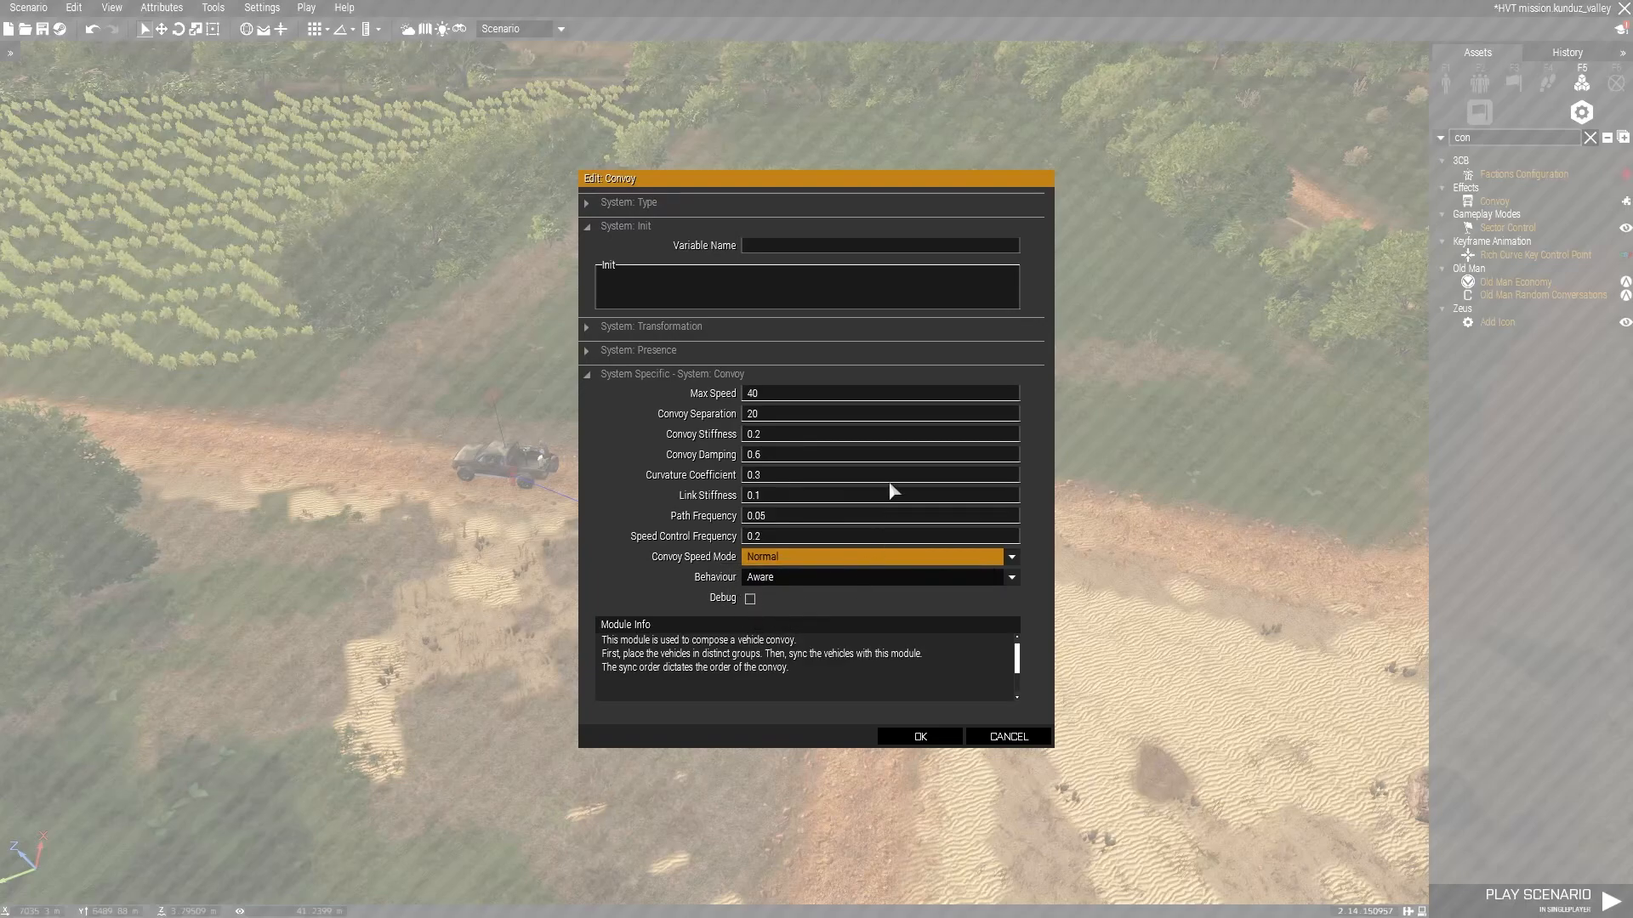
{"action": "left_click", "coordinate": [682, 347]}
{"action": "left_click", "coordinate": [679, 347]}
{"action": "left_click", "coordinate": [683, 325]}
{"action": "left_click", "coordinate": [683, 325]}
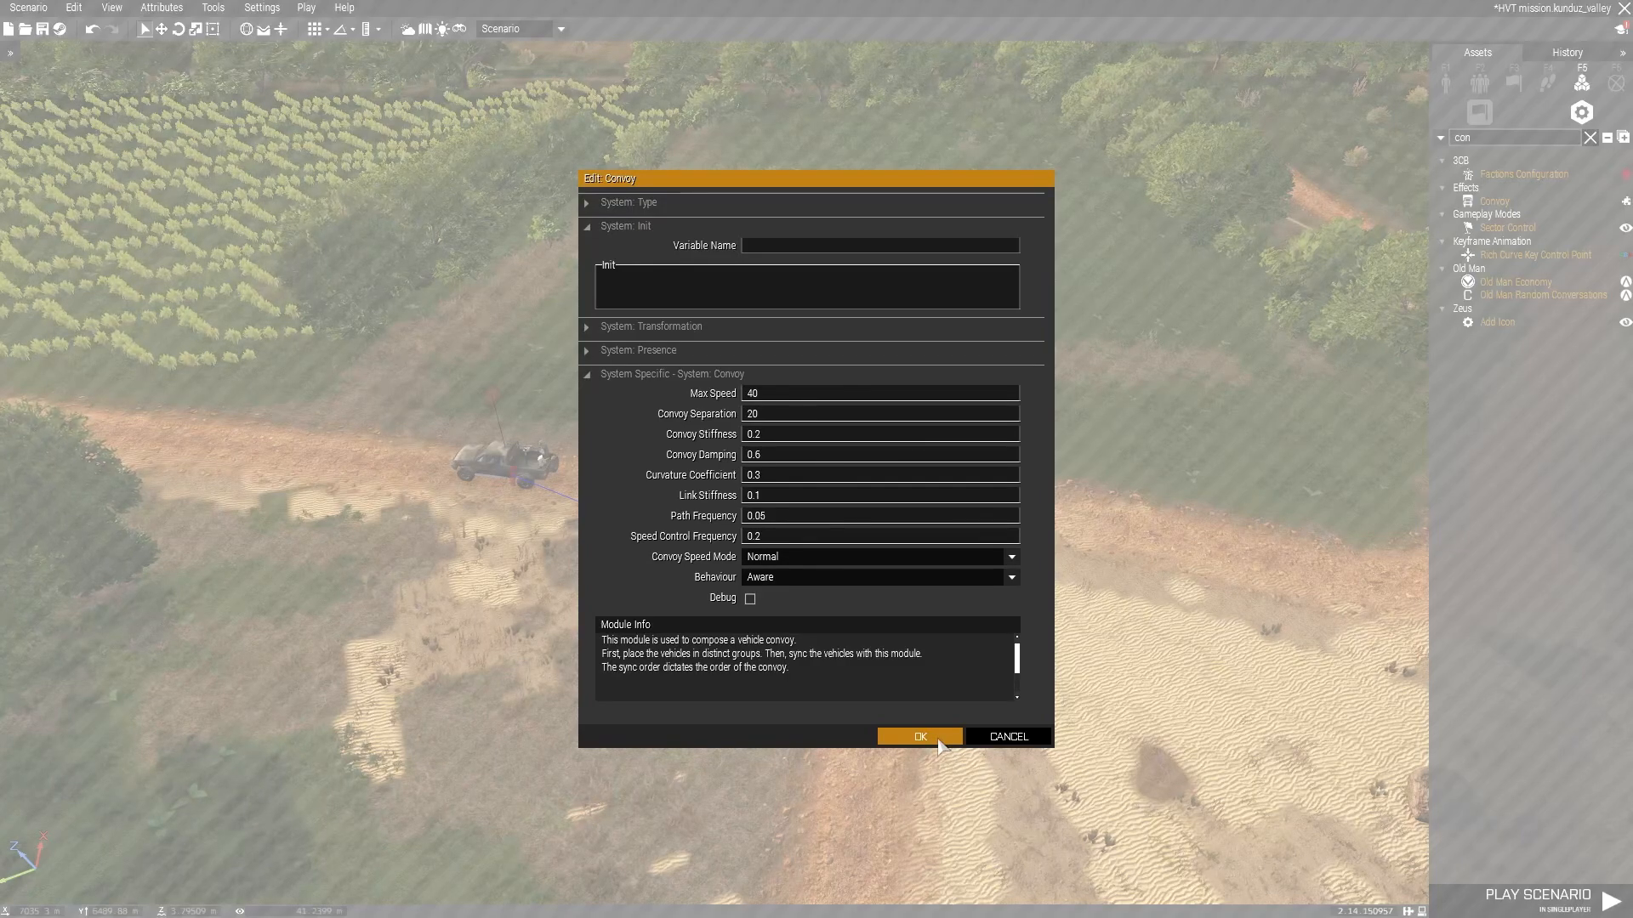
{"action": "left_click", "coordinate": [939, 739]}
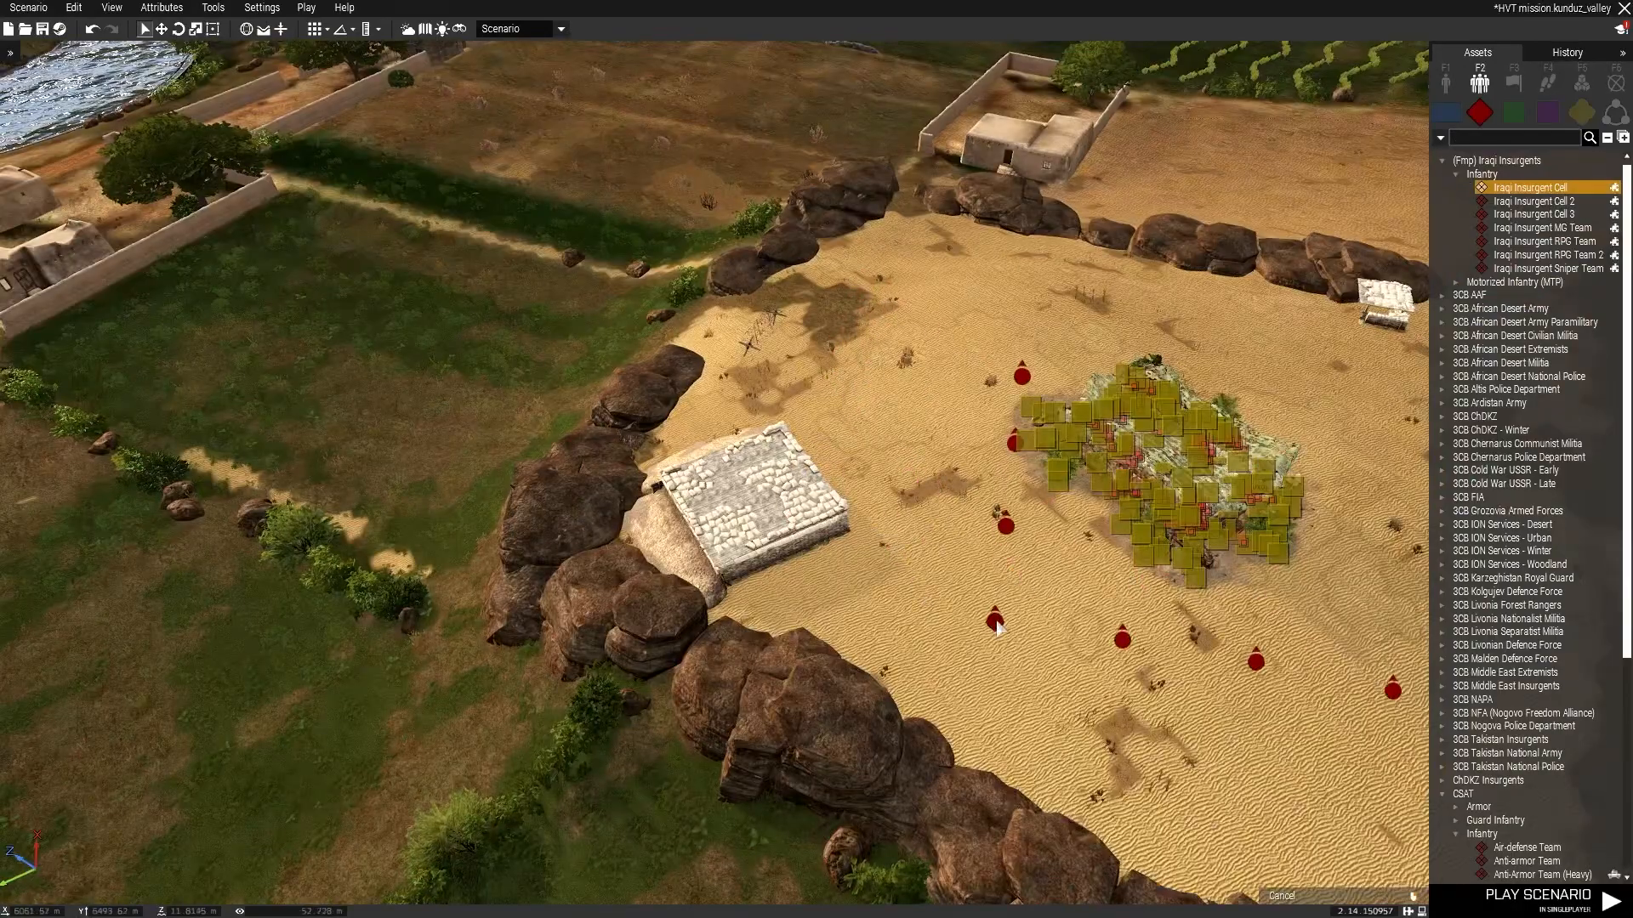
Place a LAMBS Danger Task Patrol module on the camp area next to the mosque.
{"action": "left_click", "coordinate": [976, 602]}
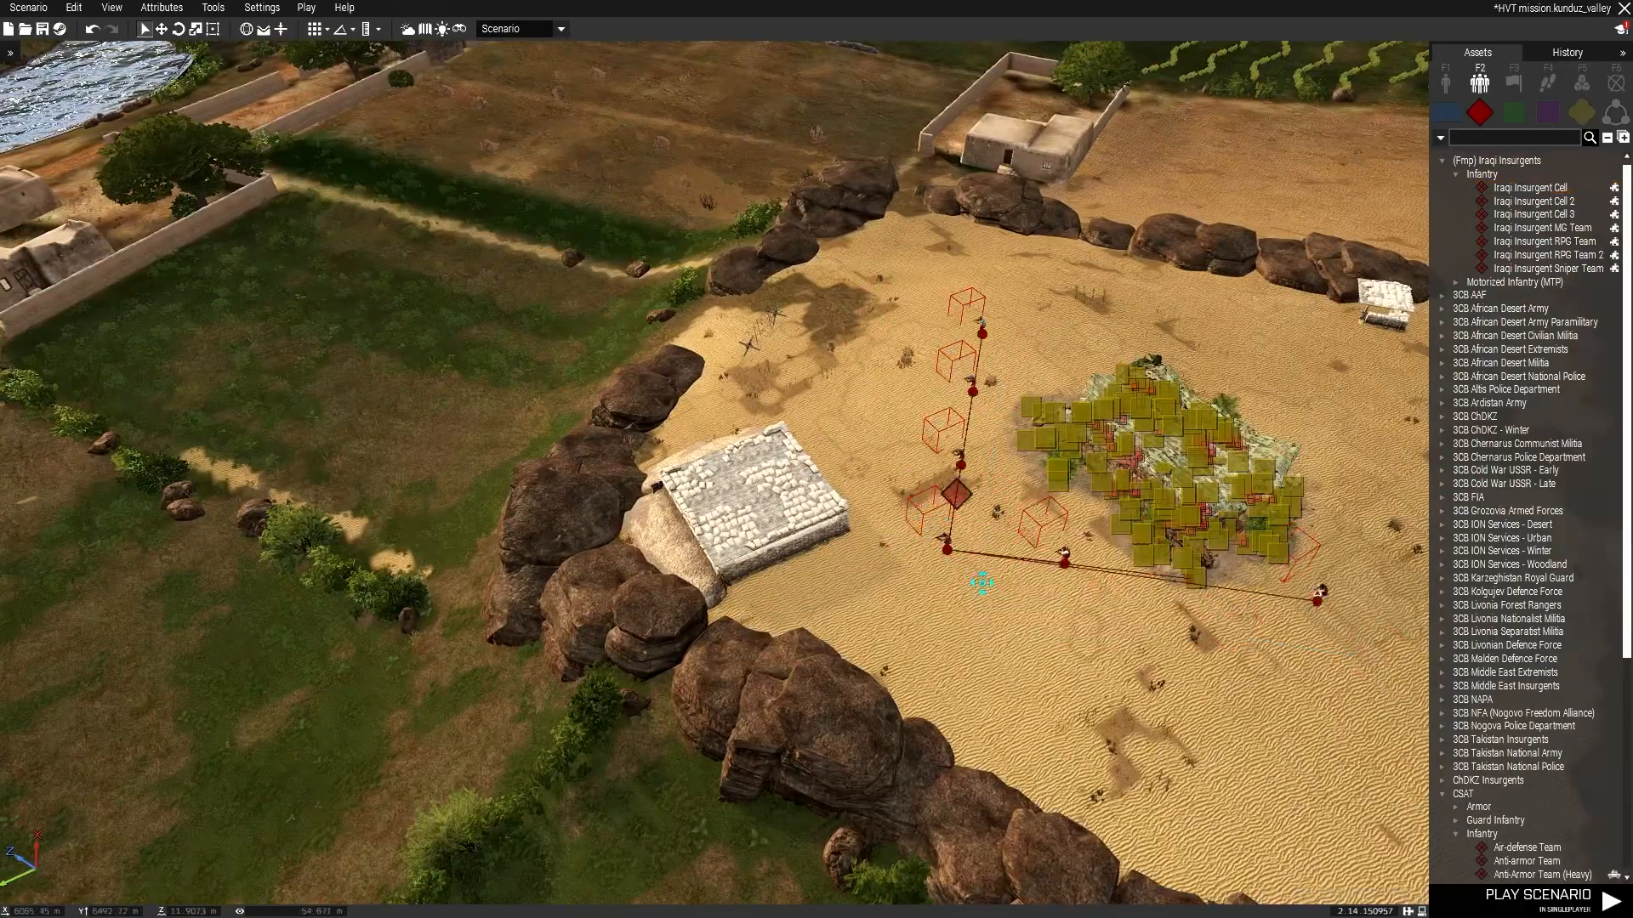
{"action": "left_click", "coordinate": [1582, 82]}
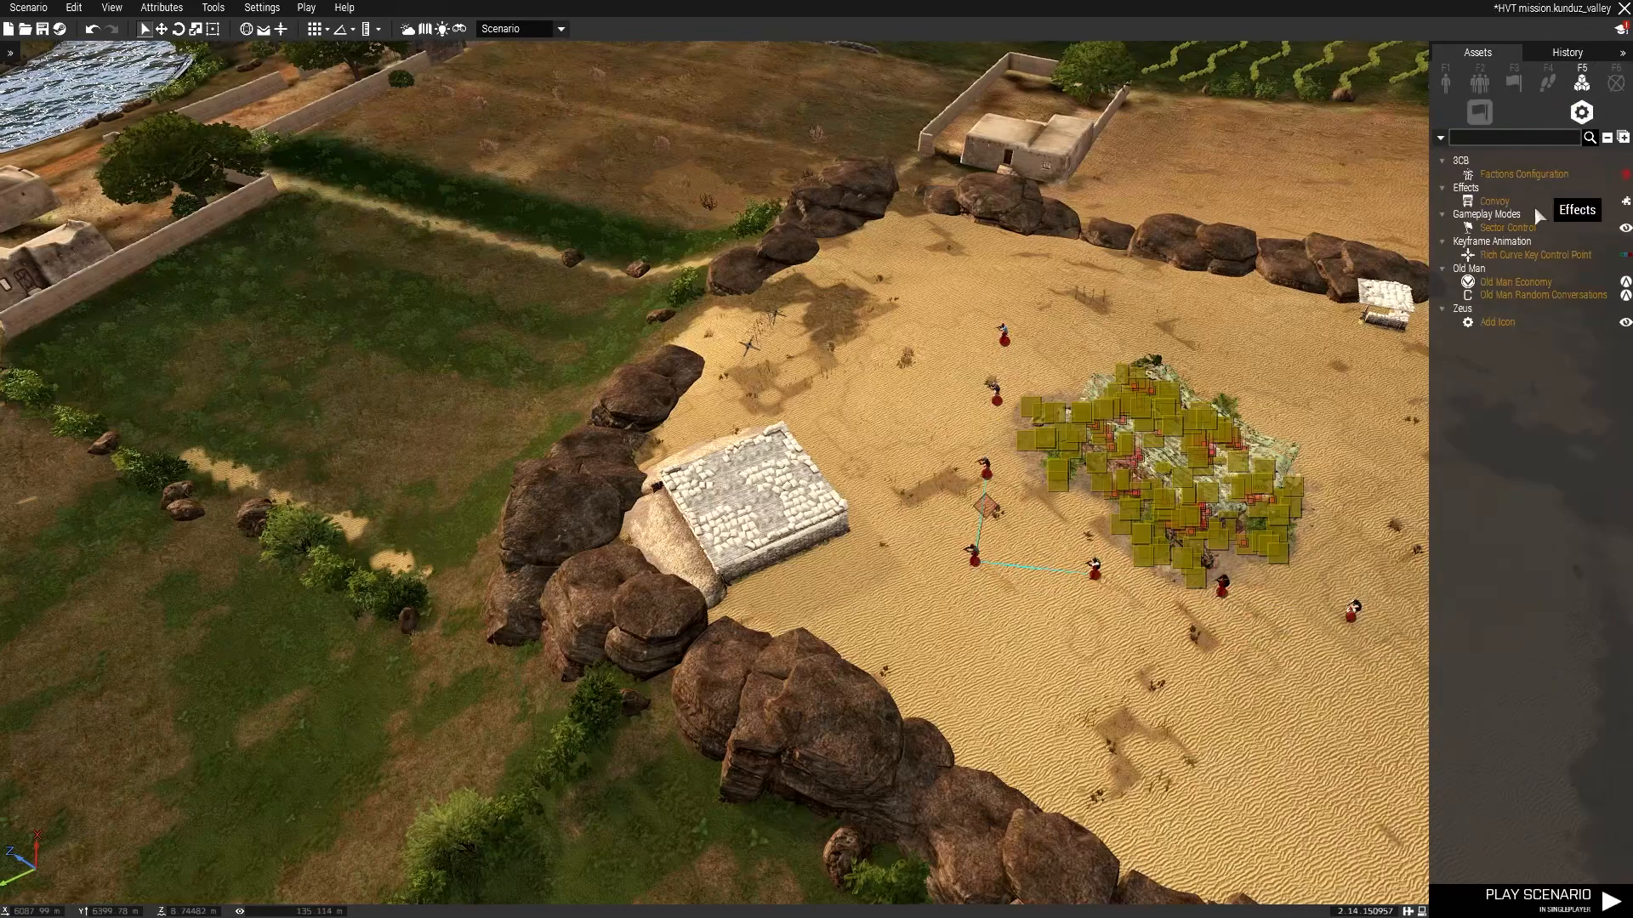
{"action": "left_click", "coordinate": [1509, 140]}
{"action": "type", "text": "e"}
{"action": "key", "text": "BackSpace"}
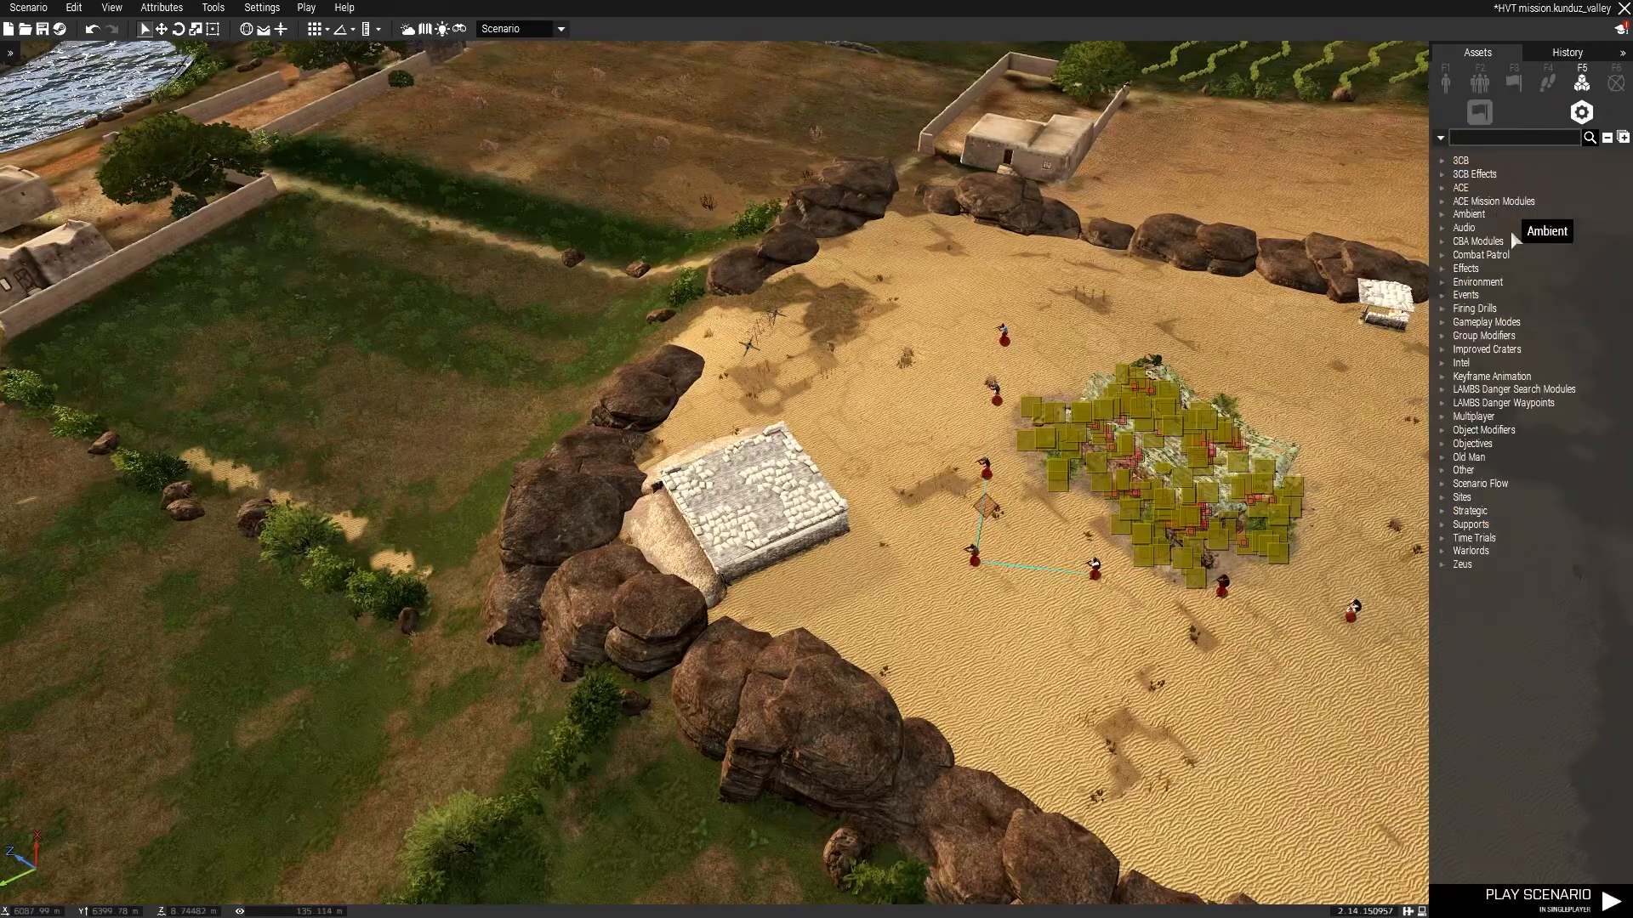
{"action": "double_click", "coordinate": [1451, 405]}
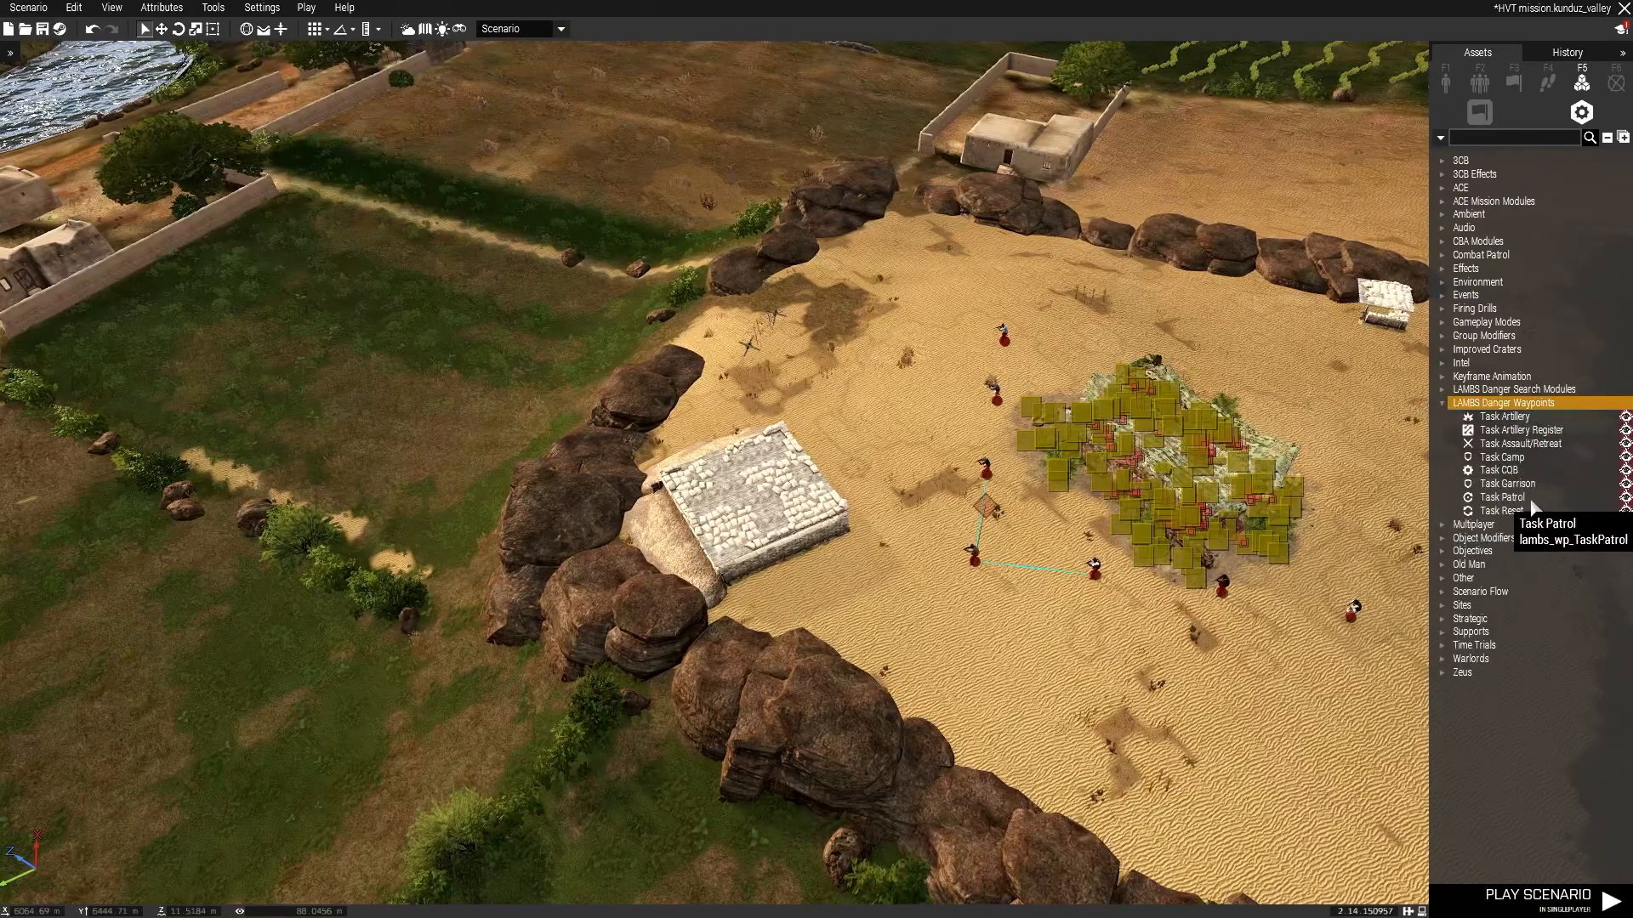
{"action": "left_click", "coordinate": [1507, 484]}
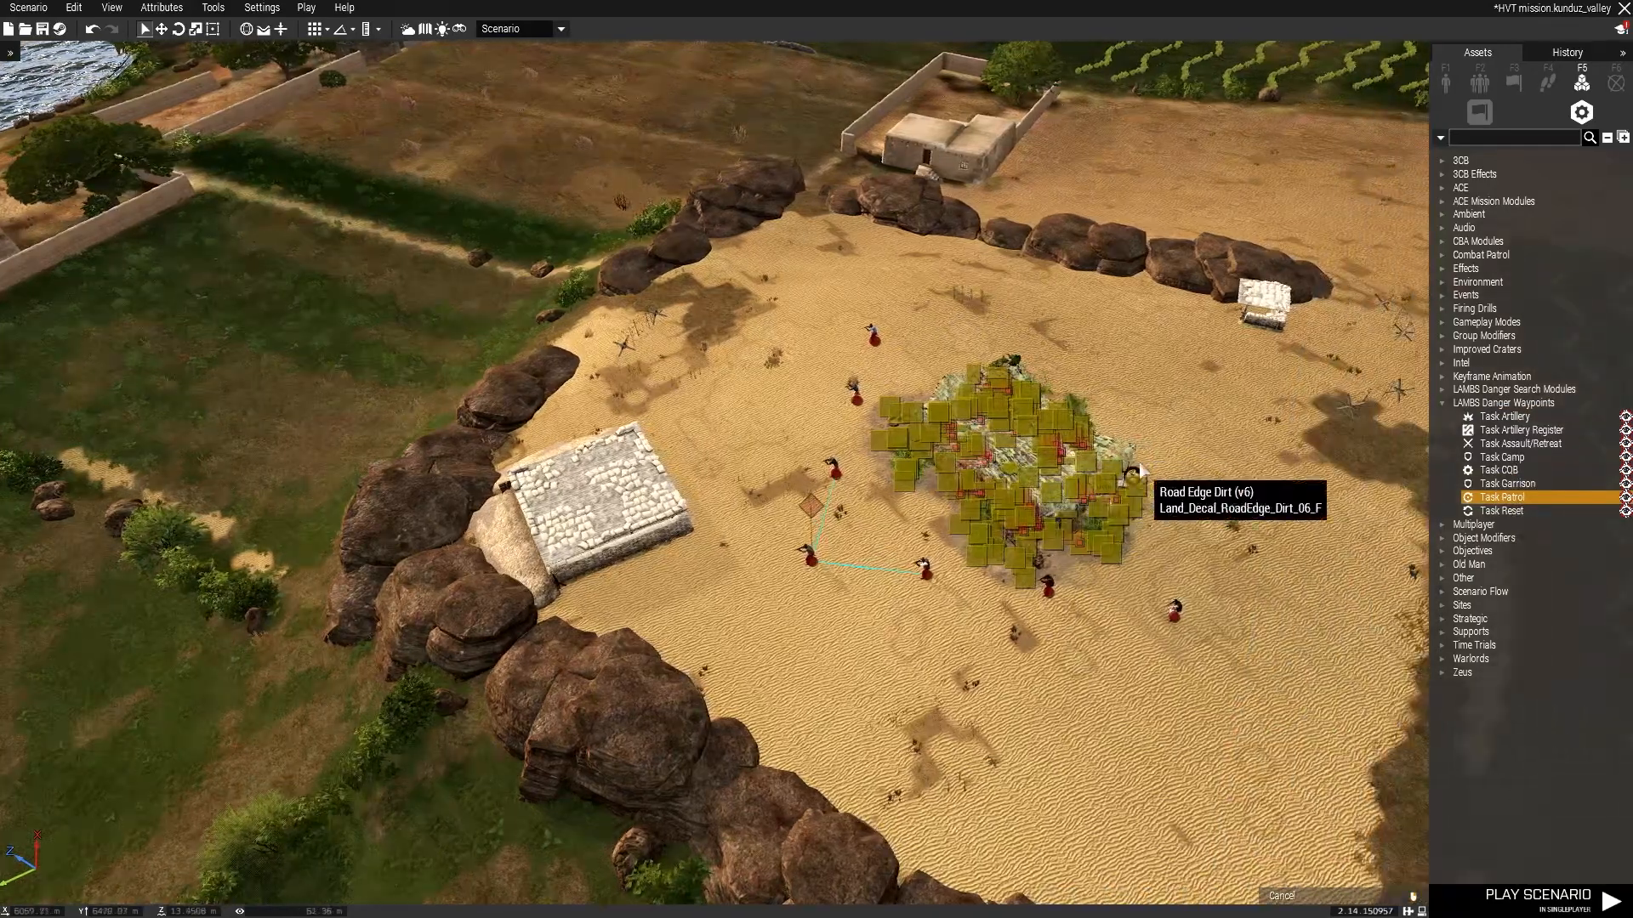
{"action": "left_click", "coordinate": [1146, 450]}
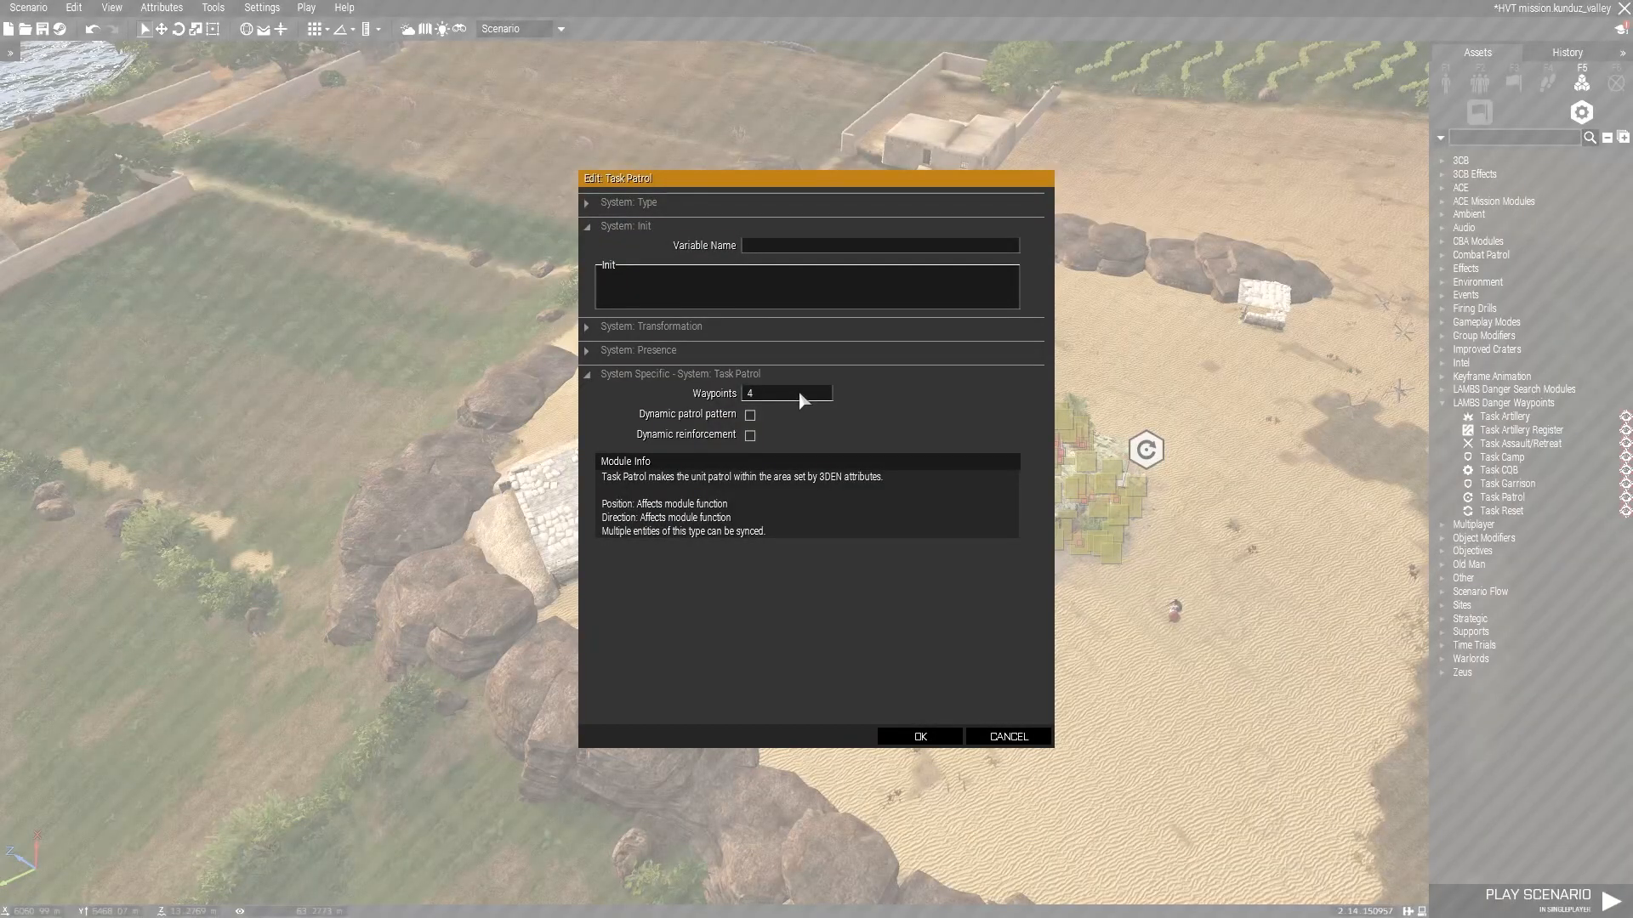
{"action": "left_click", "coordinate": [676, 327]}
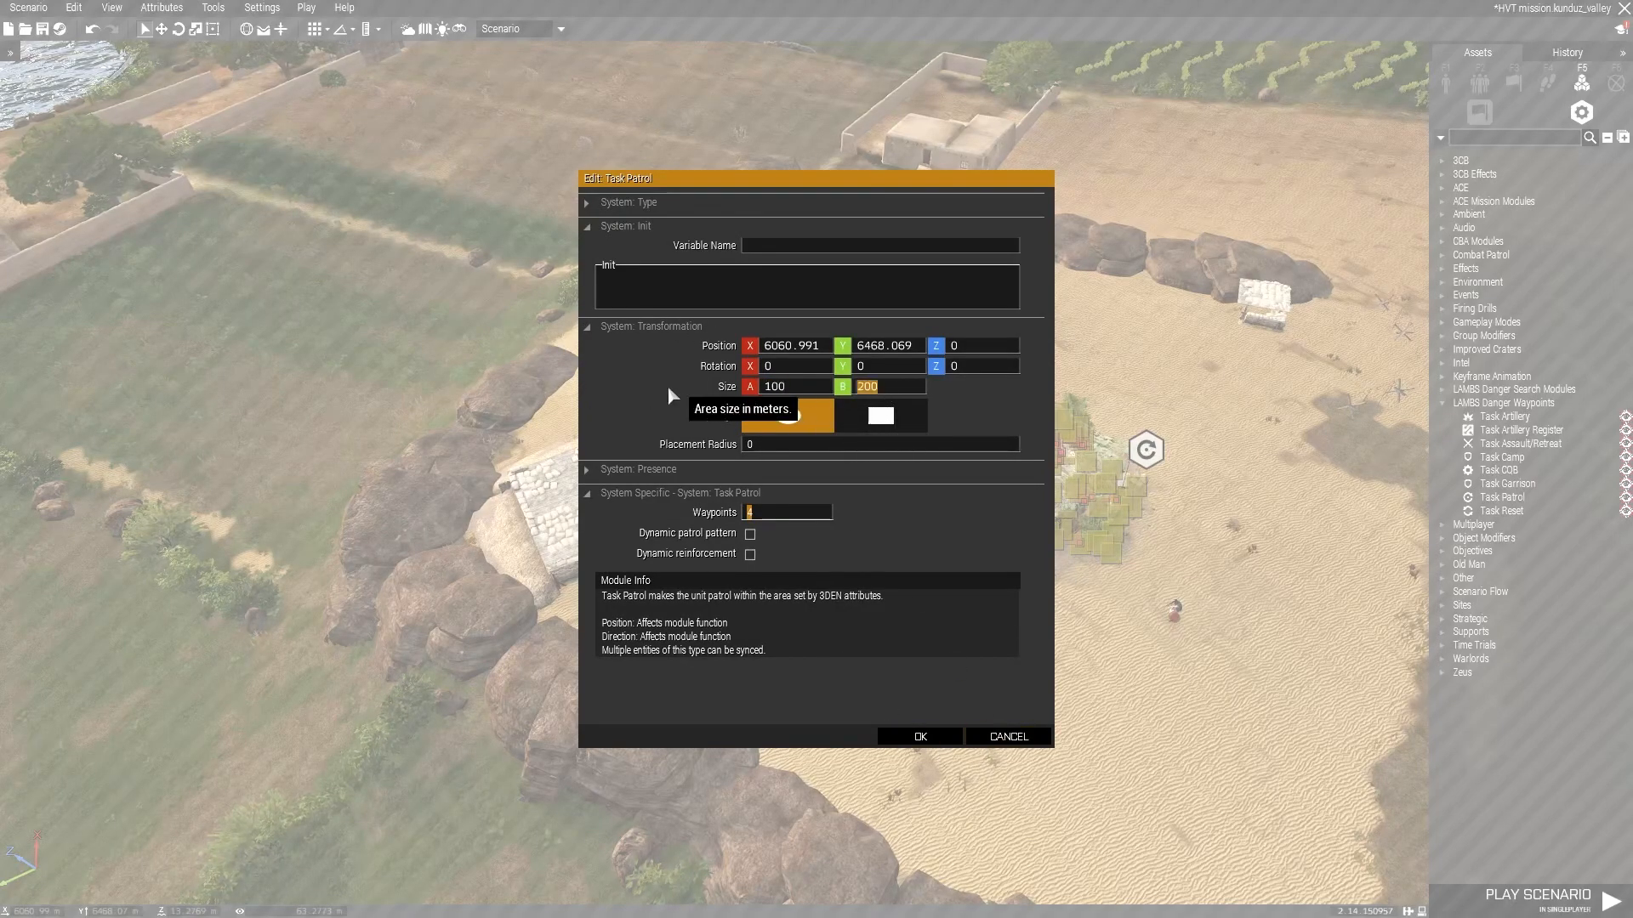
{"action": "left_click", "coordinate": [920, 736]}
Review the Task Patrol module's area settings and sync the insurgent group leader to the module.
{"action": "scroll", "coordinate": [1144, 446], "scroll_direction": "down", "scroll_amount": 10}
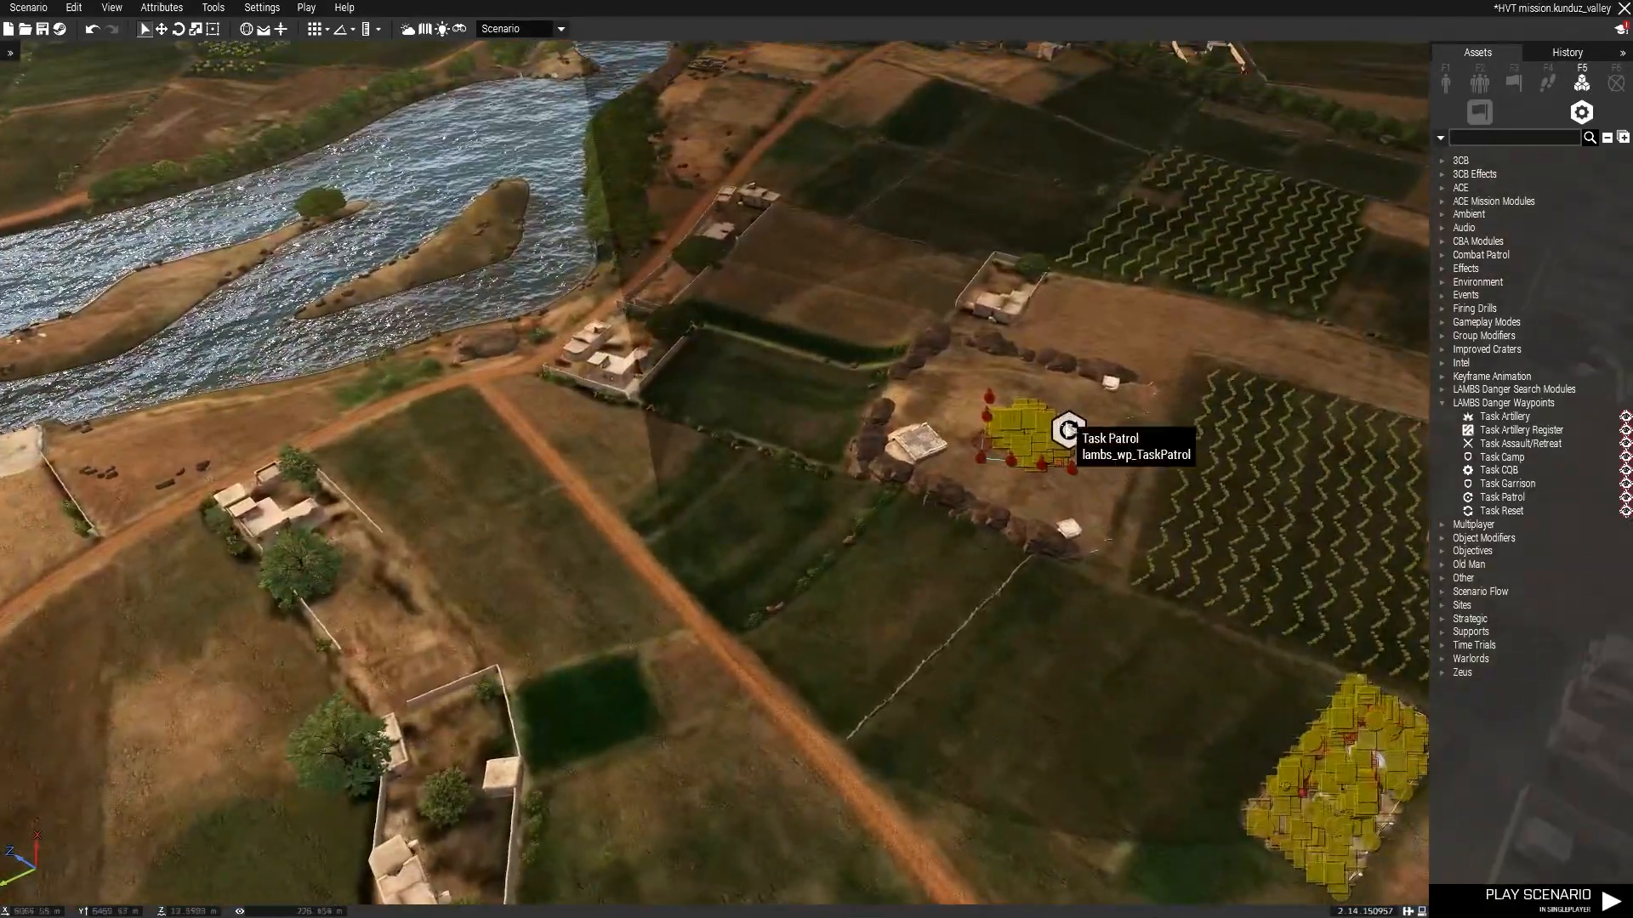
{"action": "double_click", "coordinate": [1068, 430]}
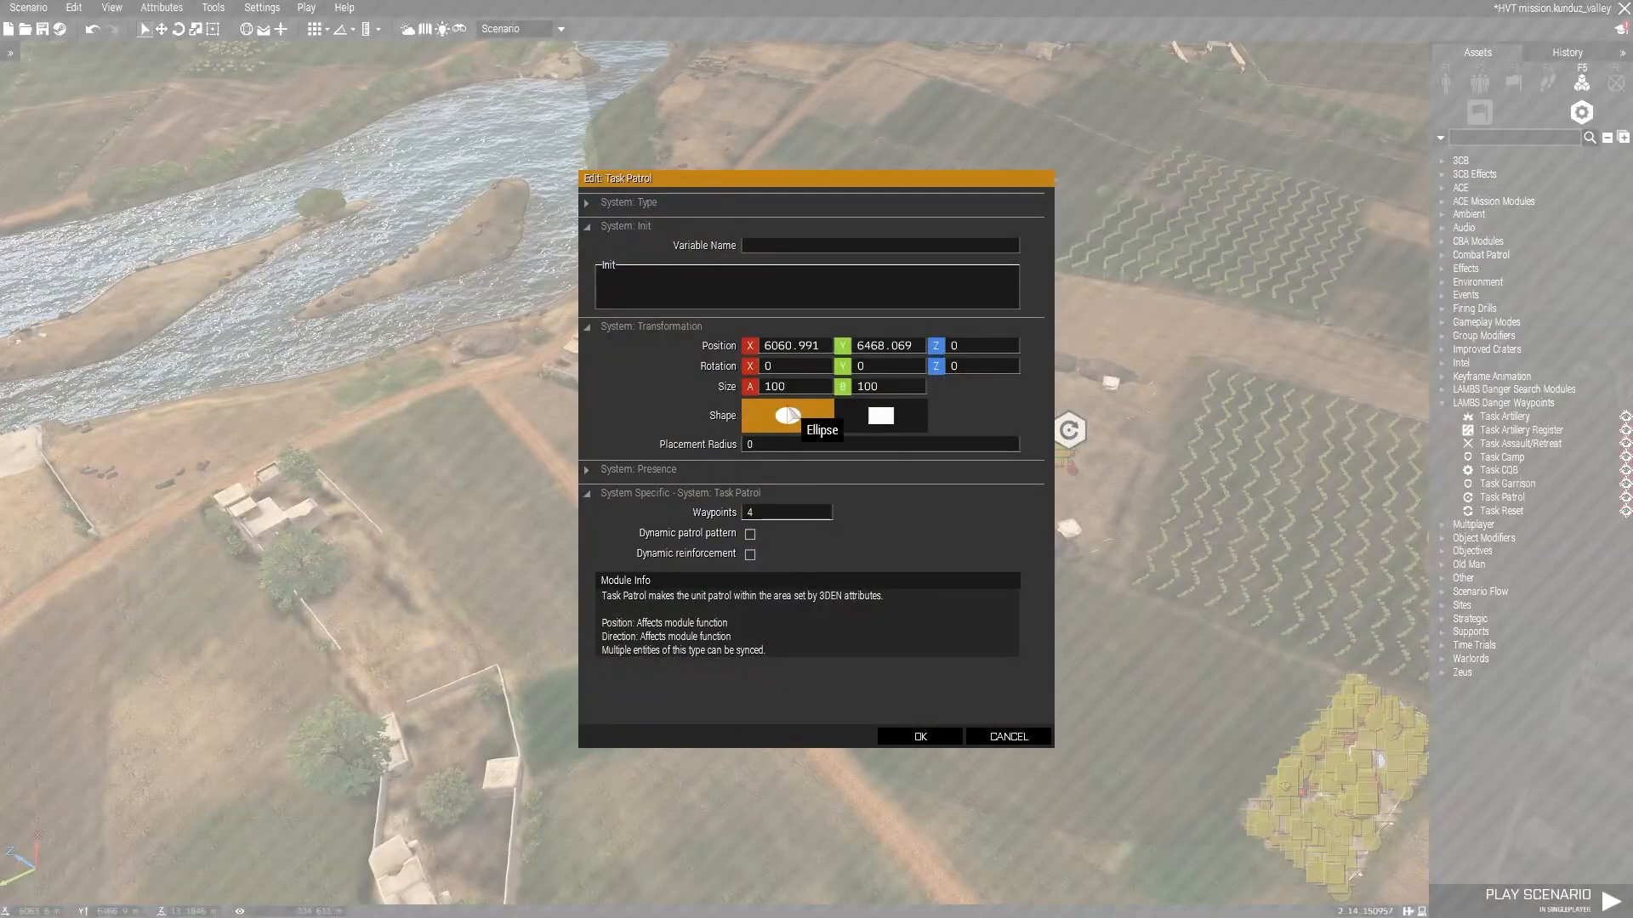
{"action": "left_click", "coordinate": [935, 735]}
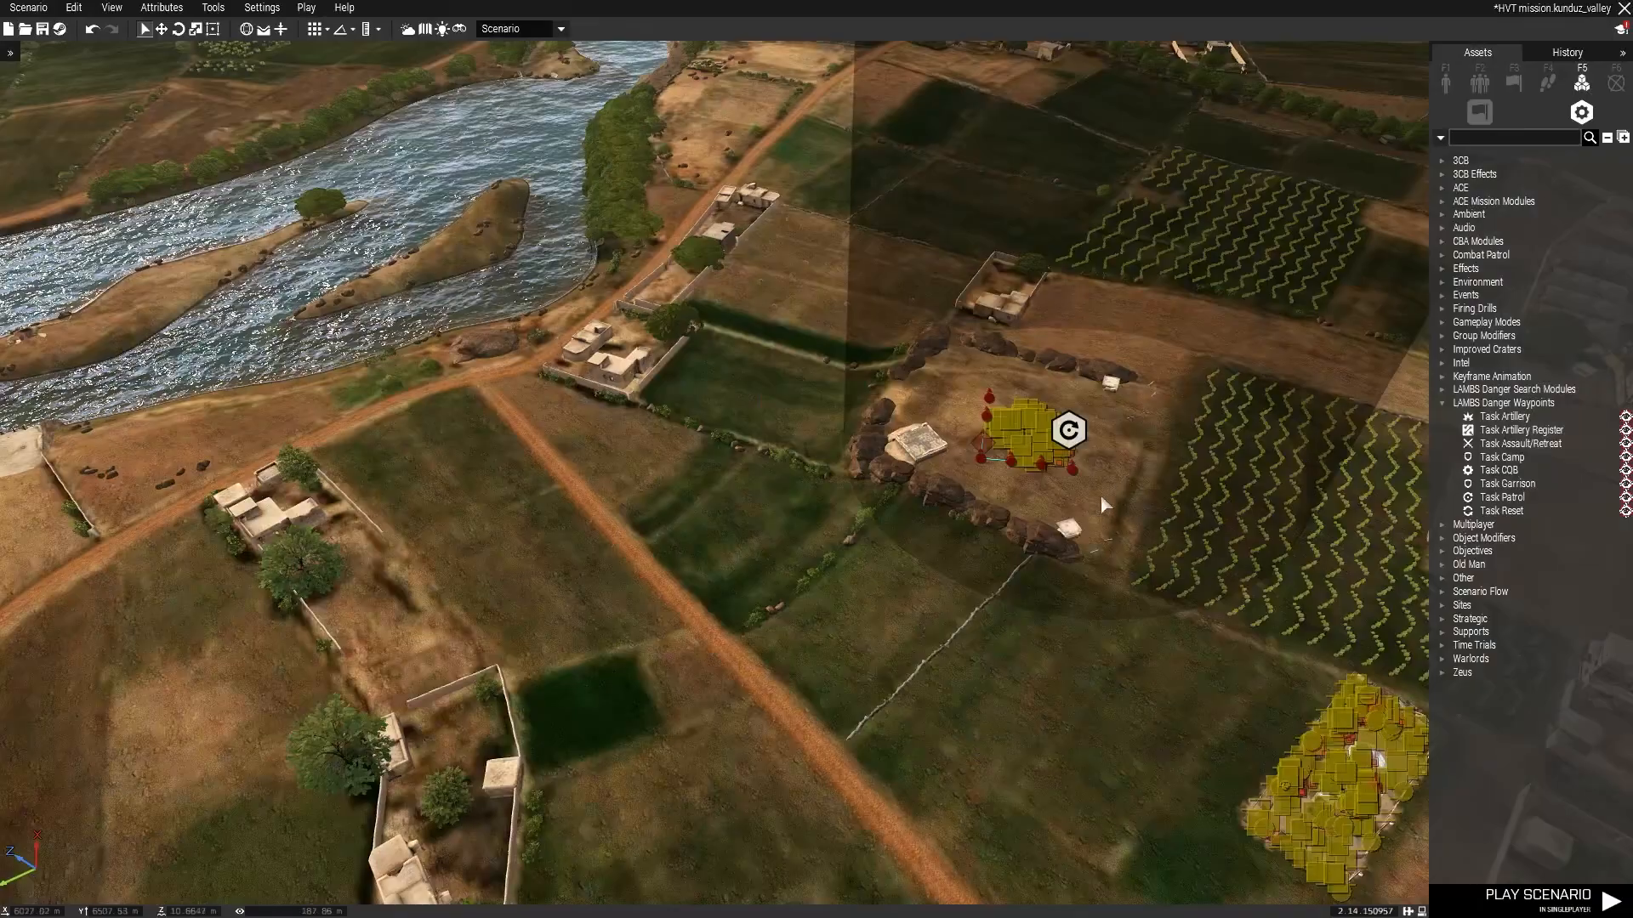
{"action": "scroll", "coordinate": [1059, 438], "scroll_direction": "up", "scroll_amount": 10}
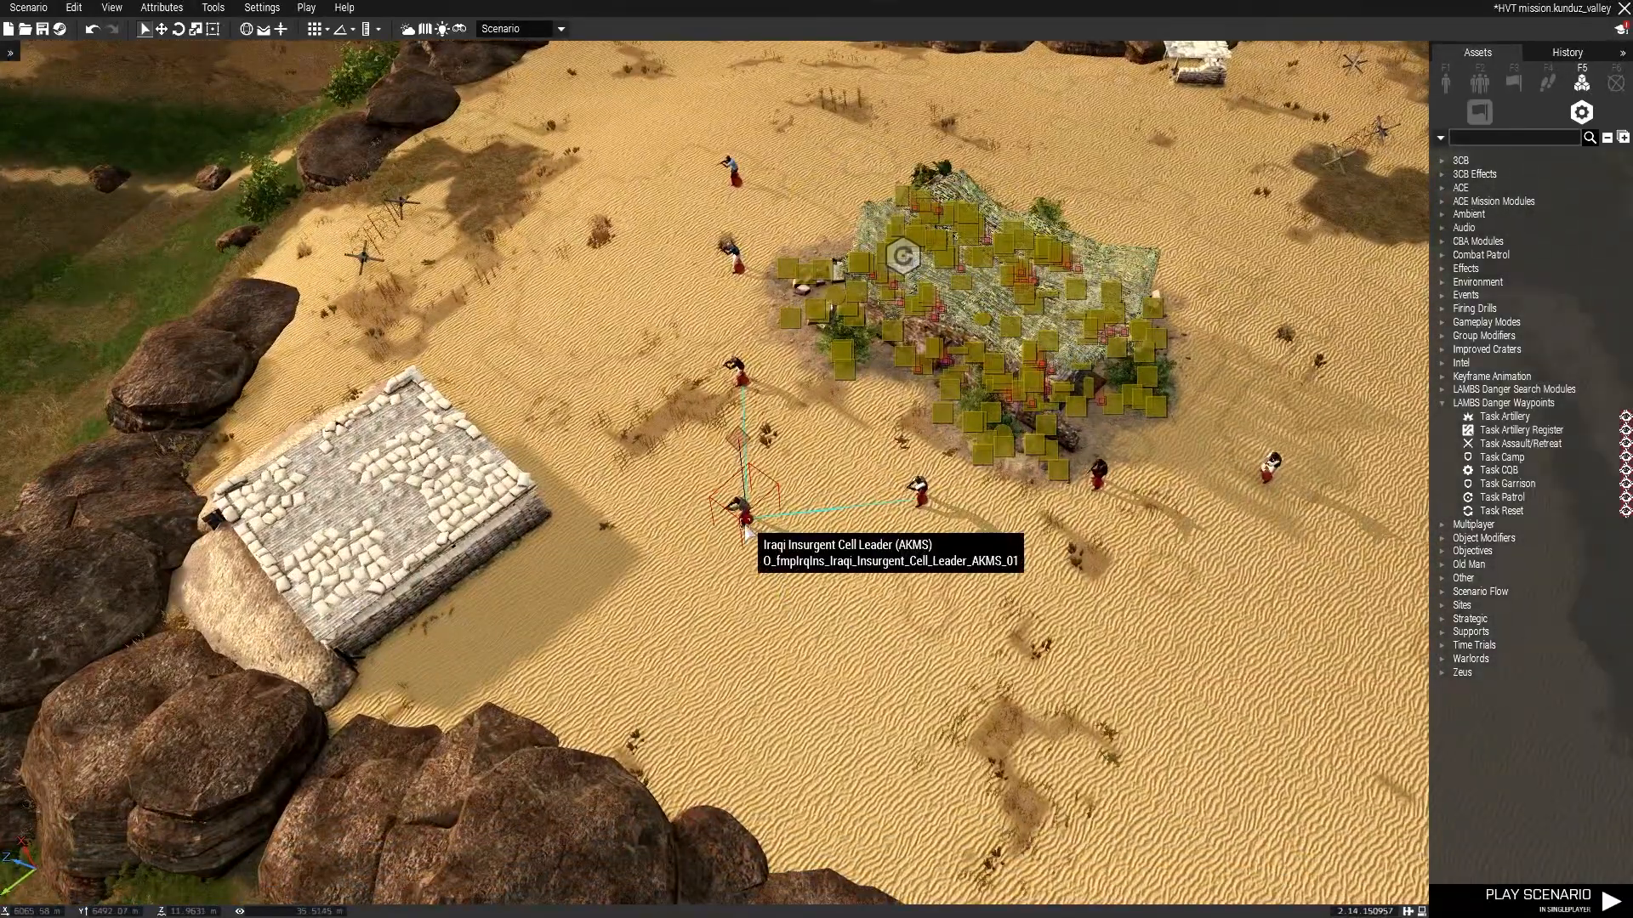
{"action": "right_click", "coordinate": [738, 519]}
{"action": "left_click", "coordinate": [744, 591]}
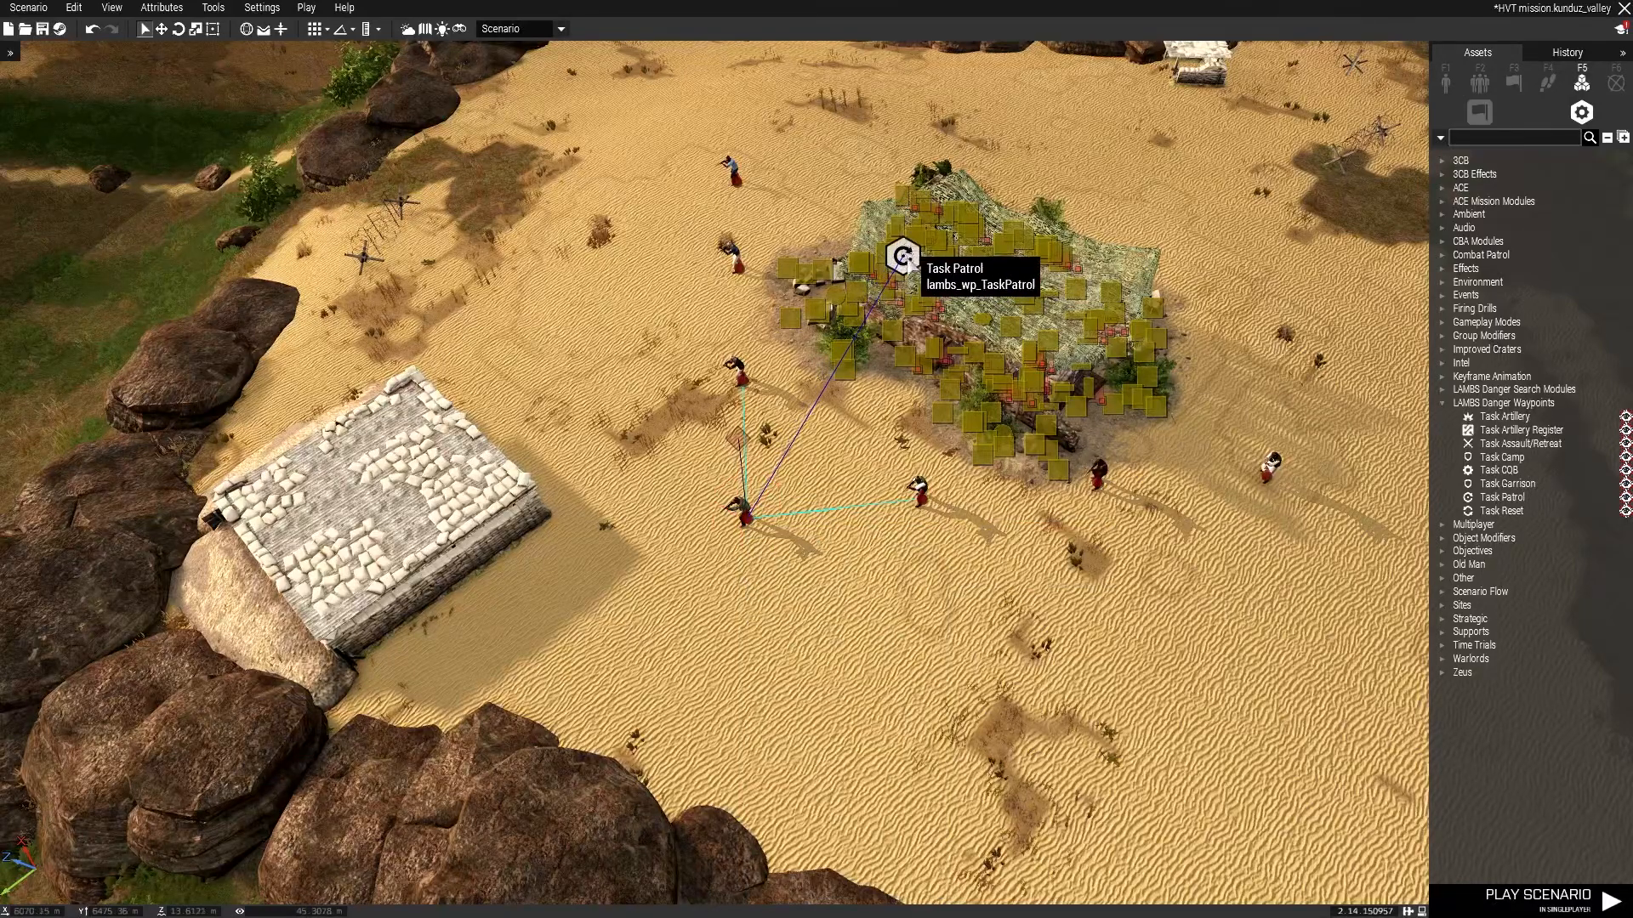
Open the Task Patrol module's attributes to check its area size and waypoint count.
{"action": "double_click", "coordinate": [903, 255]}
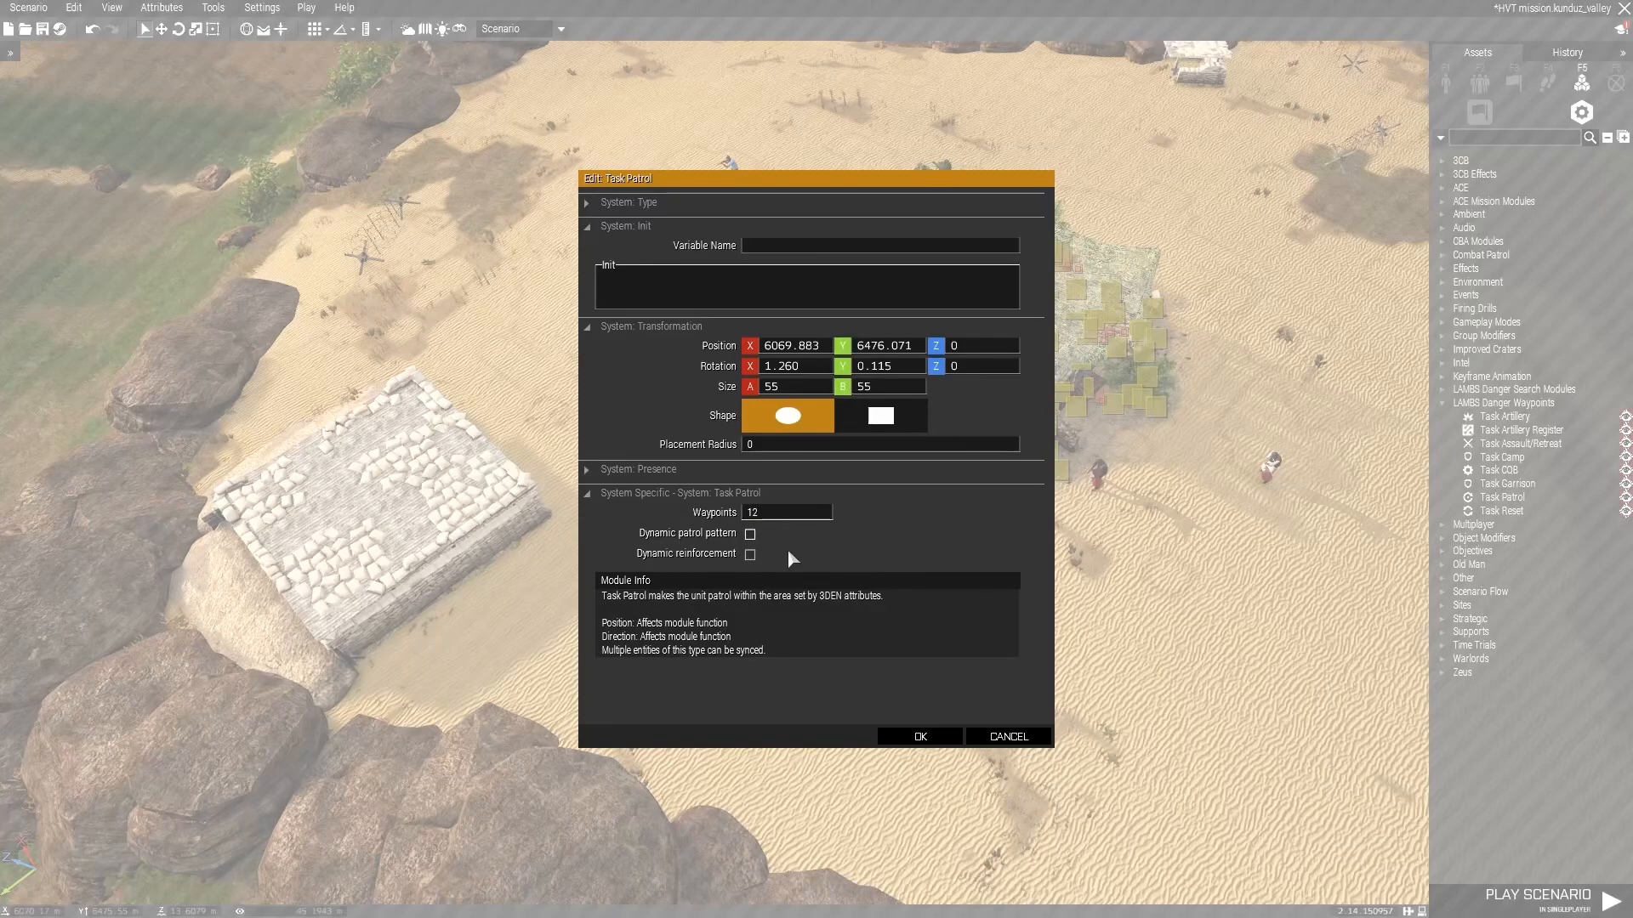
{"action": "mouse_move", "coordinate": [685, 557]}
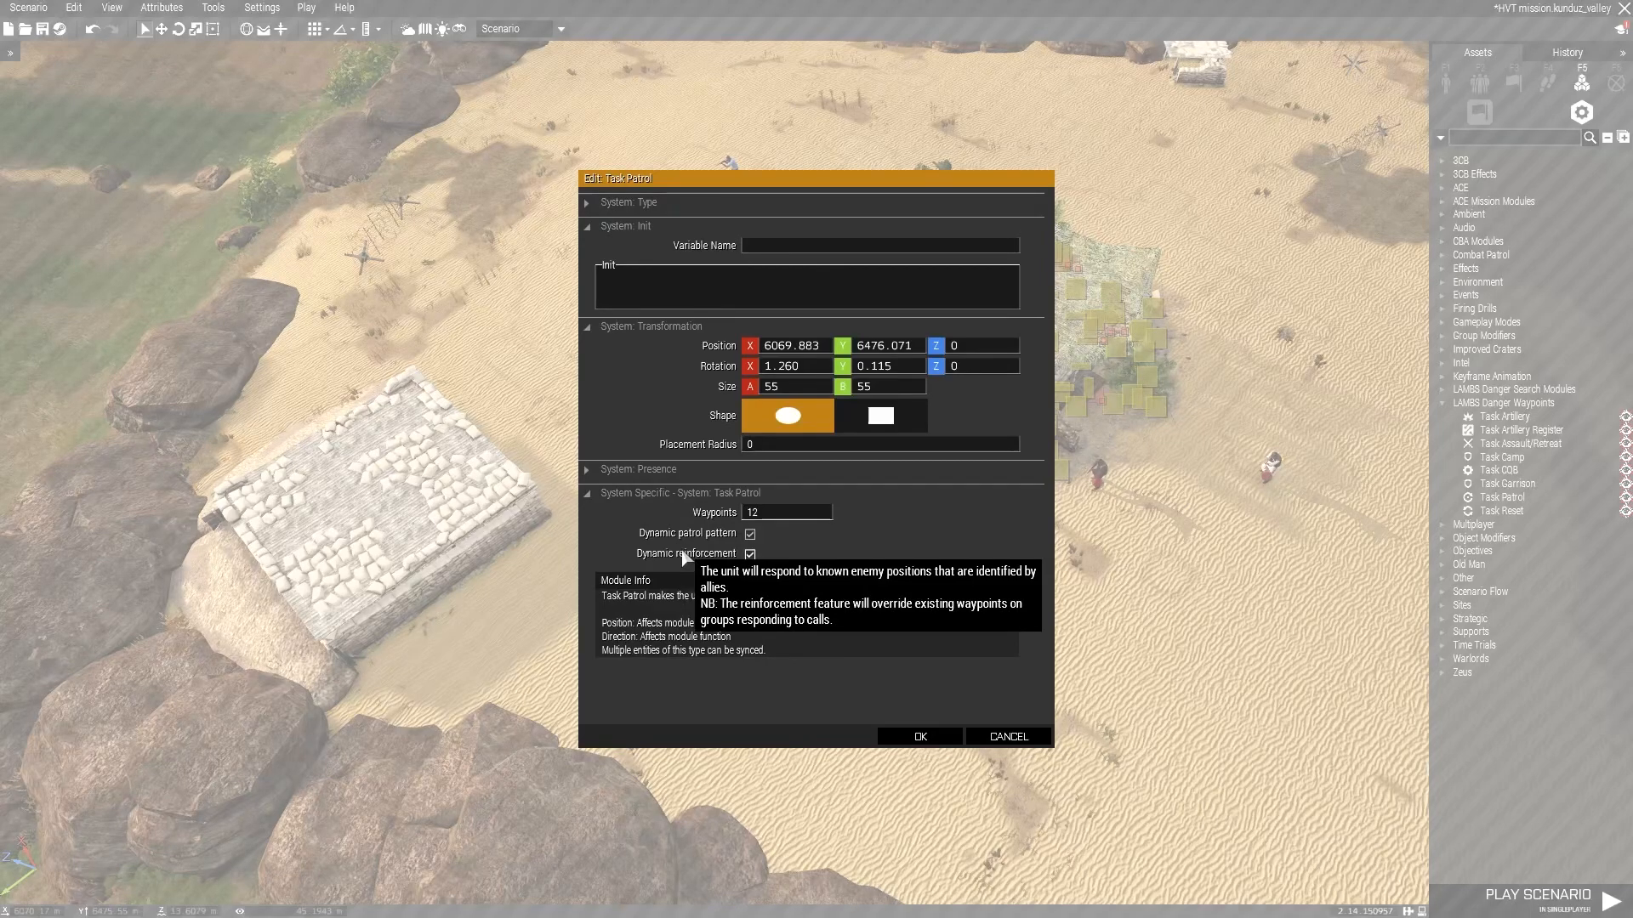
{"action": "left_click", "coordinate": [918, 736]}
Place an Iraqi Insurgent DShKM inside the sandbagged bunker at the camp and adjust its position and facing.
{"action": "left_click", "coordinate": [973, 639]}
{"action": "right_click_drag", "start_coordinate": [974, 639], "coordinate": [849, 354]}
{"action": "key", "text": "s"}
{"action": "key", "text": "w"}
{"action": "right_click_drag", "start_coordinate": [699, 410], "coordinate": [885, 528]}
{"action": "key", "text": "d"}
{"action": "key", "text": "d"}
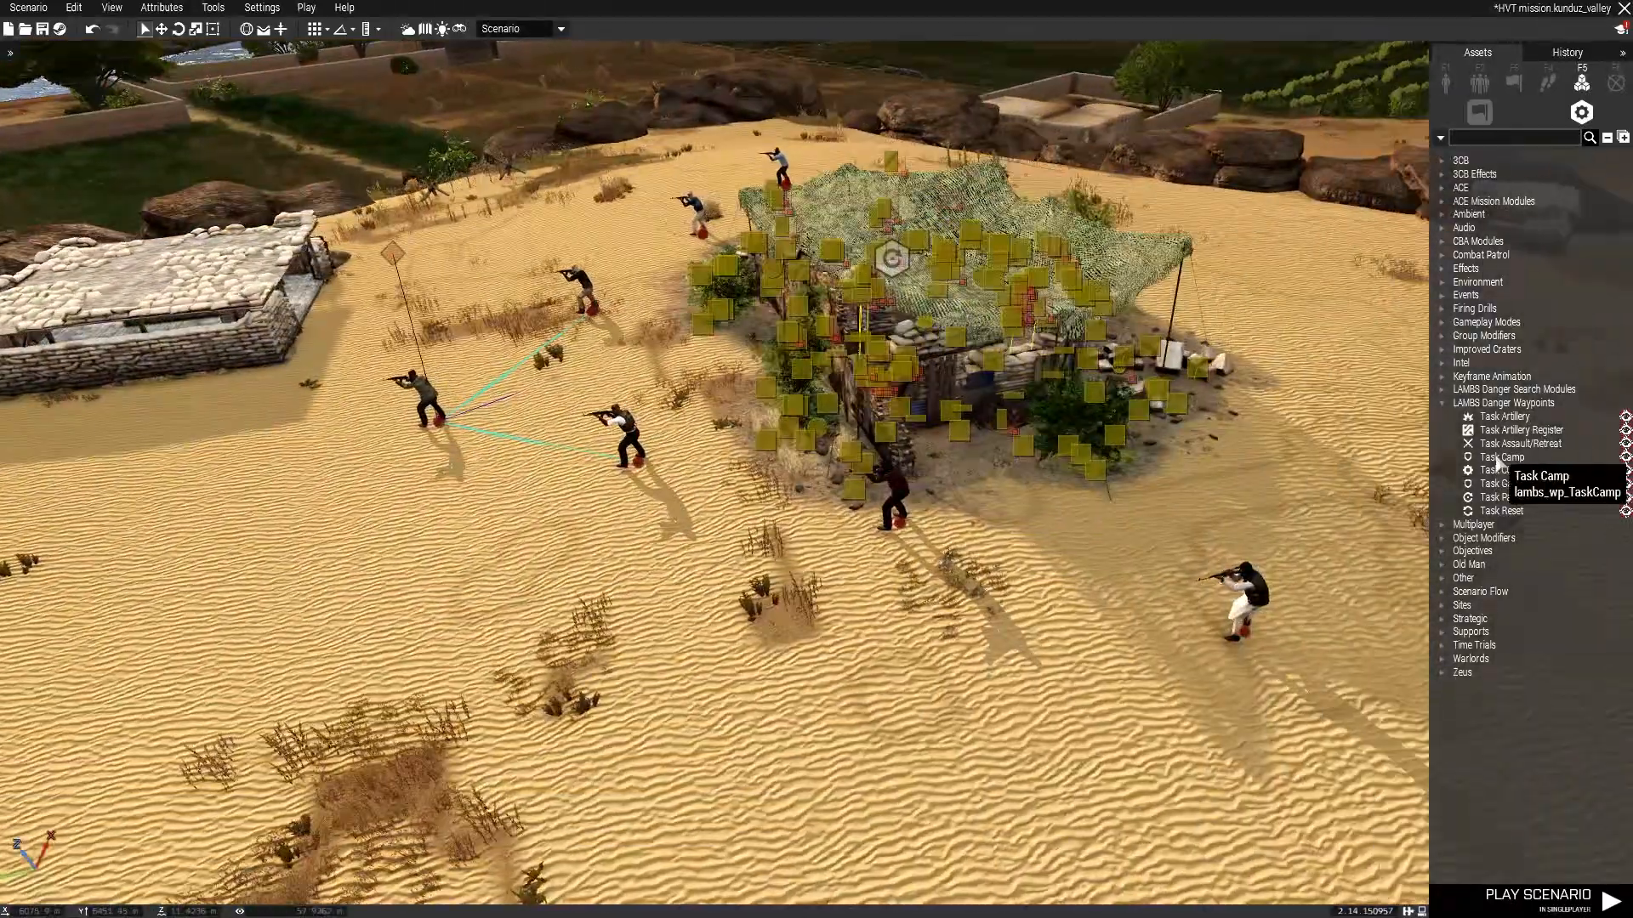
{"action": "key", "text": "d"}
{"action": "left_click", "coordinate": [1497, 459]}
{"action": "right_click_drag", "start_coordinate": [1181, 439], "coordinate": [820, 345]}
{"action": "key", "text": "a"}
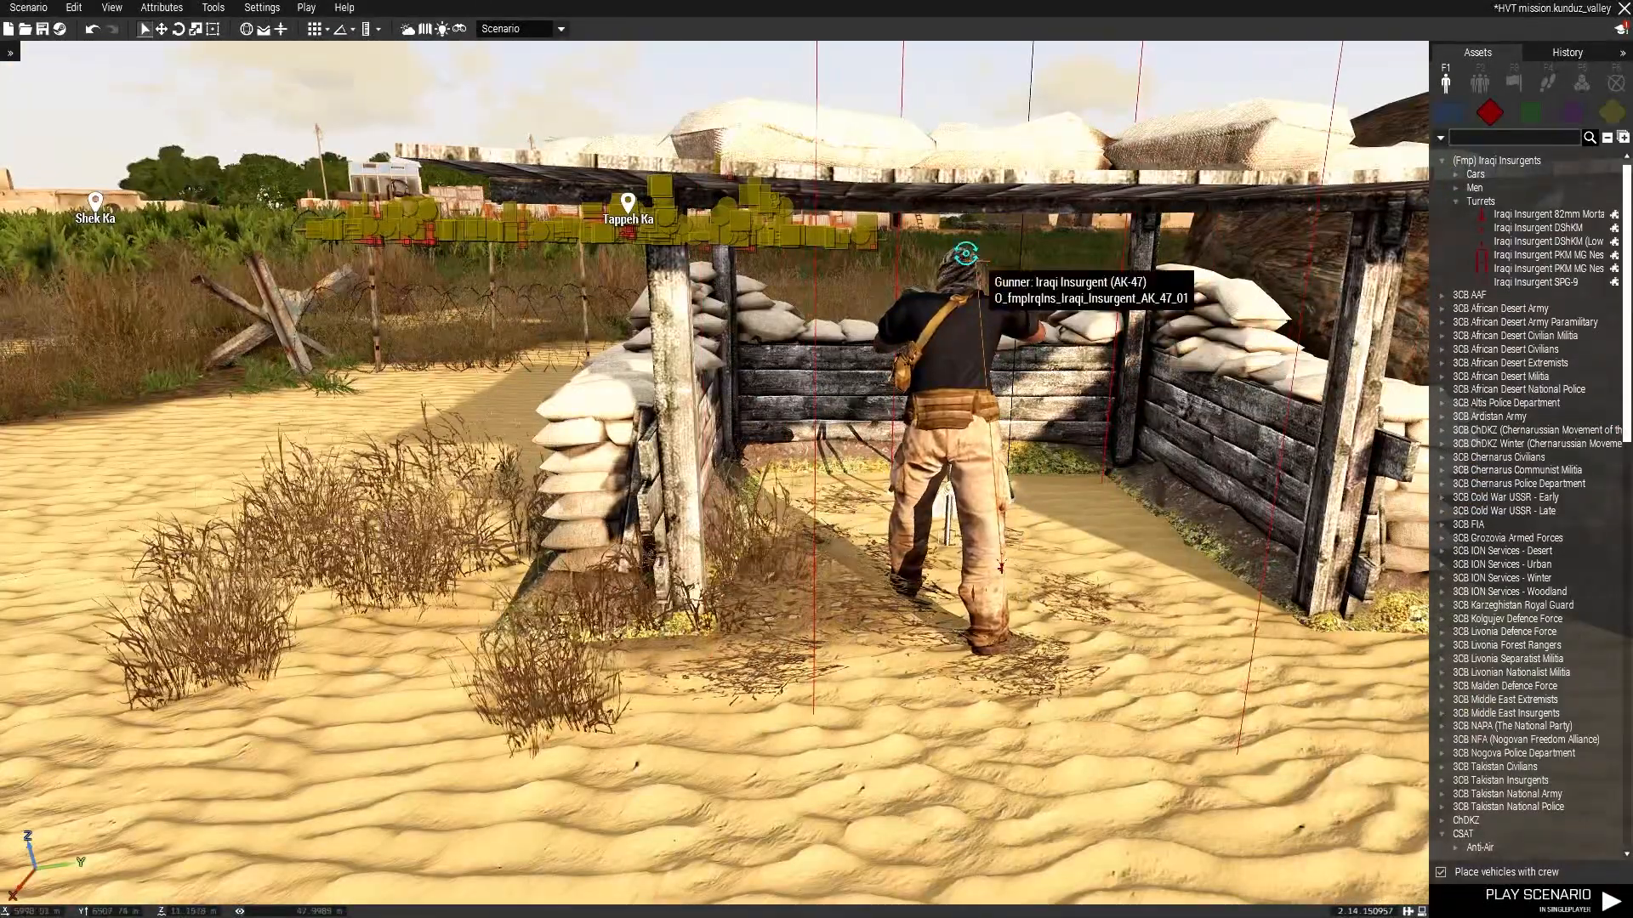
{"action": "mouse_move", "coordinate": [949, 304]}
{"action": "left_mouse_down"}
{"action": "mouse_move", "coordinate": [945, 385]}
{"action": "mouse_move", "coordinate": [964, 319]}
{"action": "left_mouse_up"}
{"action": "key", "text": "w"}
{"action": "right_click_drag", "start_coordinate": [964, 319], "coordinate": [825, 418]}
{"action": "key", "text": "a"}
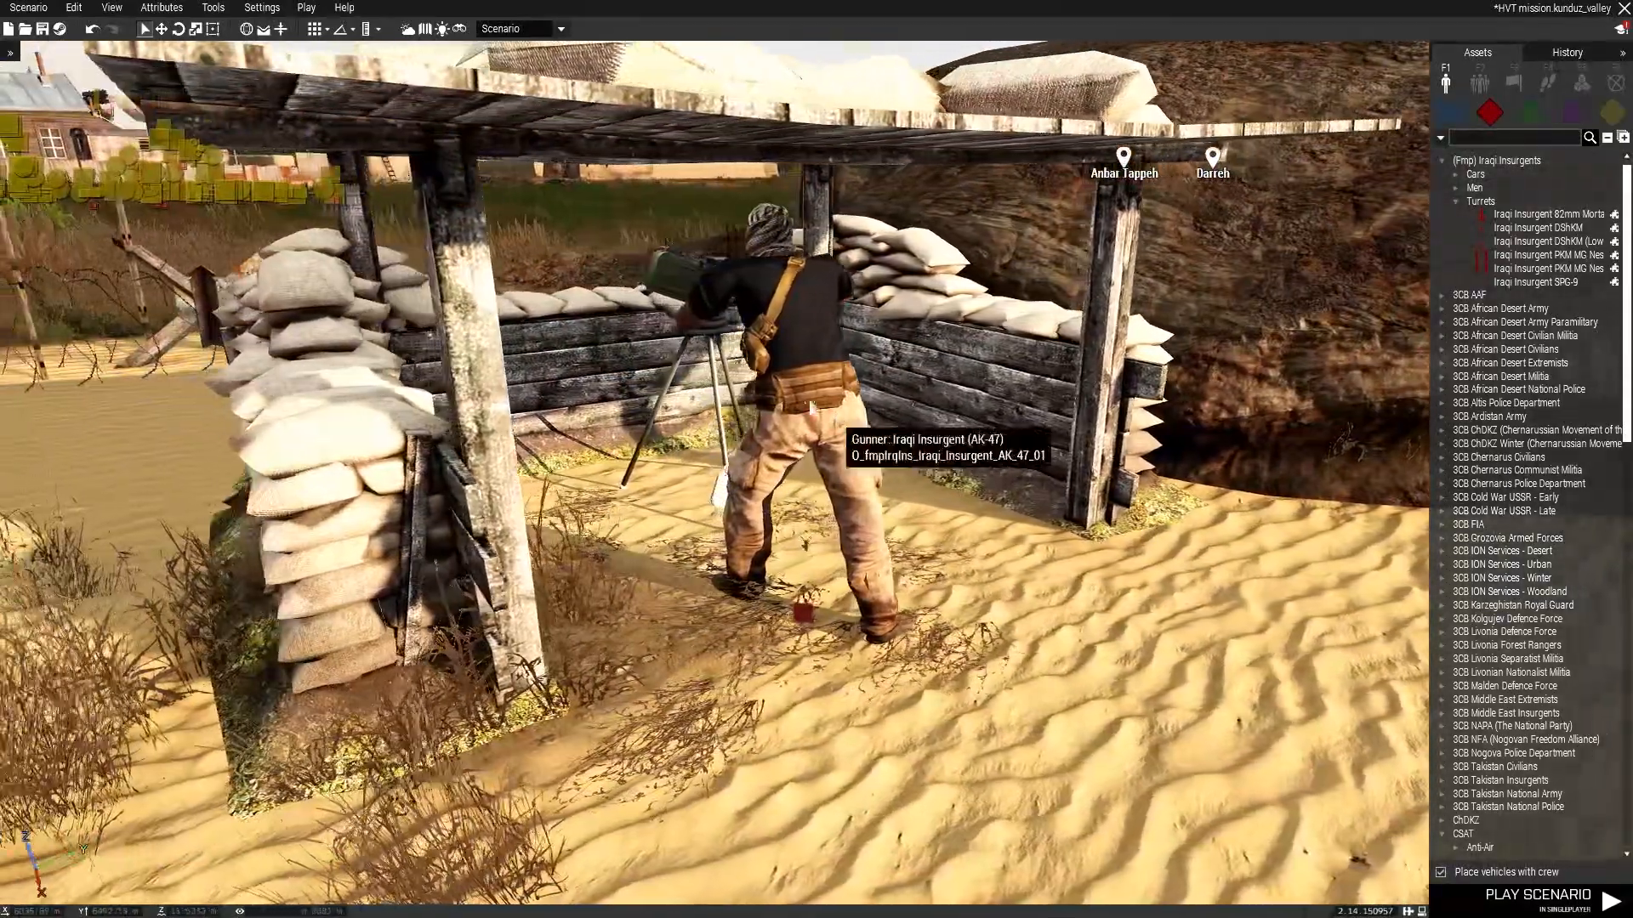
{"action": "left_click_drag", "start_coordinate": [781, 264], "coordinate": [739, 264]}
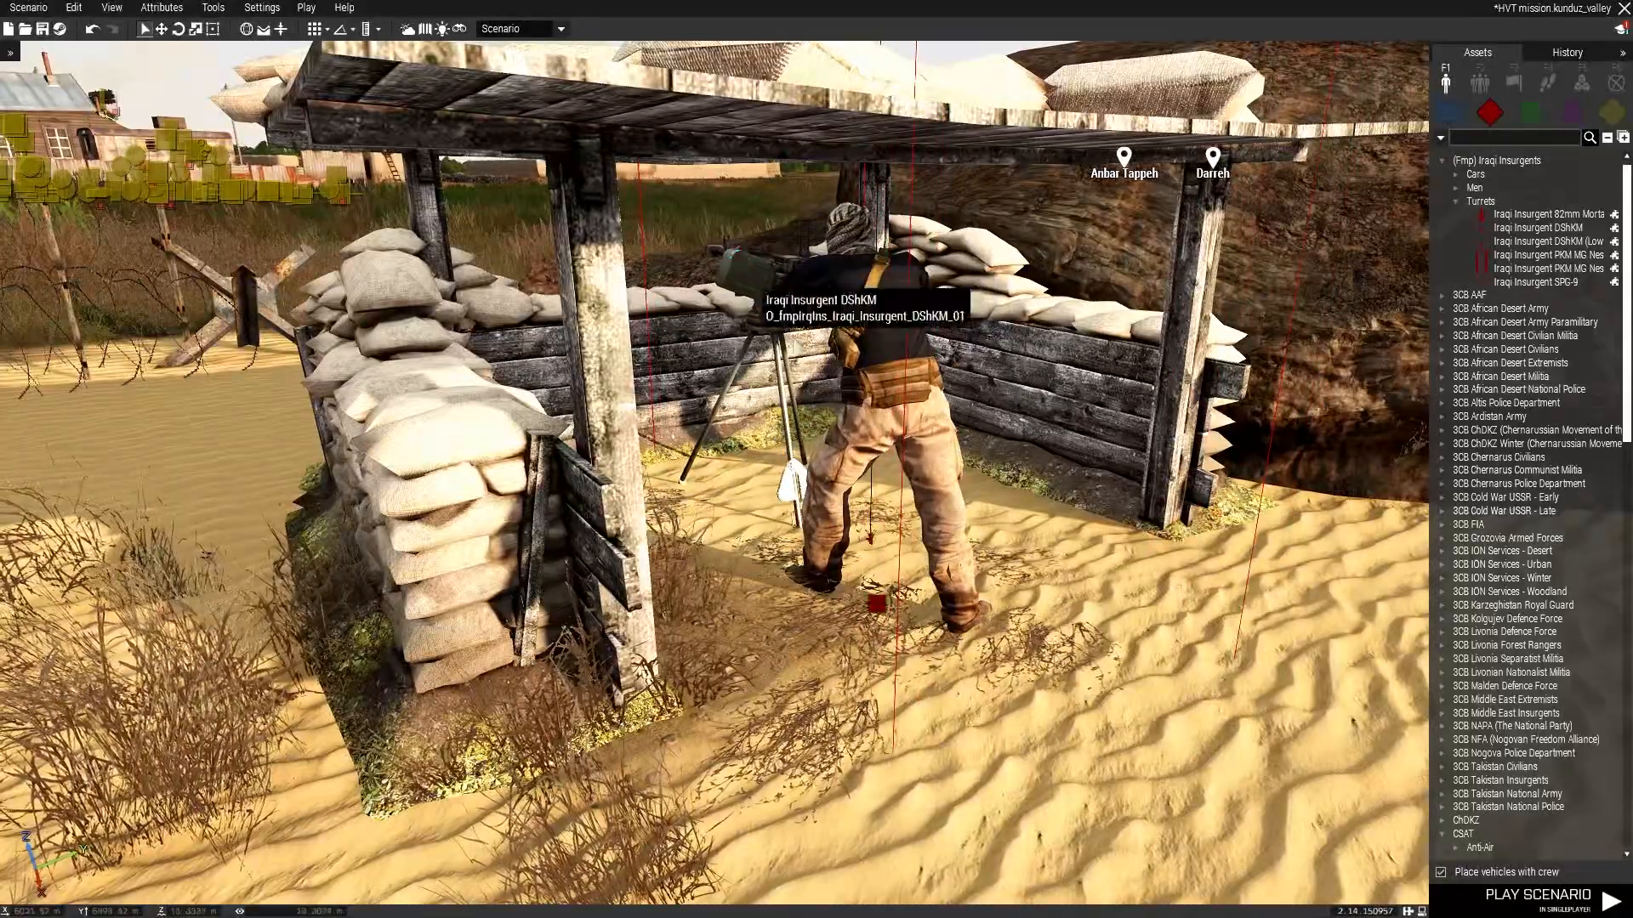
Place an Iraqi Insurgent PKM MG Nest (Desert) on the rock outcrop near the camp.
{"action": "left_click", "coordinate": [1543, 270]}
{"action": "right_click_drag", "start_coordinate": [1131, 331], "coordinate": [2, 323]}
{"action": "key", "text": "w"}
{"action": "right_click_drag", "start_coordinate": [840, 365], "coordinate": [544, 463]}
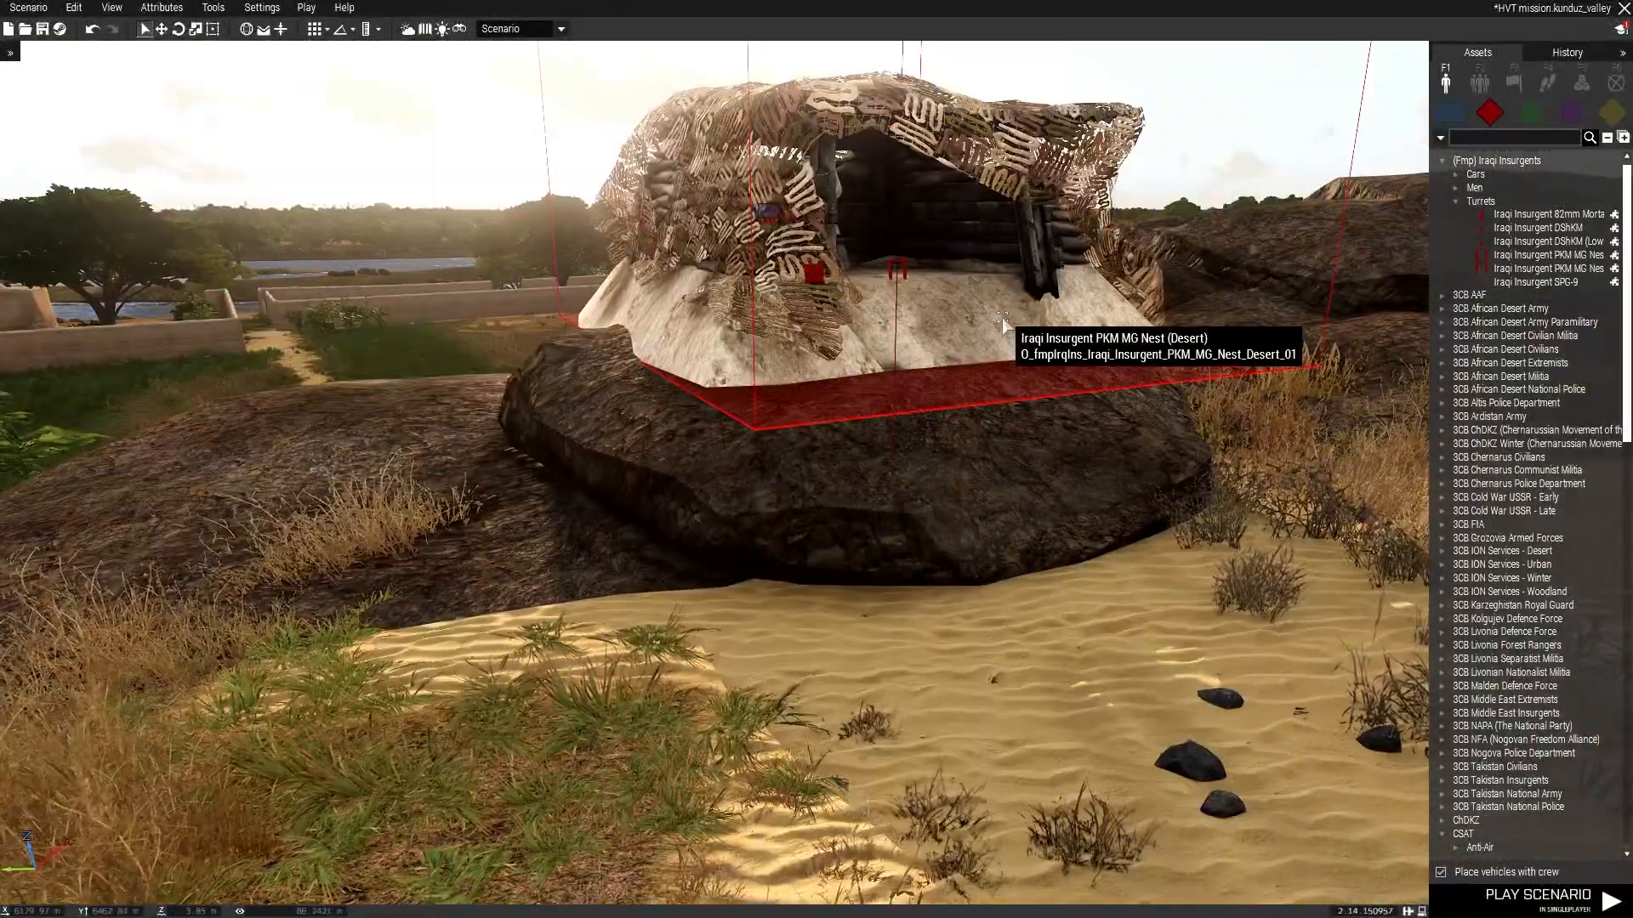
{"action": "key", "text": "a"}
{"action": "right_click_drag", "start_coordinate": [967, 549], "coordinate": [903, 448]}
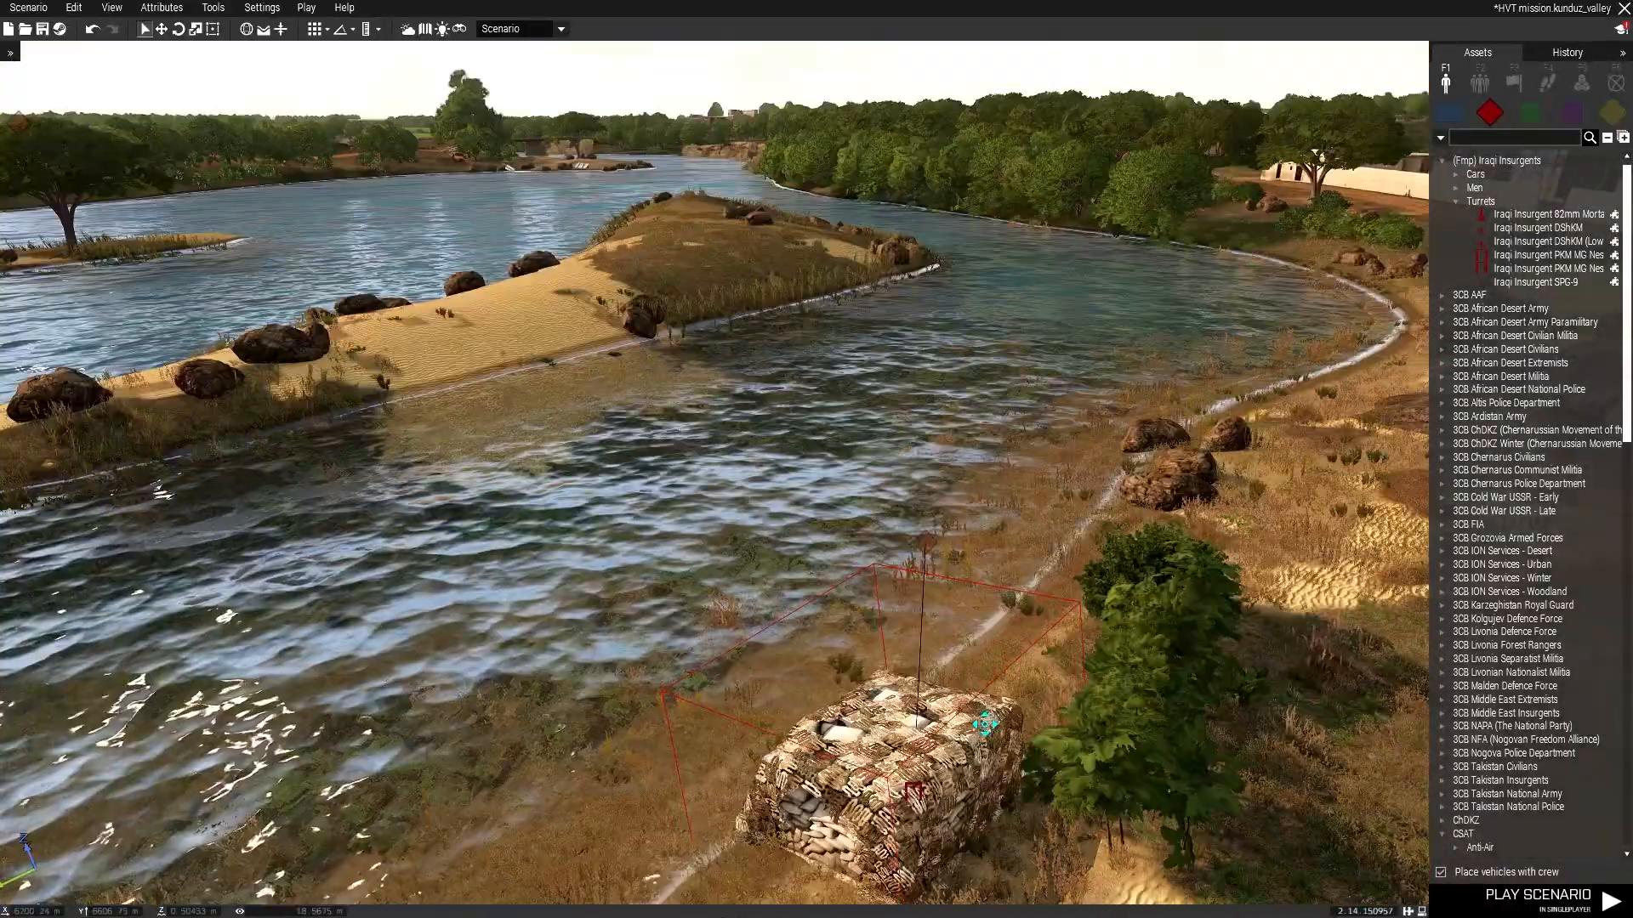
{"action": "left_click_drag", "start_coordinate": [985, 724], "coordinate": [987, 726], "text": "alt"}
{"action": "key", "text": "a"}
{"action": "right_click_drag", "start_coordinate": [987, 725], "coordinate": [1539, 585]}
{"action": "key", "text": "w"}
{"action": "right_click_drag", "start_coordinate": [902, 472], "coordinate": [493, 510]}
{"action": "key", "text": "d"}
{"action": "key", "text": "s"}
{"action": "left_click_drag", "start_coordinate": [845, 400], "coordinate": [608, 106], "text": "shift"}
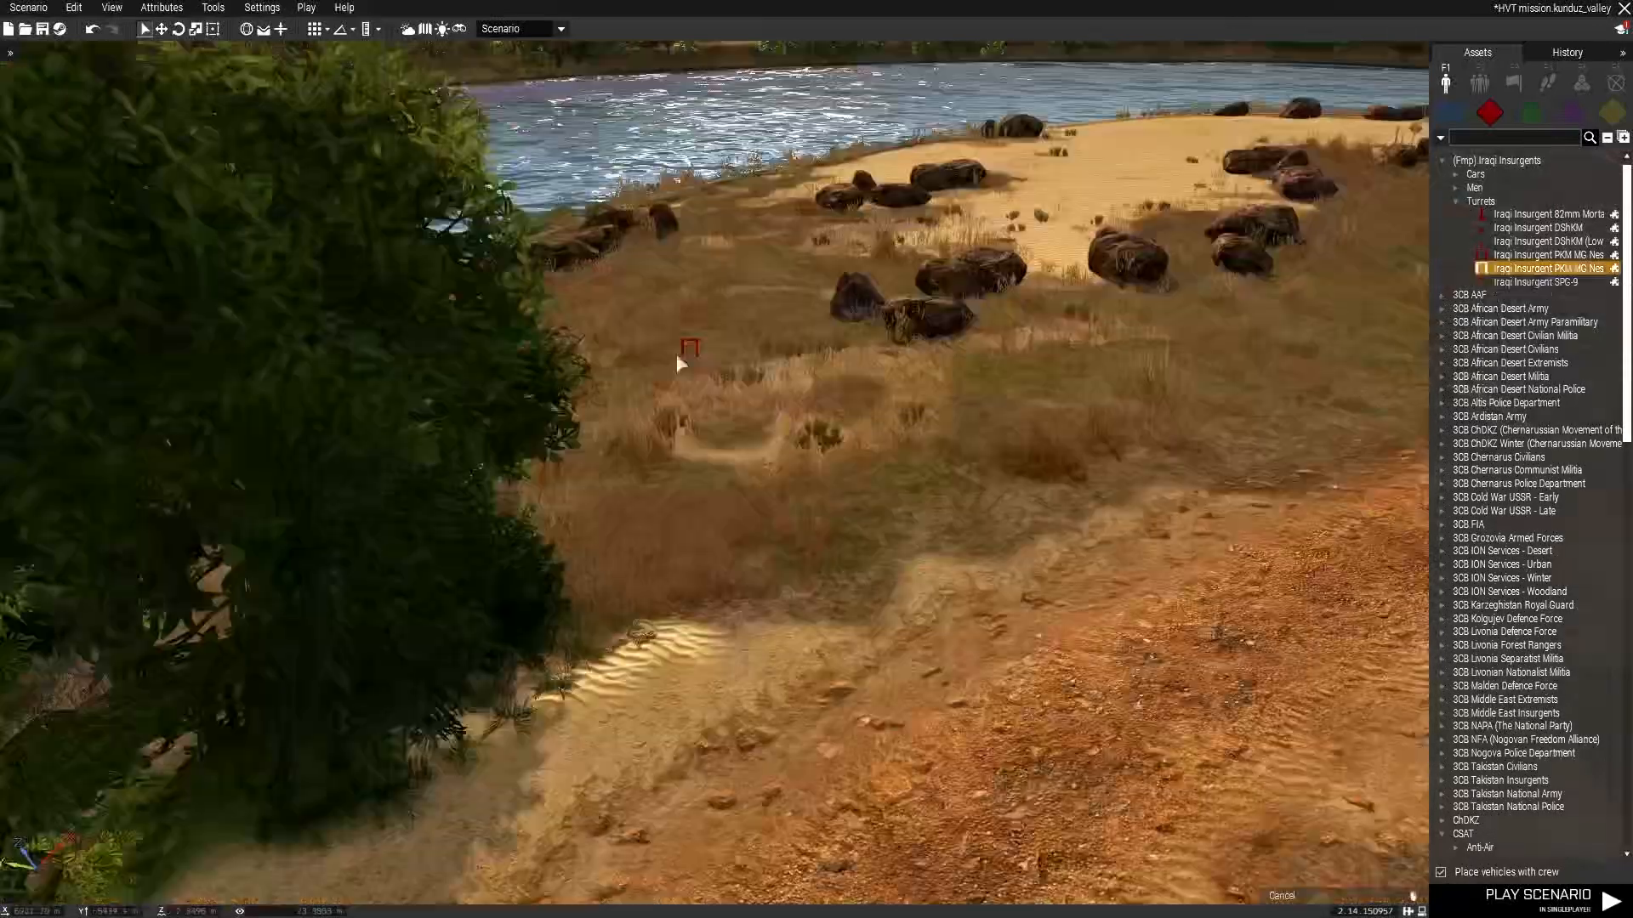
{"action": "key", "text": "w"}
{"action": "left_click_drag", "start_coordinate": [748, 325], "coordinate": [983, 111]}
{"action": "key", "text": "s"}
{"action": "right_click_drag", "start_coordinate": [1095, 374], "coordinate": [877, 397]}
{"action": "key", "text": "a"}
{"action": "key", "text": "w"}
{"action": "left_click_drag", "start_coordinate": [877, 397], "coordinate": [842, 367]}
{"action": "key", "text": "d"}
{"action": "key", "text": "d"}
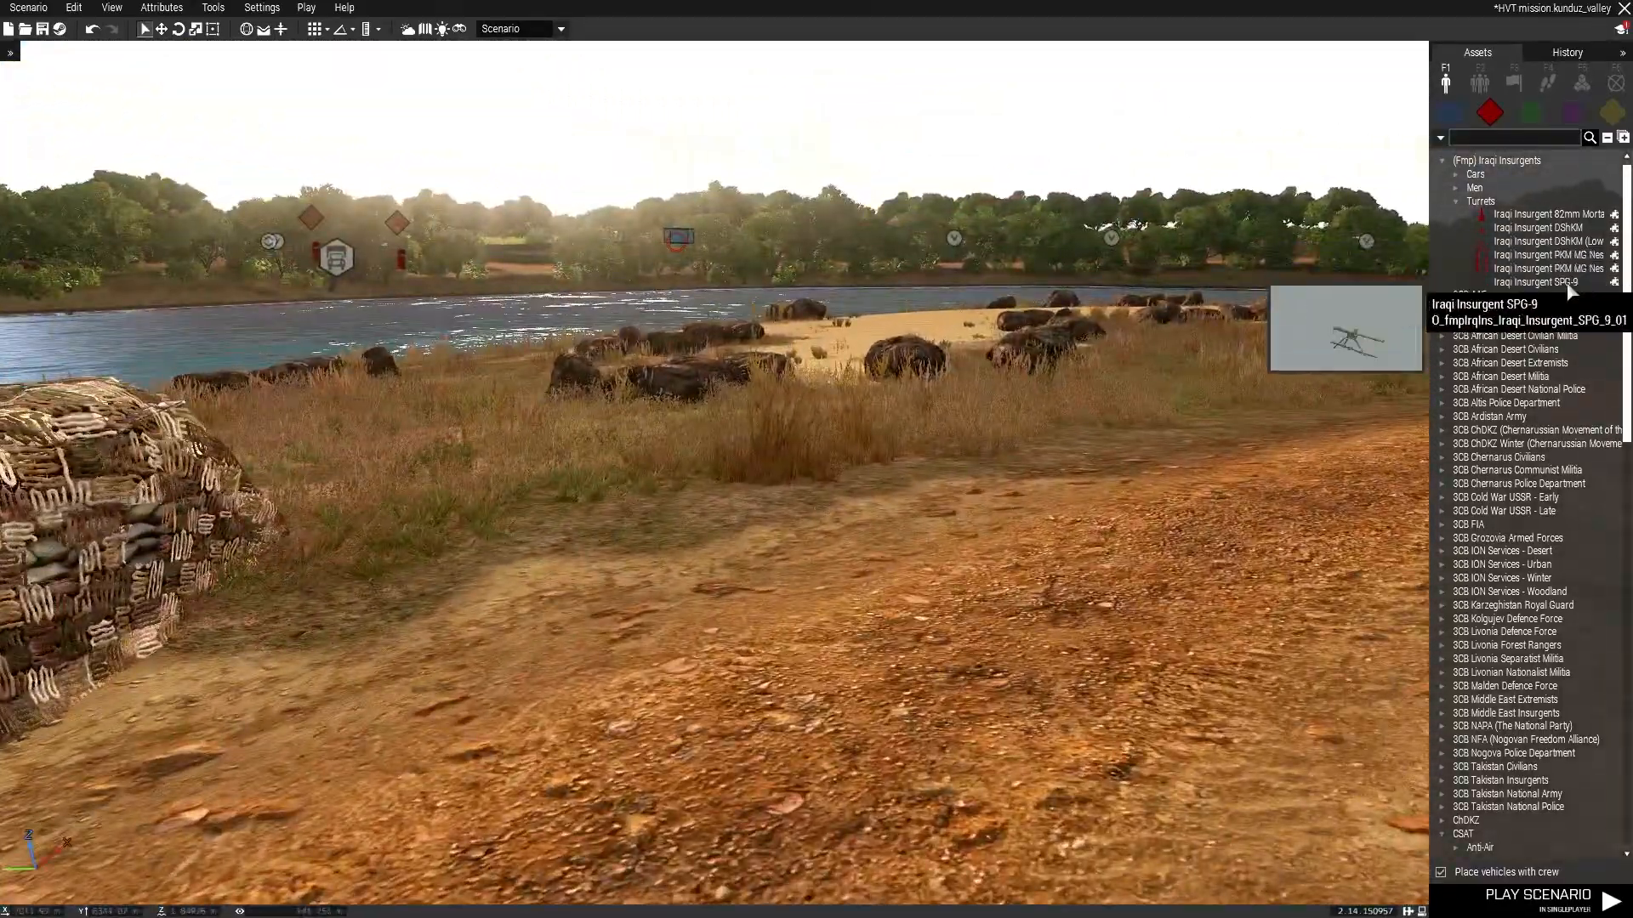
Place a second Iraqi Insurgent PKM MG Nest overlooking the river crossing.
{"action": "left_click", "coordinate": [1569, 269]}
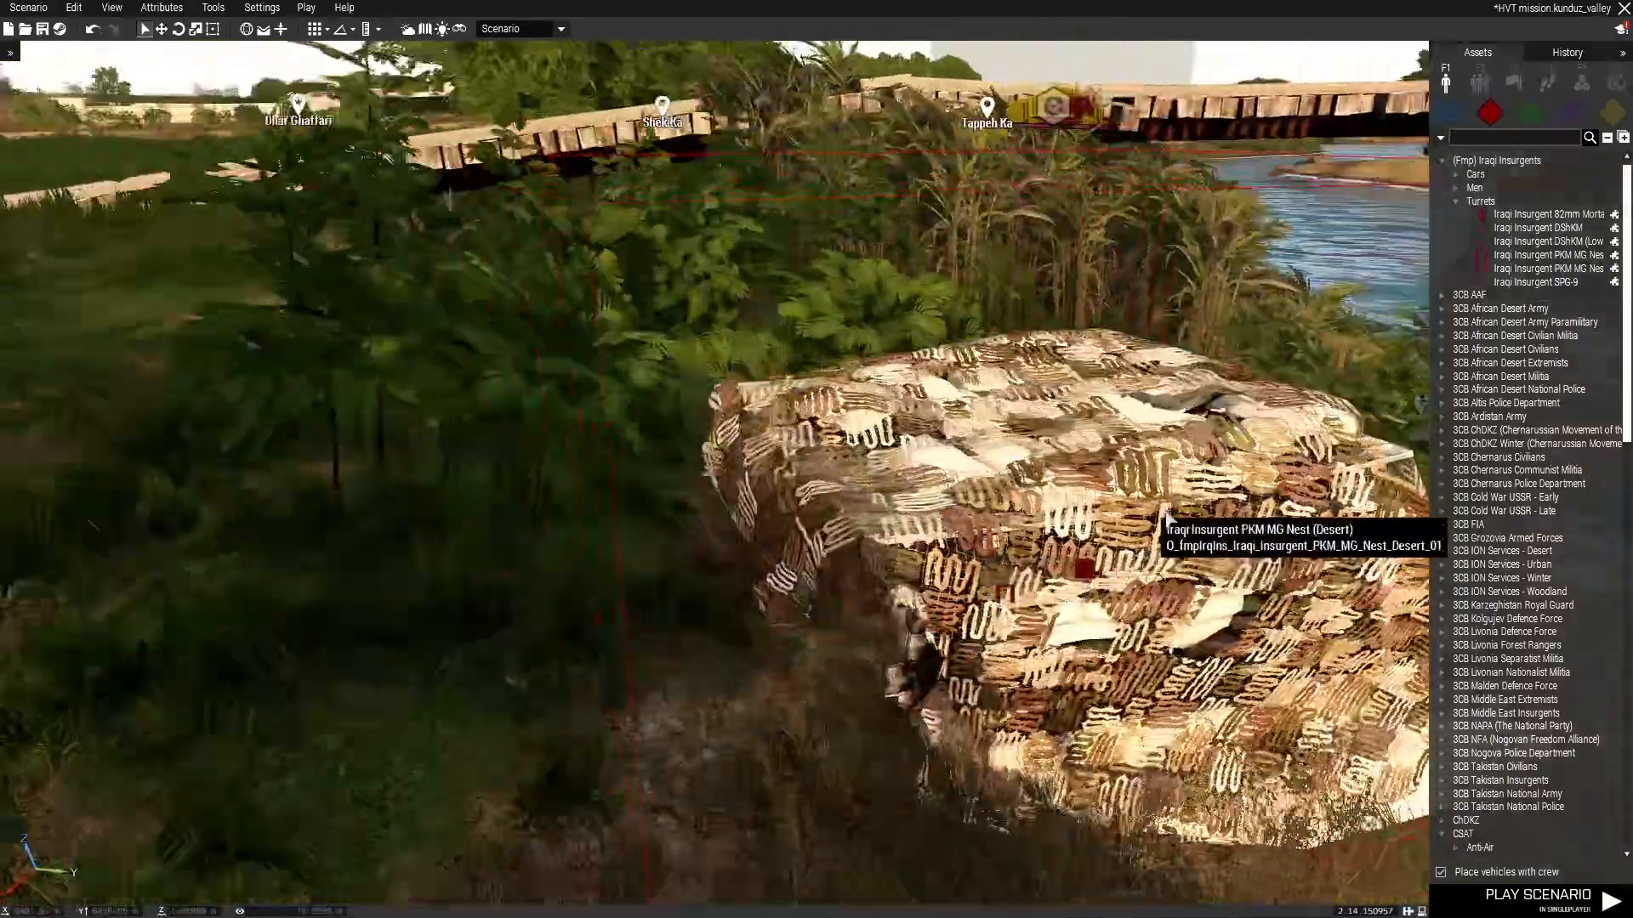
{"action": "key", "text": "w"}
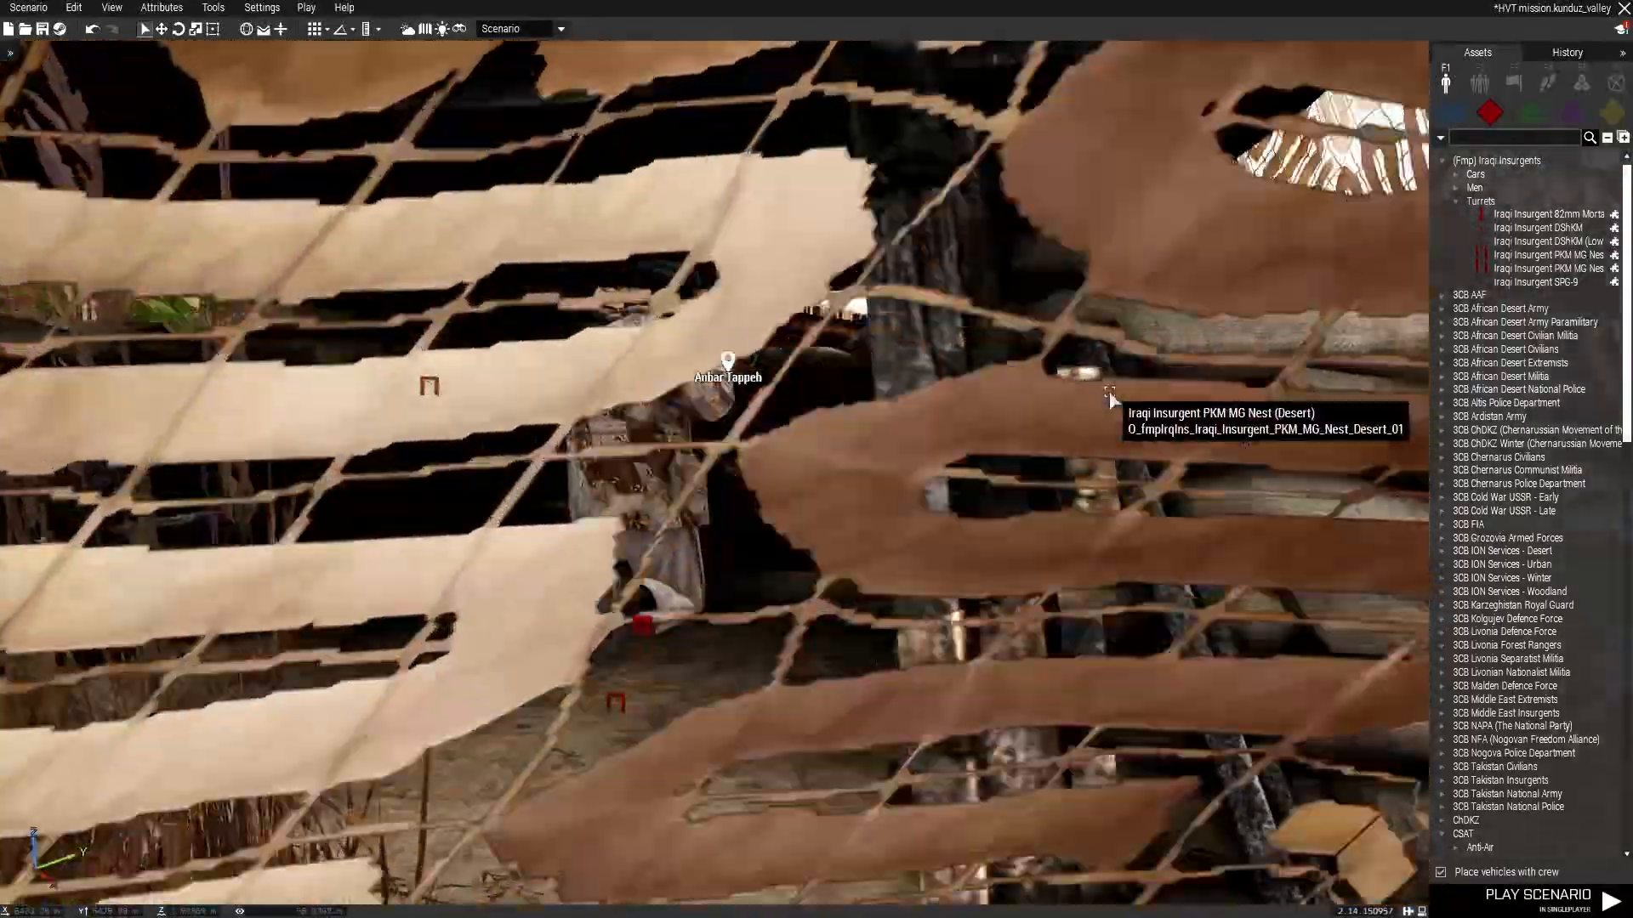
{"action": "key", "text": "w"}
{"action": "right_click_drag", "start_coordinate": [1110, 394], "coordinate": [1172, 387]}
{"action": "key", "text": "s"}
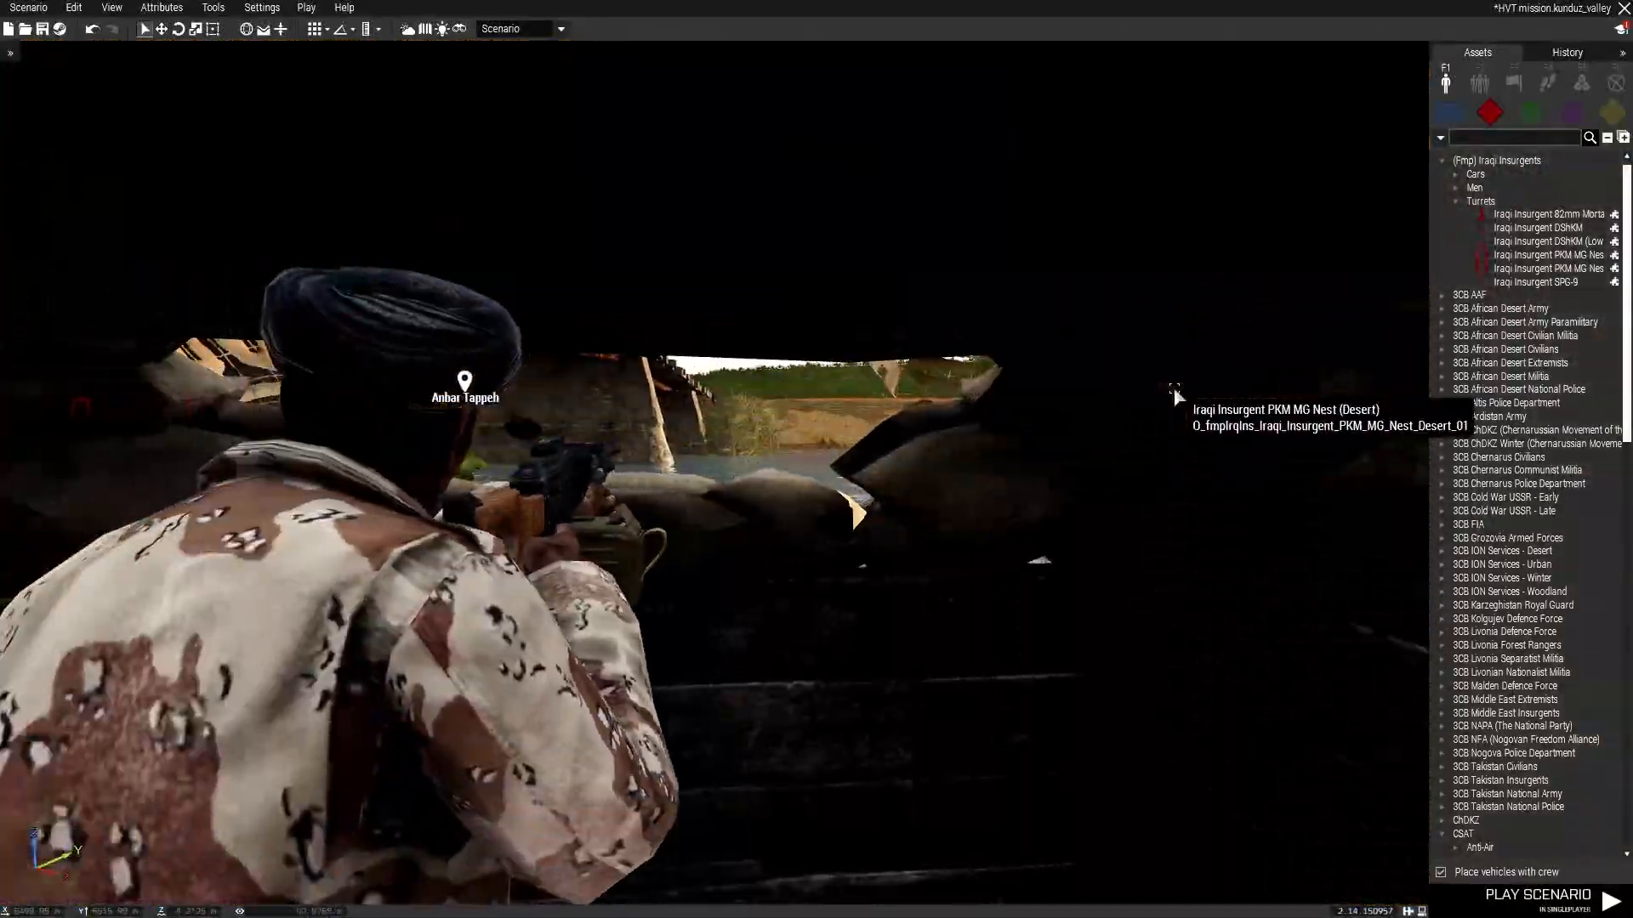
{"action": "key", "text": "s"}
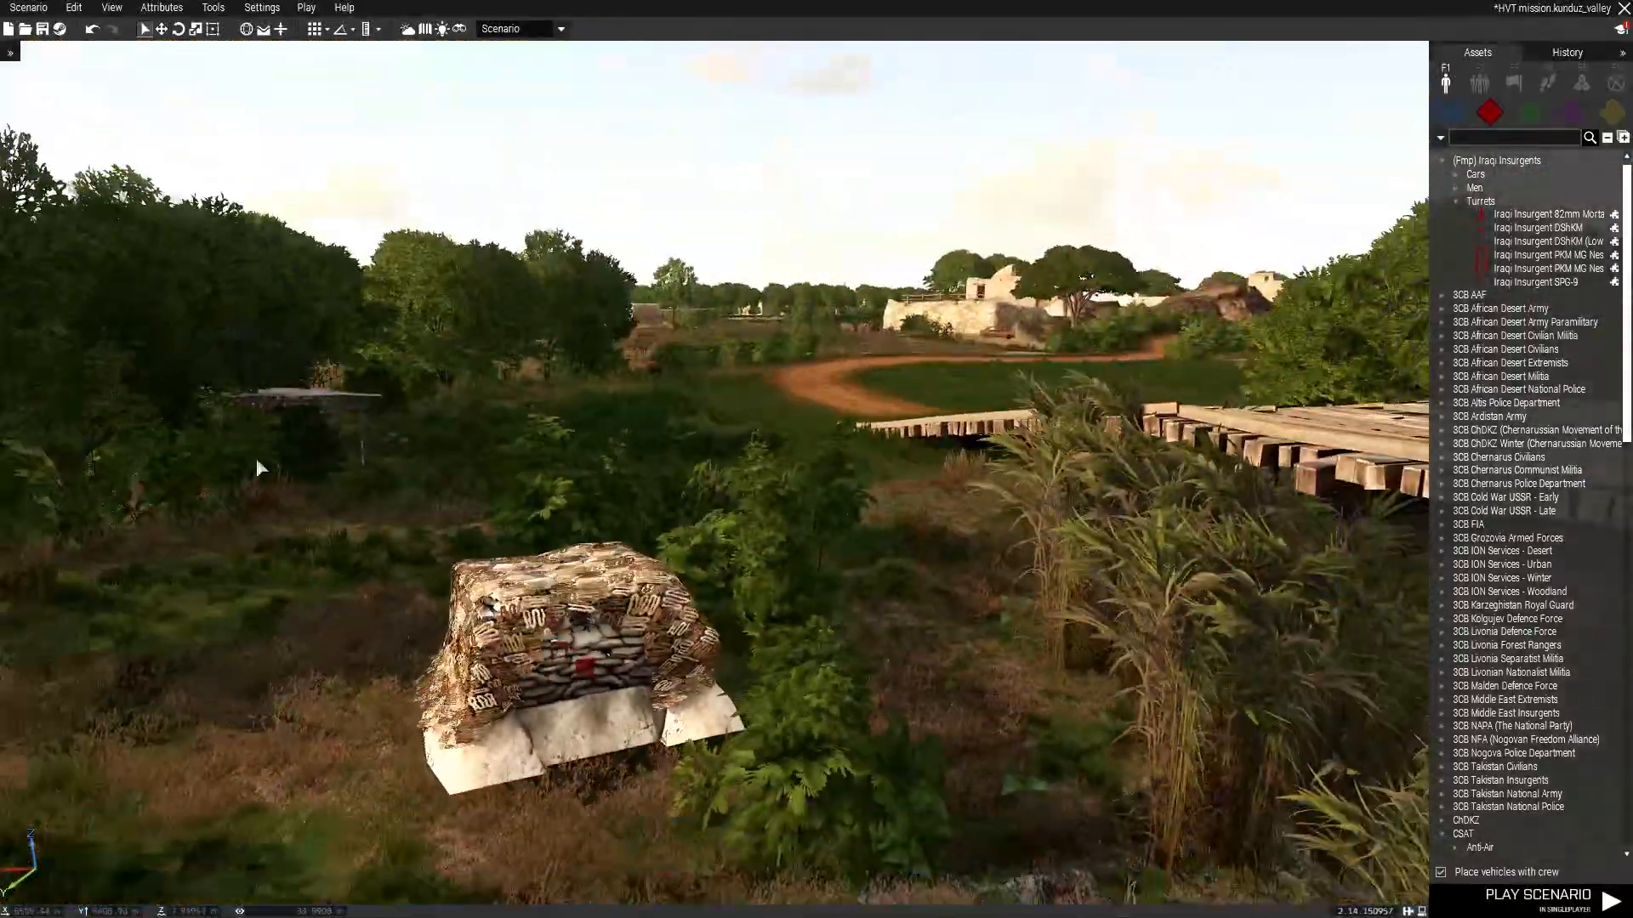
{"action": "key", "text": "w"}
{"action": "right_click_drag", "start_coordinate": [668, 290], "coordinate": [1097, 357]}
{"action": "key", "text": "d"}
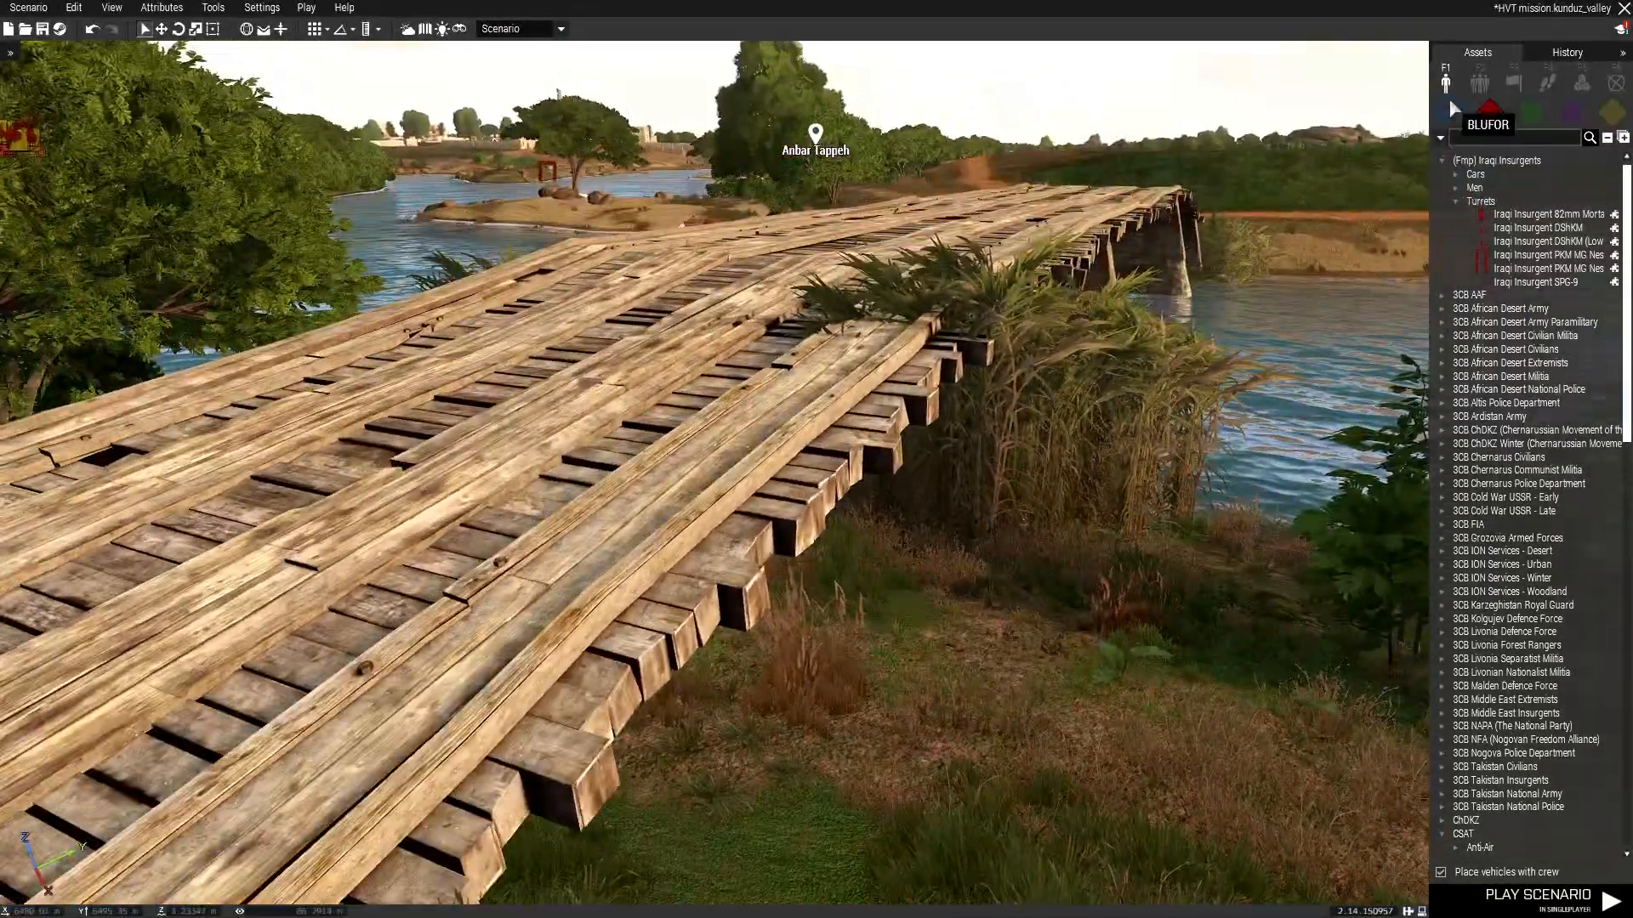
Place an Iraqi Insurgent (AK-47) rifleman in the field beside the river road.
{"action": "left_click", "coordinate": [1455, 174]}
{"action": "left_click", "coordinate": [1455, 174]}
{"action": "left_click", "coordinate": [1455, 187]}
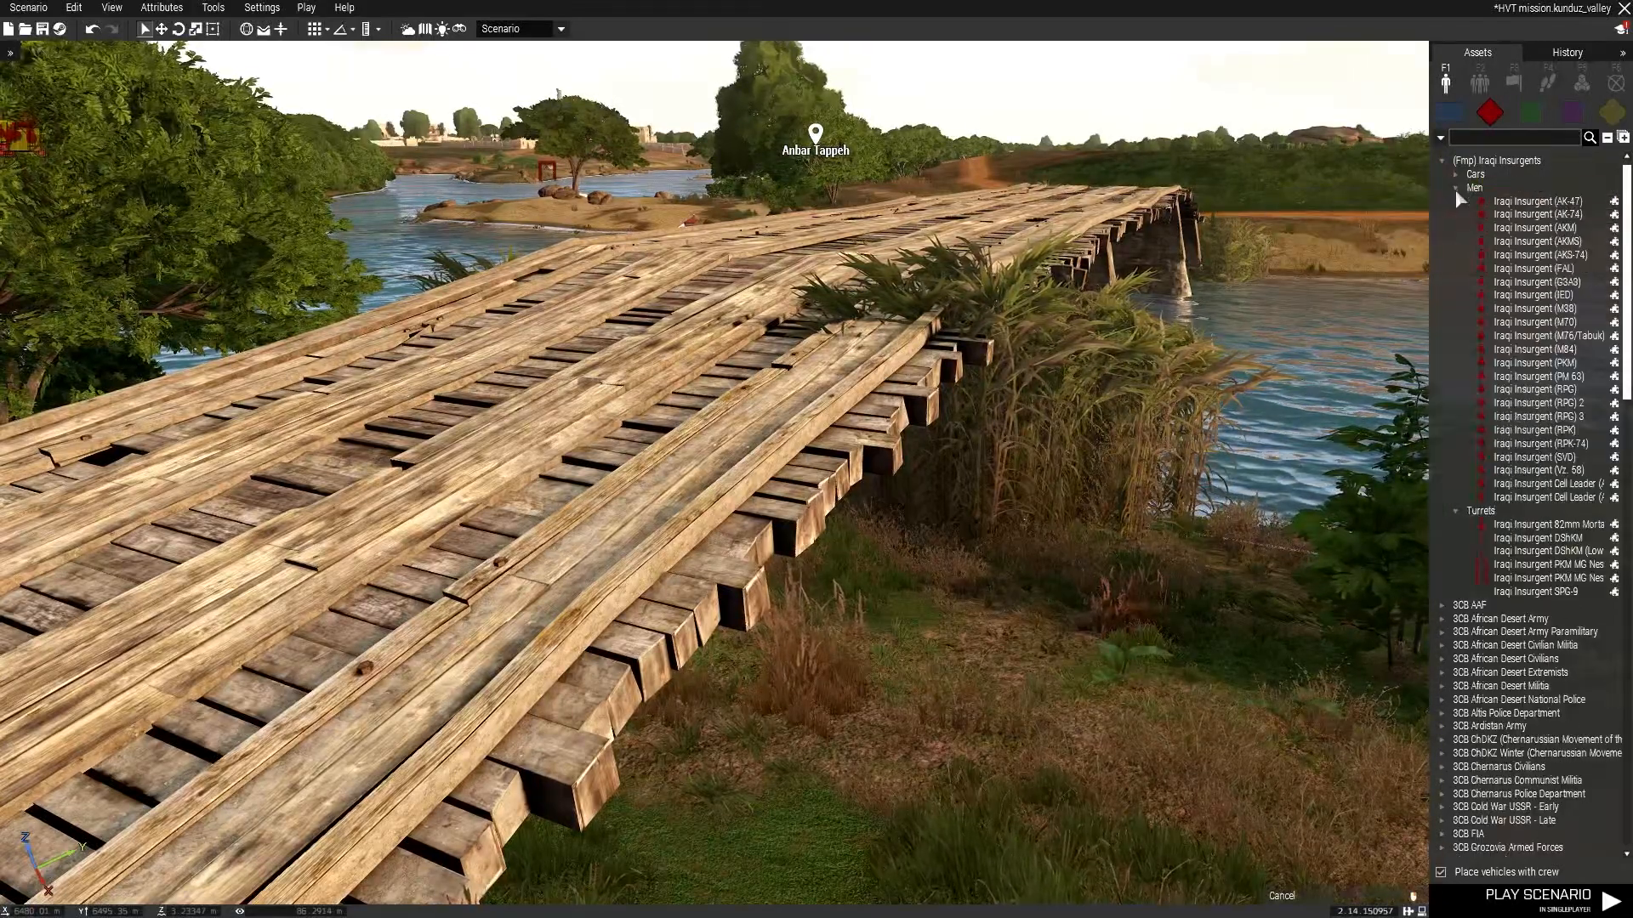
{"action": "left_click", "coordinate": [1538, 200]}
{"action": "key", "text": "w"}
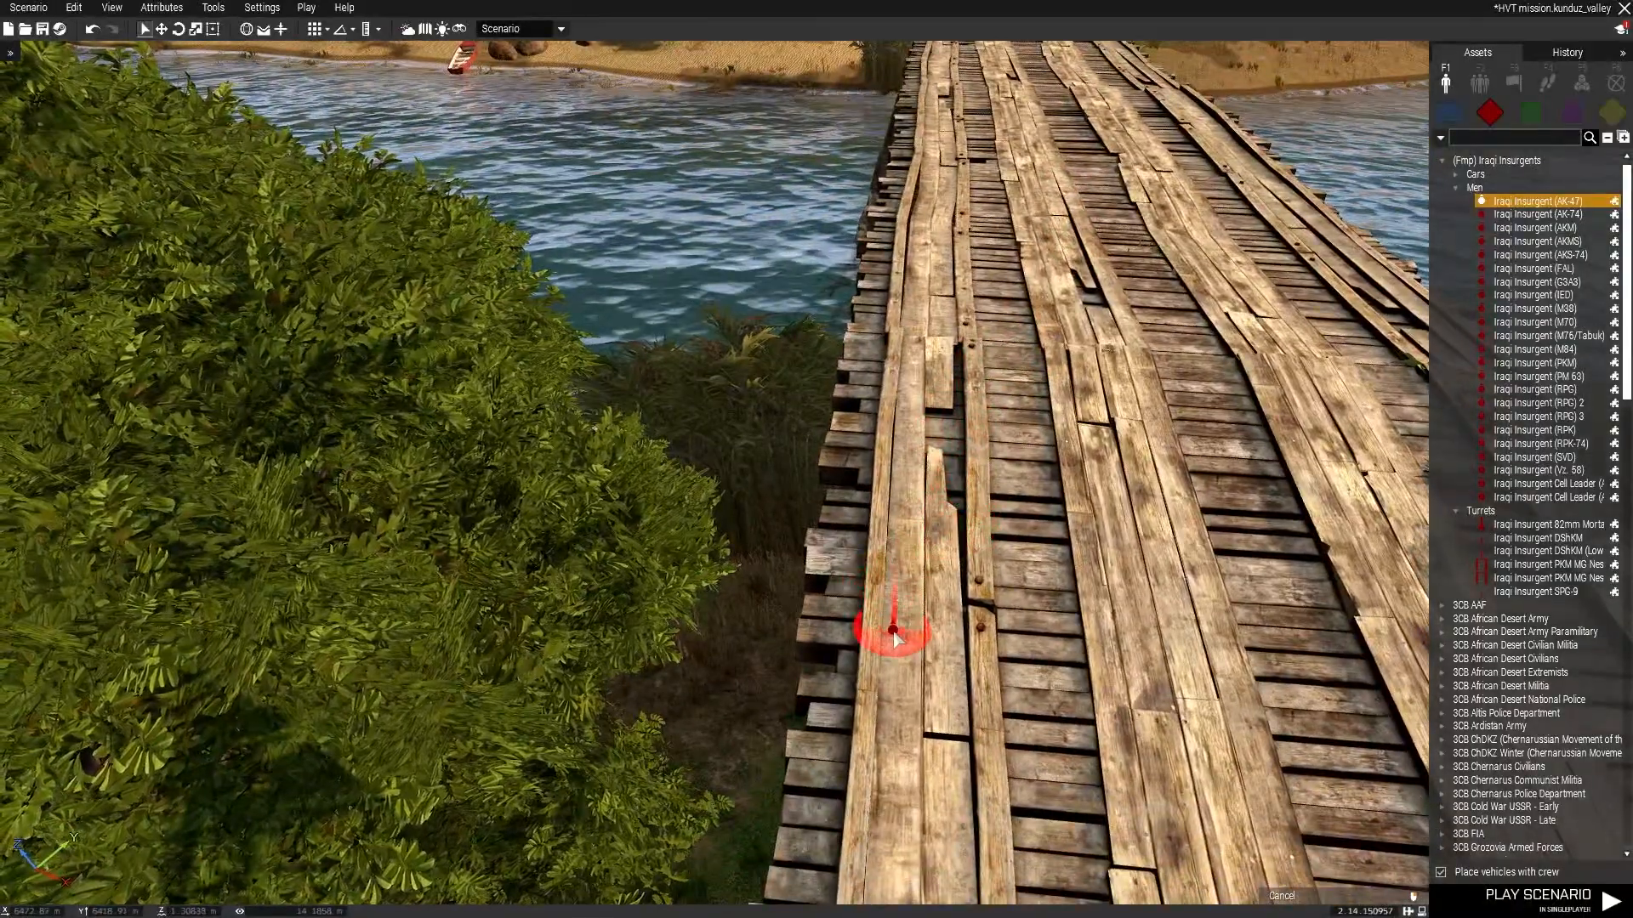
{"action": "scroll", "coordinate": [955, 506], "scroll_direction": "down", "scroll_amount": 5}
{"action": "right_click_drag", "start_coordinate": [1233, 397], "coordinate": [590, 381]}
{"action": "scroll", "coordinate": [812, 593], "scroll_direction": "up", "scroll_amount": 5}
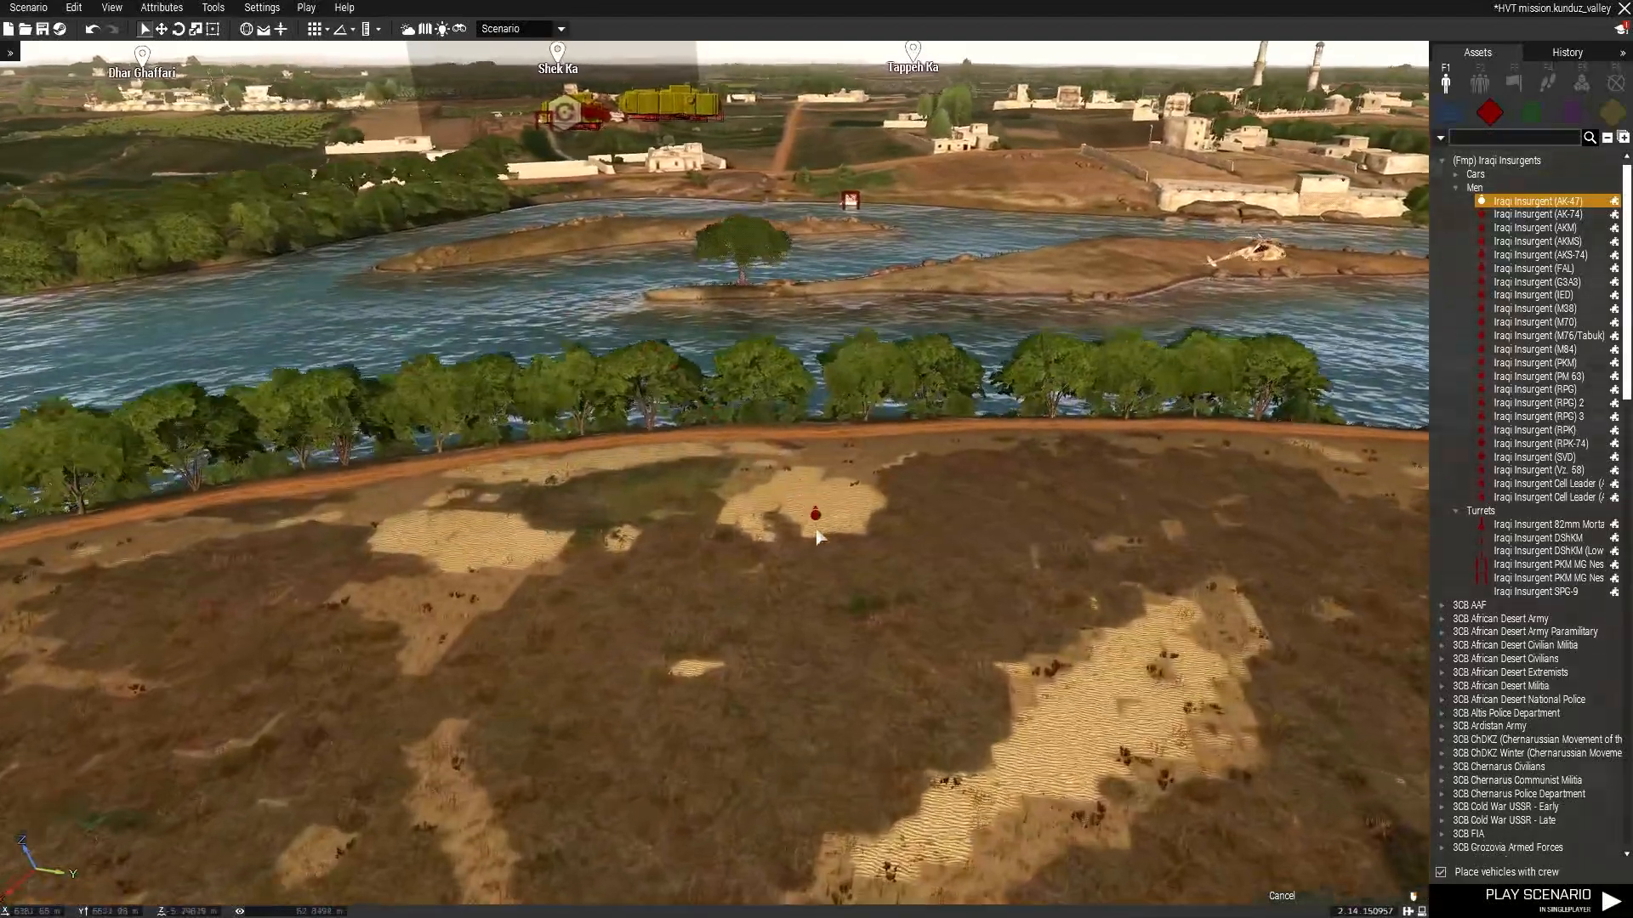
Place an Iraqi Insurgent Cell Leader (AKMS) beside the rifleman in the field by the river road.
{"action": "scroll", "coordinate": [1400, 300], "scroll_direction": "up", "scroll_amount": 3}
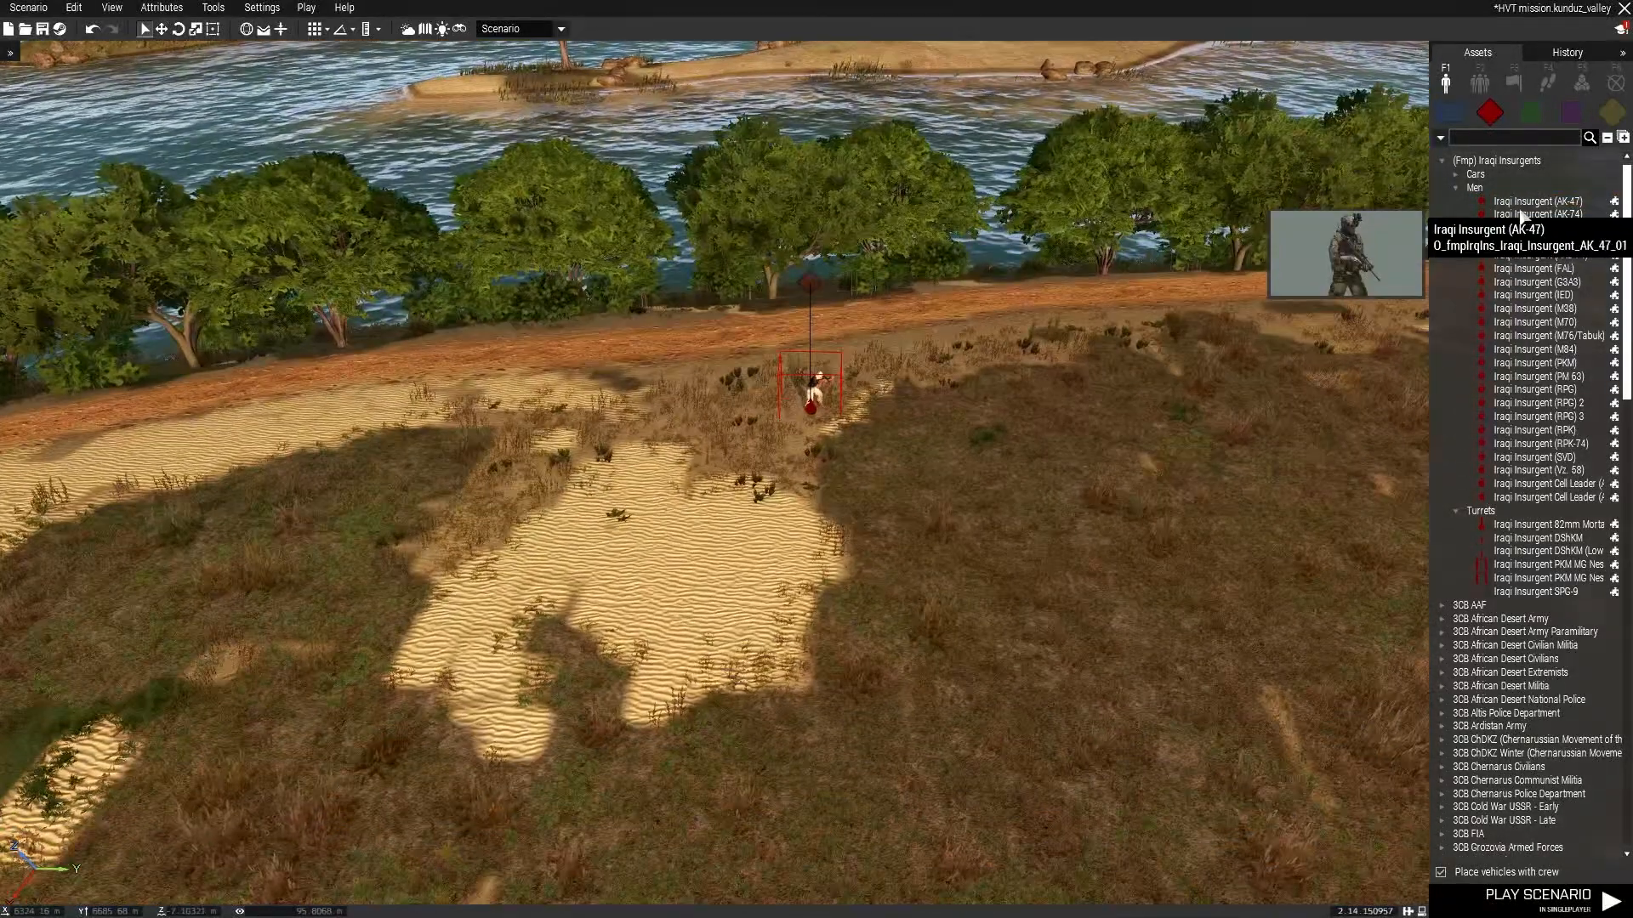
{"action": "left_click", "coordinate": [1535, 202]}
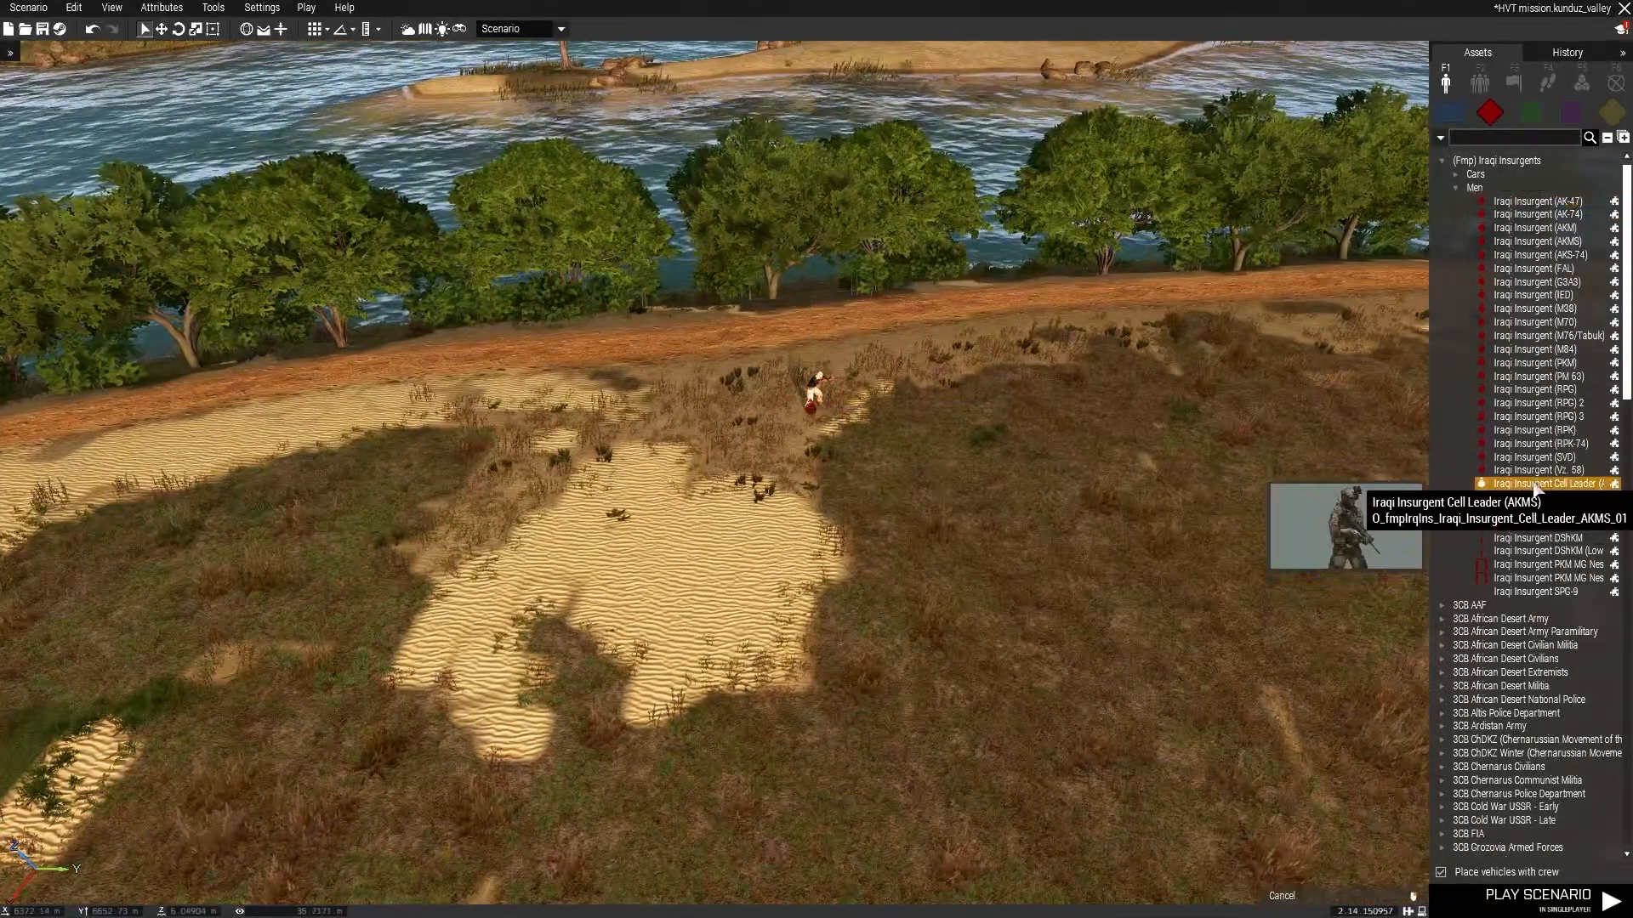
{"action": "scroll", "coordinate": [850, 476], "scroll_direction": "up", "scroll_amount": 3}
{"action": "left_click", "coordinate": [889, 501]}
Place a LAMBS Task Patrol module next to the insurgents and confirm its default settings.
{"action": "left_click", "coordinate": [1581, 83]}
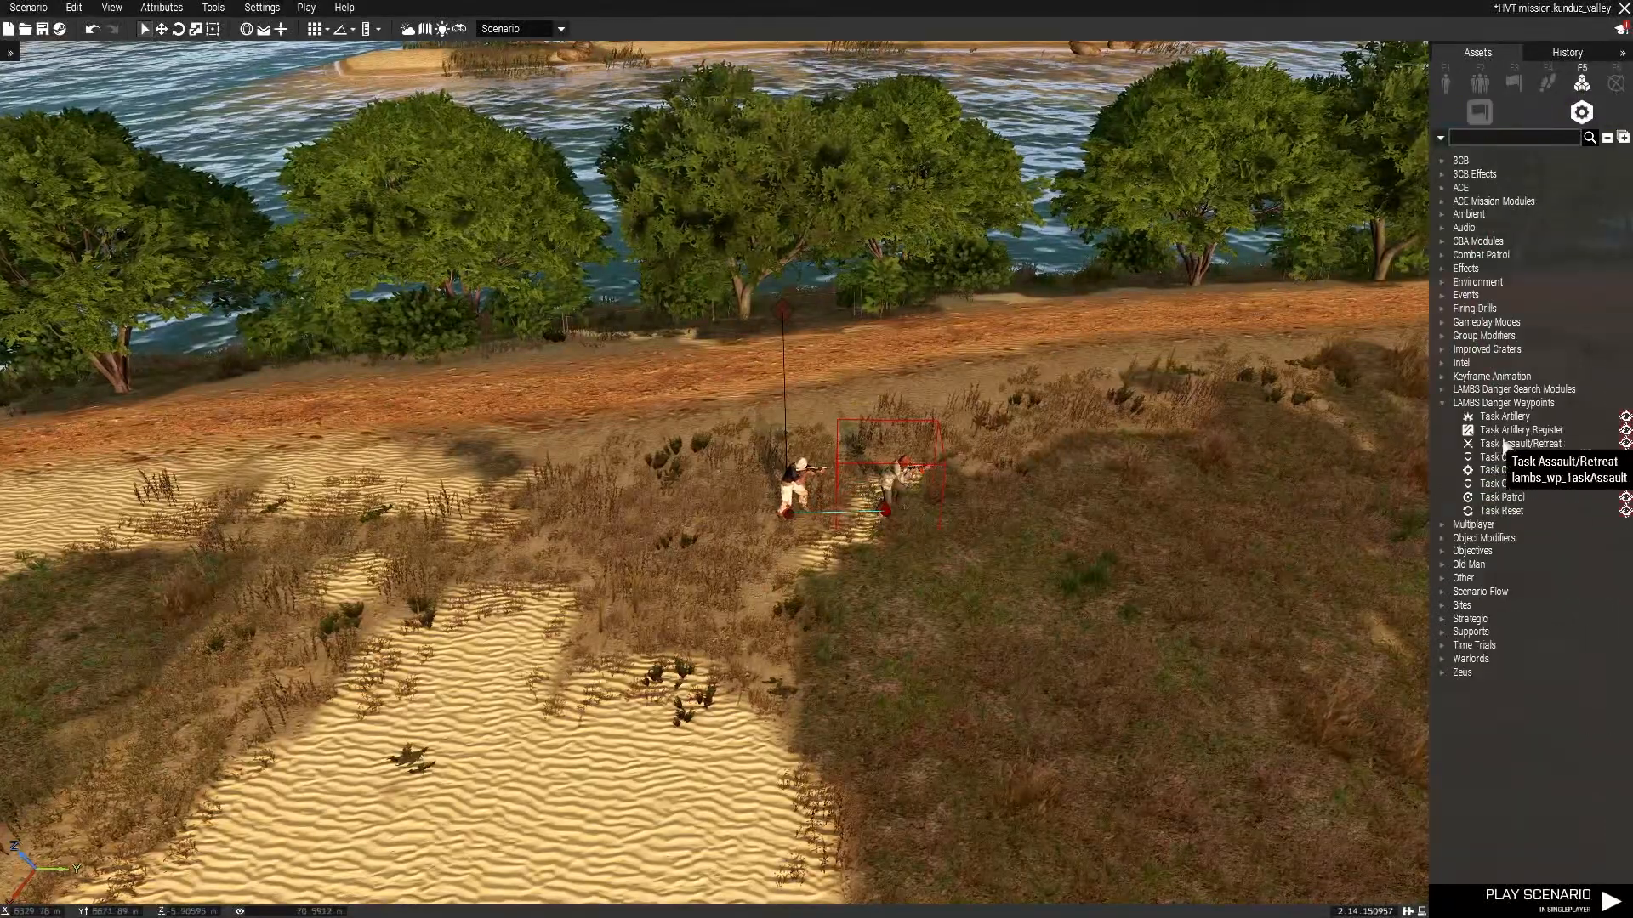
{"action": "left_click", "coordinate": [1502, 497]}
{"action": "right_click_drag", "start_coordinate": [1172, 510], "coordinate": [804, 479]}
{"action": "left_click", "coordinate": [804, 479]}
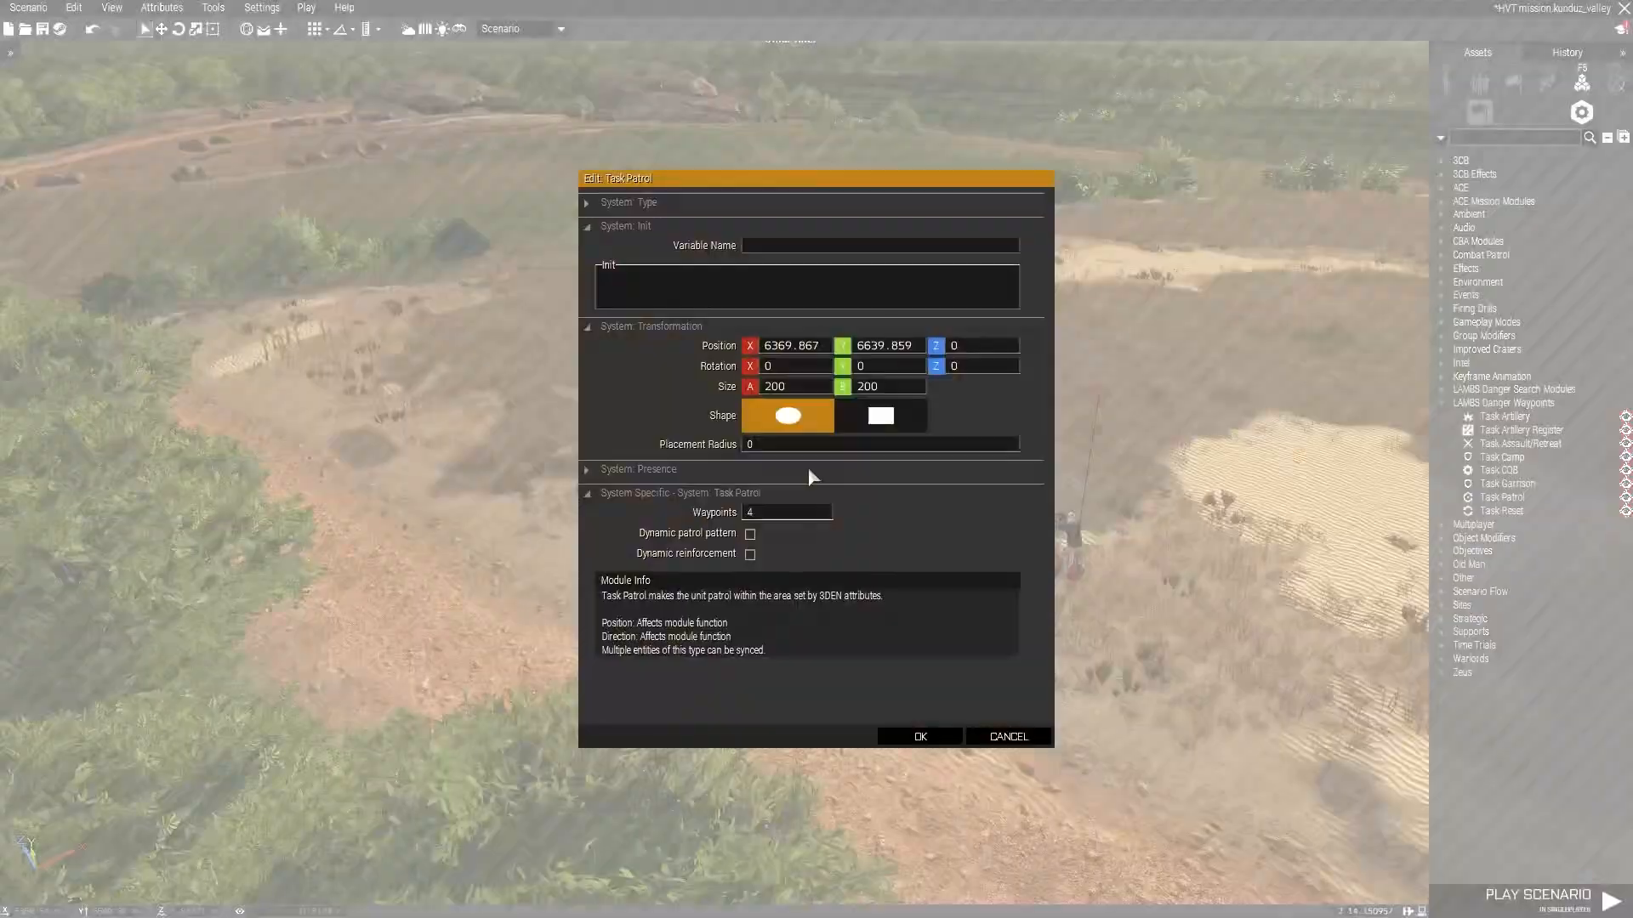
{"action": "key", "text": "Return"}
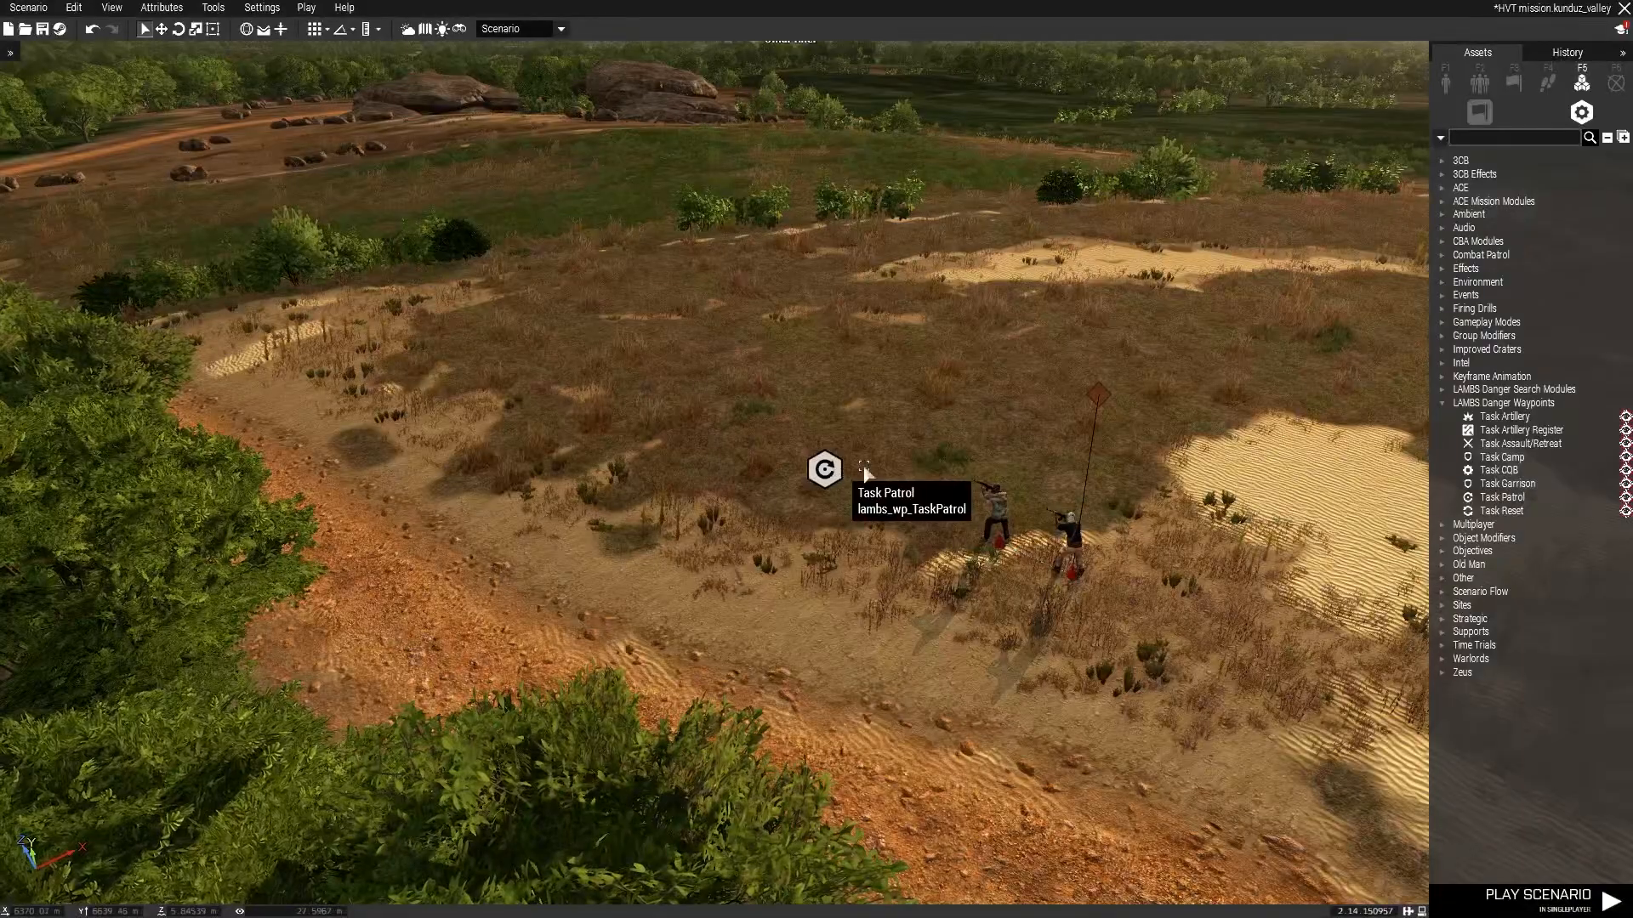
Move the cell leader next to the rifleman and add Iraqi Insurgent (RPK) and (M70) riflemen to the group.
{"action": "left_click_drag", "start_coordinate": [1075, 549], "coordinate": [989, 501]}
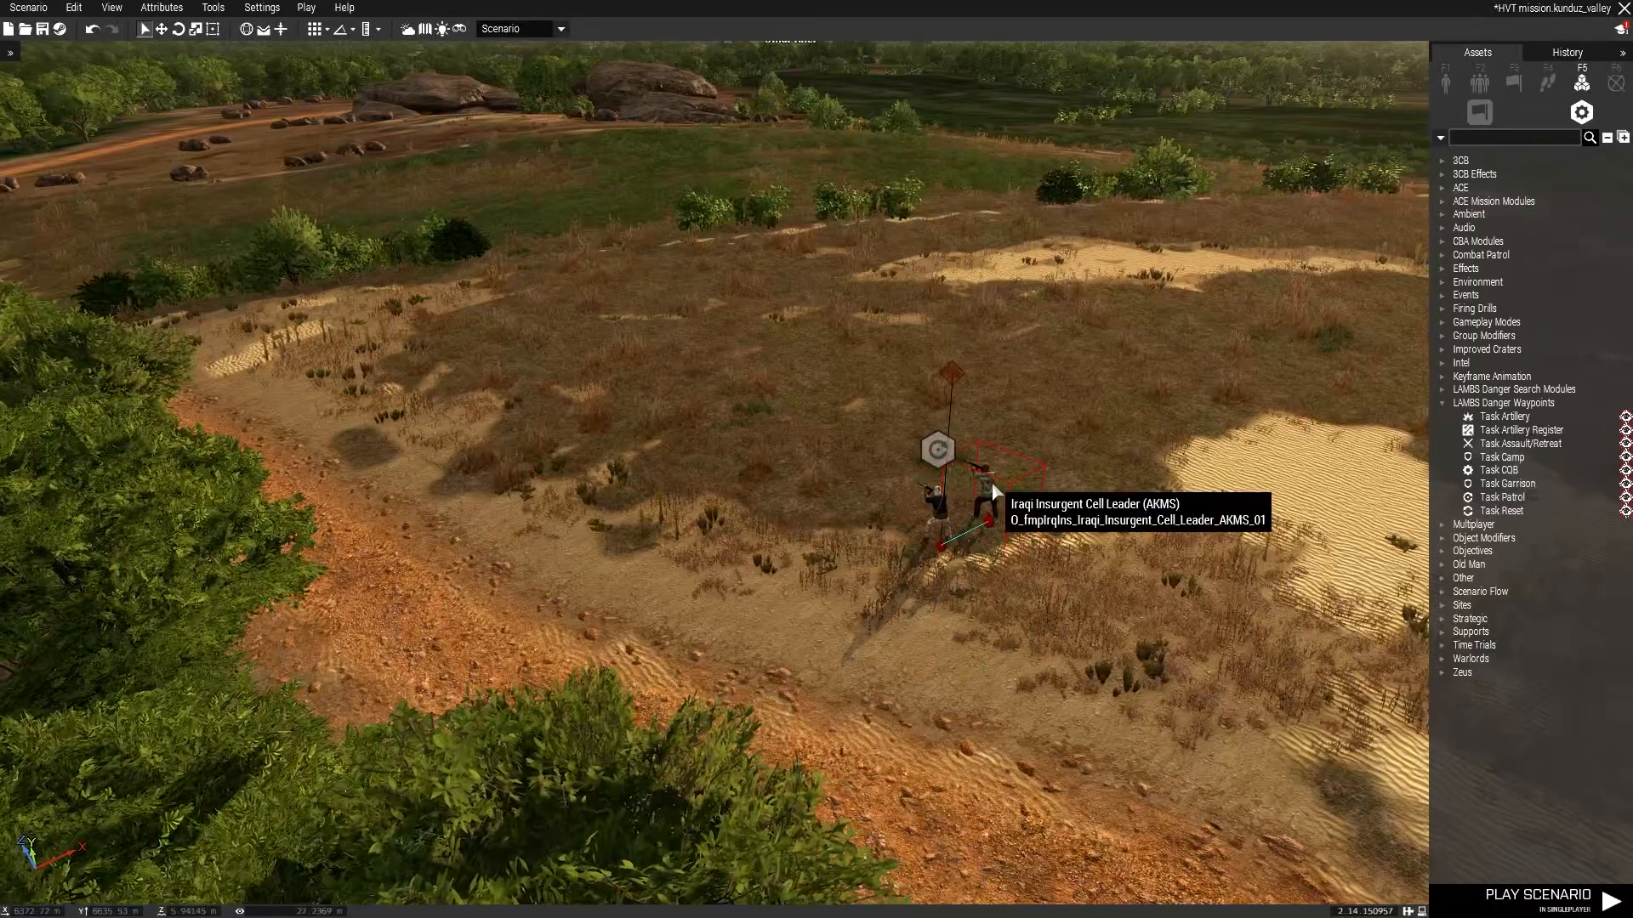
{"action": "left_click", "coordinate": [1445, 83]}
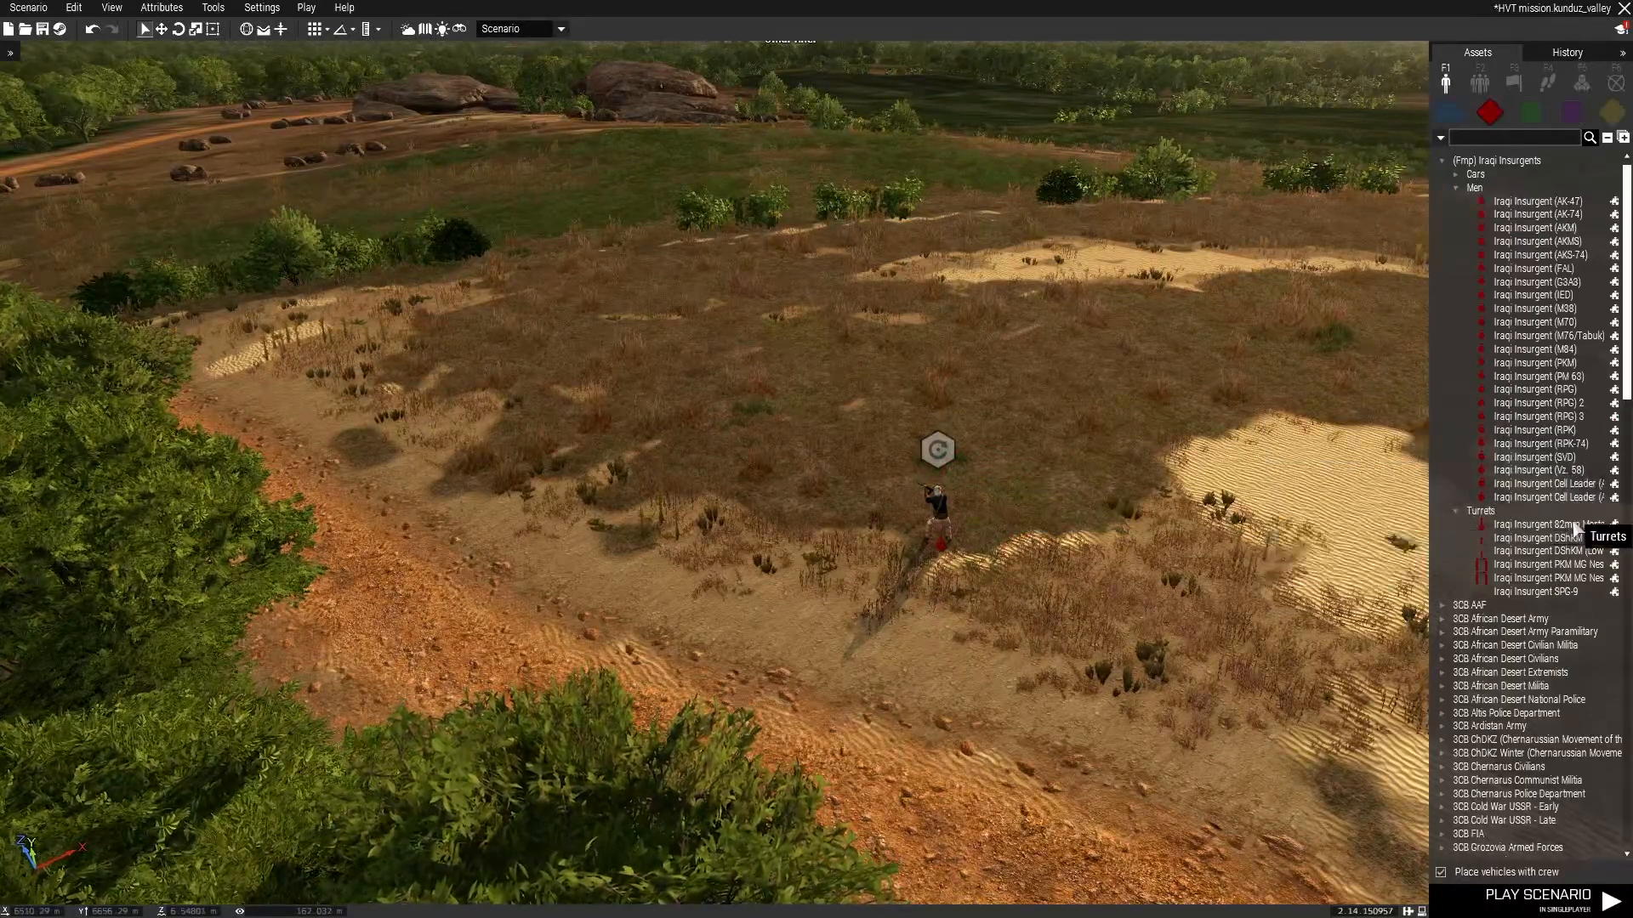
{"action": "left_click", "coordinate": [1535, 429]}
{"action": "left_click", "coordinate": [998, 507]}
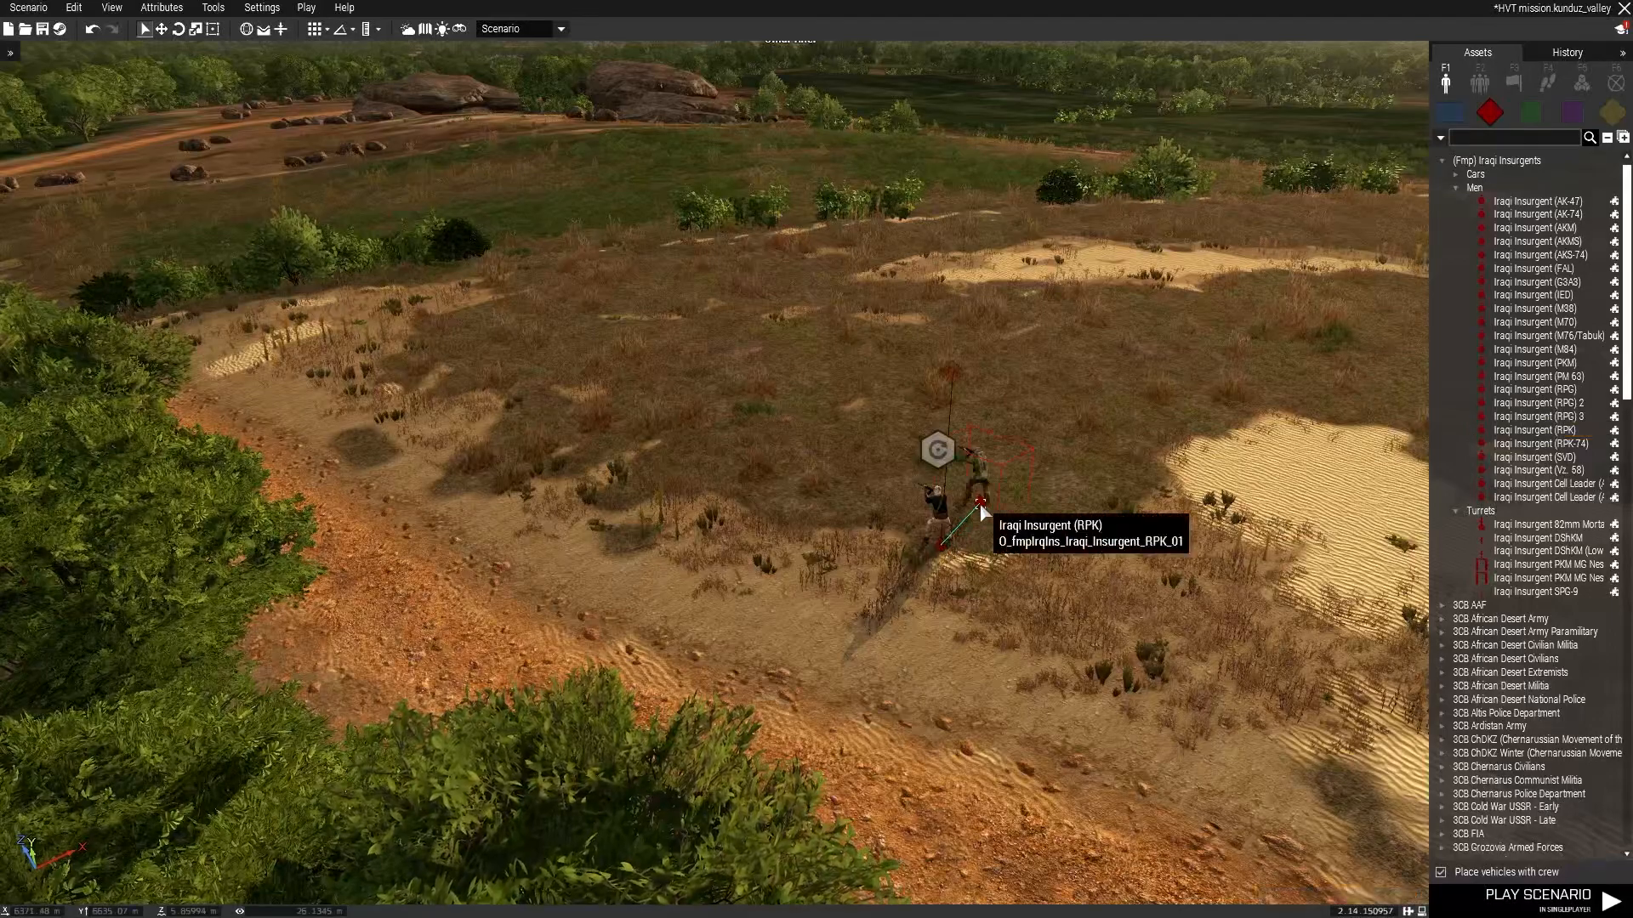
{"action": "left_click", "coordinate": [1535, 322]}
{"action": "scroll", "coordinate": [884, 578], "scroll_direction": "up", "scroll_amount": 3}
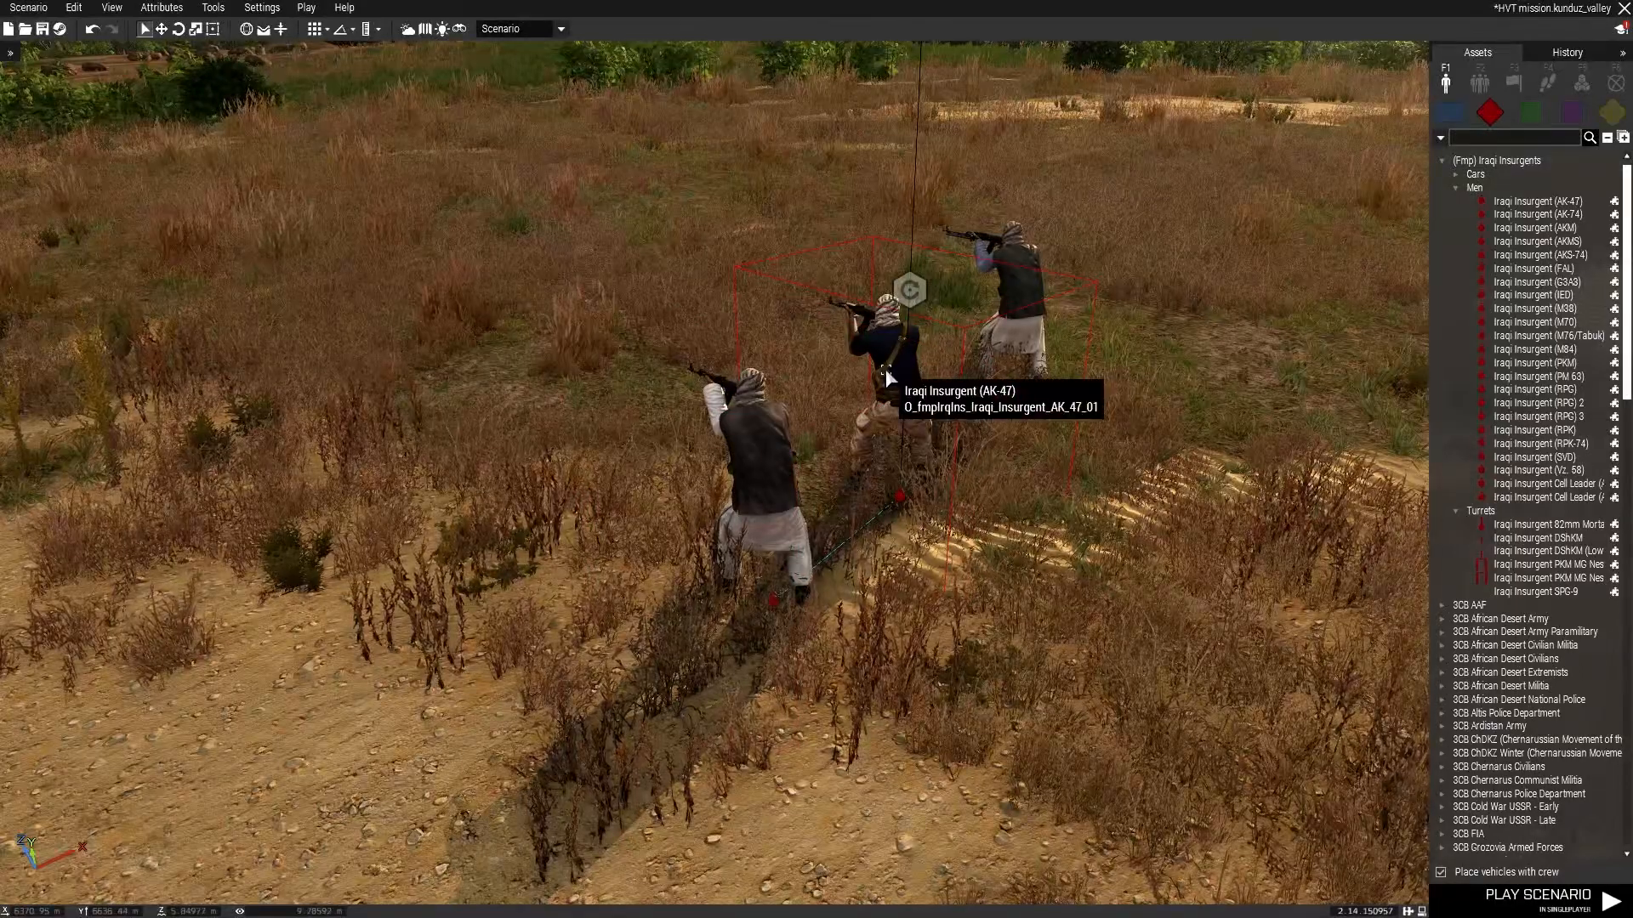
{"action": "scroll", "coordinate": [885, 381], "scroll_direction": "down", "scroll_amount": 4}
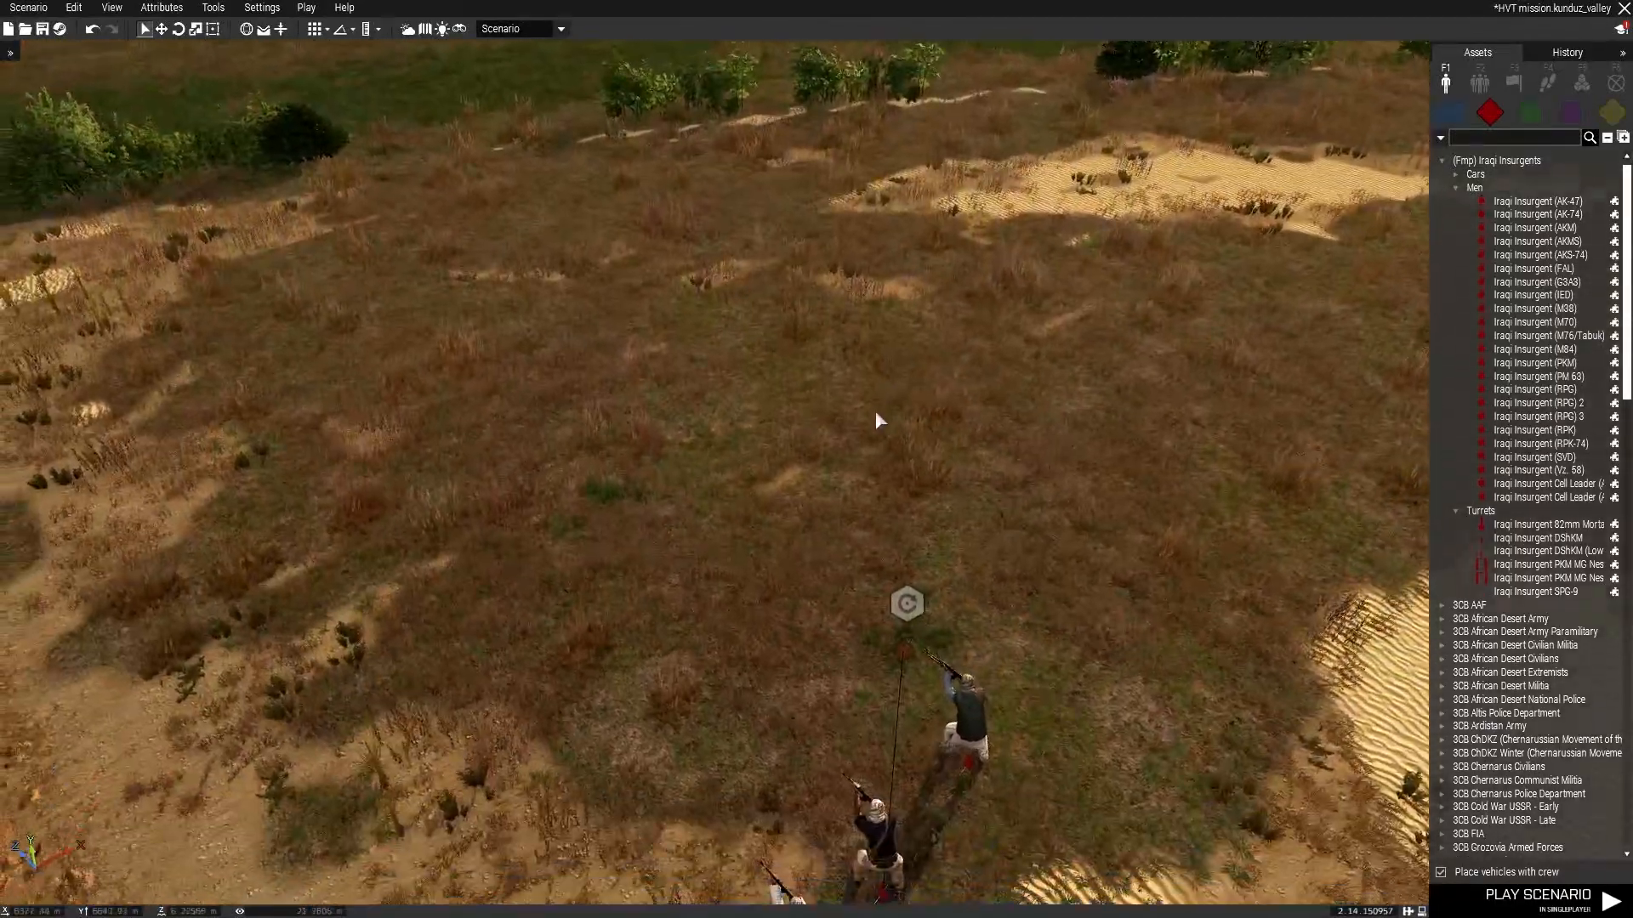
Move the Task Patrol module away from the group out into the farmland beyond the road.
{"action": "left_click_drag", "start_coordinate": [906, 646], "coordinate": [911, 461]}
{"action": "scroll", "coordinate": [904, 467], "scroll_direction": "down", "scroll_amount": 1}
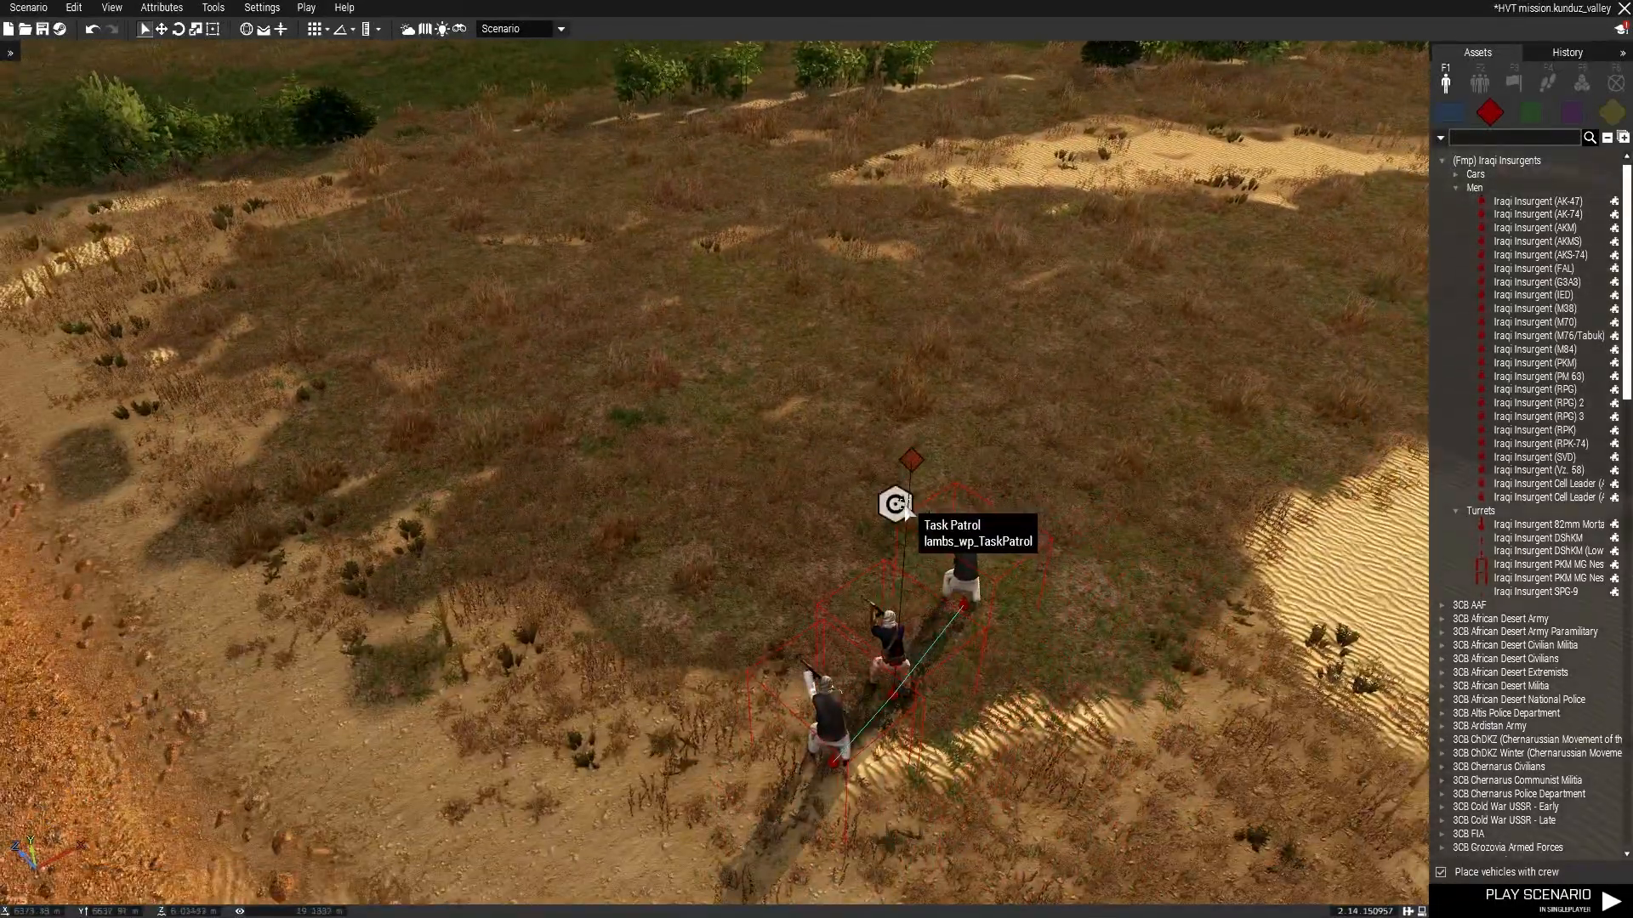
{"action": "scroll", "coordinate": [901, 352], "scroll_direction": "down", "scroll_amount": 10}
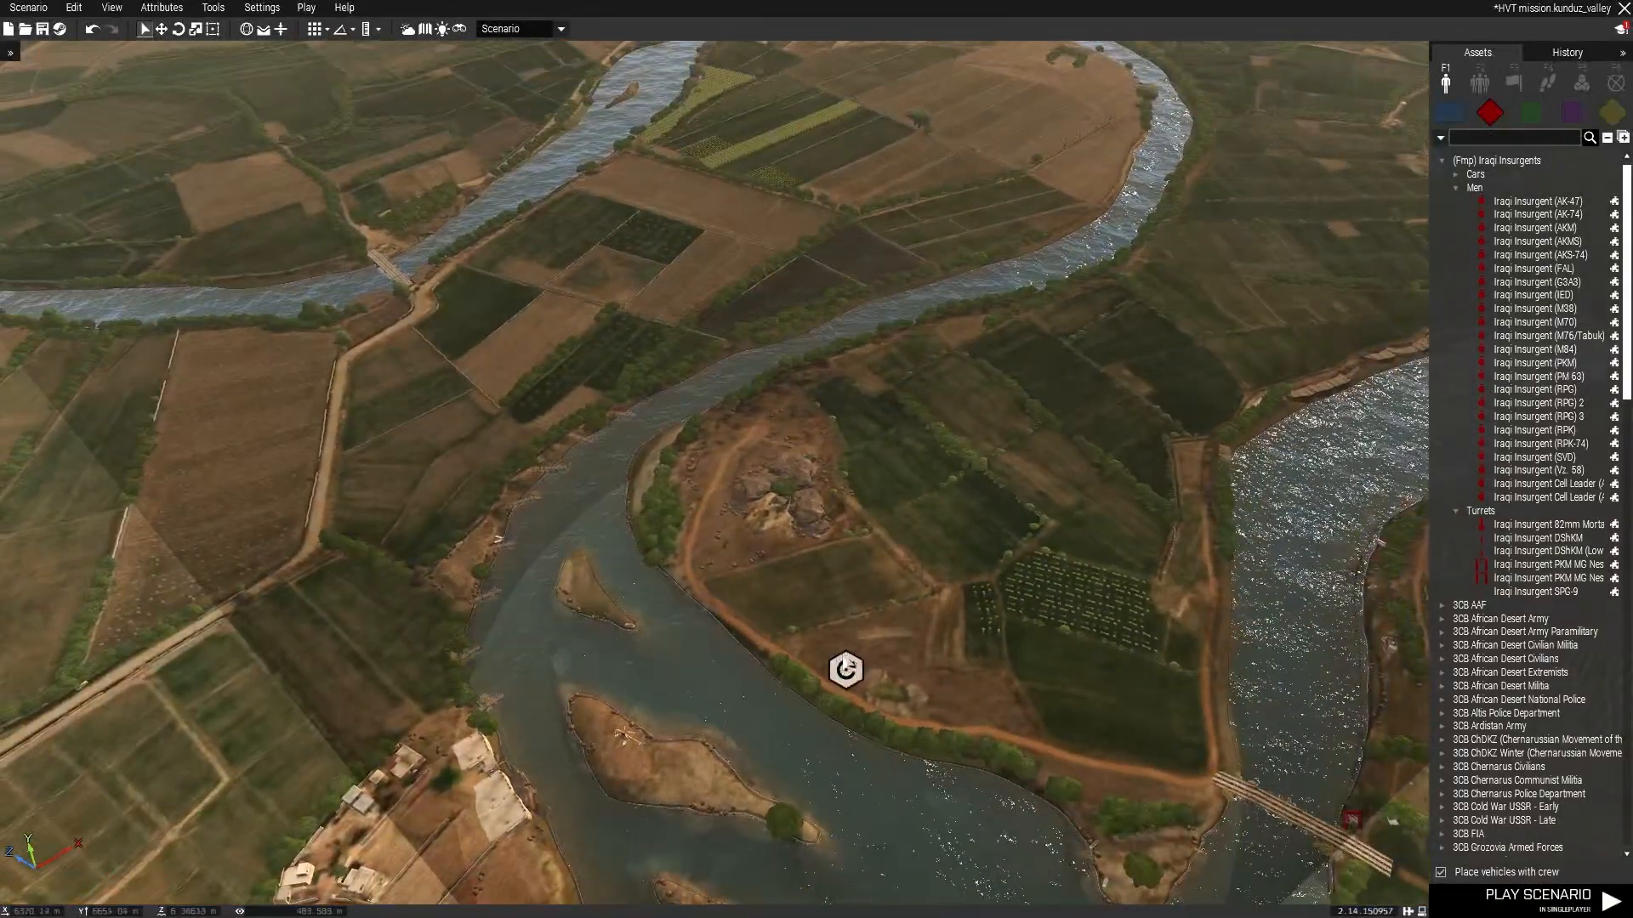
{"action": "left_click_drag", "start_coordinate": [844, 677], "coordinate": [932, 487]}
{"action": "right_click_drag", "start_coordinate": [930, 483], "coordinate": [1028, 523]}
{"action": "scroll", "coordinate": [817, 625], "scroll_direction": "up", "scroll_amount": 10}
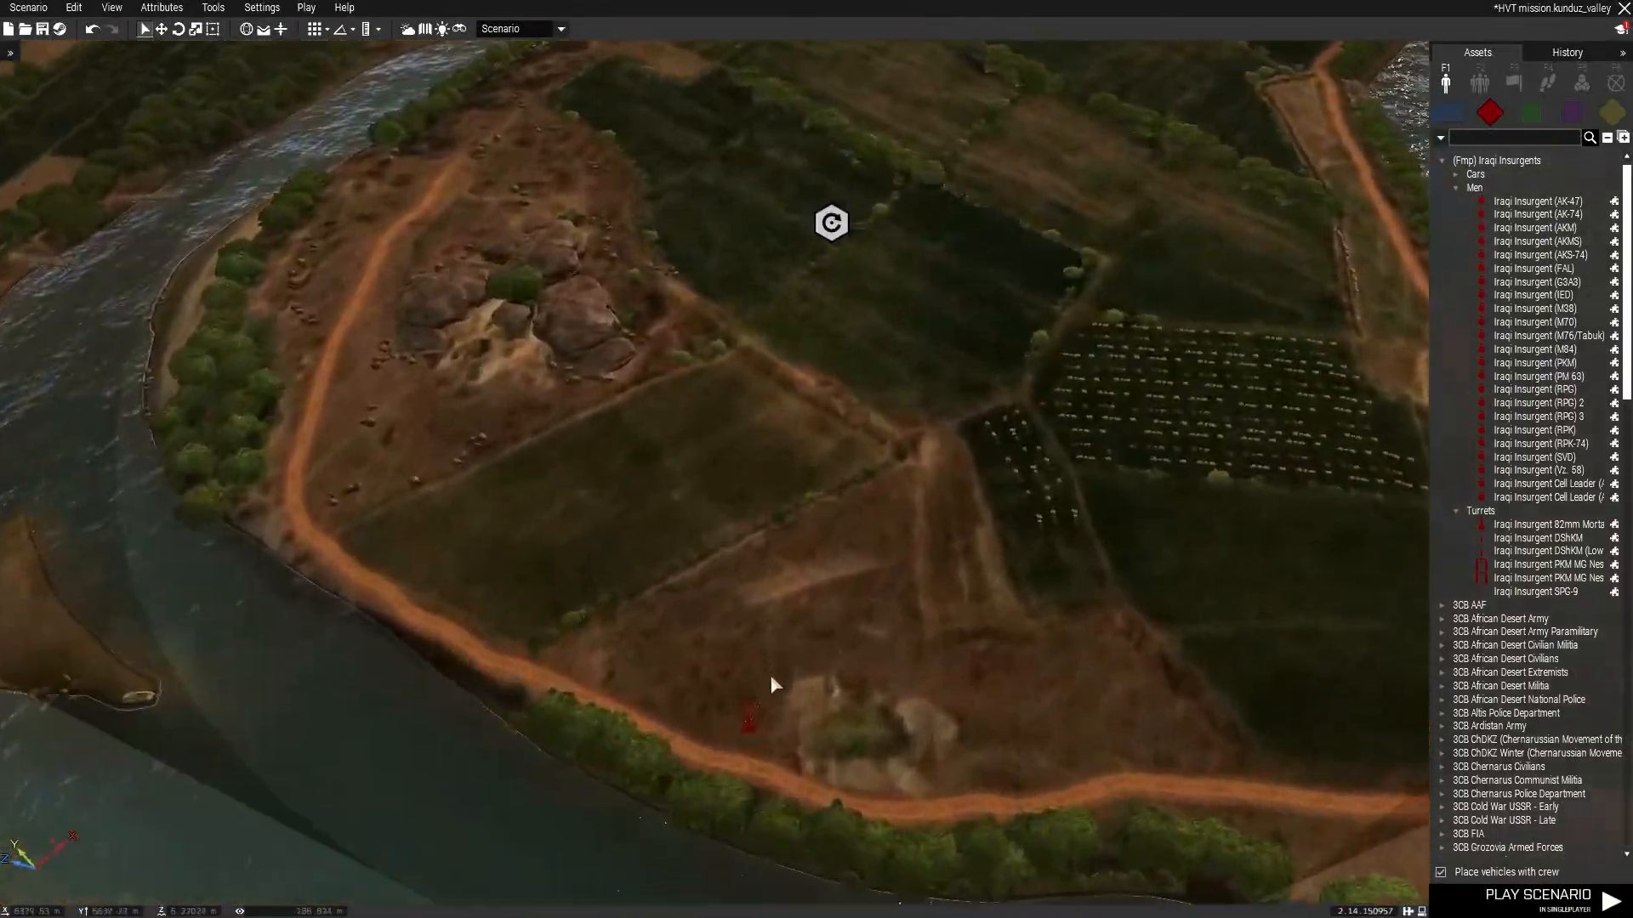
Sync the insurgent group's leader to the Task Patrol module.
{"action": "key", "text": "w"}
{"action": "key", "text": "a"}
{"action": "scroll", "coordinate": [842, 473], "scroll_direction": "up", "scroll_amount": 3}
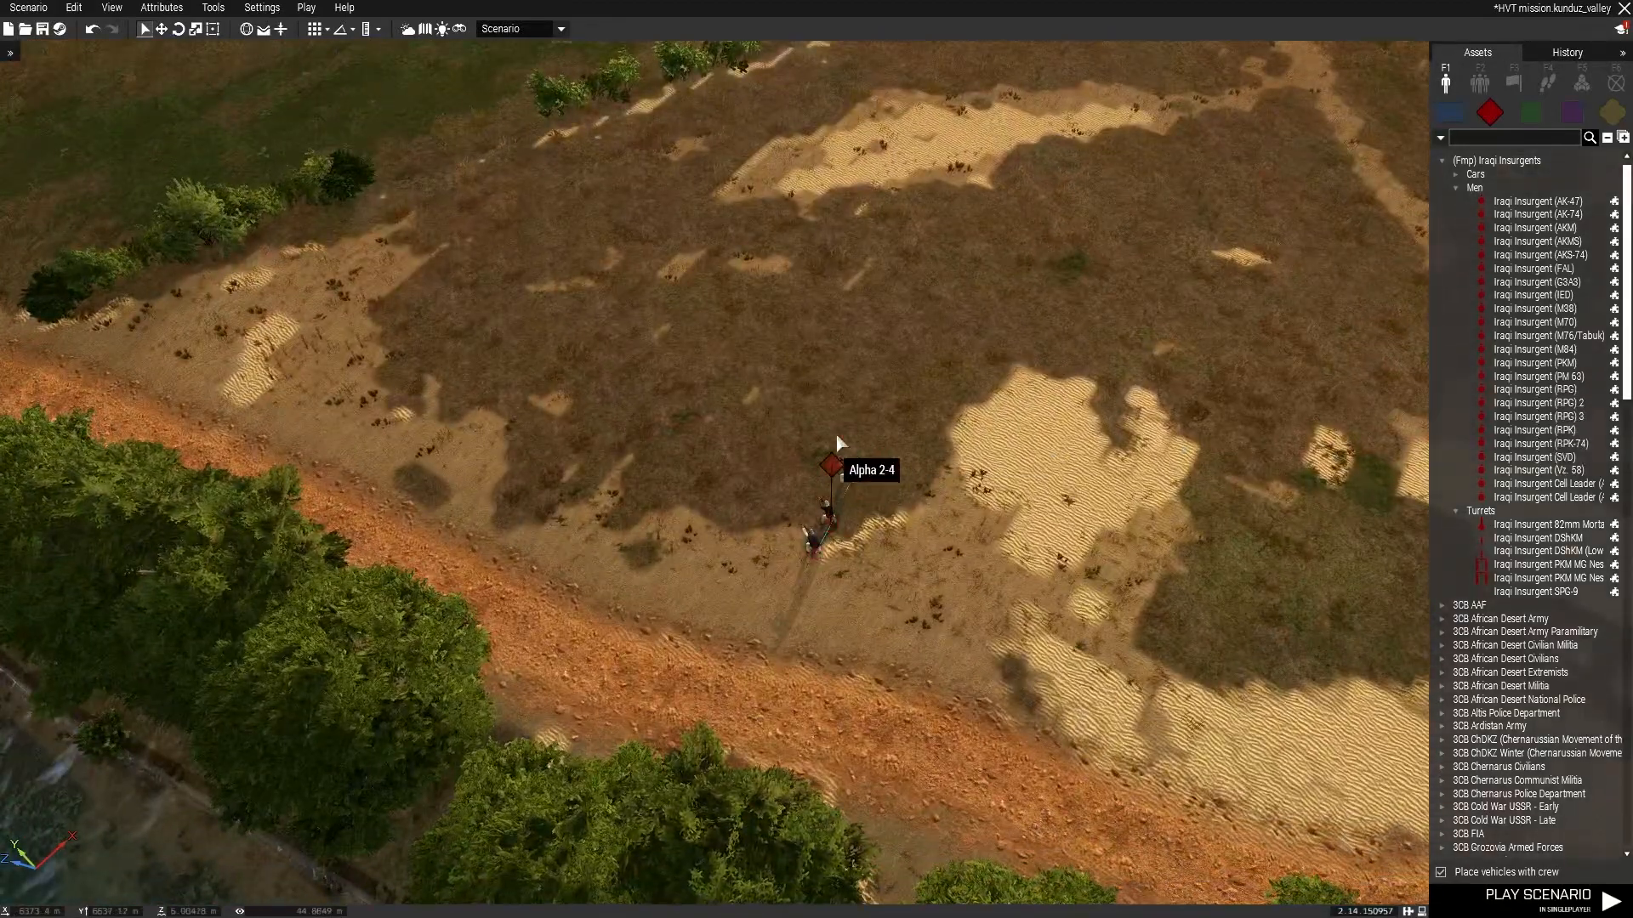
{"action": "right_click", "coordinate": [835, 483]}
{"action": "mouse_move", "coordinate": [966, 477]}
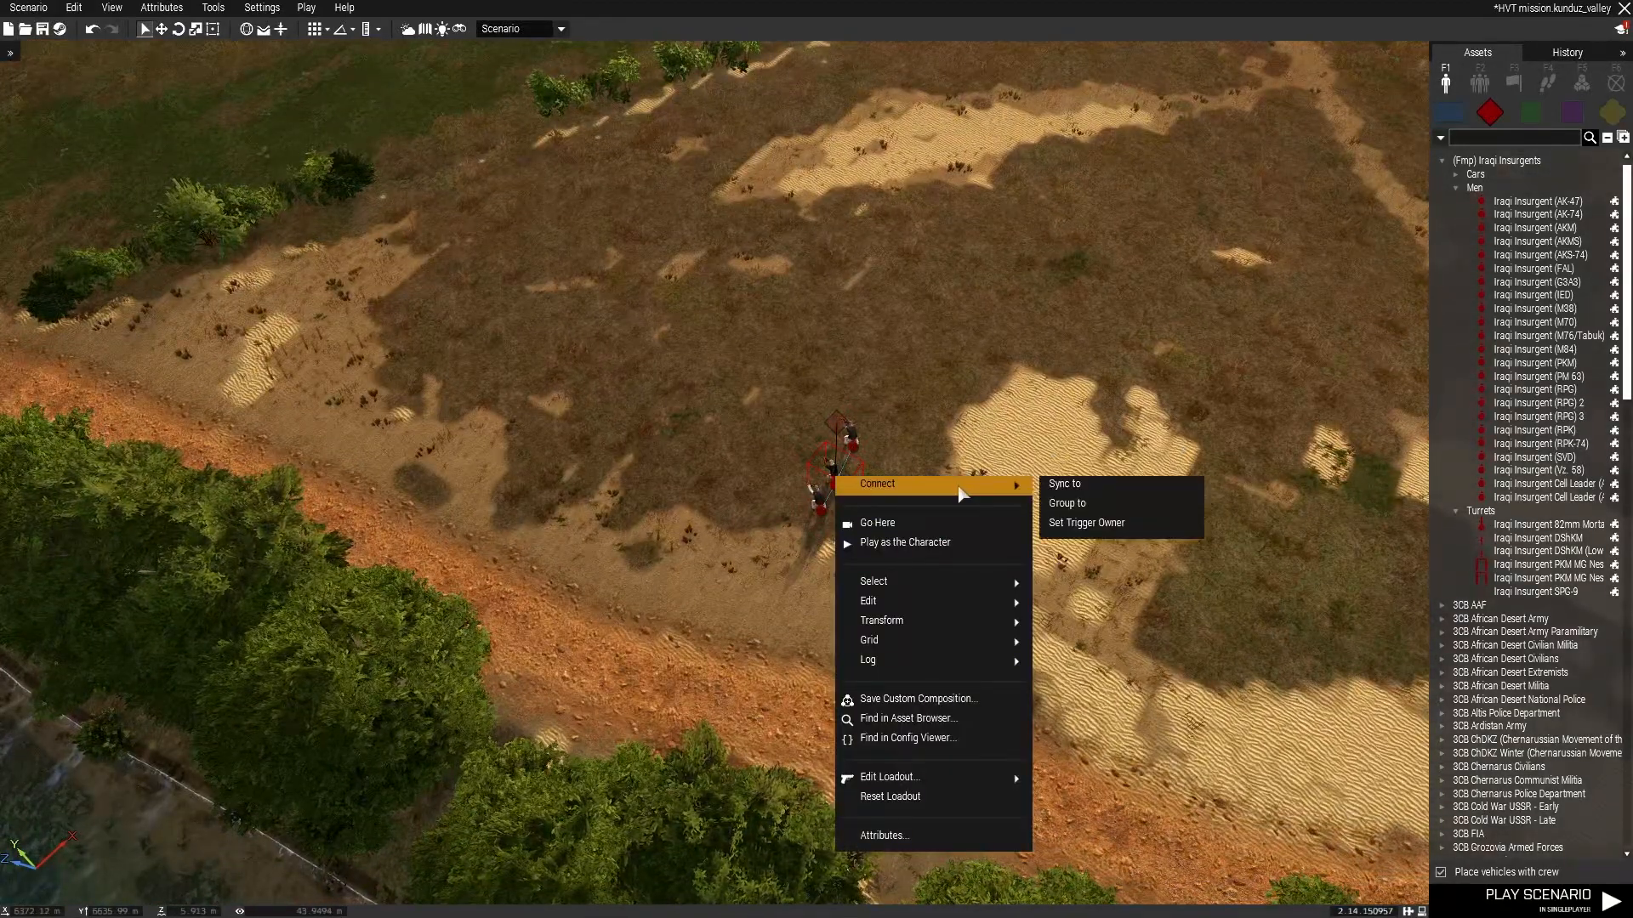
{"action": "left_click", "coordinate": [1070, 489]}
{"action": "right_click_drag", "start_coordinate": [1068, 492], "coordinate": [1003, 336]}
Reposition the Task Patrol module, confirm its settings with 6 waypoints, and save the mission.
{"action": "left_click", "coordinate": [752, 311]}
{"action": "right_click_drag", "start_coordinate": [751, 311], "coordinate": [743, 170]}
{"action": "double_click", "coordinate": [740, 170]}
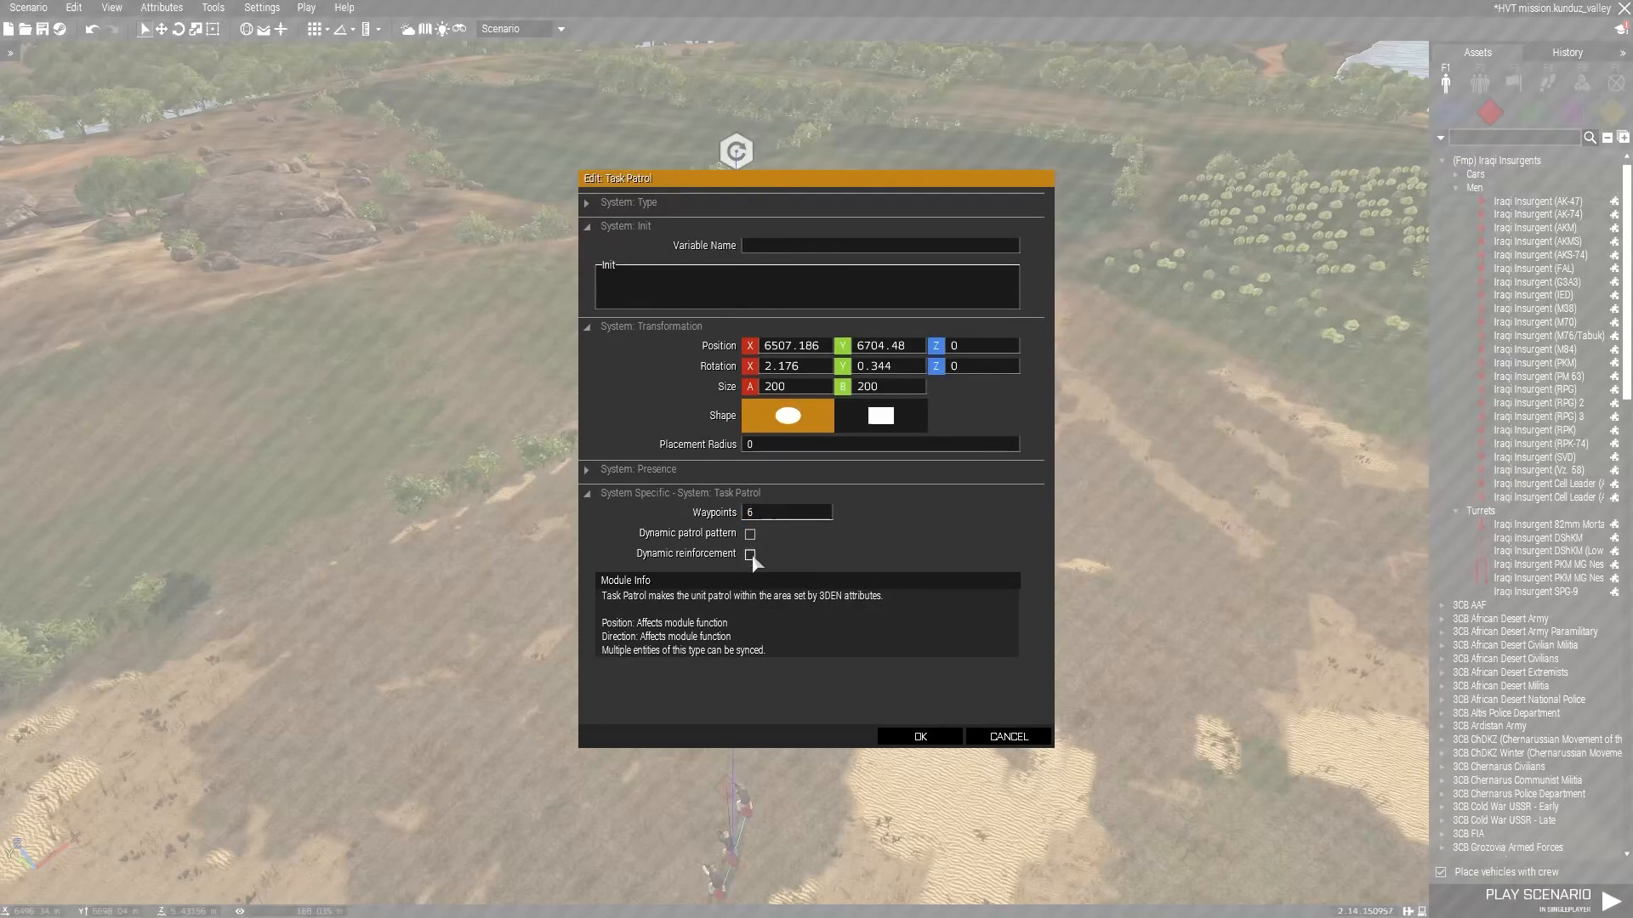
{"action": "left_click", "coordinate": [923, 736]}
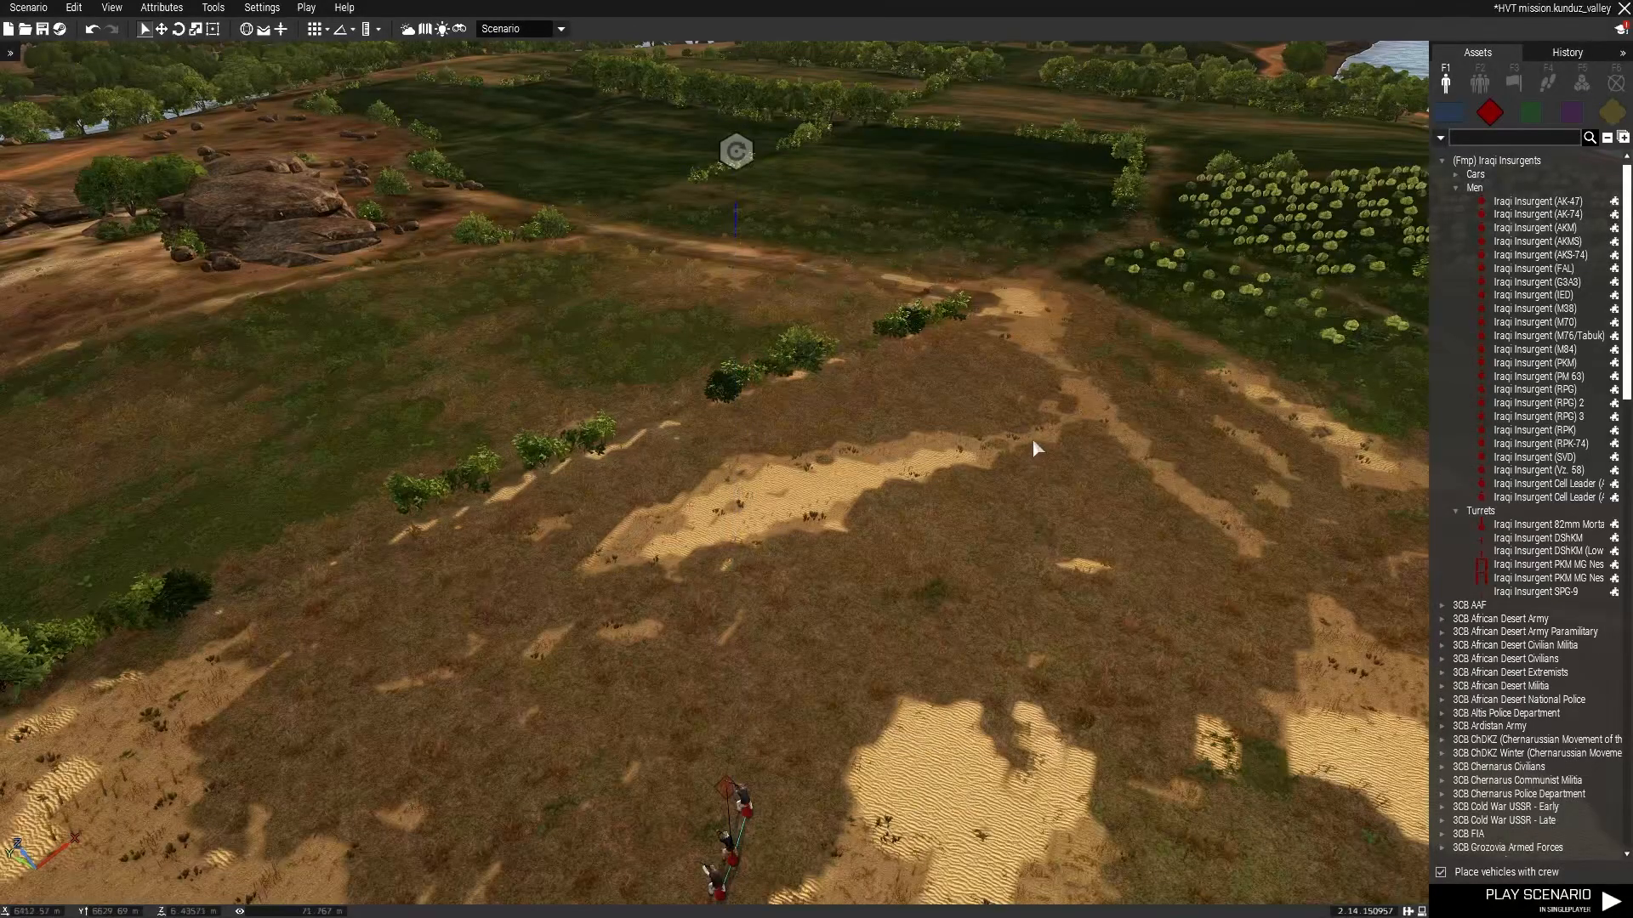
{"action": "key", "text": "ctrl+s"}
Paste copies of the patrol group with its synced Task Patrol module across the farmland and save the mission.
{"action": "scroll", "coordinate": [1012, 434], "scroll_direction": "down", "scroll_amount": 5}
{"action": "right_click_drag", "start_coordinate": [1098, 598], "coordinate": [965, 555]}
{"action": "key", "text": "w"}
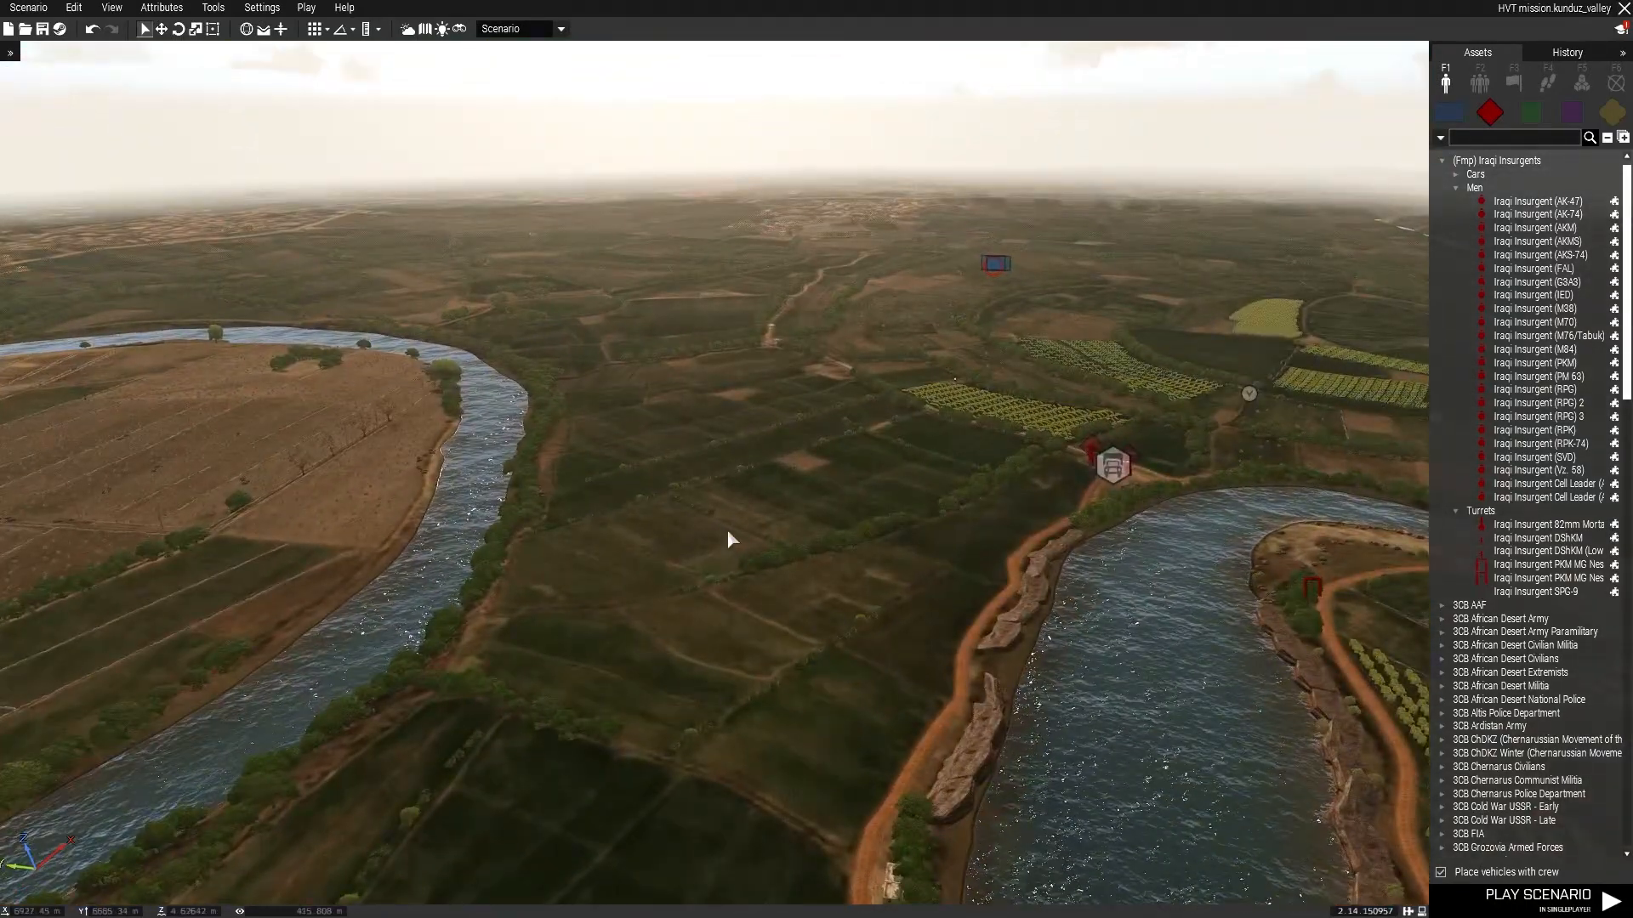
{"action": "left_click", "coordinate": [744, 534]}
{"action": "left_click_drag", "start_coordinate": [672, 439], "coordinate": [798, 474]}
{"action": "right_click_drag", "start_coordinate": [796, 575], "coordinate": [876, 500]}
{"action": "key", "text": "w"}
{"action": "key", "text": "ctrl+v"}
{"action": "left_click_drag", "start_coordinate": [623, 411], "coordinate": [816, 464]}
{"action": "mouse_move", "coordinate": [816, 464]}
{"action": "right_mouse_down"}
{"action": "mouse_move", "coordinate": [895, 467]}
{"action": "mouse_move", "coordinate": [857, 446]}
{"action": "right_mouse_up"}
{"action": "key", "text": "w"}
{"action": "key", "text": "ctrl+v"}
{"action": "left_click_drag", "start_coordinate": [933, 474], "coordinate": [922, 583]}
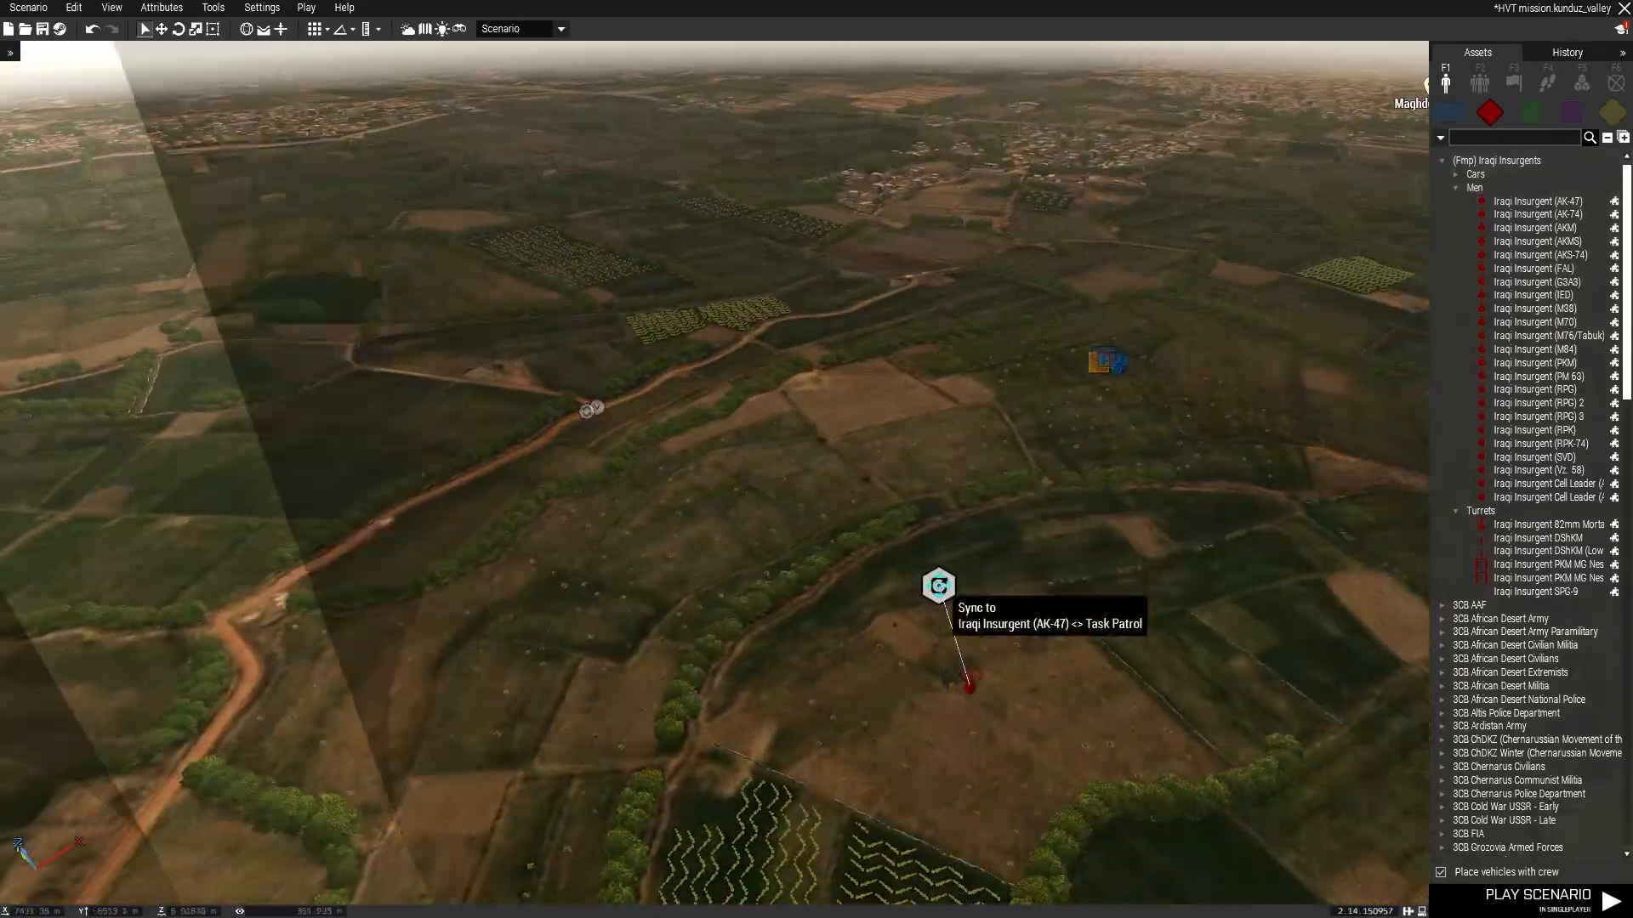
{"action": "key", "text": "s"}
{"action": "key", "text": "ctrl+v"}
{"action": "key", "text": "ctrl+s"}
Fly the view across the camp and village to the interior room of a house near the mosque.
{"action": "right_click_drag", "start_coordinate": [765, 412], "coordinate": [620, 307]}
{"action": "key", "text": "w"}
{"action": "right_click_drag", "start_coordinate": [850, 295], "coordinate": [268, 355]}
{"action": "key", "text": "s"}
{"action": "key", "text": "w"}
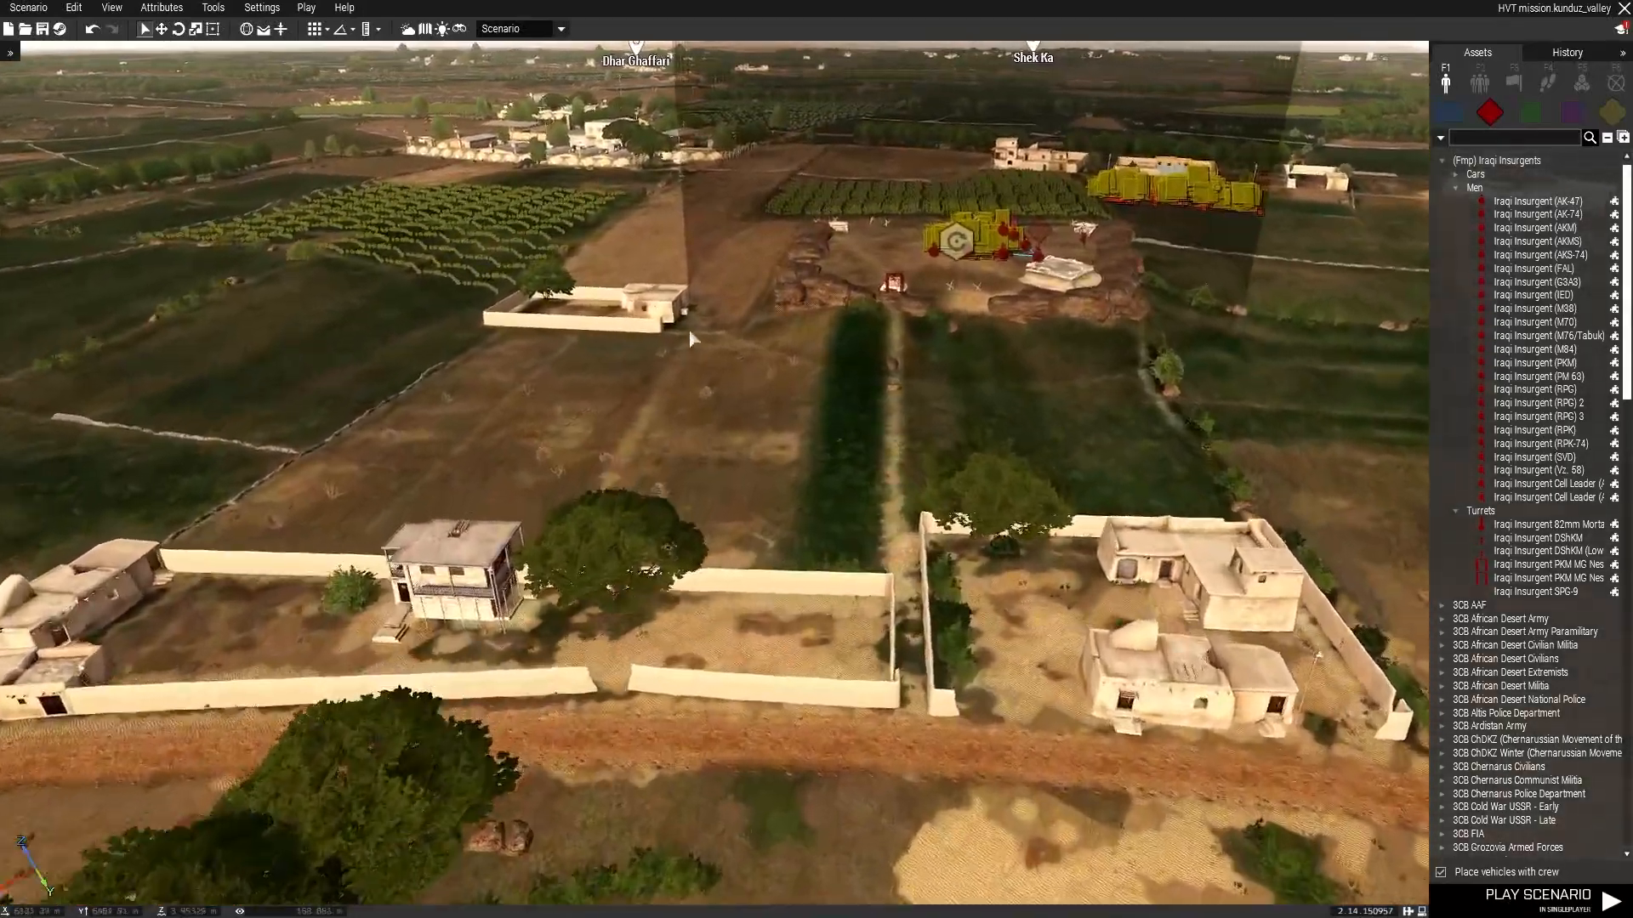
{"action": "right_click_drag", "start_coordinate": [687, 338], "coordinate": [1034, 278]}
{"action": "key", "text": "w"}
{"action": "right_click_drag", "start_coordinate": [788, 288], "coordinate": [1024, 259]}
{"action": "key", "text": "w"}
{"action": "right_click_drag", "start_coordinate": [781, 308], "coordinate": [889, 320]}
{"action": "key", "text": "w"}
{"action": "key", "text": "s"}
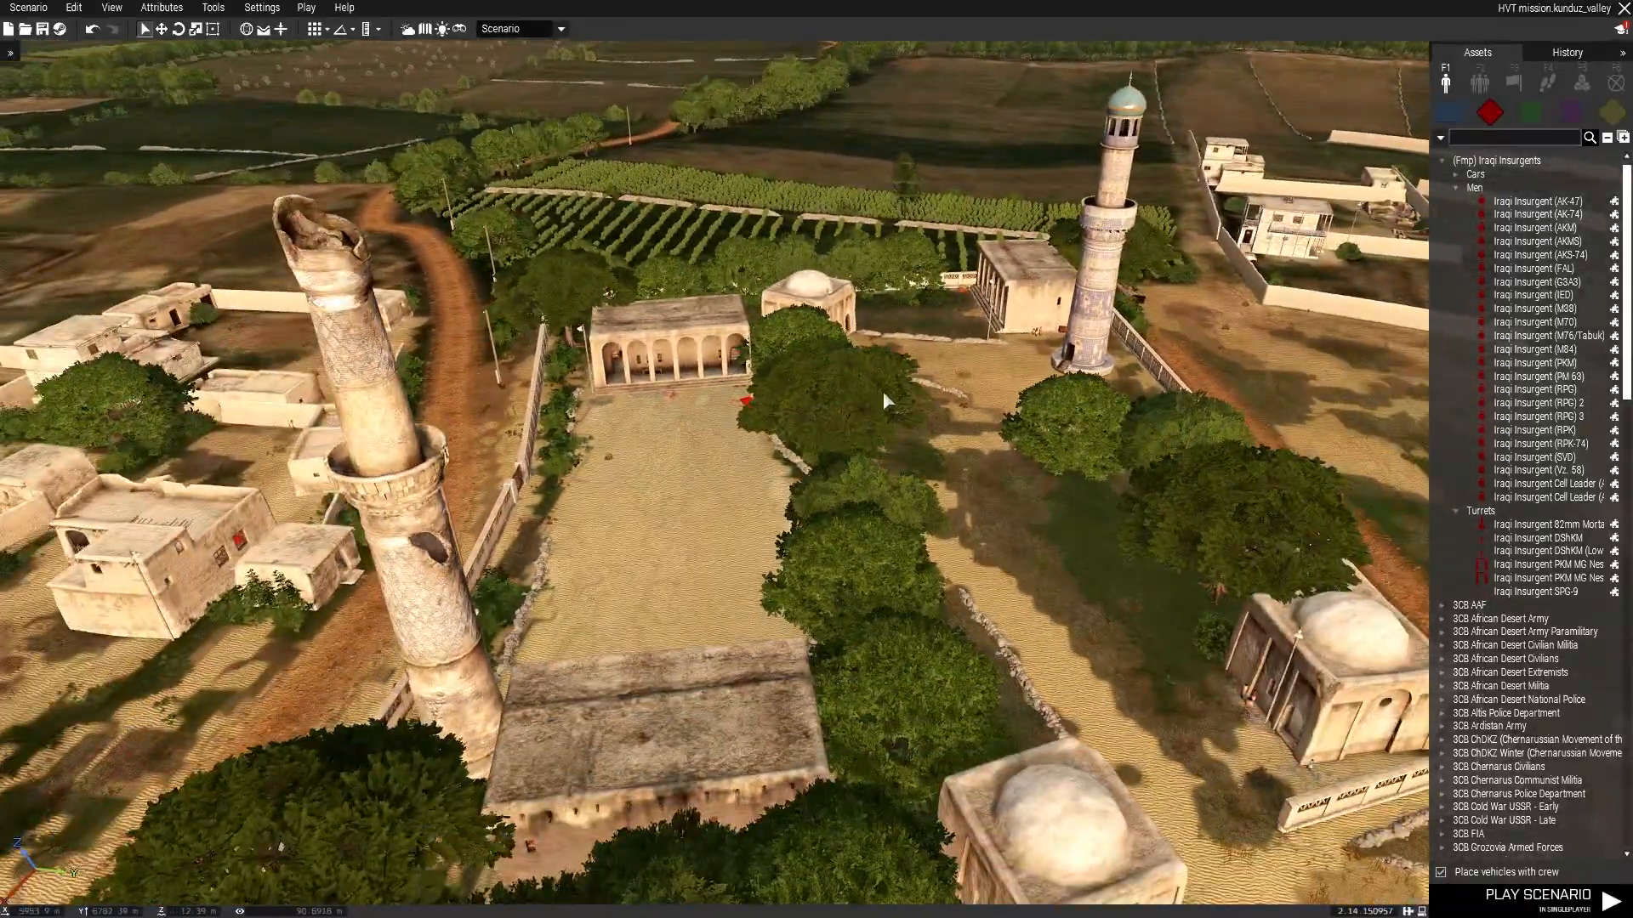
{"action": "right_click_drag", "start_coordinate": [883, 396], "coordinate": [604, 374]}
{"action": "key", "text": "w"}
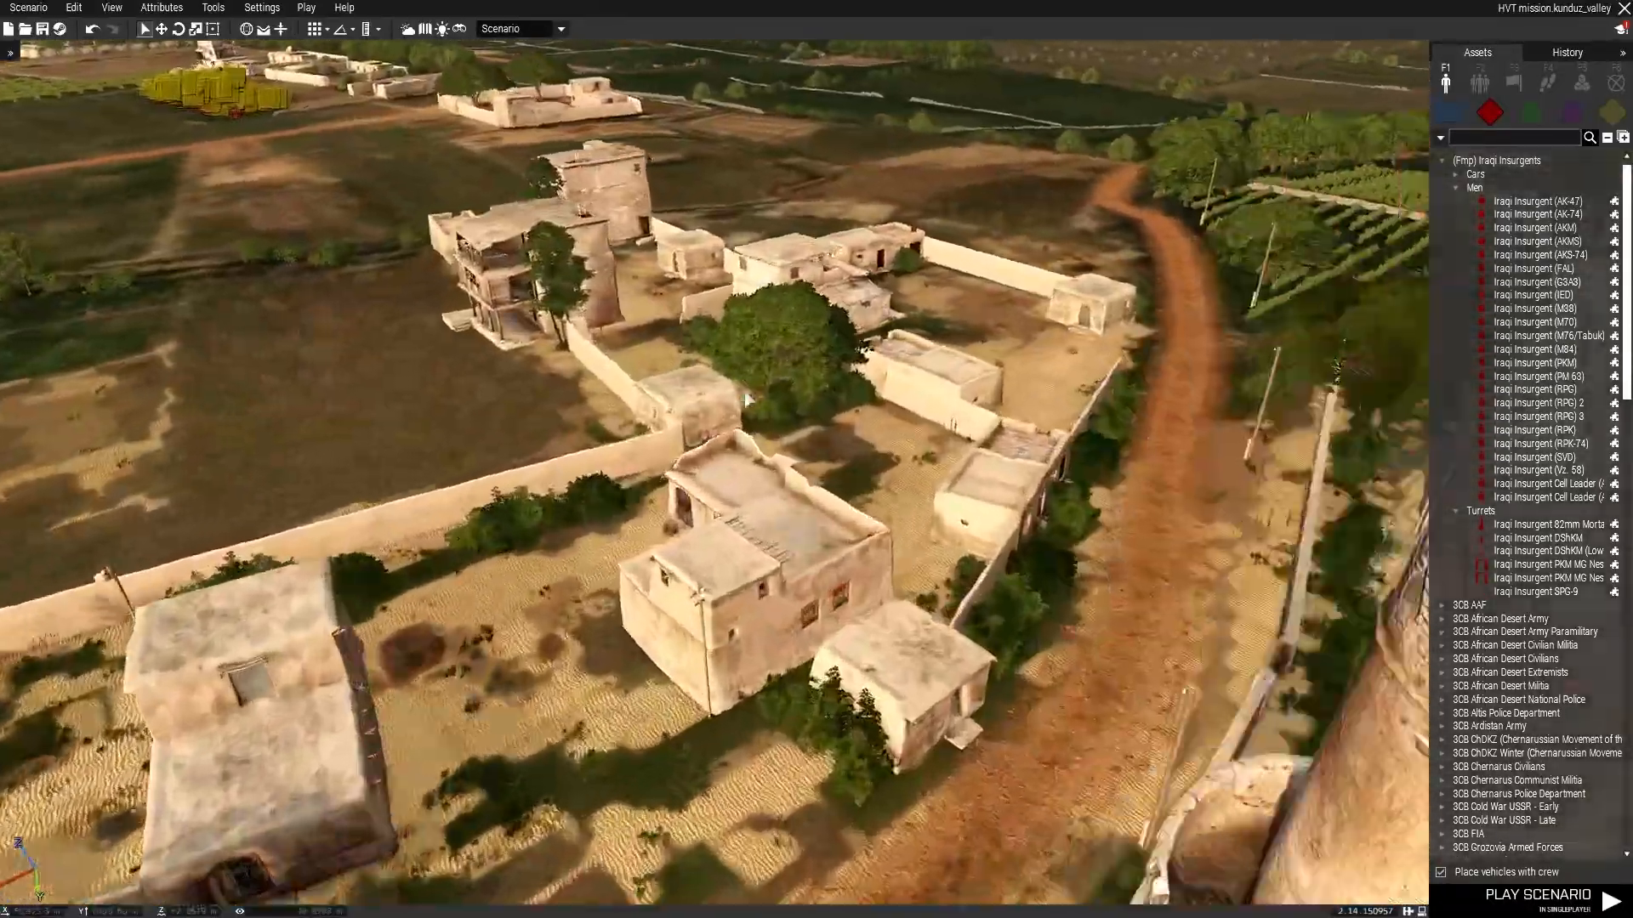
{"action": "right_click_drag", "start_coordinate": [1022, 366], "coordinate": [387, 349]}
{"action": "key", "text": "s"}
{"action": "right_click_drag", "start_coordinate": [768, 340], "coordinate": [707, 754]}
{"action": "key", "text": "w"}
{"action": "key", "text": "s"}
{"action": "key", "text": "q"}
{"action": "key", "text": "w"}
{"action": "key", "text": "d"}
{"action": "key", "text": "a"}
{"action": "key", "text": "s"}
{"action": "right_click_drag", "start_coordinate": [814, 350], "coordinate": [1425, 292]}
{"action": "key", "text": "w"}
{"action": "key", "text": "a"}
{"action": "key", "text": "d"}
{"action": "key", "text": "w"}
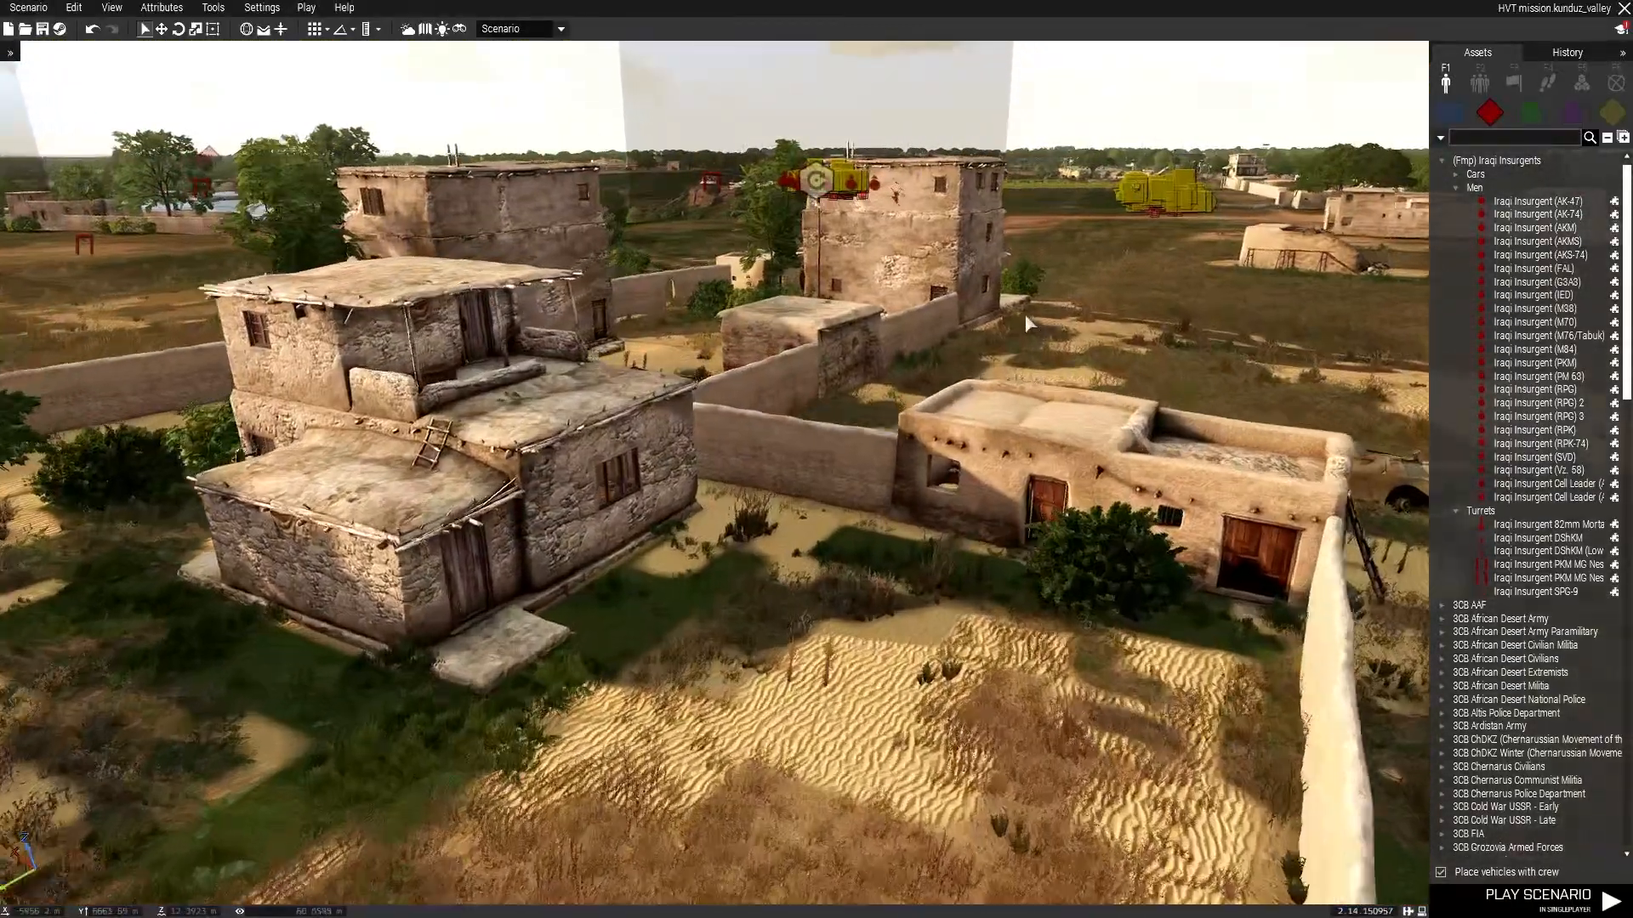
{"action": "key", "text": "z"}
{"action": "right_click_drag", "start_coordinate": [1023, 314], "coordinate": [1615, 327]}
{"action": "key", "text": "w"}
{"action": "key", "text": "w"}
{"action": "key", "text": "z"}
{"action": "key", "text": "d"}
{"action": "key", "text": "w"}
{"action": "key", "text": "q"}
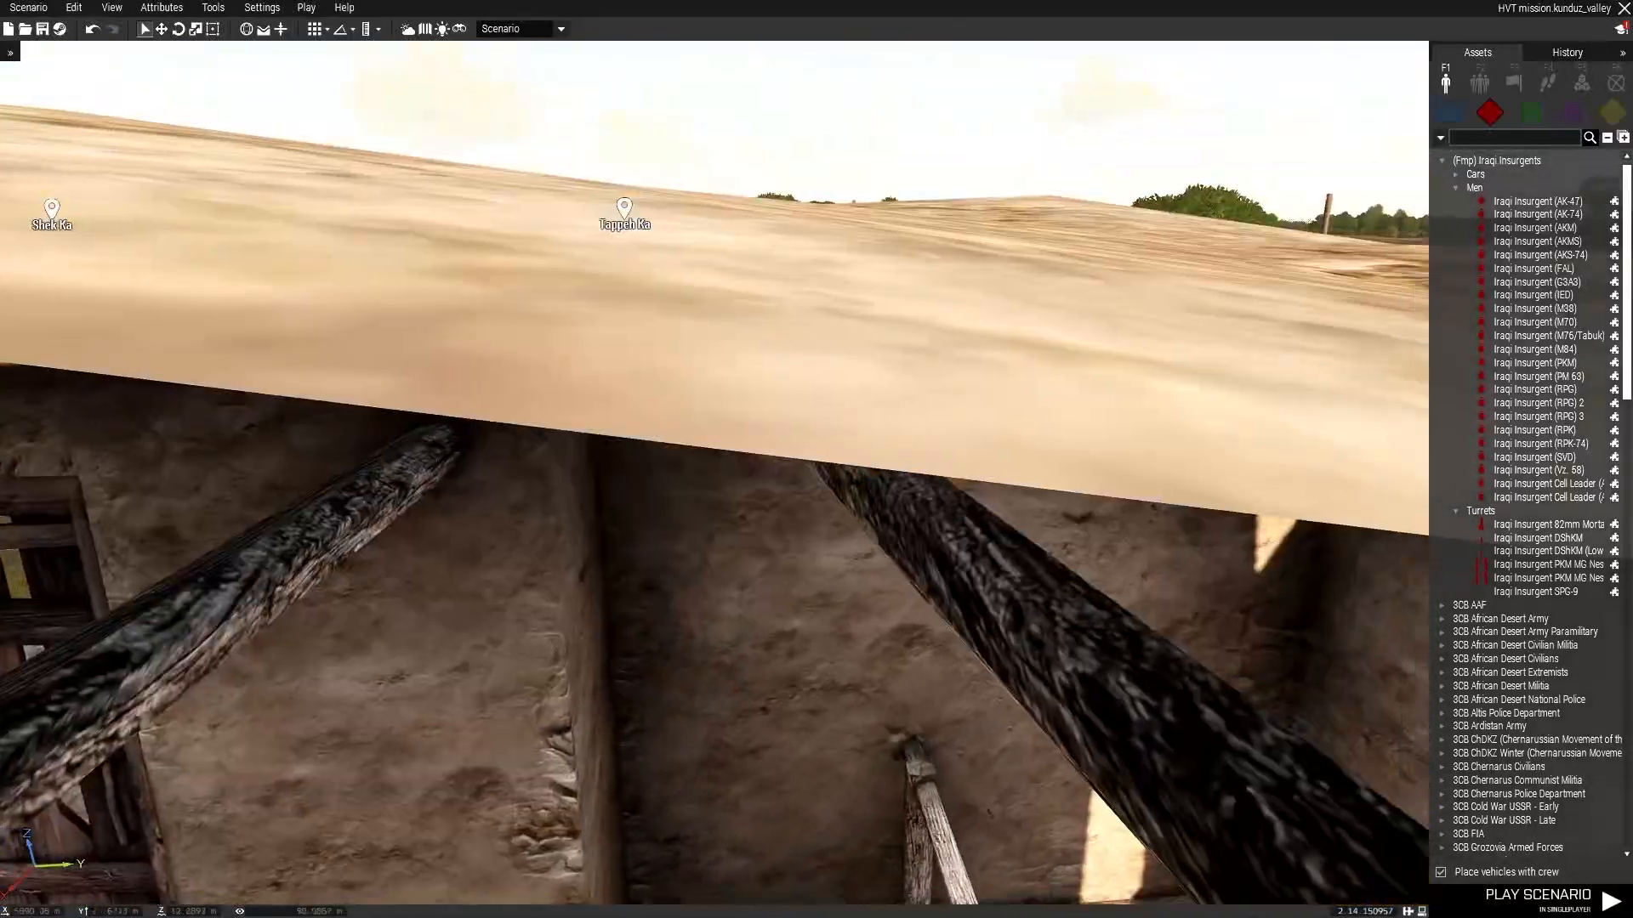
{"action": "key", "text": "z"}
{"action": "key", "text": "w"}
{"action": "key", "text": "a"}
{"action": "right_click_drag", "start_coordinate": [848, 418], "coordinate": [1395, 405]}
{"action": "key", "text": "w"}
{"action": "key", "text": "a"}
{"action": "key", "text": "d"}
{"action": "key", "text": "w"}
{"action": "right_click_drag", "start_coordinate": [931, 332], "coordinate": [10, 390]}
{"action": "key", "text": "s"}
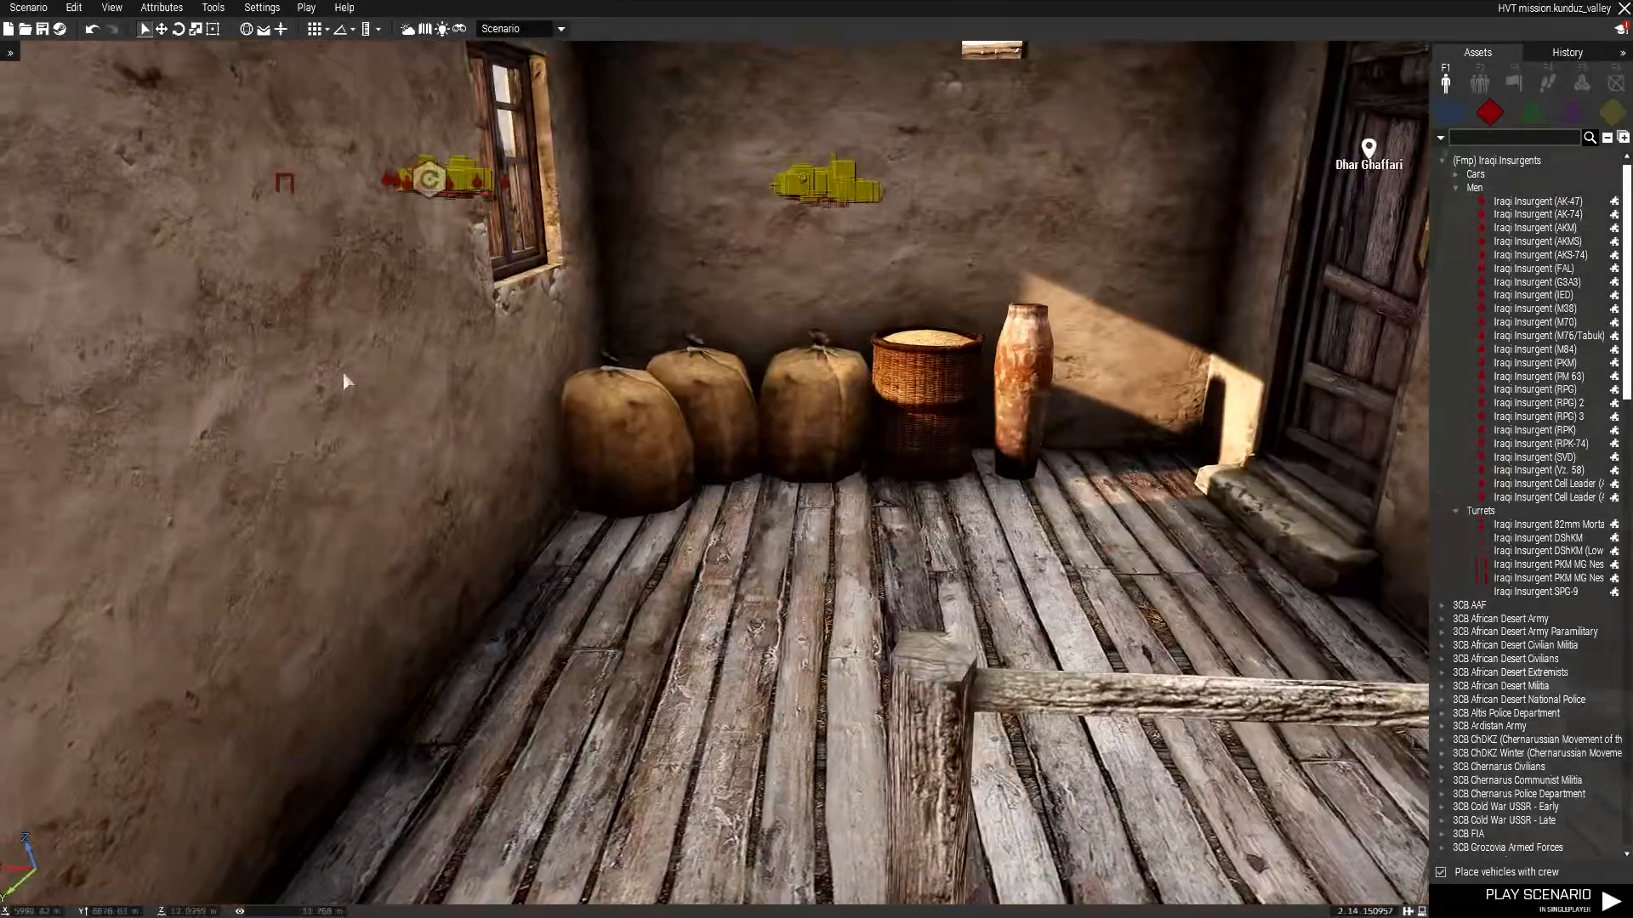
{"action": "key", "text": "a"}
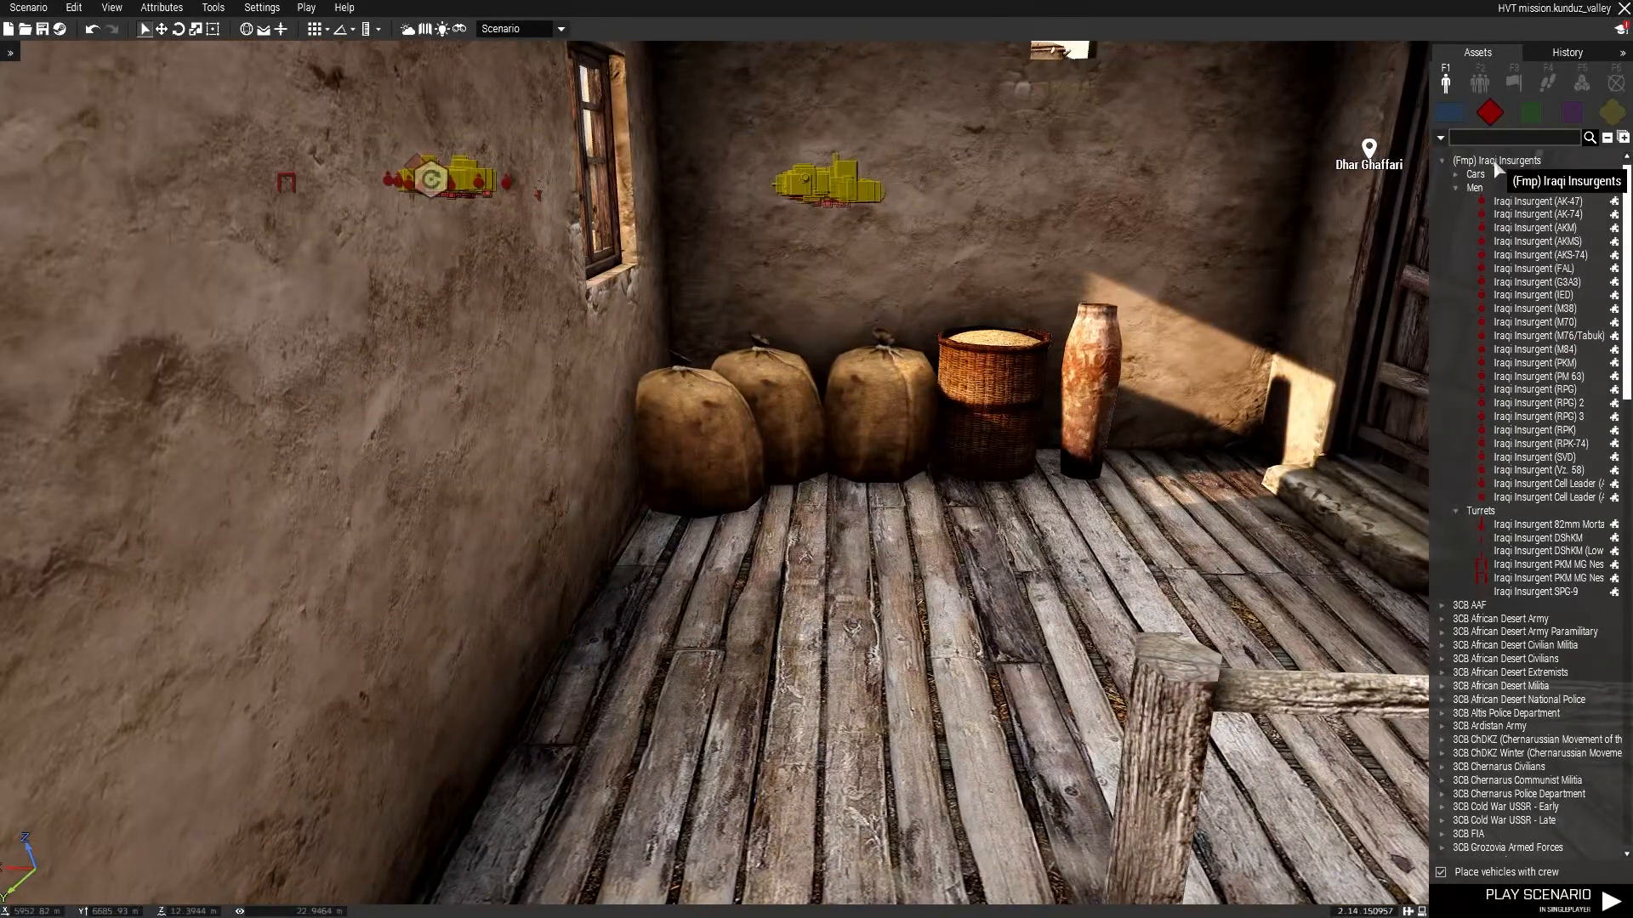
Place a 3CB Takistan Civilians Civilian Spotter on the floor inside the house's room.
{"action": "left_click", "coordinate": [1442, 162]}
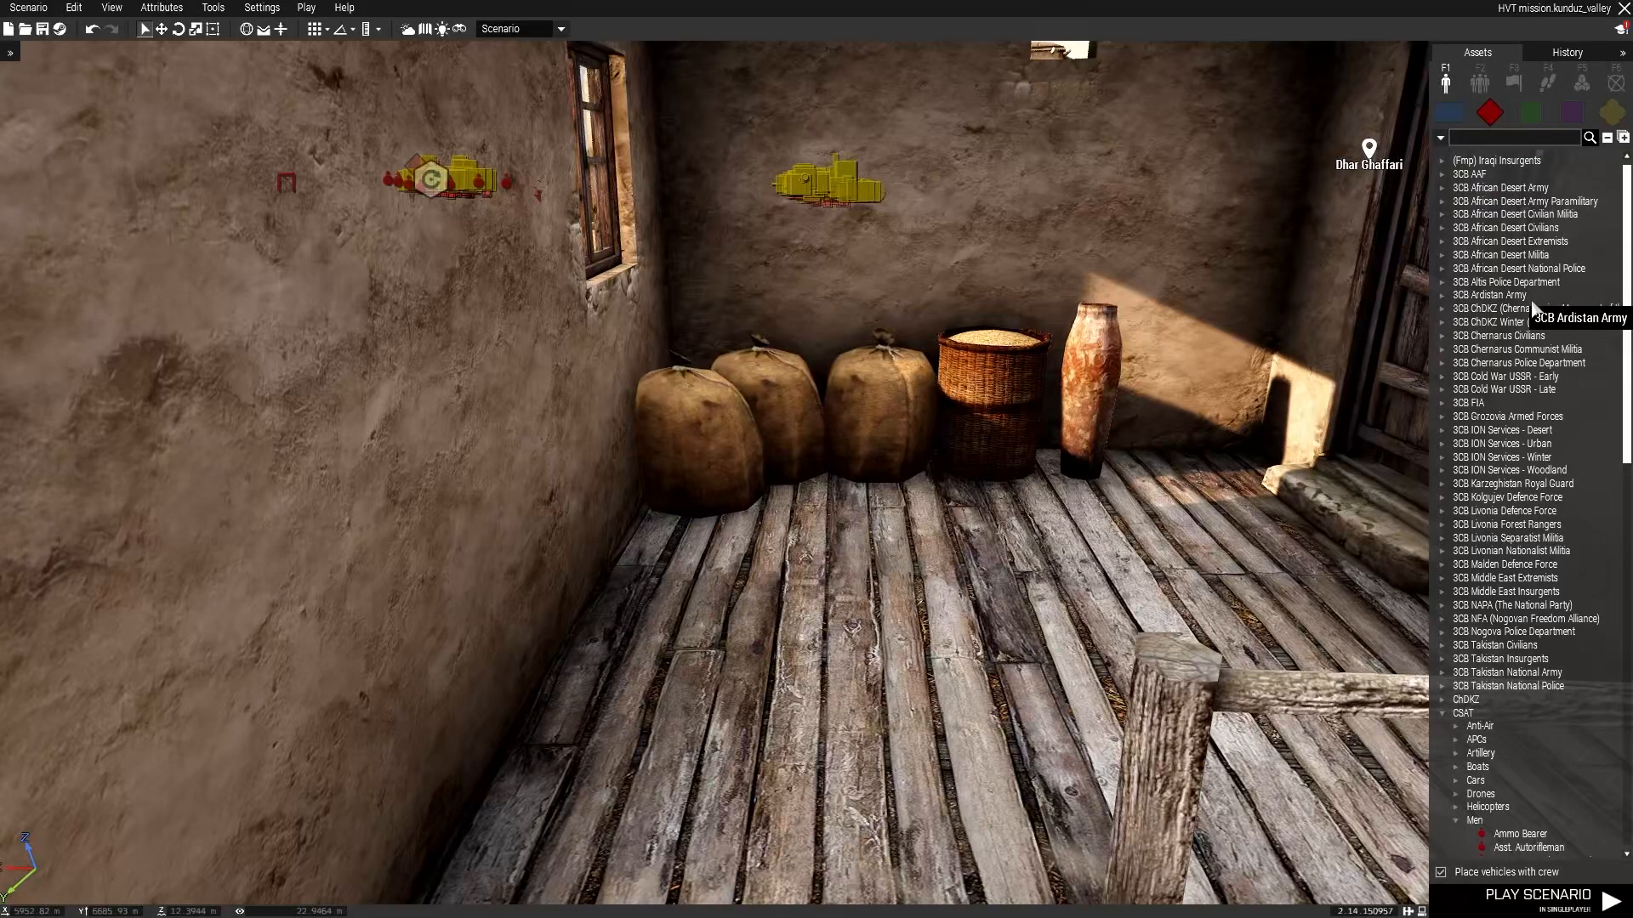
{"action": "scroll", "coordinate": [1522, 414], "scroll_direction": "down", "scroll_amount": 5}
{"action": "scroll", "coordinate": [1514, 416], "scroll_direction": "down", "scroll_amount": 4}
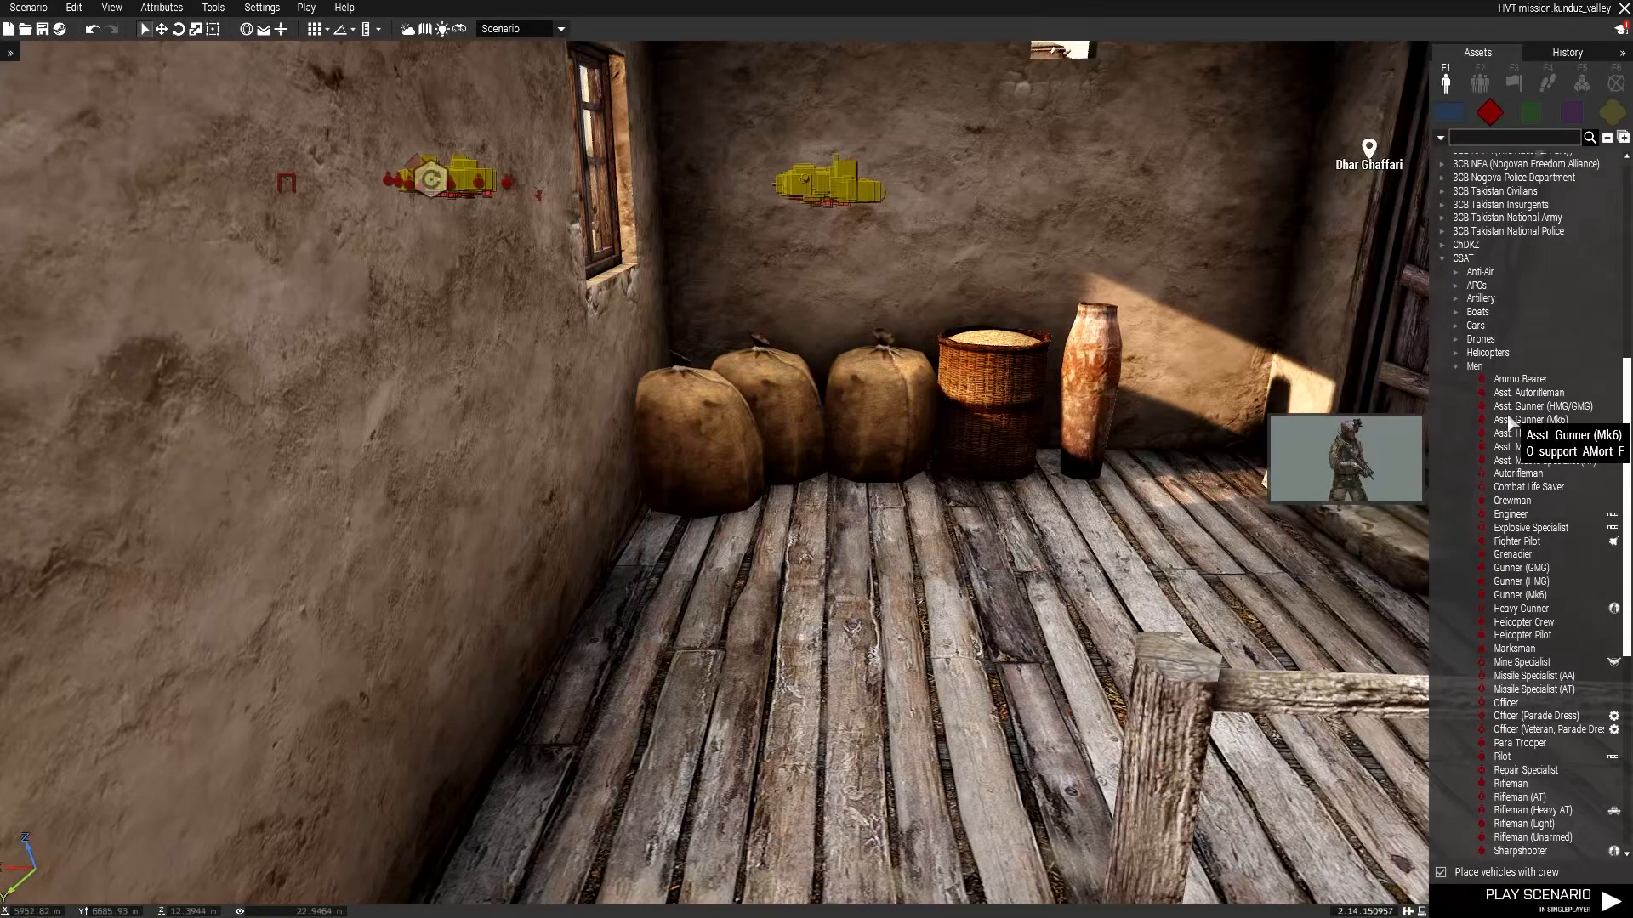
{"action": "left_click", "coordinate": [1457, 368]}
{"action": "left_click", "coordinate": [1571, 109]}
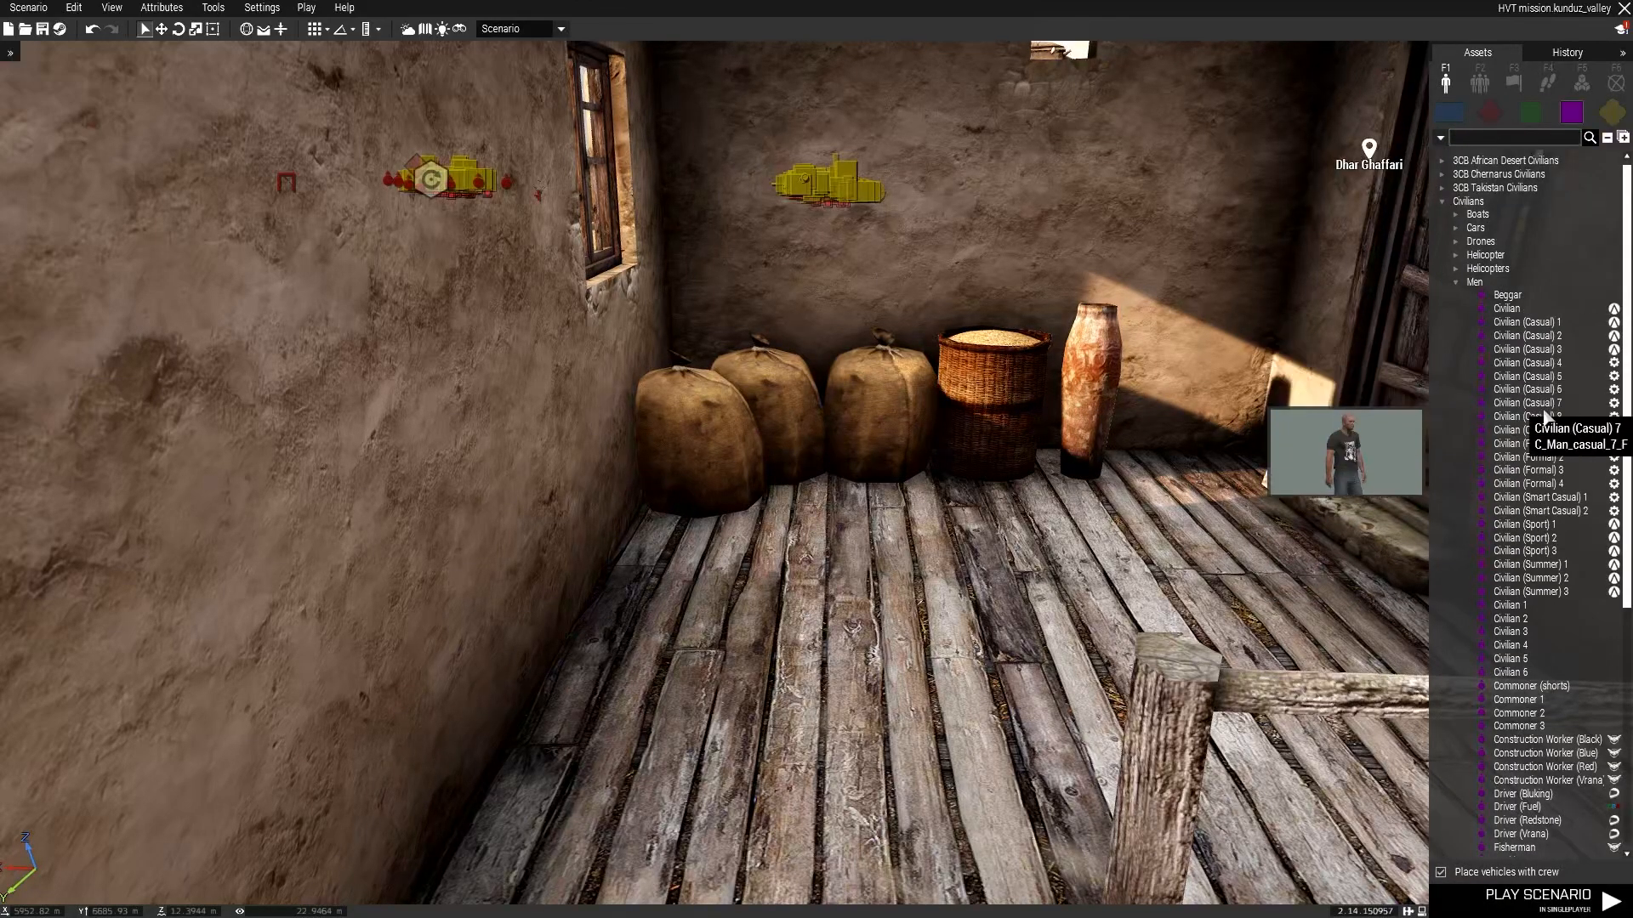
{"action": "left_click", "coordinate": [1507, 295]}
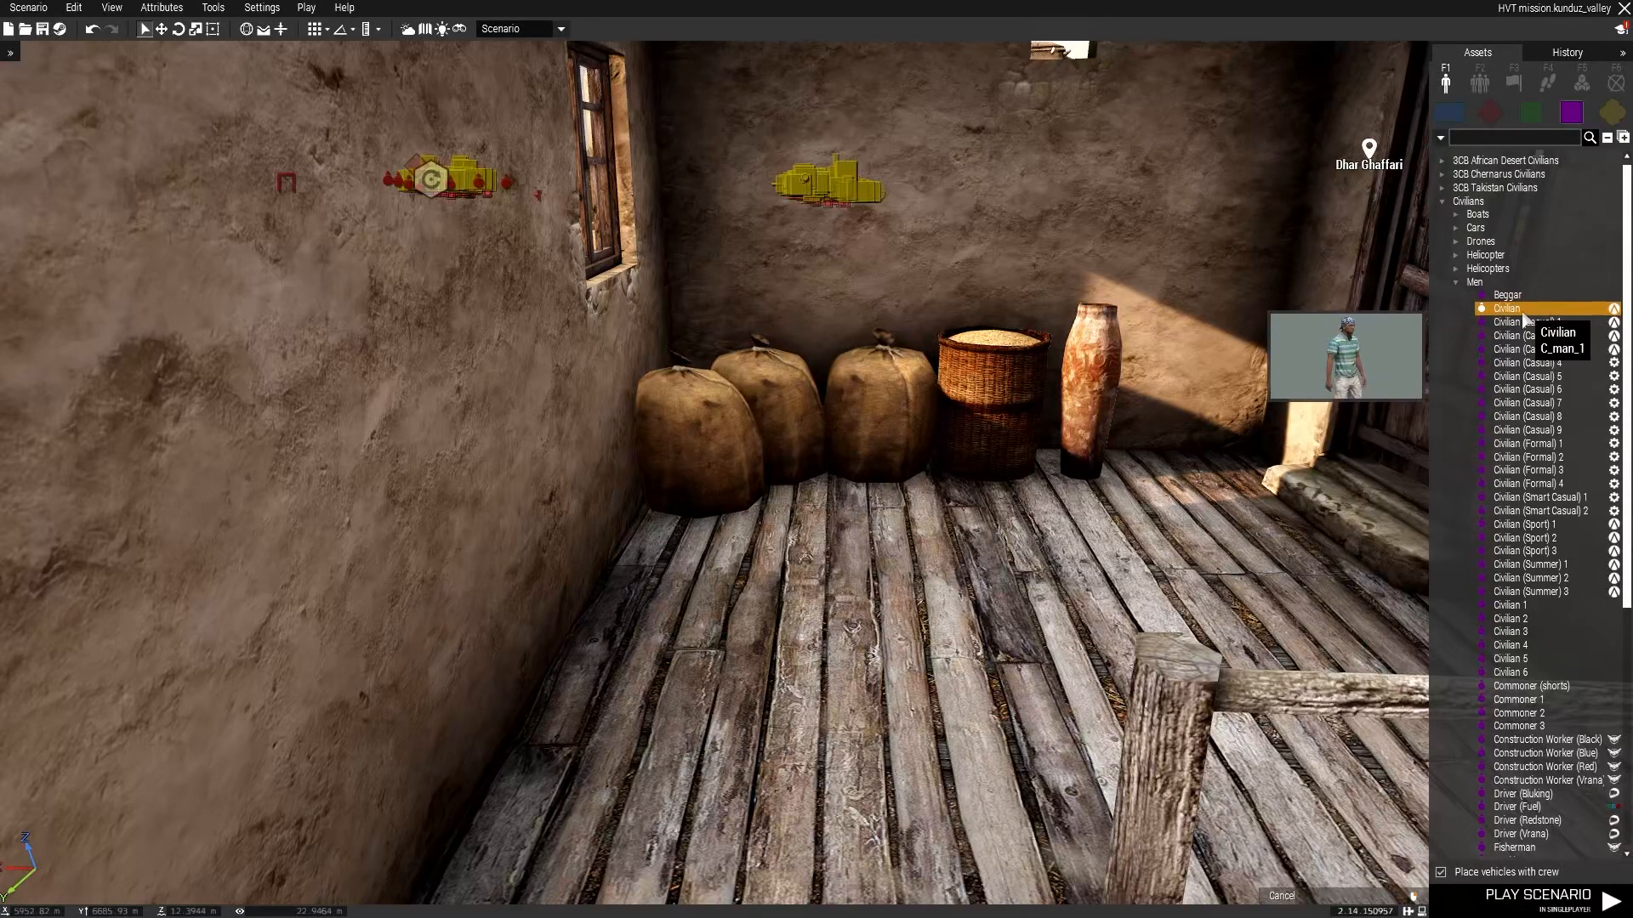
{"action": "left_click", "coordinate": [1443, 201]}
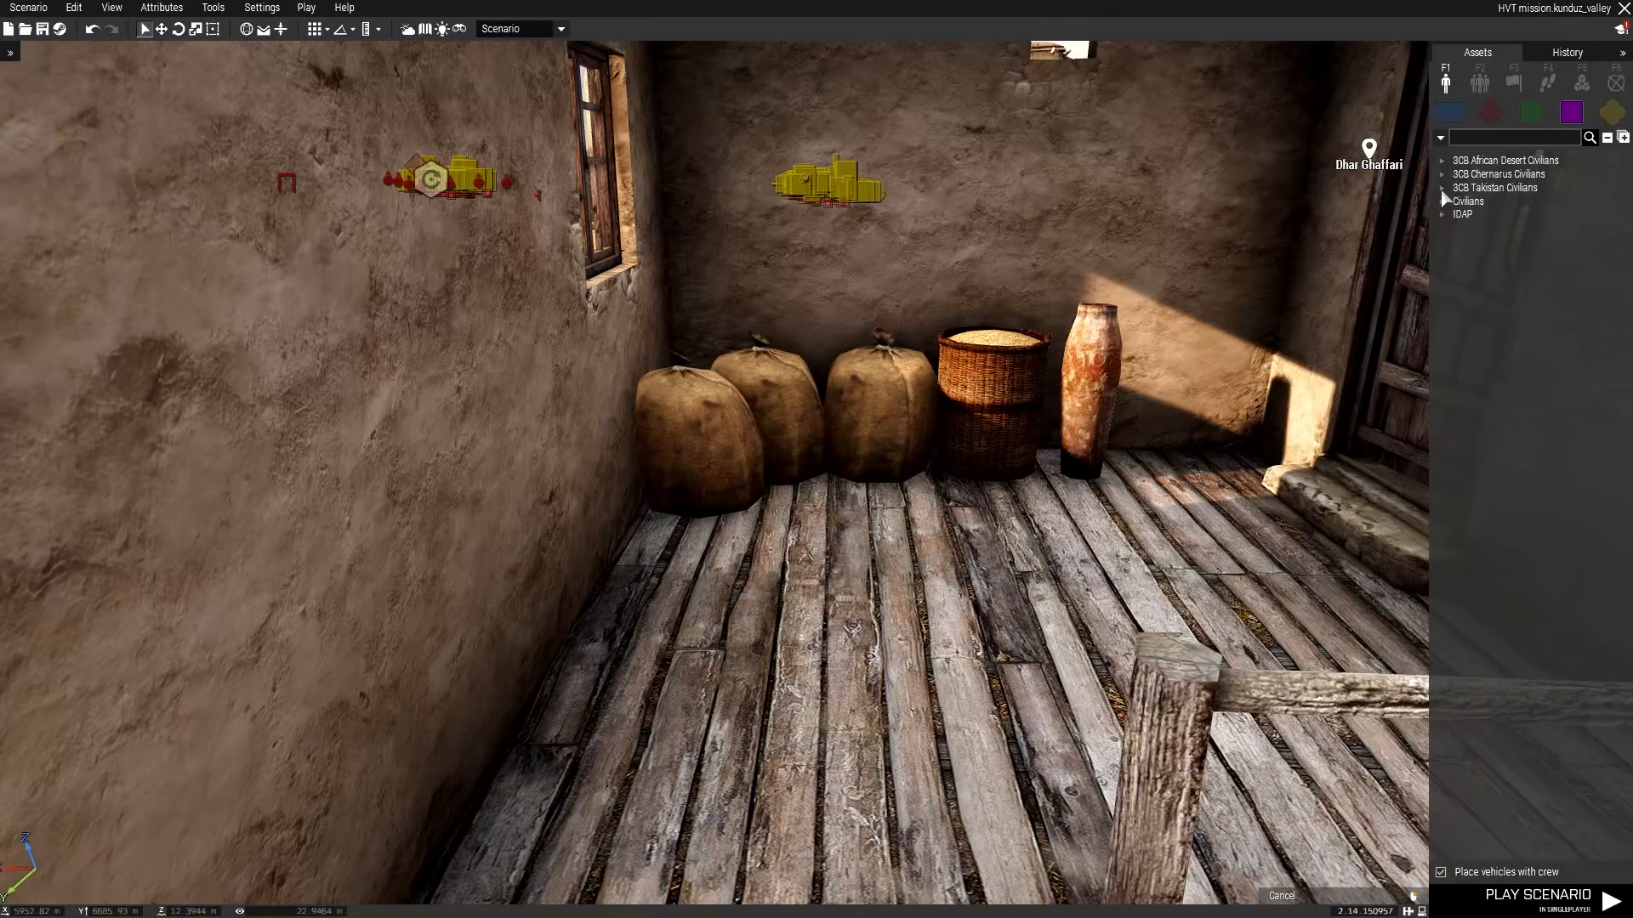
{"action": "left_click", "coordinate": [1455, 201]}
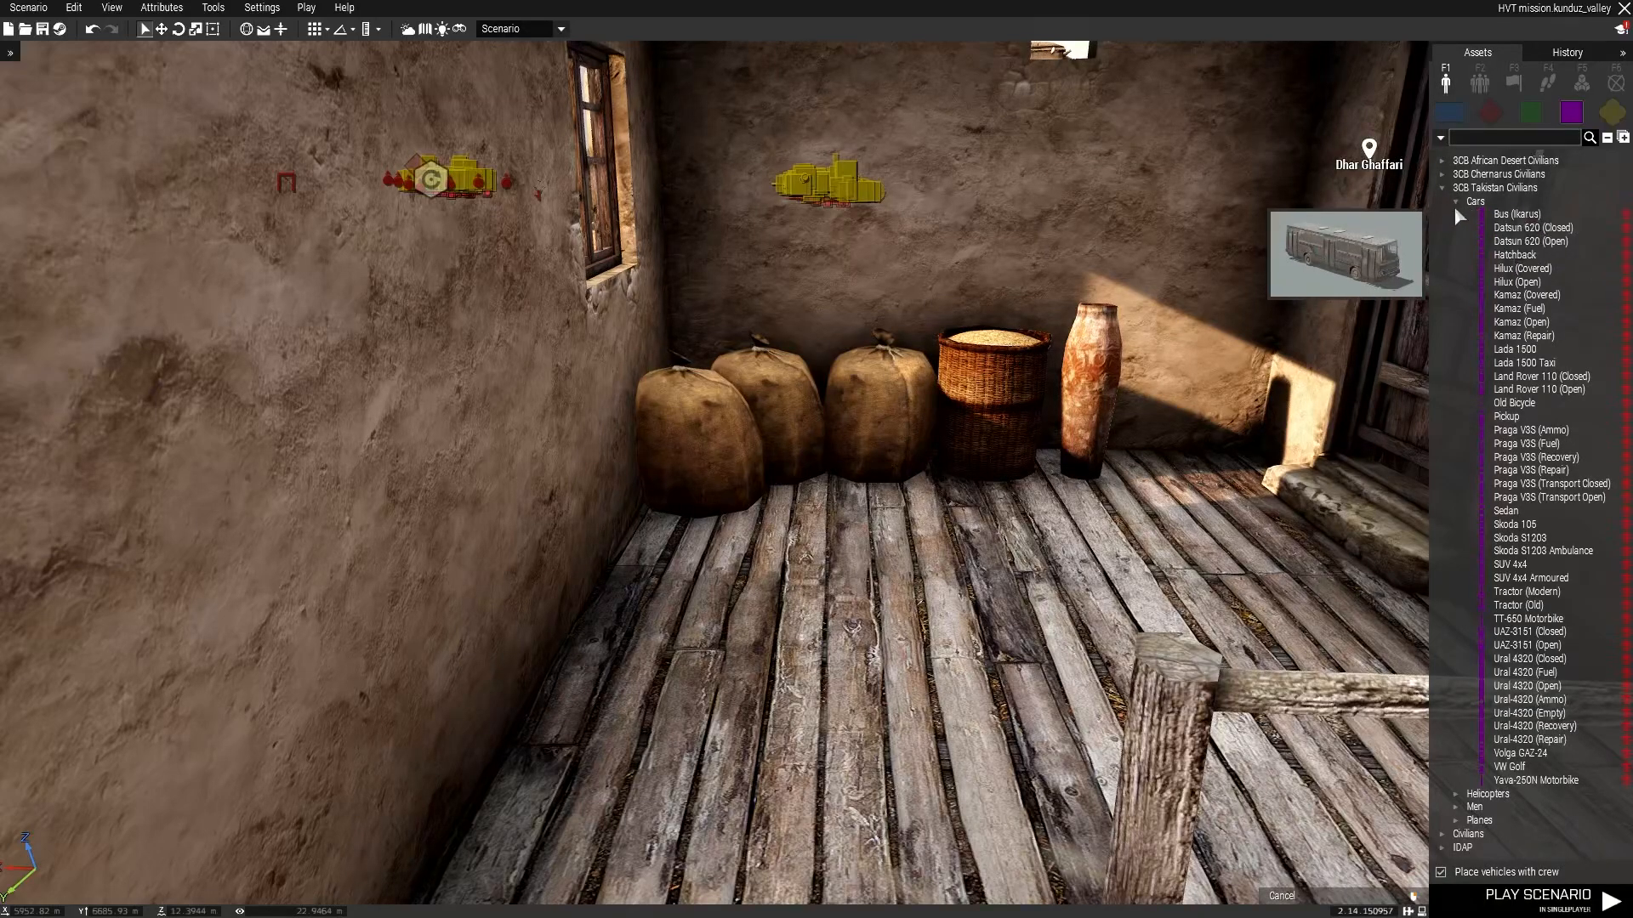
{"action": "left_click", "coordinate": [1456, 201]}
{"action": "left_click", "coordinate": [1456, 228]}
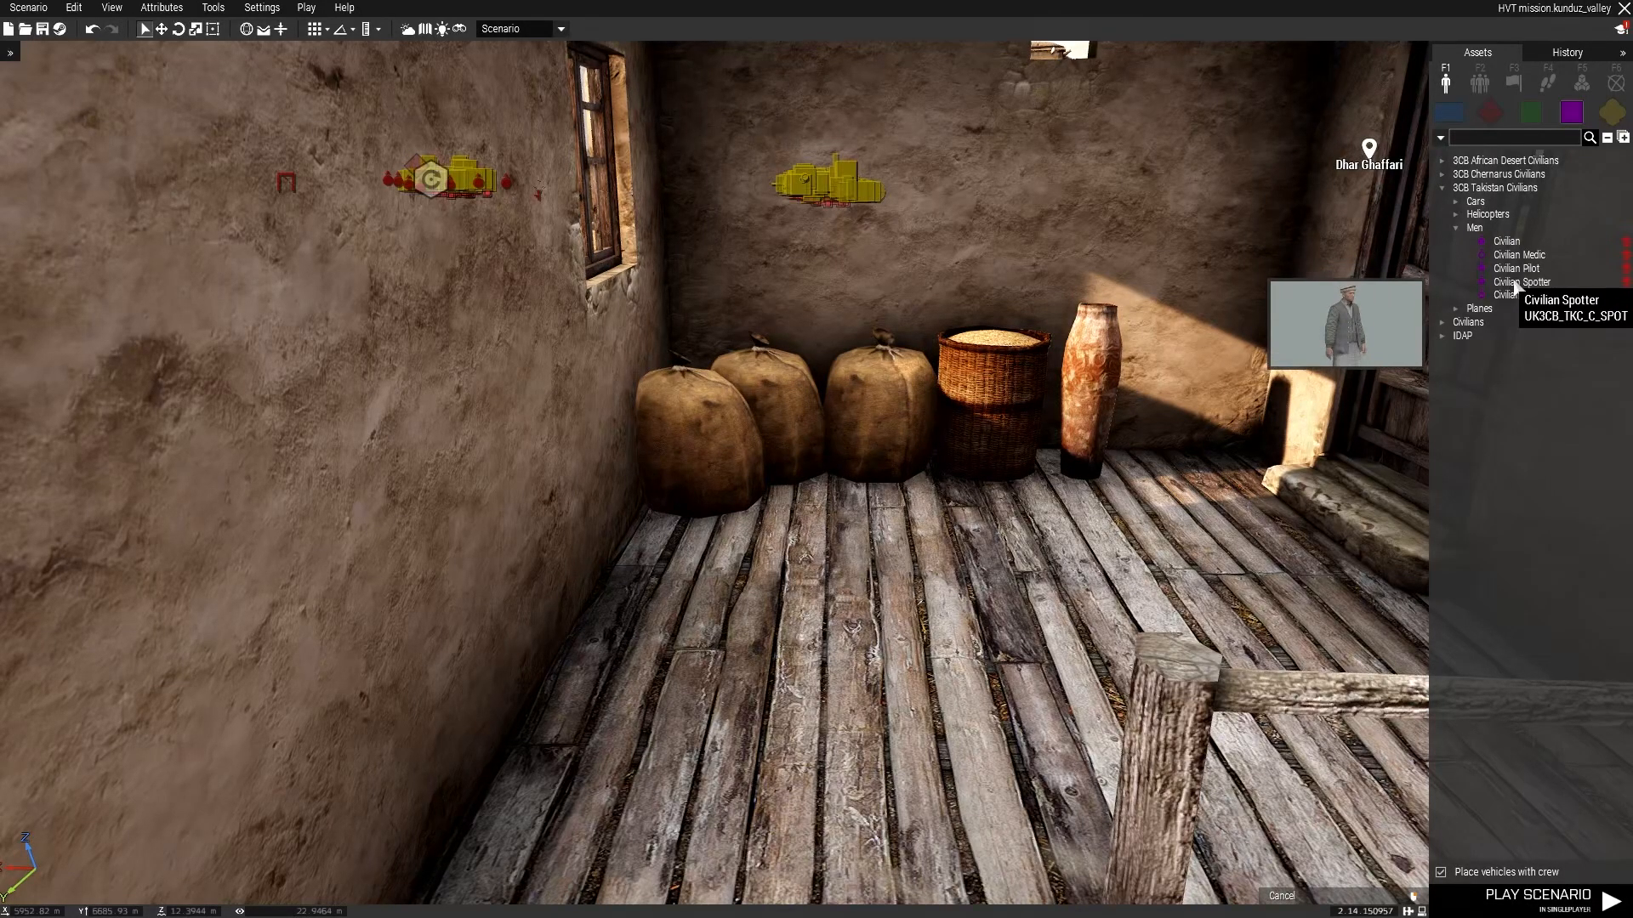
{"action": "left_click_drag", "start_coordinate": [1521, 282], "coordinate": [1039, 581]}
Open the civilian spotter's loadout in ACE Arsenal.
{"action": "right_click", "coordinate": [1069, 416]}
{"action": "mouse_move", "coordinate": [1075, 719]}
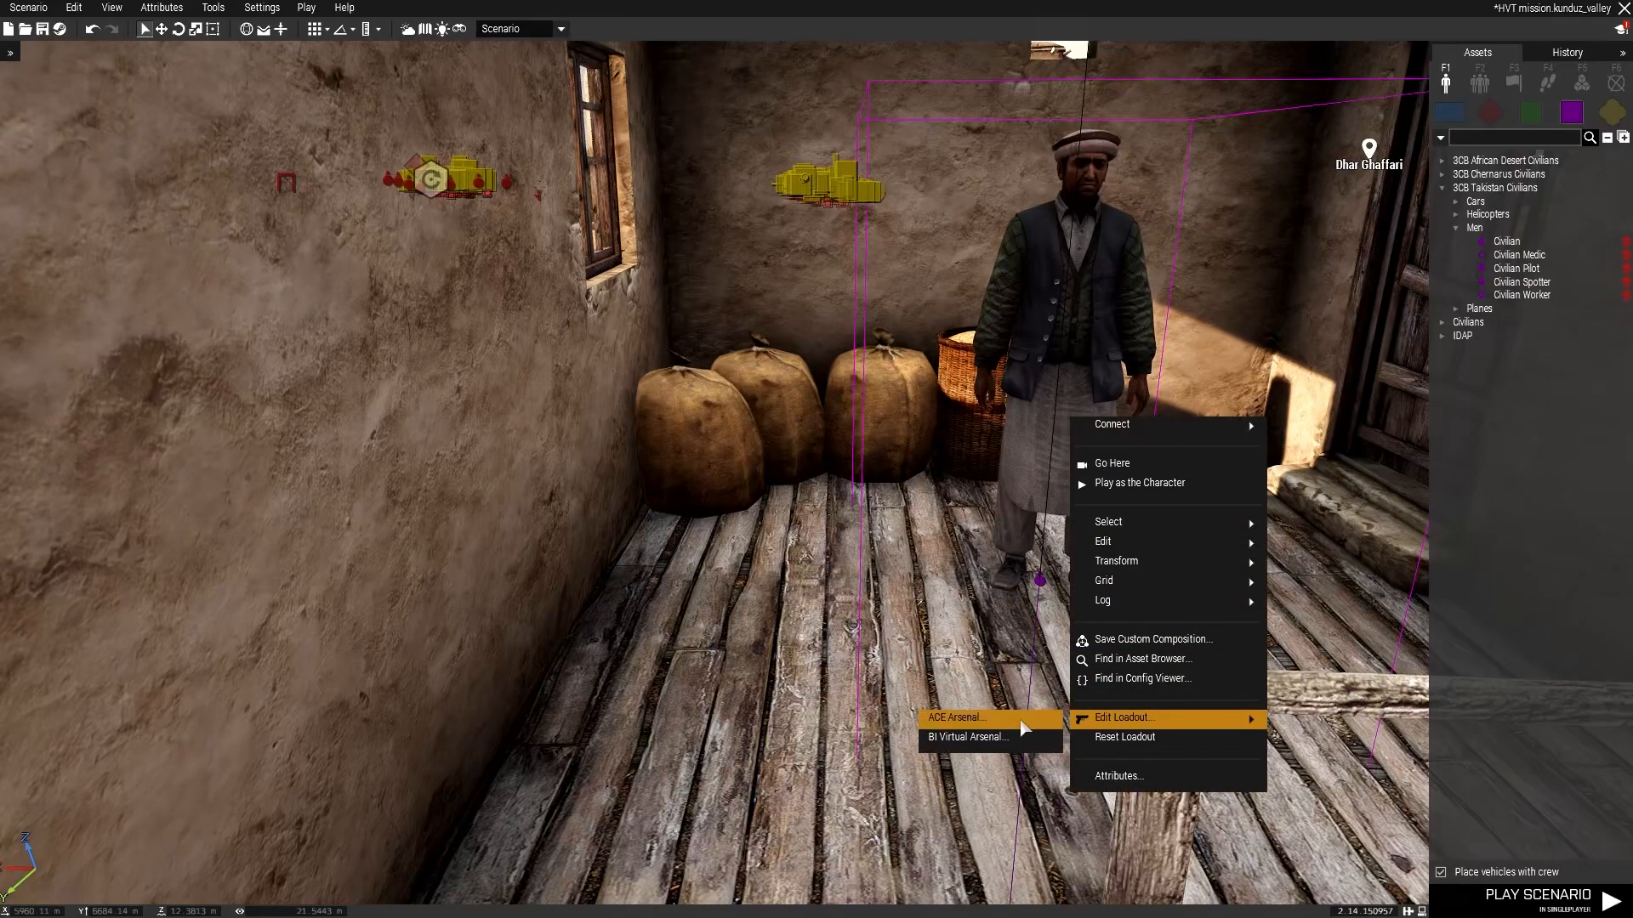
{"action": "left_click", "coordinate": [957, 718]}
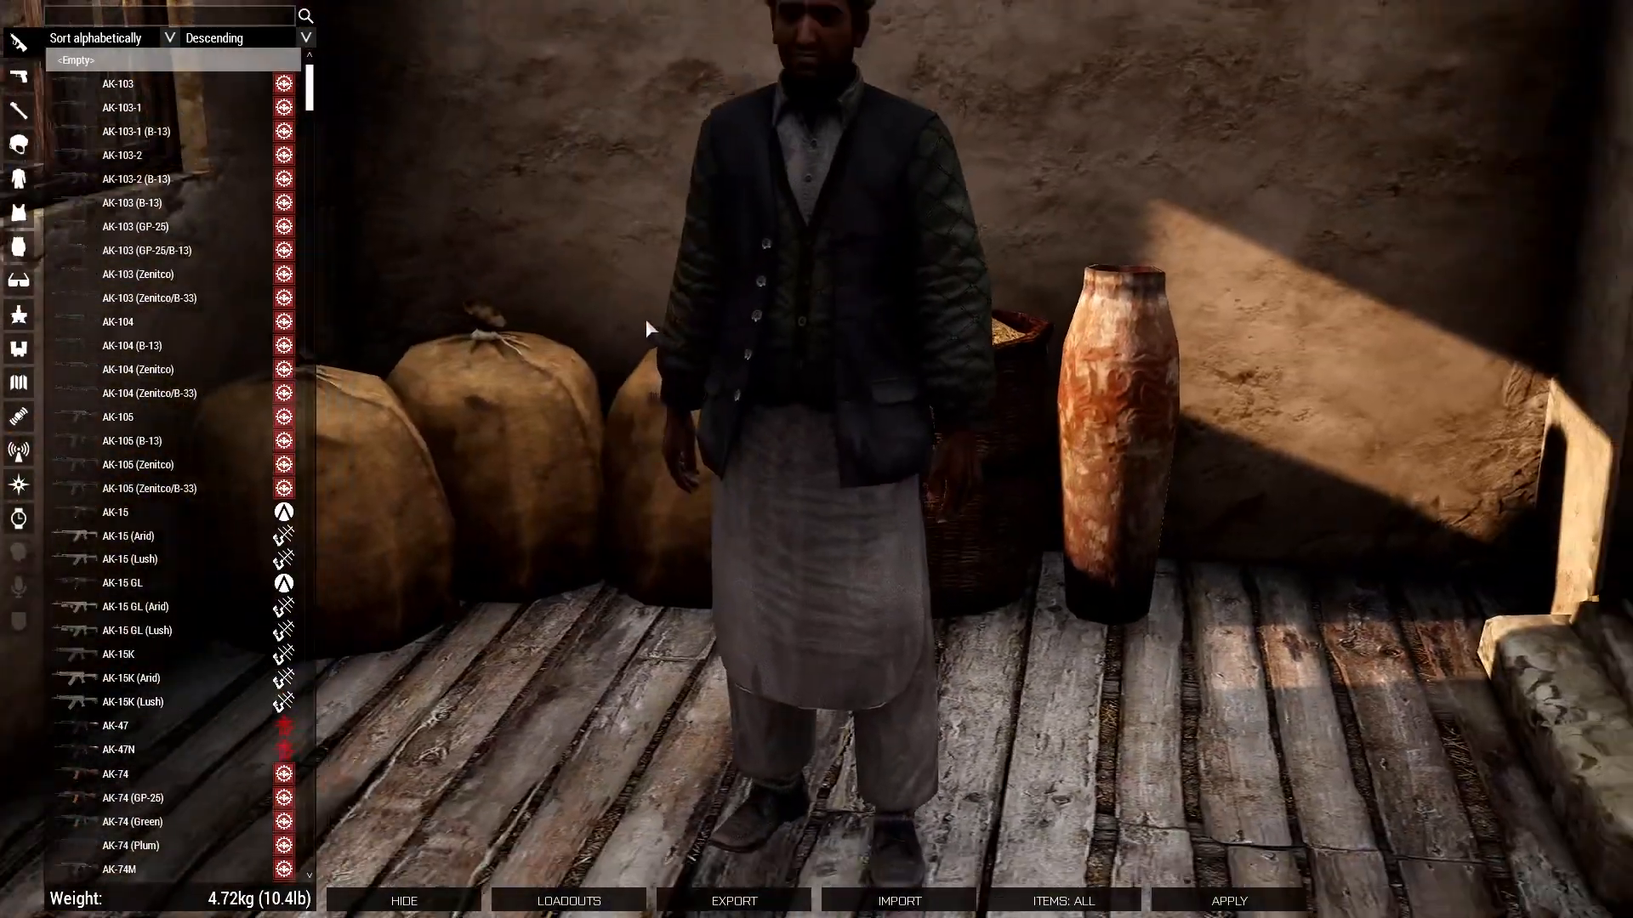
Dress the civilian spotter in a worn jeans and T-shirt uniform and give him the Bandana (Rhodesian Brush) headgear.
{"action": "left_click", "coordinate": [18, 179]}
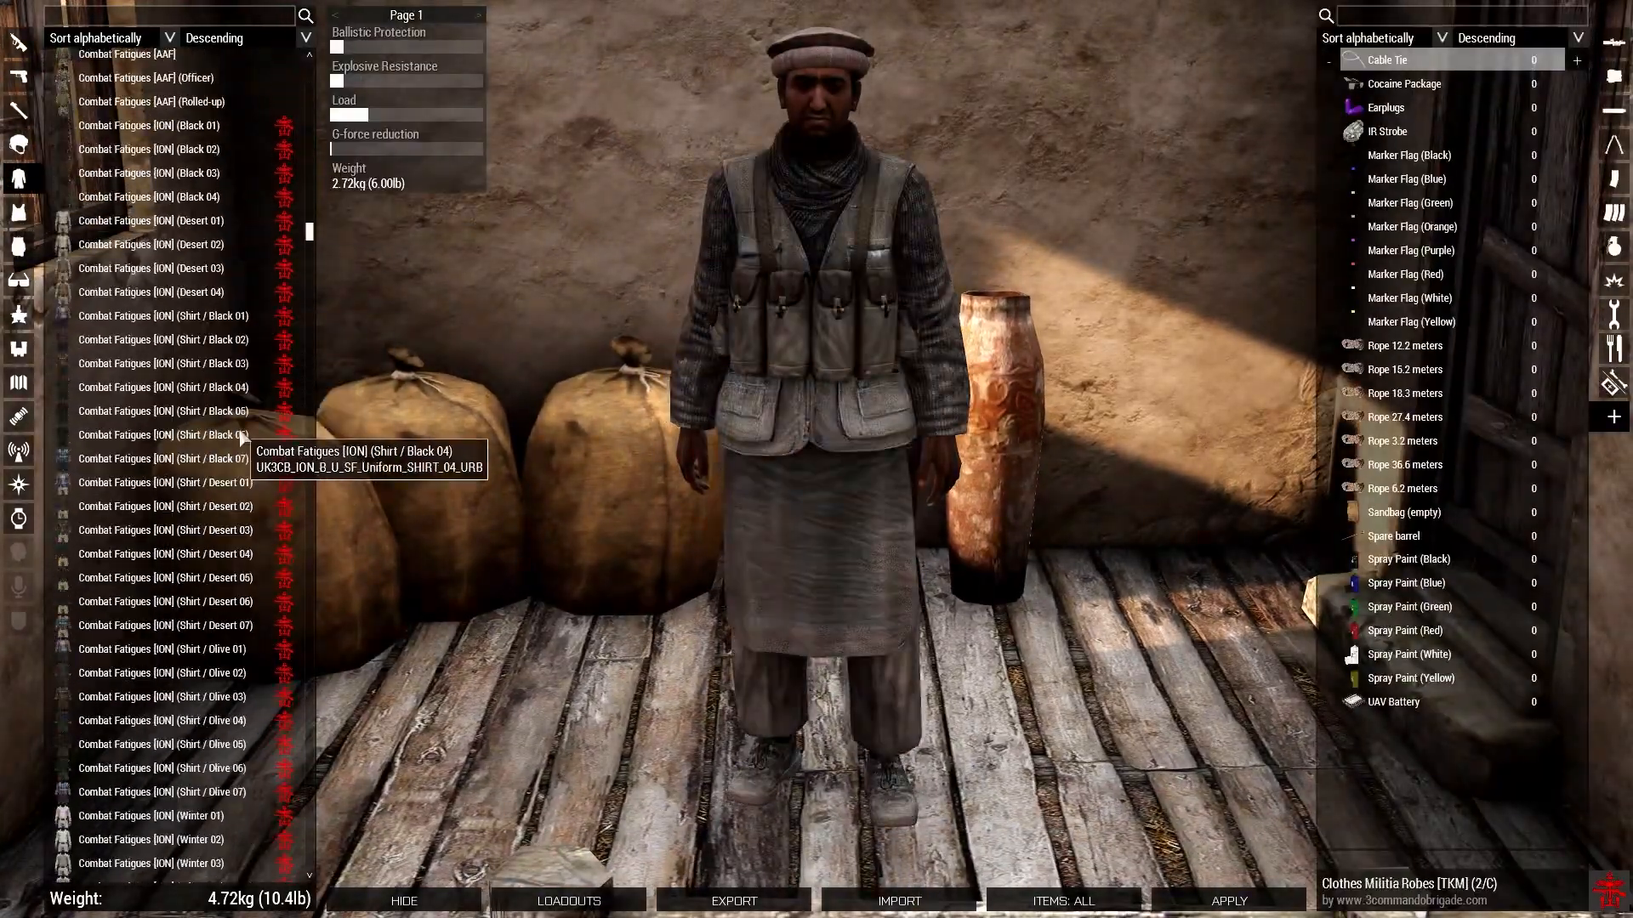
{"action": "left_click_drag", "start_coordinate": [309, 226], "coordinate": [309, 846]}
{"action": "left_click", "coordinate": [205, 590]}
{"action": "left_click", "coordinate": [19, 145]}
{"action": "scroll", "coordinate": [132, 260], "scroll_direction": "up", "scroll_amount": 10}
{"action": "left_click", "coordinate": [170, 660]}
{"action": "left_click", "coordinate": [170, 120]}
{"action": "left_click", "coordinate": [176, 794]}
{"action": "left_click_drag", "start_coordinate": [310, 202], "coordinate": [309, 292]}
{"action": "left_click", "coordinate": [175, 822]}
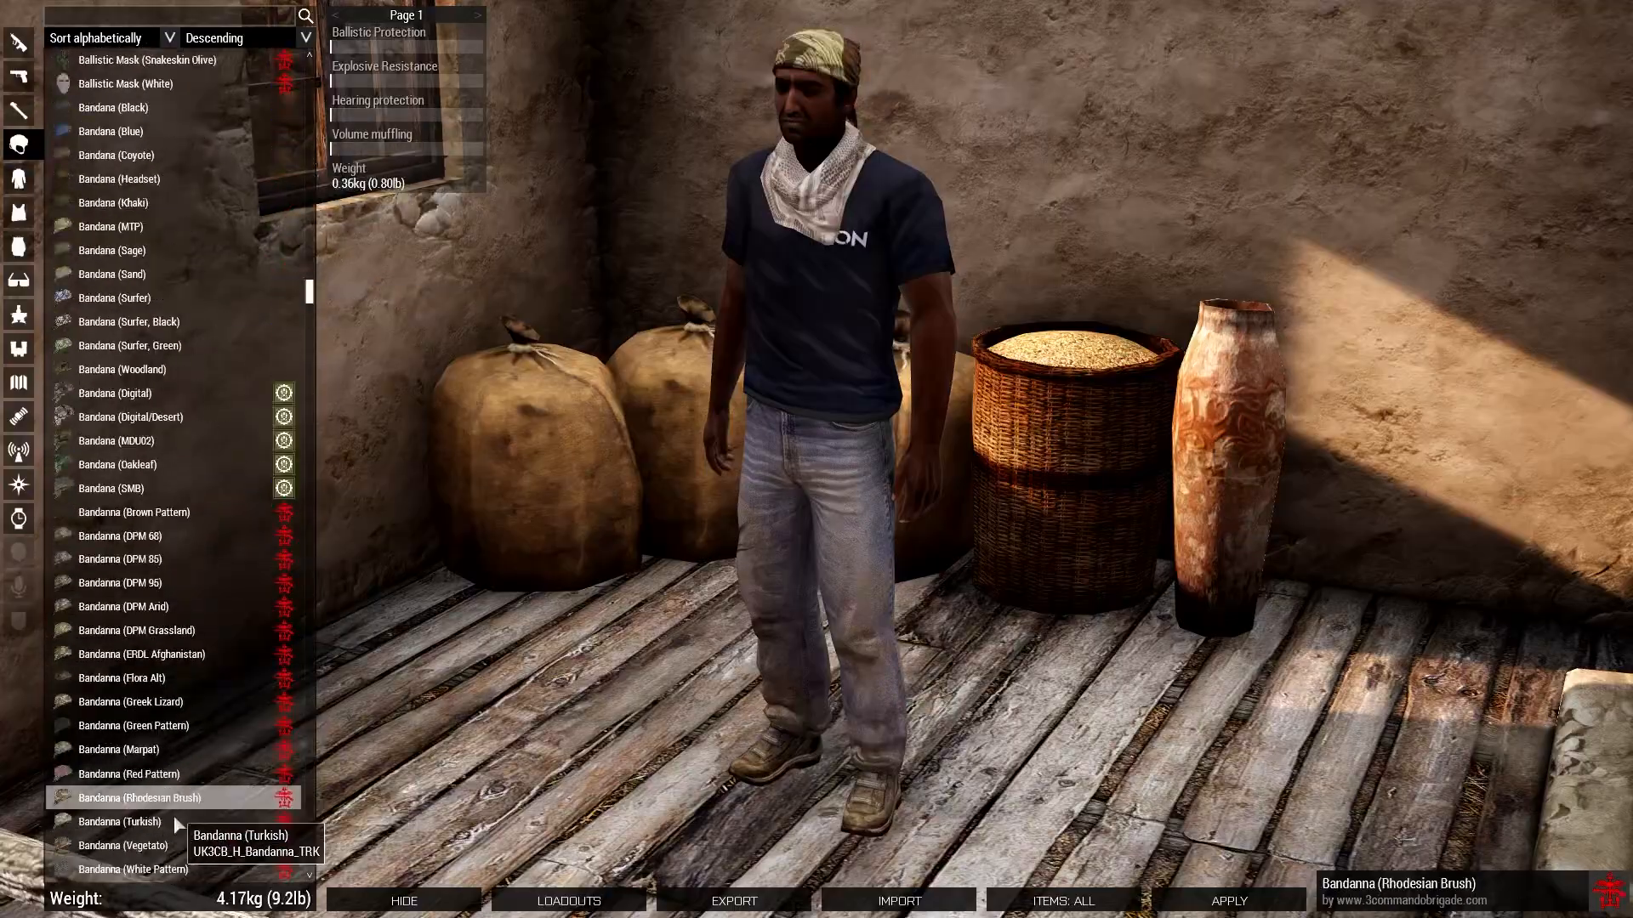
{"action": "left_click", "coordinate": [175, 799]}
Add a face covering to the spotter's loadout and close the arsenal.
{"action": "left_click", "coordinate": [19, 281]}
{"action": "left_click", "coordinate": [191, 558]}
{"action": "left_click", "coordinate": [19, 76]}
{"action": "right_click_drag", "start_coordinate": [1021, 357], "coordinate": [765, 340]}
{"action": "left_click", "coordinate": [19, 178]}
{"action": "left_click", "coordinate": [1614, 417]}
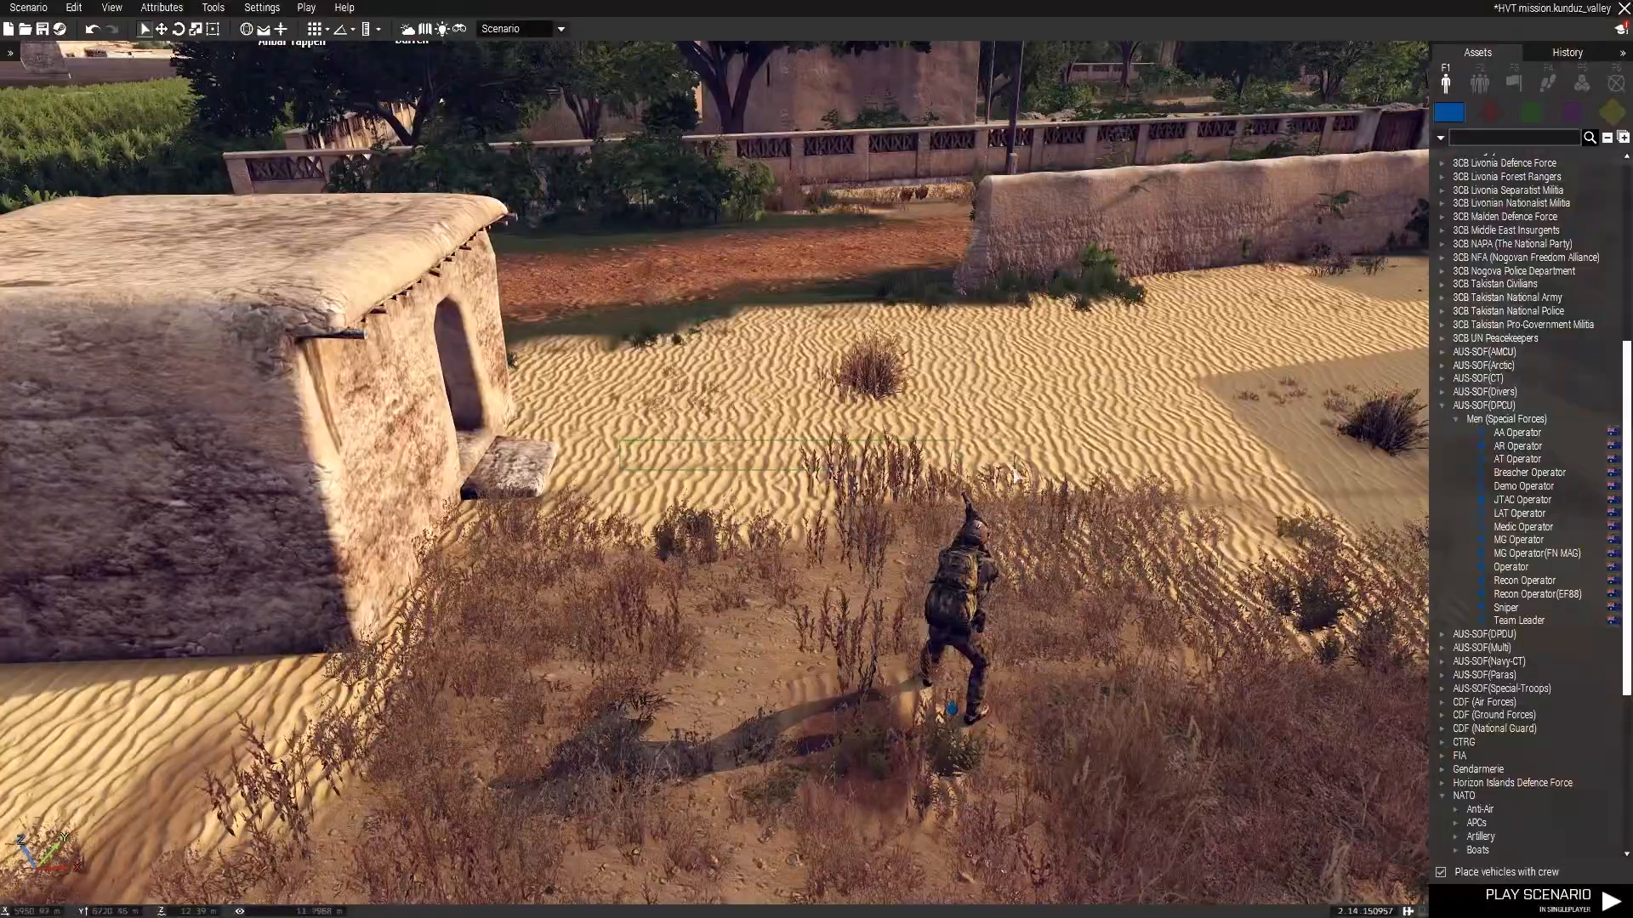
{"action": "key", "text": "w"}
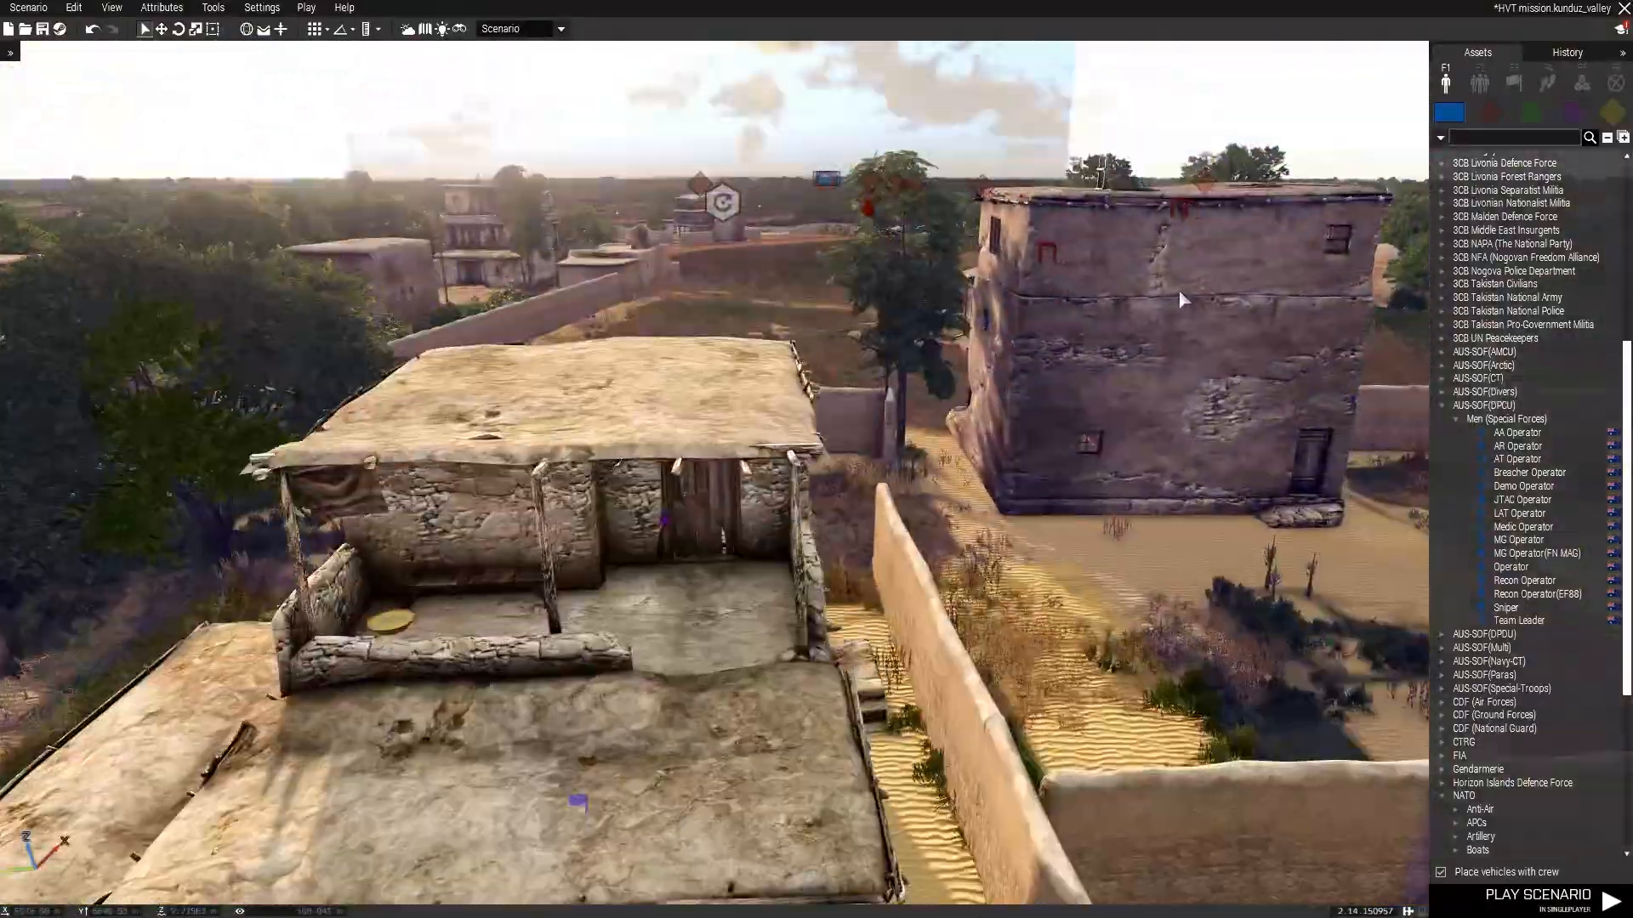
Place an Intel Interrogation System module on the floor beside the civilian spotter.
{"action": "left_click", "coordinate": [1582, 78]}
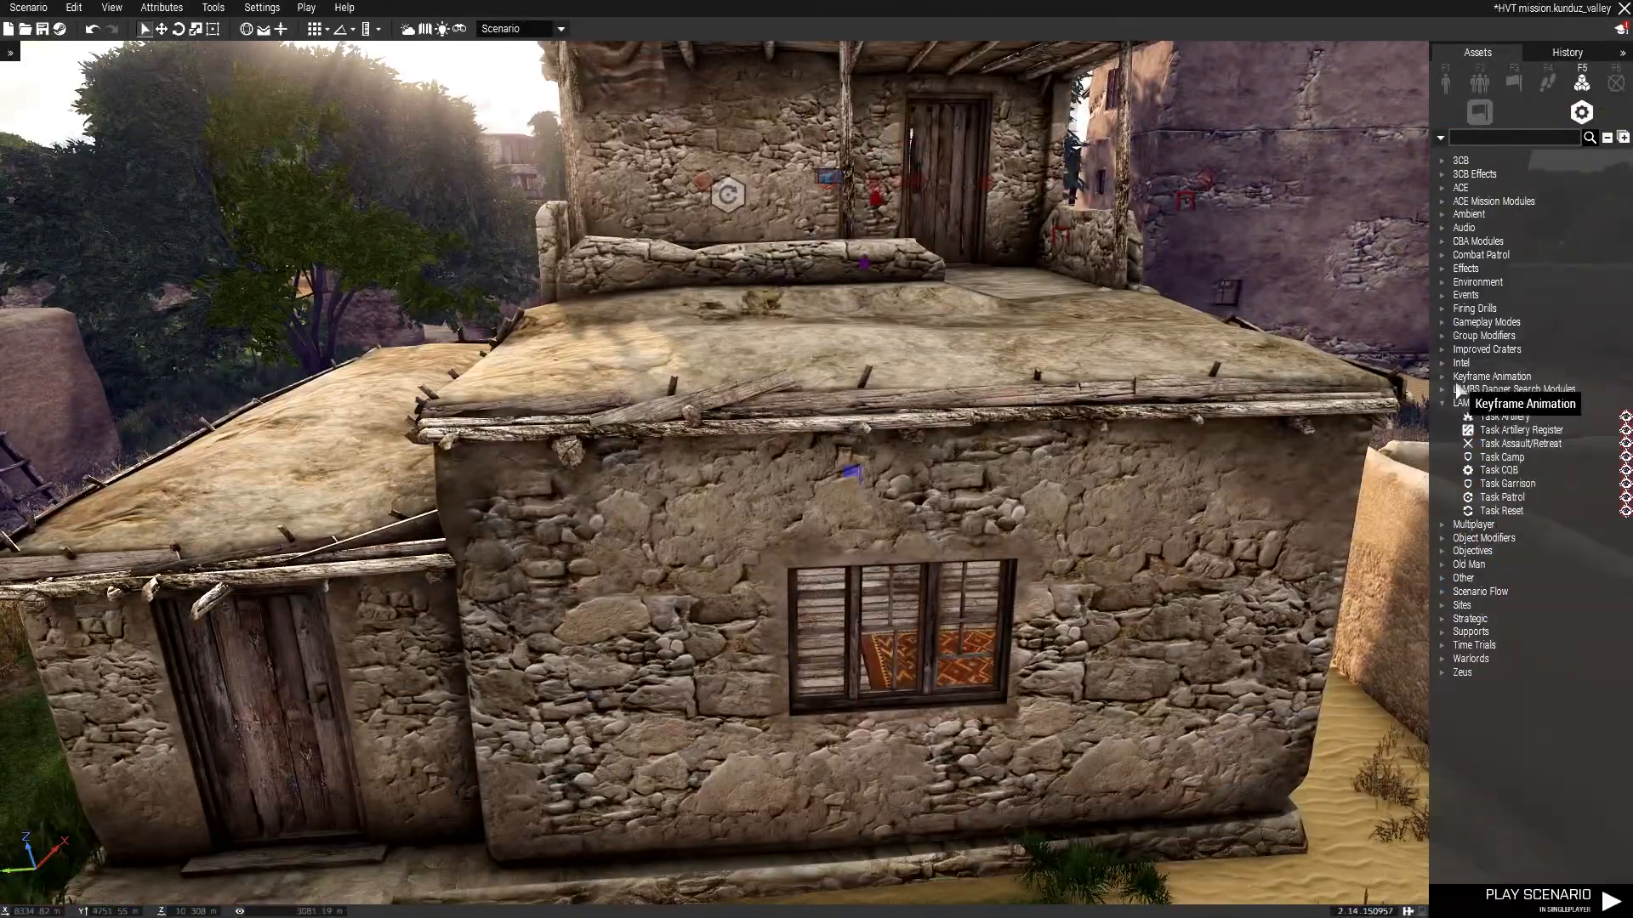
{"action": "left_click", "coordinate": [1442, 364]}
{"action": "left_click", "coordinate": [1520, 416]}
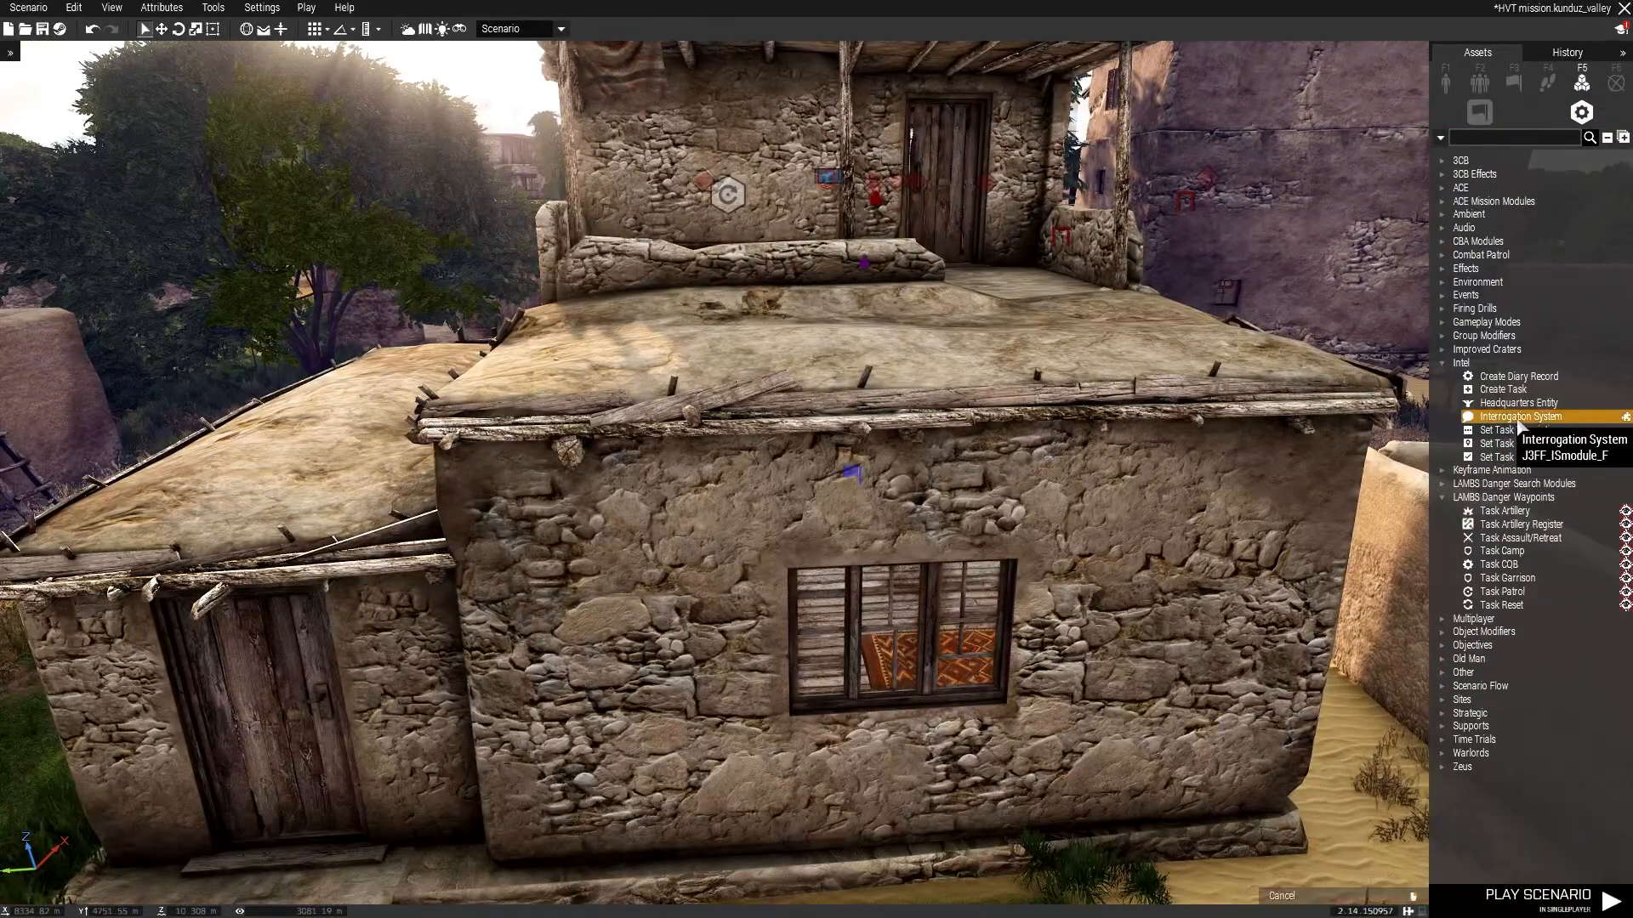
{"action": "scroll", "coordinate": [1166, 406], "scroll_direction": "up", "scroll_amount": 5}
{"action": "scroll", "coordinate": [1063, 410], "scroll_direction": "up", "scroll_amount": 8}
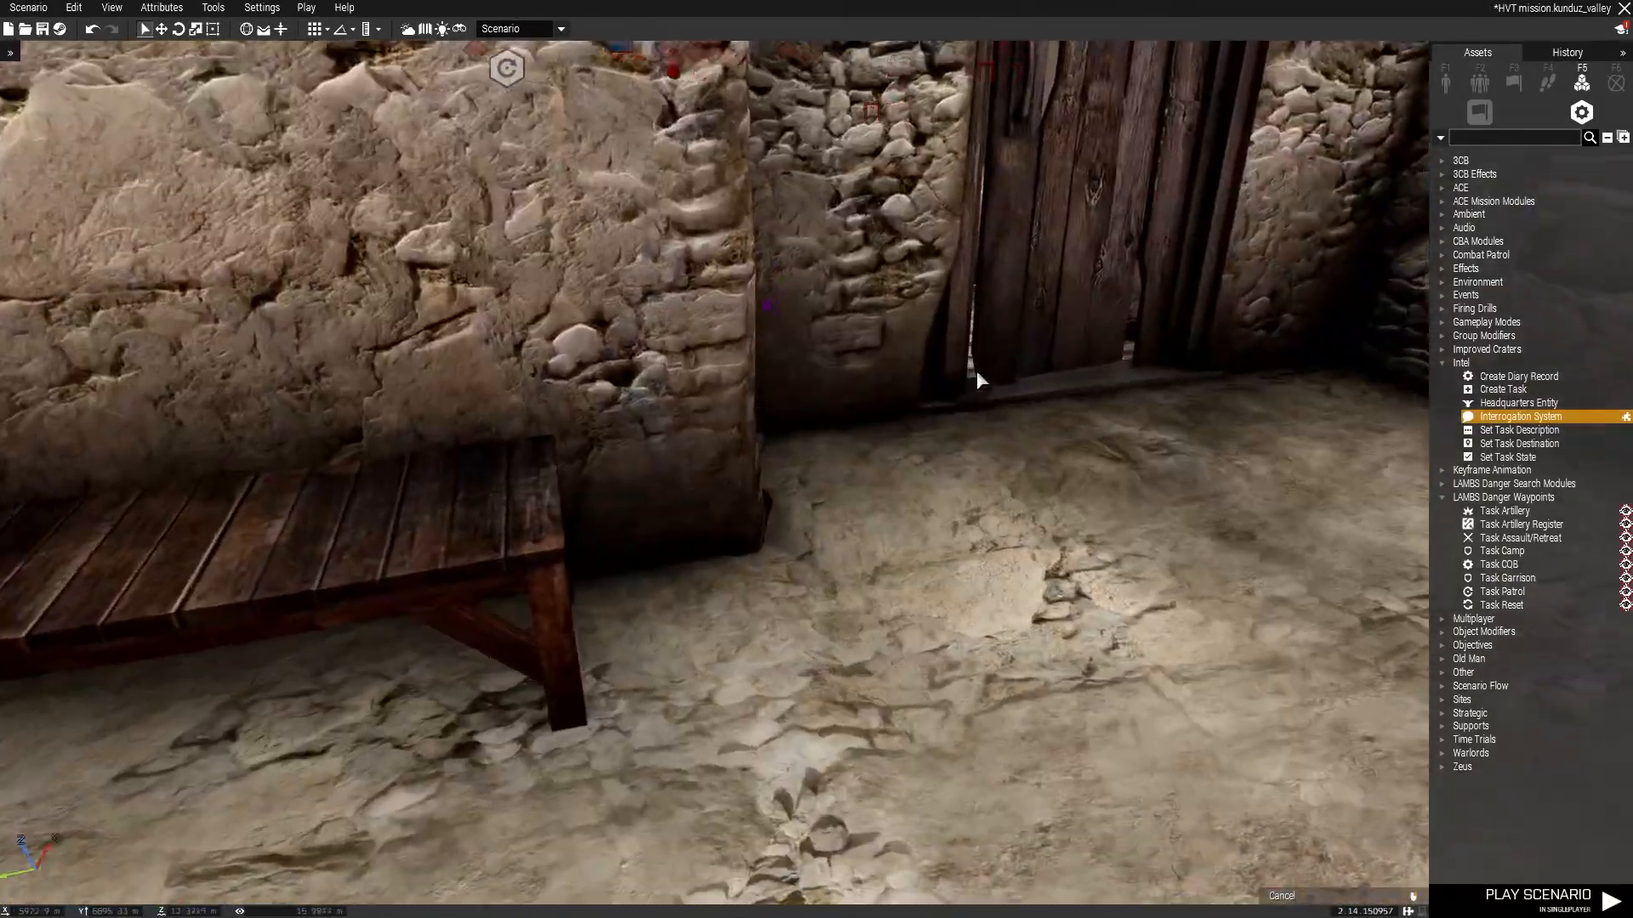
{"action": "right_click_drag", "start_coordinate": [976, 370], "coordinate": [1070, 329]}
{"action": "left_click", "coordinate": [1048, 631]}
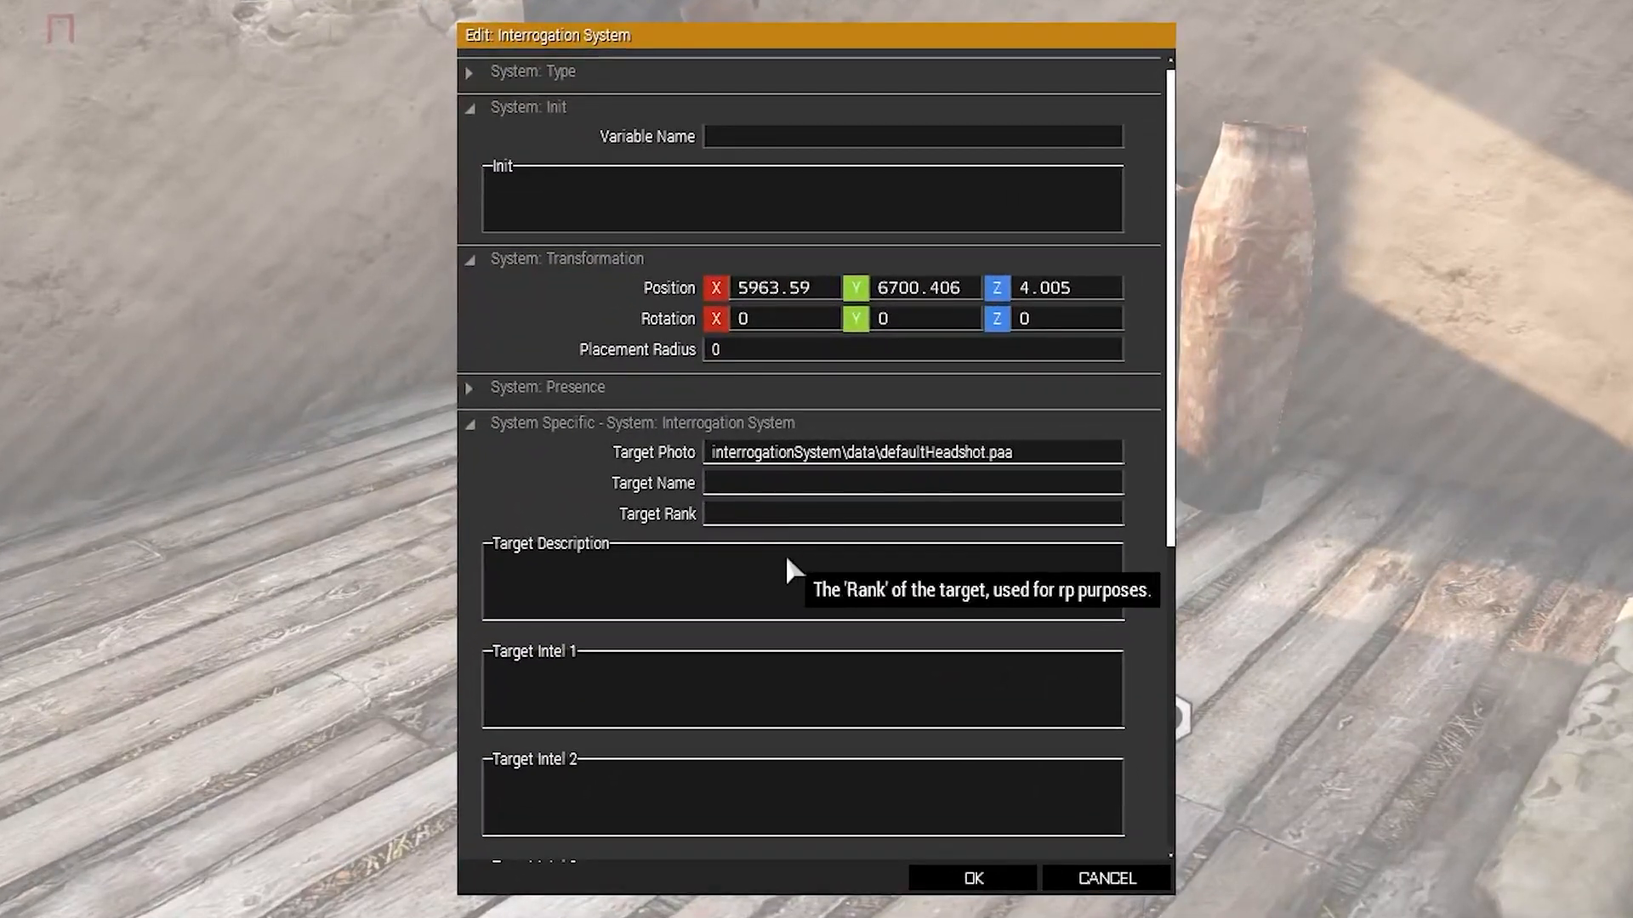
Set the target name to Malik, rank to Hostage, and describe him as an ISIS prisoner for 3 years suspected of helping Coalition forces.
{"action": "left_click", "coordinate": [951, 478]}
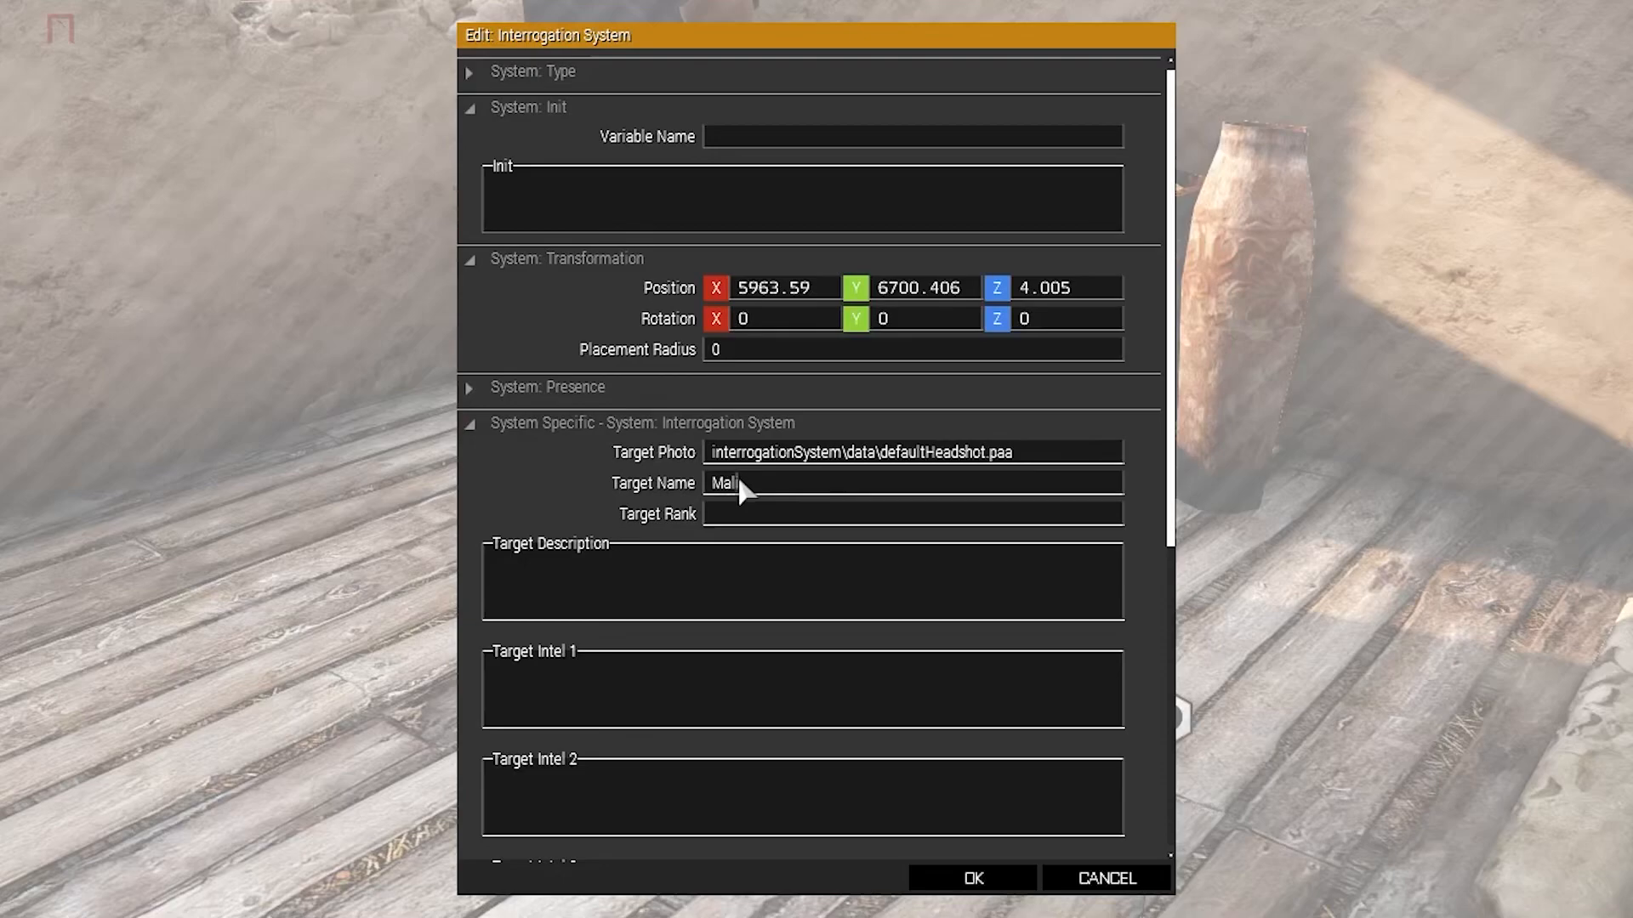
{"action": "type", "text": "ik"}
{"action": "key", "text": "Tab"}
{"action": "left_click", "coordinate": [625, 568]}
{"action": "type", "text": "Malik has been a ISIS  prisoner for 3 years now. After being suspected of talking to Coalition forces"}
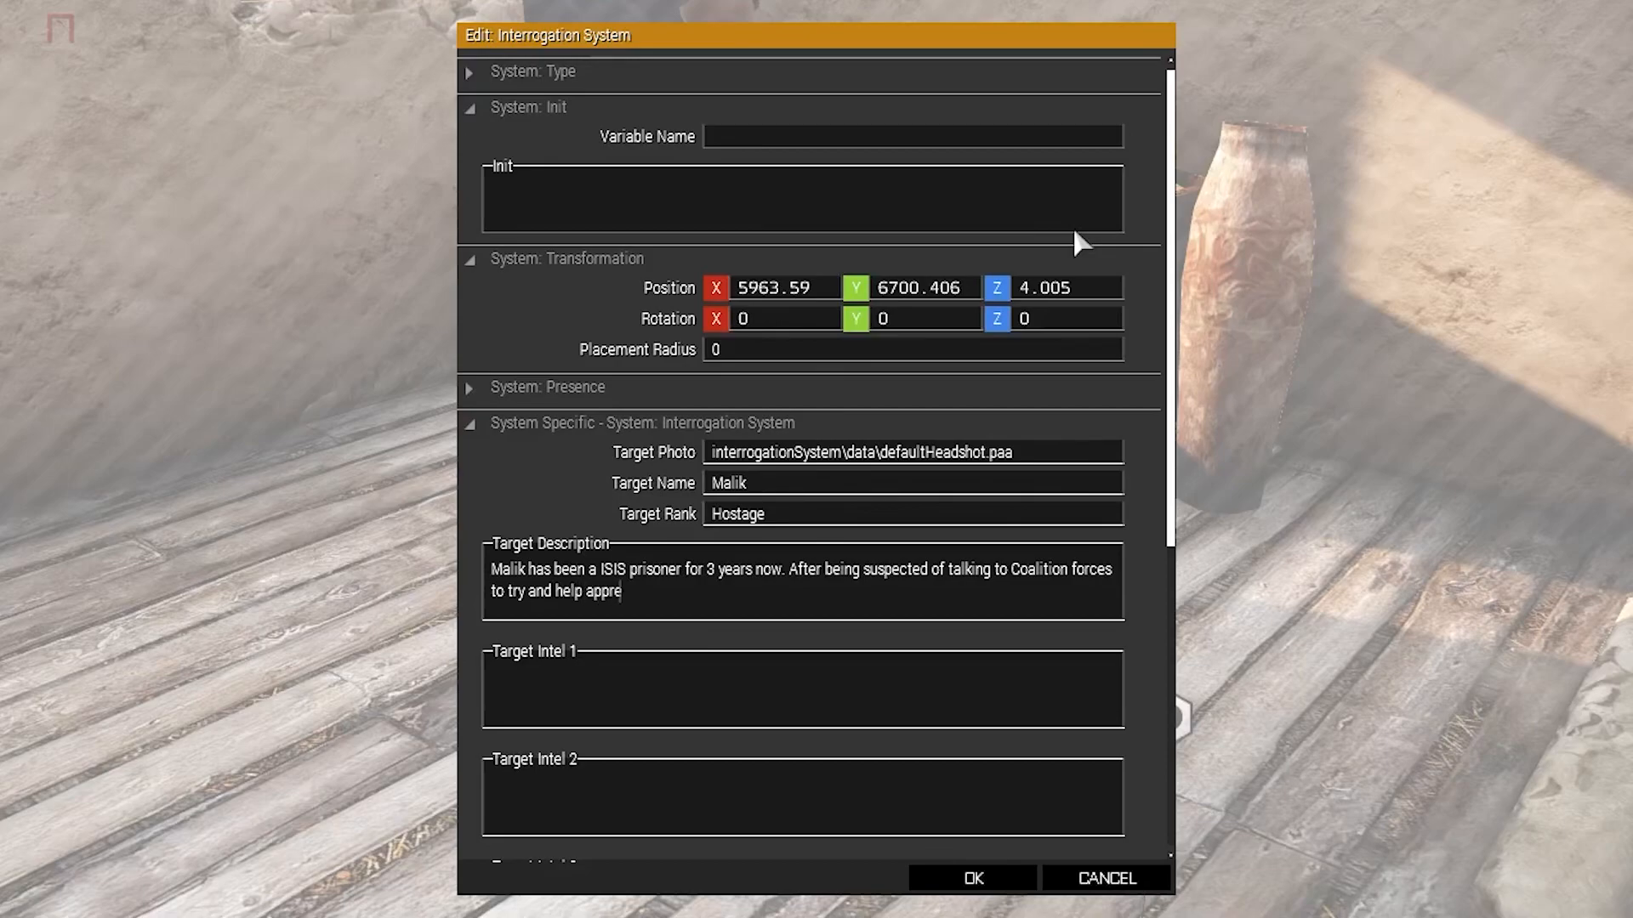
{"action": "scroll", "coordinate": [761, 619], "scroll_direction": "down", "scroll_amount": 3}
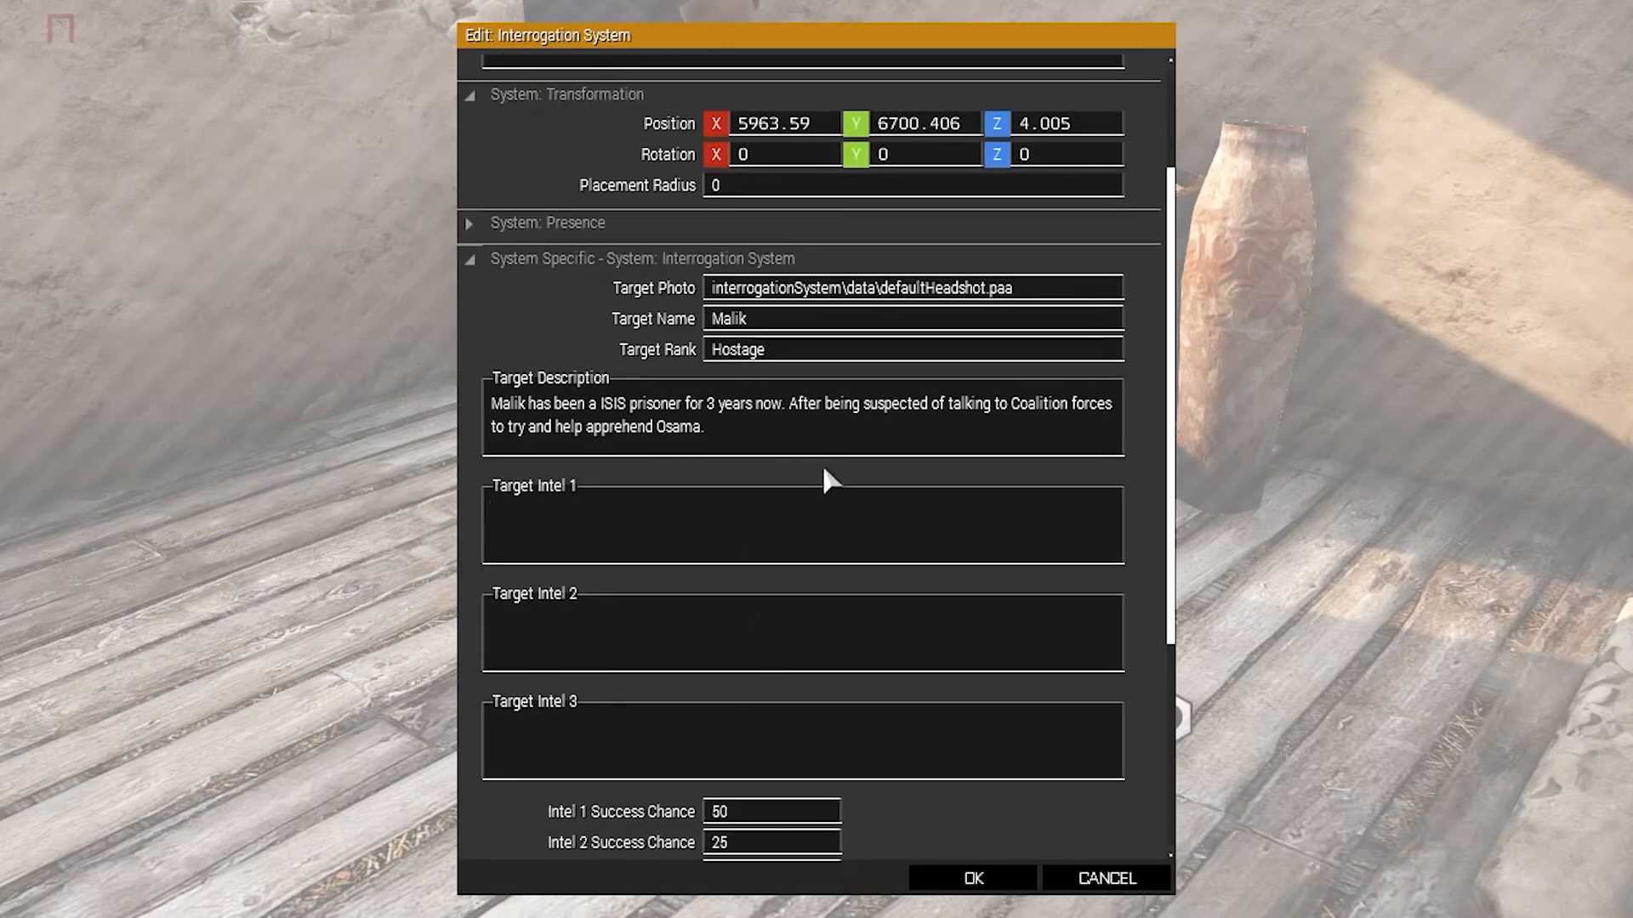
Enter Target Intel 1 and Target Intel 2 dialogue lines about him leaving the country and something to do with flora and beaches.
{"action": "type", "text": "Dont hurt me please"}
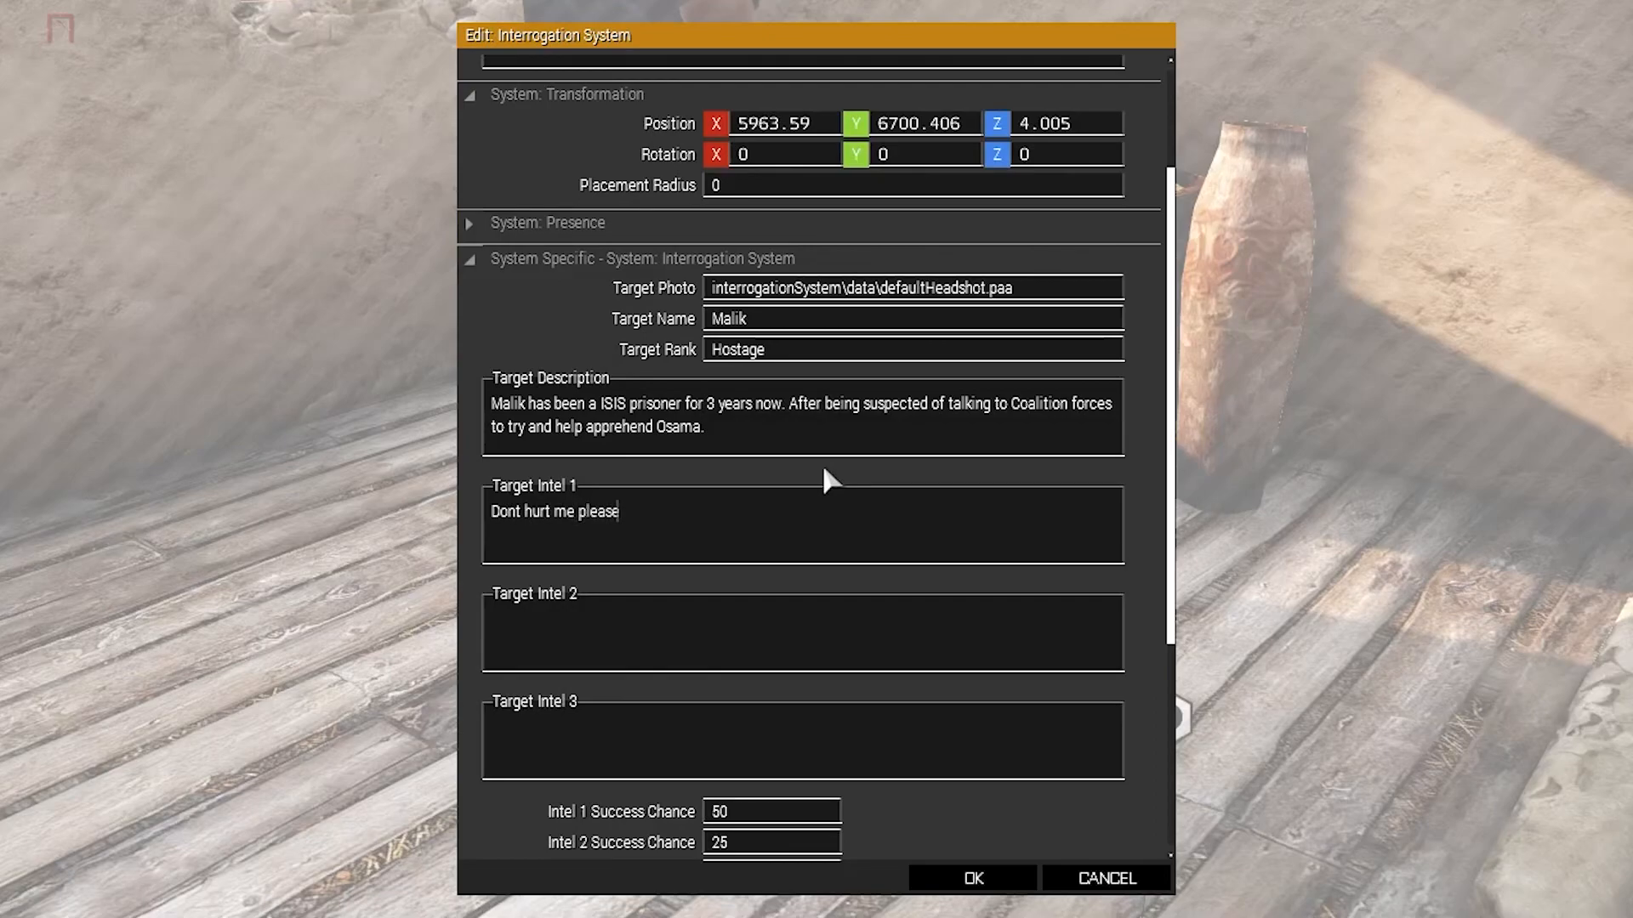
{"action": "type", "text": "! I assure you the last I heard of him was that he went out of country."}
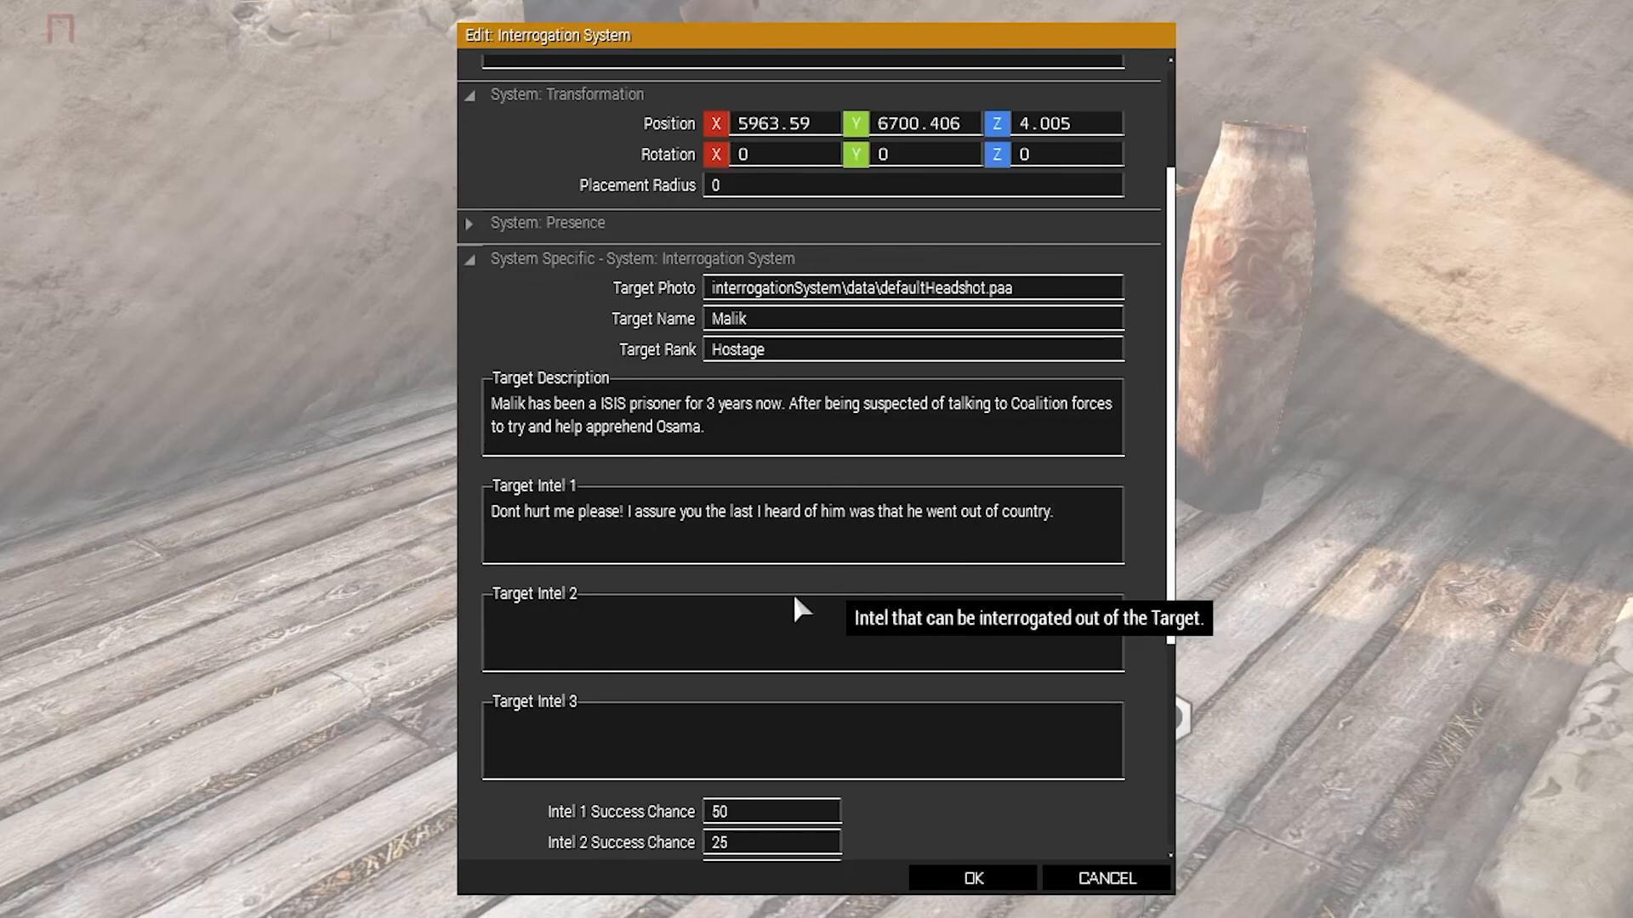
{"action": "scroll", "coordinate": [609, 627], "scroll_direction": "down", "scroll_amount": 2}
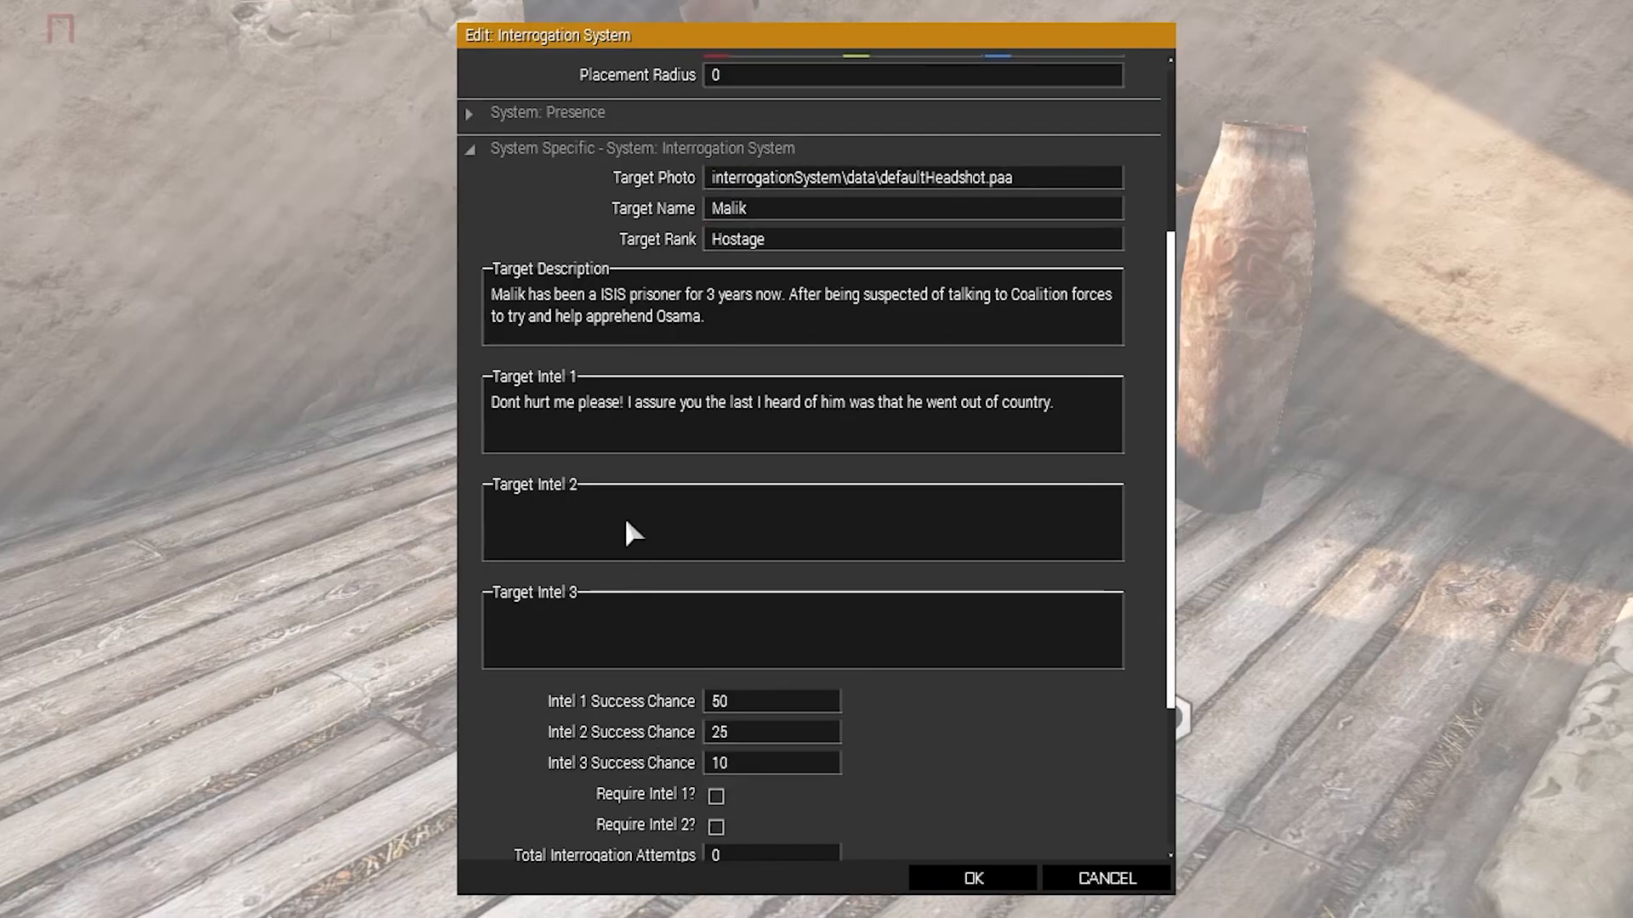
{"action": "scroll", "coordinate": [646, 493], "scroll_direction": "down", "scroll_amount": 1}
{"action": "type", "text": "I.... I do"}
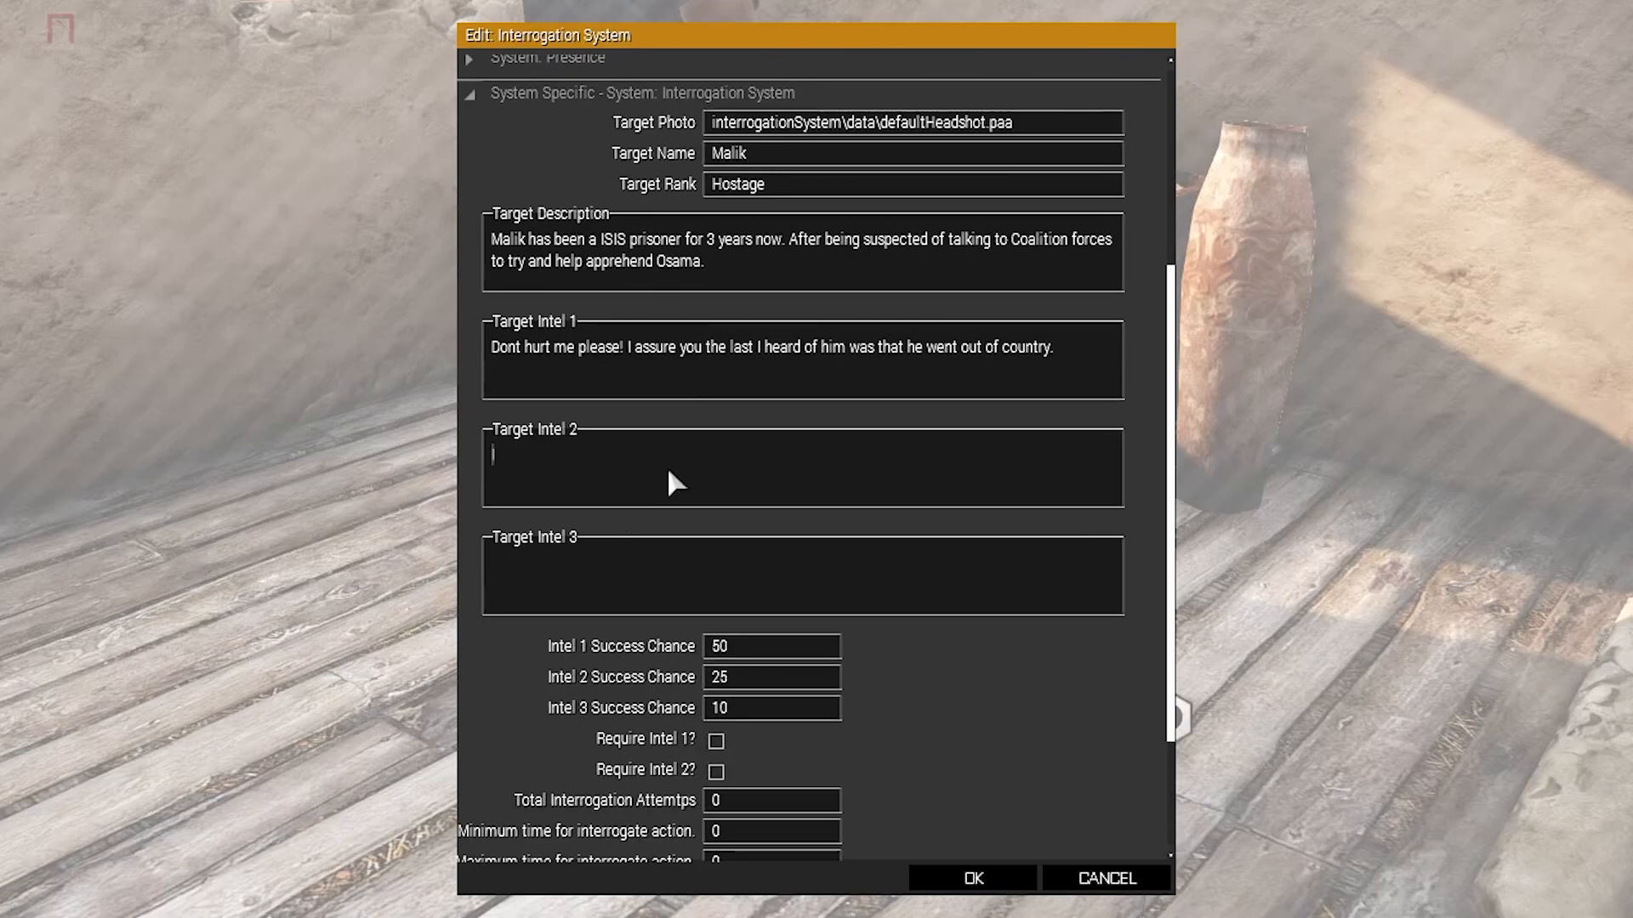
{"action": "type", "text": "n't know, something to do with flora and bea"}
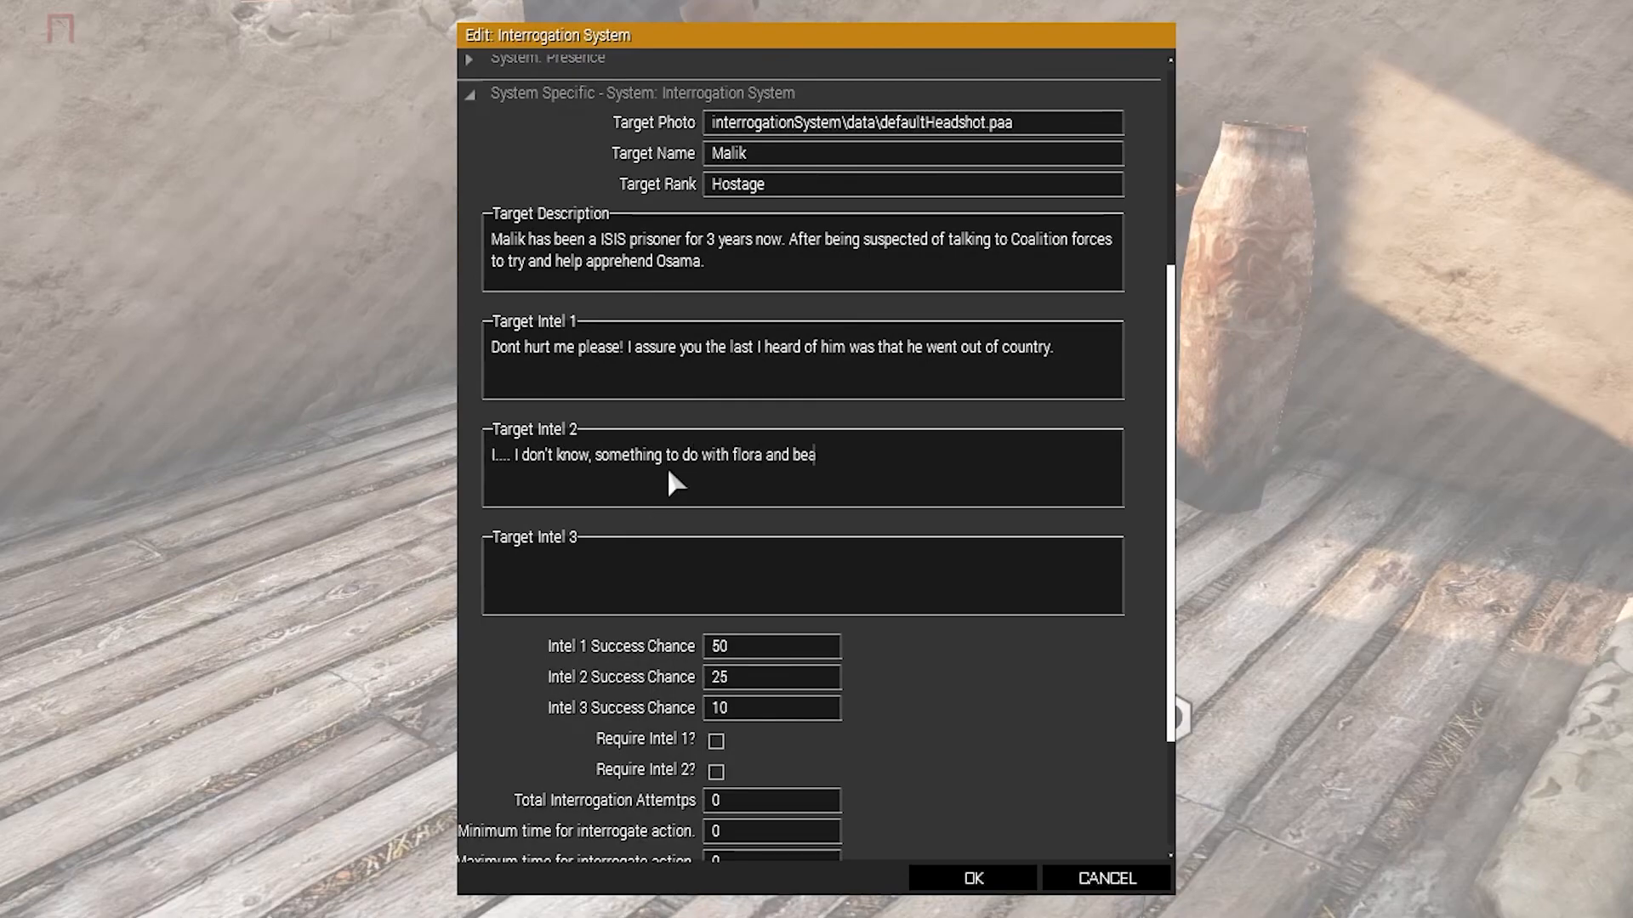
{"action": "type", "text": "ches. I don't remember the name."}
Enter Target Intel 3 as "I think he was going to plan another attack on little satan.".
{"action": "left_click", "coordinate": [952, 581]}
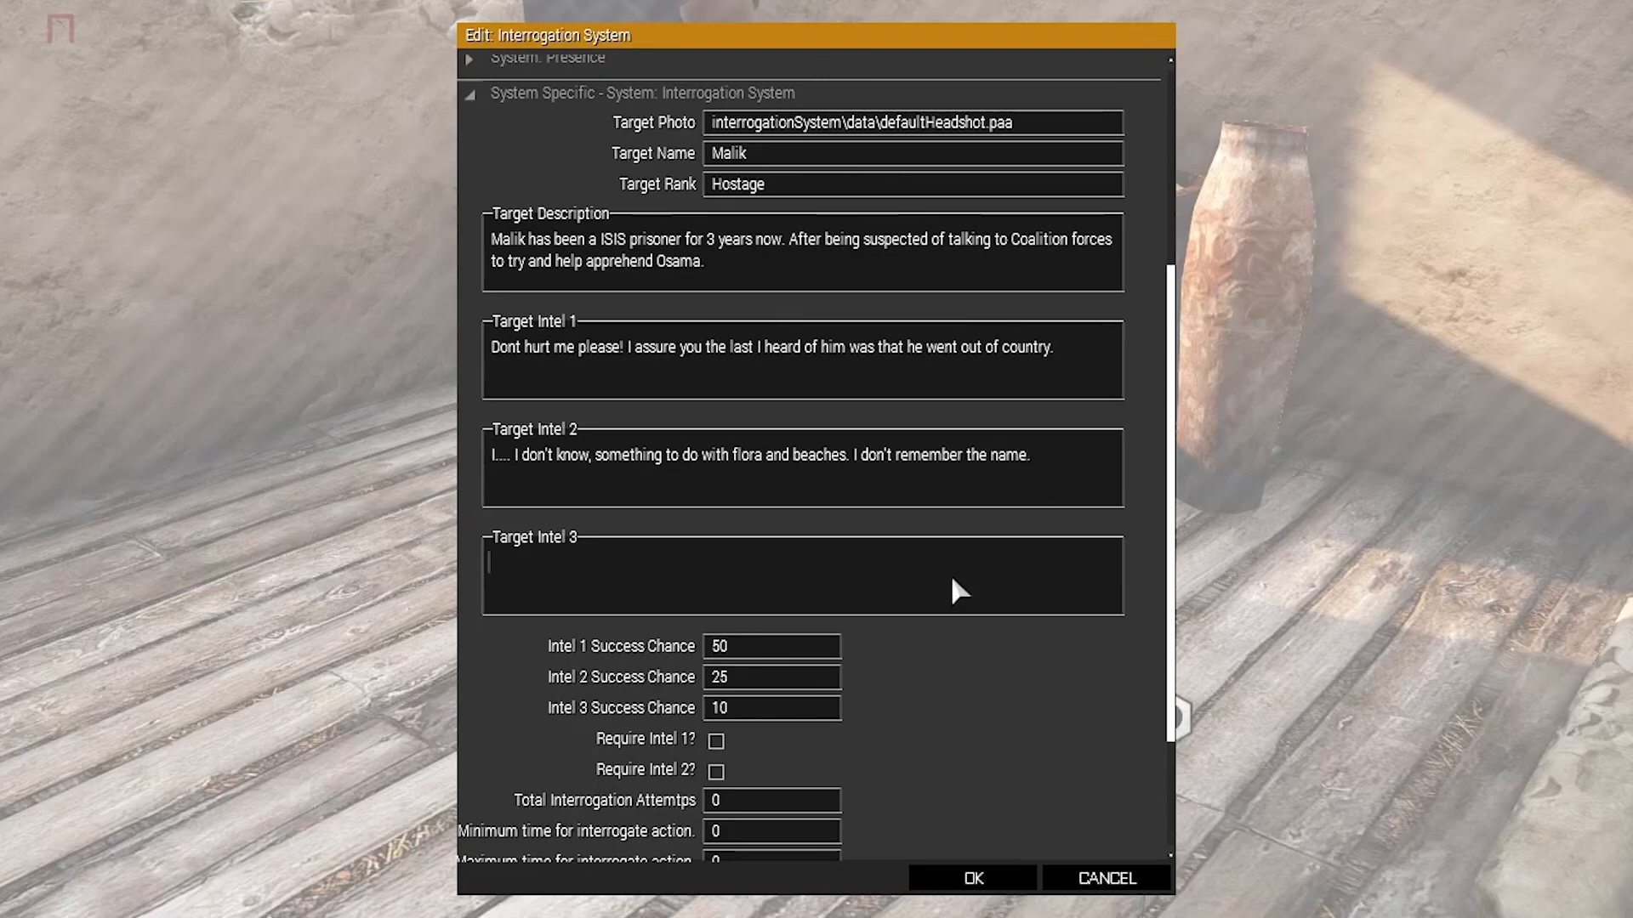
{"action": "type", "text": "I think he was going to plan another attack on big satan."}
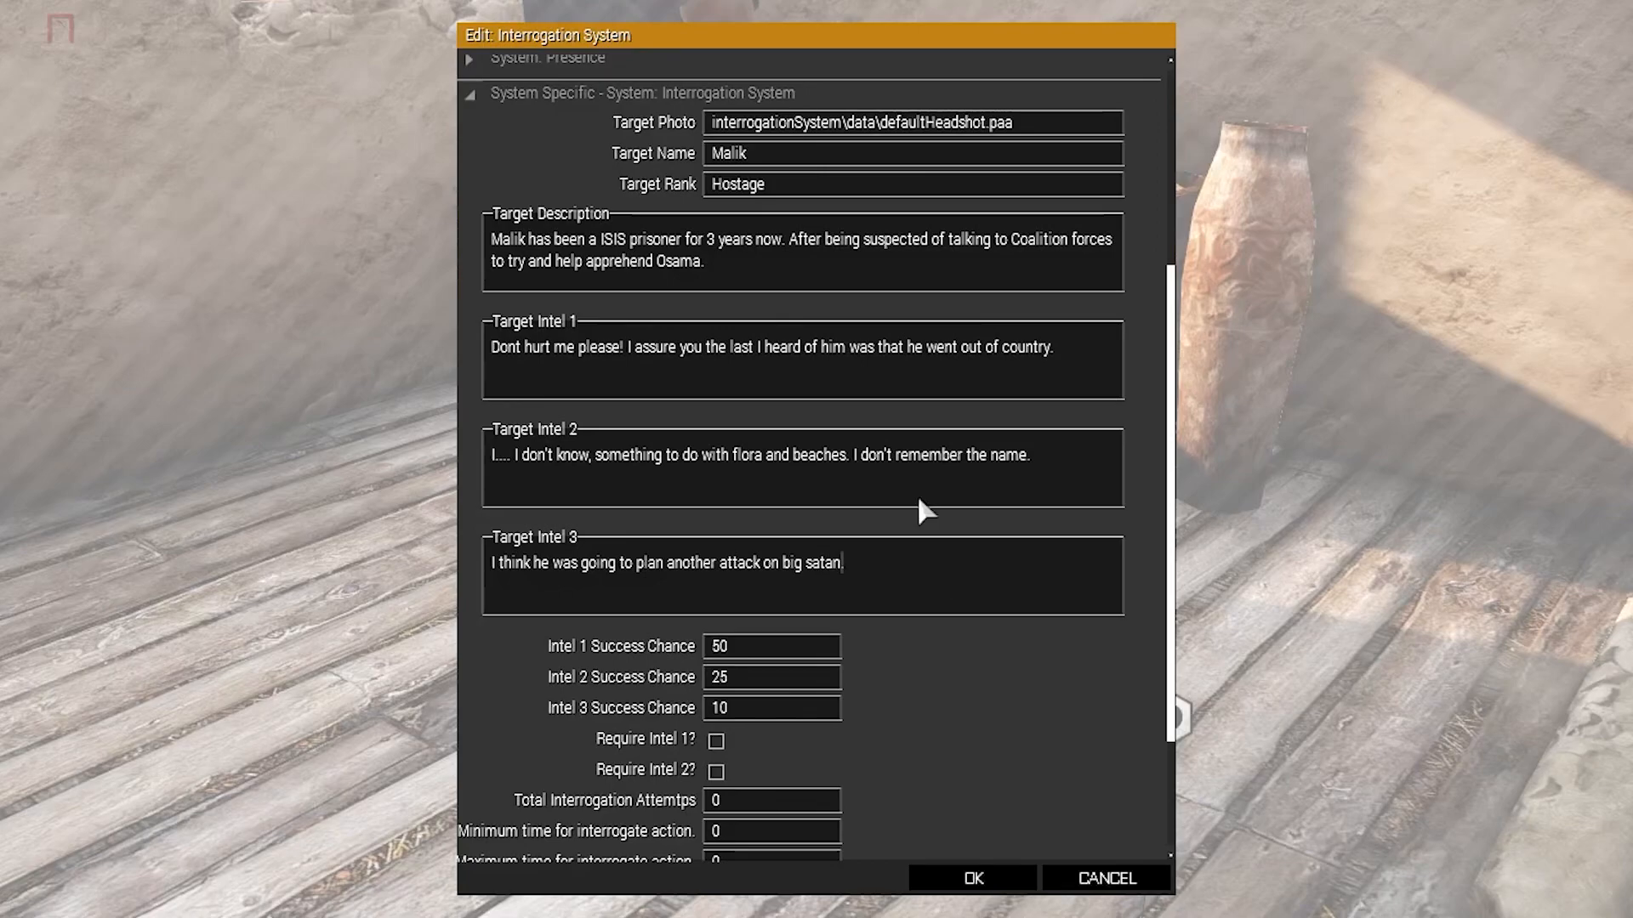
{"action": "left_click_drag", "start_coordinate": [555, 38], "coordinate": [432, 40]}
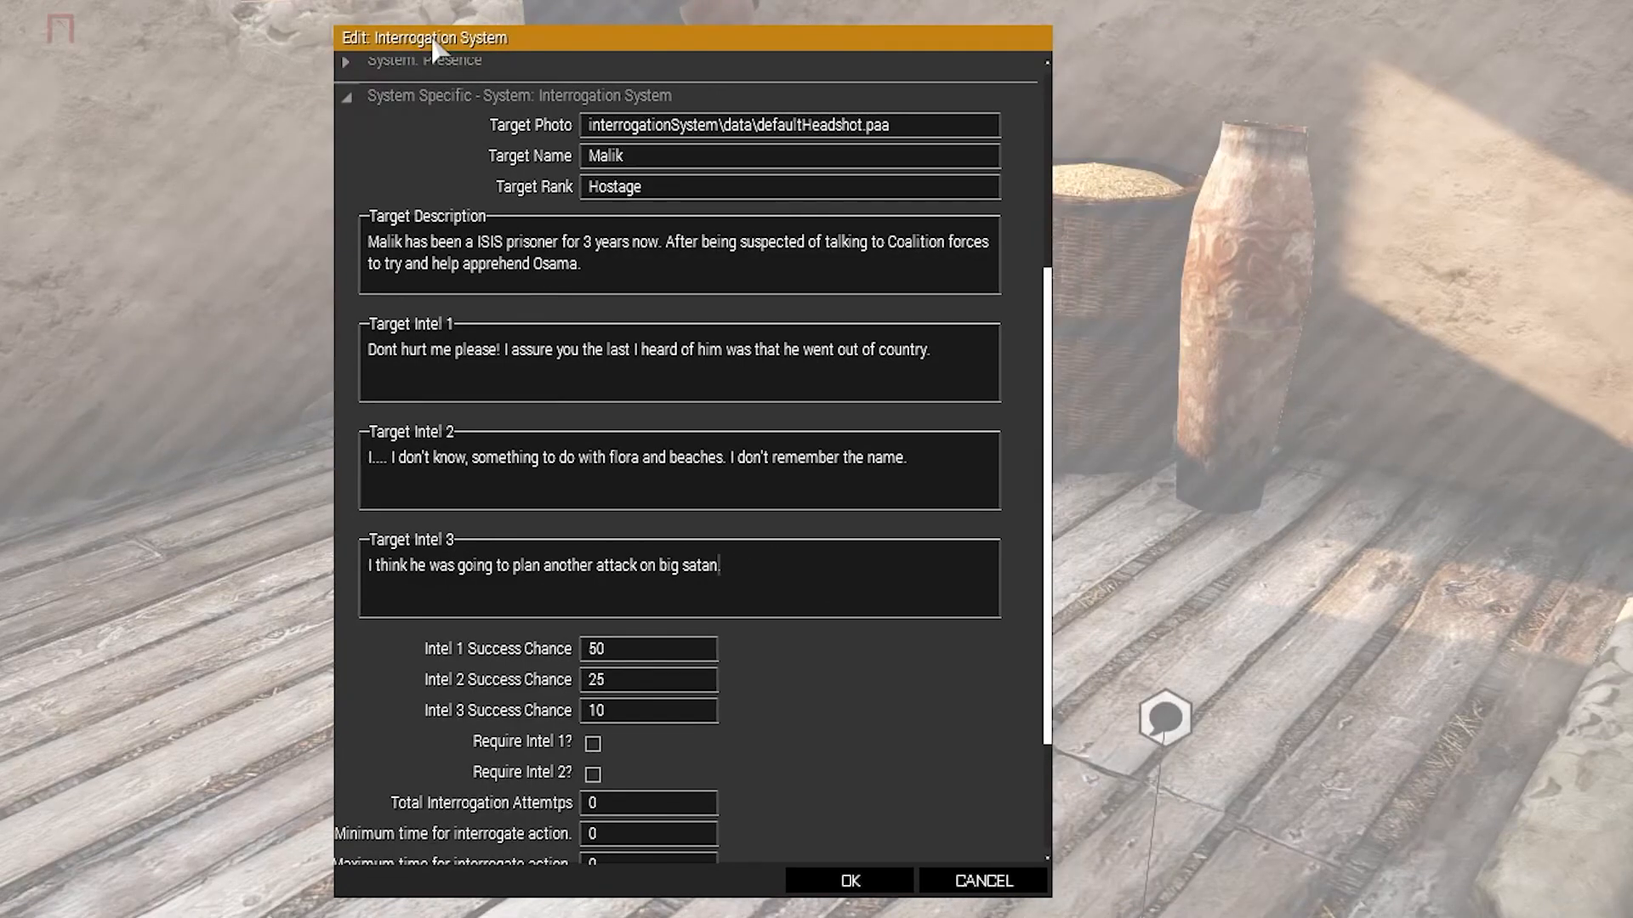
{"action": "key", "text": "BackSpace"}
{"action": "key", "text": "BackSpace"}
{"action": "key", "text": "BackSpace"}
{"action": "type", "text": "litt"}
Enable Require Intel 1 and Require Intel 2 and set Total Interrogation Attempts to 100.
{"action": "scroll", "coordinate": [638, 629], "scroll_direction": "down", "scroll_amount": 2}
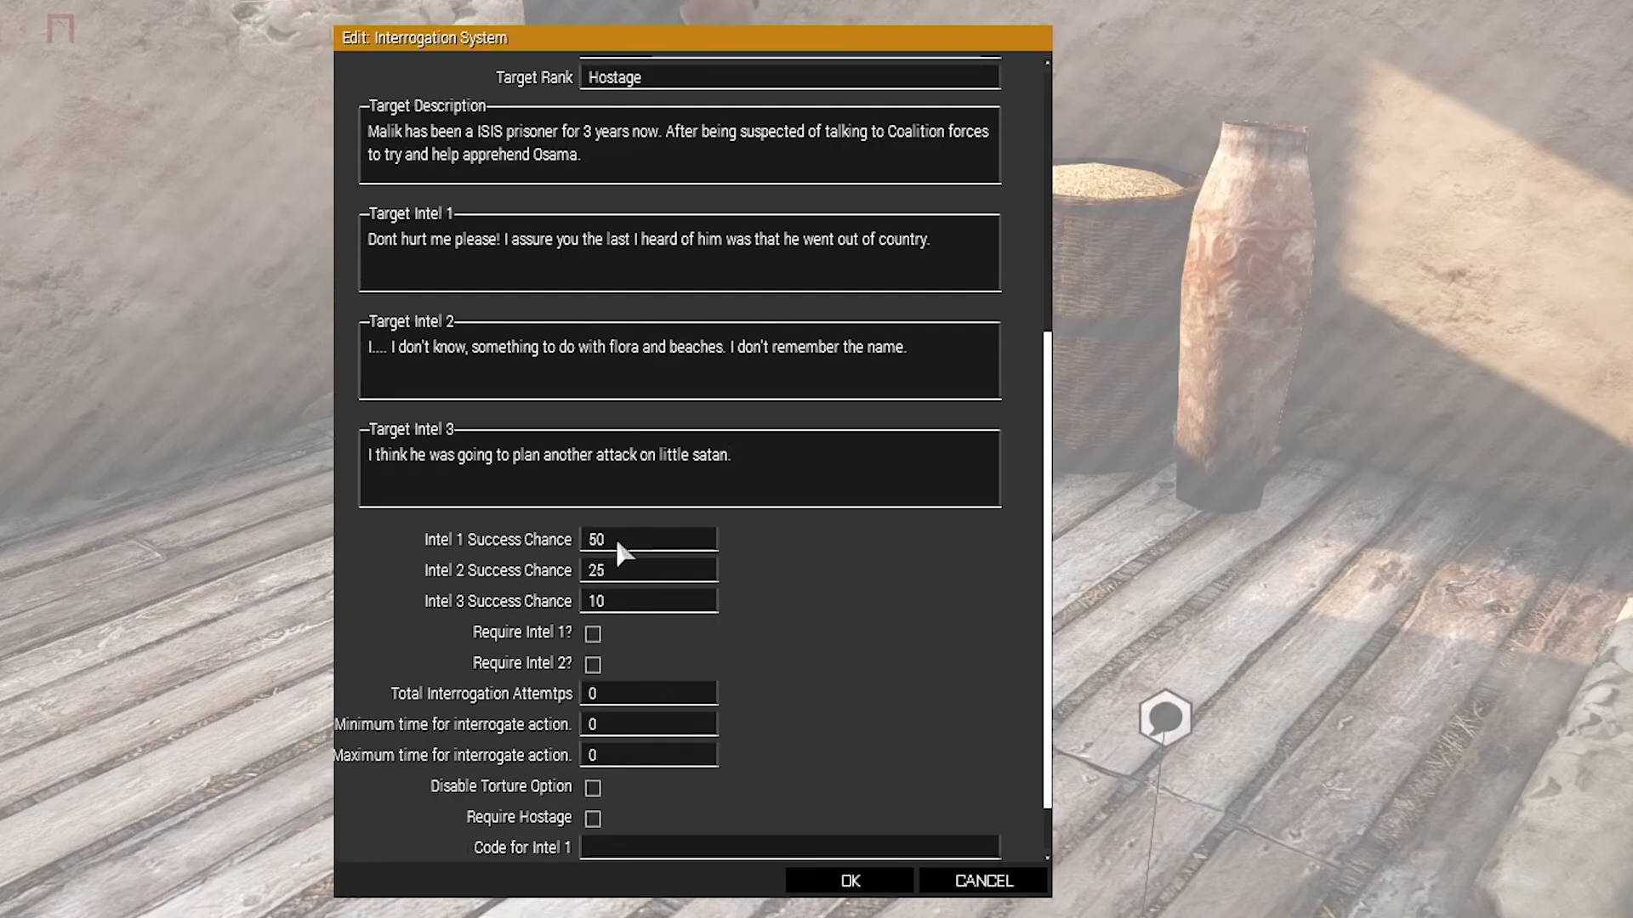
{"action": "left_click", "coordinate": [593, 634]}
{"action": "left_click", "coordinate": [593, 664]}
{"action": "left_click_drag", "start_coordinate": [621, 542], "coordinate": [471, 550]}
{"action": "scroll", "coordinate": [693, 605], "scroll_direction": "down", "scroll_amount": 2}
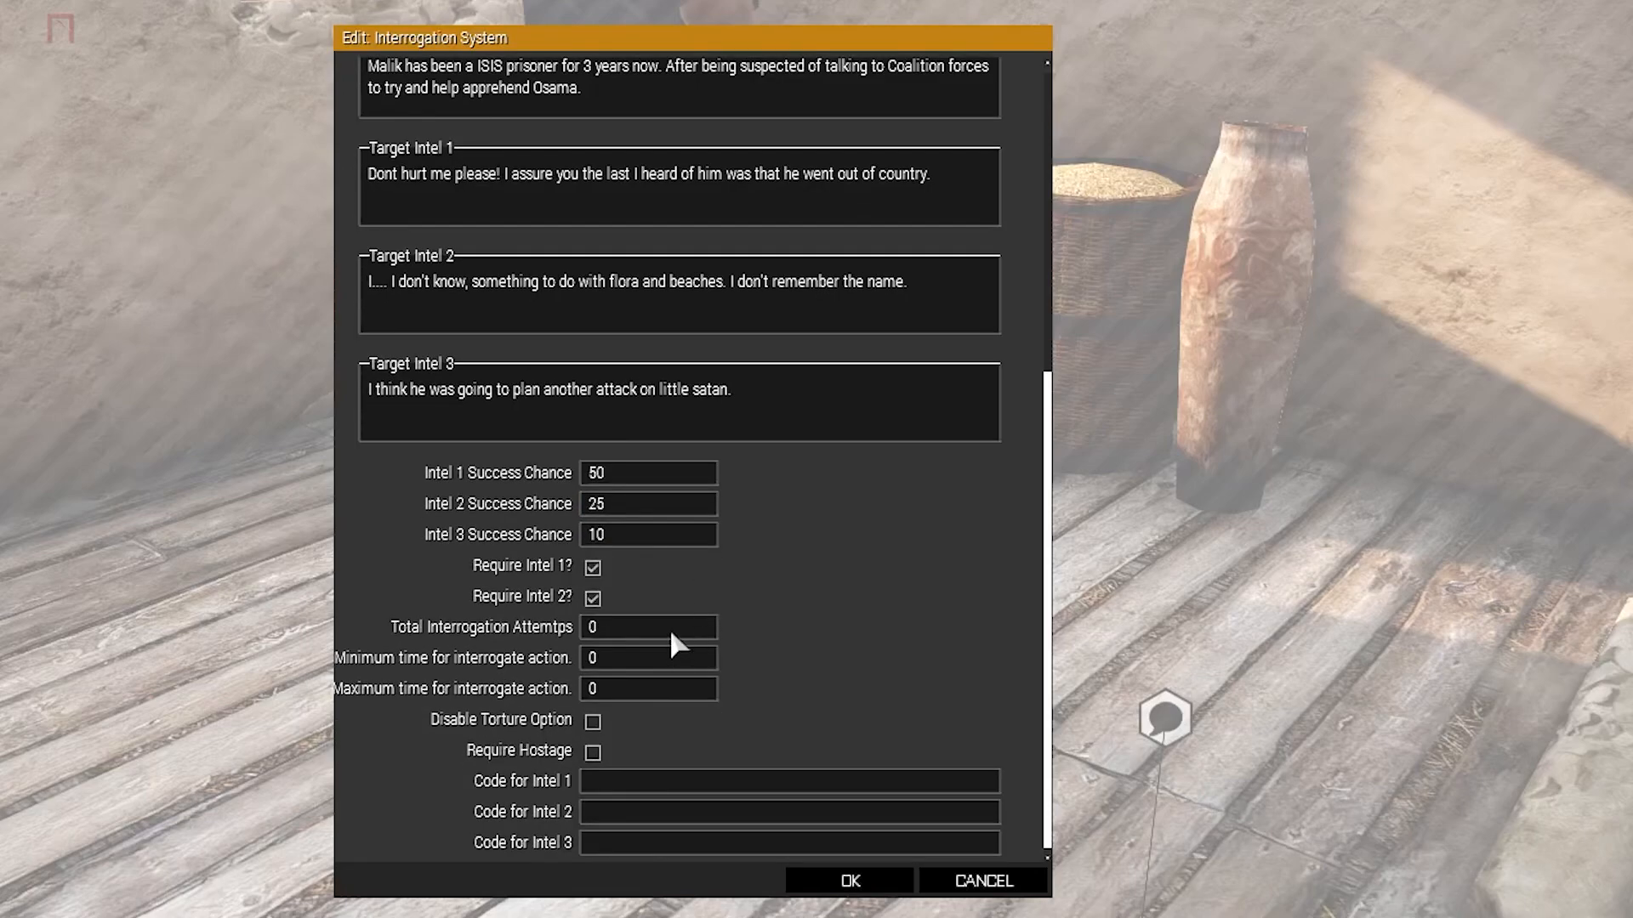
{"action": "mouse_move", "coordinate": [536, 638]}
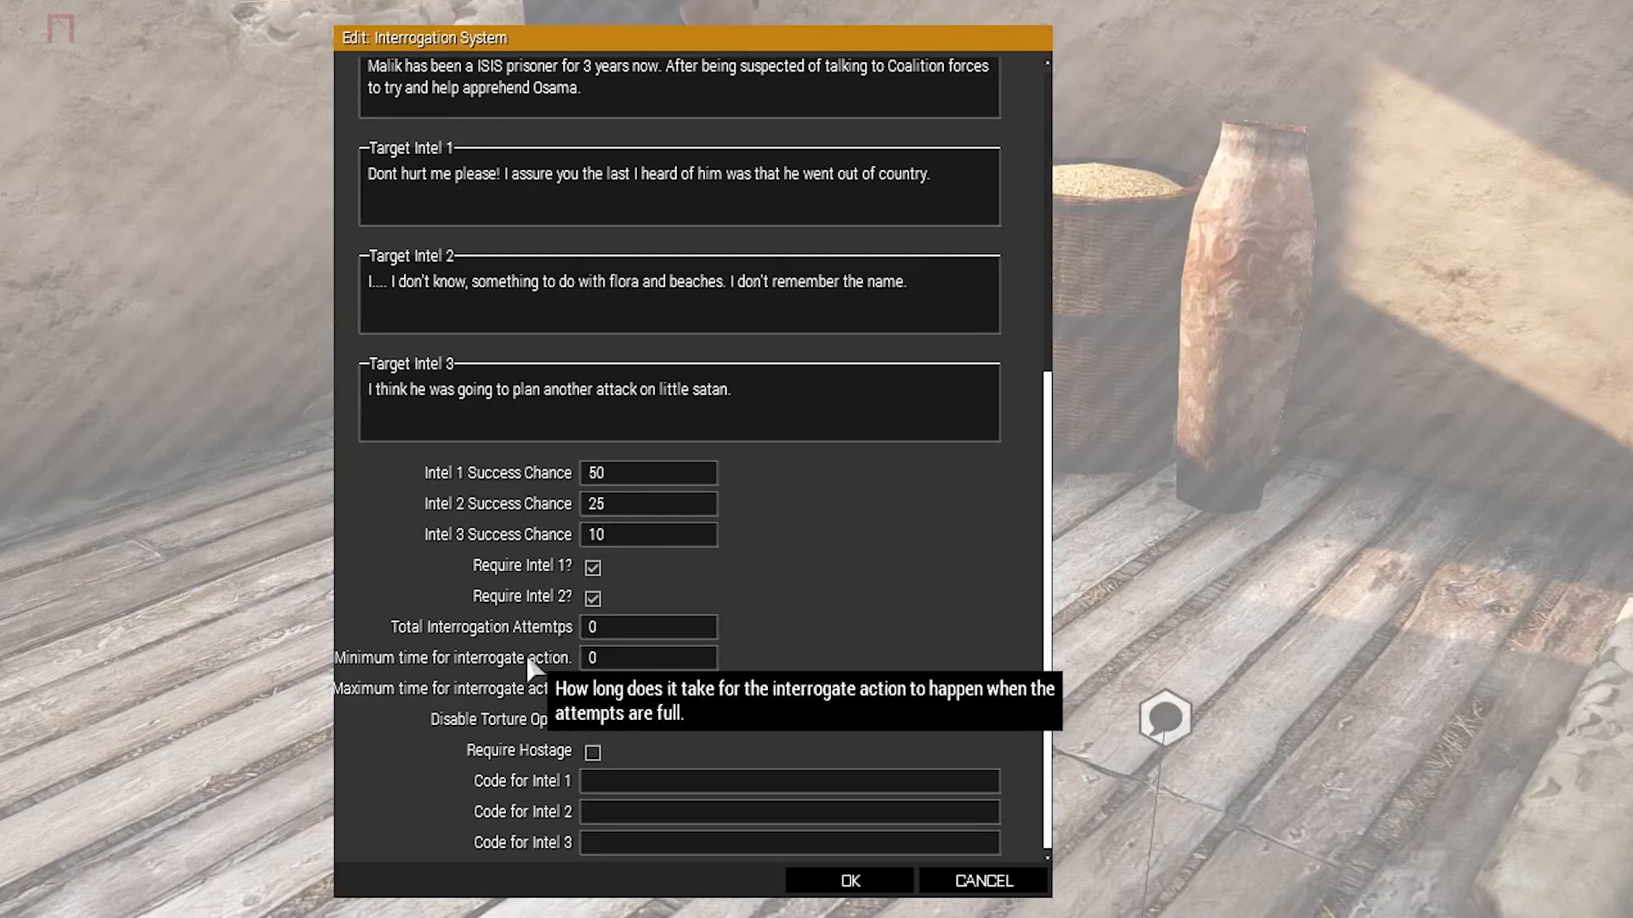
{"action": "left_click", "coordinate": [636, 631]}
{"action": "type", "text": "100"}
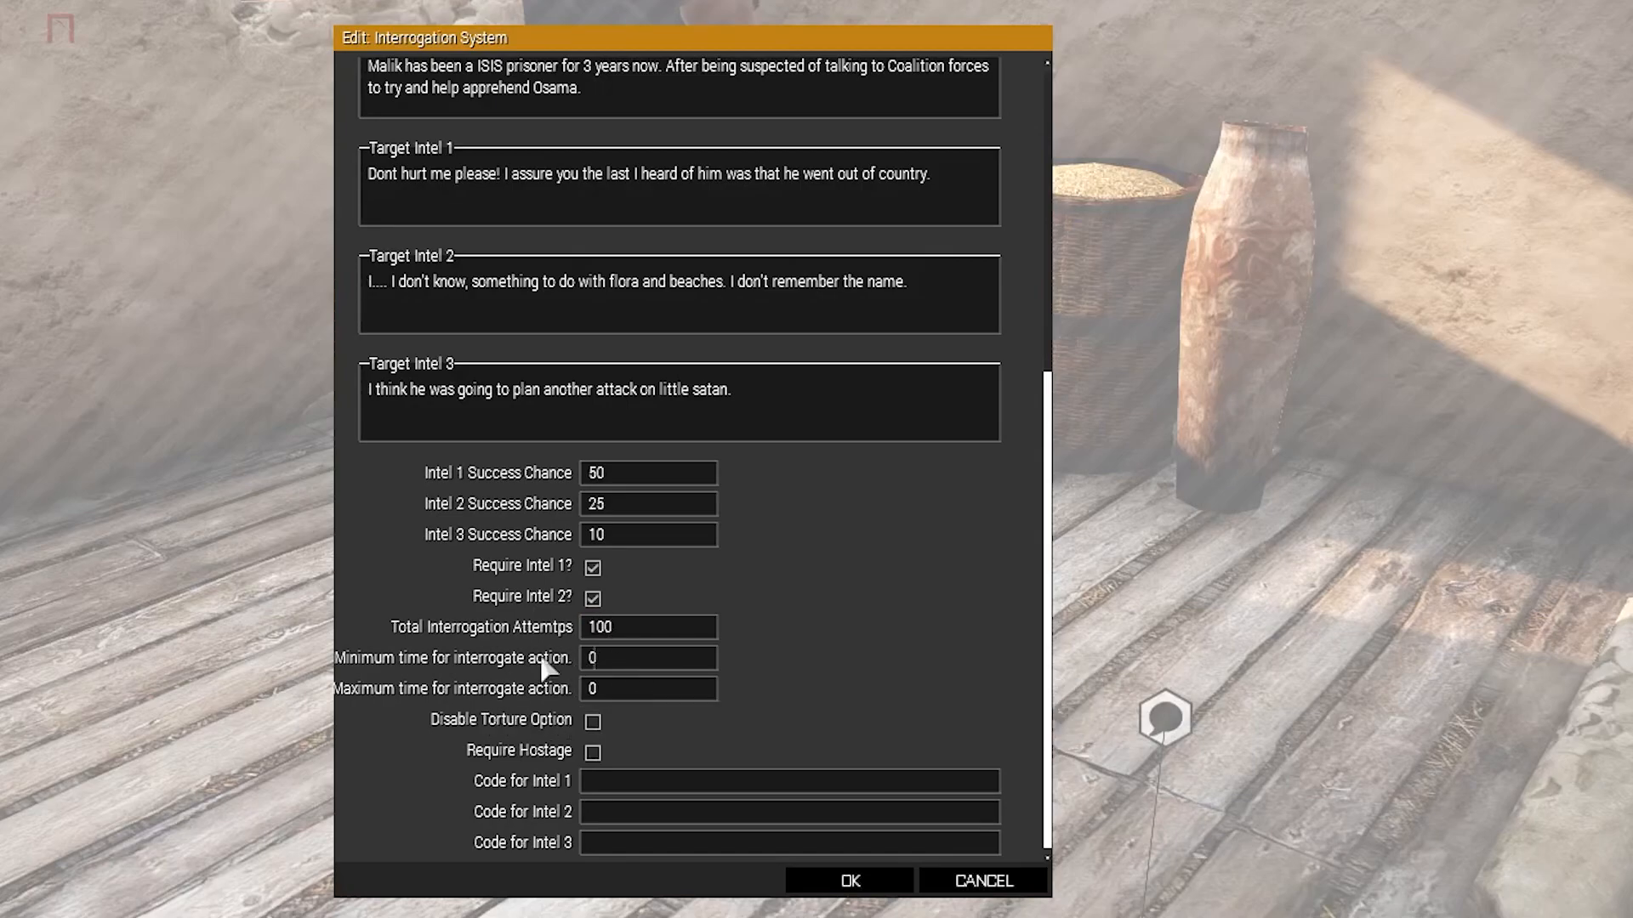
Set the minimum interrogate time to 5 and the maximum to 10, and enable Require Hostage.
{"action": "key", "text": "Tab"}
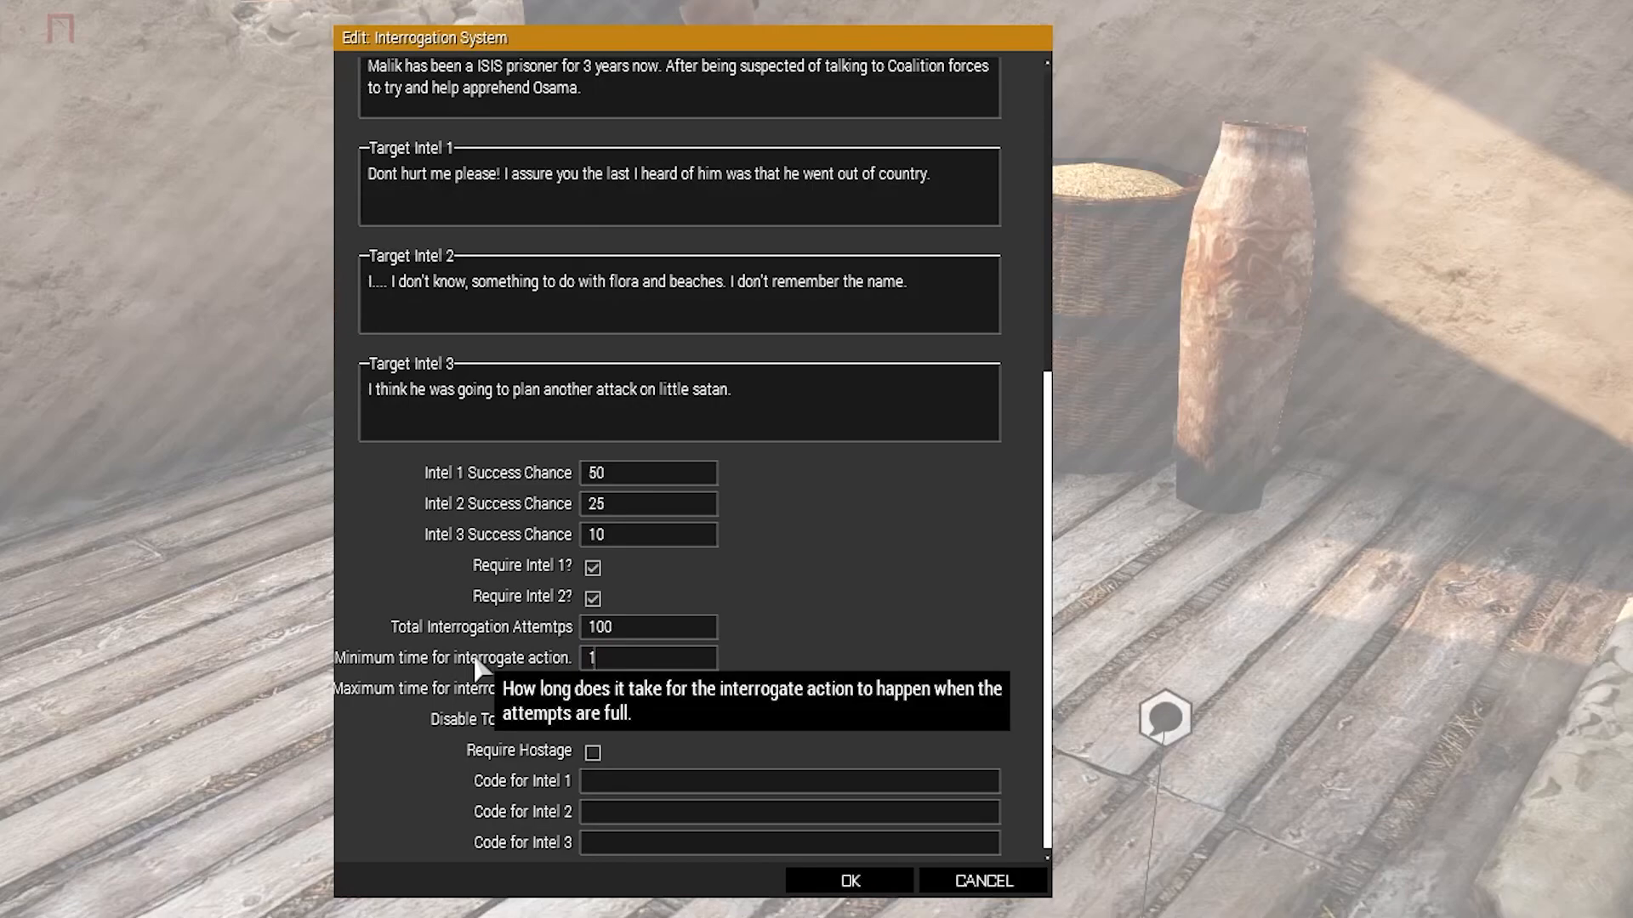
{"action": "type", "text": "9999"}
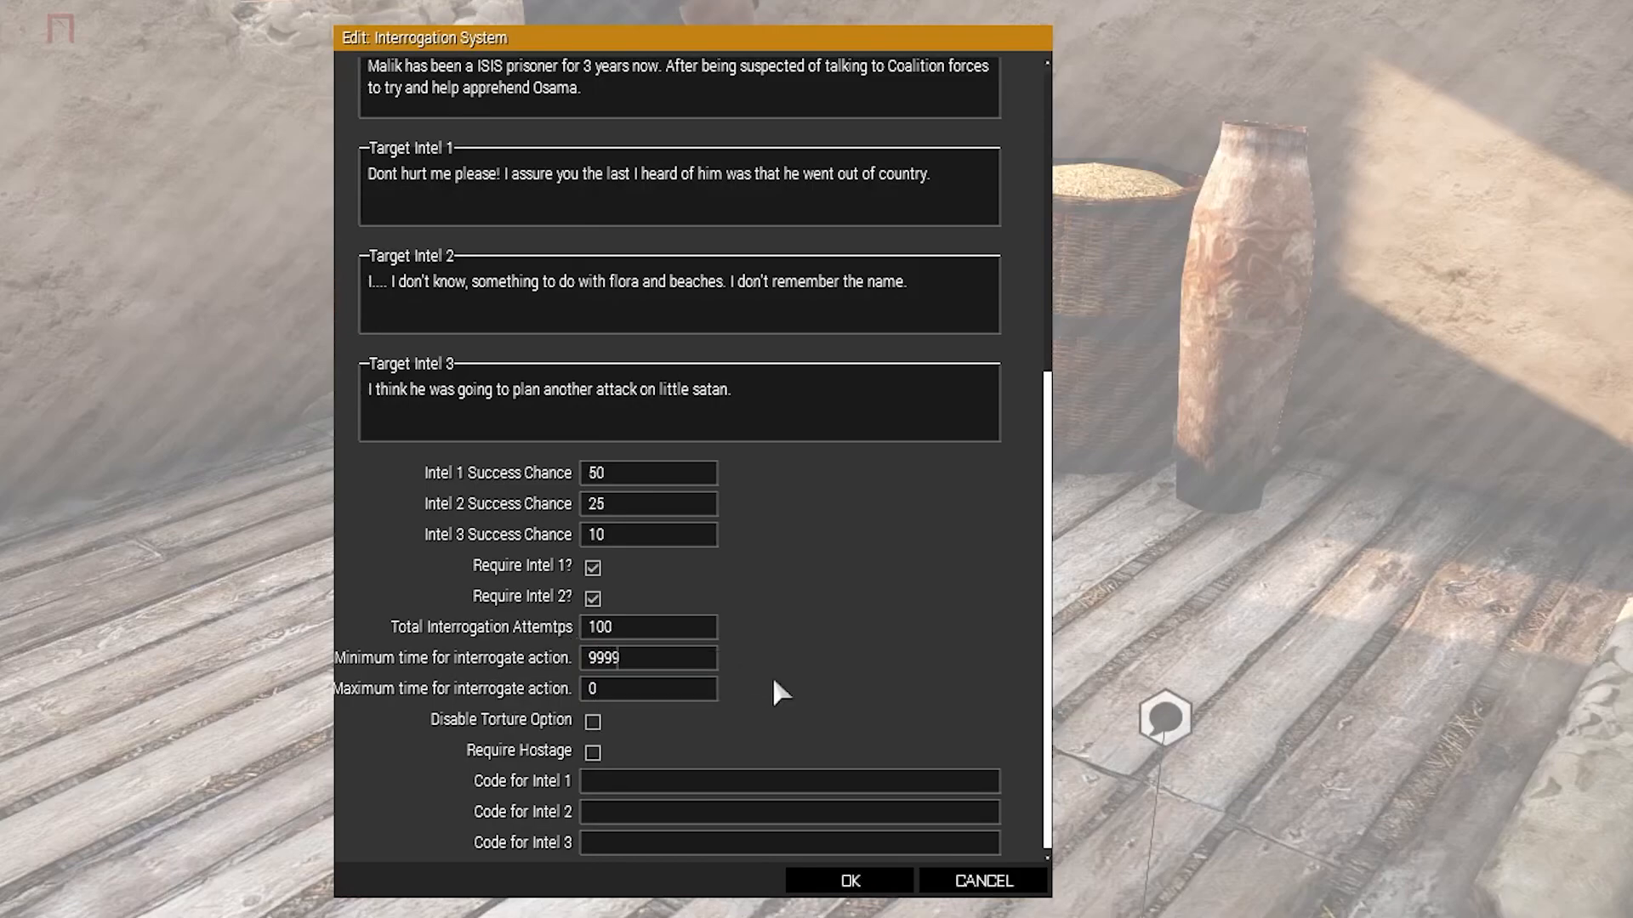
{"action": "key", "text": "BackSpace"}
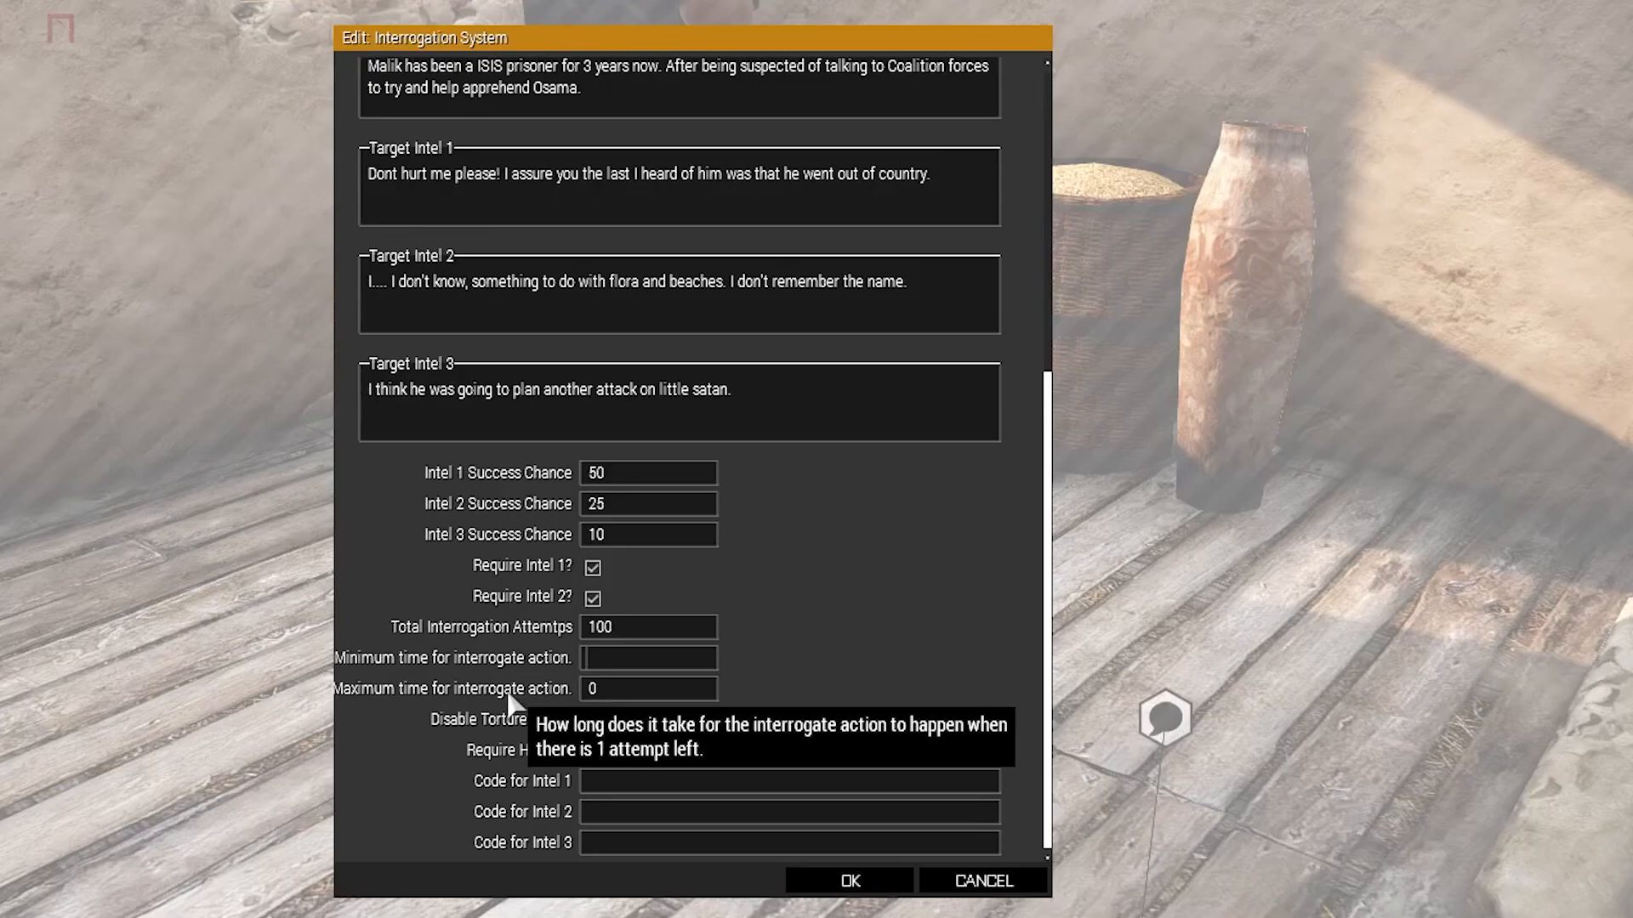
{"action": "left_click", "coordinate": [625, 691]}
{"action": "type", "text": "10"}
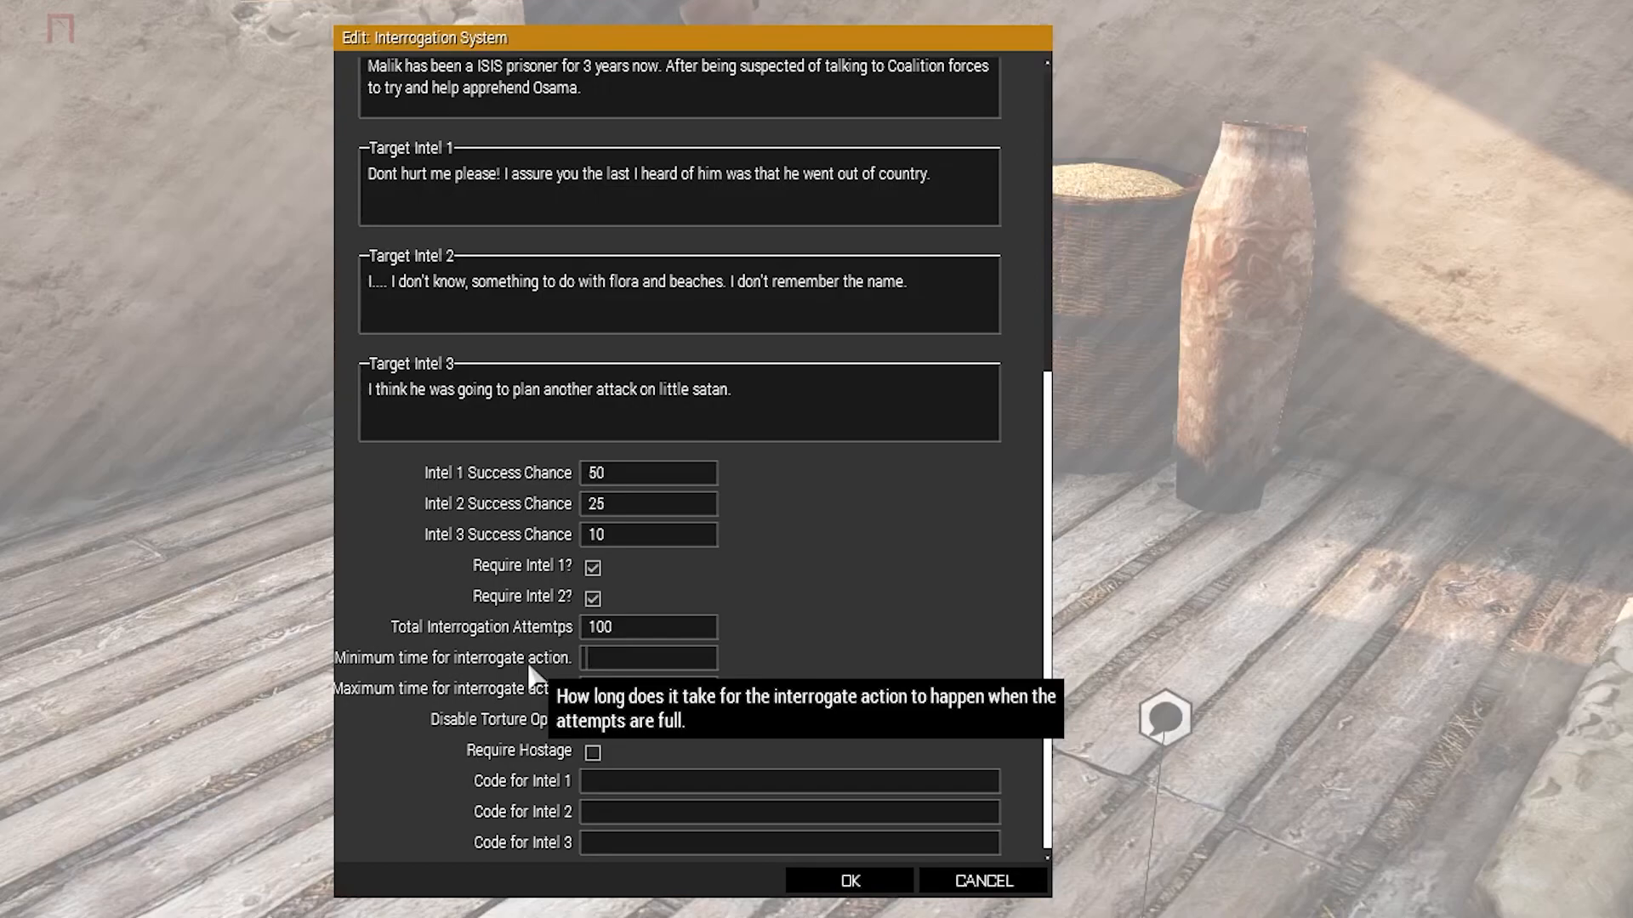
{"action": "type", "text": "5"}
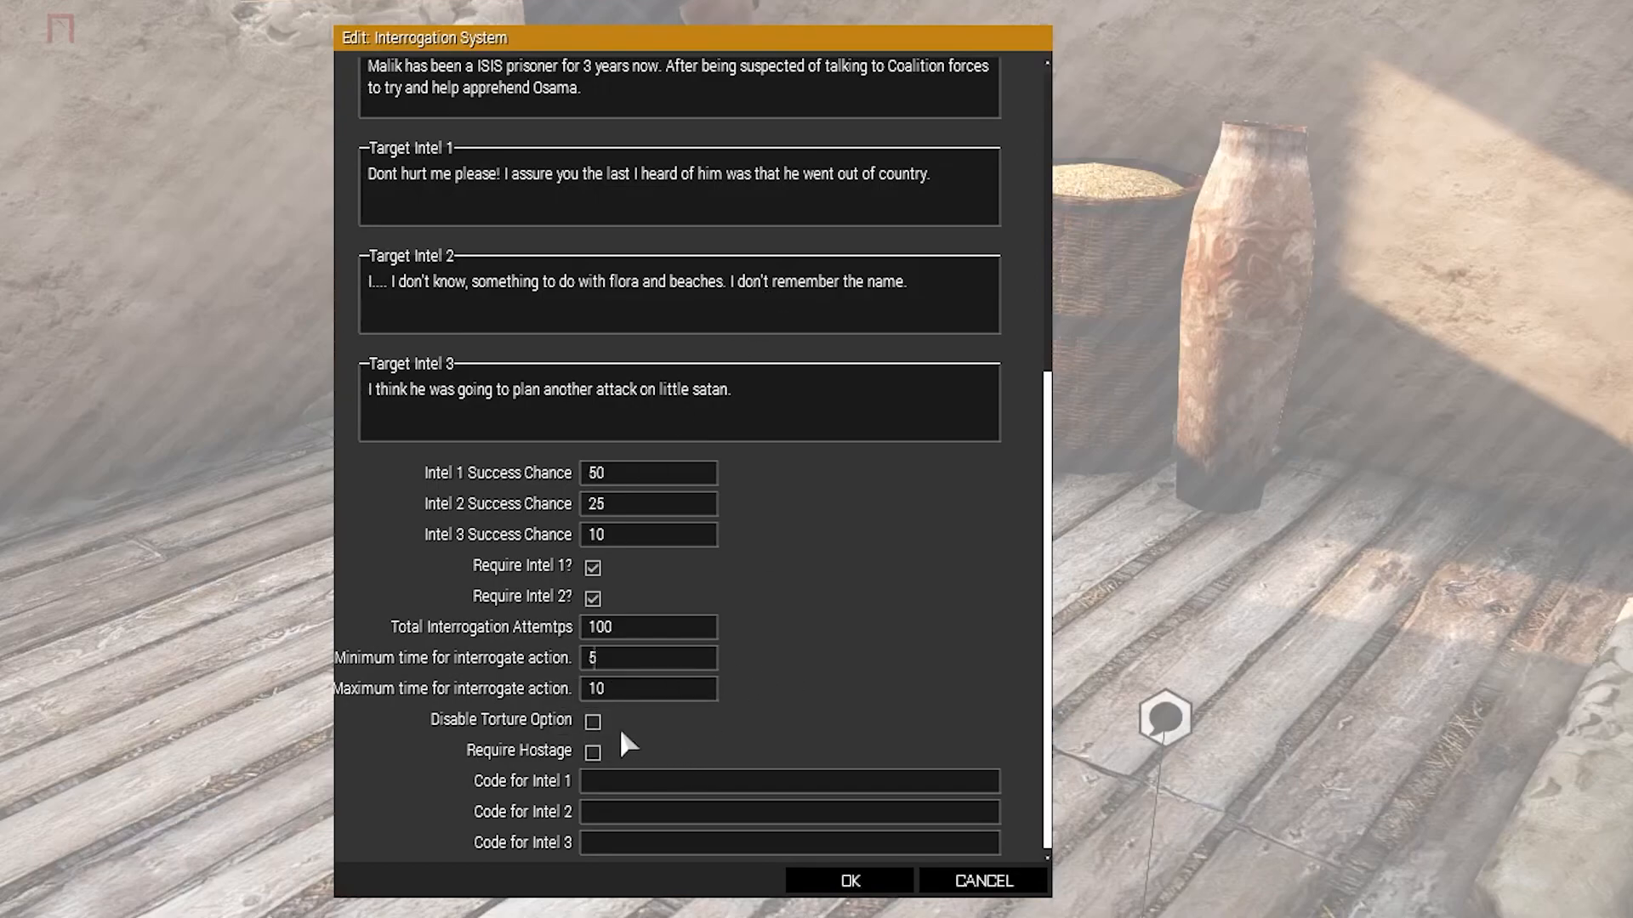
{"action": "left_click", "coordinate": [593, 753]}
Confirm the interrogation settings and connect the module to the civilian spotter.
{"action": "scroll", "coordinate": [878, 728], "scroll_direction": "up", "scroll_amount": 5}
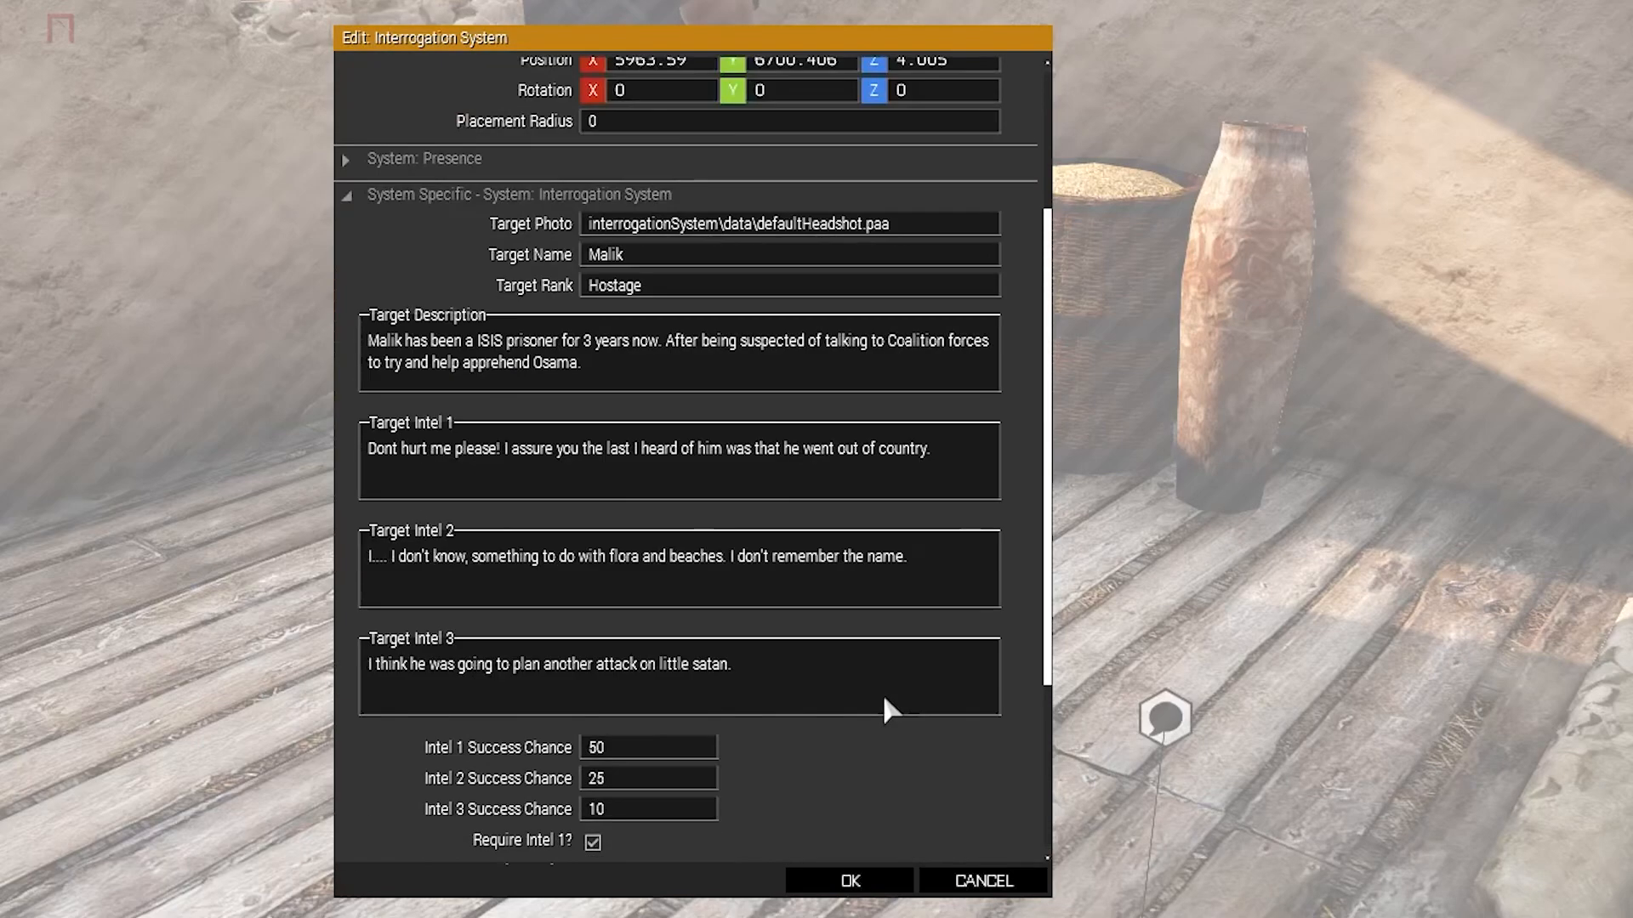
{"action": "scroll", "coordinate": [886, 707], "scroll_direction": "down", "scroll_amount": 5}
{"action": "scroll", "coordinate": [729, 771], "scroll_direction": "up", "scroll_amount": 5}
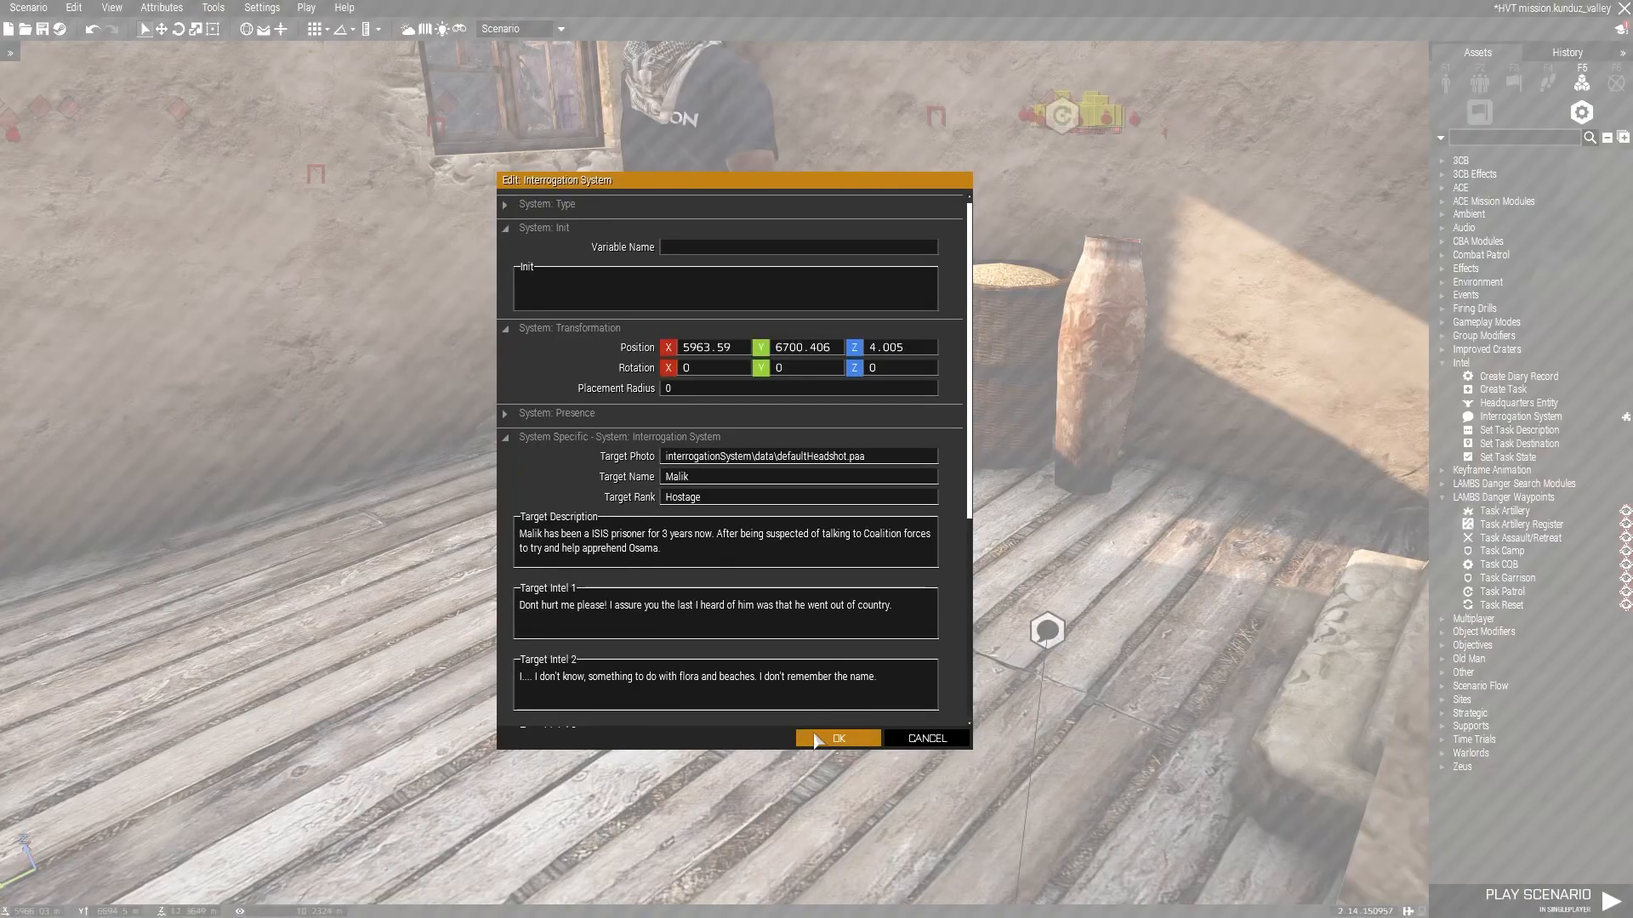
{"action": "left_click", "coordinate": [816, 738]}
{"action": "right_click", "coordinate": [1054, 633]}
{"action": "left_click", "coordinate": [965, 638]}
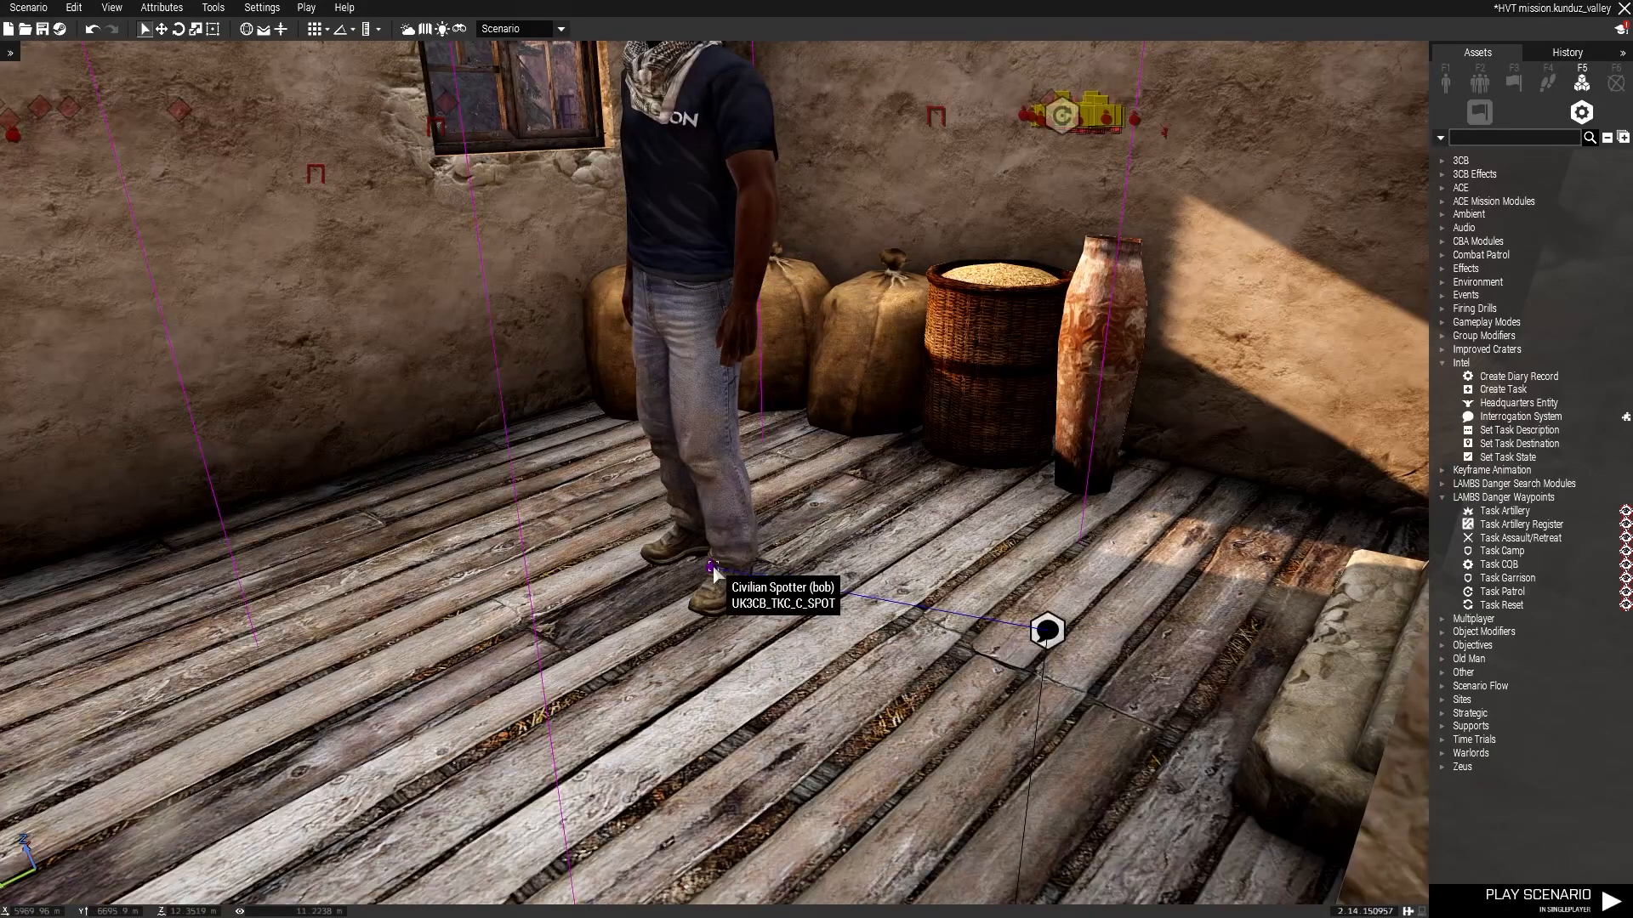
Reopen the interrogation module's attributes to review the entered settings, then close it.
{"action": "double_click", "coordinate": [1048, 631]}
{"action": "scroll", "coordinate": [957, 625], "scroll_direction": "down", "scroll_amount": 5}
{"action": "scroll", "coordinate": [957, 625], "scroll_direction": "up", "scroll_amount": 4}
{"action": "scroll", "coordinate": [954, 622], "scroll_direction": "down", "scroll_amount": 2}
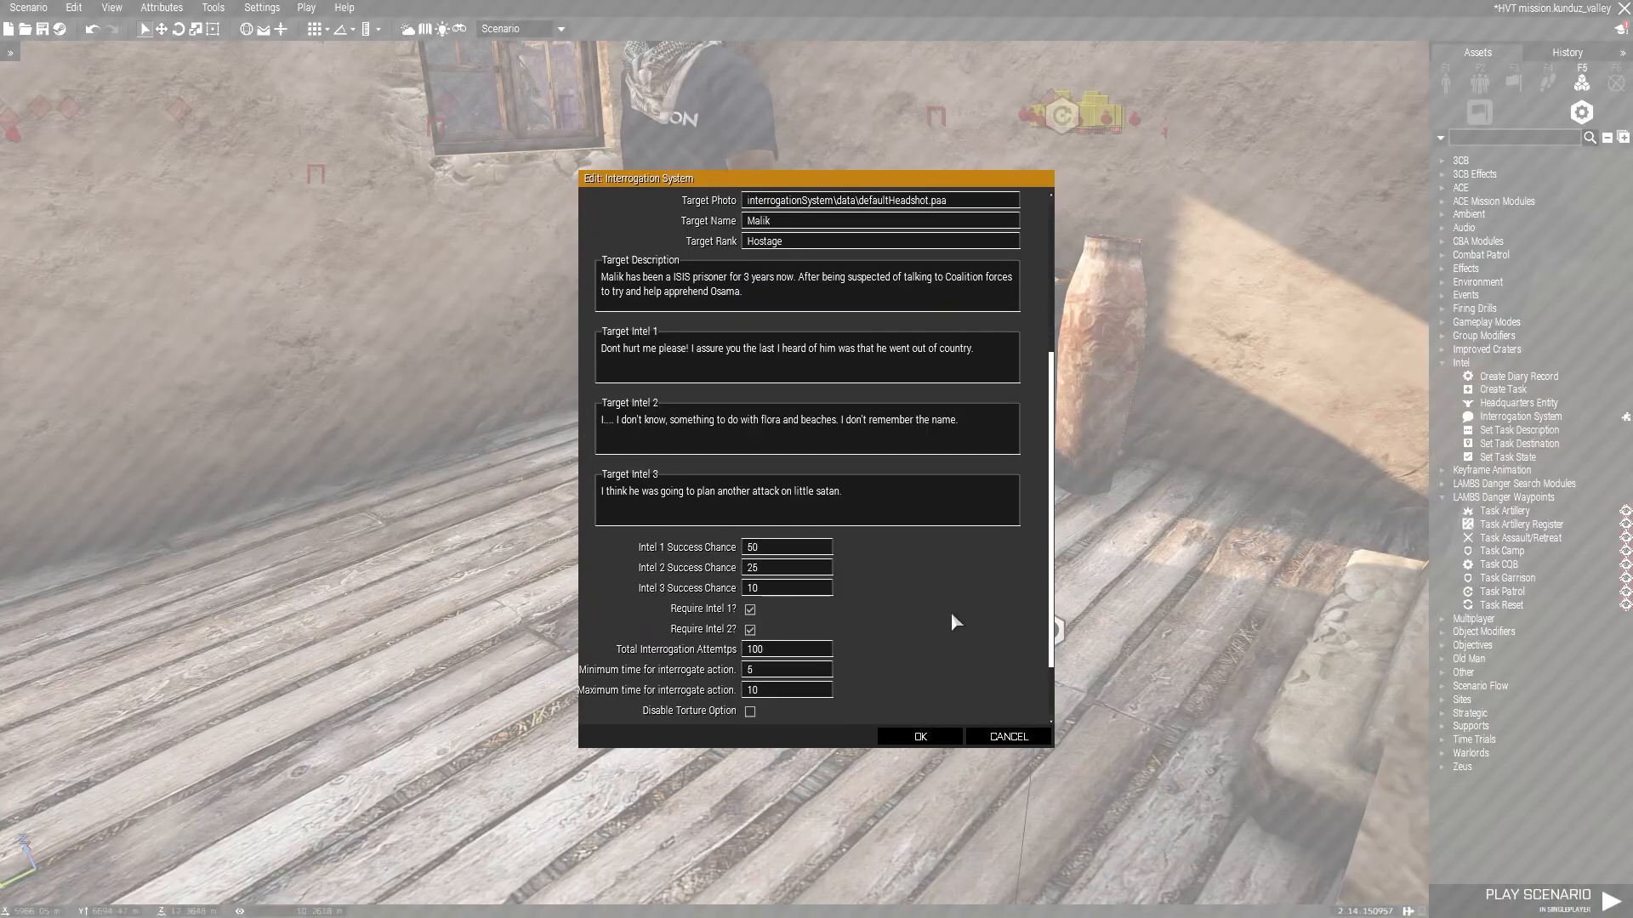
{"action": "scroll", "coordinate": [953, 606], "scroll_direction": "down", "scroll_amount": 2}
{"action": "scroll", "coordinate": [886, 638], "scroll_direction": "up", "scroll_amount": 8}
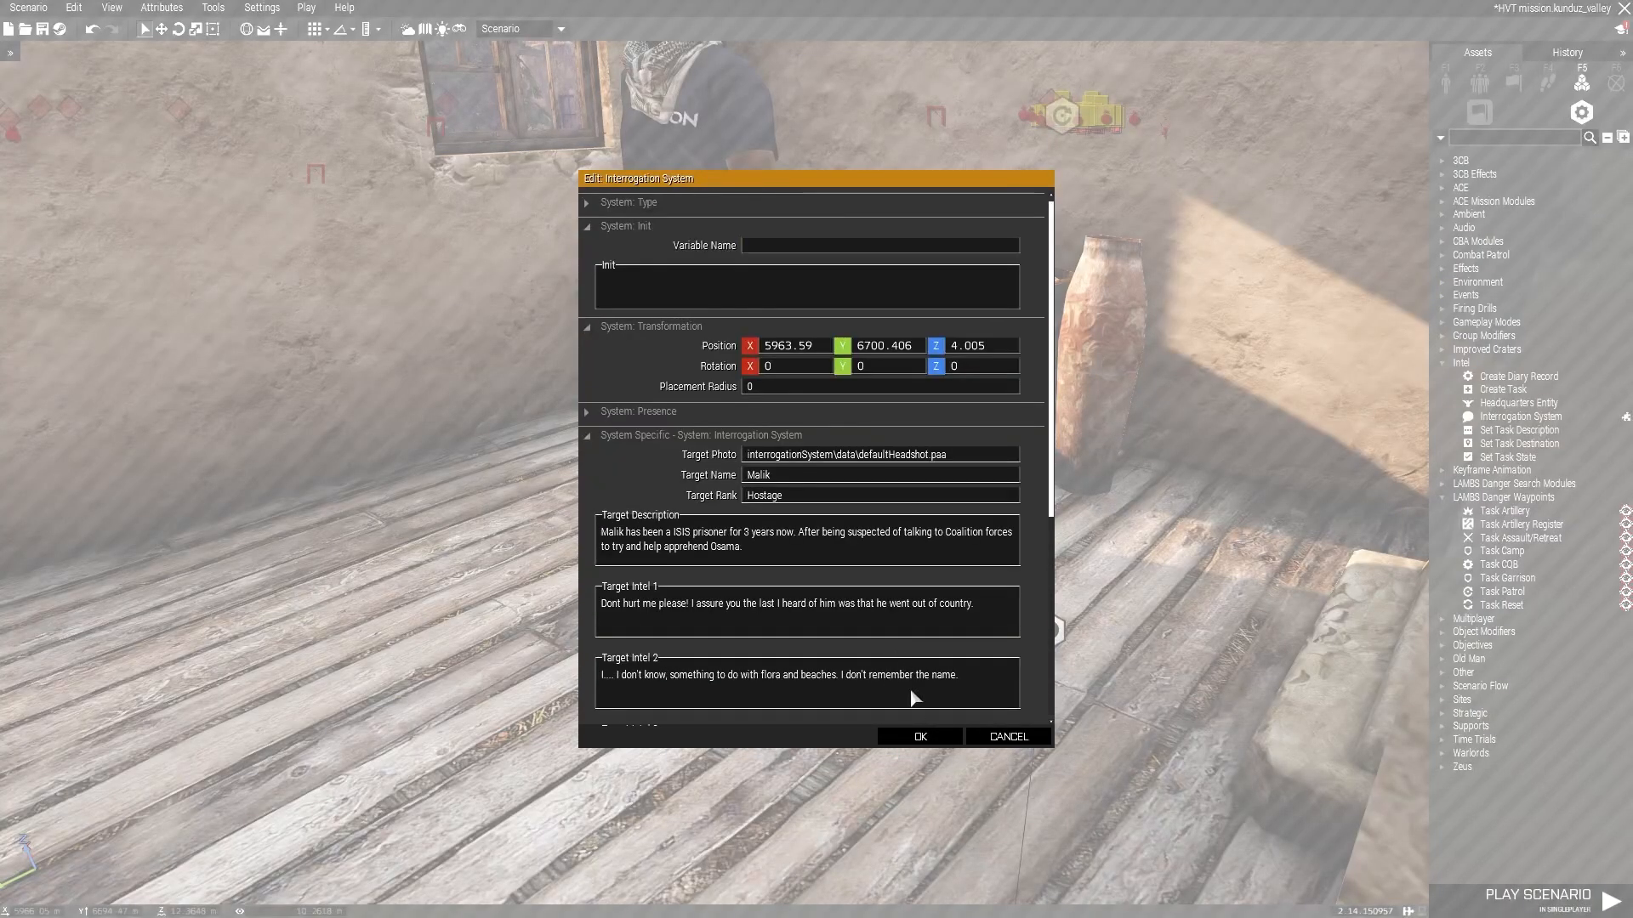
{"action": "left_click", "coordinate": [920, 737]}
Add two cable ties to the operator's backpack in the ACE Arsenal loadout and apply it.
{"action": "key", "text": "s"}
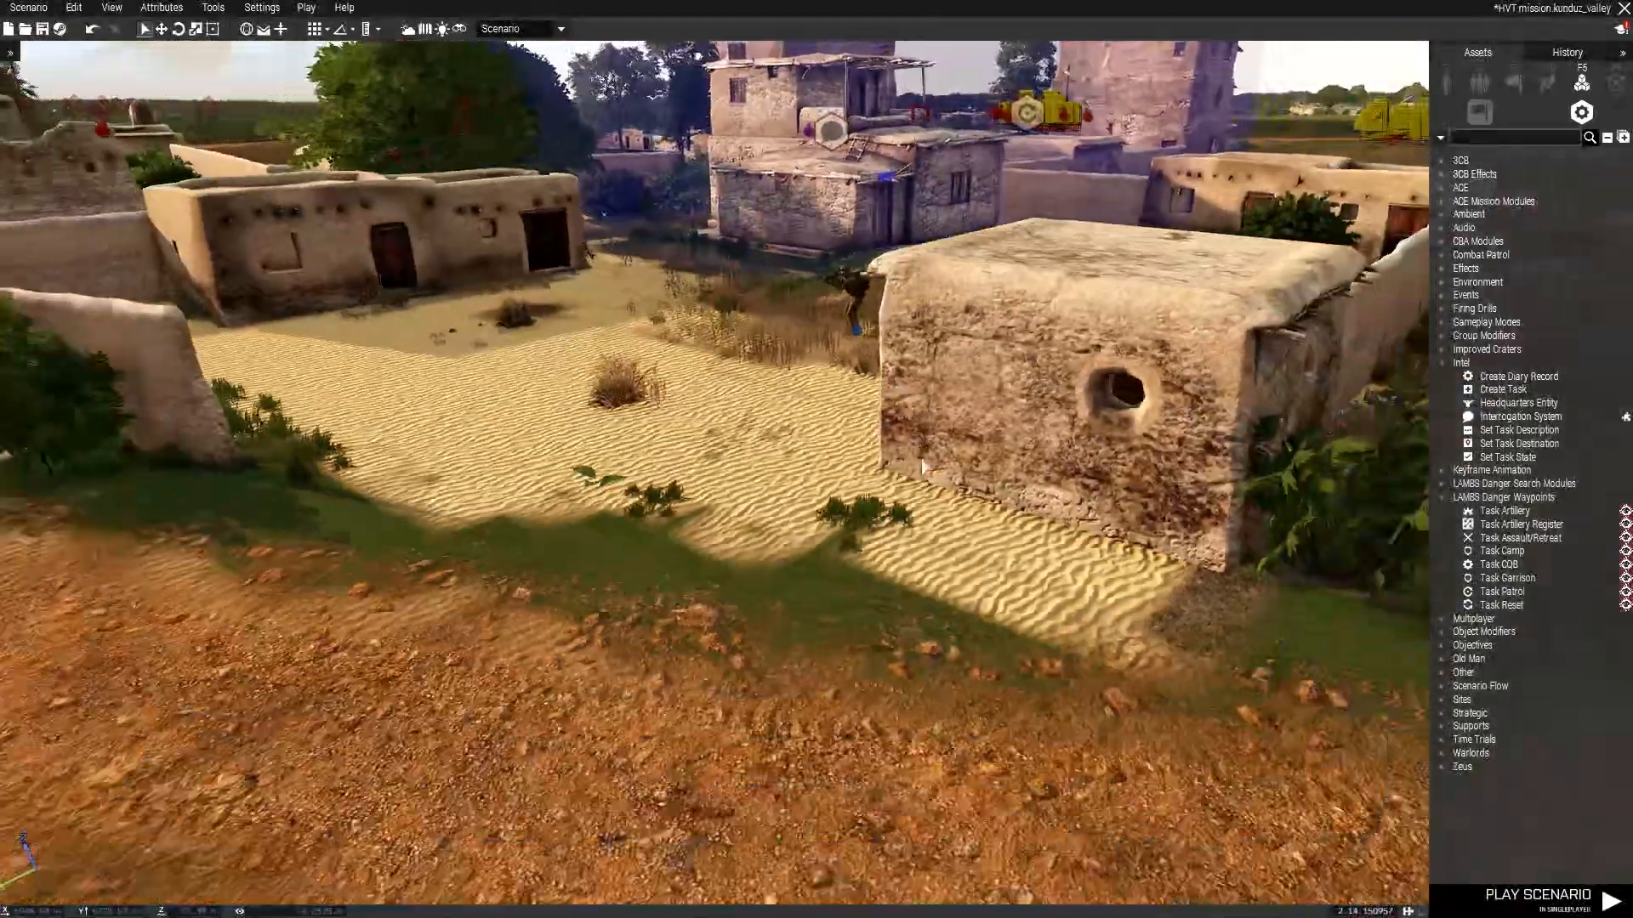
{"action": "key", "text": "w"}
{"action": "right_click", "coordinate": [866, 370]}
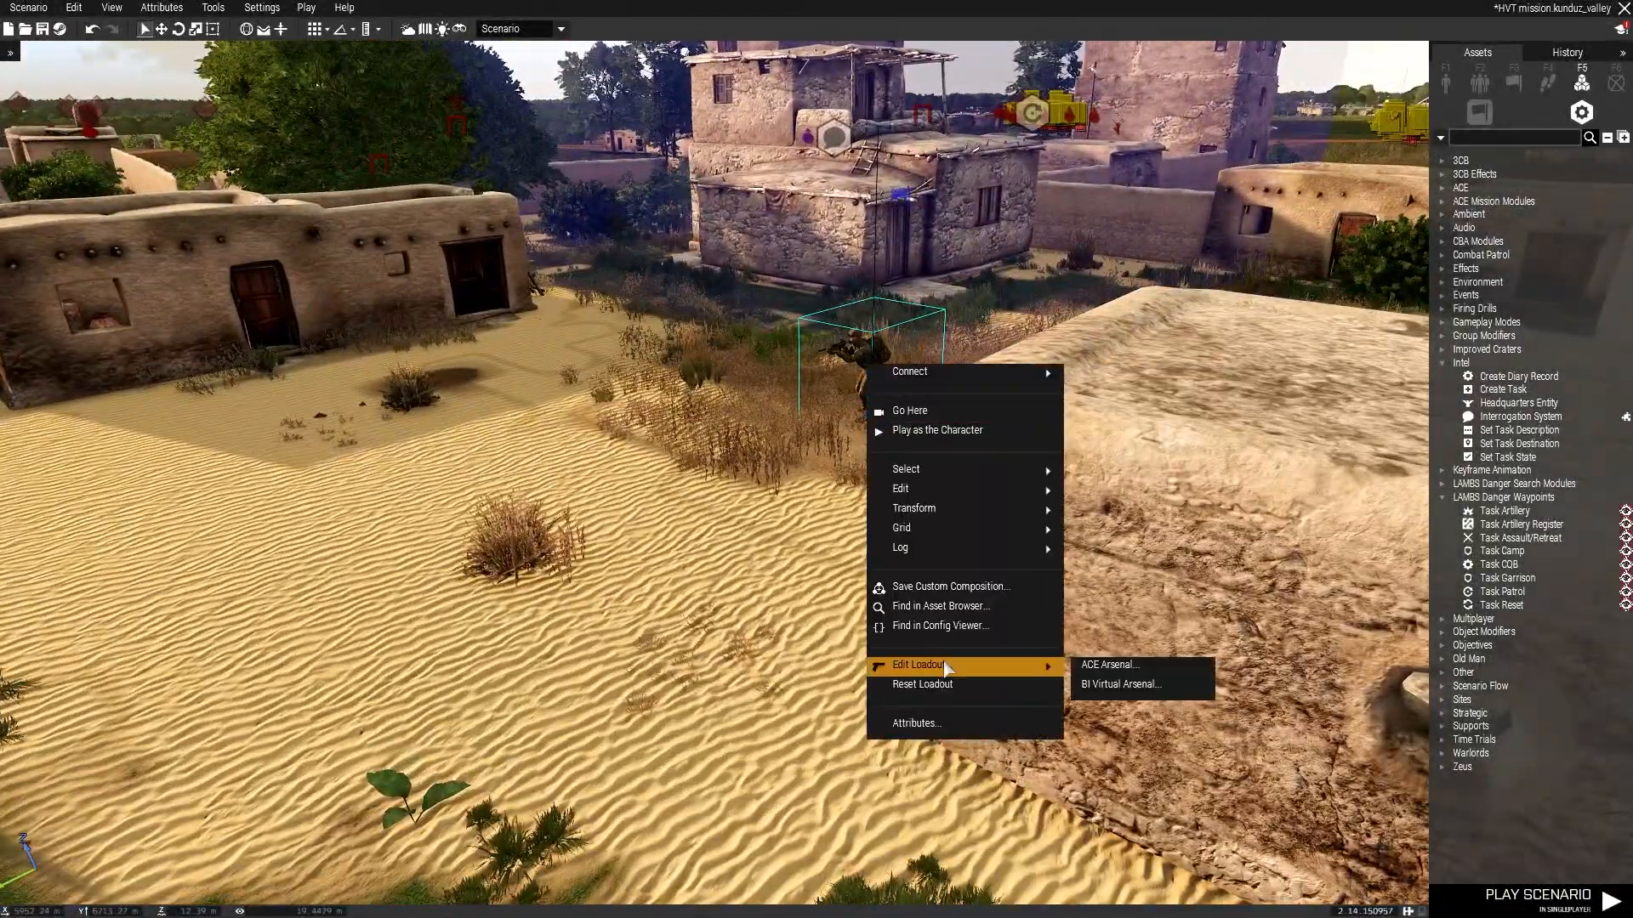
{"action": "left_click", "coordinate": [1106, 665]}
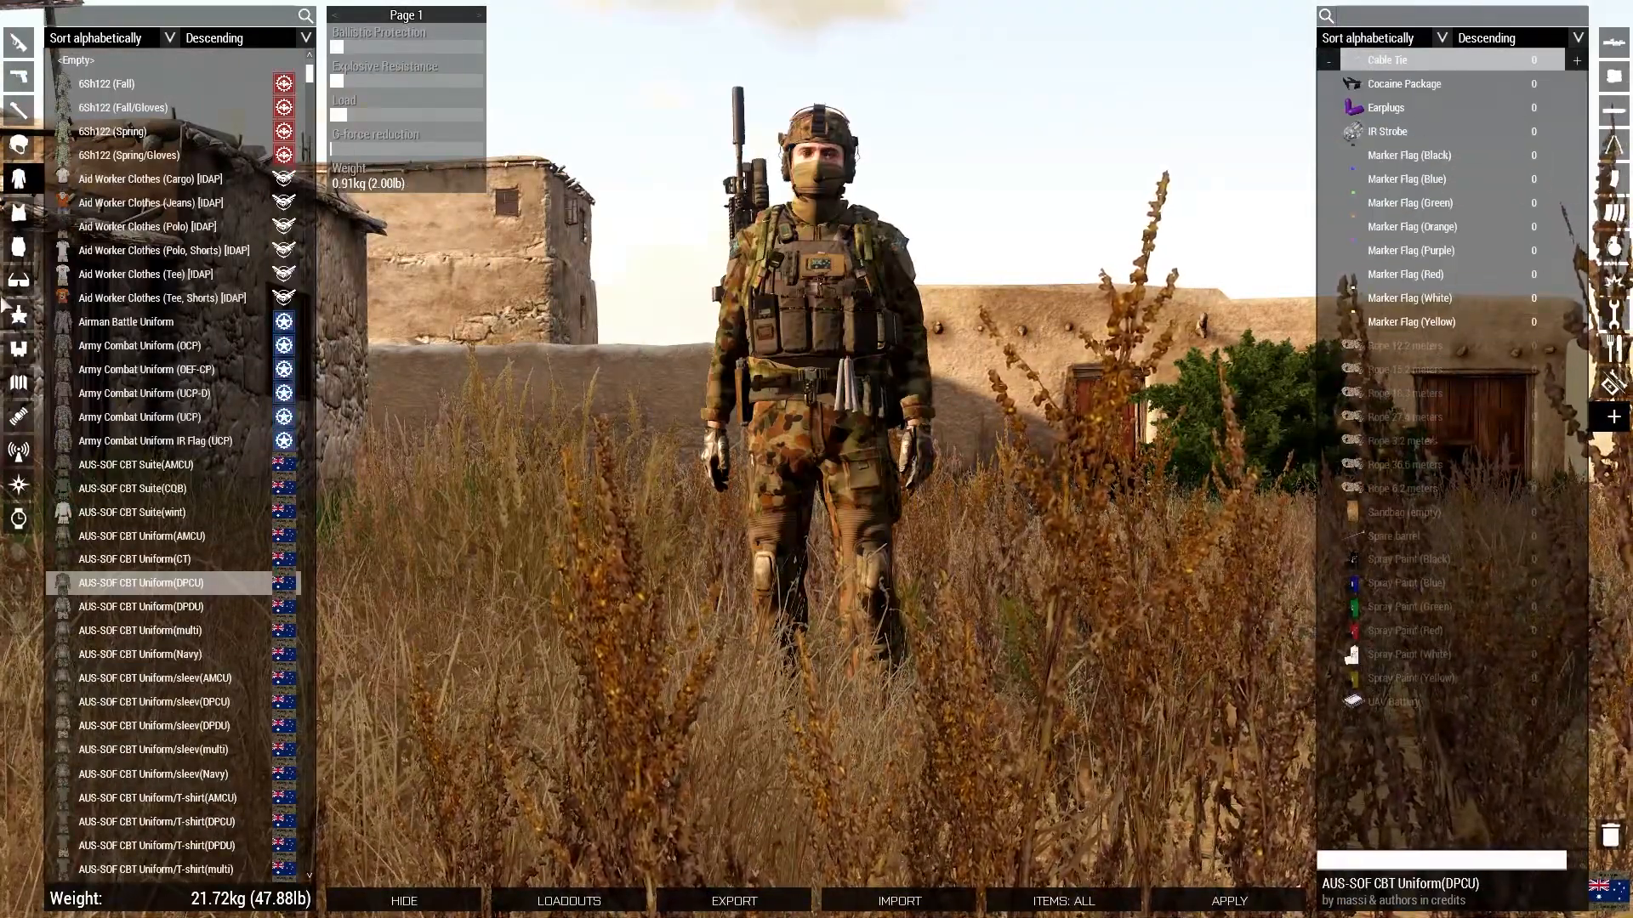
{"action": "left_click", "coordinate": [19, 247]}
{"action": "left_click", "coordinate": [1576, 60]}
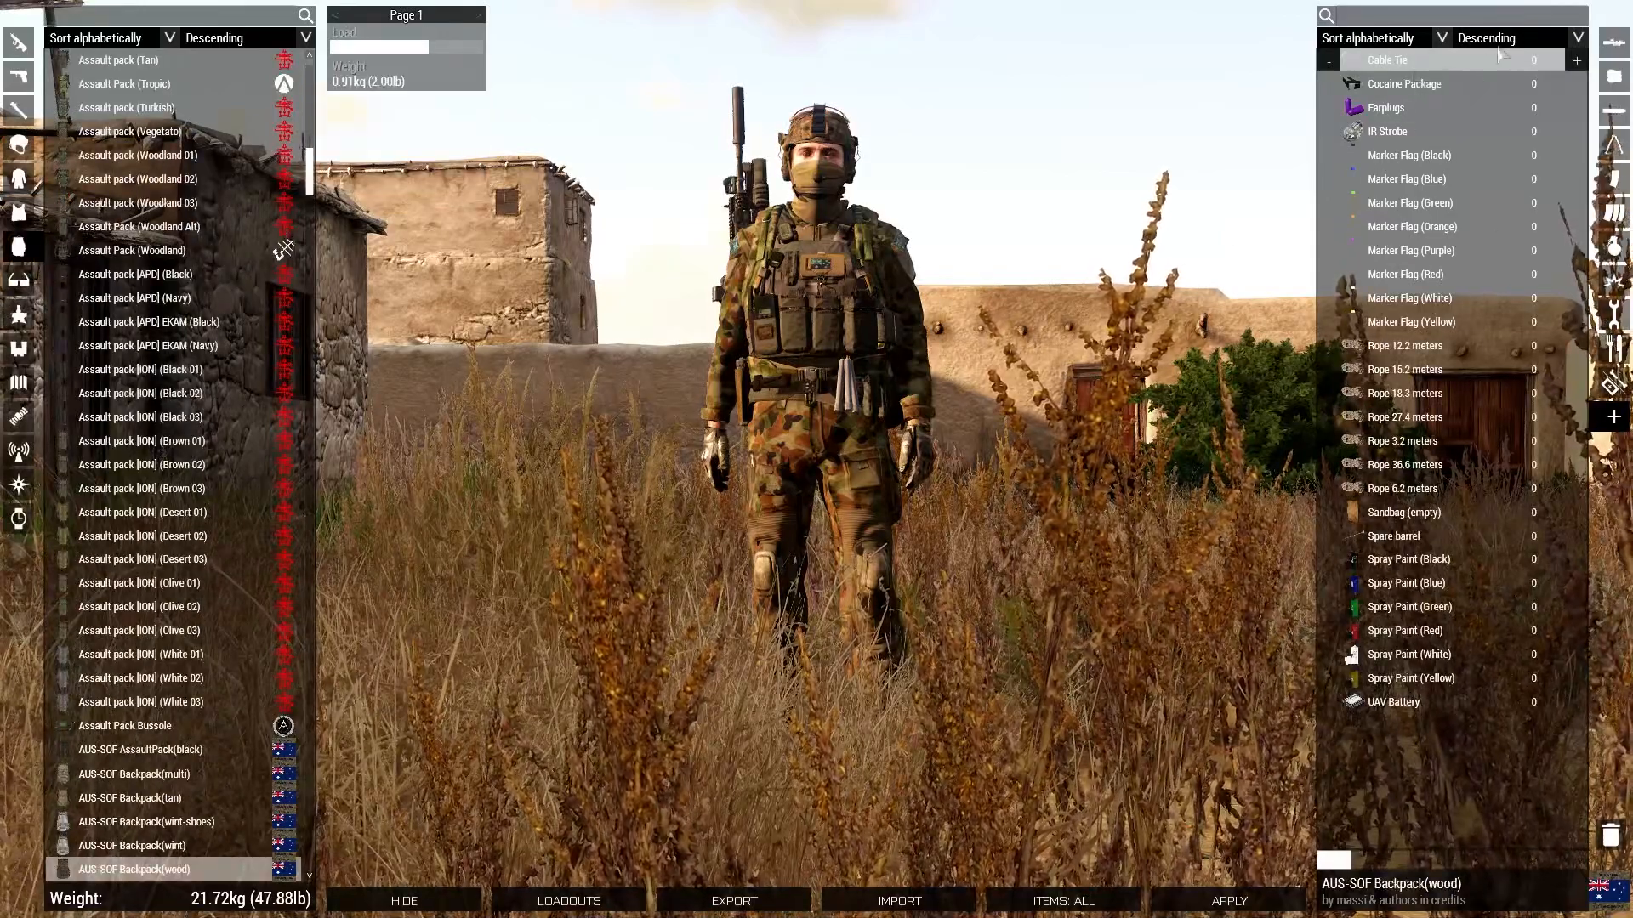
{"action": "left_click", "coordinate": [1576, 60]}
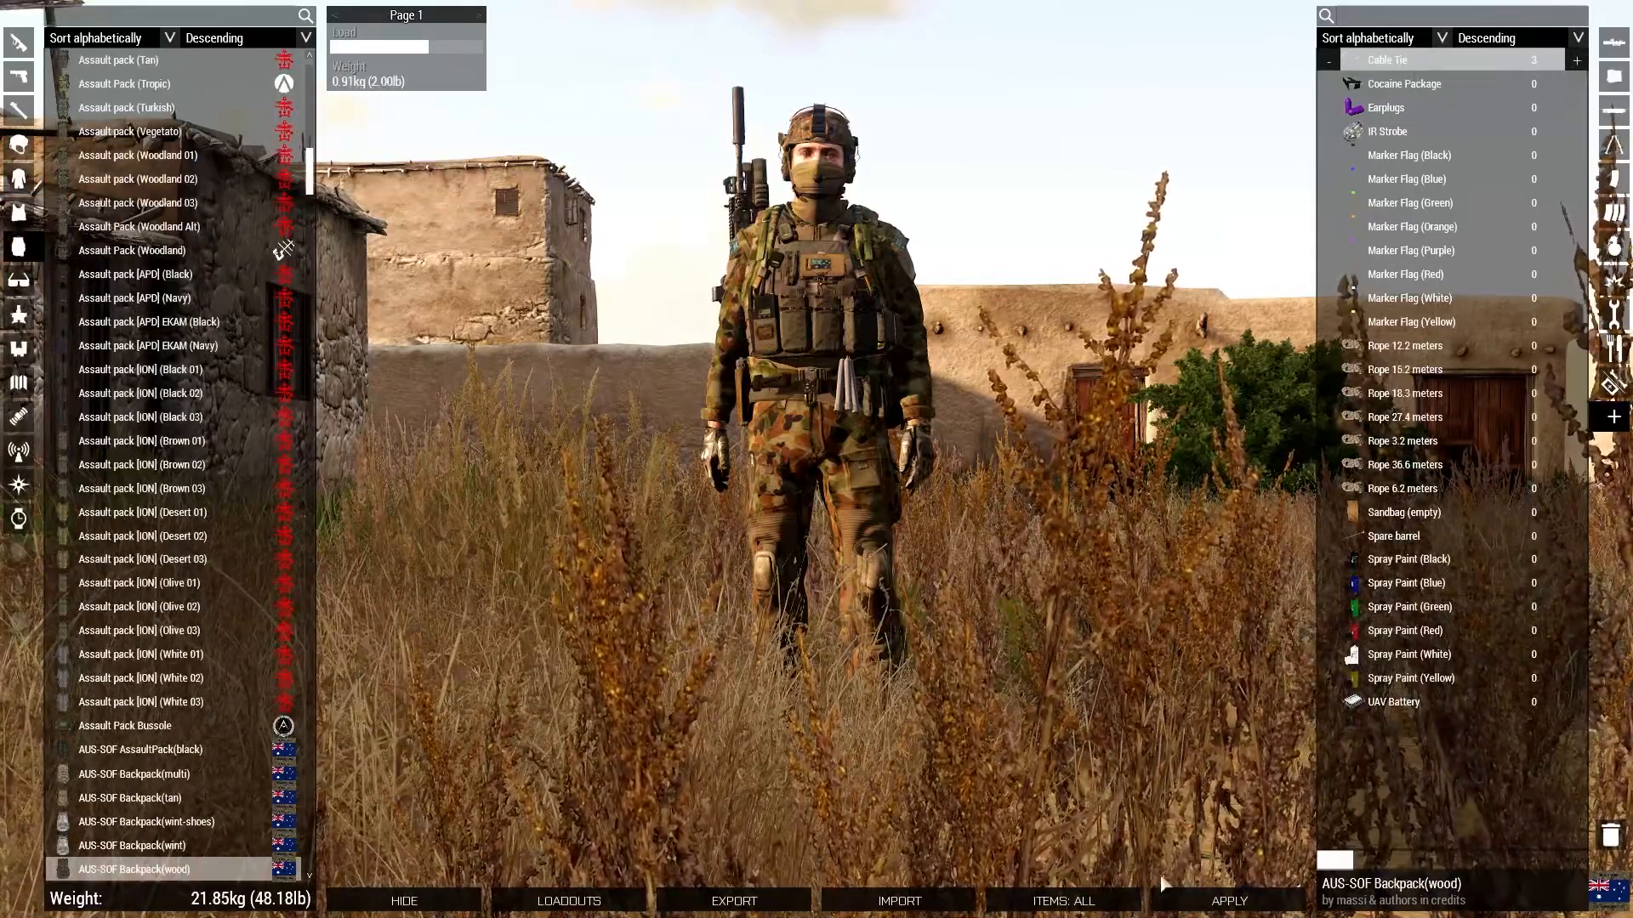
{"action": "left_click", "coordinate": [1221, 903]}
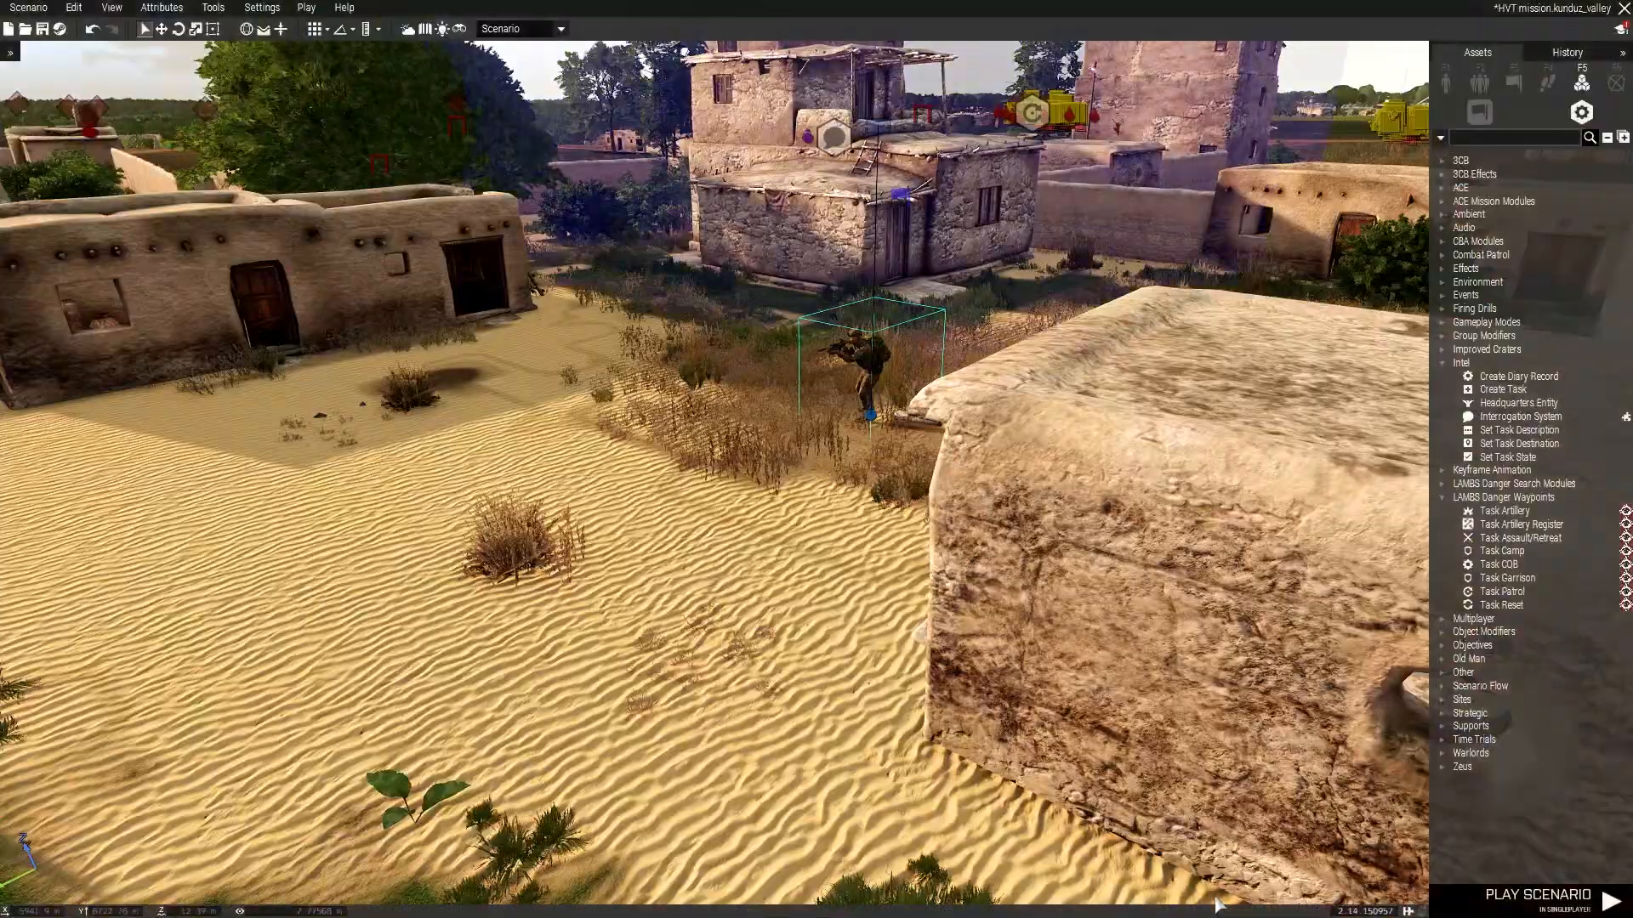
Start playing the scenario as the operator character.
{"action": "right_click", "coordinate": [869, 417]}
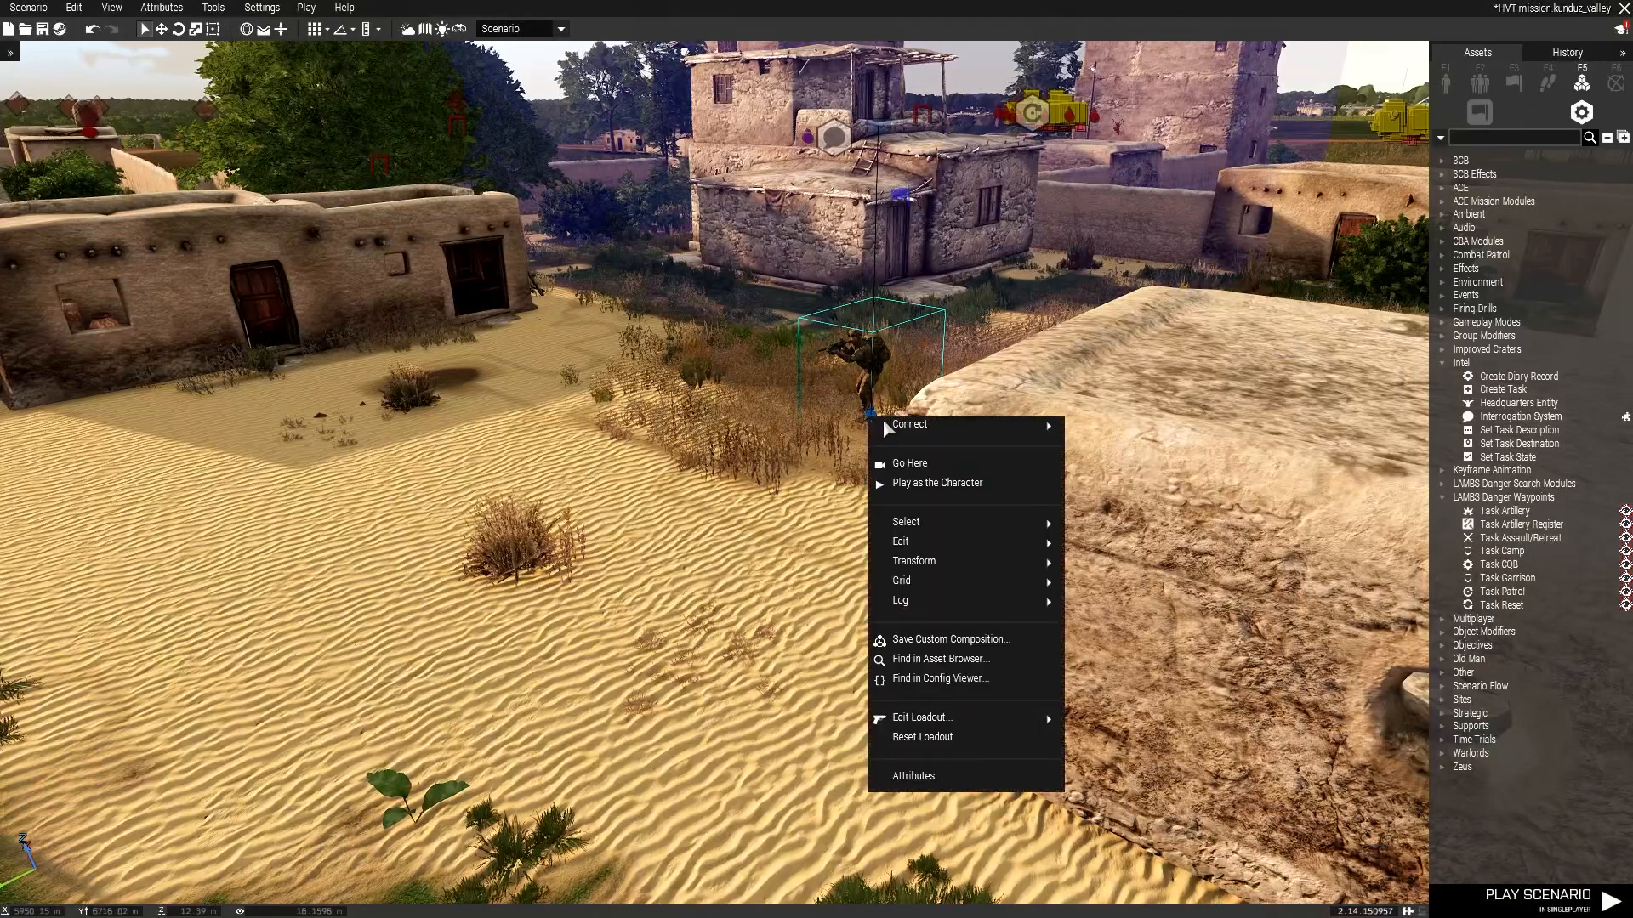
{"action": "left_click", "coordinate": [955, 500]}
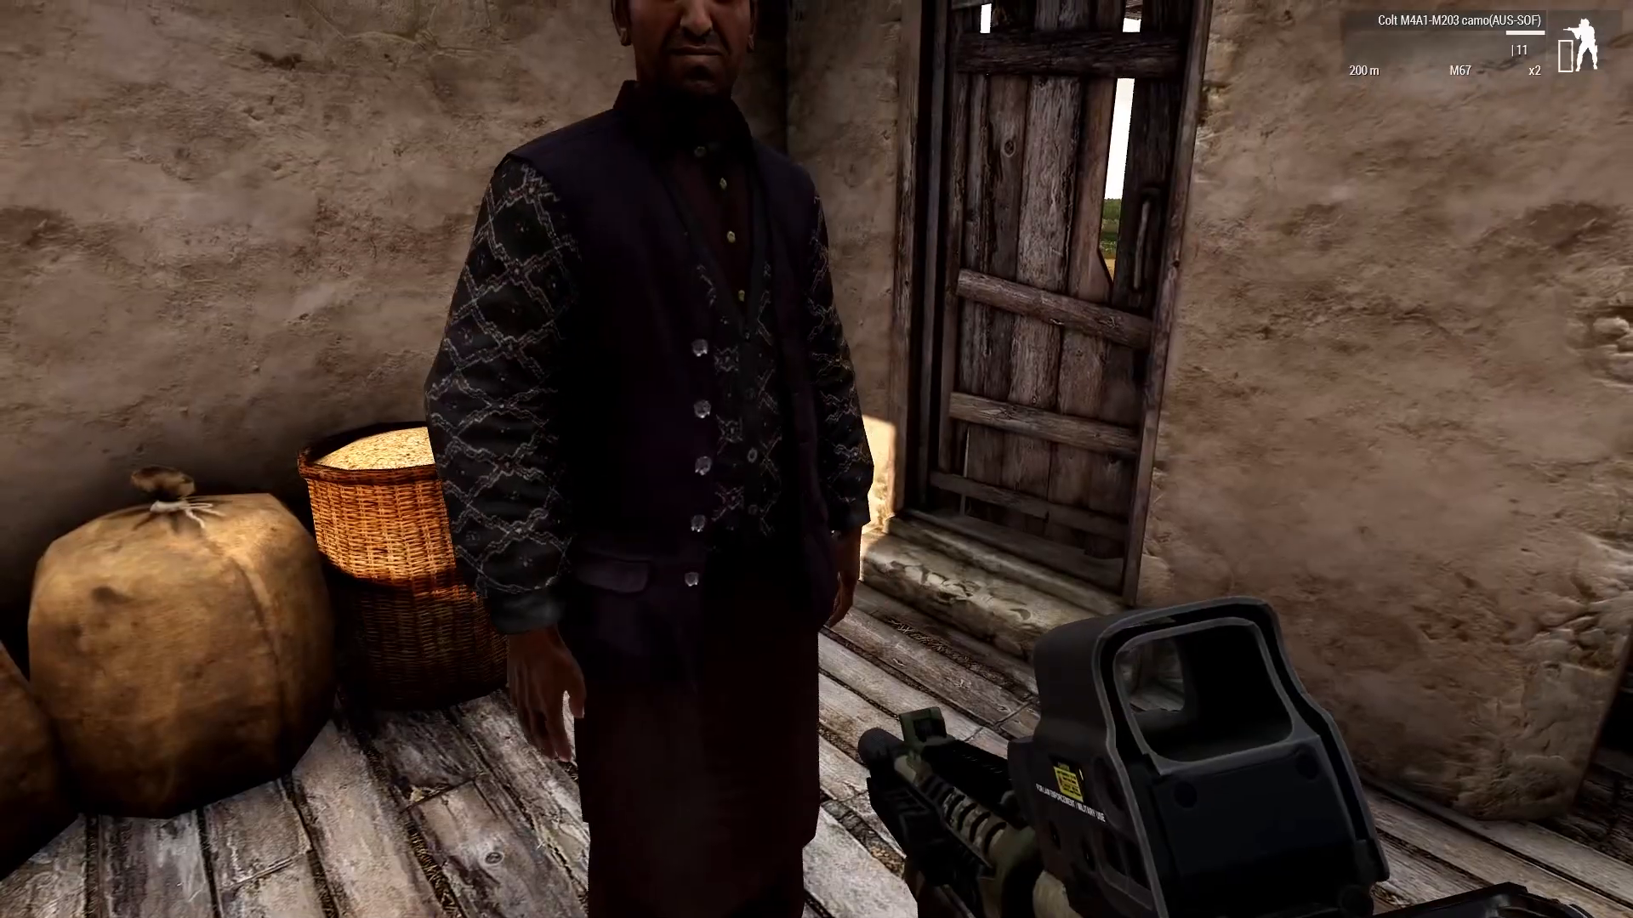
{"action": "key", "text": "super"}
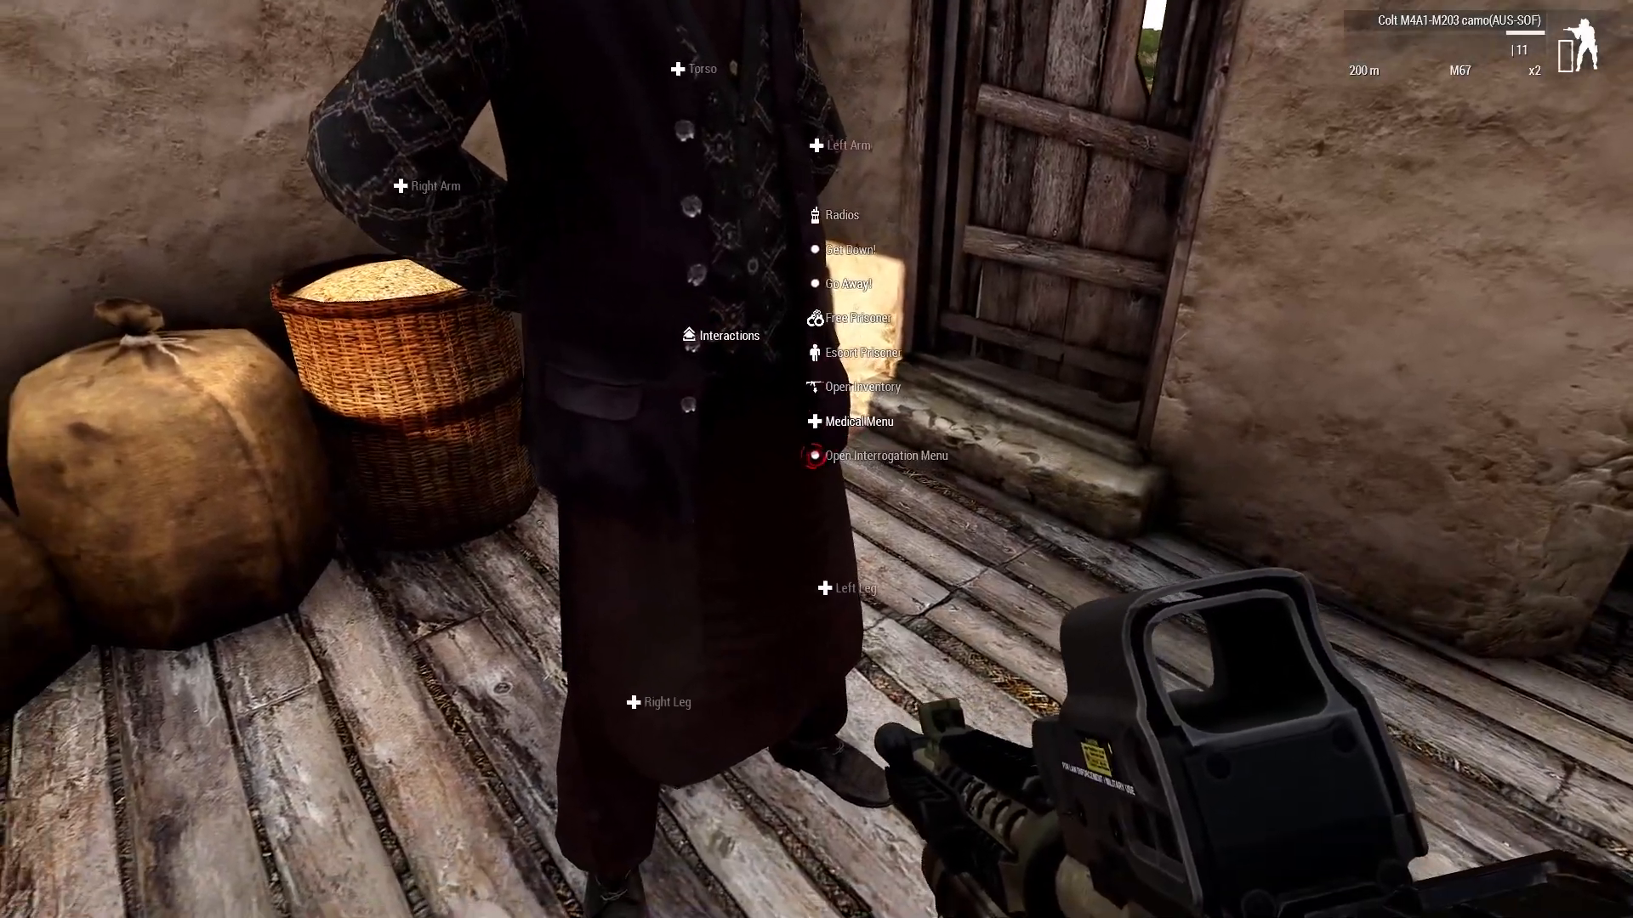
Open the interrogation menu on the hostage and interrogate him.
{"action": "left_click", "coordinate": [812, 456]}
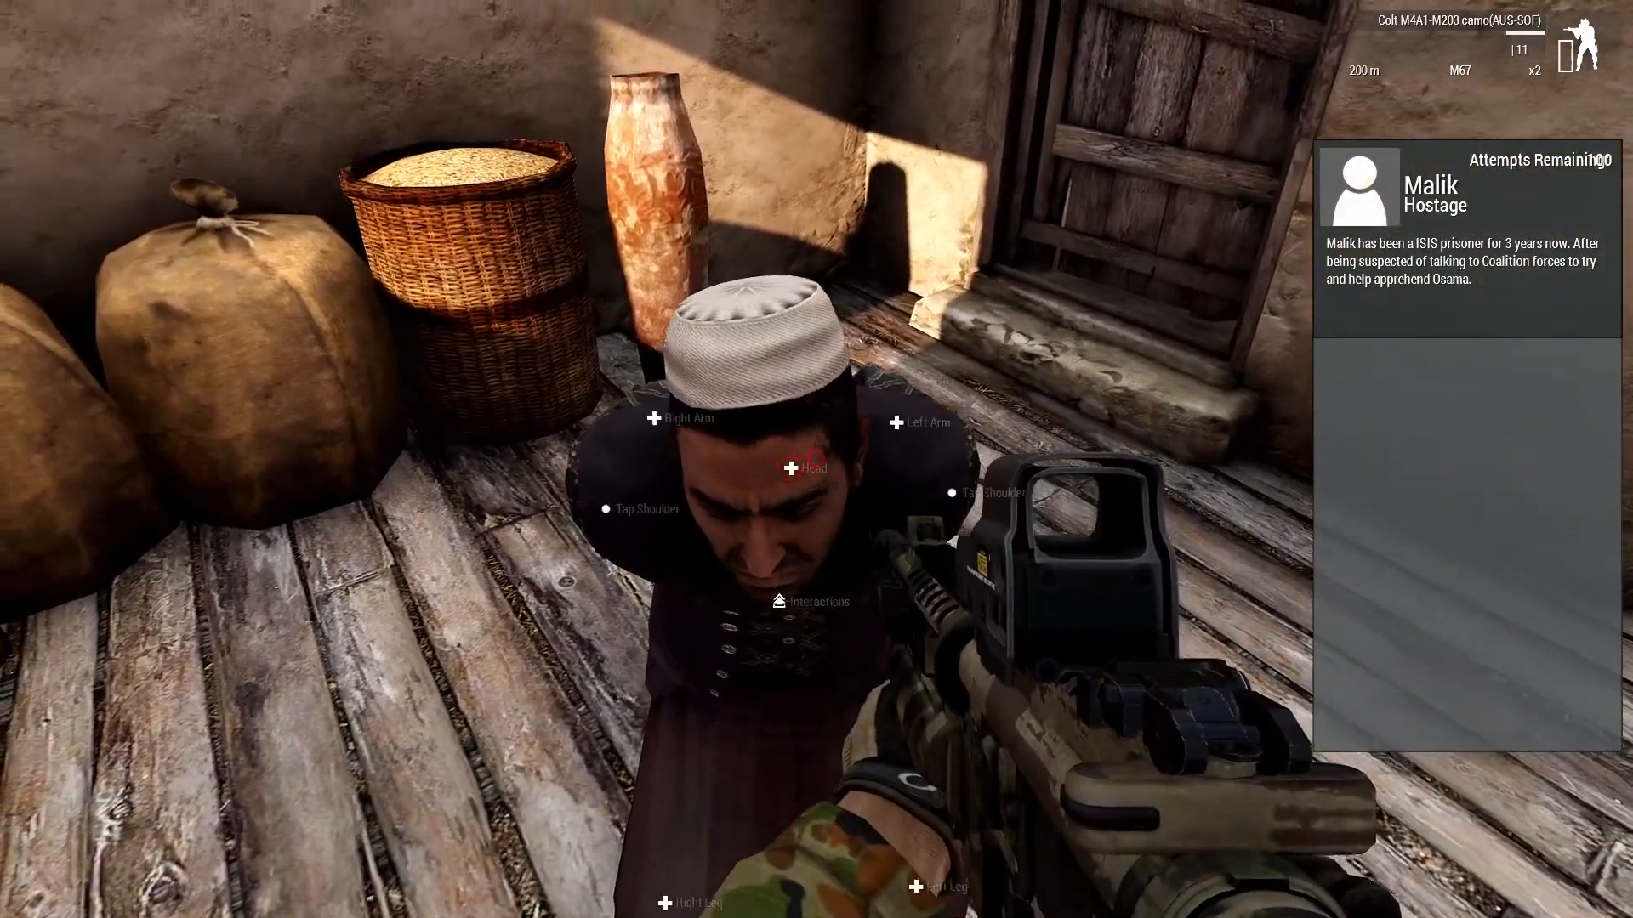
{"action": "mouse_move", "coordinate": [816, 459]}
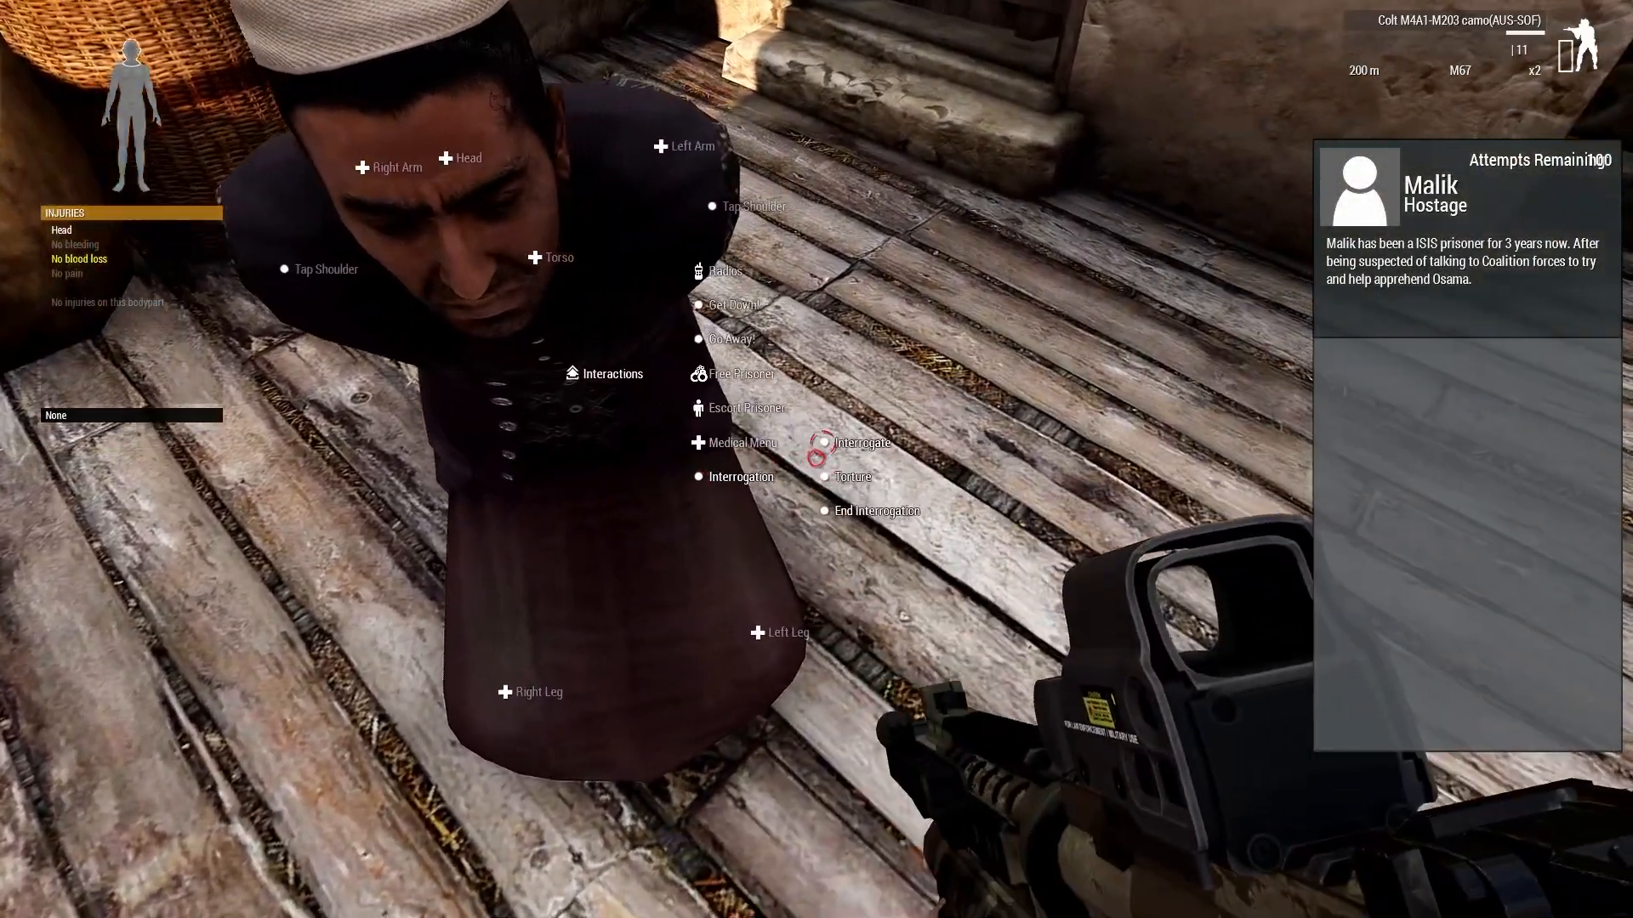
{"action": "left_click", "coordinate": [817, 458]}
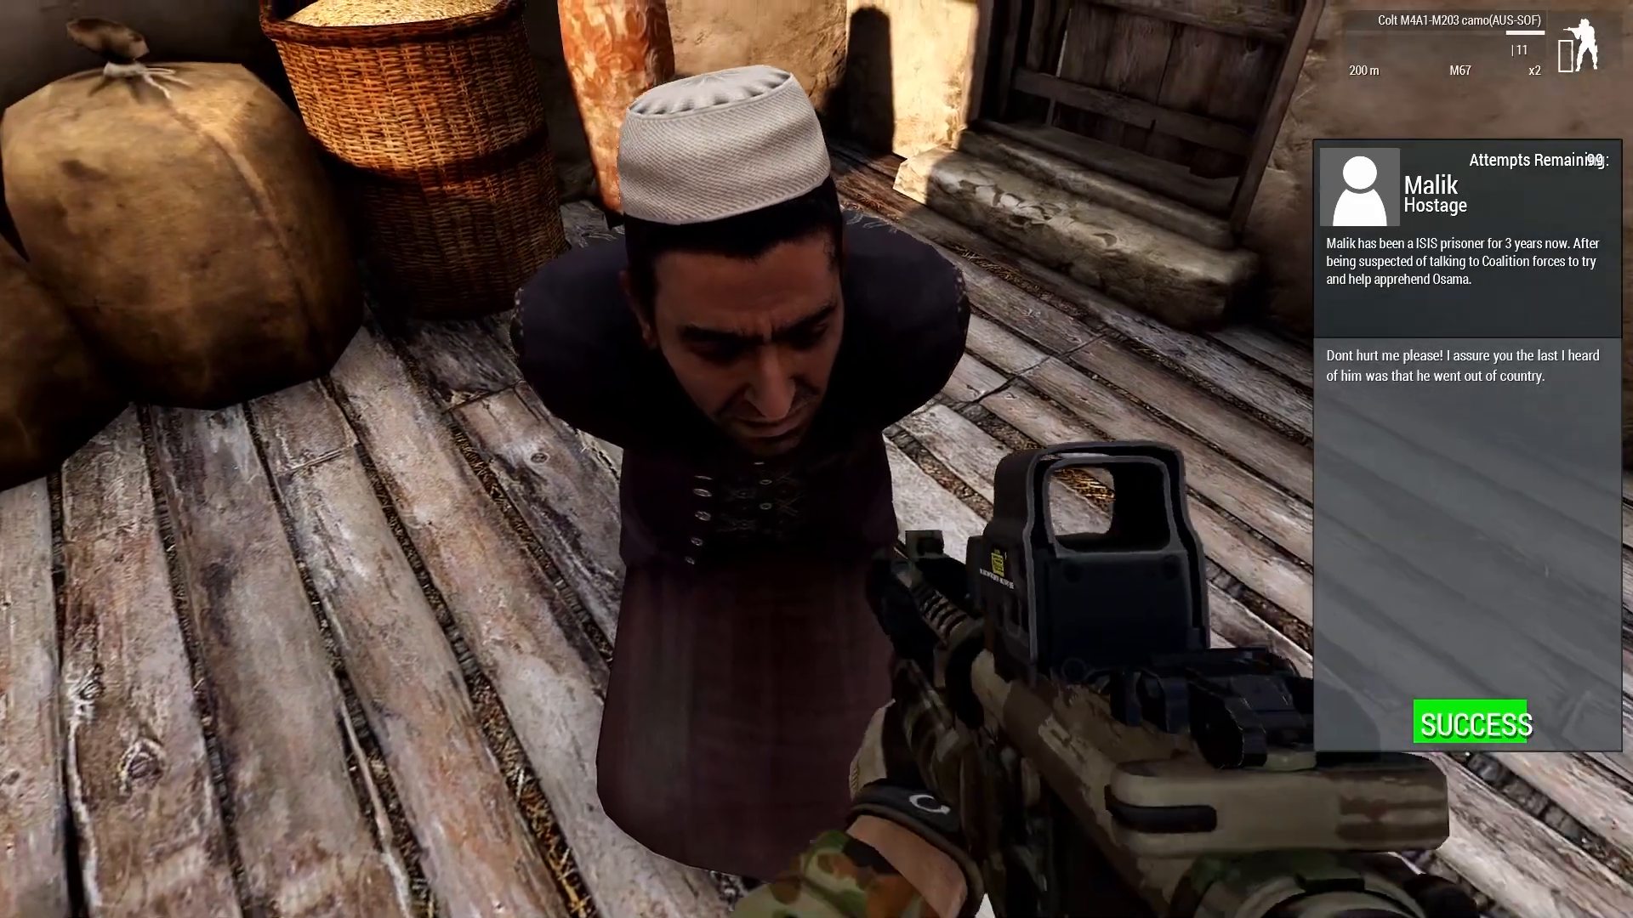
{"action": "key", "text": "super"}
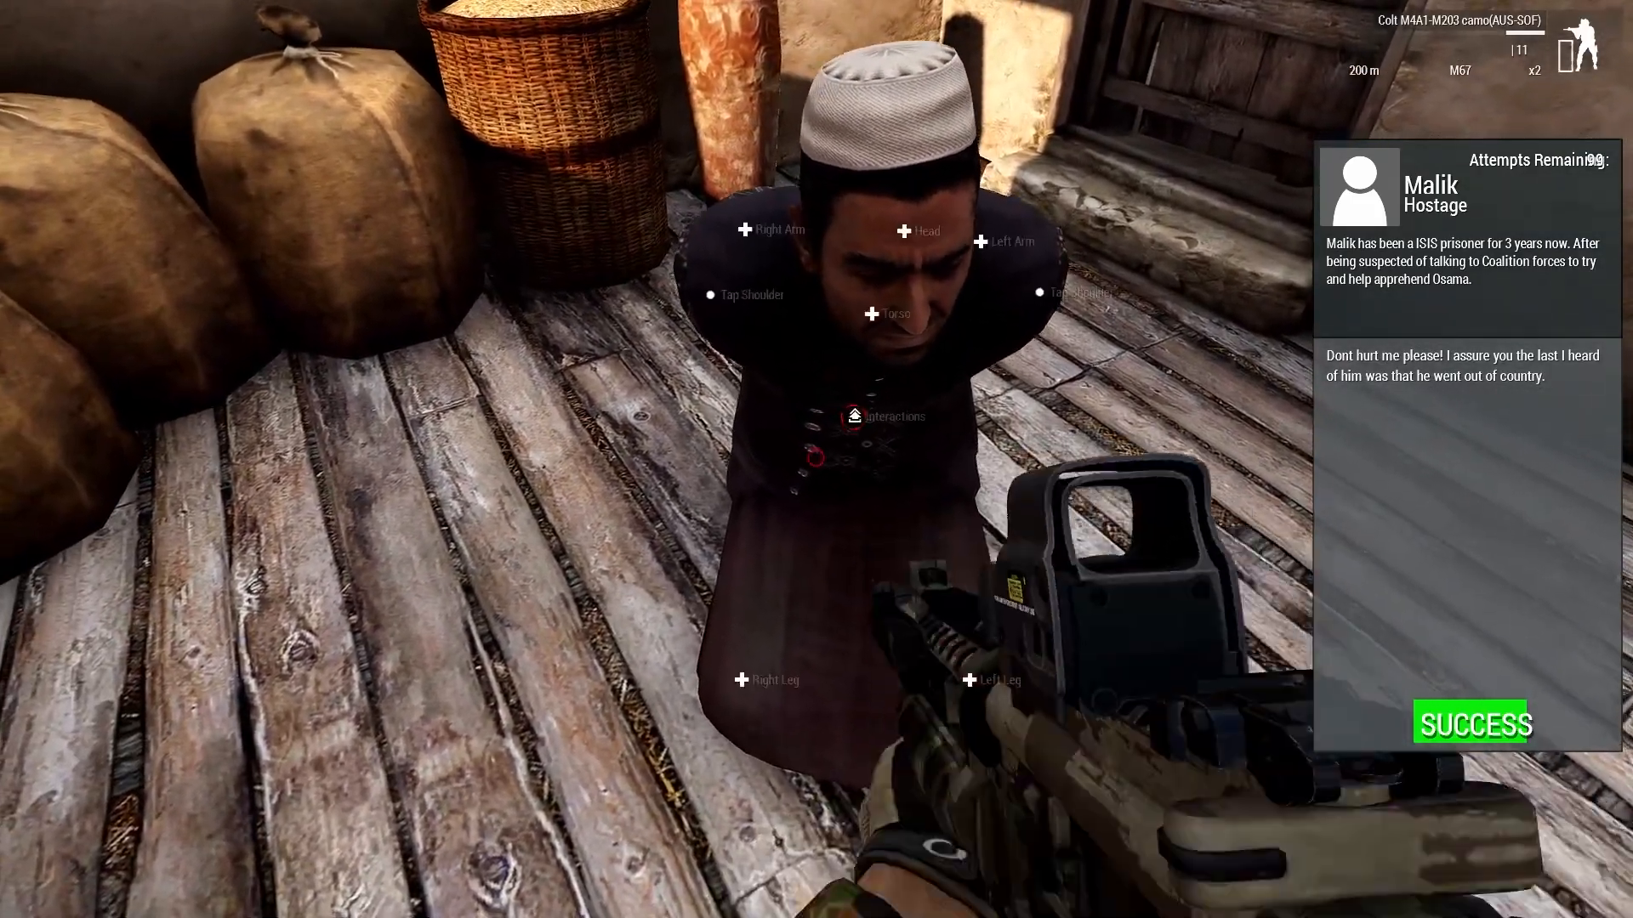
Interrogate the hostage twice more through the Interrogation option.
{"action": "mouse_move", "coordinate": [817, 457]}
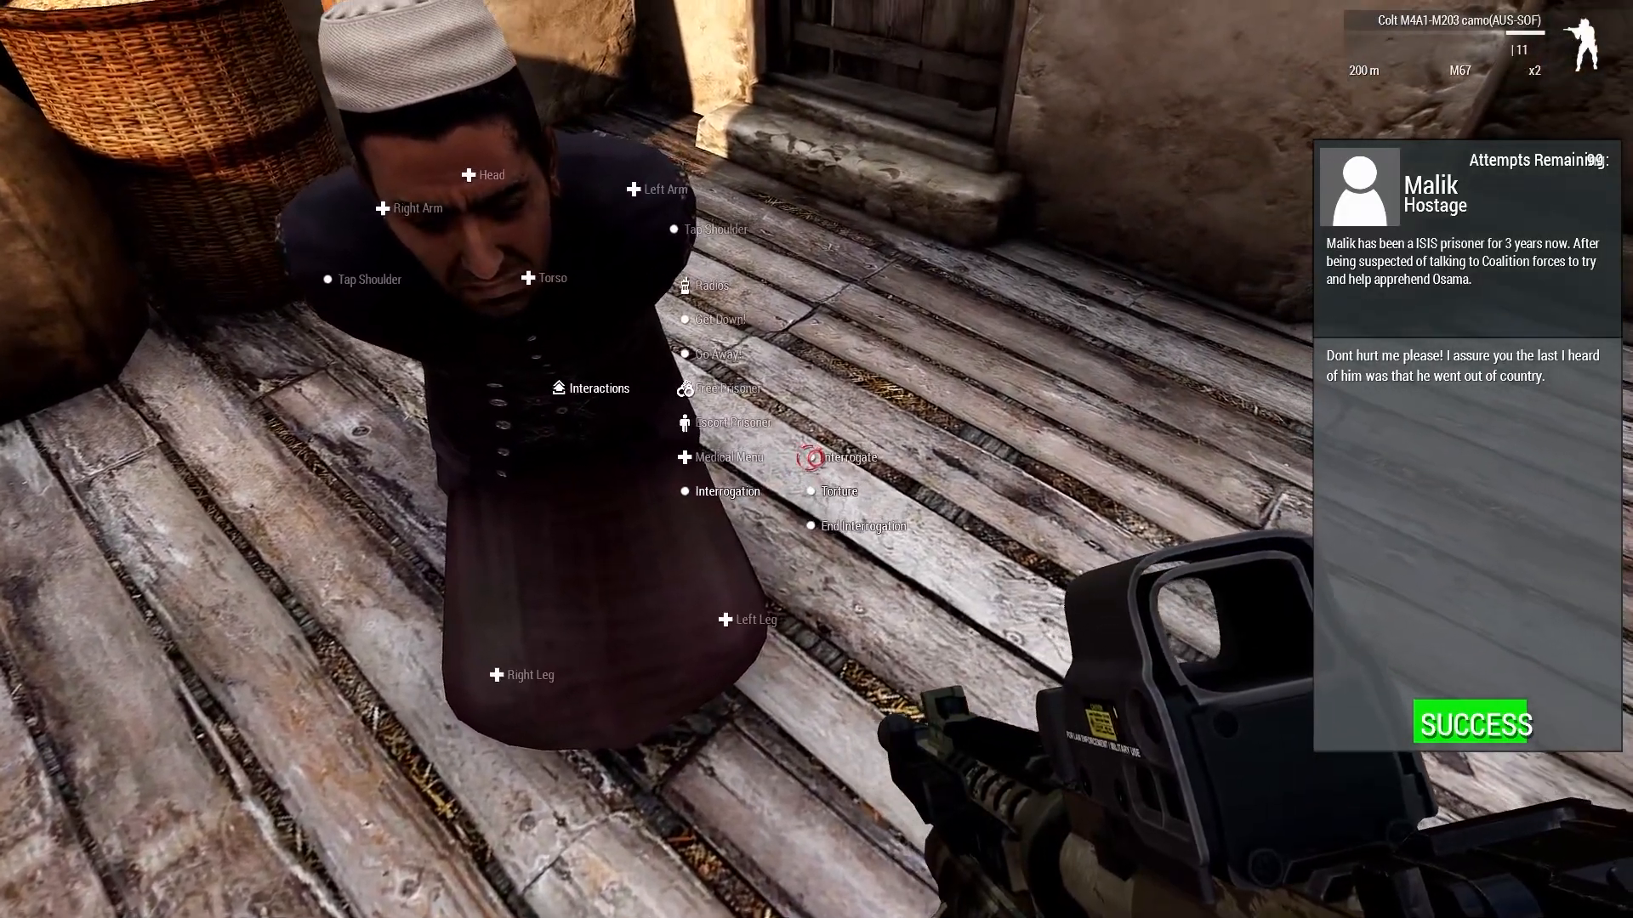
{"action": "left_click", "coordinate": [812, 458]}
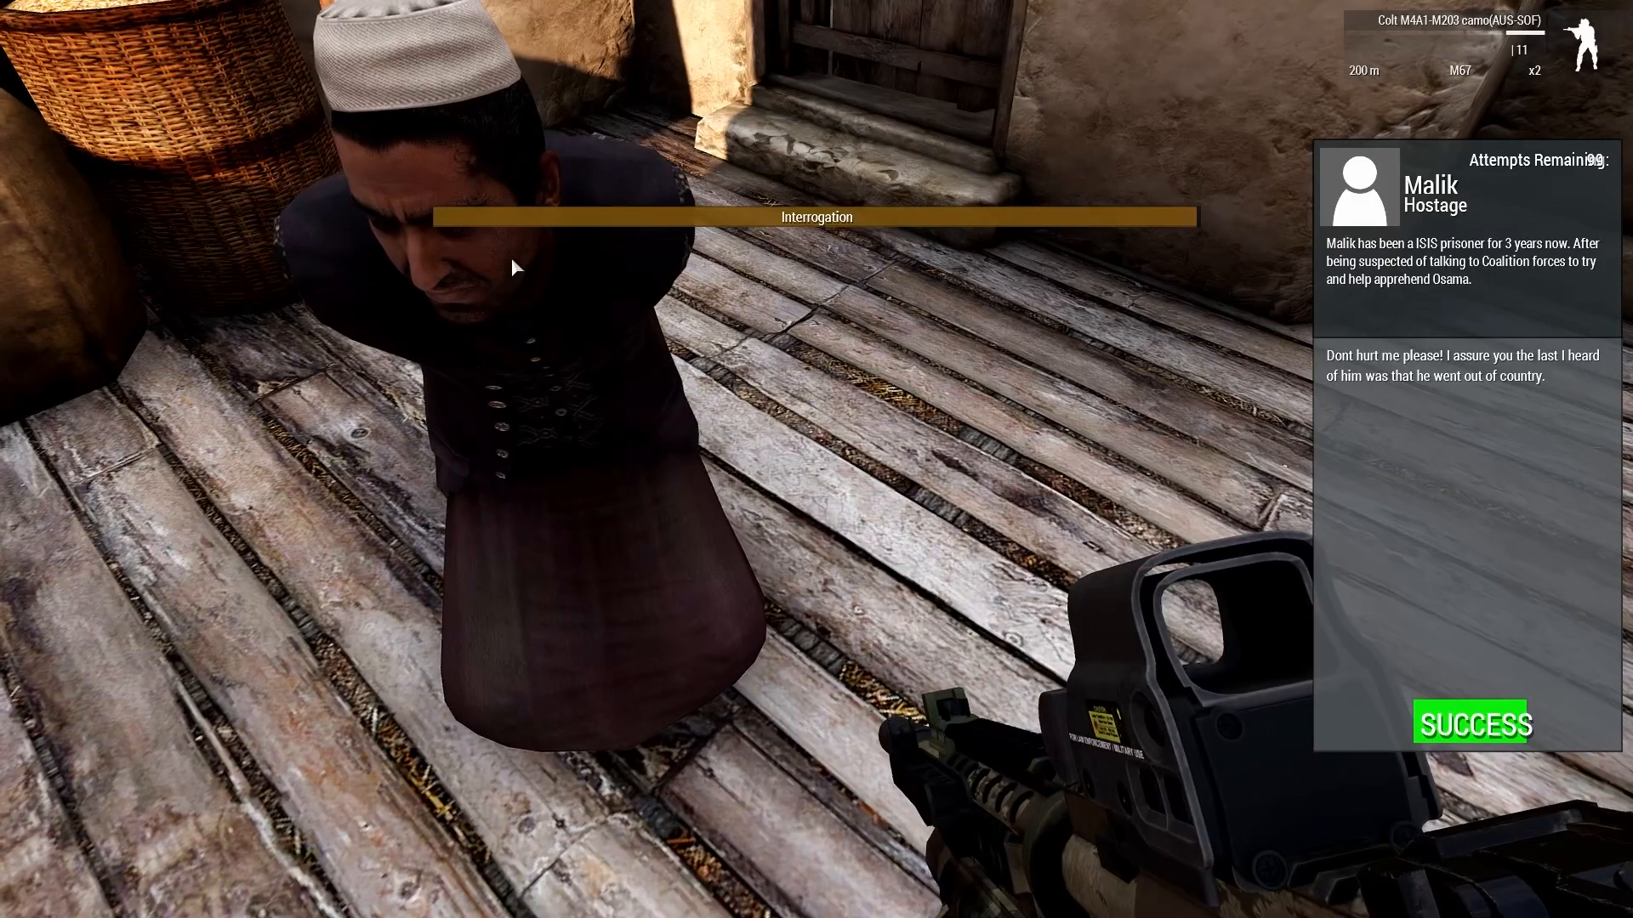
{"action": "key", "text": "super"}
{"action": "mouse_move", "coordinate": [817, 458]}
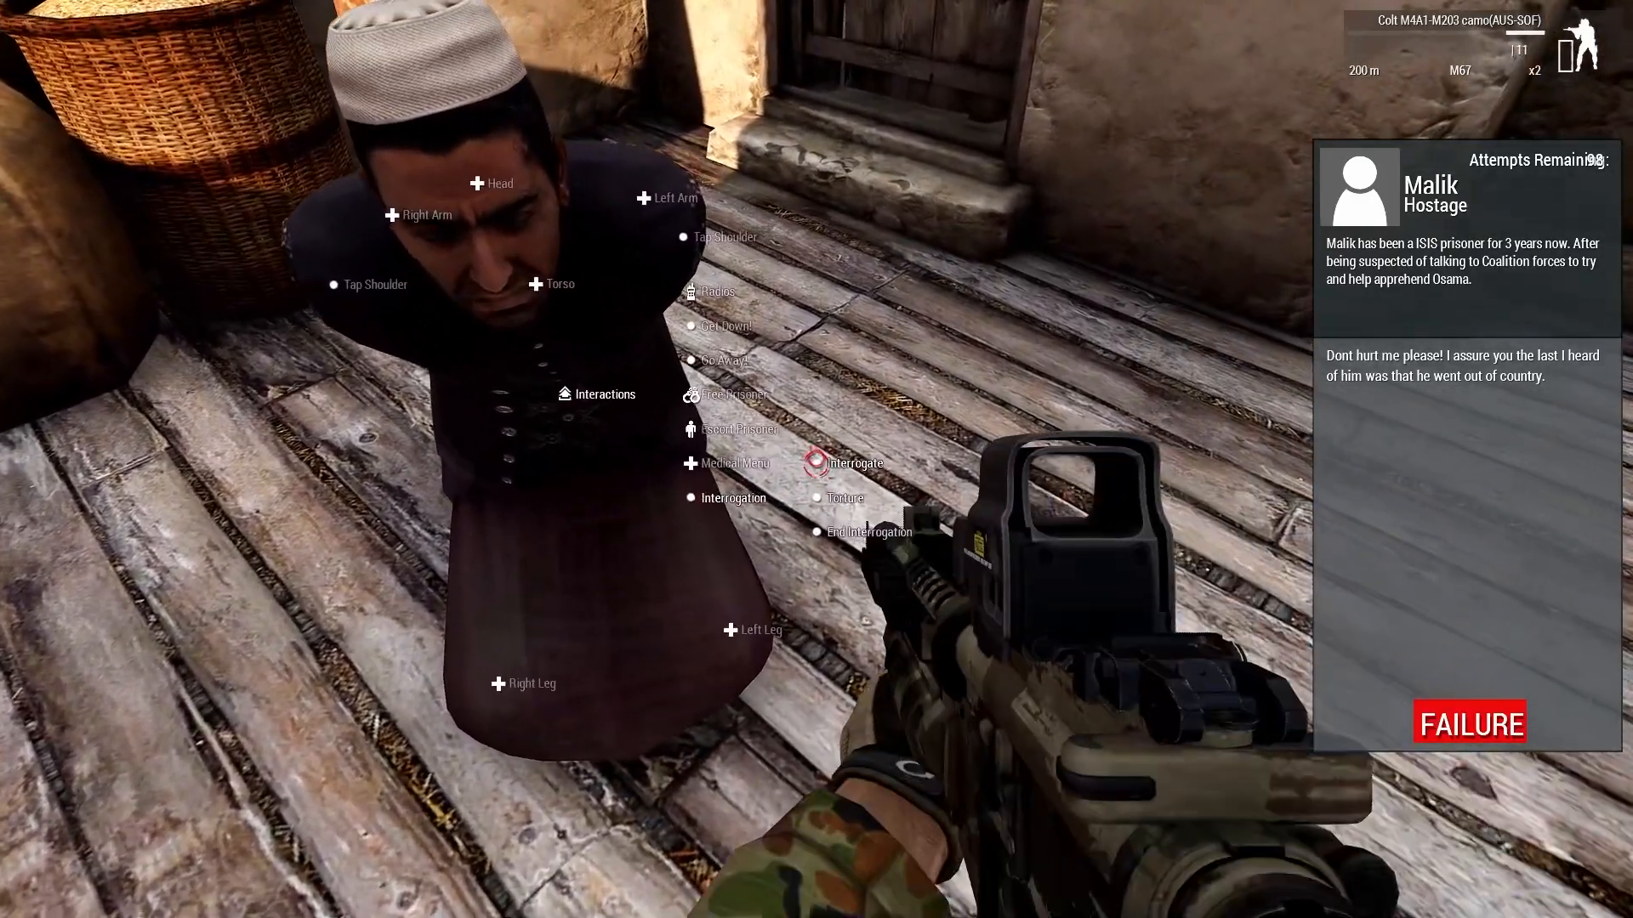
{"action": "left_click", "coordinate": [817, 459]}
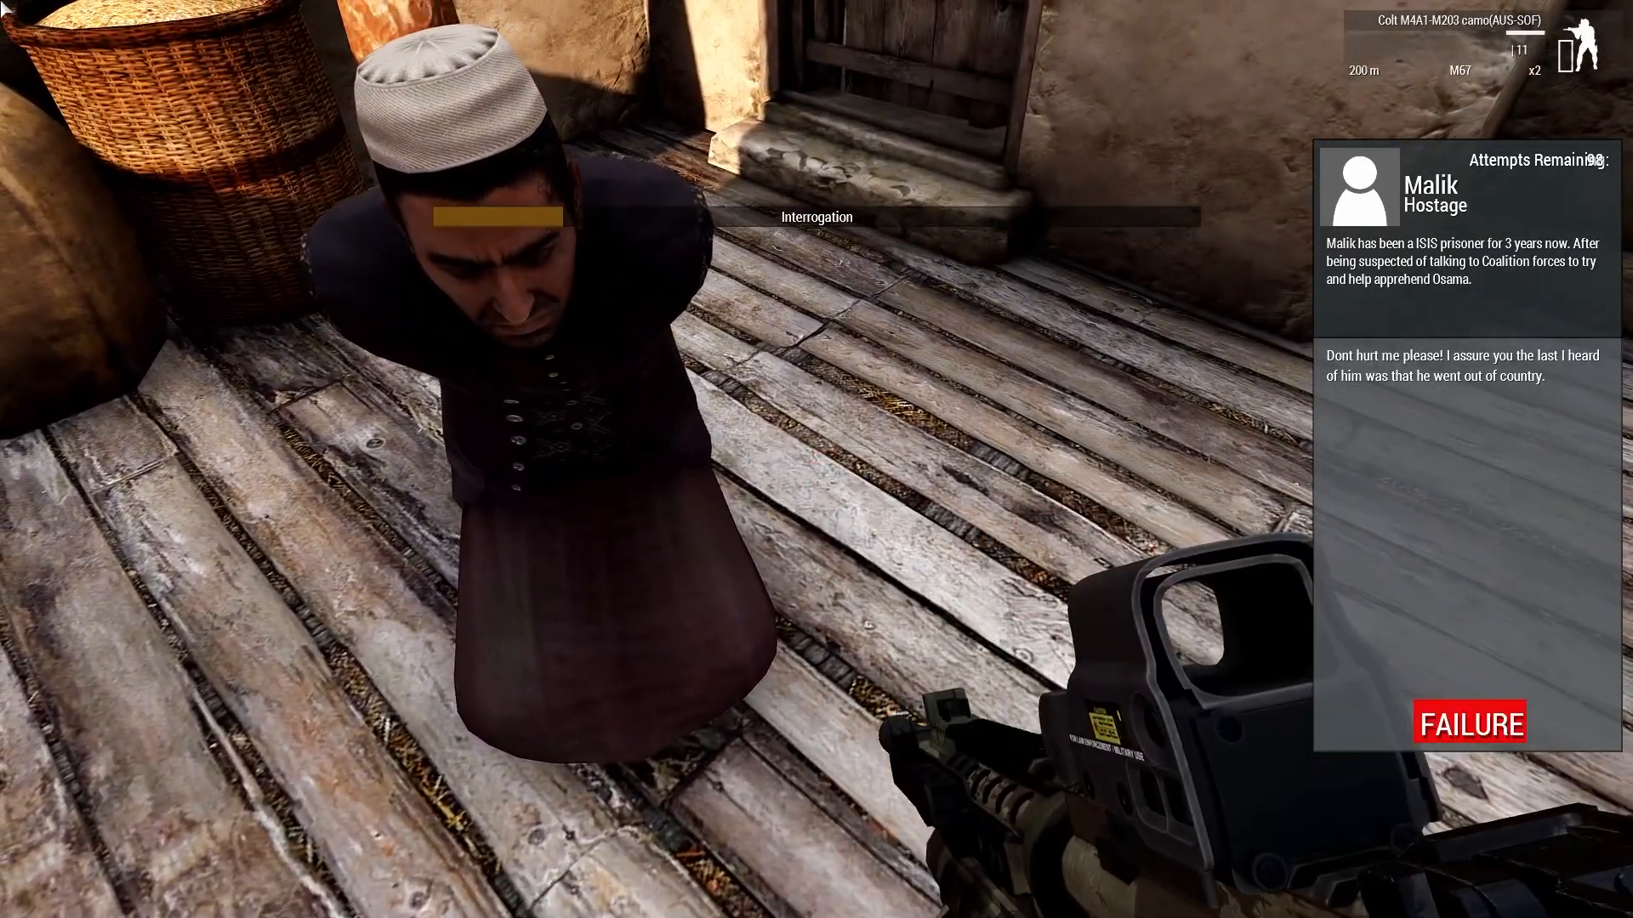
{"action": "key", "text": "super"}
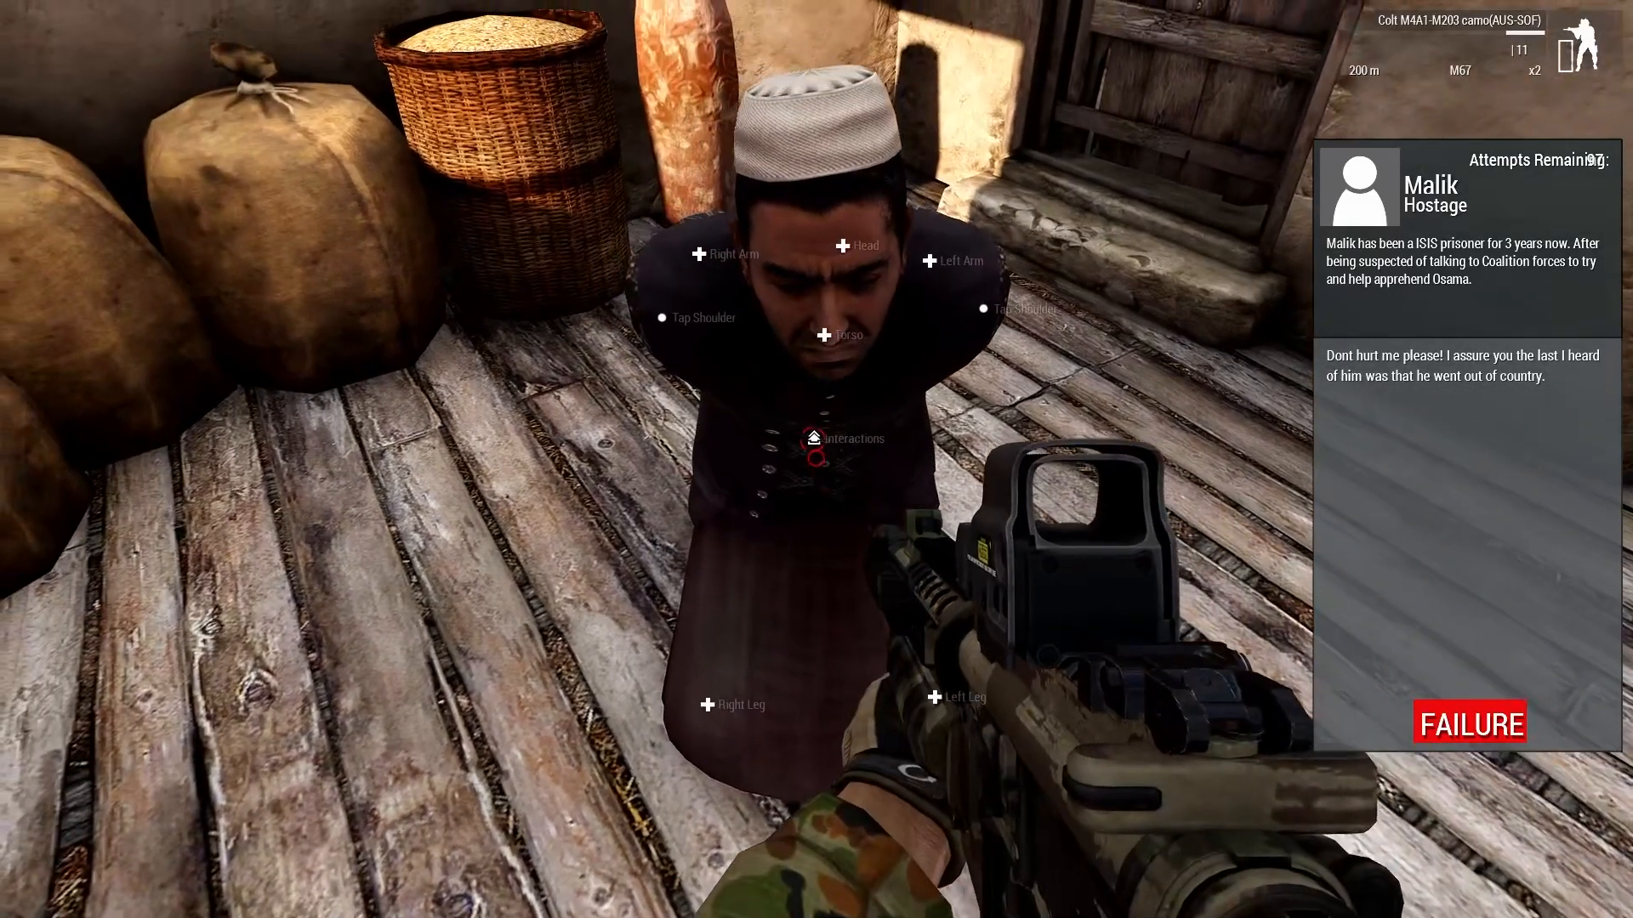
Switch to the pistol and interrogate the hostage again.
{"action": "key", "text": "2"}
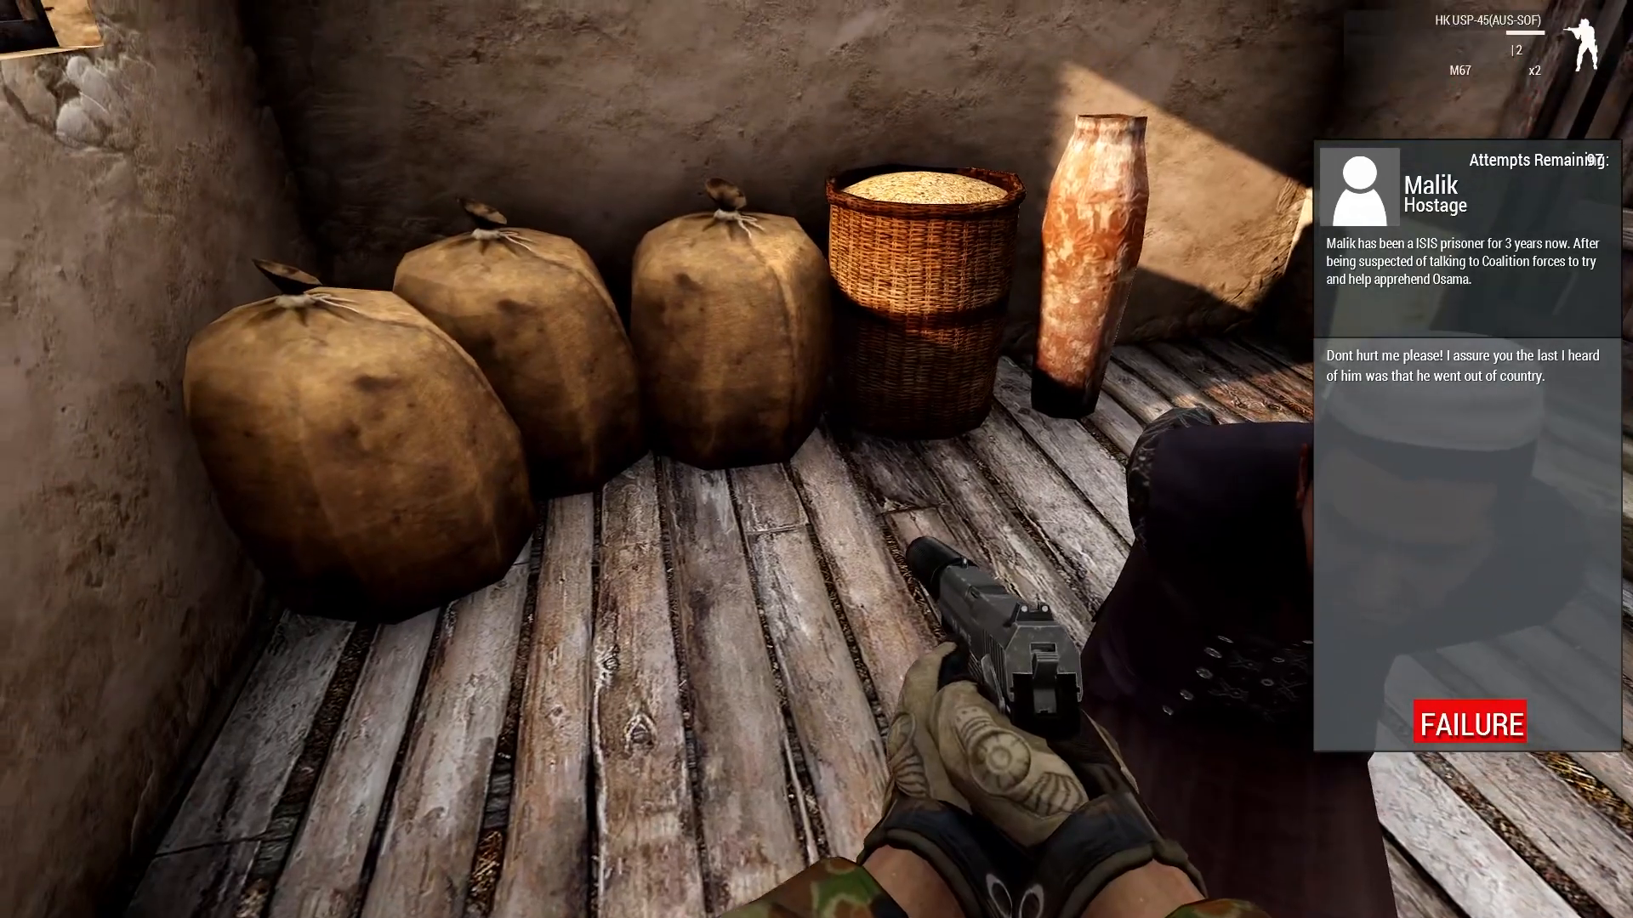
{"action": "left_click", "coordinate": [817, 460]}
{"action": "key", "text": "super"}
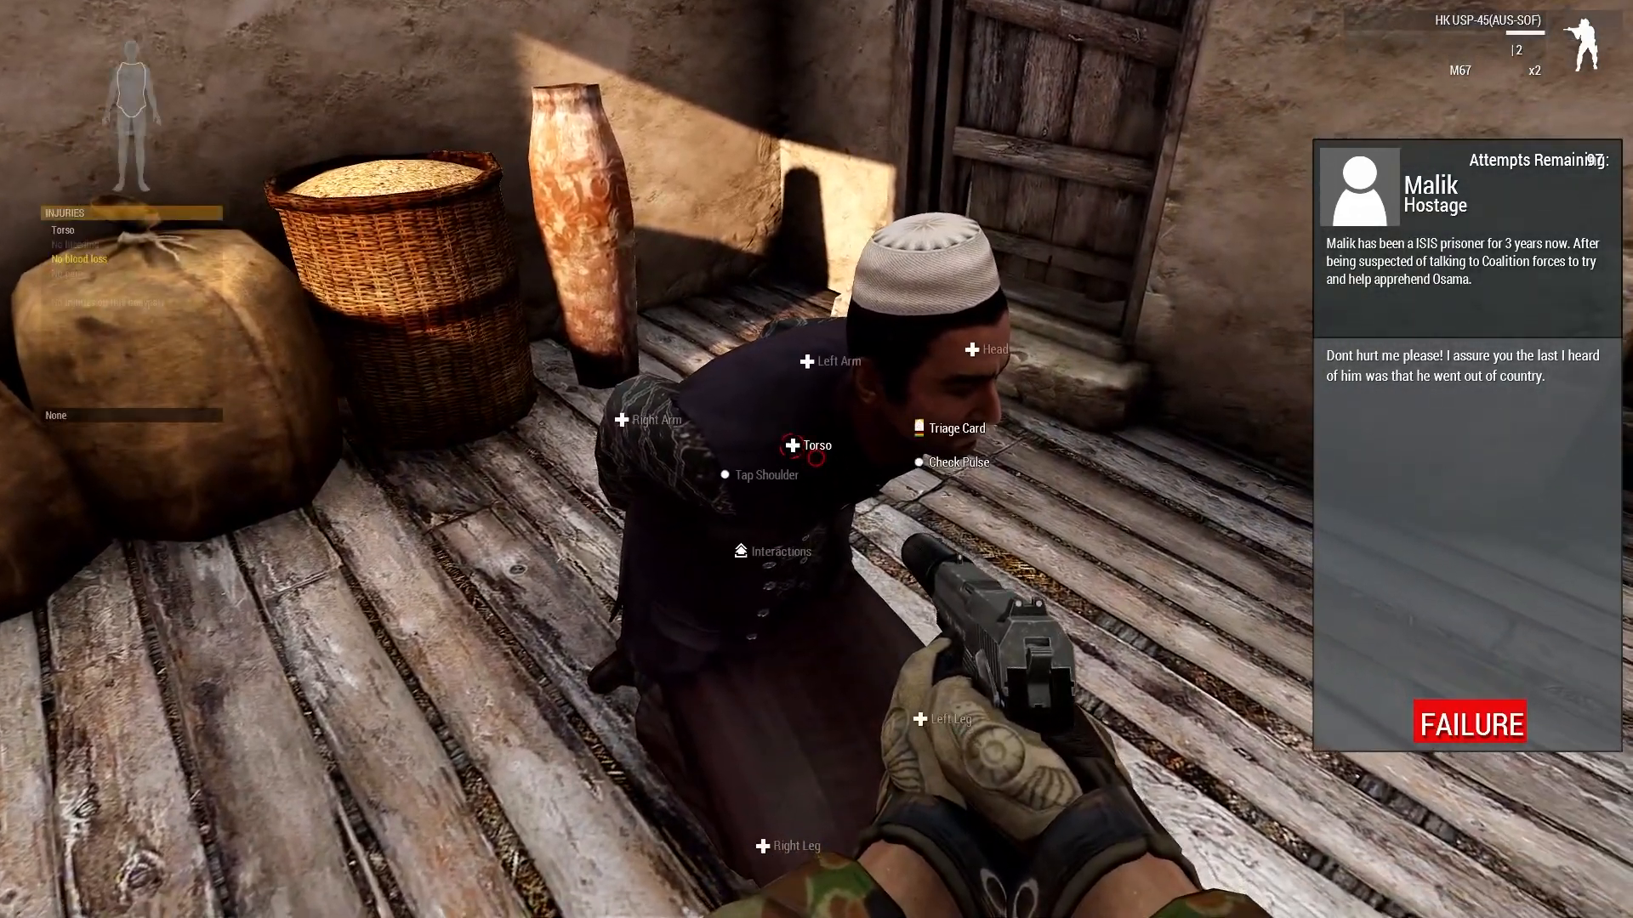
{"action": "mouse_move", "coordinate": [816, 459]}
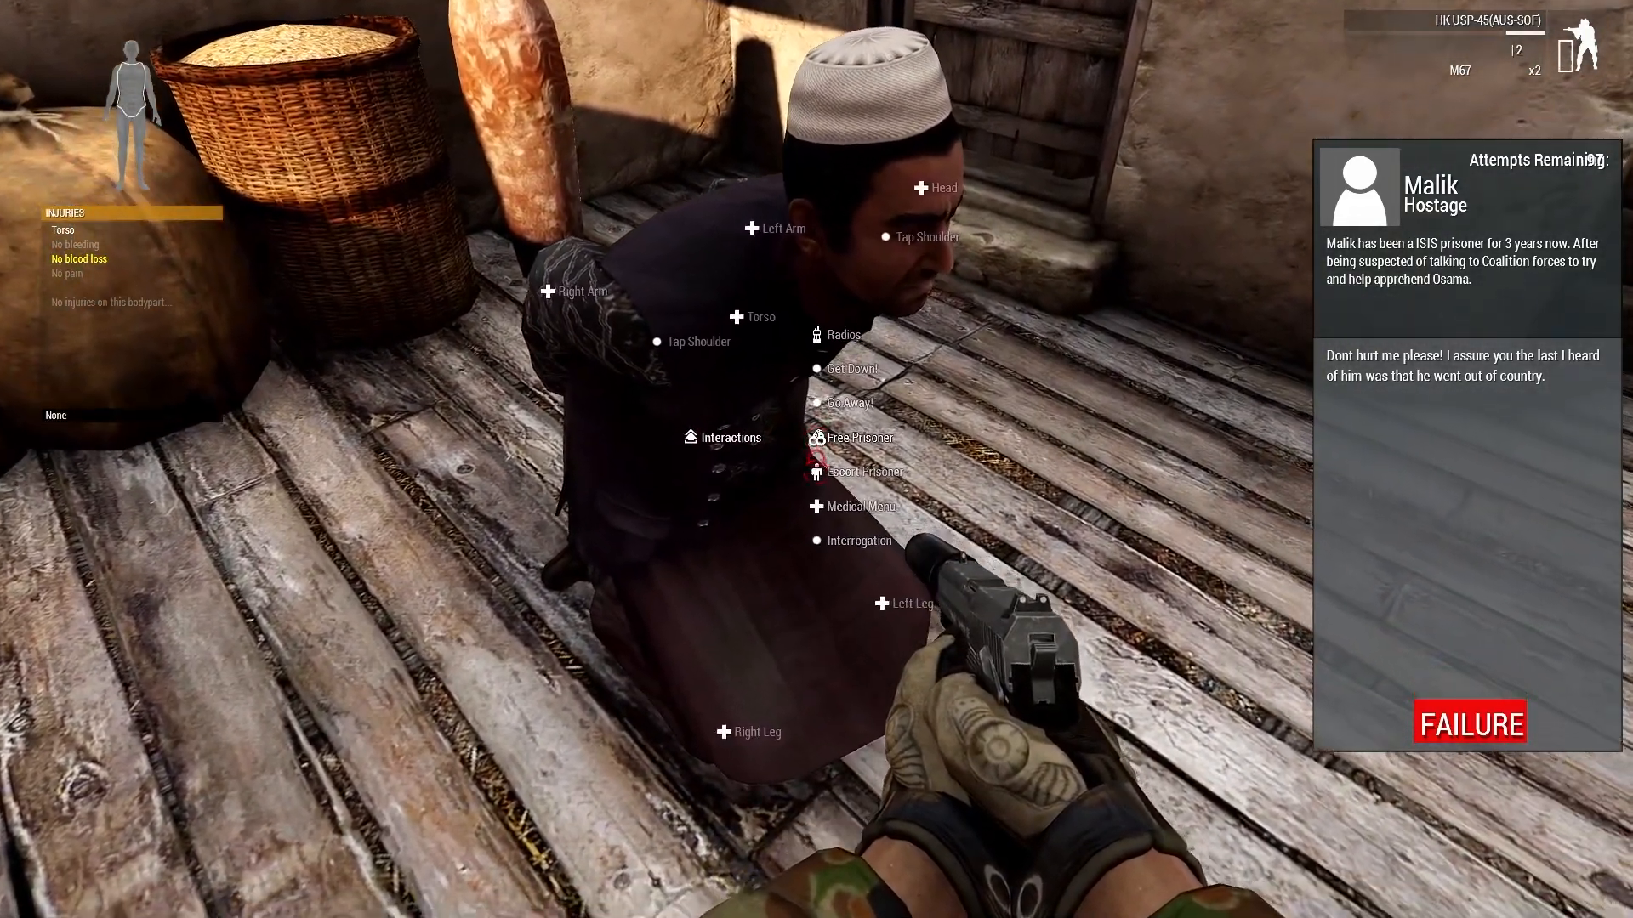
{"action": "left_click", "coordinate": [817, 459]}
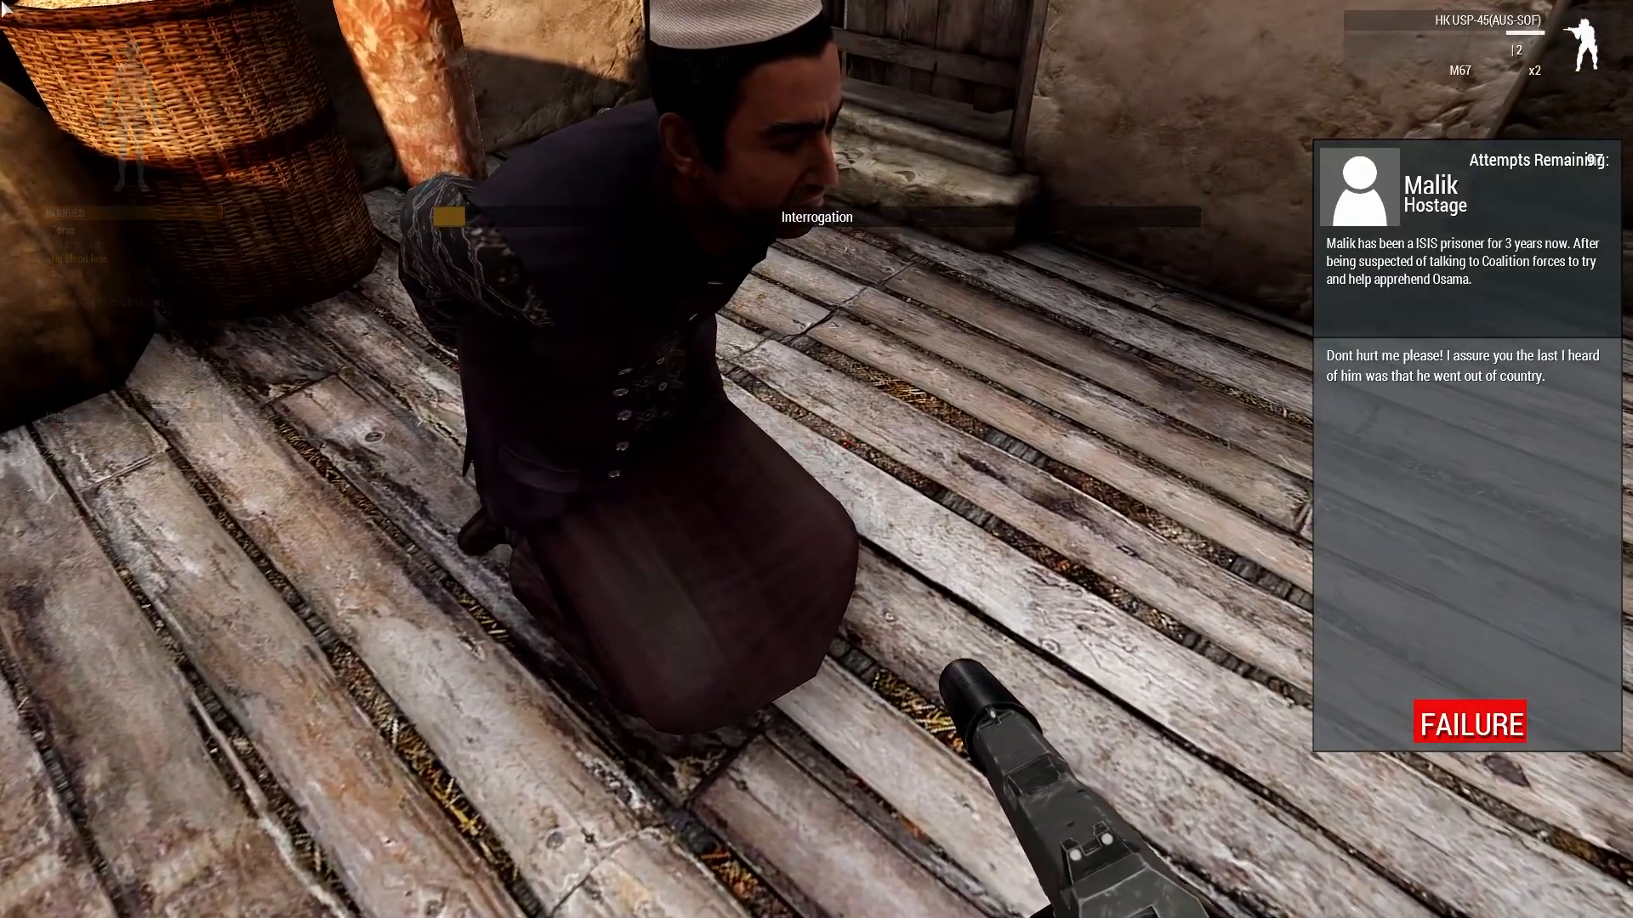
{"action": "key", "text": "super"}
Choose Torture from the hostage's interrogation options.
{"action": "mouse_move", "coordinate": [816, 459]}
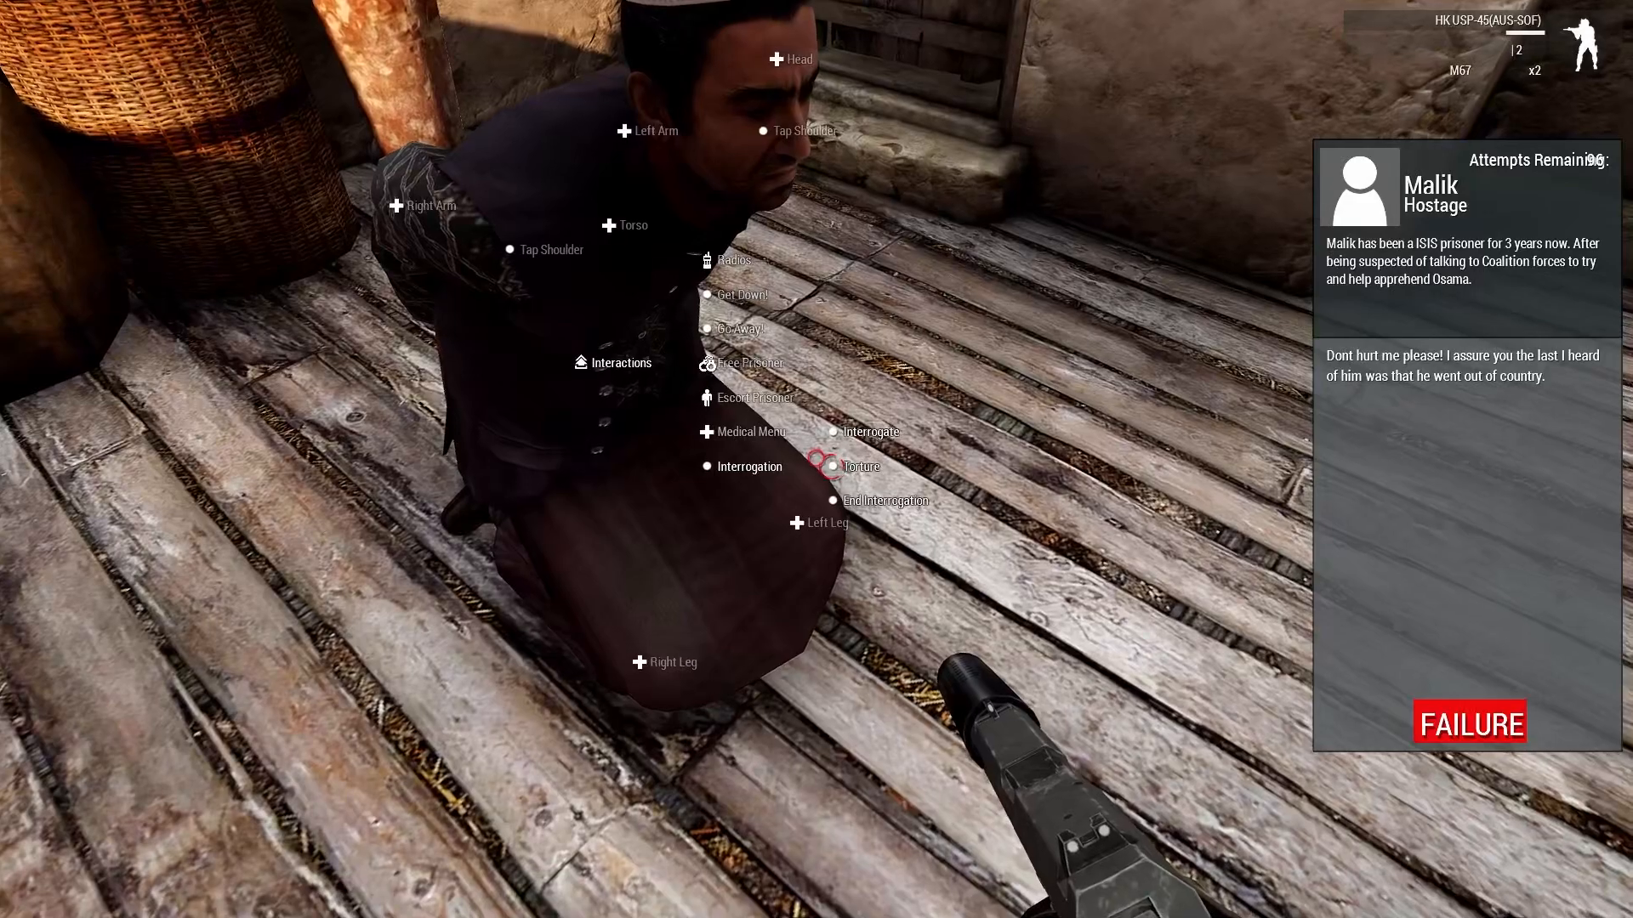
{"action": "left_click", "coordinate": [822, 459]}
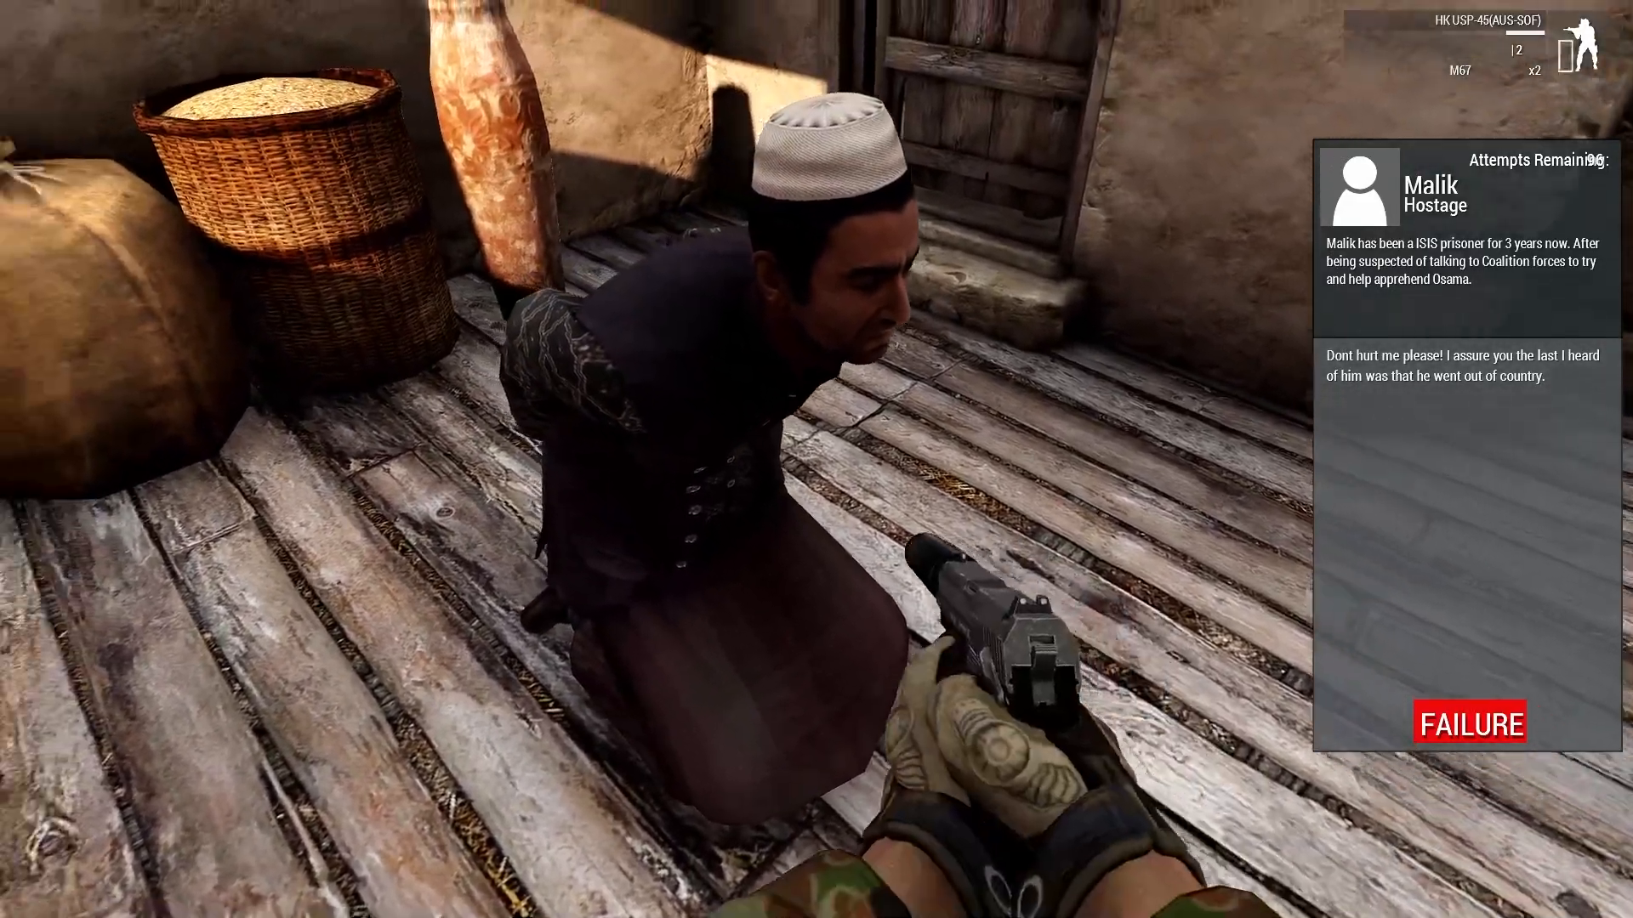
{"action": "key", "text": "super"}
{"action": "mouse_move", "coordinate": [810, 436]}
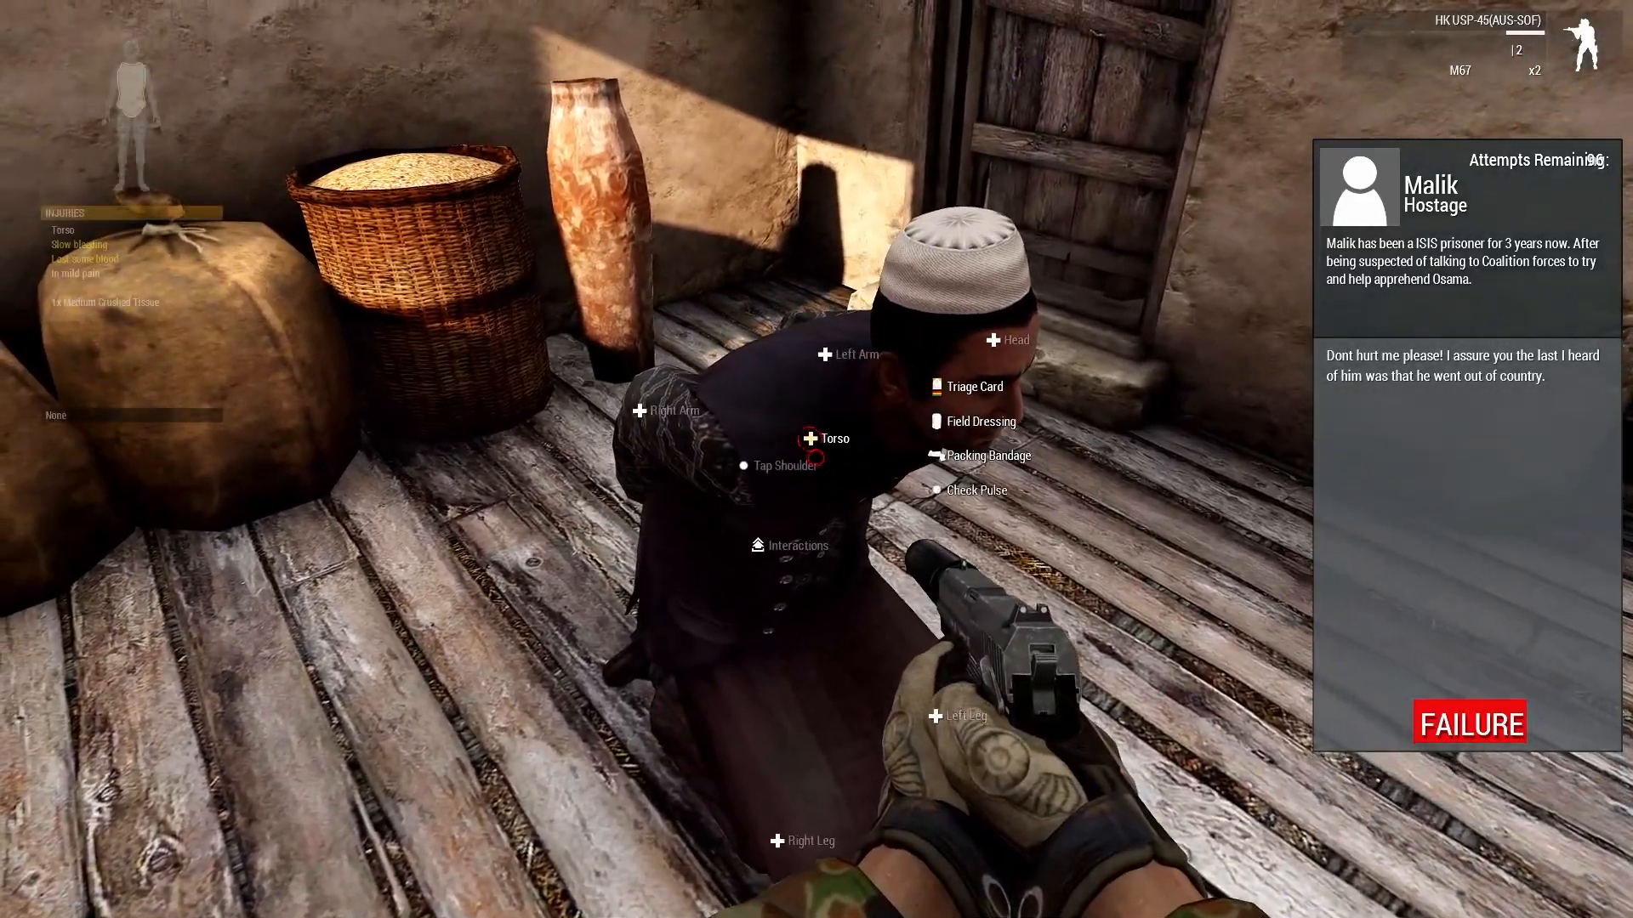
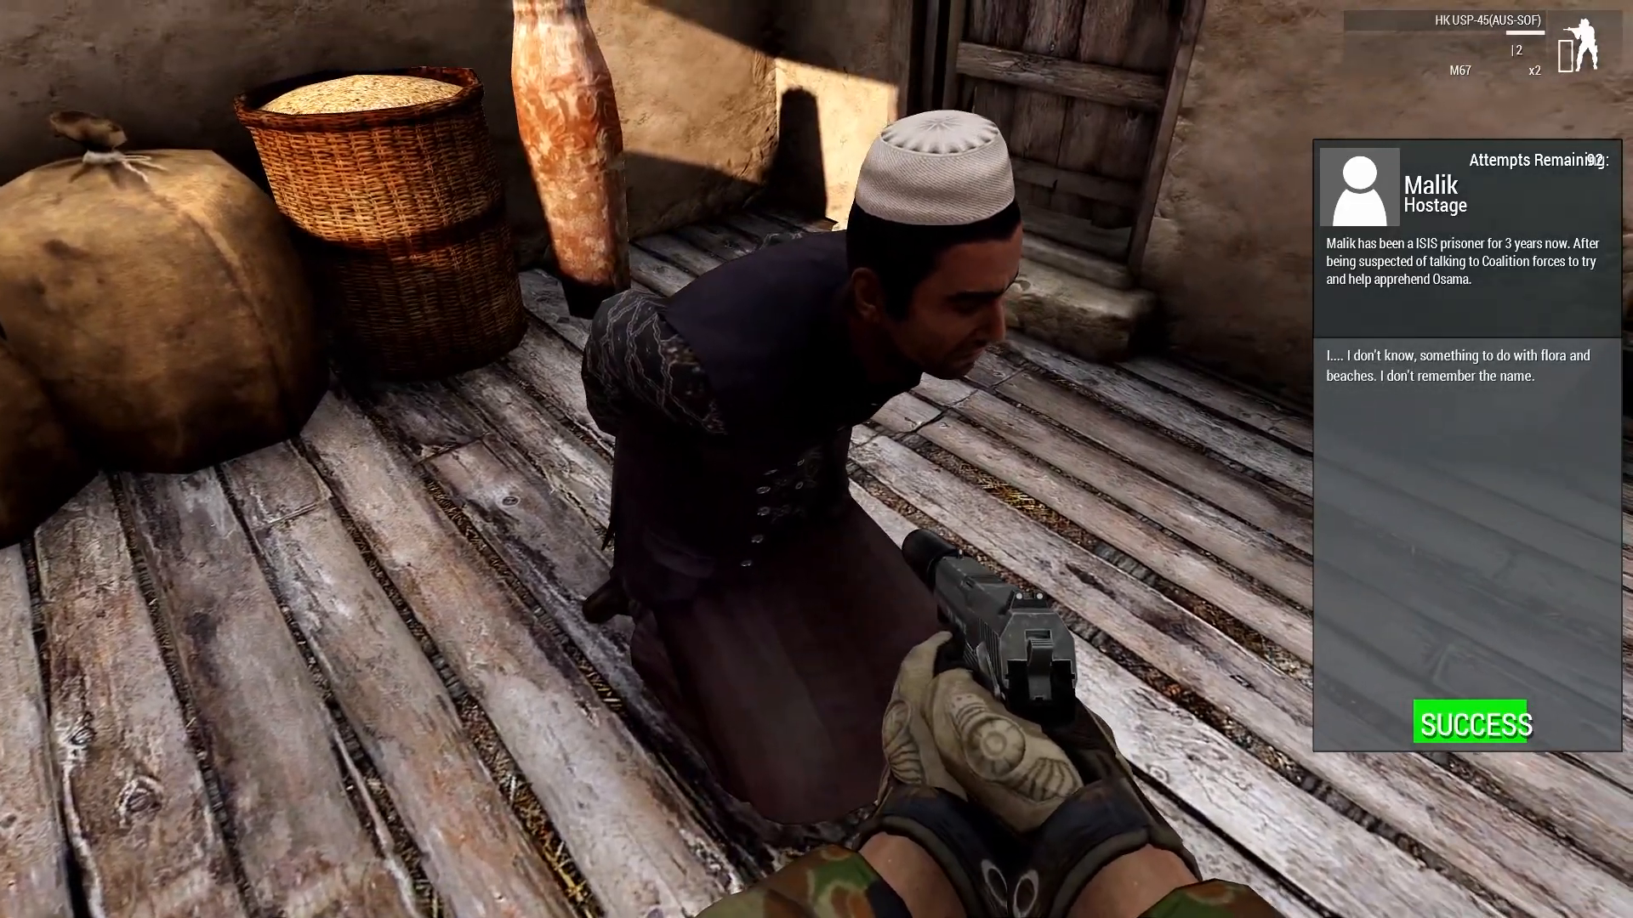
Interrogate the hostage once more through the Interrogation option.
{"action": "key", "text": "super"}
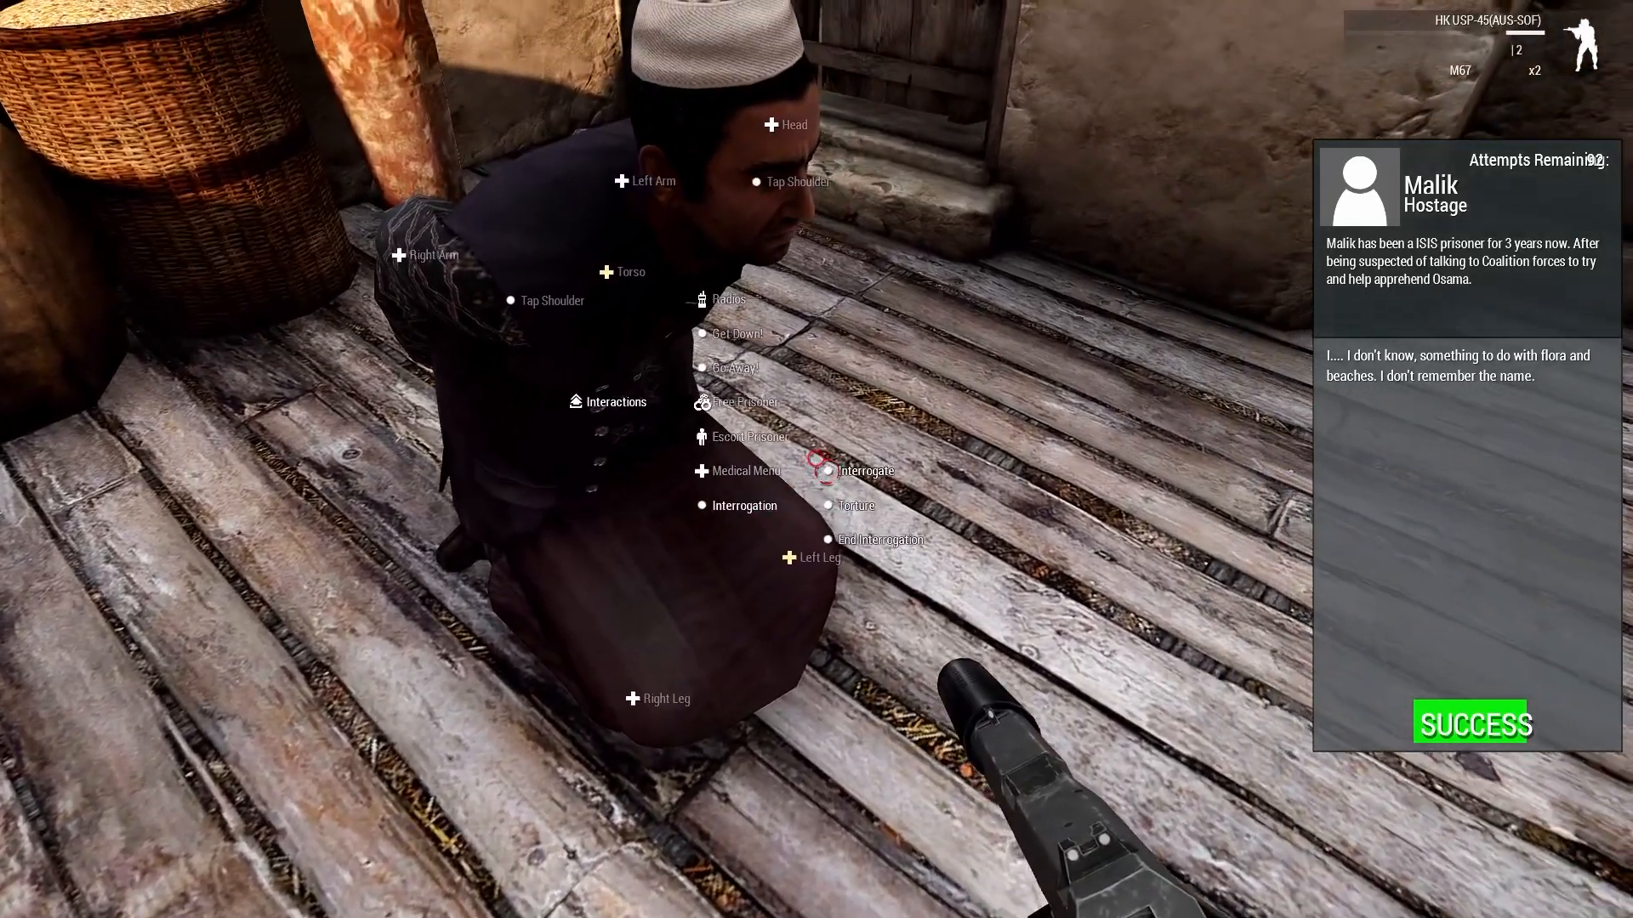
{"action": "left_click", "coordinate": [818, 459]}
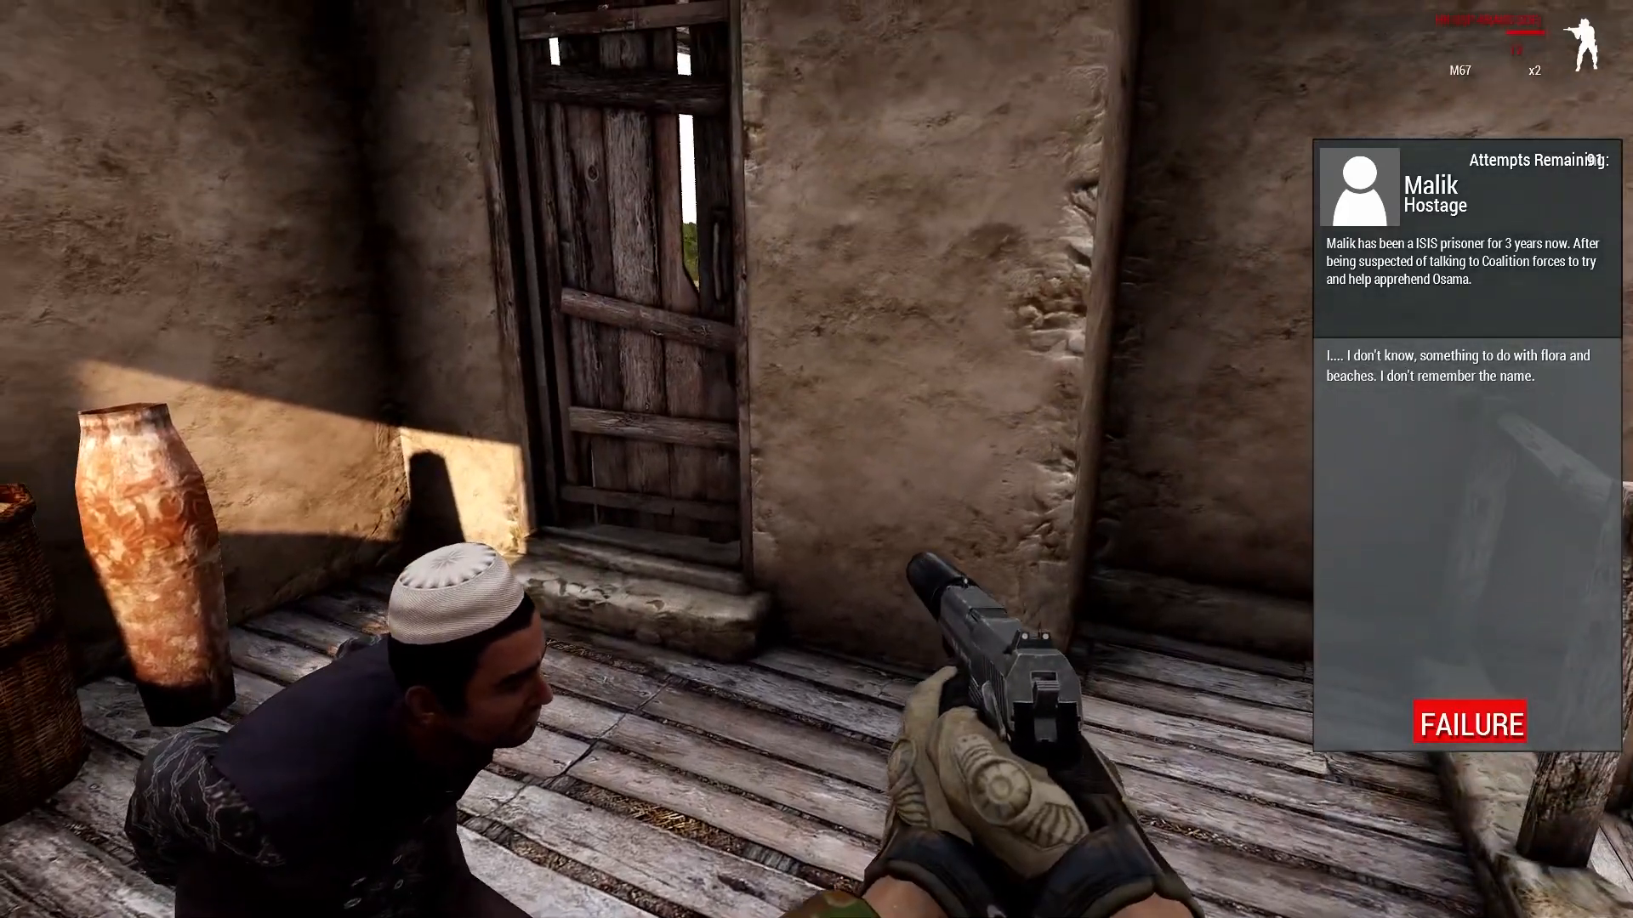
Shoot the hostage, then check his pulse through the interaction menu.
{"action": "left_click", "coordinate": [816, 459]}
{"action": "key", "text": "super"}
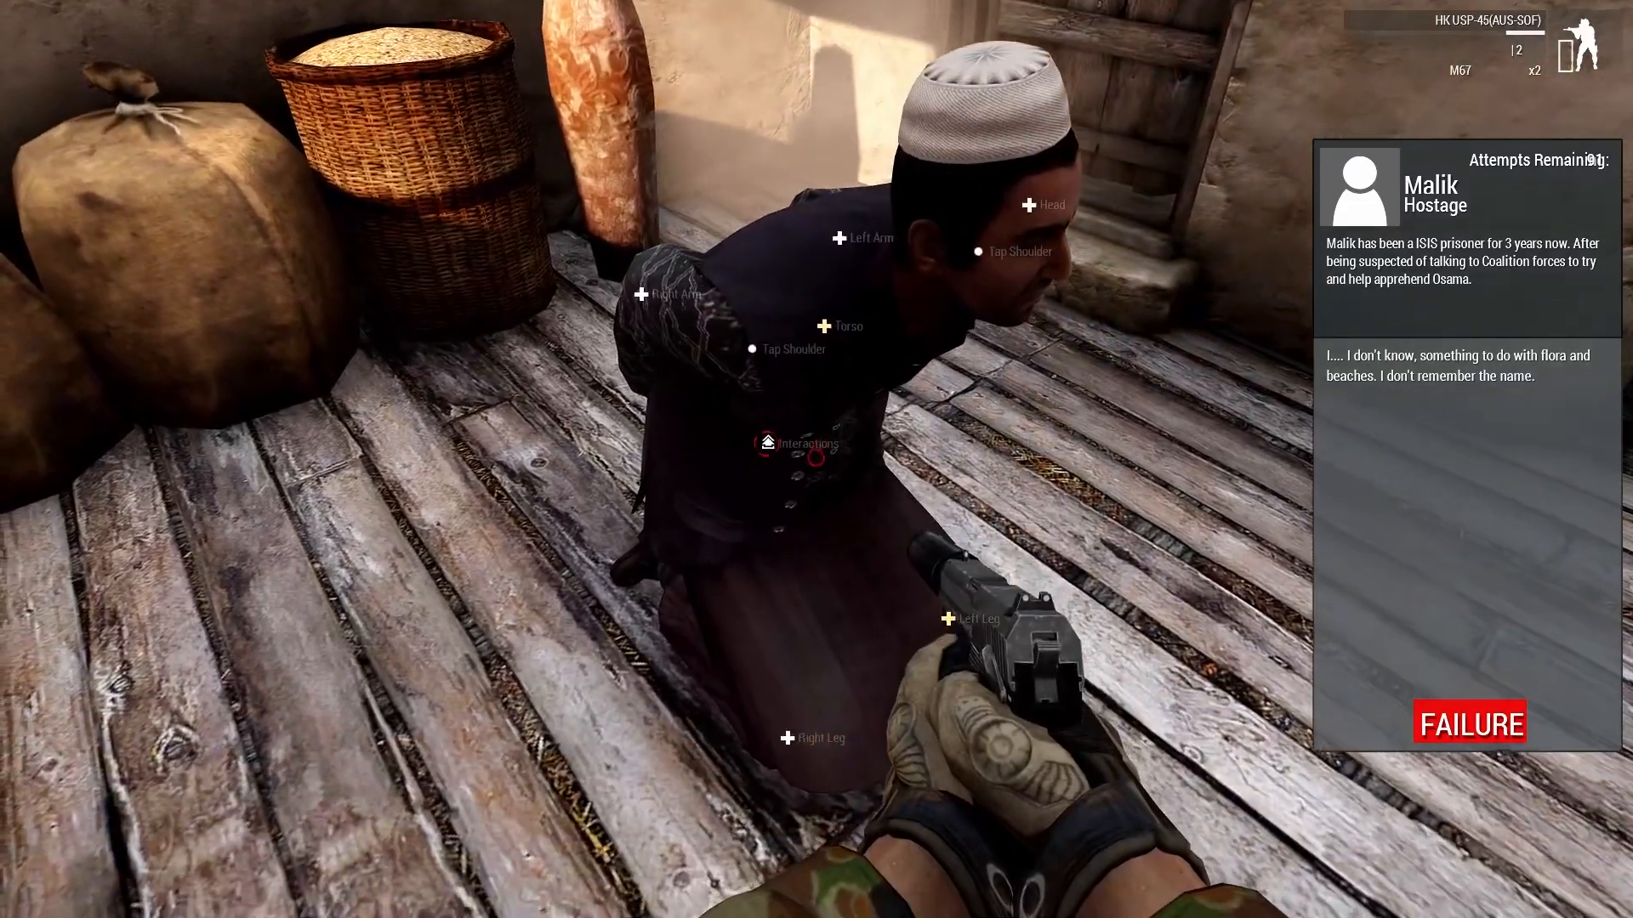
{"action": "mouse_move", "coordinate": [816, 459]}
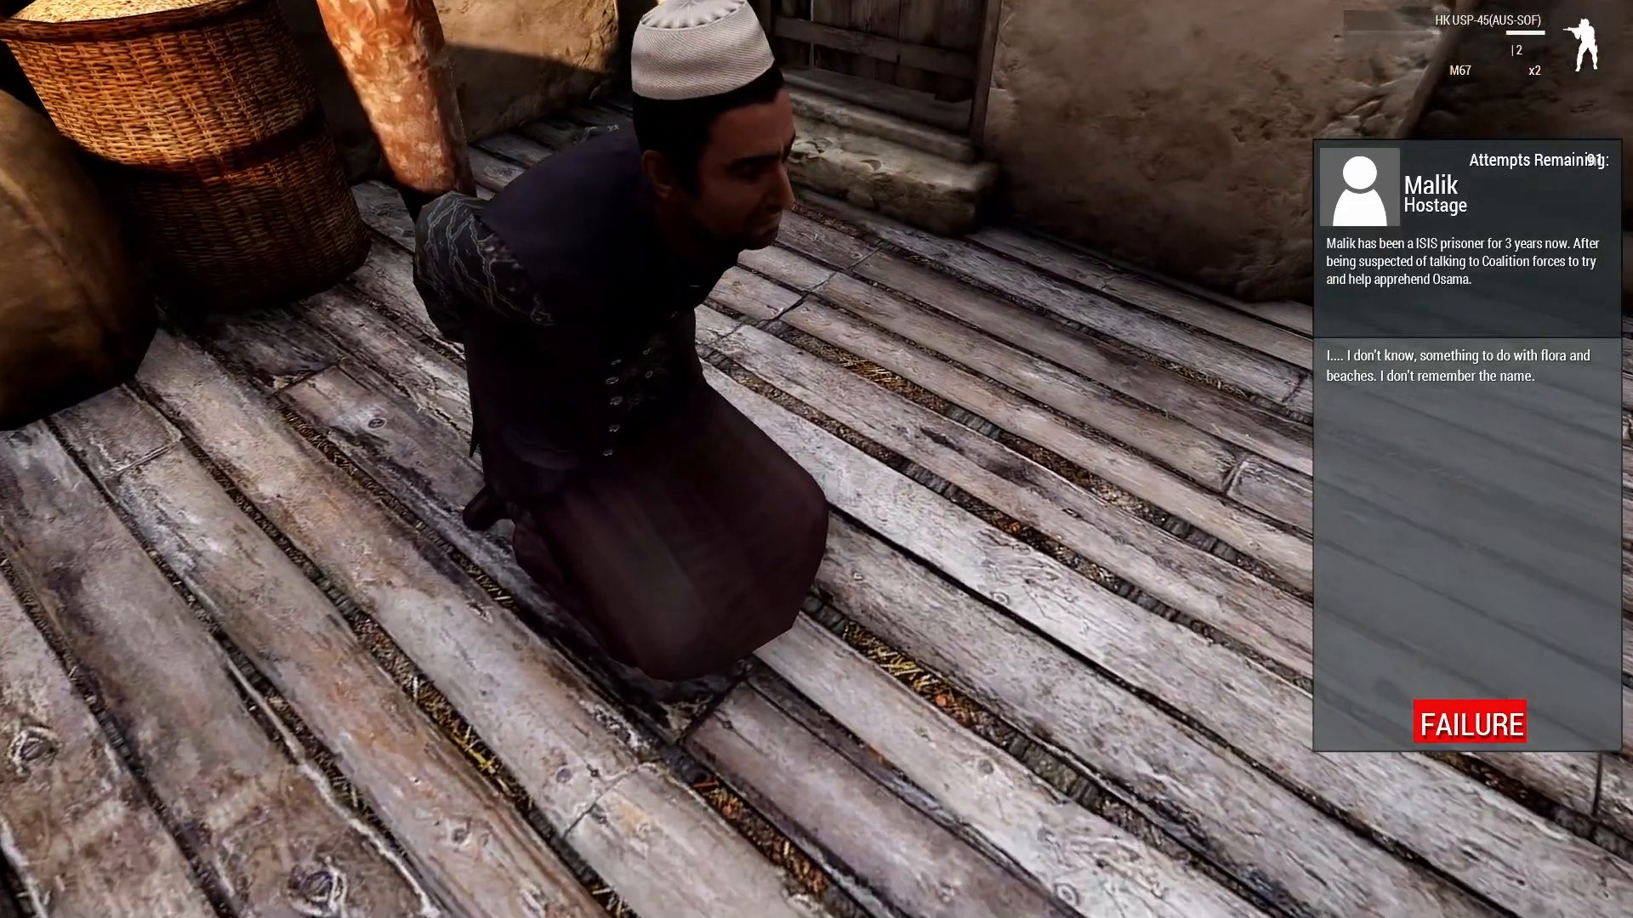
{"action": "key", "text": "super"}
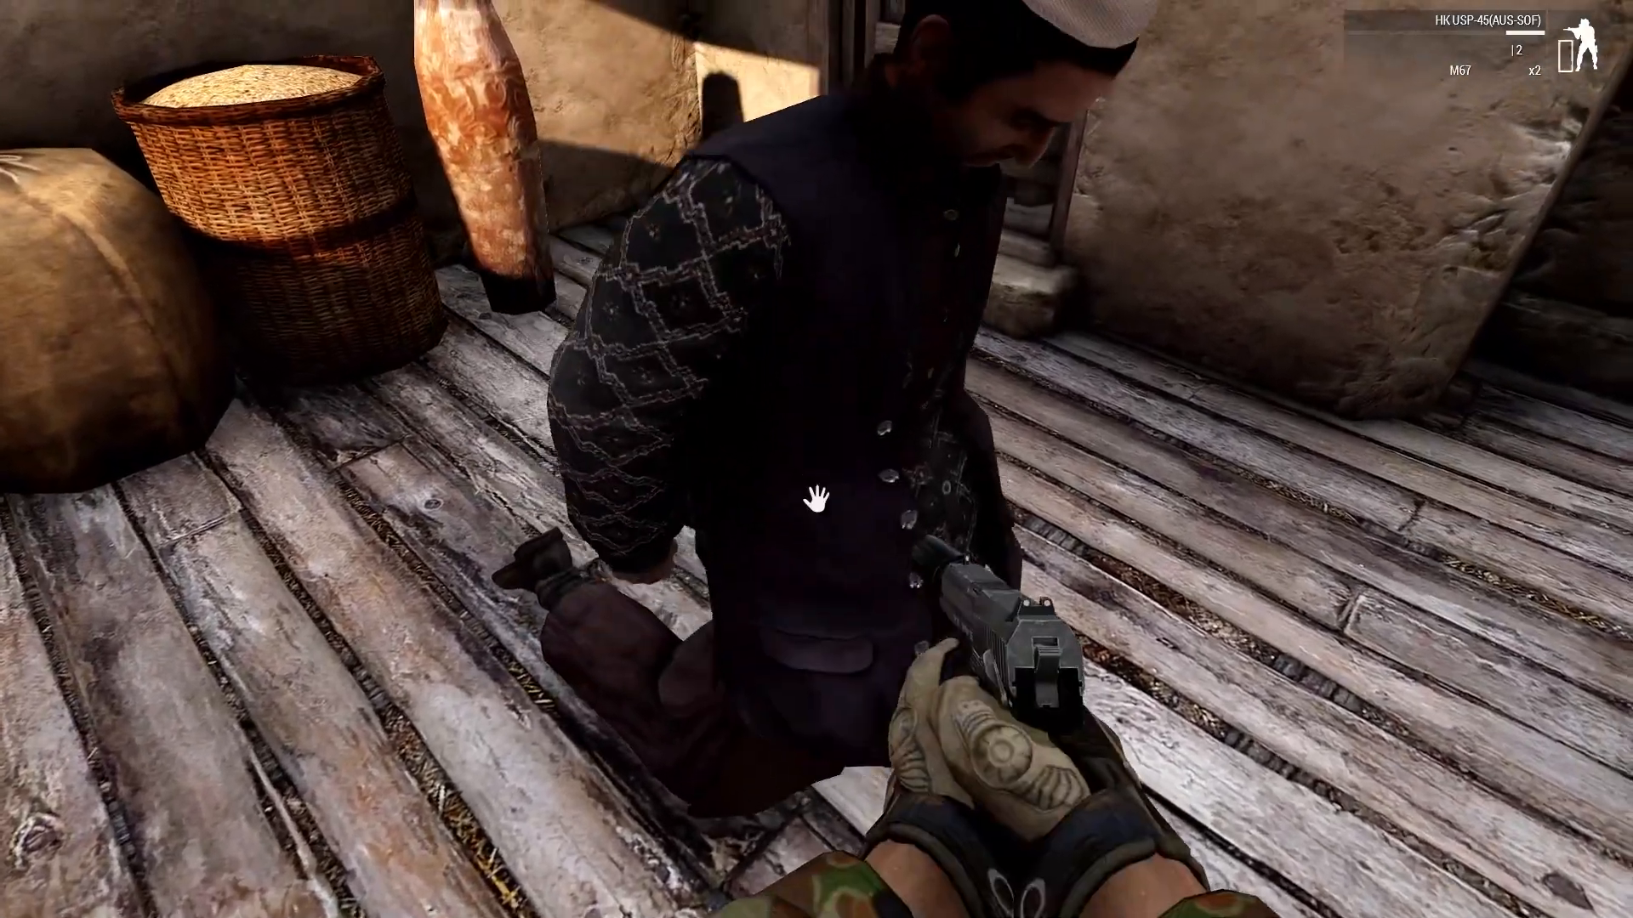
{"action": "key", "text": "super"}
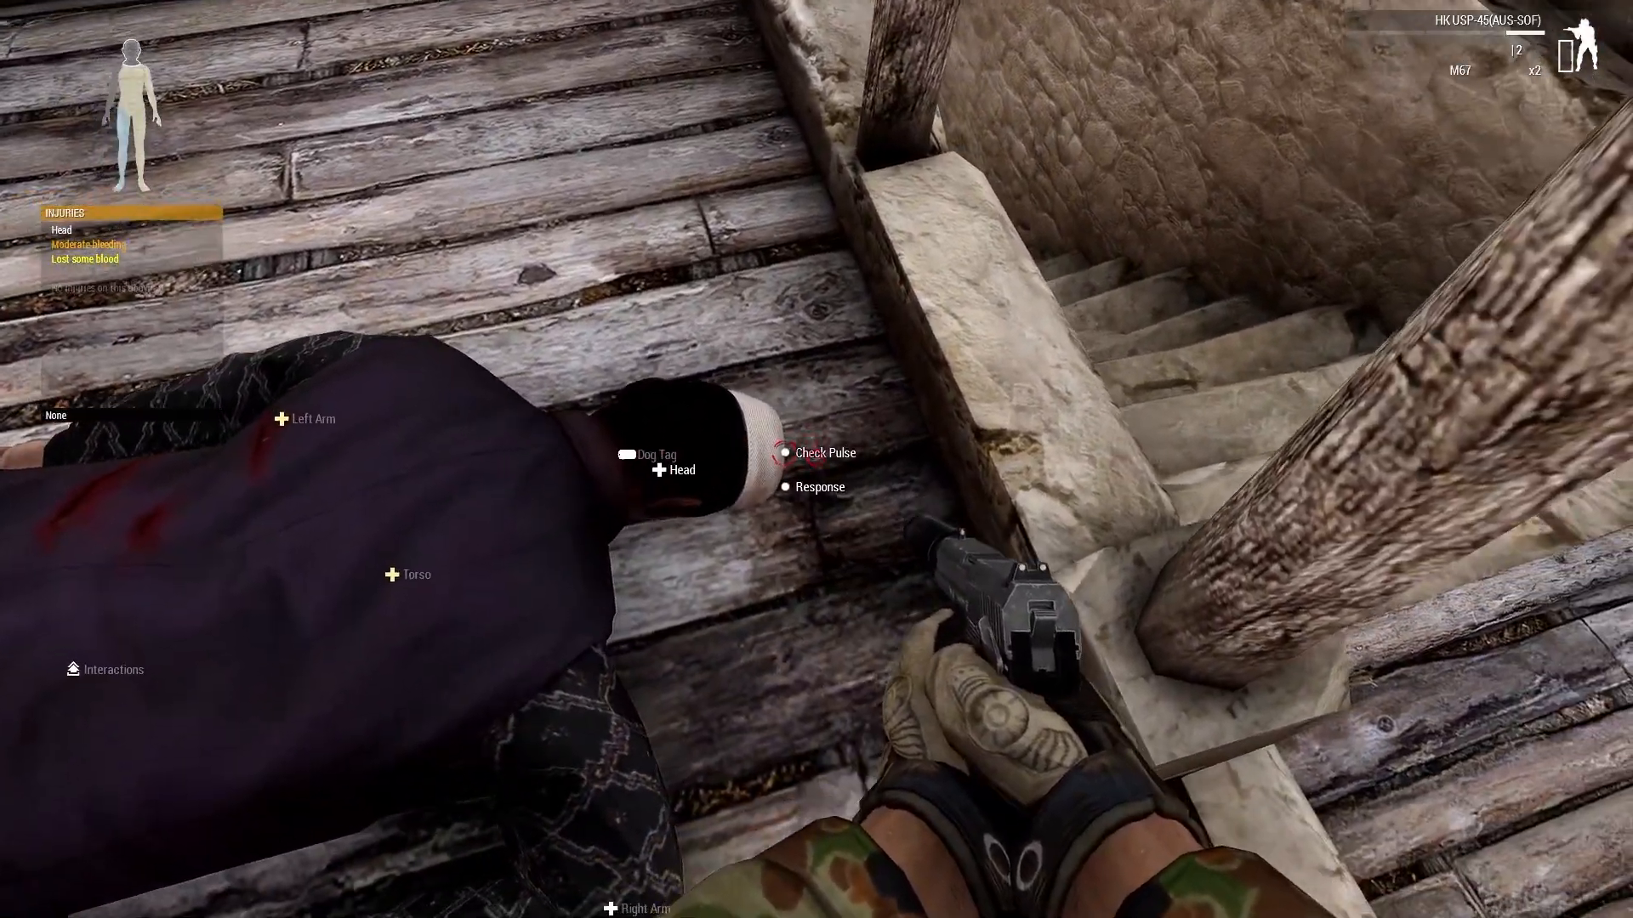
{"action": "left_click", "coordinate": [816, 459]}
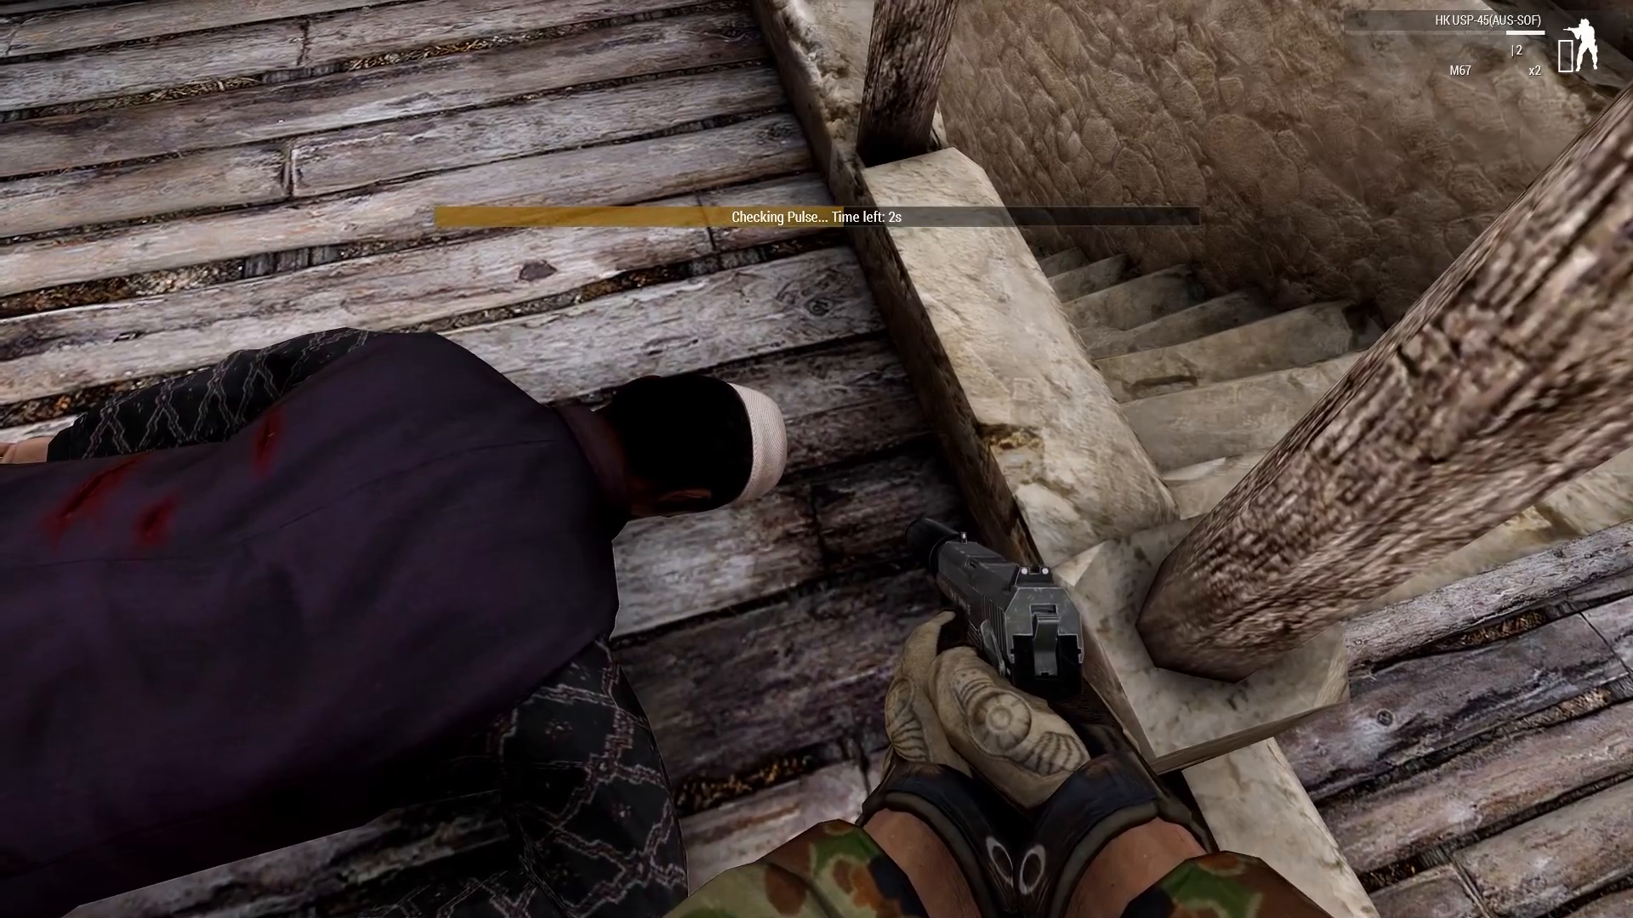
{"action": "key", "text": "super"}
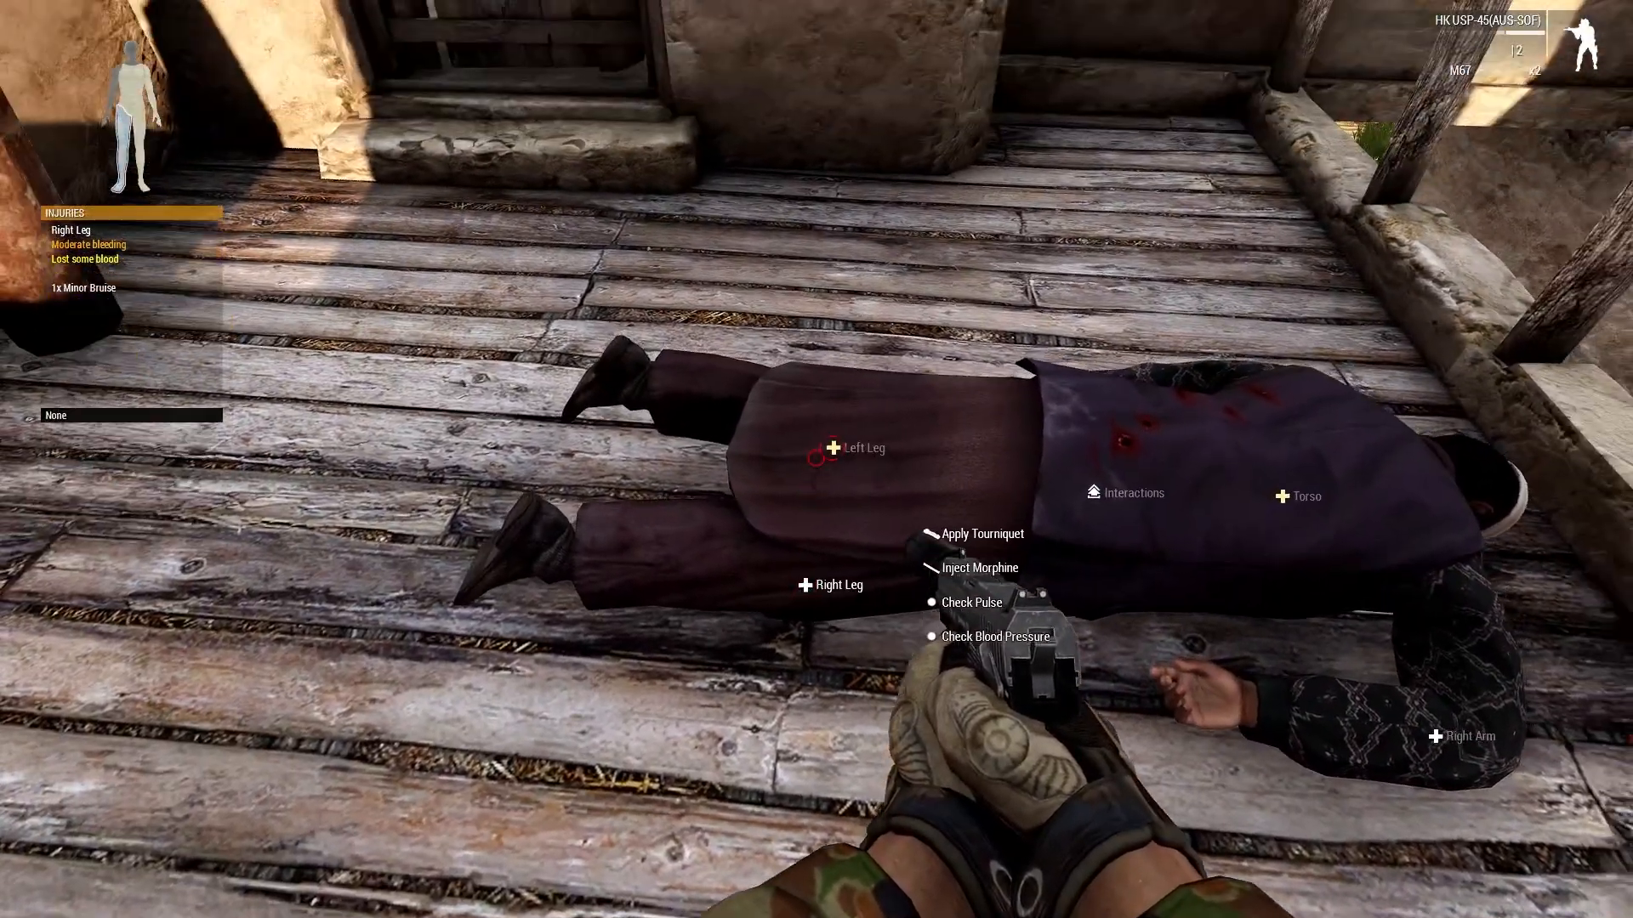
{"action": "mouse_move", "coordinate": [818, 458]}
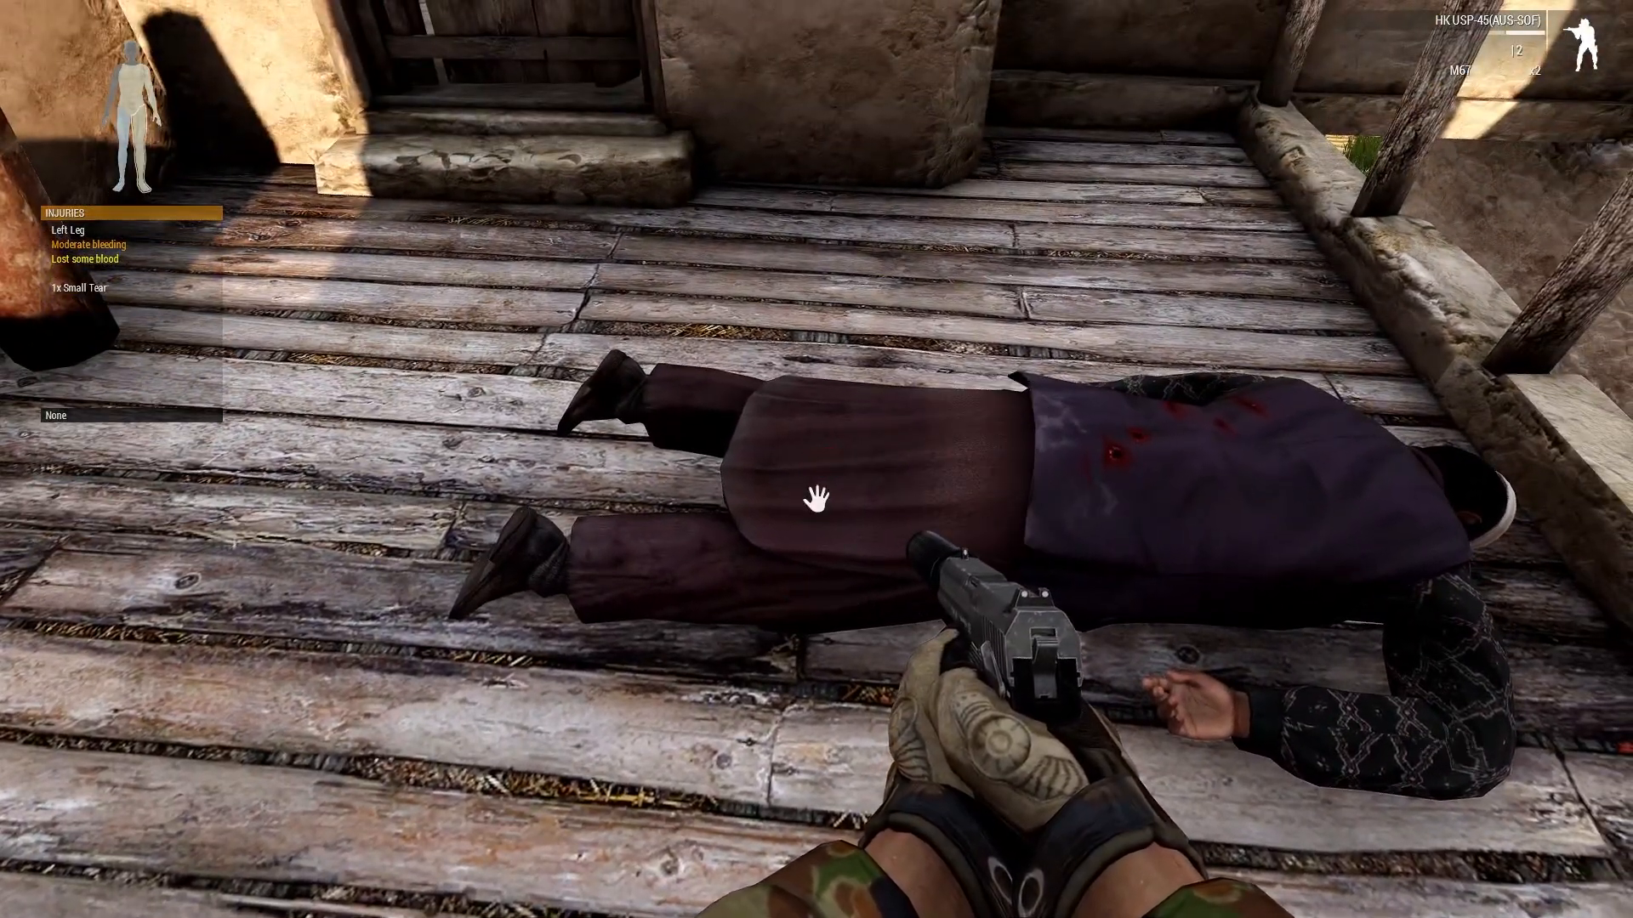
Return to the editor and close the trigger's attributes without changes.
{"action": "key", "text": "w"}
{"action": "key", "text": "w"}
{"action": "key", "text": "w"}
{"action": "key", "text": "1"}
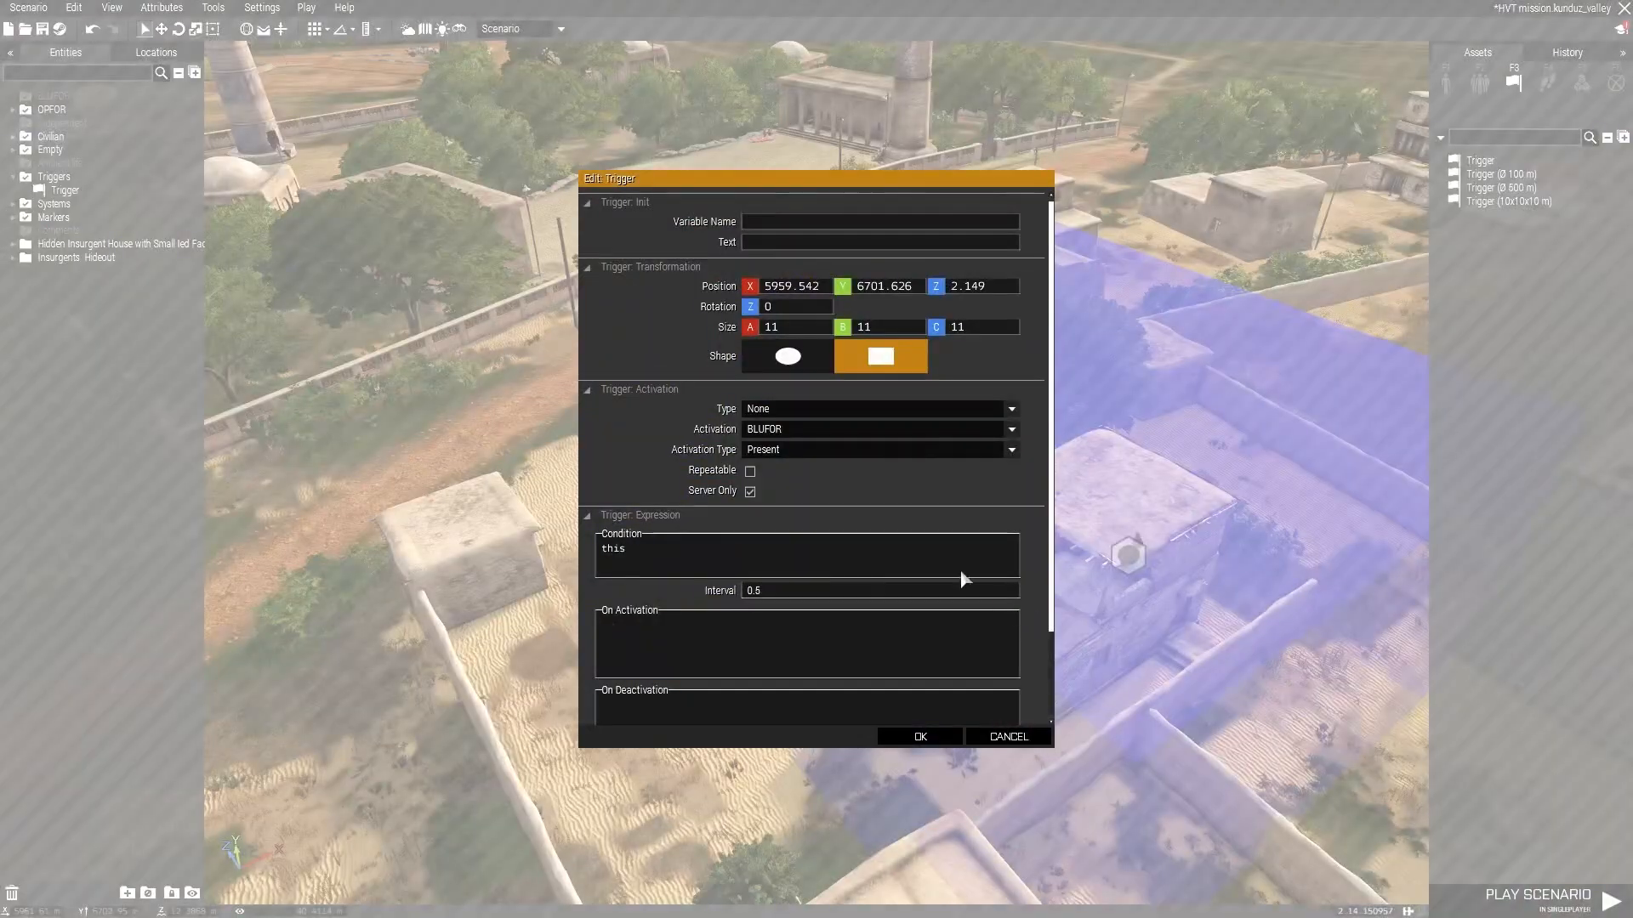
{"action": "left_click", "coordinate": [910, 738]}
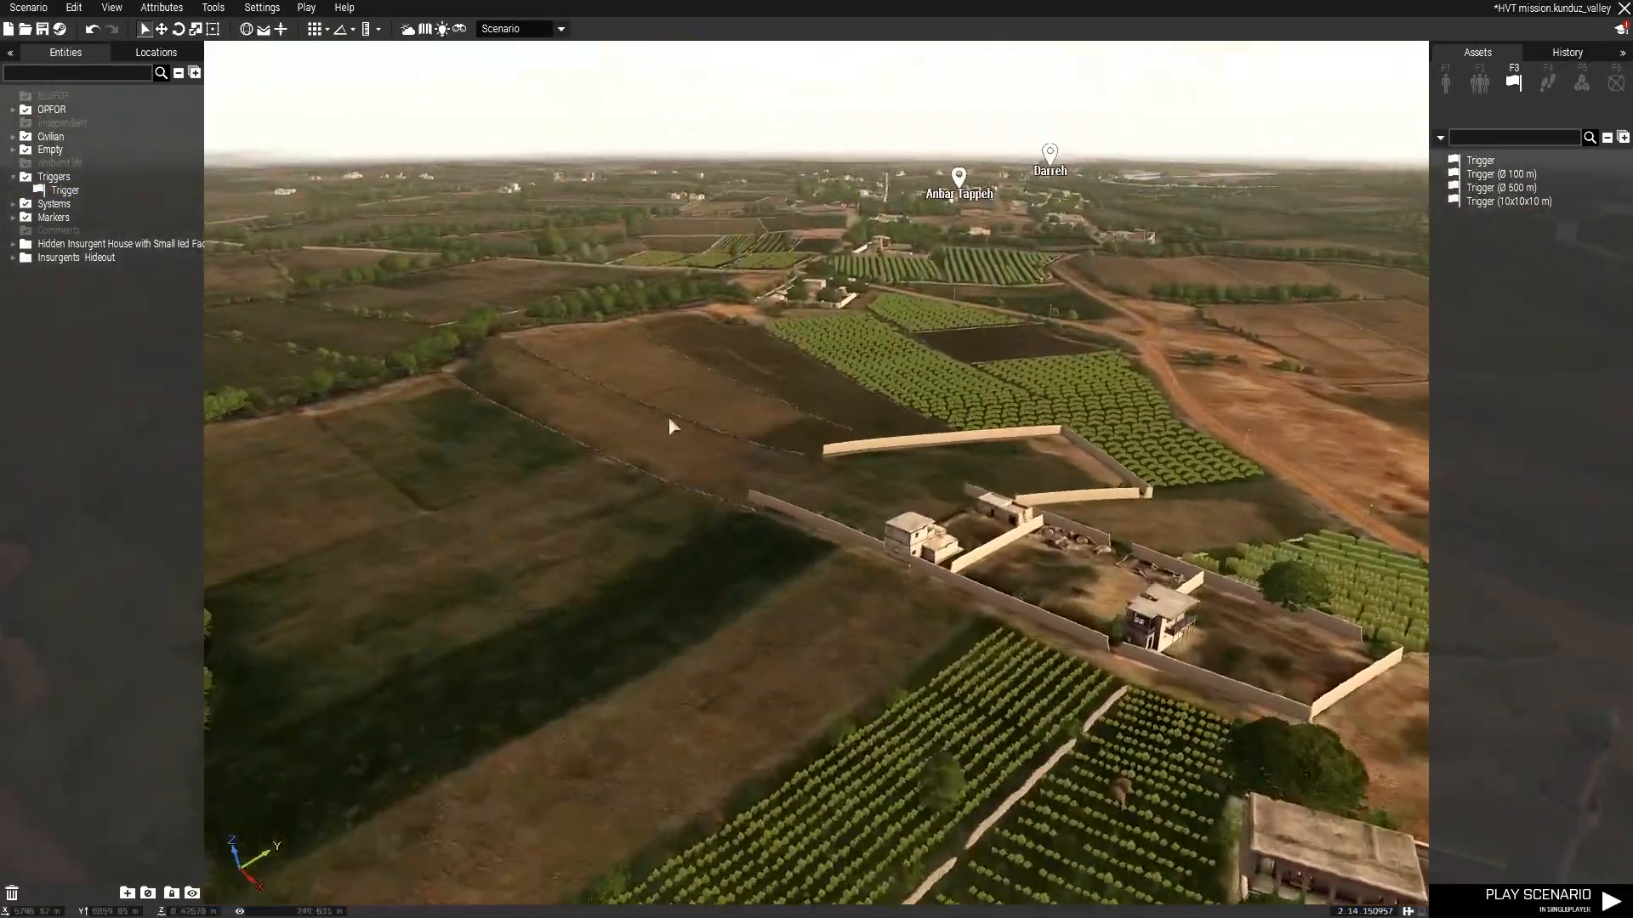
Configure the second convoy module with Normal convoy speed mode and Aware behaviour.
{"action": "key", "text": "w"}
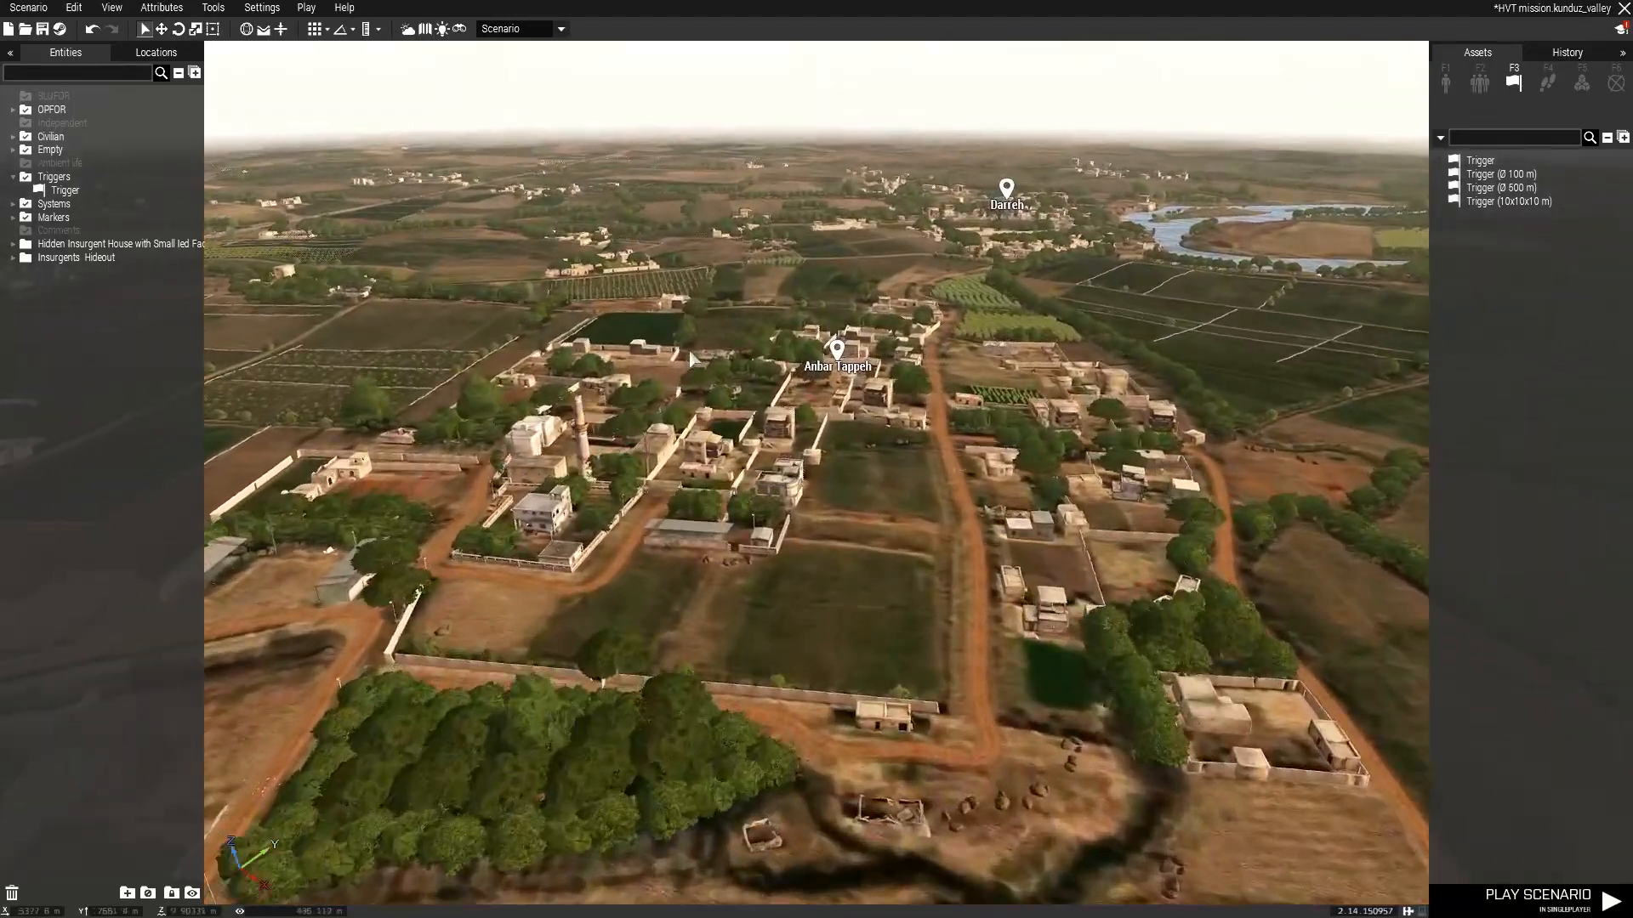
{"action": "right_click_drag", "start_coordinate": [727, 338], "coordinate": [1005, 343]}
{"action": "key", "text": "w"}
{"action": "right_click_drag", "start_coordinate": [1034, 329], "coordinate": [1003, 334]}
{"action": "key", "text": "w"}
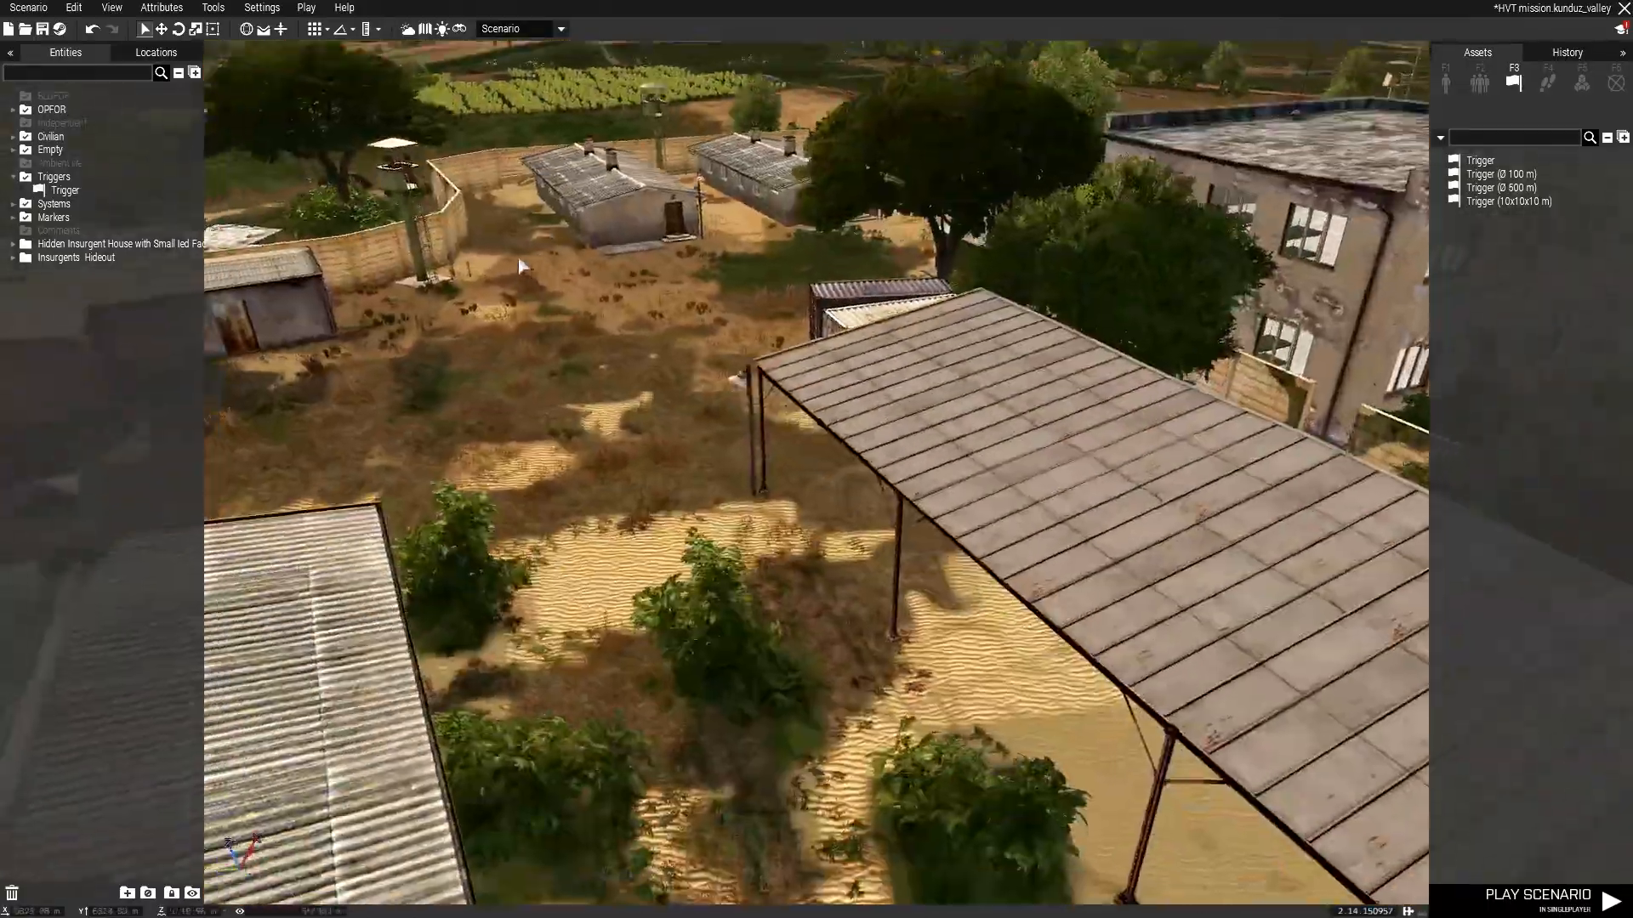
{"action": "key", "text": "w"}
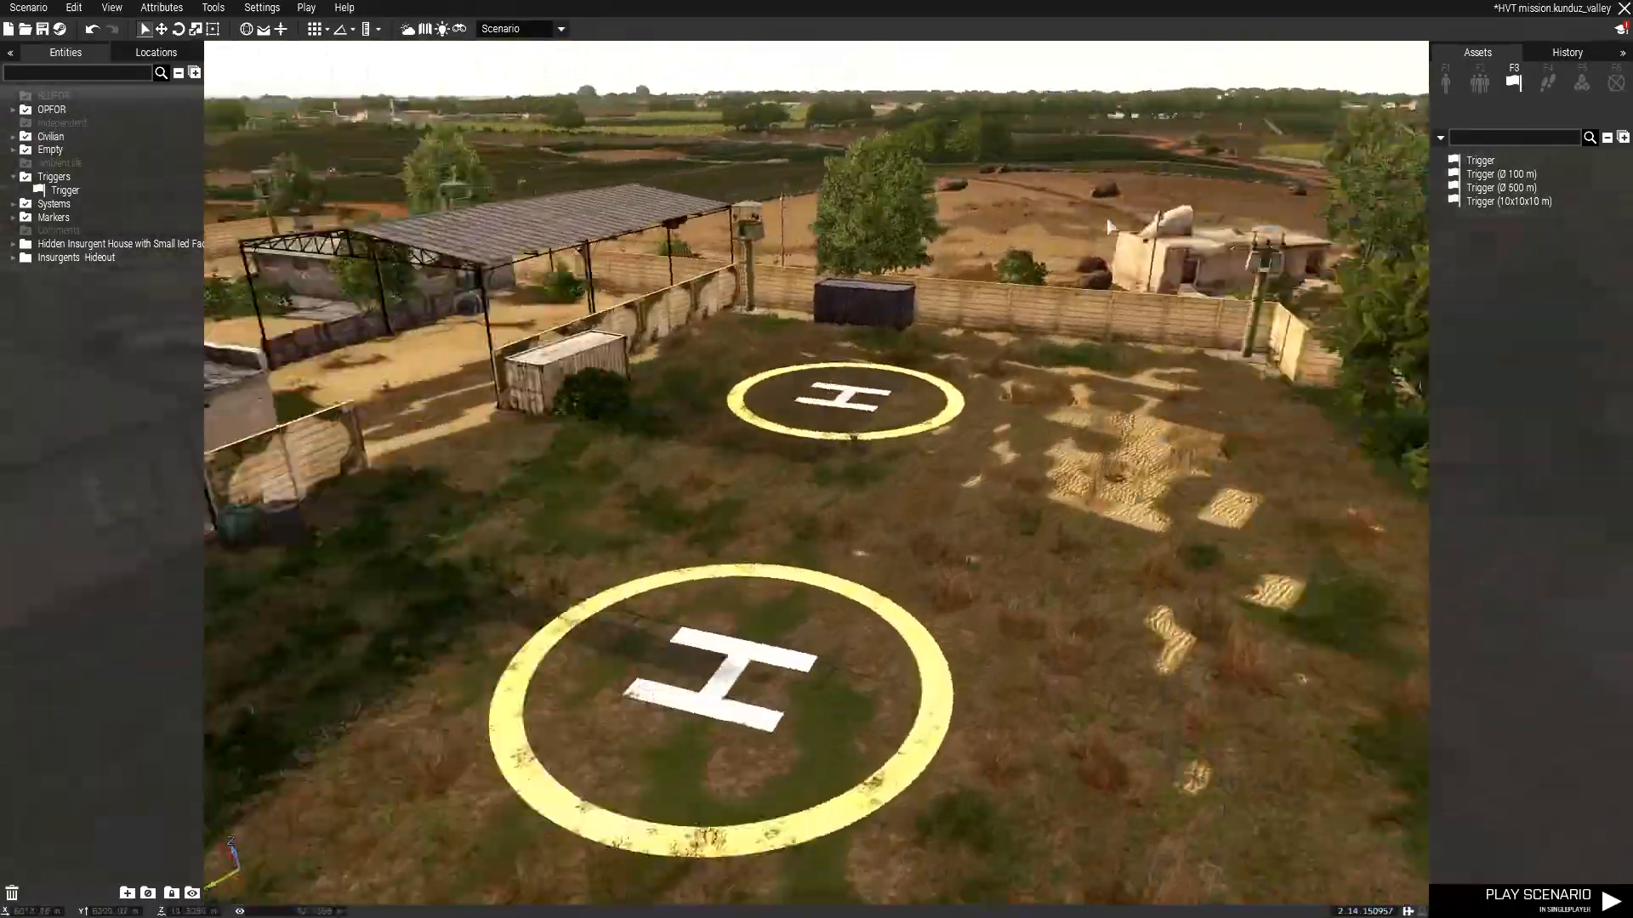
{"action": "right_click_drag", "start_coordinate": [1108, 225], "coordinate": [808, 320]}
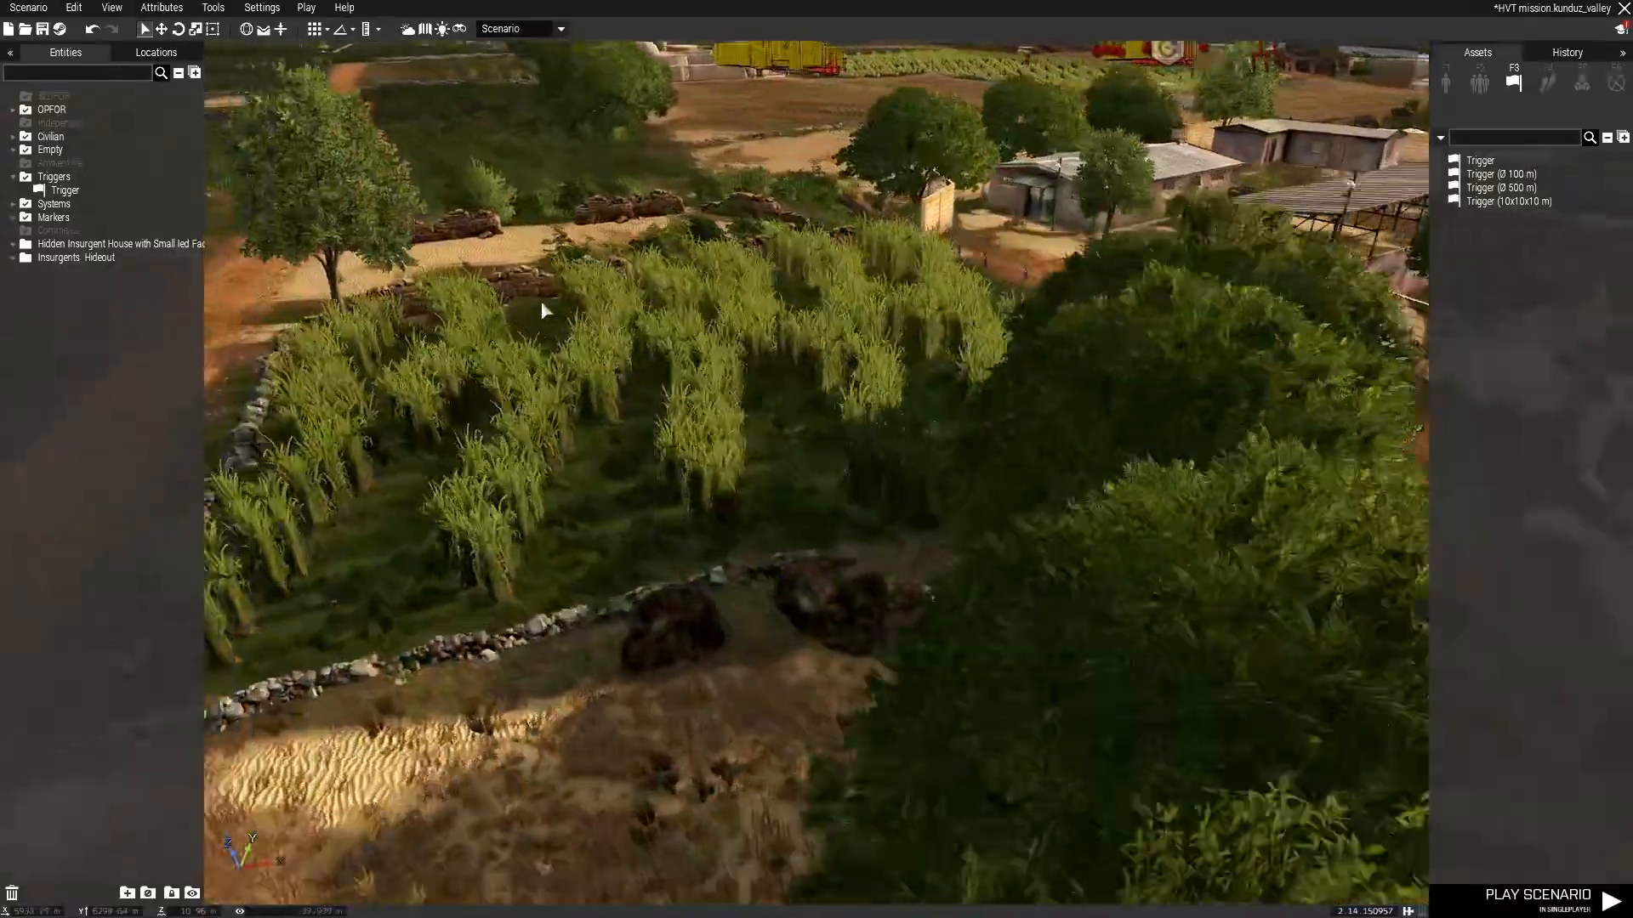
{"action": "key", "text": "w"}
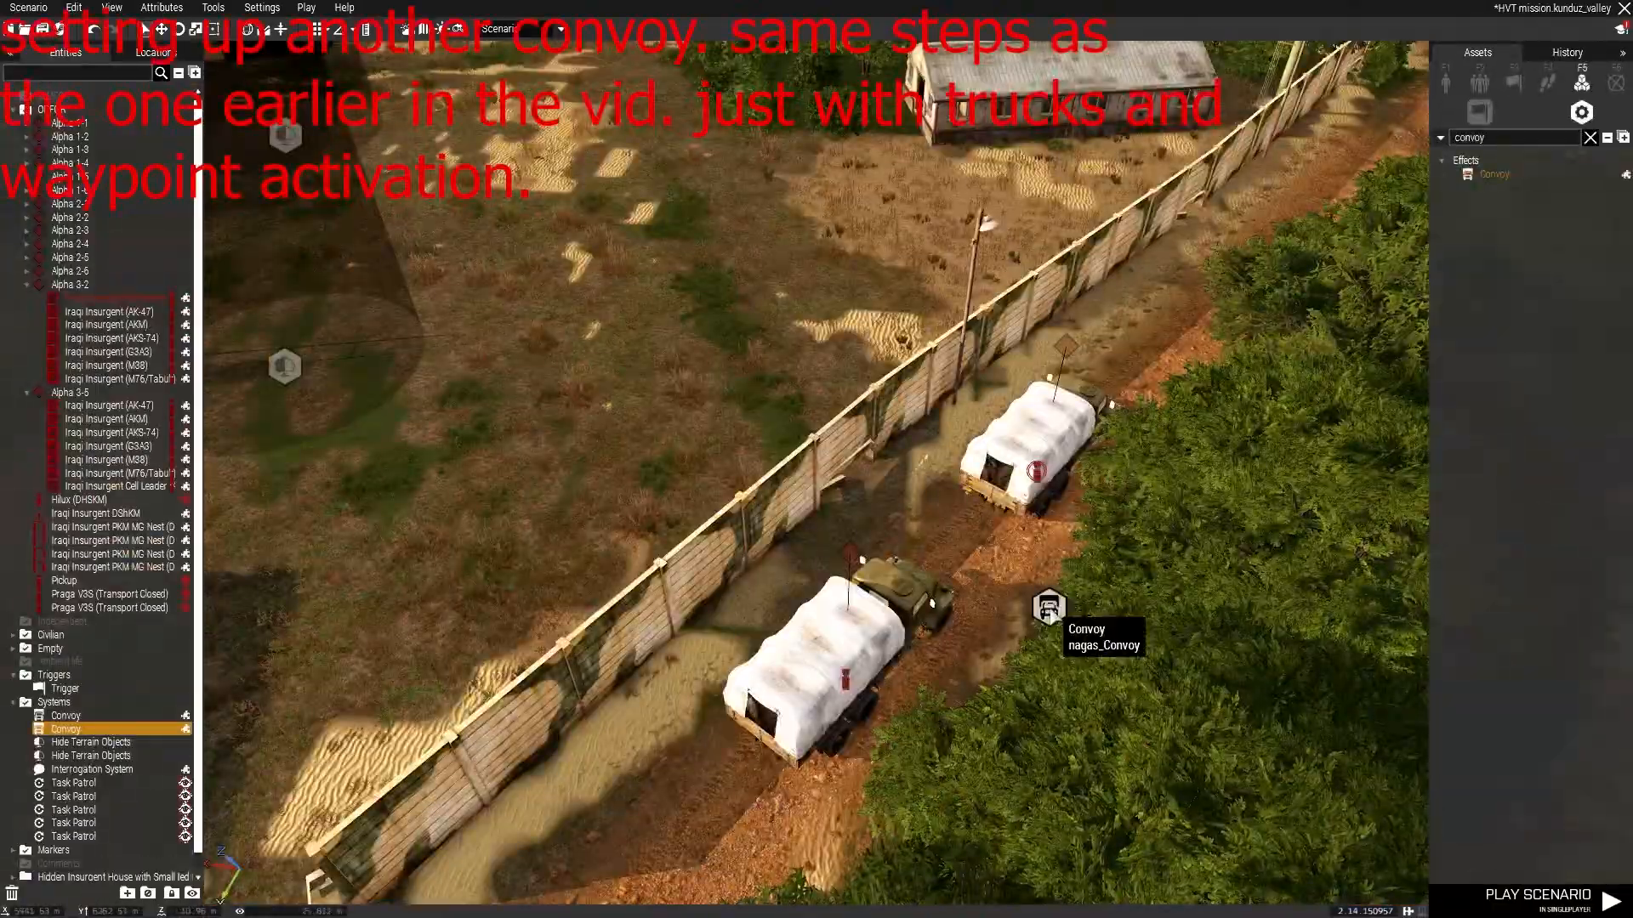
{"action": "double_click", "coordinate": [1049, 609]}
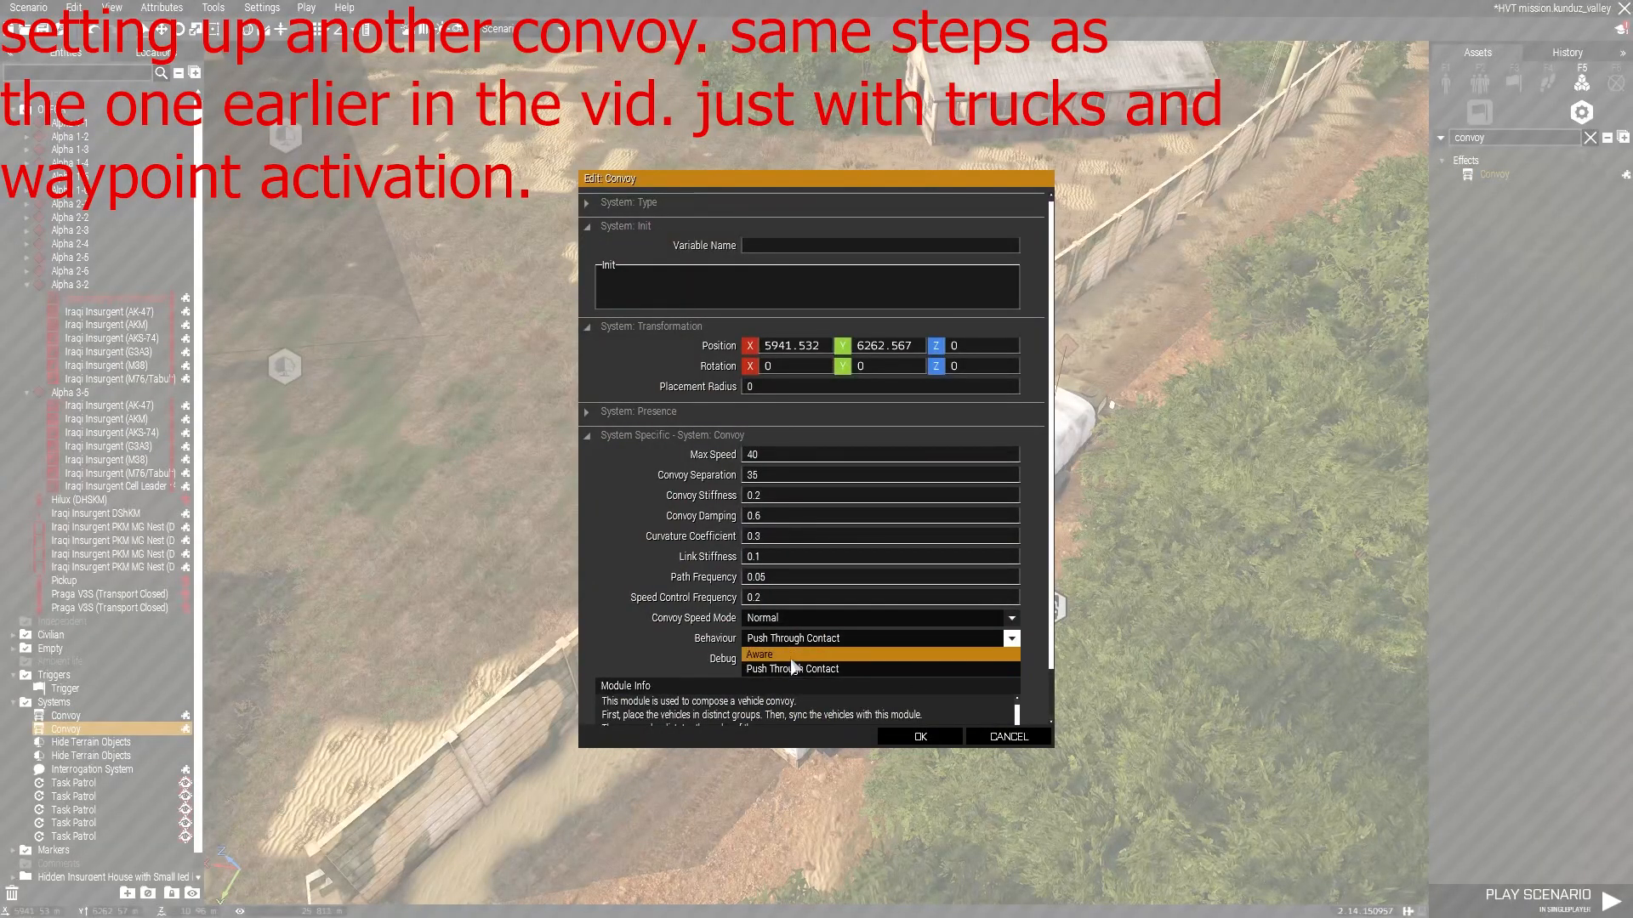
{"action": "left_click", "coordinate": [769, 618]}
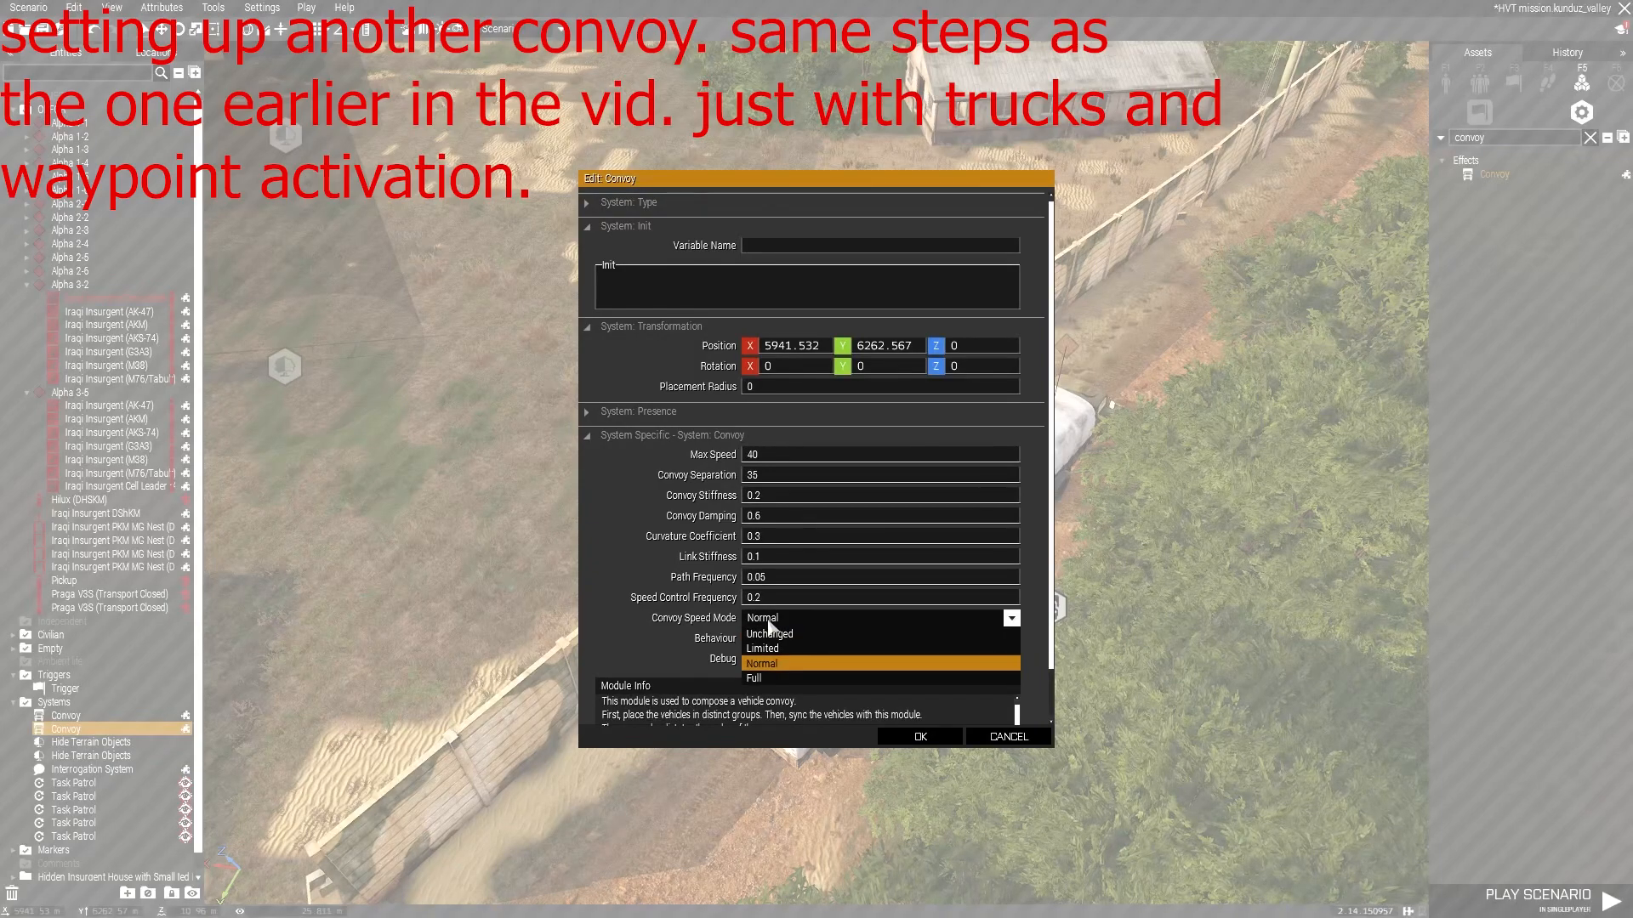
{"action": "left_click", "coordinate": [769, 622]}
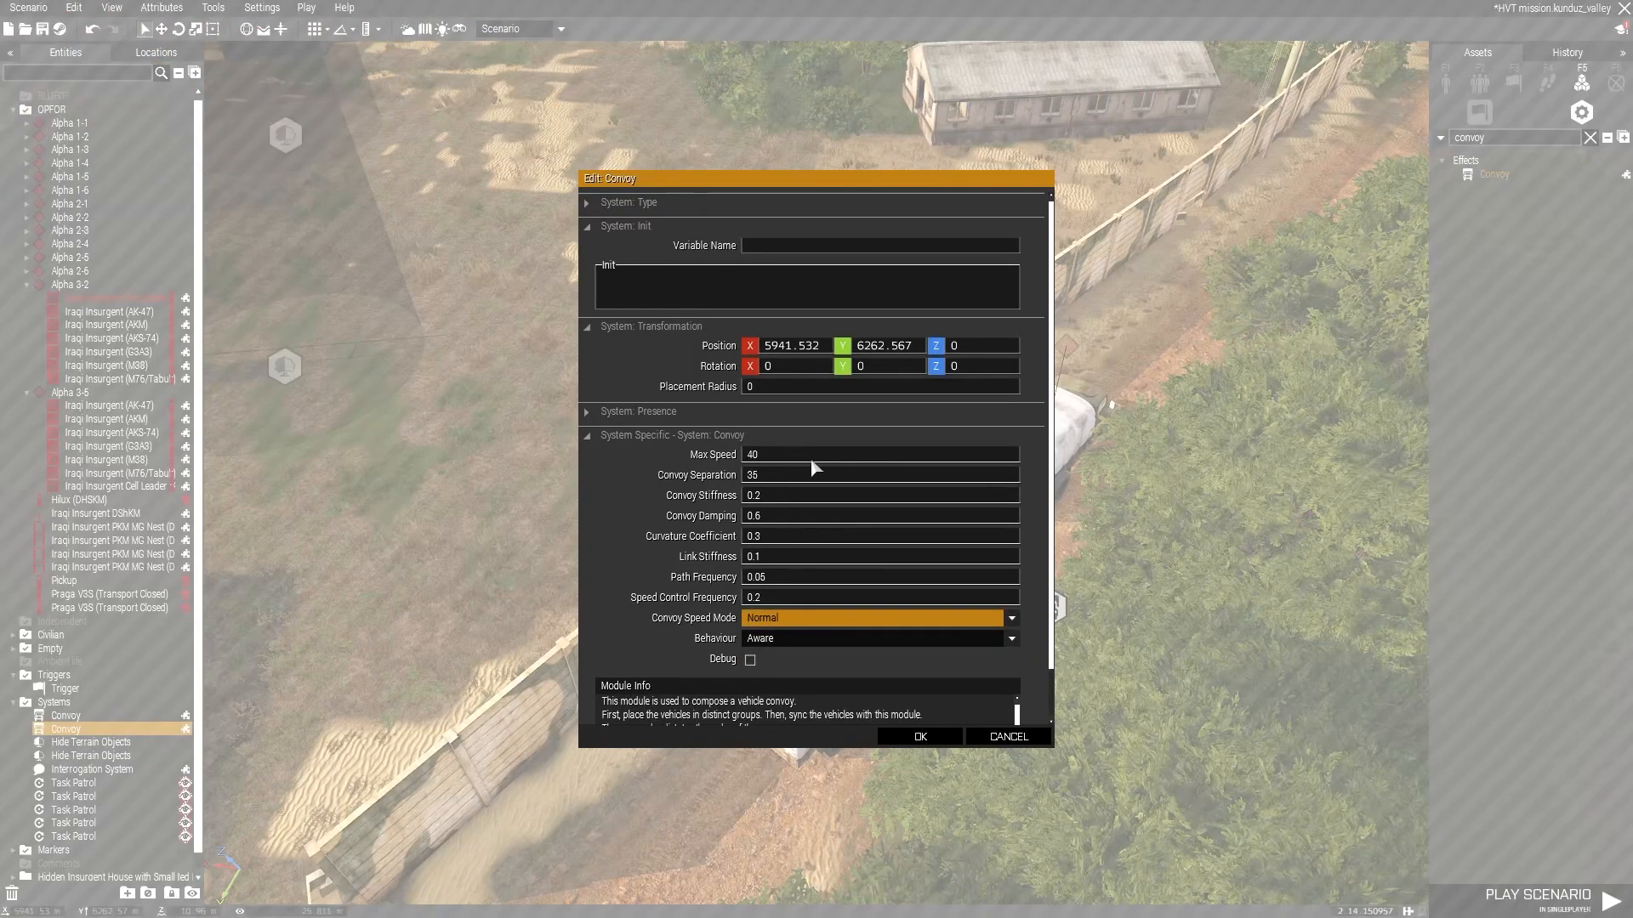
{"action": "left_click", "coordinate": [941, 738]}
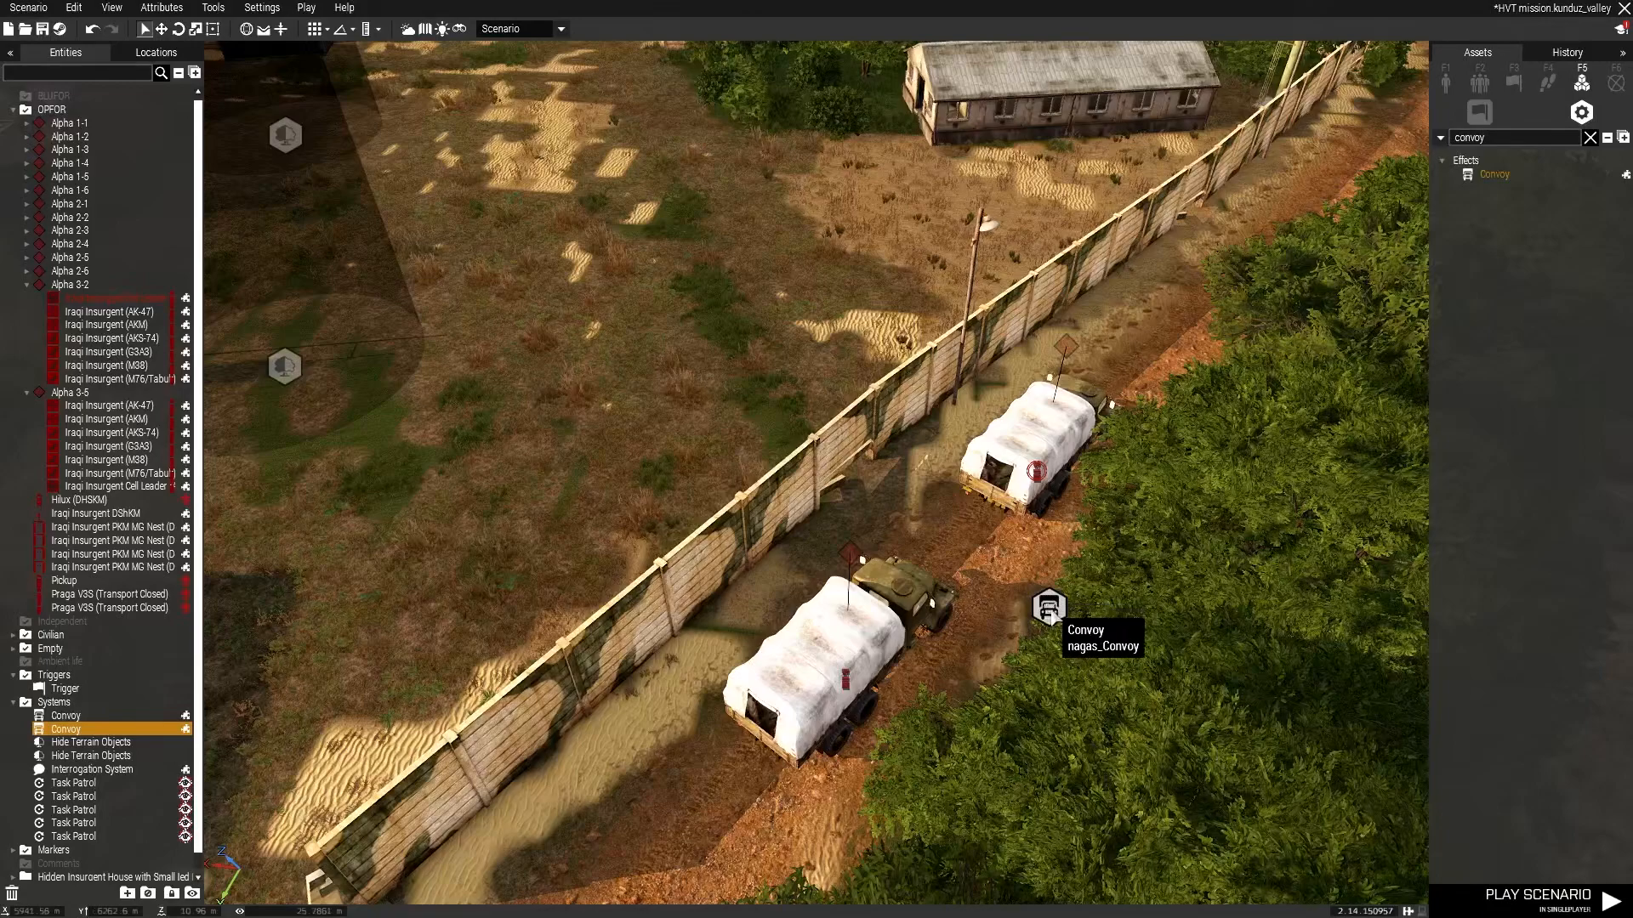
Move the lead truck further up the road along the wall.
{"action": "left_click", "coordinate": [1222, 260]}
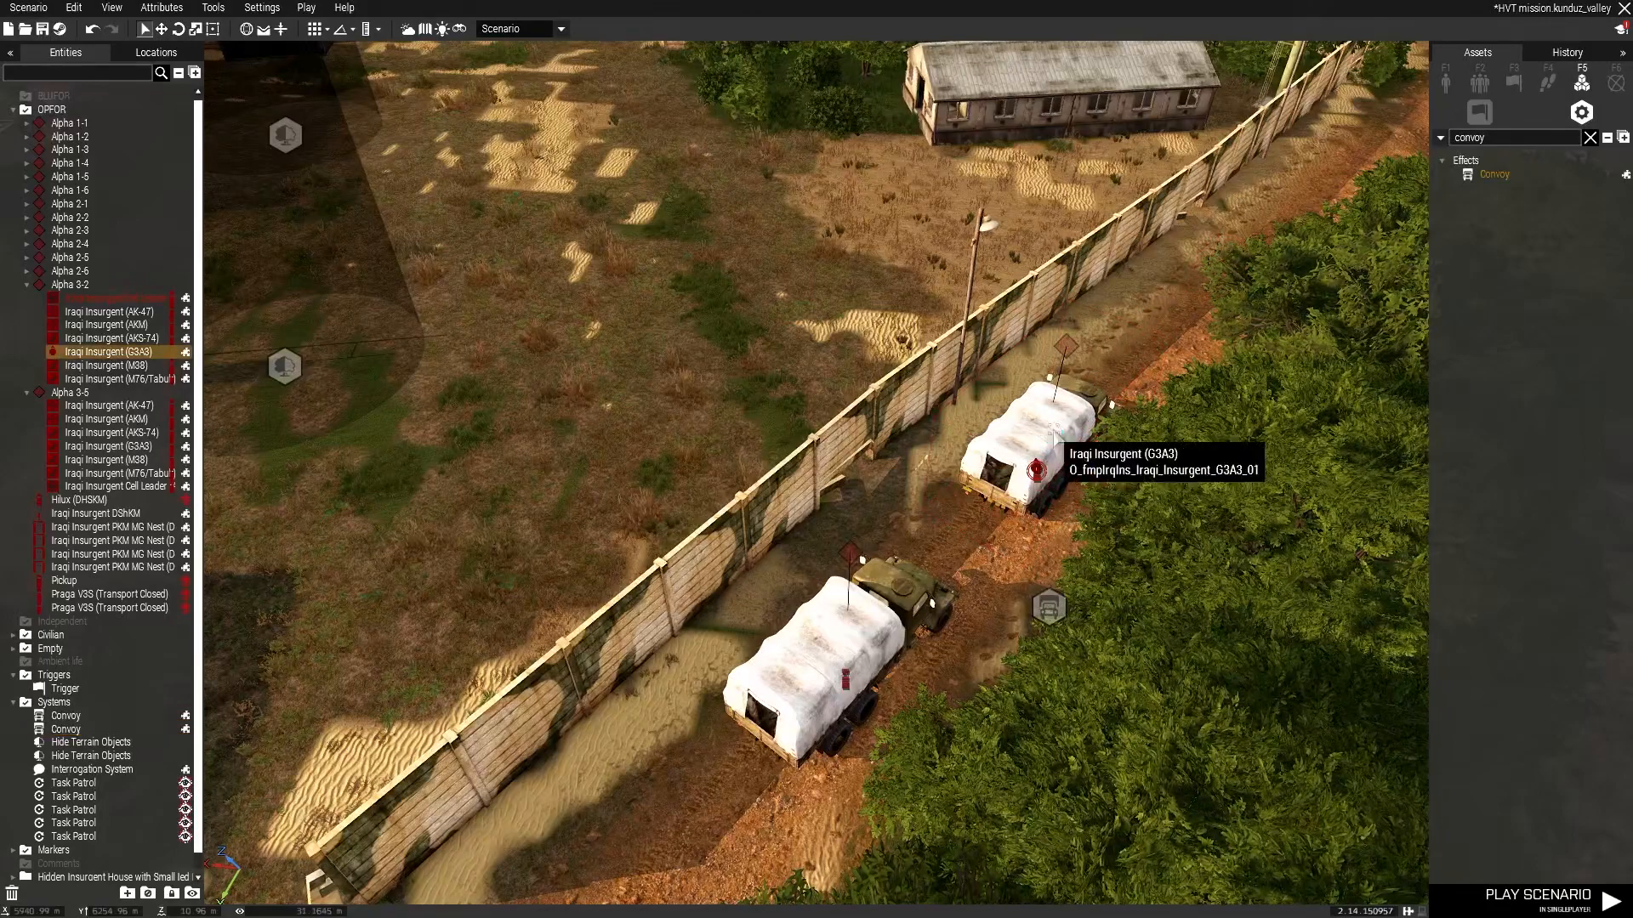
{"action": "left_click_drag", "start_coordinate": [1070, 417], "coordinate": [1244, 228]}
{"action": "left_click_drag", "start_coordinate": [1062, 466], "coordinate": [1301, 153]}
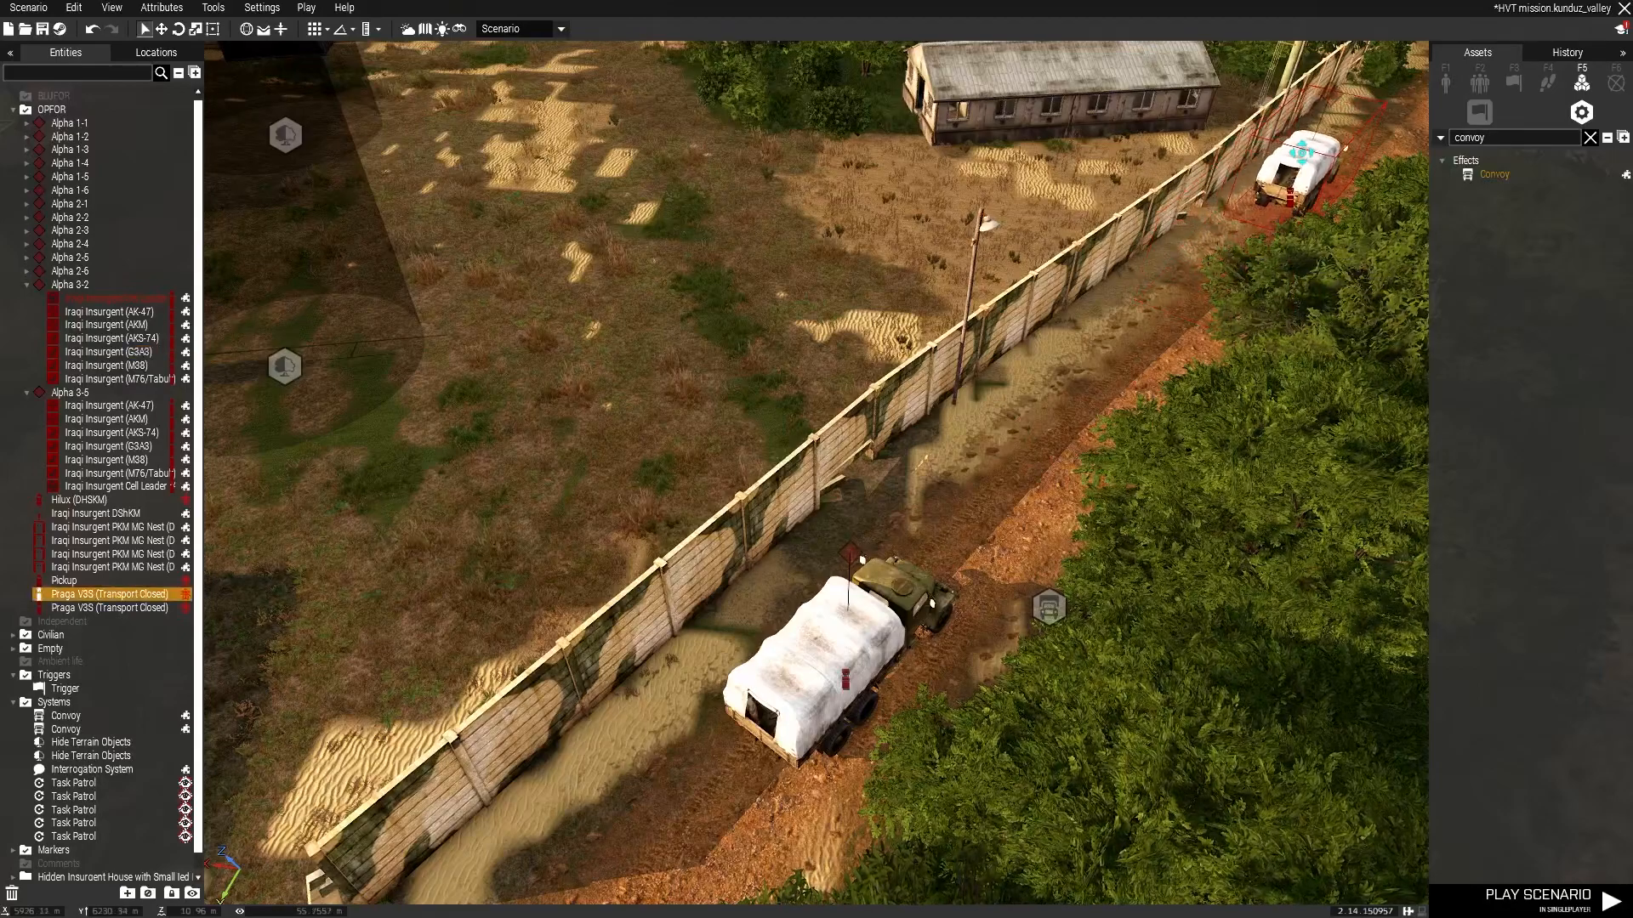
Set the convoy module's max speed to 15.
{"action": "double_click", "coordinate": [1049, 605]}
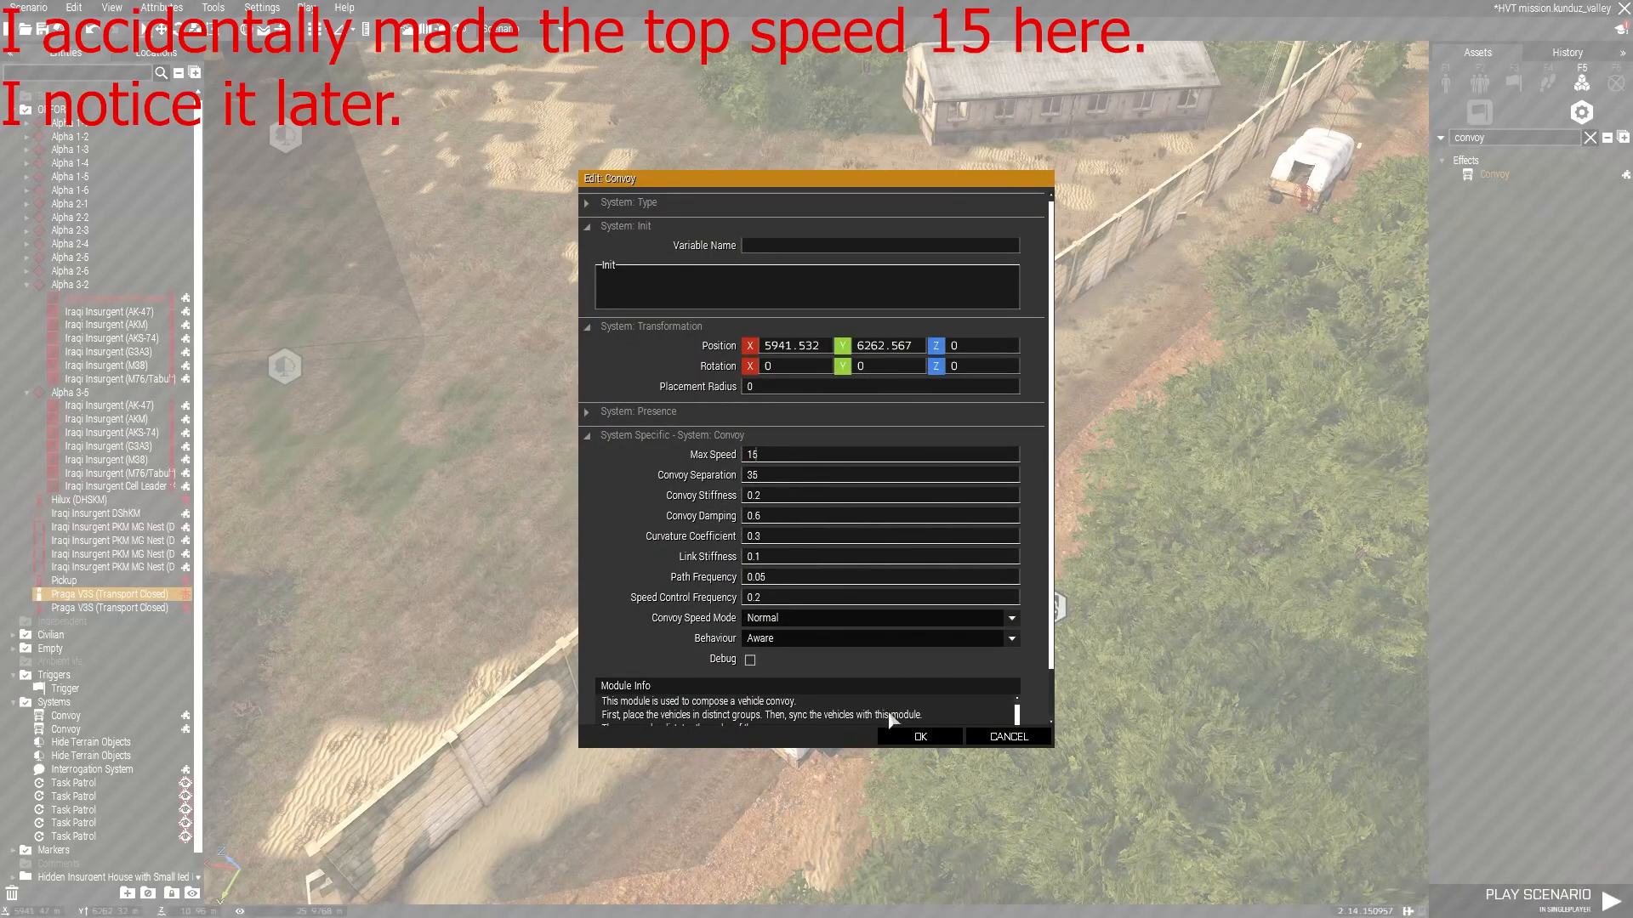
{"action": "left_click", "coordinate": [921, 737]}
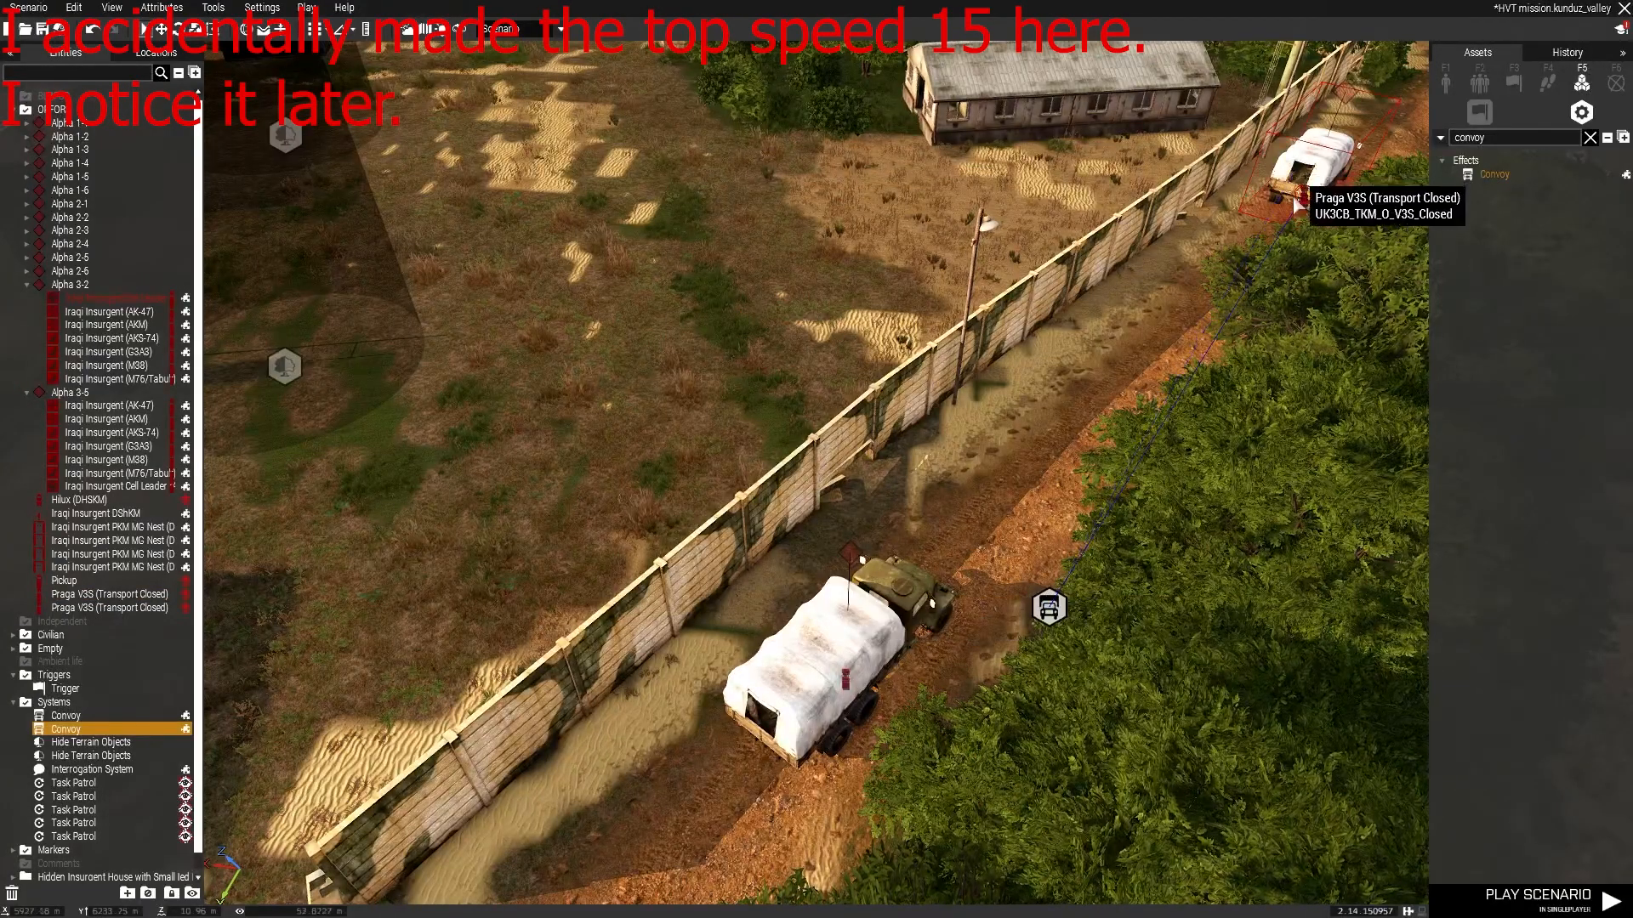
Sync the convoy module to both trucks.
{"action": "left_click", "coordinate": [981, 619]}
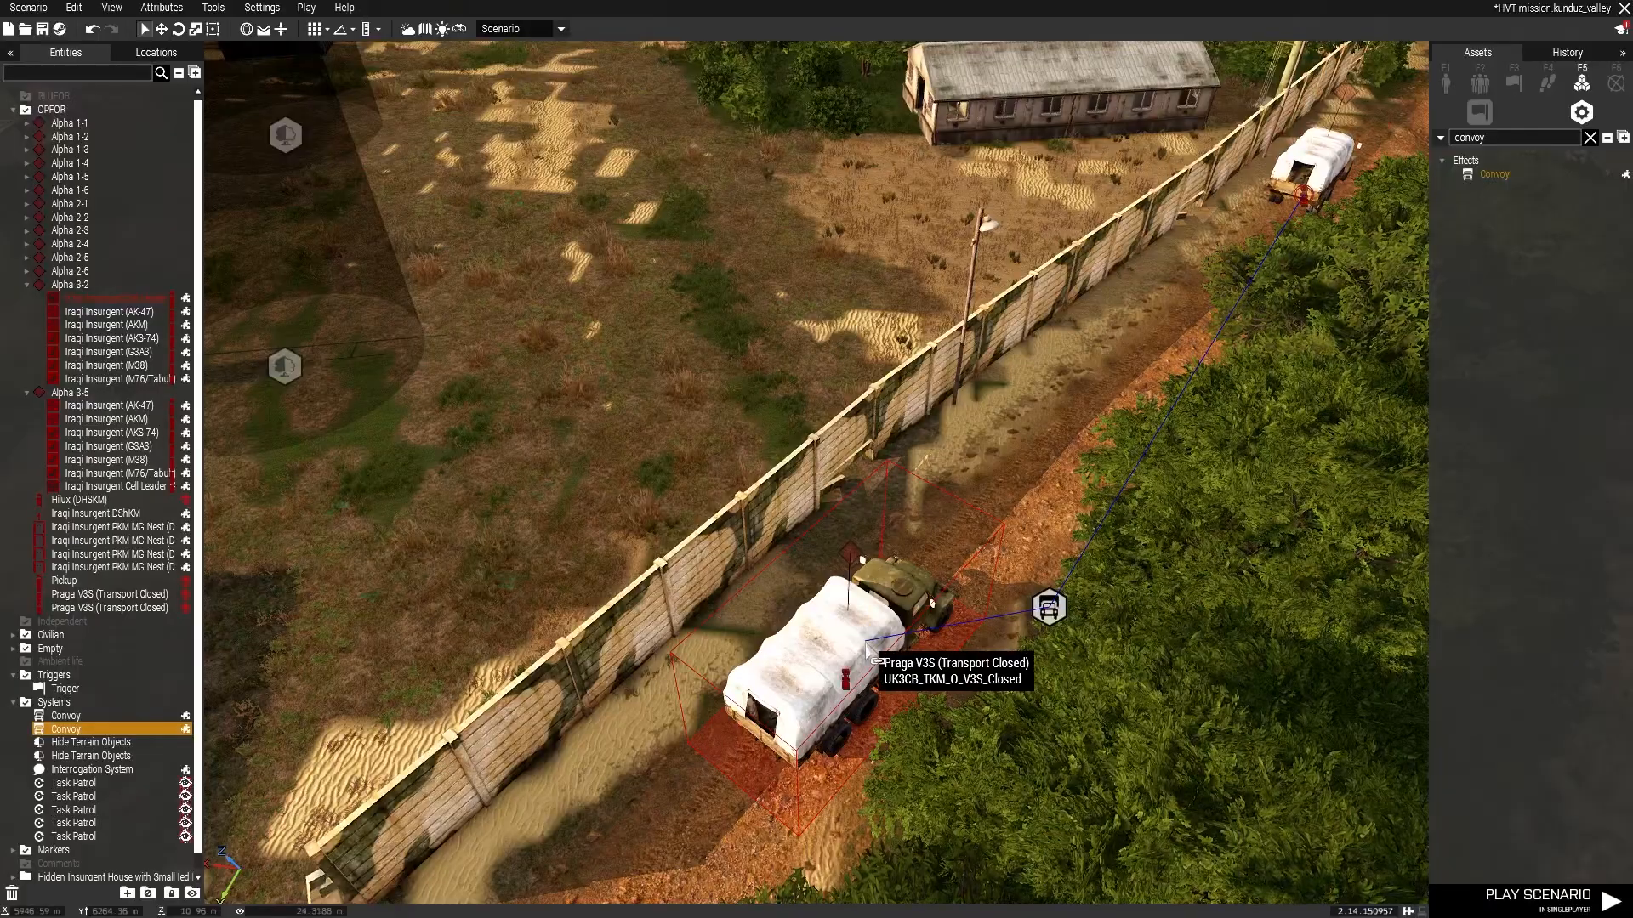
{"action": "left_click", "coordinate": [857, 662]}
{"action": "left_click", "coordinate": [943, 702]}
{"action": "right_click_drag", "start_coordinate": [942, 702], "coordinate": [1269, 293]}
Place a Move waypoint for group Alpha 3-2 on the dirt road near the village.
{"action": "left_click", "coordinate": [1091, 287]}
{"action": "key", "text": "w"}
{"action": "key", "text": "w"}
{"action": "right_click_drag", "start_coordinate": [992, 298], "coordinate": [1416, 396]}
{"action": "key", "text": "w"}
{"action": "key", "text": "a"}
{"action": "key", "text": "d"}
{"action": "right_click_drag", "start_coordinate": [1008, 416], "coordinate": [1049, 715]}
{"action": "key", "text": "w"}
{"action": "right_click", "coordinate": [958, 733], "text": "shift"}
{"action": "key", "text": "d"}
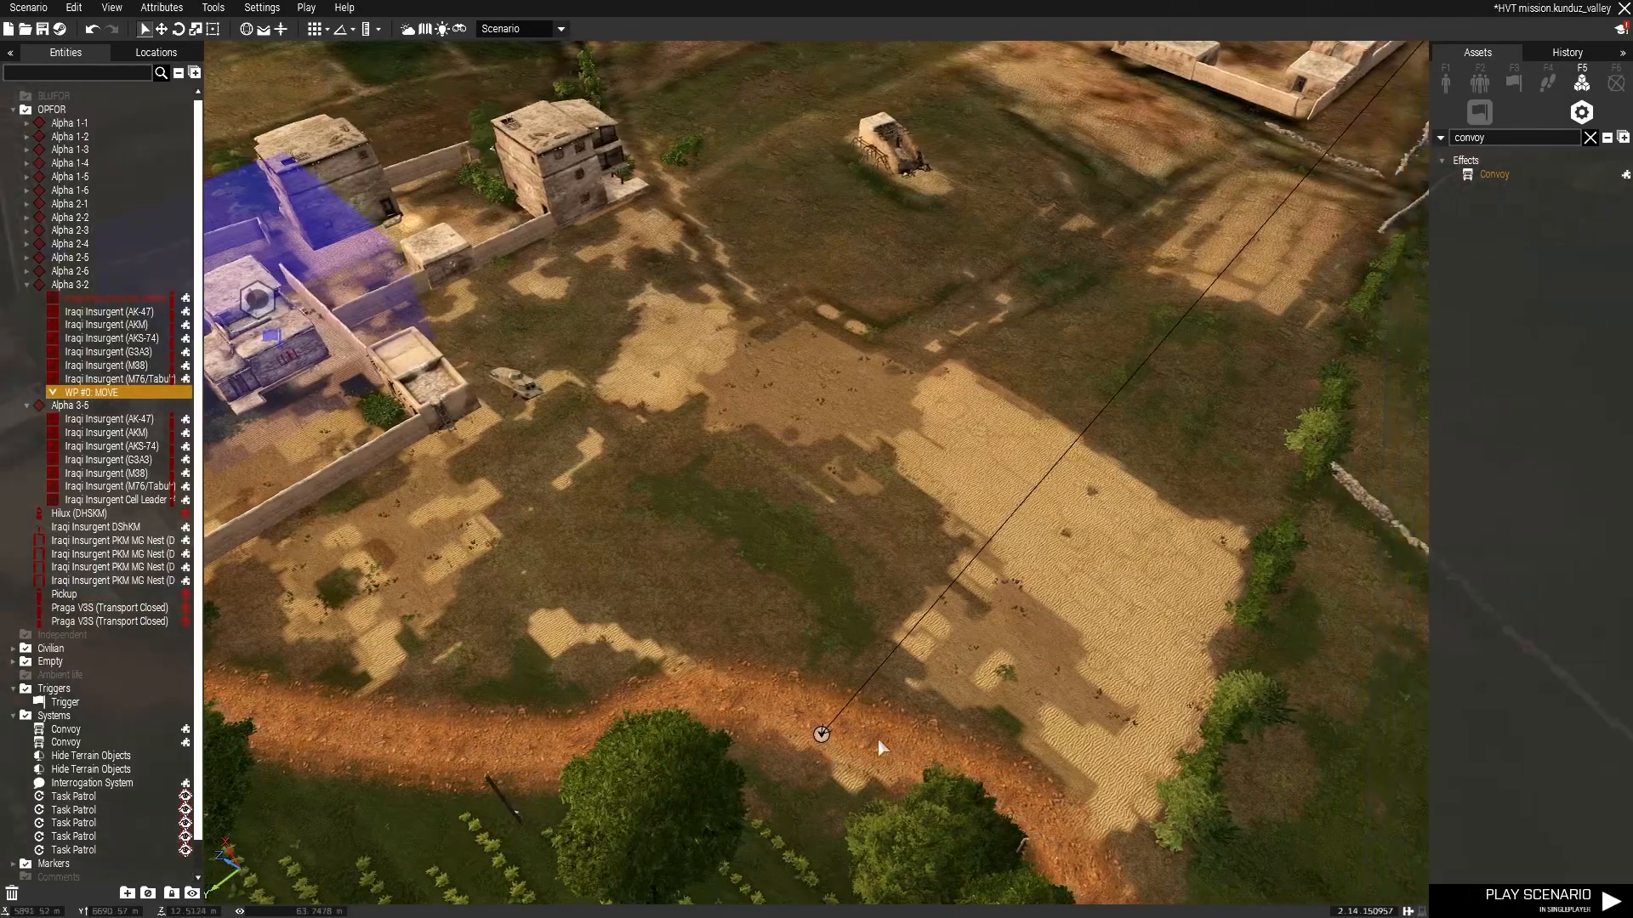
{"action": "key", "text": "s"}
{"action": "key", "text": "w"}
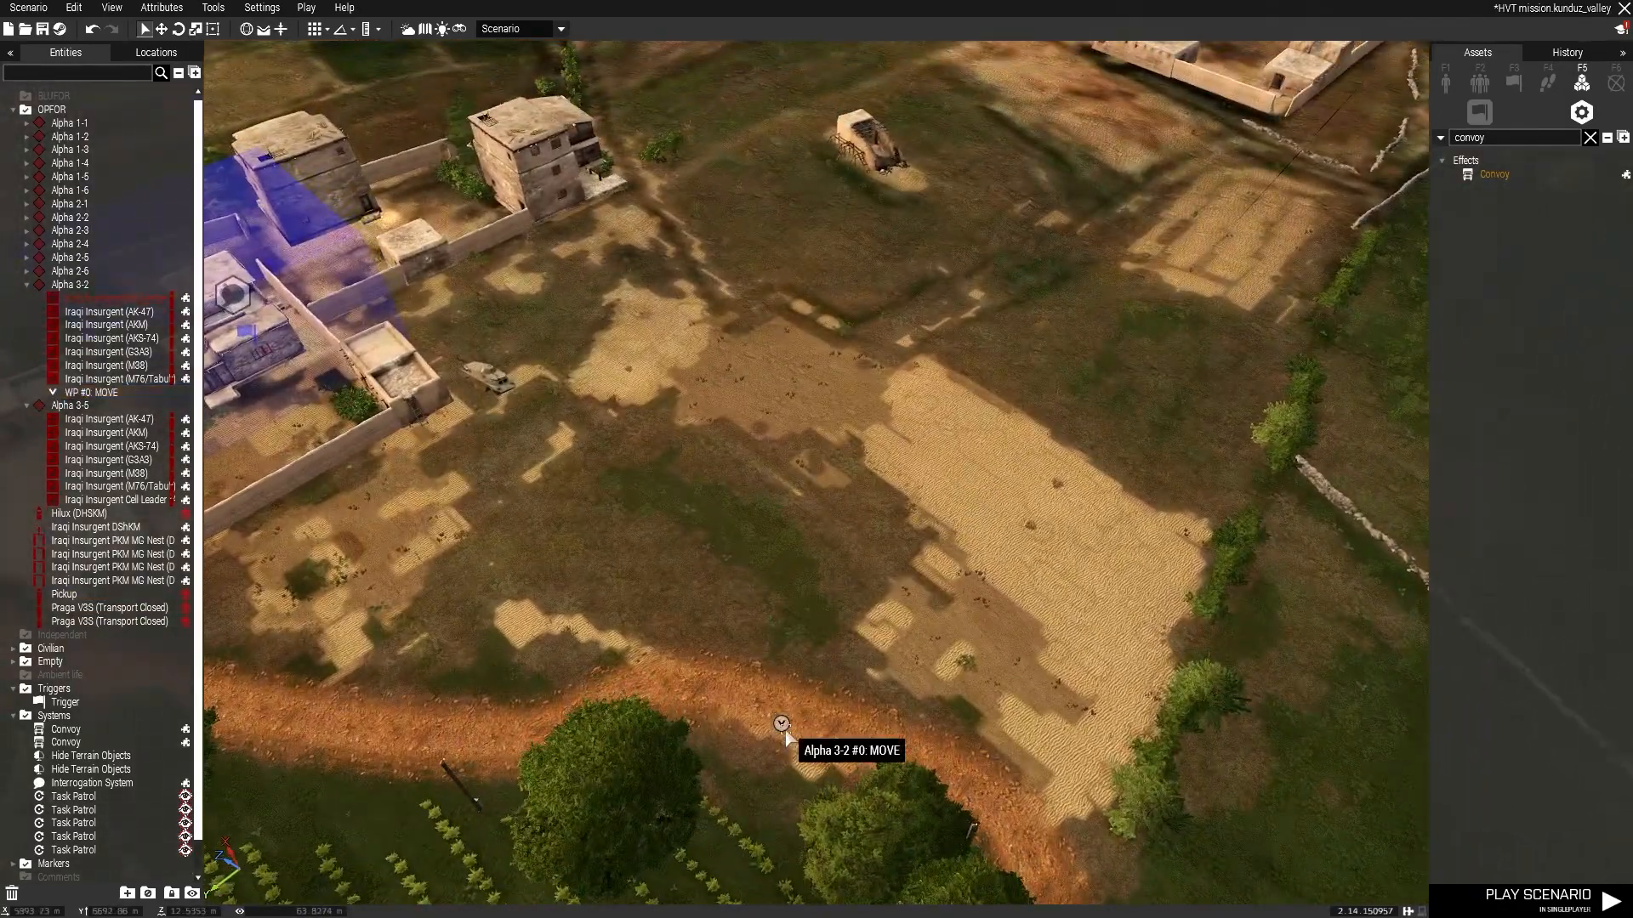
Add a second waypoint further along the road and set its type to Transport Unload.
{"action": "left_click", "coordinate": [784, 733]}
{"action": "right_click_drag", "start_coordinate": [784, 733], "coordinate": [653, 621]}
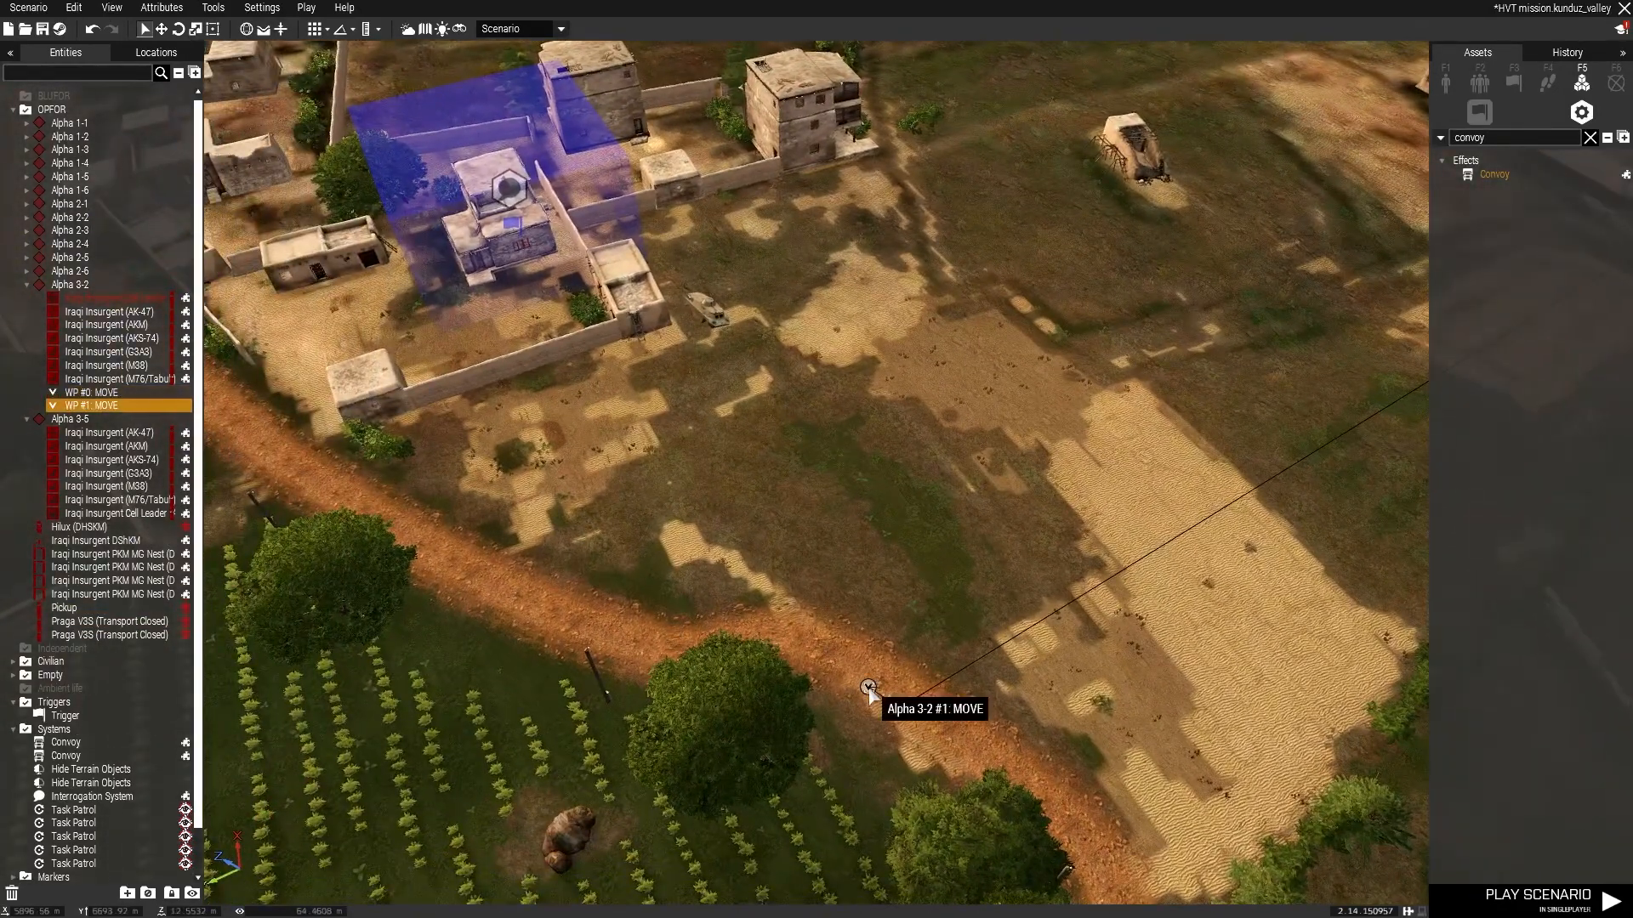
{"action": "double_click", "coordinate": [868, 687]}
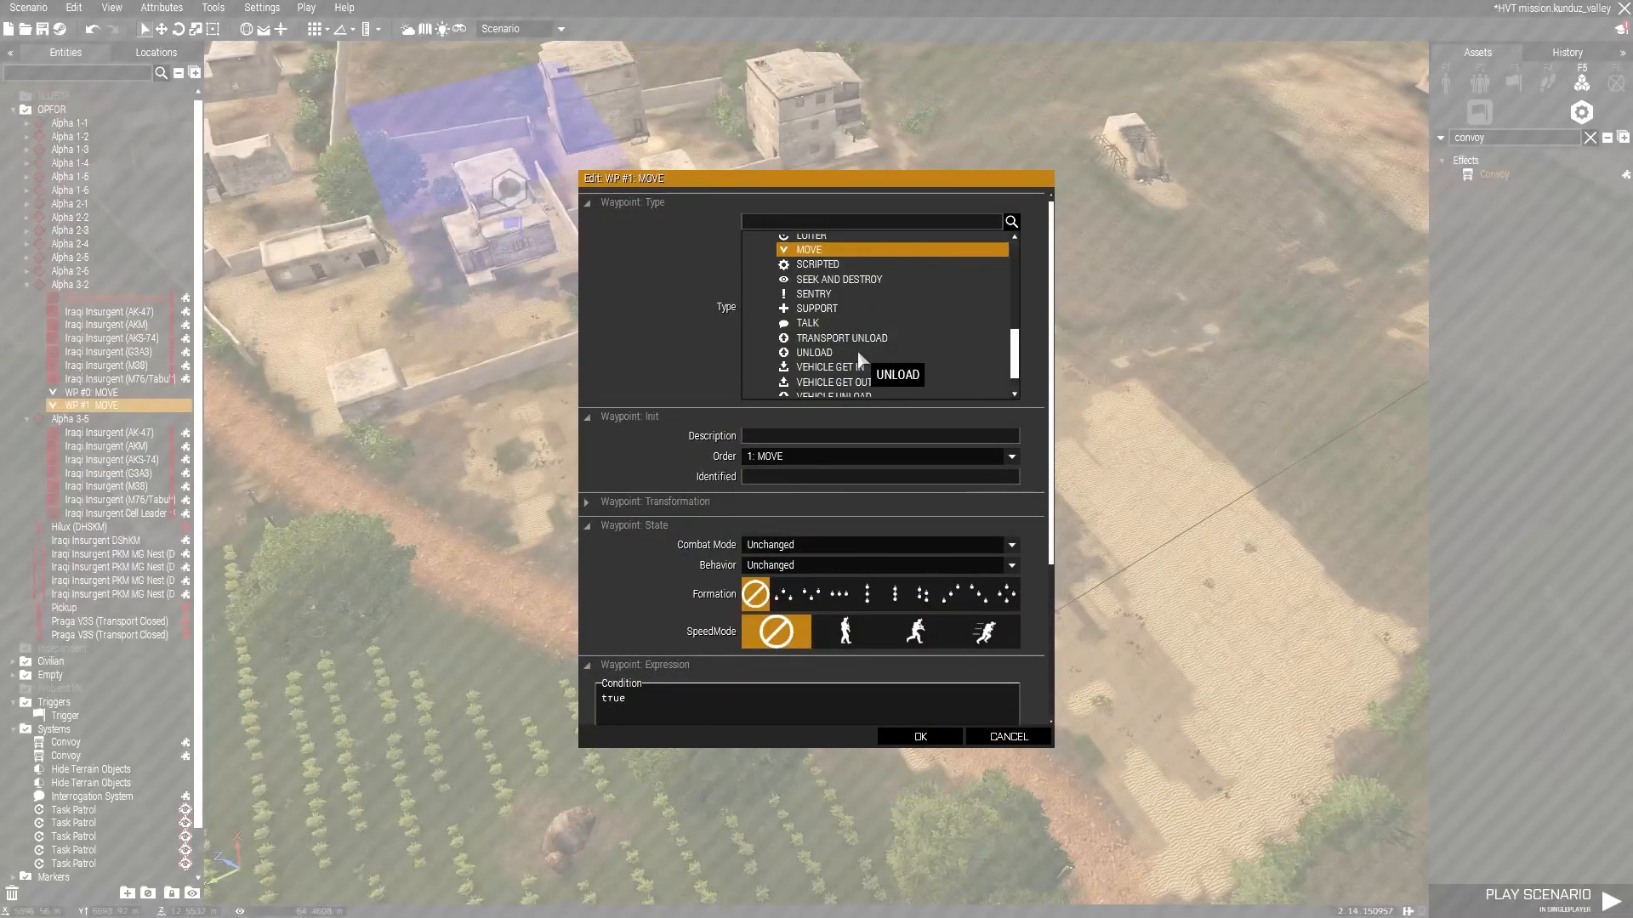
{"action": "left_click", "coordinate": [917, 737]}
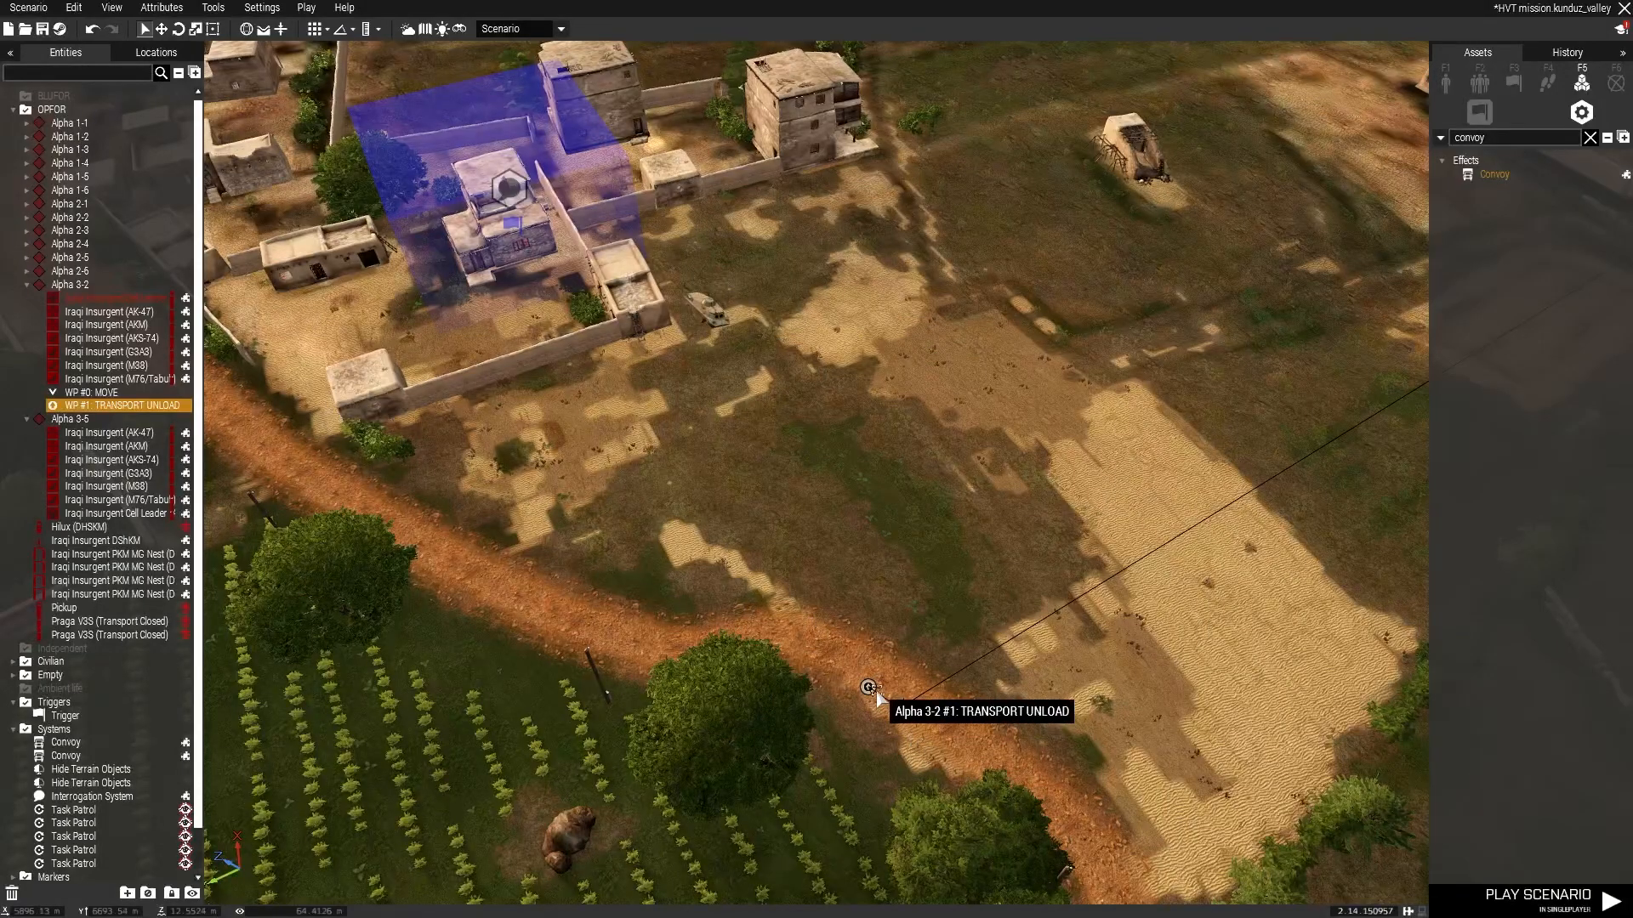
{"action": "double_click", "coordinate": [867, 687]}
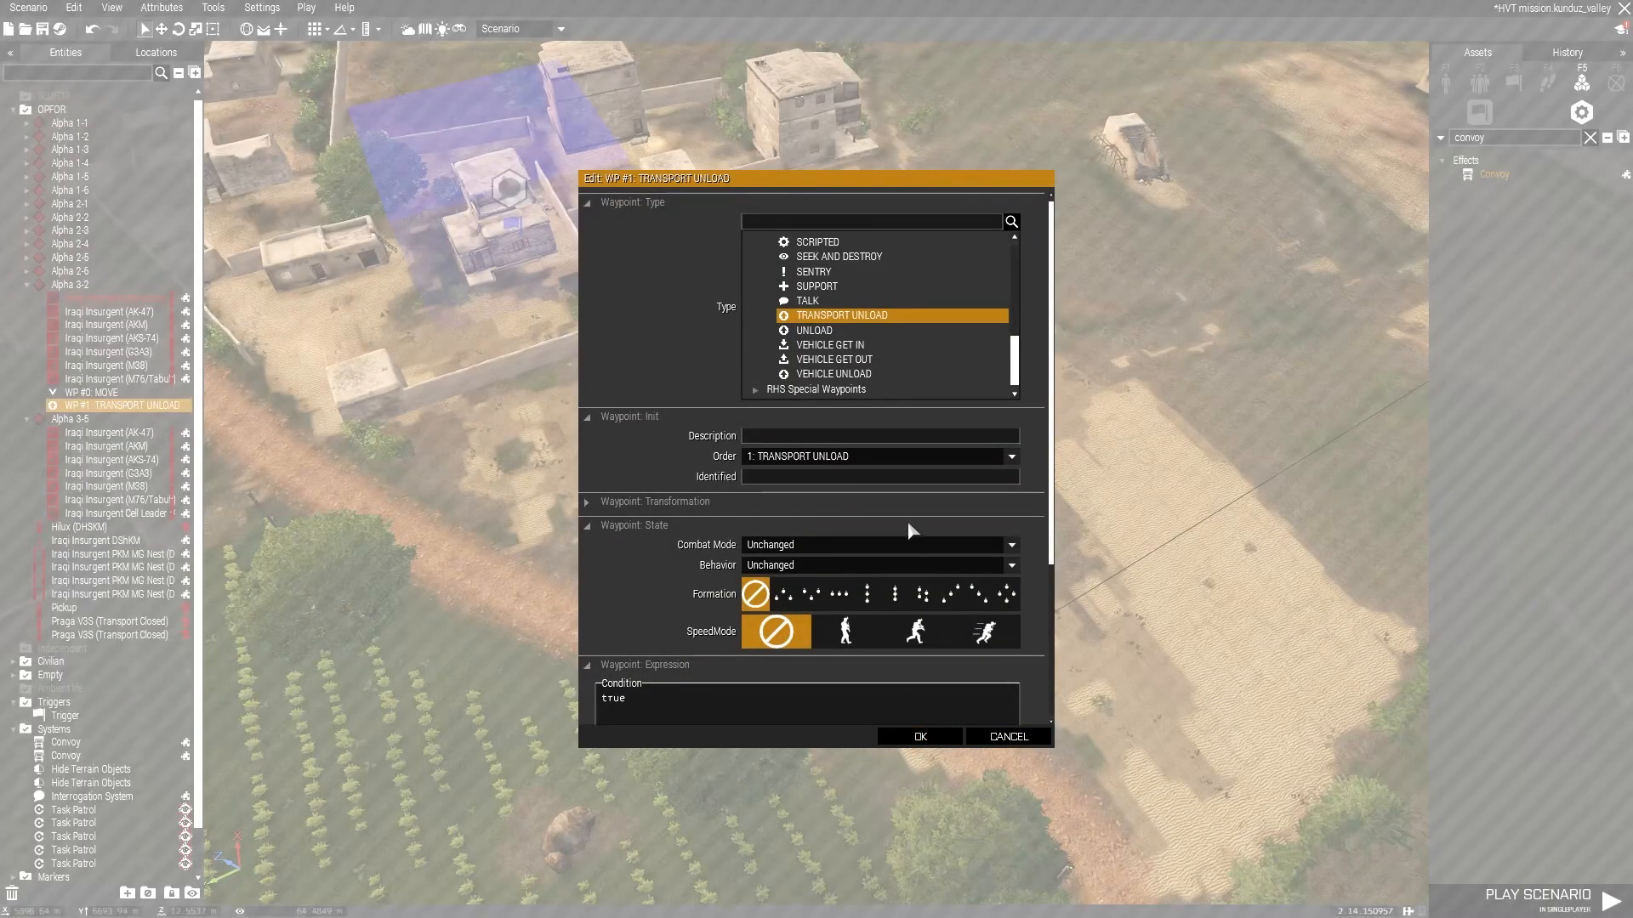
{"action": "scroll", "coordinate": [912, 531], "scroll_direction": "down", "scroll_amount": 1}
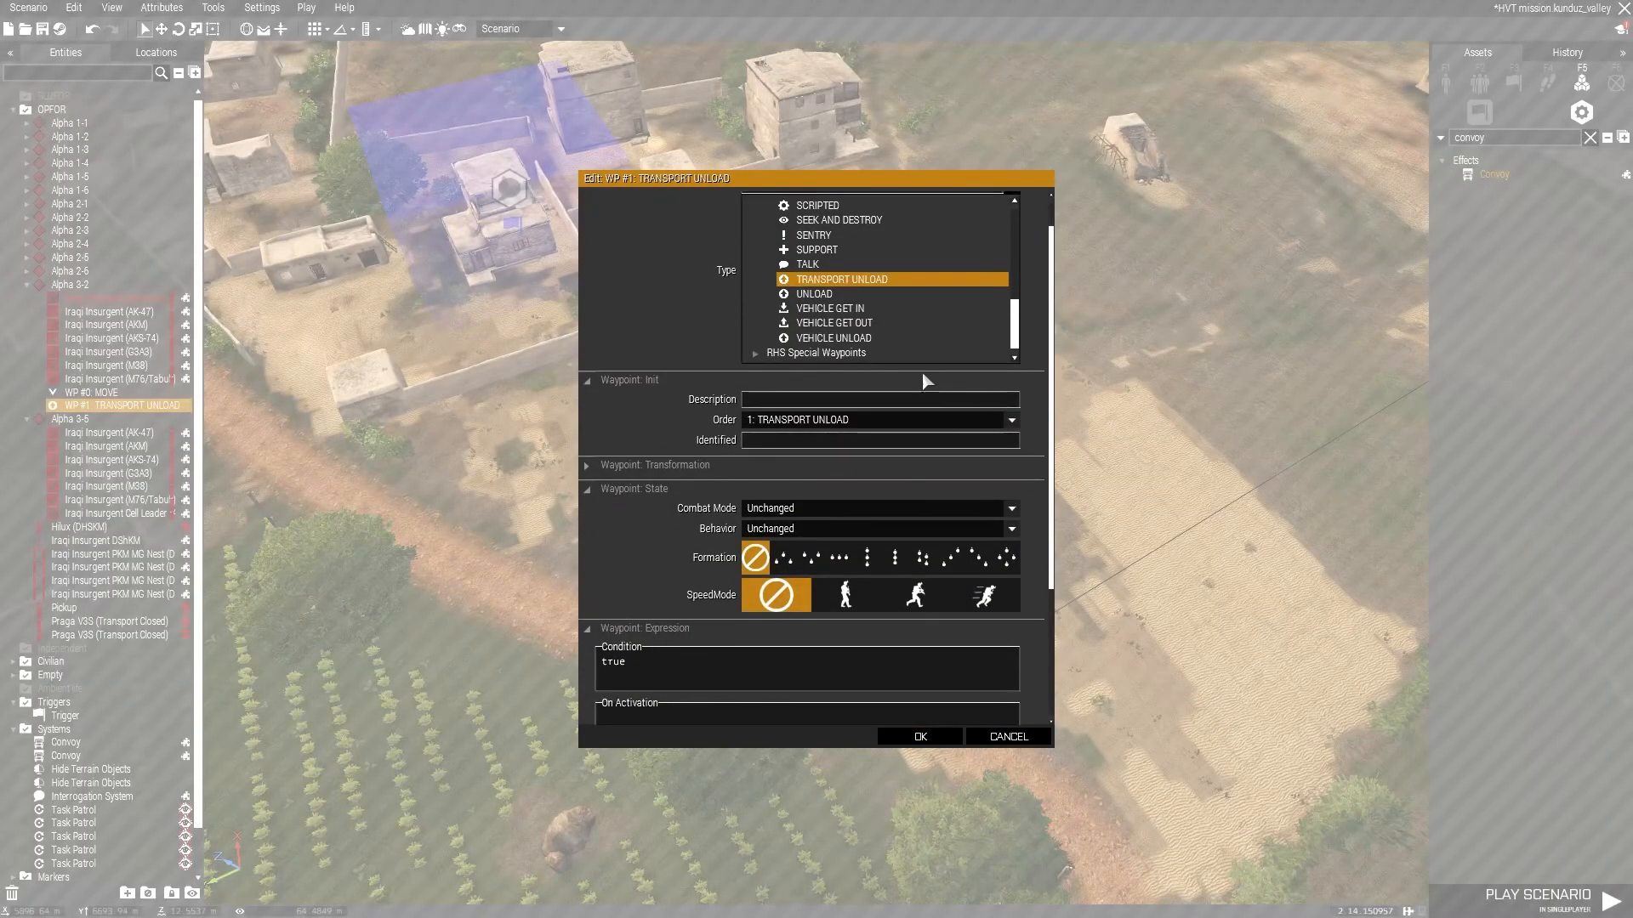
{"action": "left_click", "coordinate": [926, 746]}
Add a third waypoint for Alpha 3-2 beside the compound and set its type to Task Hunt.
{"action": "right_click", "coordinate": [529, 302], "text": "shift"}
{"action": "double_click", "coordinate": [529, 302]}
{"action": "scroll", "coordinate": [844, 322], "scroll_direction": "up", "scroll_amount": 3}
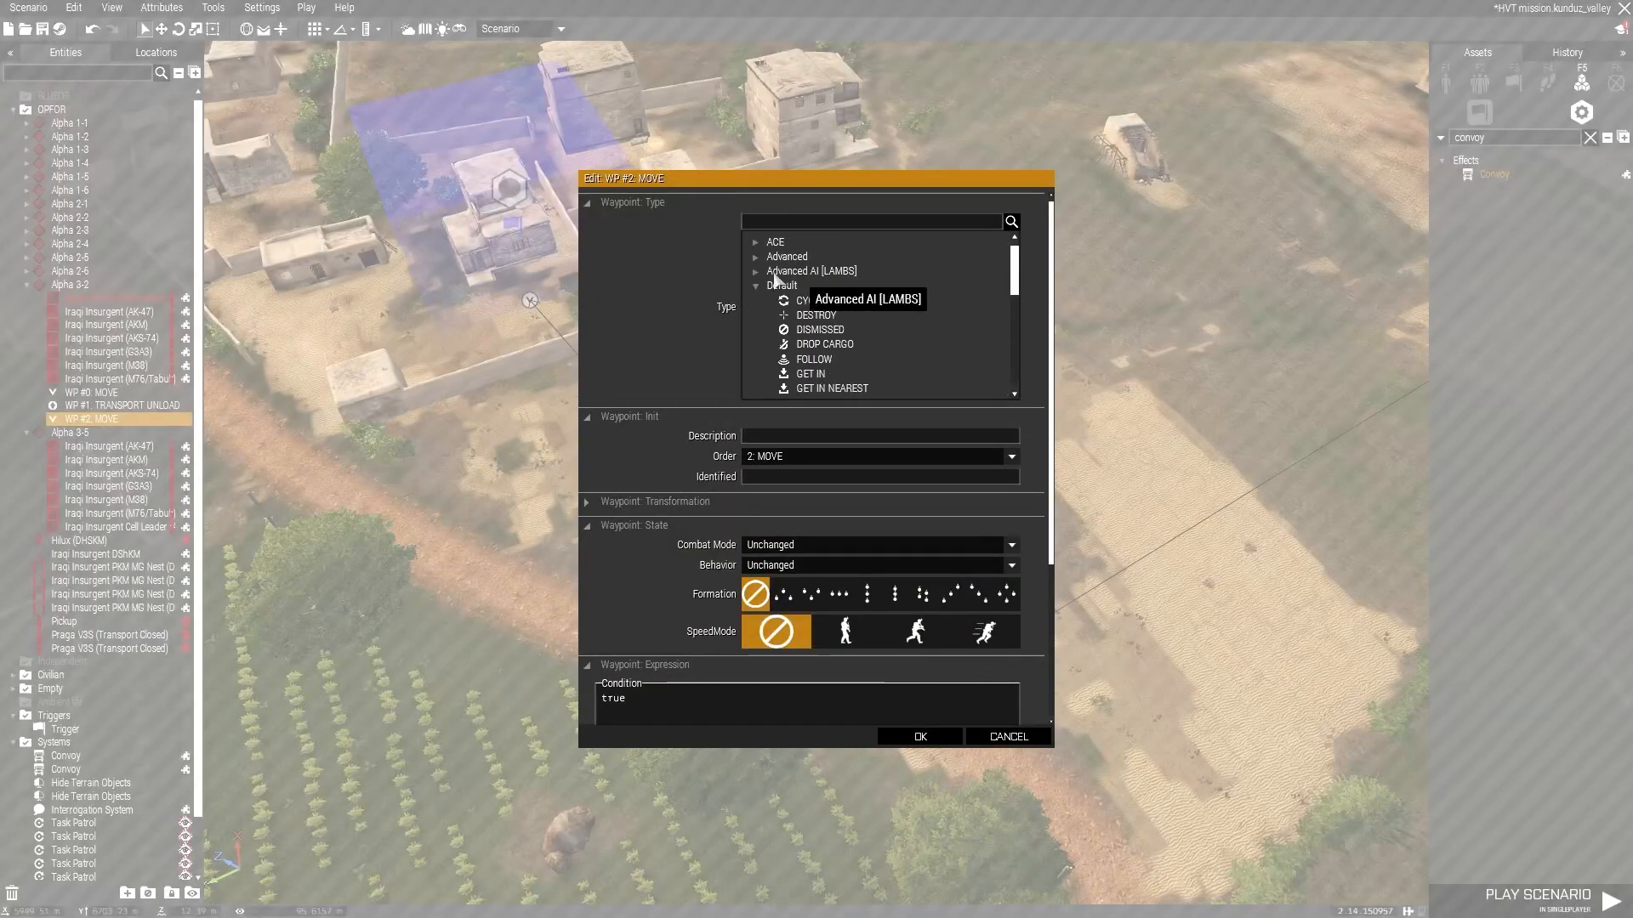
{"action": "scroll", "coordinate": [840, 311], "scroll_direction": "down", "scroll_amount": 2}
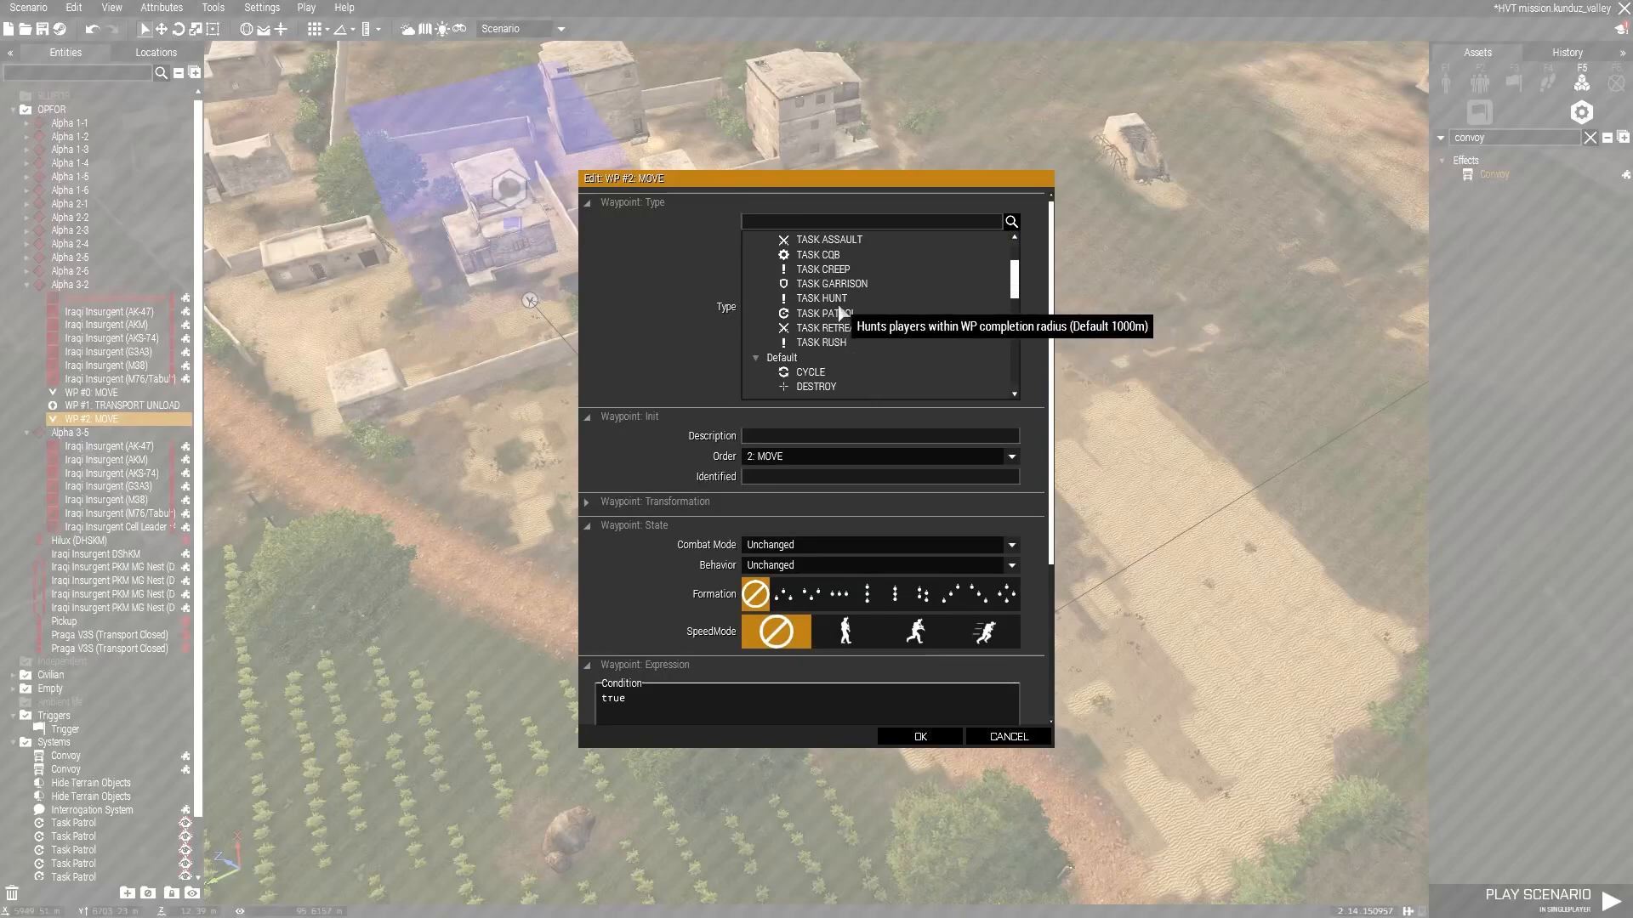
{"action": "left_click", "coordinate": [951, 740]}
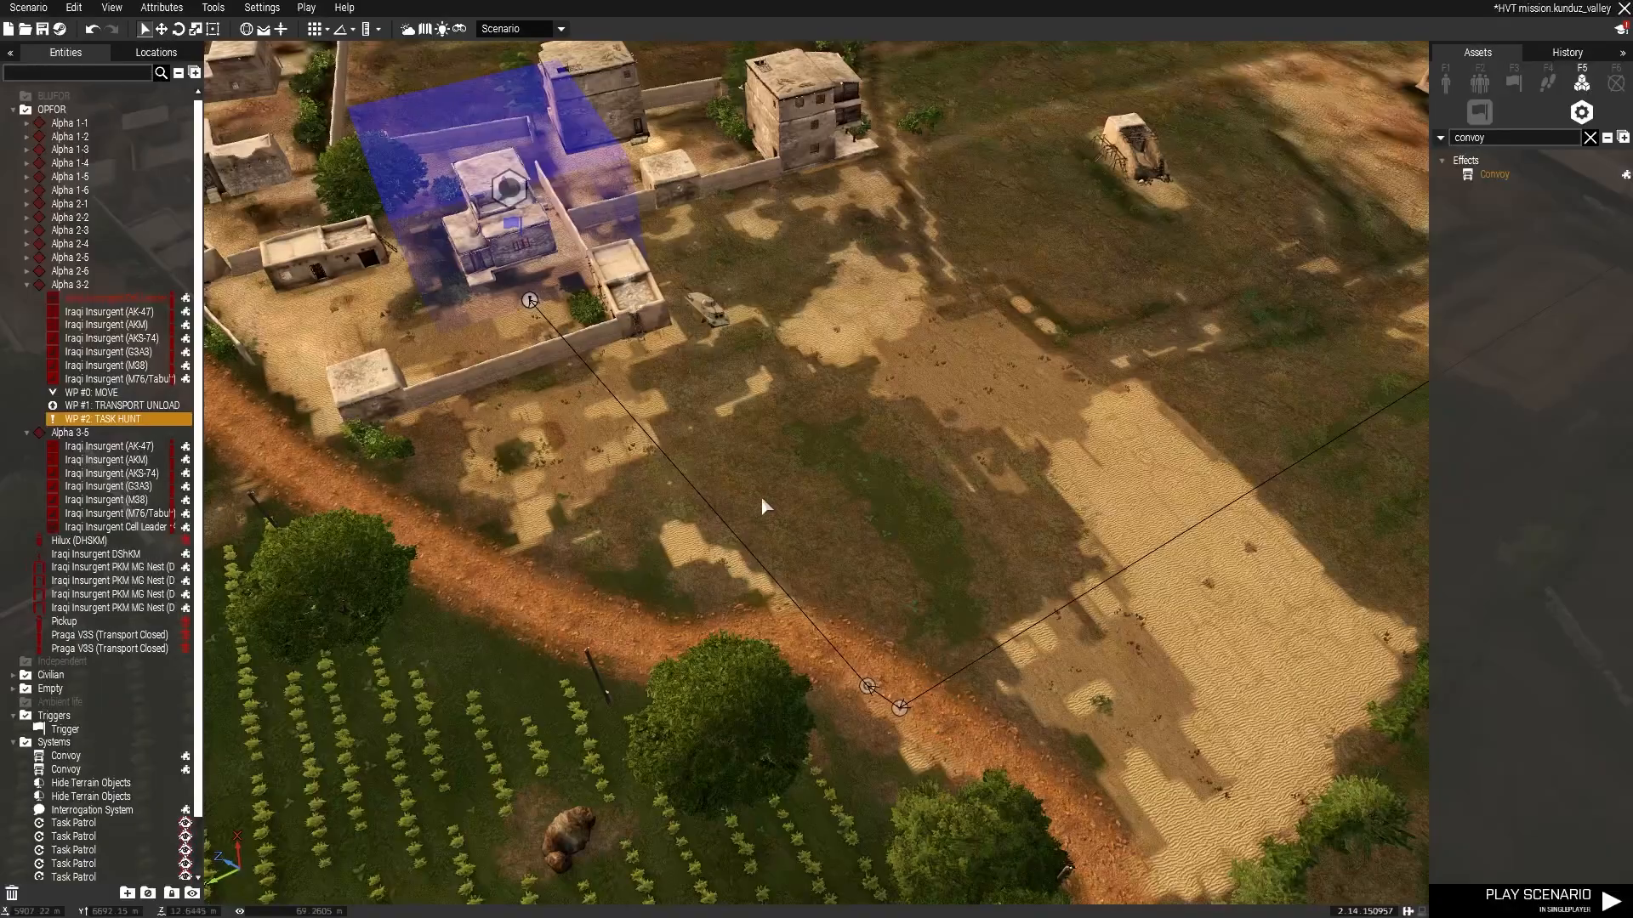
Set the Task Hunt waypoint's completion radius to 10000.
{"action": "double_click", "coordinate": [529, 302]}
{"action": "scroll", "coordinate": [809, 482], "scroll_direction": "down", "scroll_amount": 3}
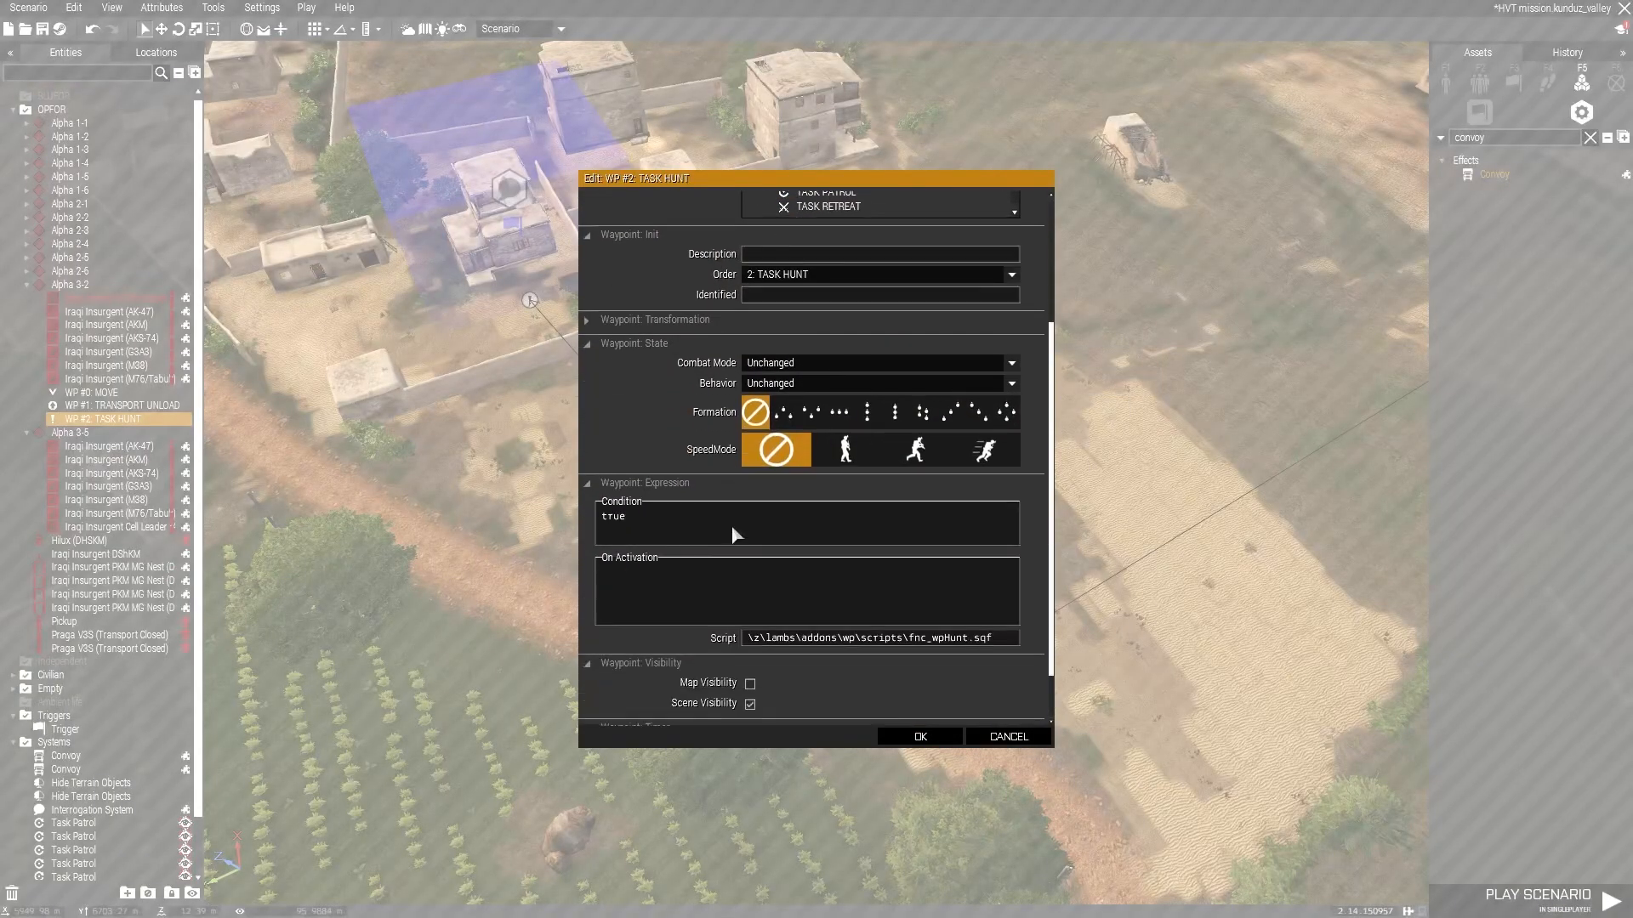
{"action": "scroll", "coordinate": [791, 667], "scroll_direction": "down", "scroll_amount": 1}
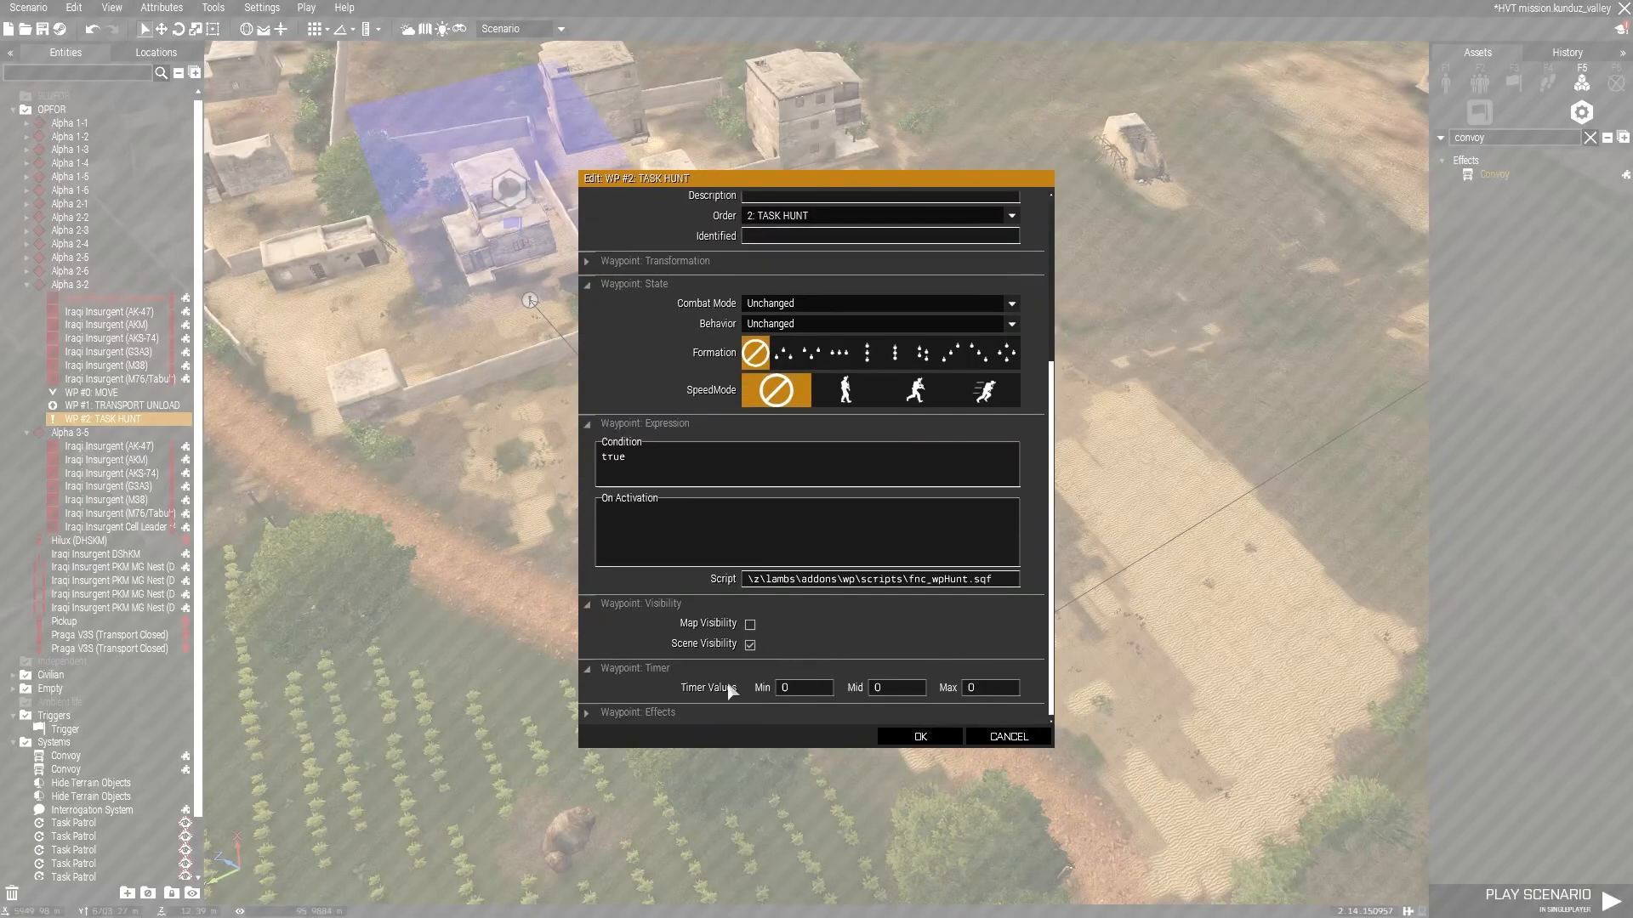
{"action": "left_click", "coordinate": [699, 262]}
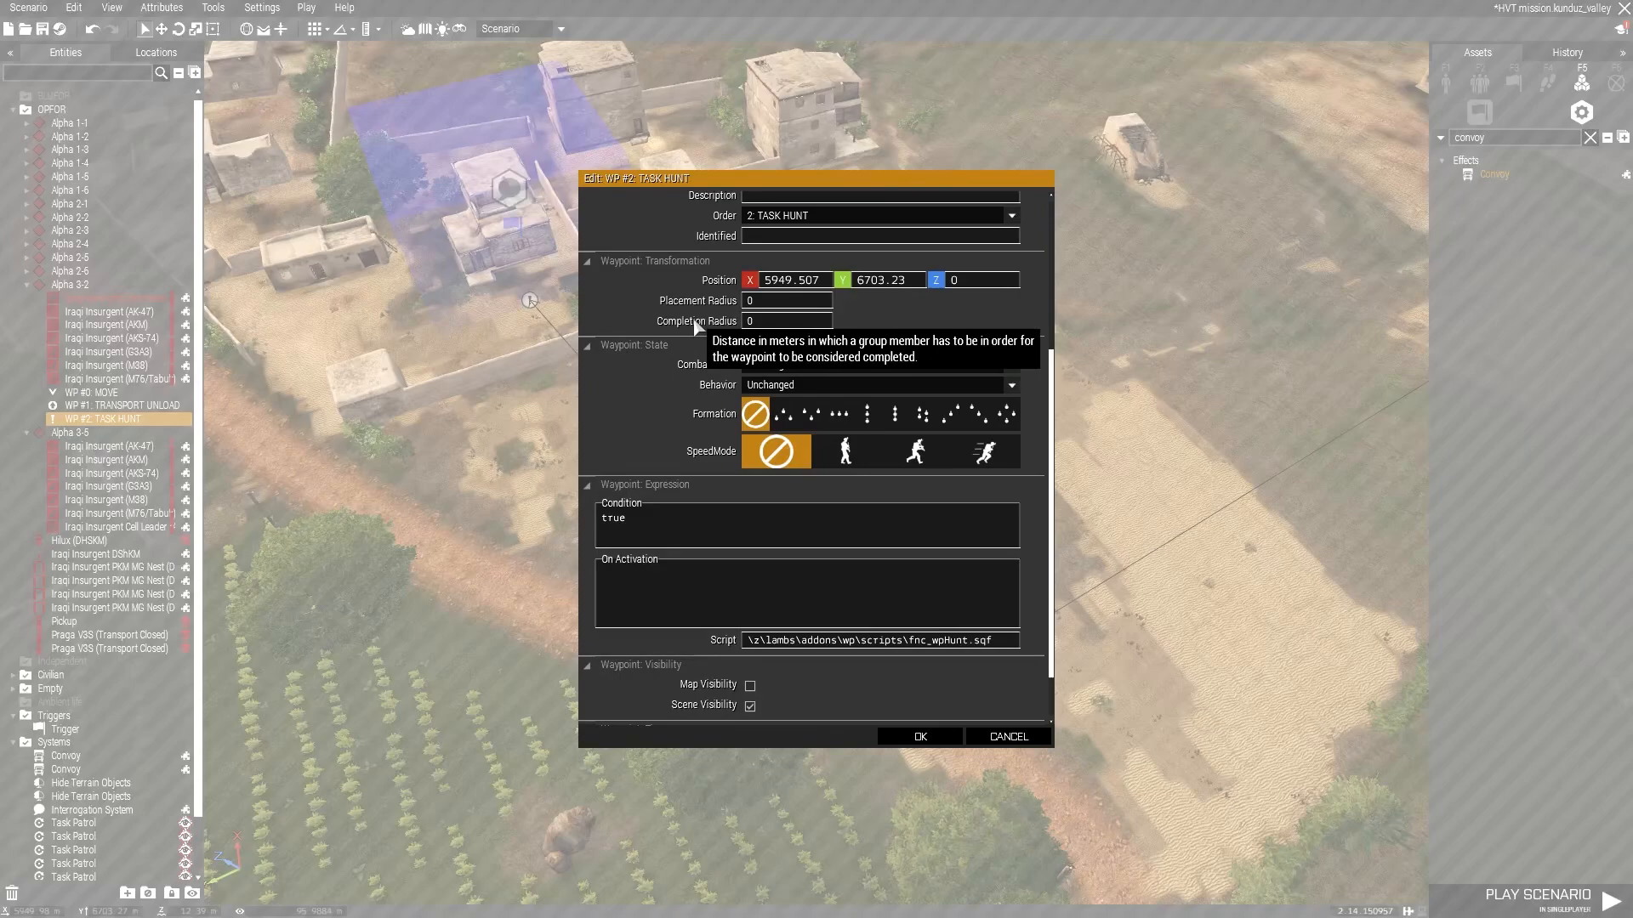
{"action": "type", "text": "10000"}
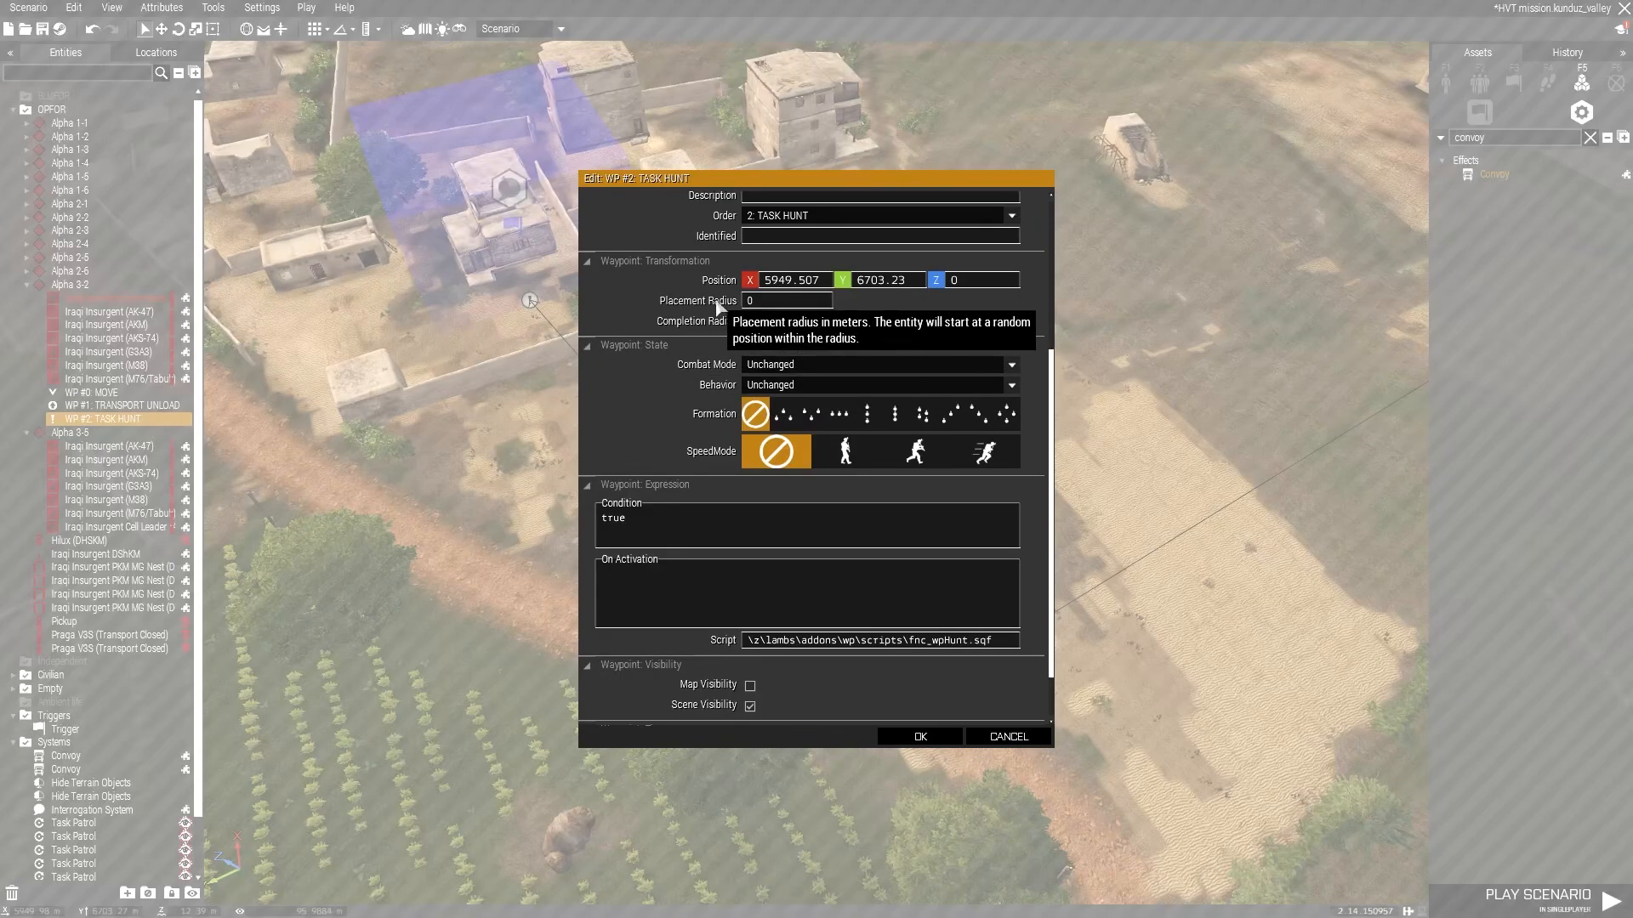
{"action": "left_click", "coordinate": [922, 738]}
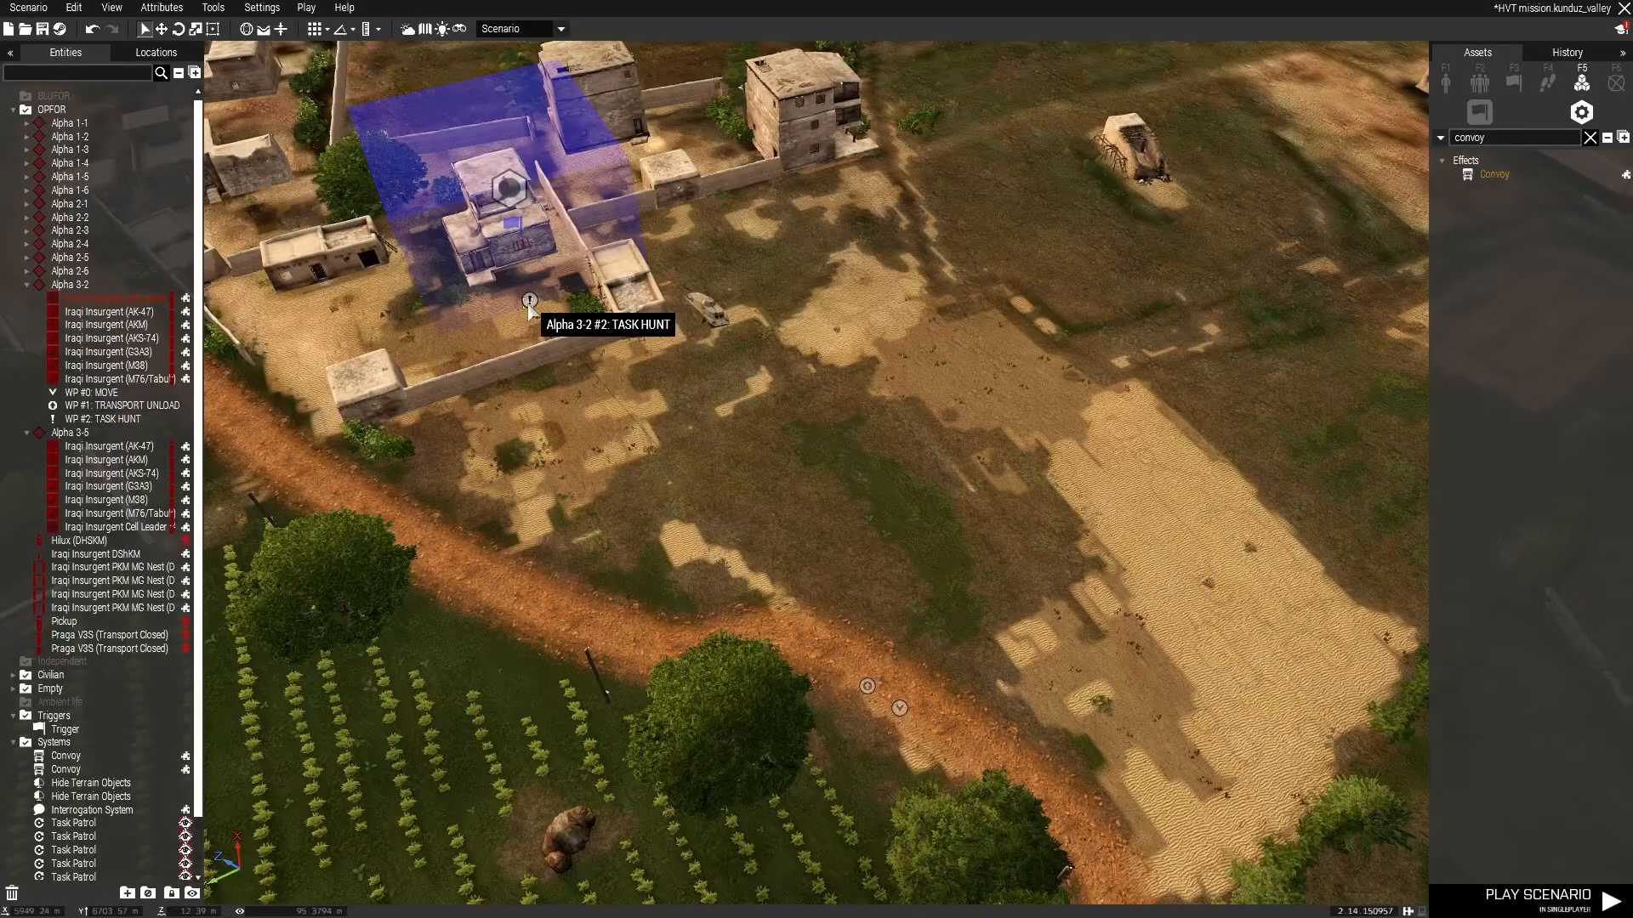
Save the scenario.
{"action": "left_click", "coordinate": [783, 349]}
{"action": "right_click_drag", "start_coordinate": [783, 349], "coordinate": [819, 290]}
{"action": "key", "text": "s"}
{"action": "key", "text": "ctrl+s"}
{"action": "key", "text": "s"}
{"action": "right_click_drag", "start_coordinate": [844, 346], "coordinate": [917, 528]}
{"action": "key", "text": "w"}
{"action": "key", "text": "w"}
{"action": "key", "text": "w"}
{"action": "scroll", "coordinate": [917, 528], "scroll_direction": "up", "scroll_amount": 5}
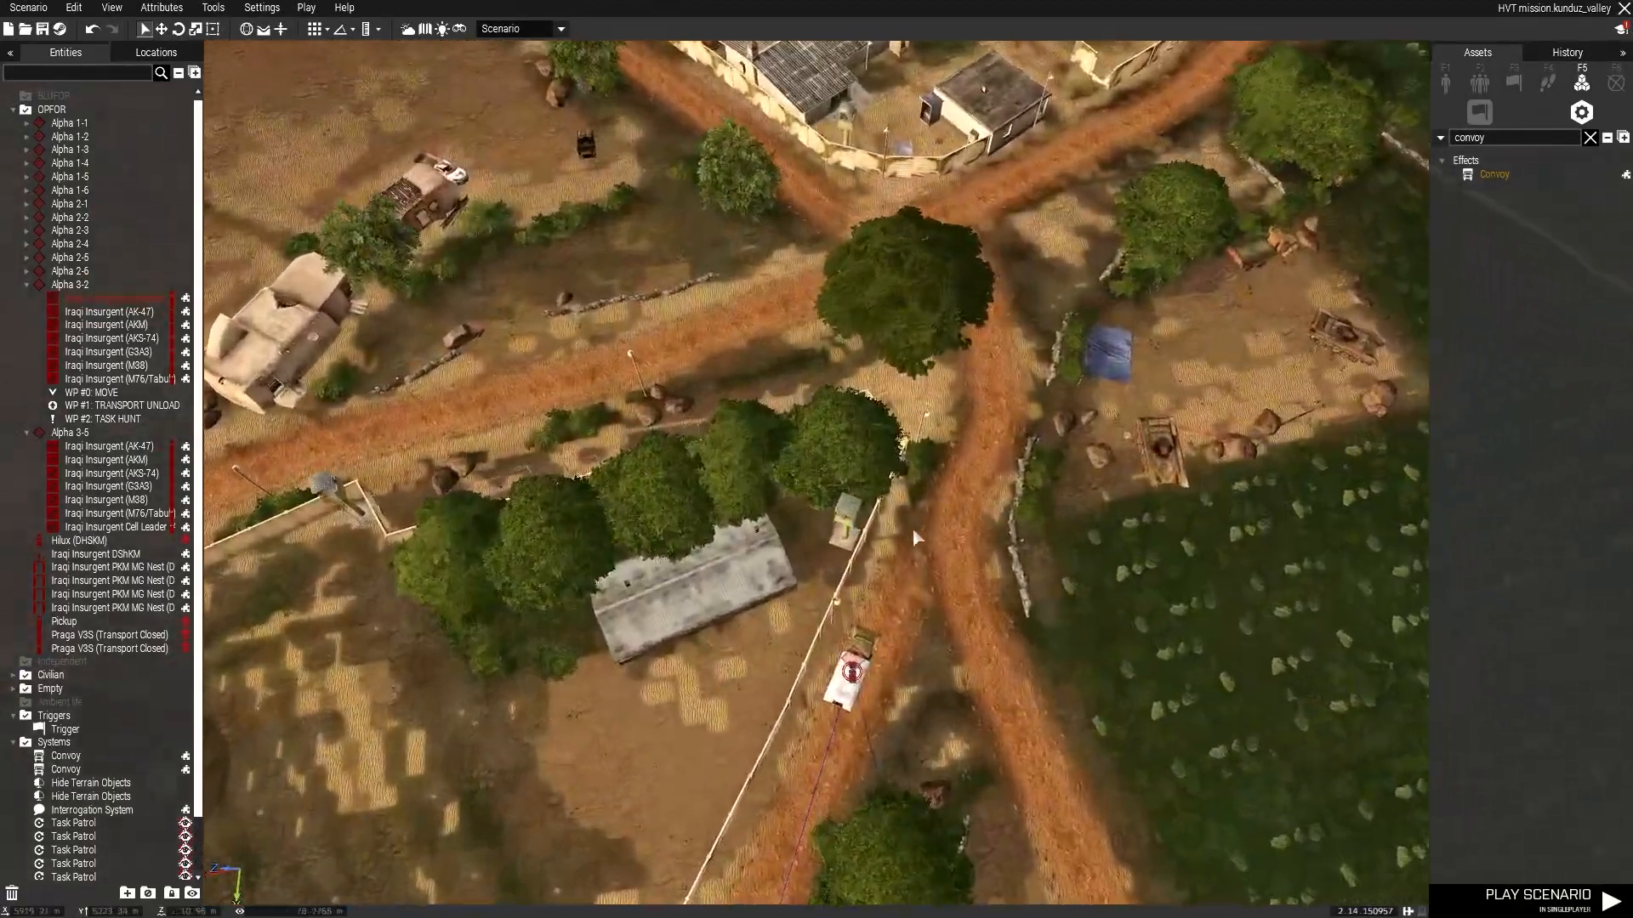
Move the Praga V3S transport truck a short way back along the road.
{"action": "left_click", "coordinate": [898, 502]}
{"action": "key", "text": "d"}
{"action": "right_click_drag", "start_coordinate": [1012, 468], "coordinate": [255, 480]}
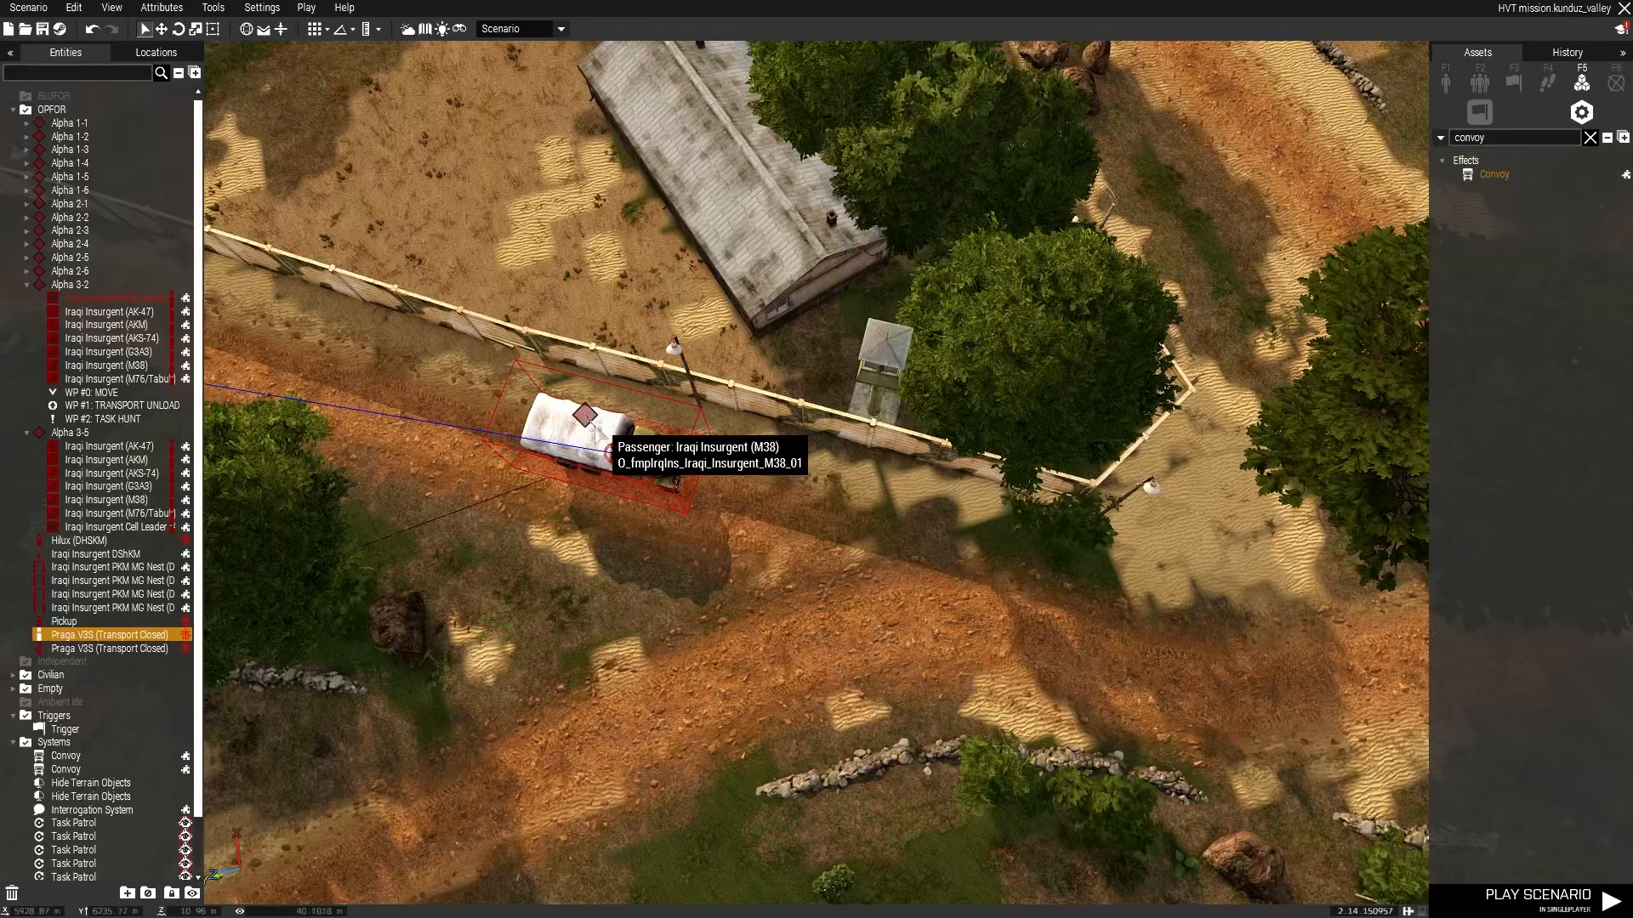
{"action": "left_click", "coordinate": [610, 453]}
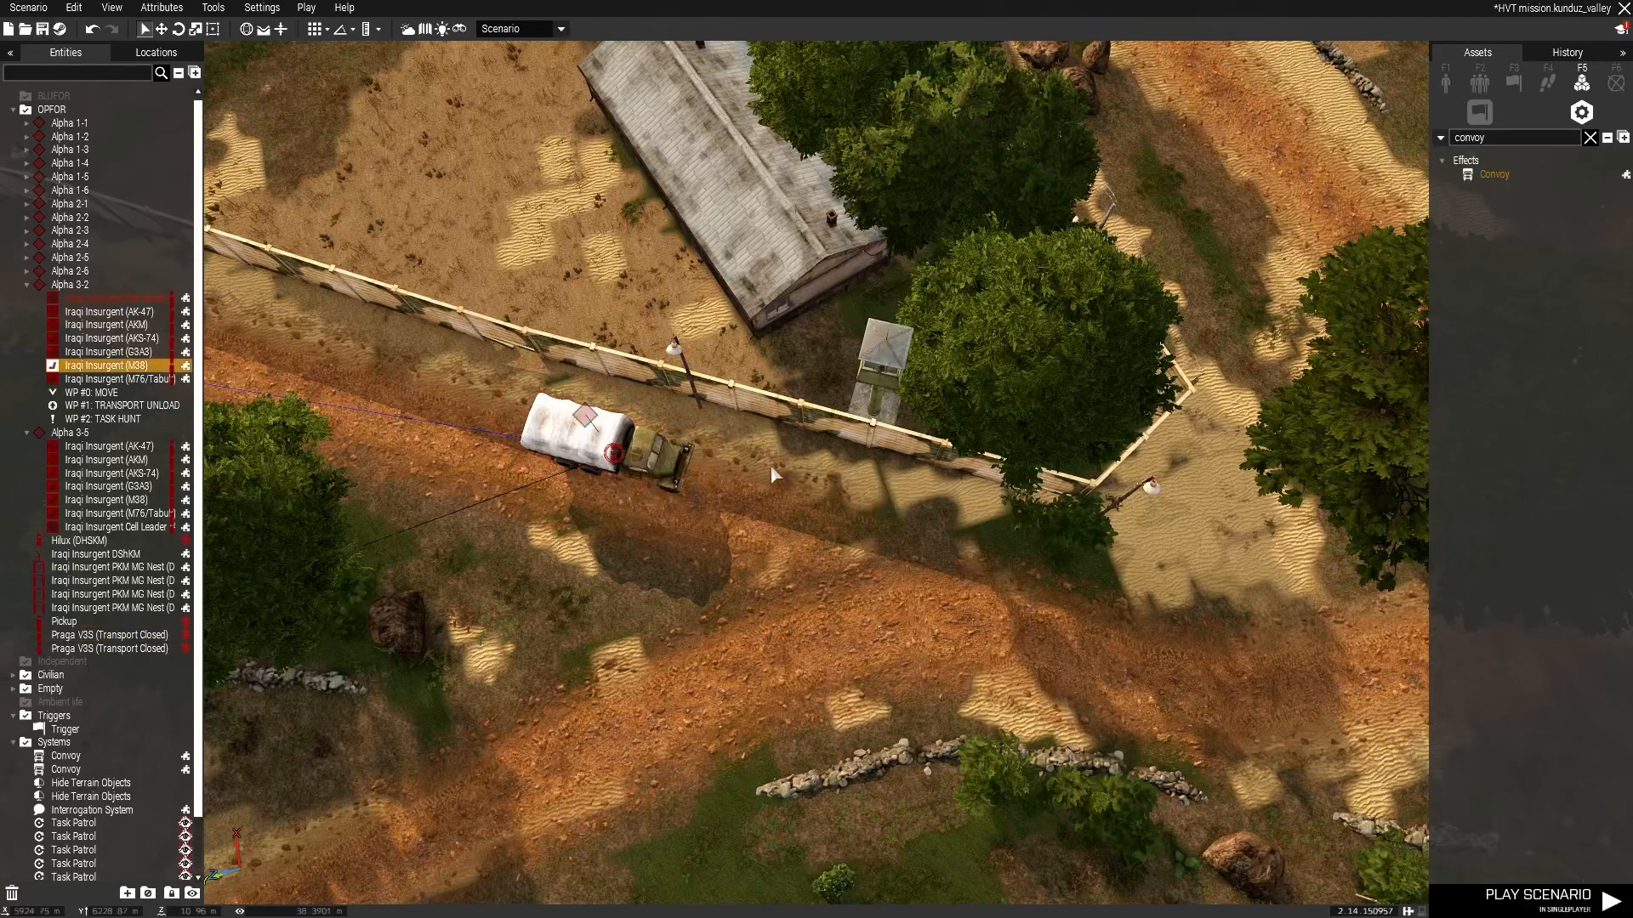
{"action": "left_click_drag", "start_coordinate": [655, 464], "coordinate": [576, 434]}
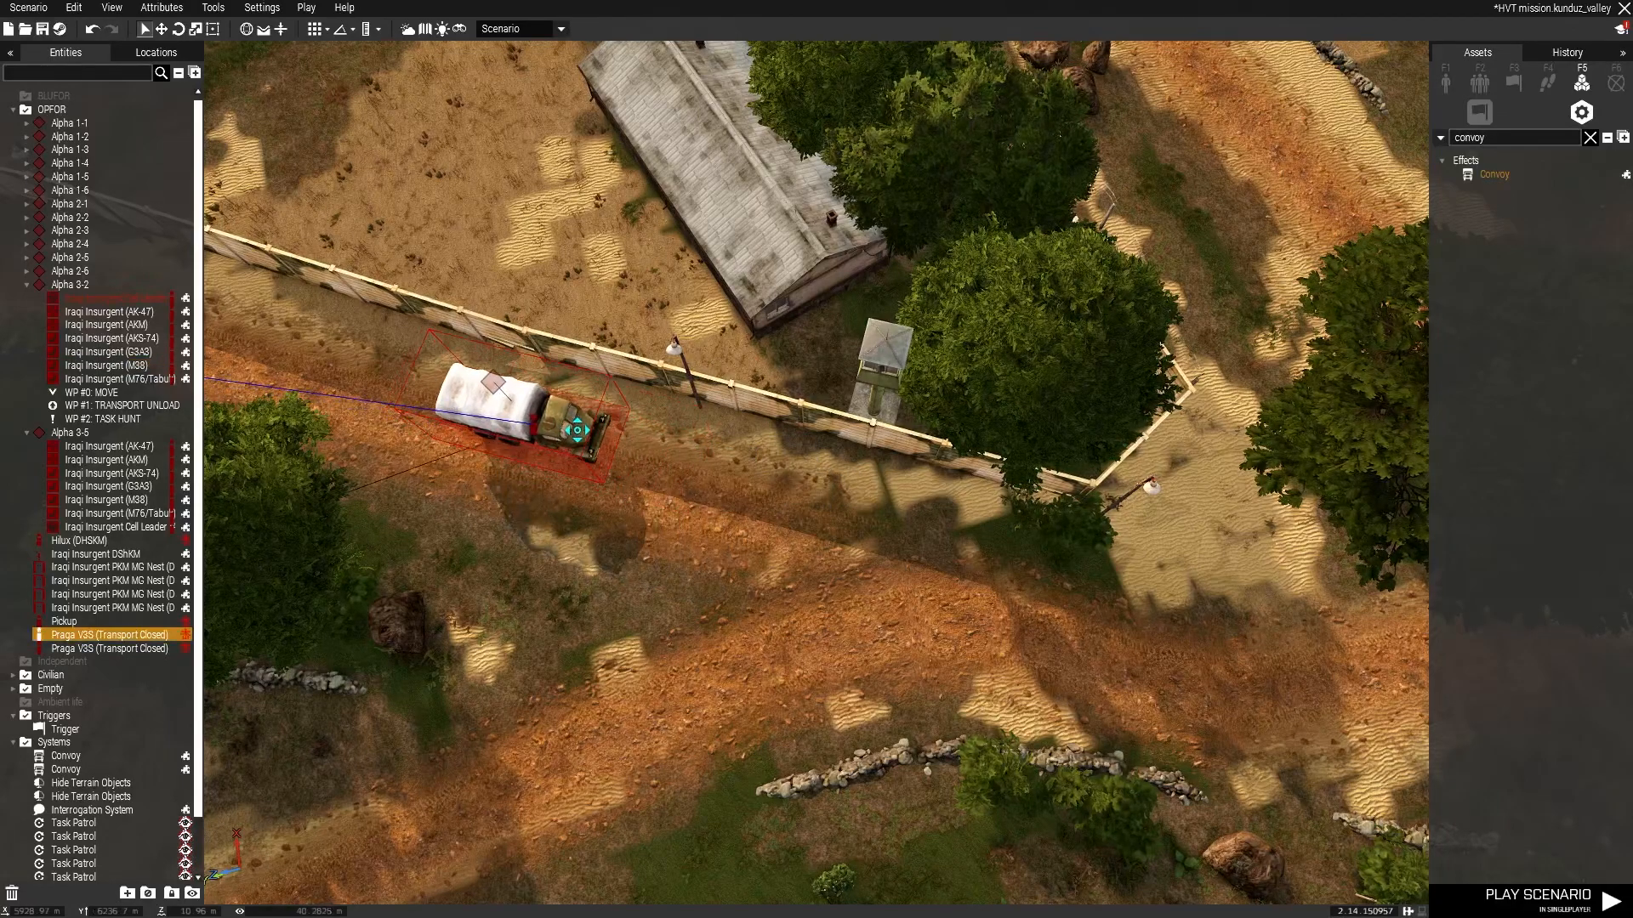
Add a Move waypoint for Alpha 3-2 just ahead of the truck, set as order 0.
{"action": "right_click", "coordinate": [624, 448], "text": "shift"}
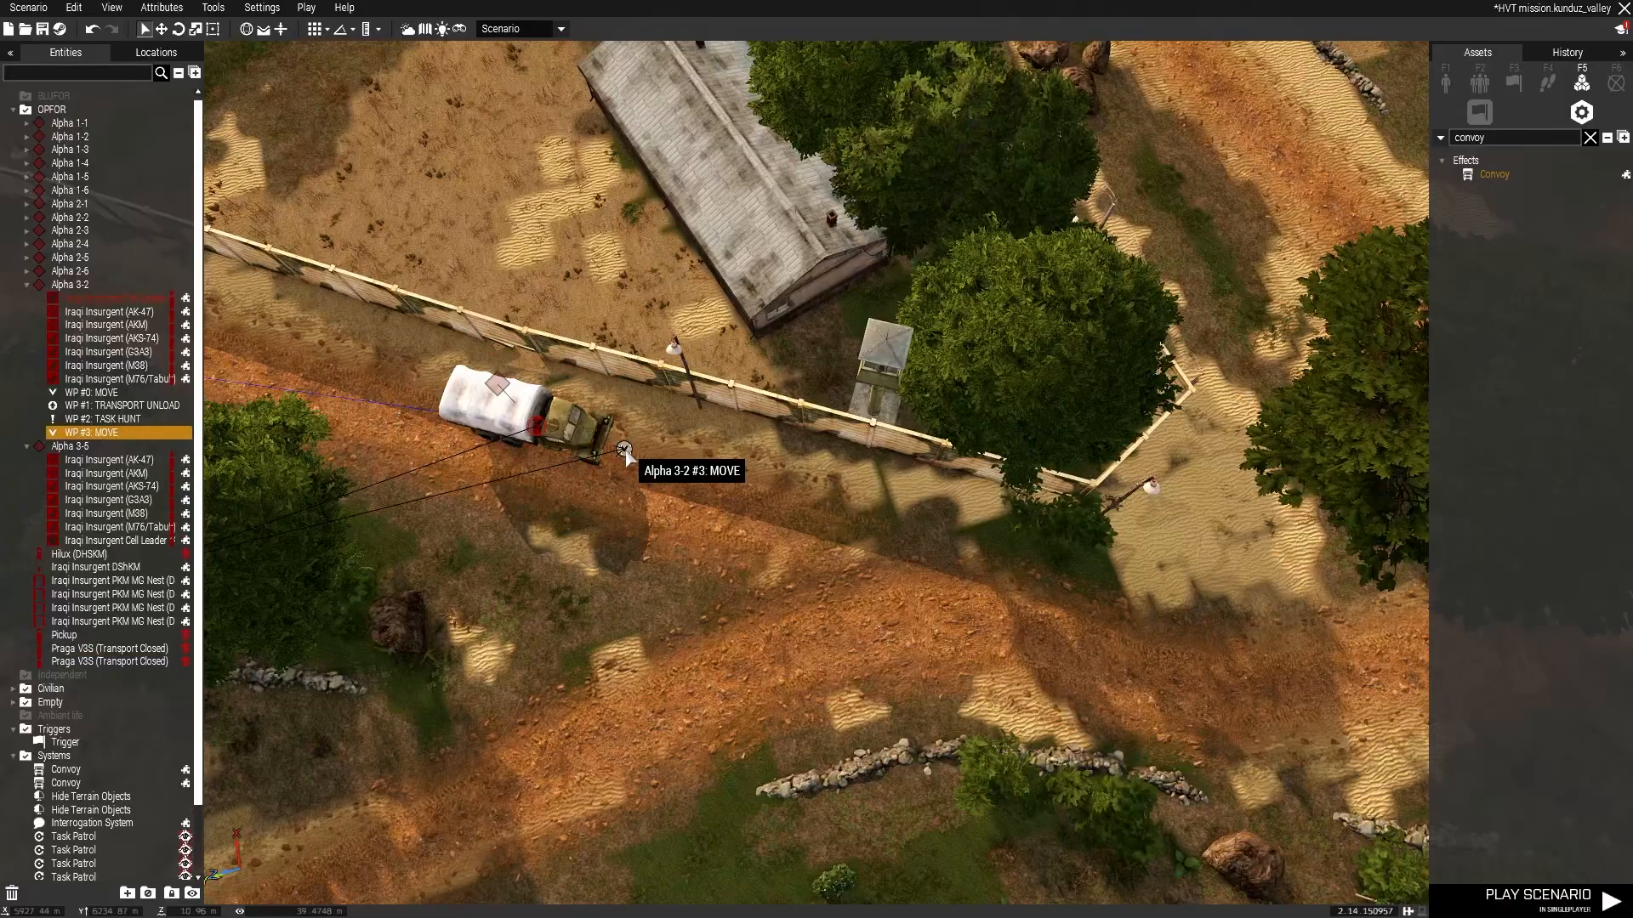
{"action": "double_click", "coordinate": [624, 449]}
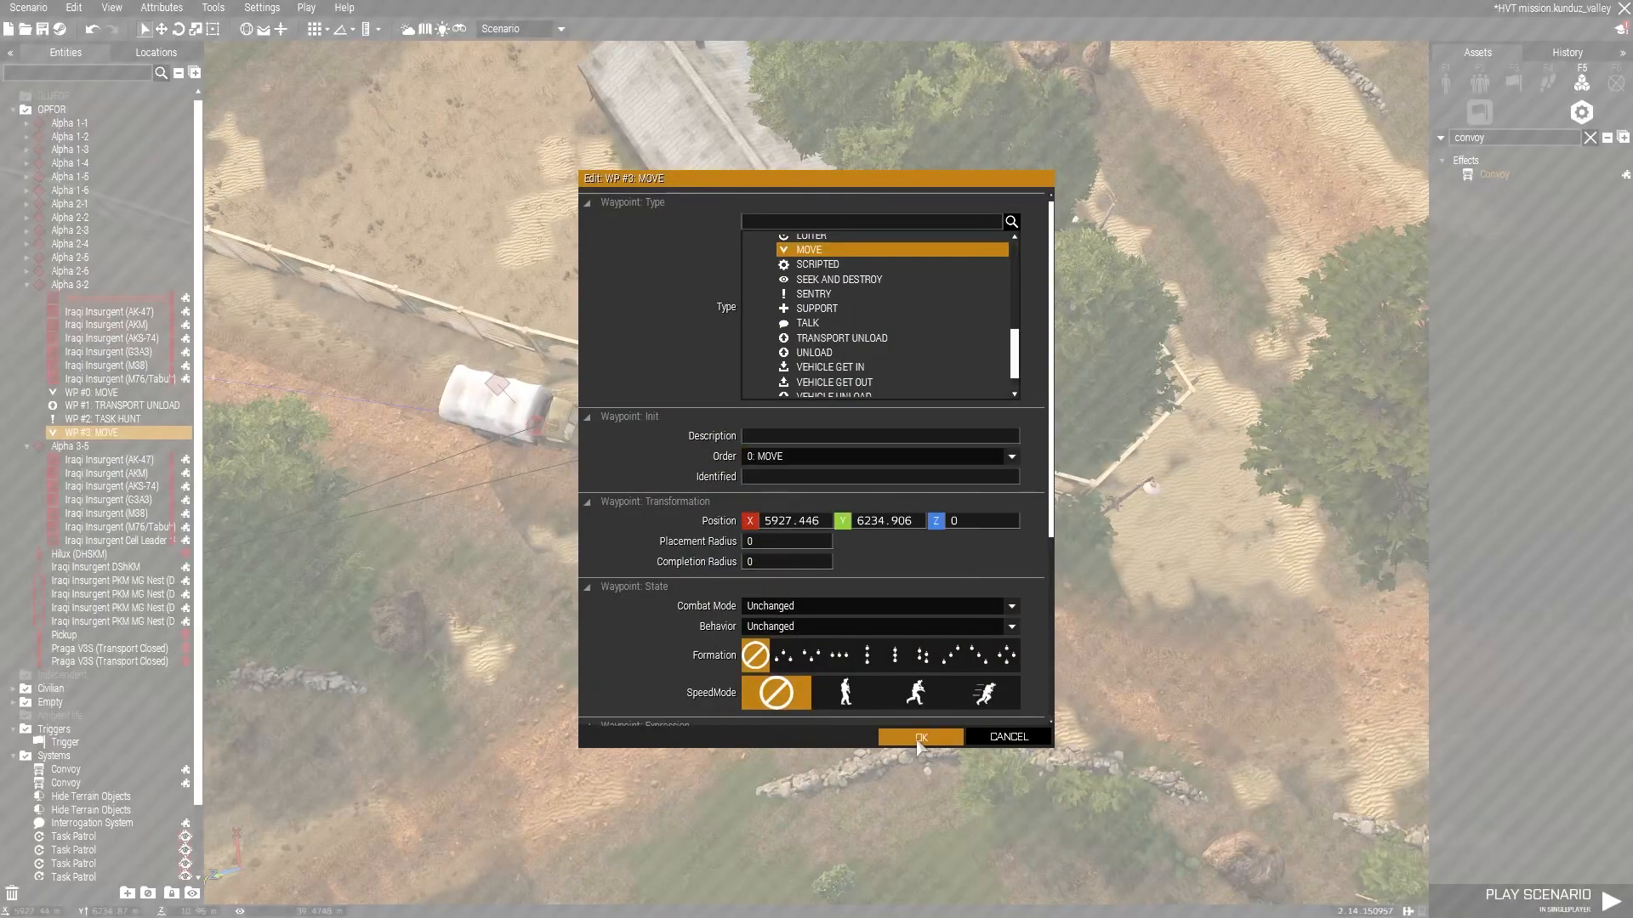
{"action": "left_click", "coordinate": [919, 738]}
Review Alpha 3-2's route from the trucks up the road to the village.
{"action": "left_click", "coordinate": [637, 457]}
{"action": "right_click_drag", "start_coordinate": [637, 457], "coordinate": [136, 182]}
{"action": "key", "text": "s"}
{"action": "right_click_drag", "start_coordinate": [601, 229], "coordinate": [937, 557]}
{"action": "key", "text": "w"}
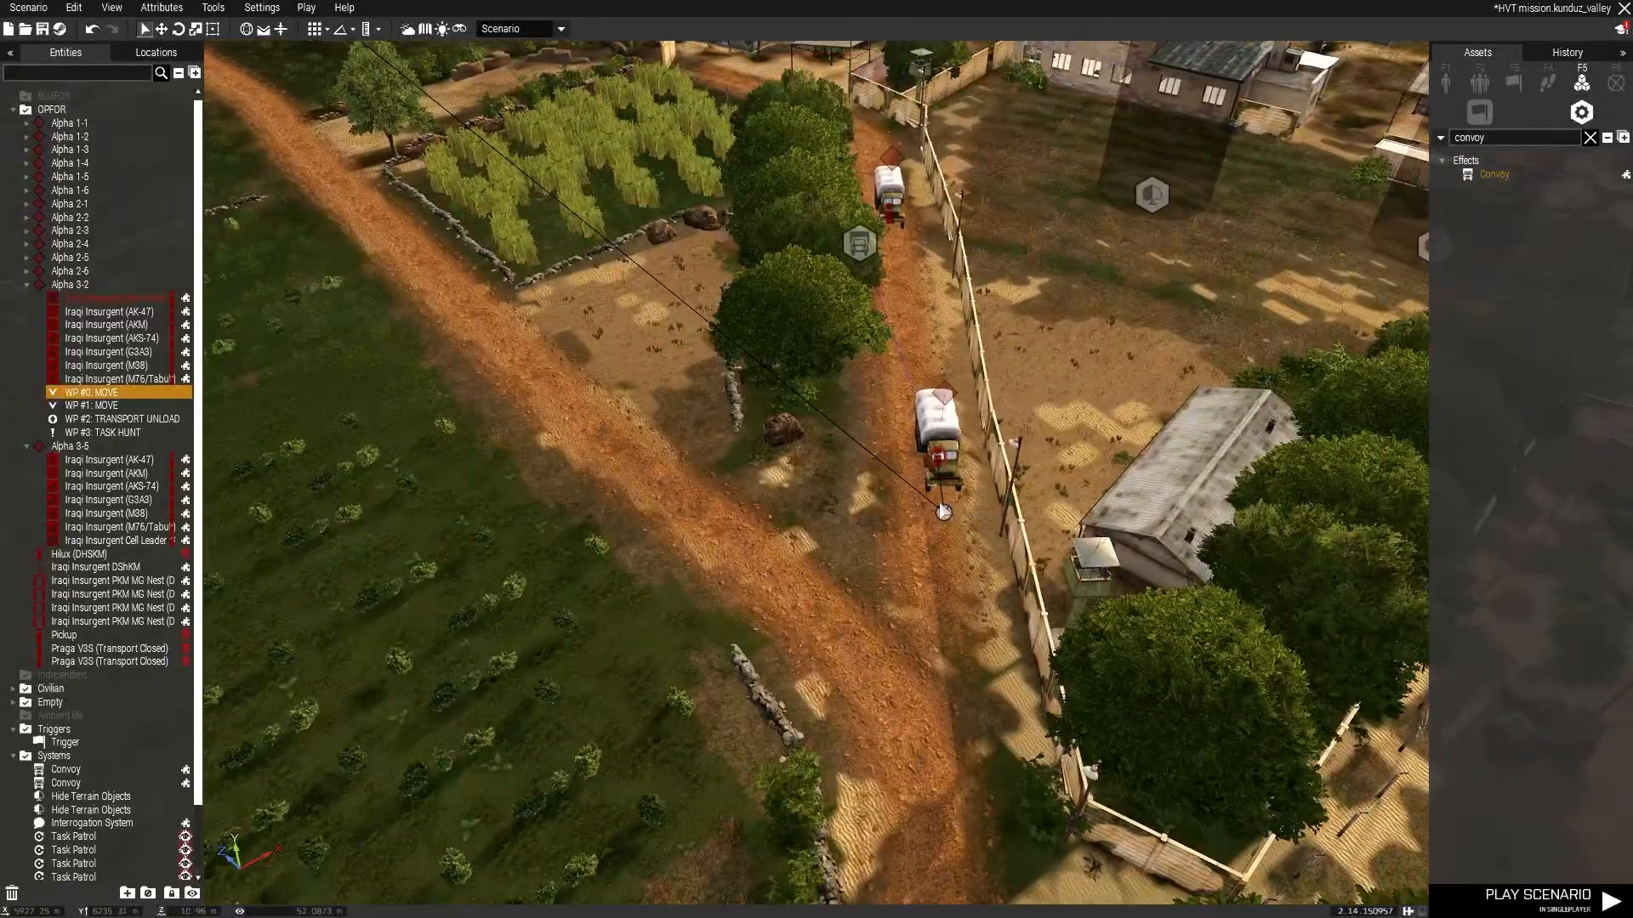
{"action": "right_click_drag", "start_coordinate": [813, 560], "coordinate": [723, 395]}
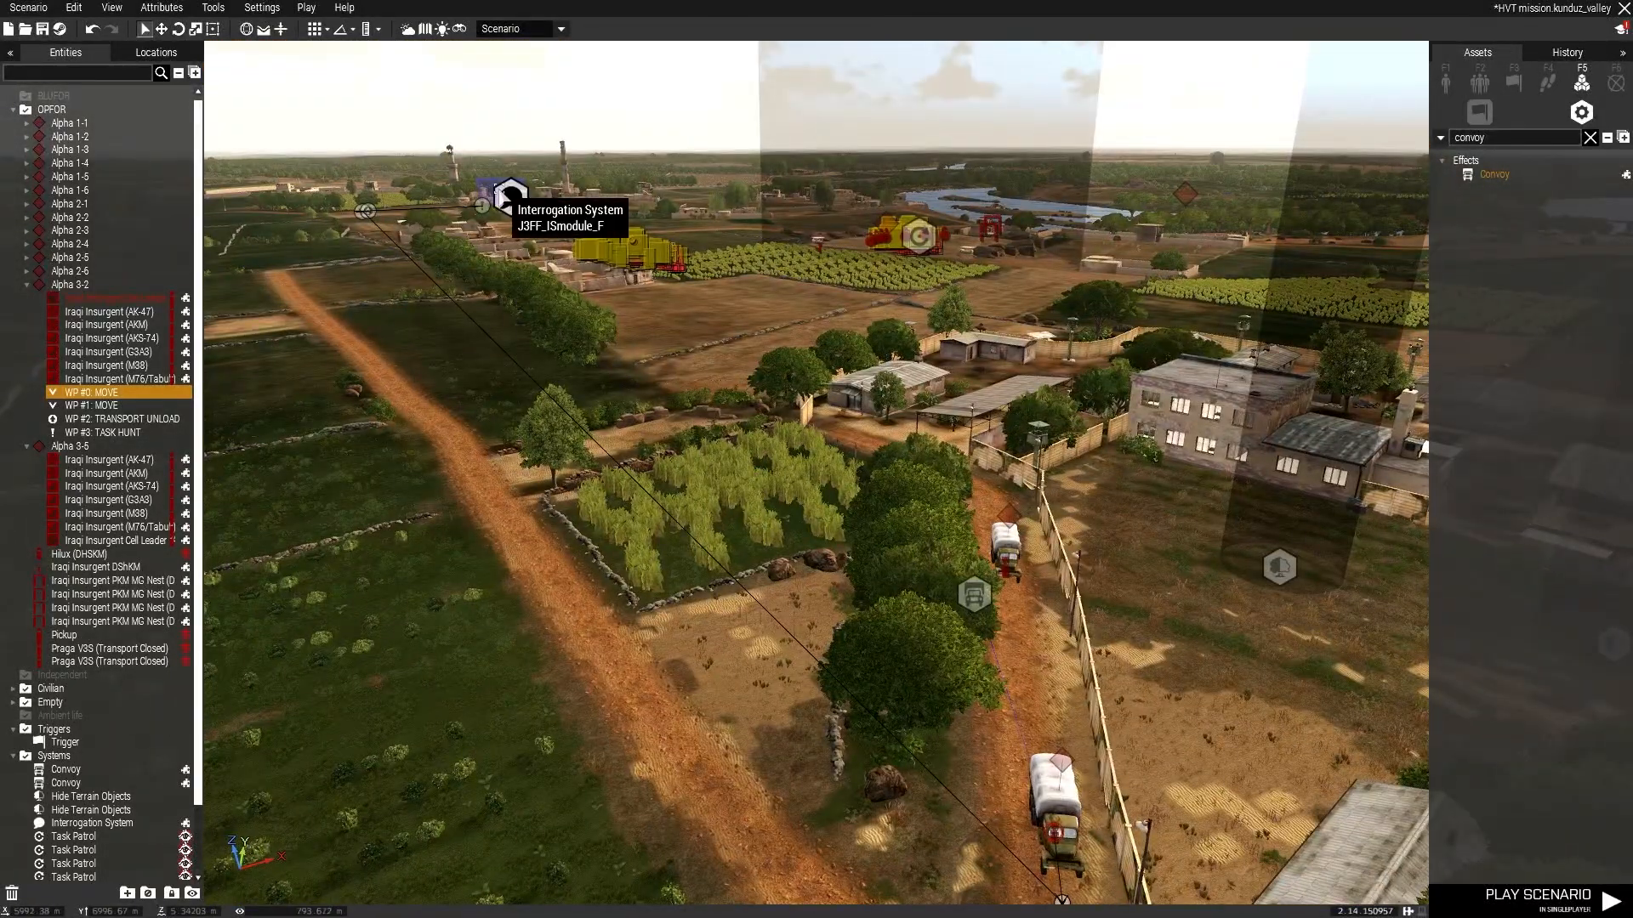
{"action": "right_click", "coordinate": [73, 746]}
{"action": "left_click", "coordinate": [300, 683]}
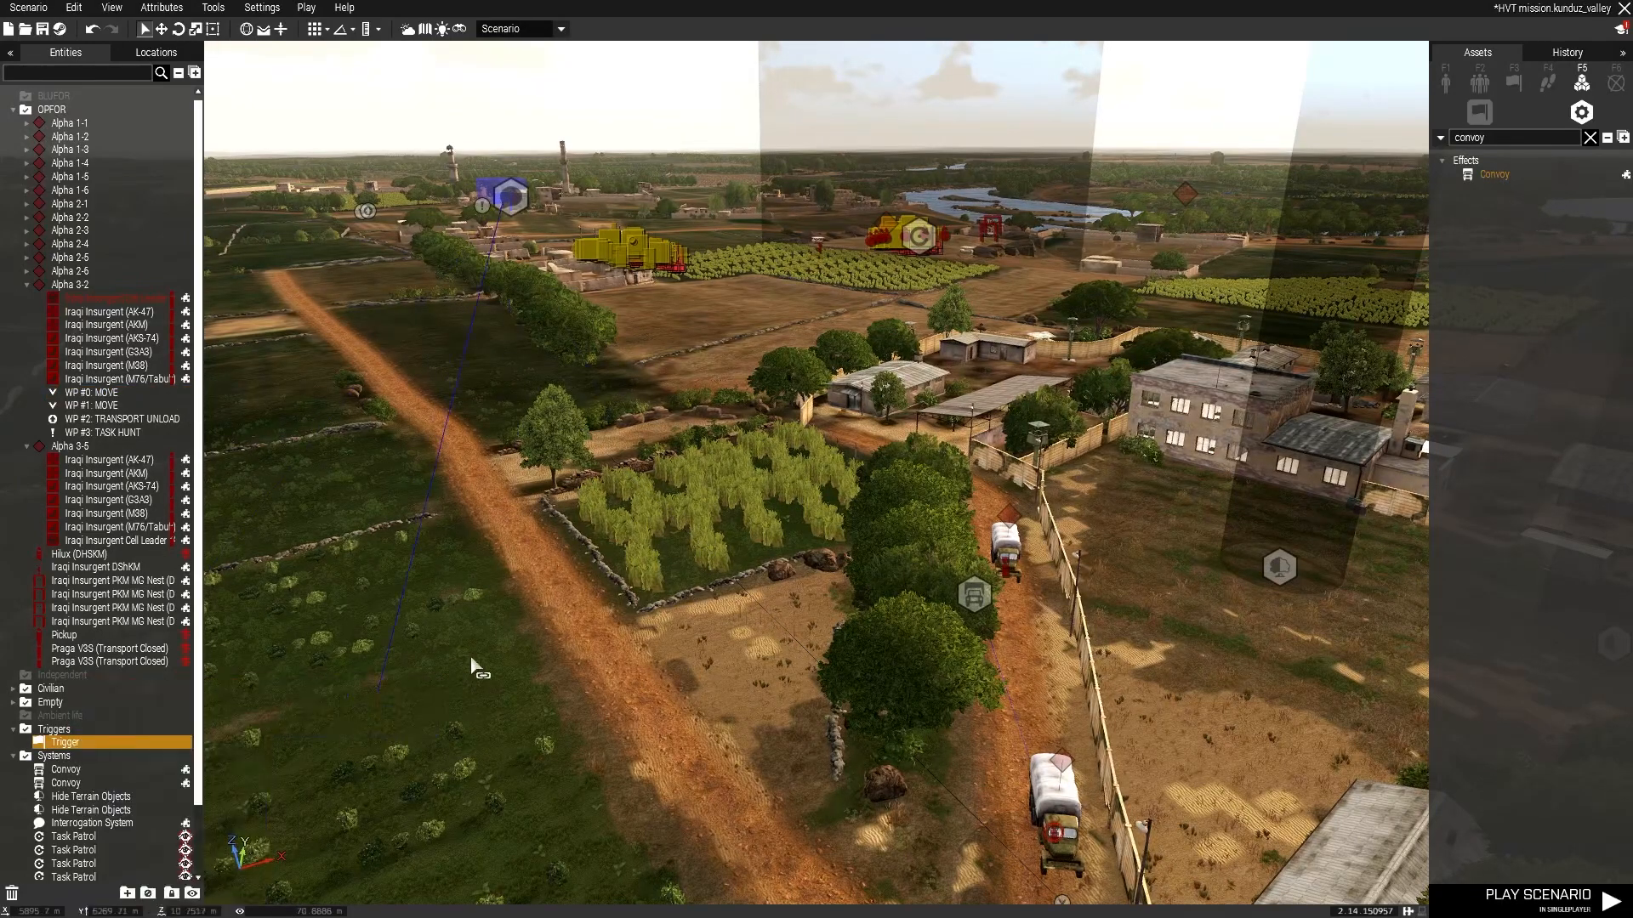
{"action": "scroll", "coordinate": [872, 606], "scroll_direction": "up", "scroll_amount": 3}
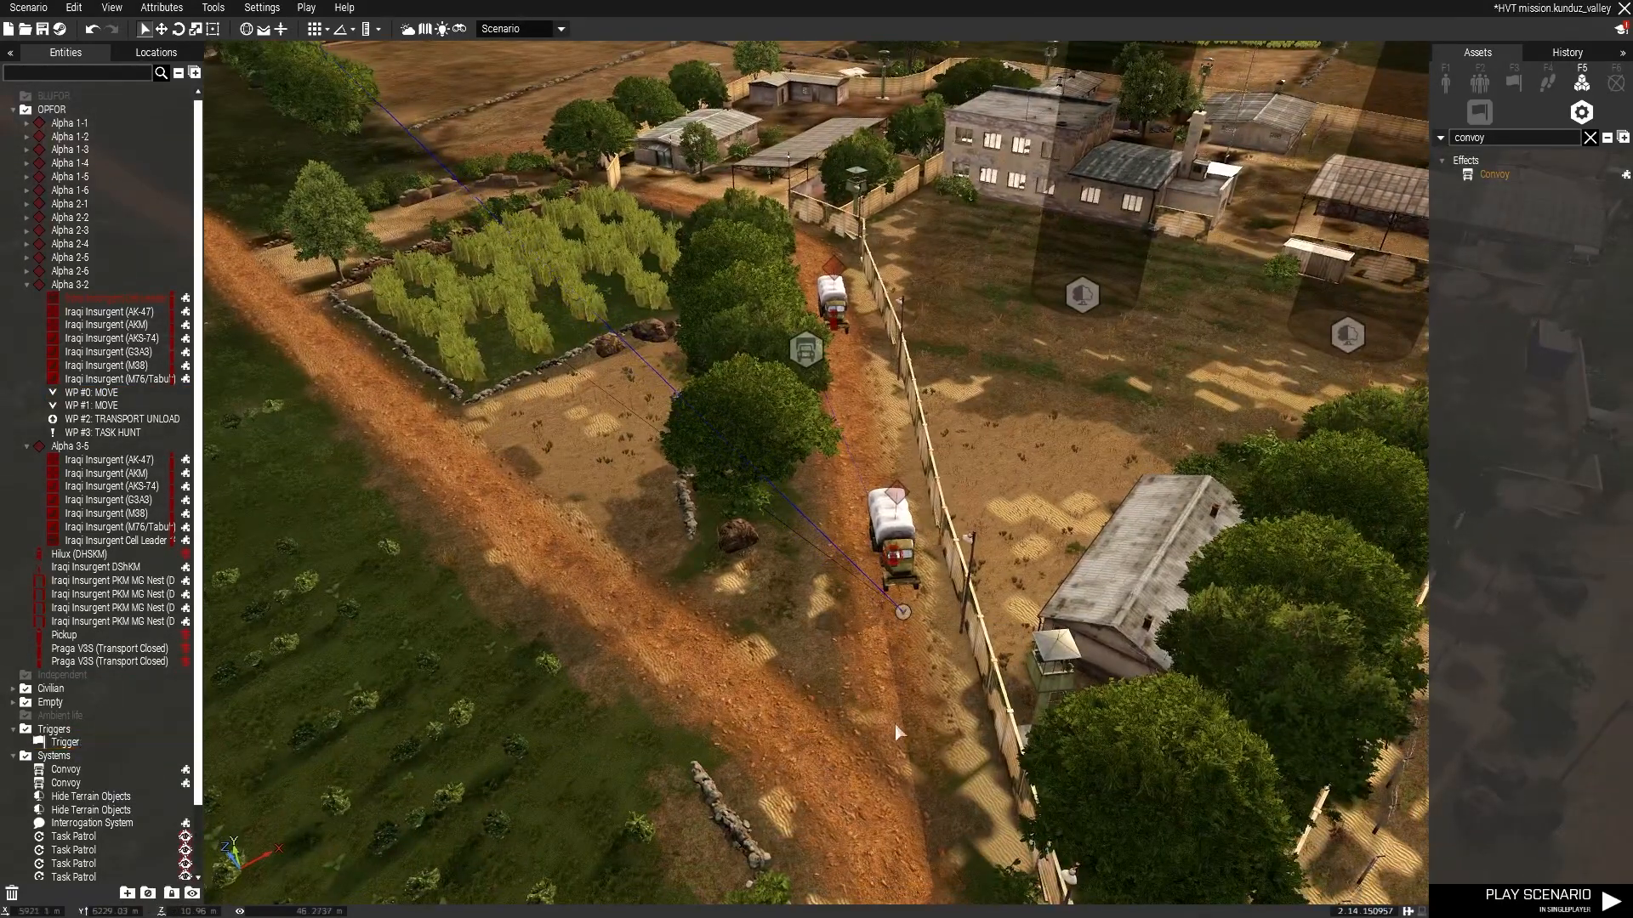
{"action": "right_click_drag", "start_coordinate": [849, 499], "coordinate": [1175, 415]}
{"action": "key", "text": "w"}
Clear the asset search and survey the river, village and mosque area.
{"action": "left_click", "coordinate": [1589, 138]}
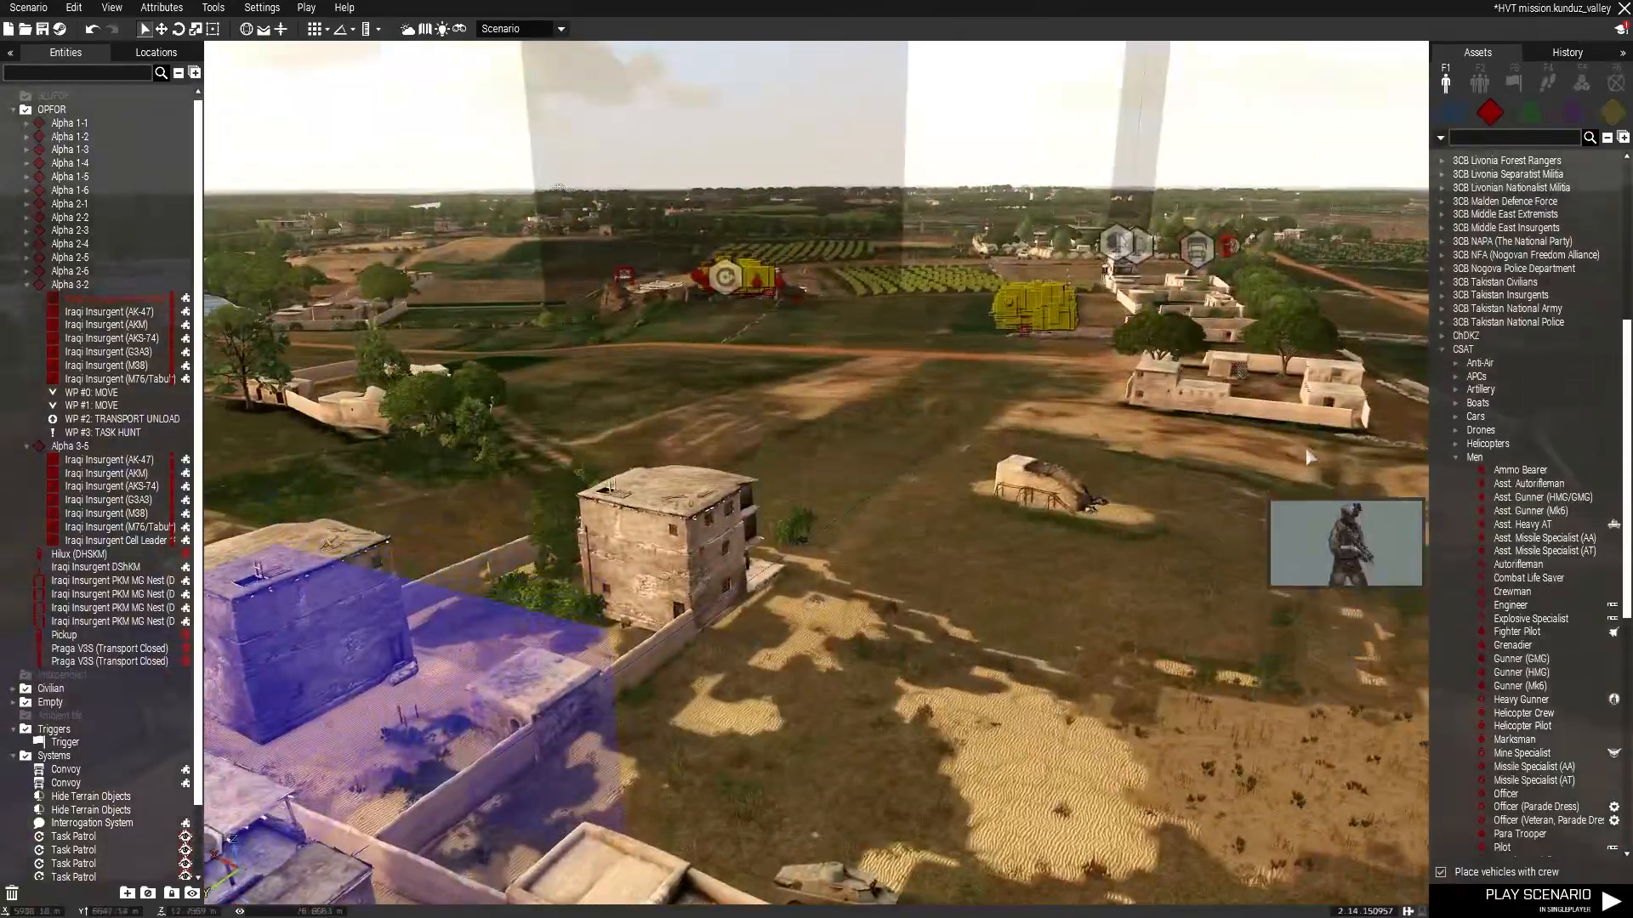
{"action": "left_click_drag", "start_coordinate": [1312, 460], "coordinate": [1106, 340]}
{"action": "key", "text": "w"}
{"action": "right_click_drag", "start_coordinate": [1106, 340], "coordinate": [1105, 399]}
{"action": "key", "text": "w"}
{"action": "left_click", "coordinate": [1481, 85]}
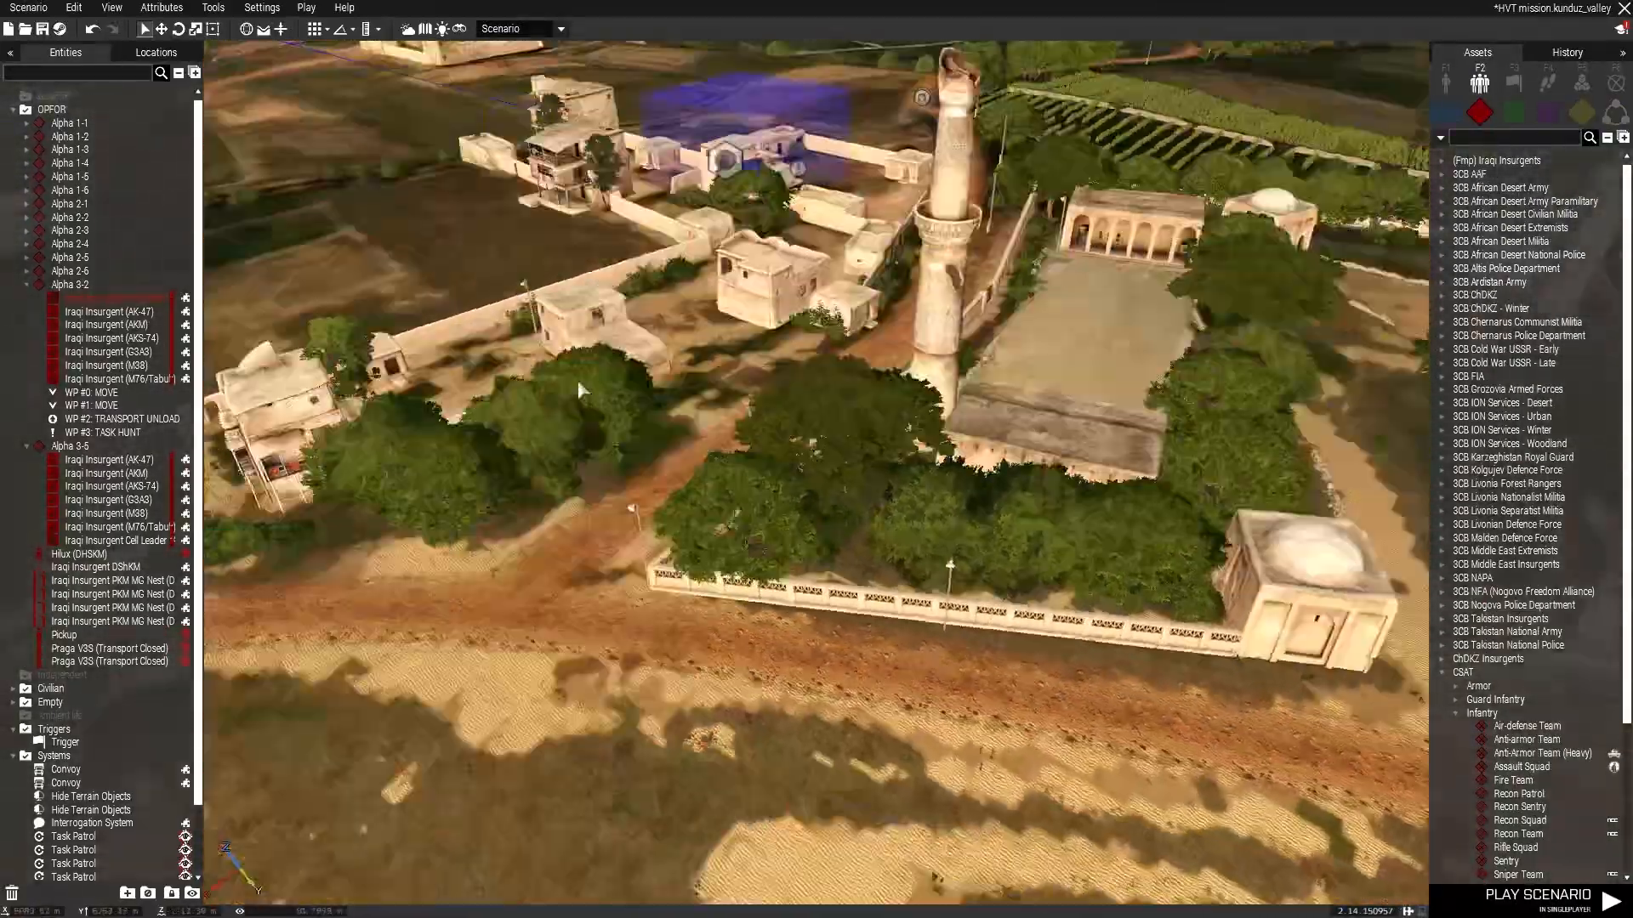
{"action": "right_click_drag", "start_coordinate": [578, 389], "coordinate": [510, 289]}
{"action": "key", "text": "s"}
{"action": "right_click_drag", "start_coordinate": [700, 330], "coordinate": [737, 415]}
{"action": "key", "text": "w"}
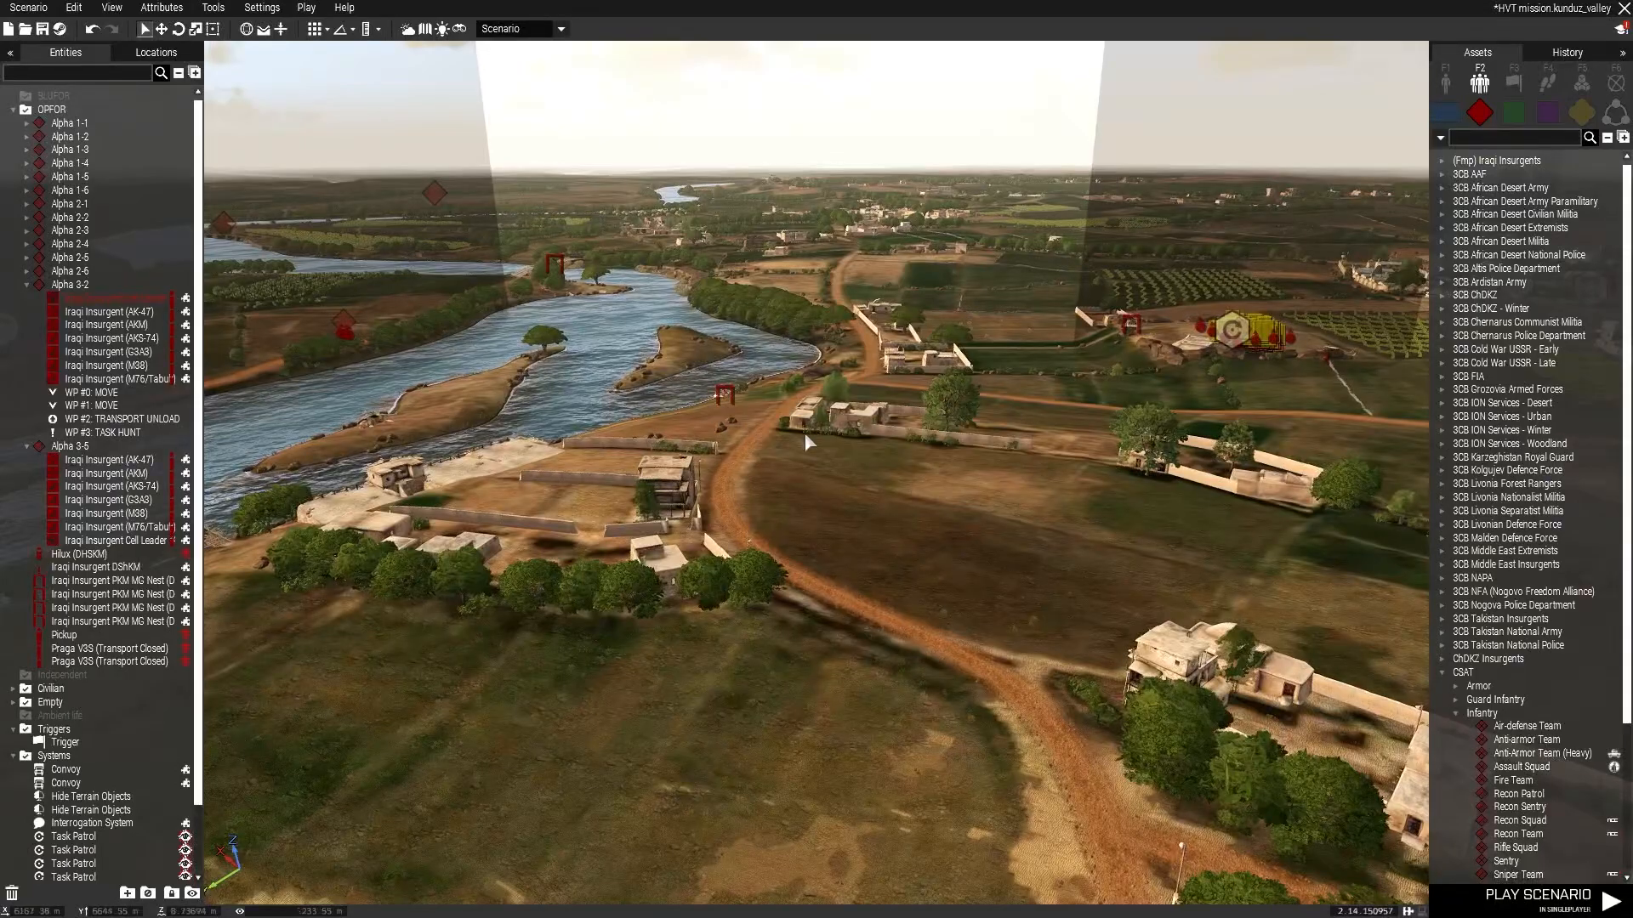
{"action": "right_click_drag", "start_coordinate": [935, 561], "coordinate": [502, 564]}
{"action": "key", "text": "w"}
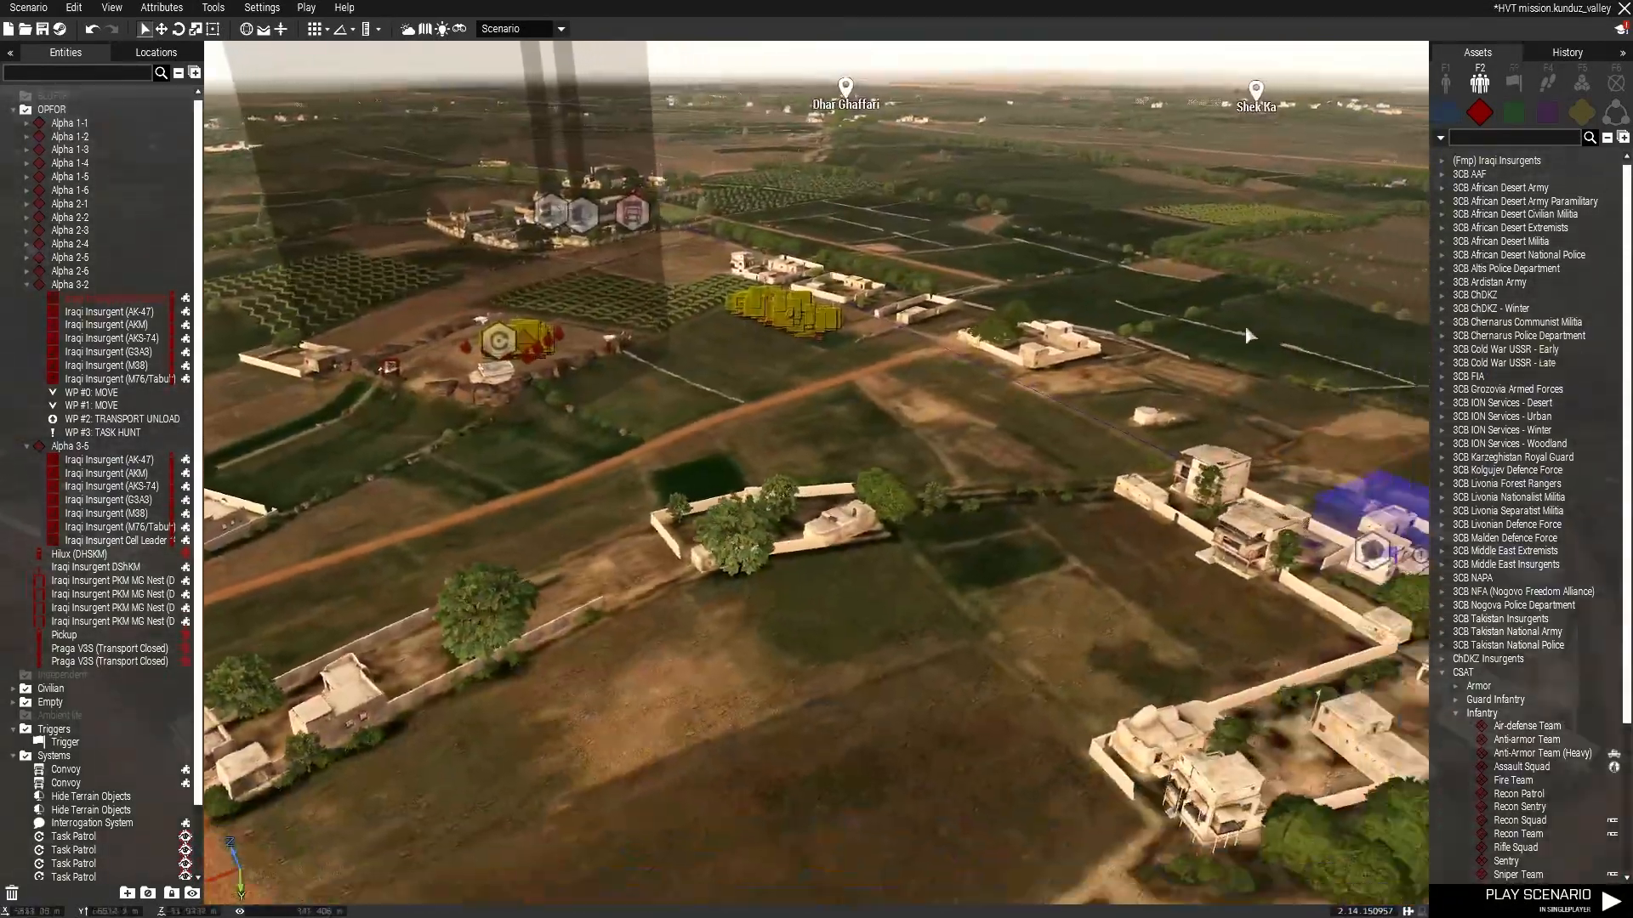
{"action": "key", "text": "w"}
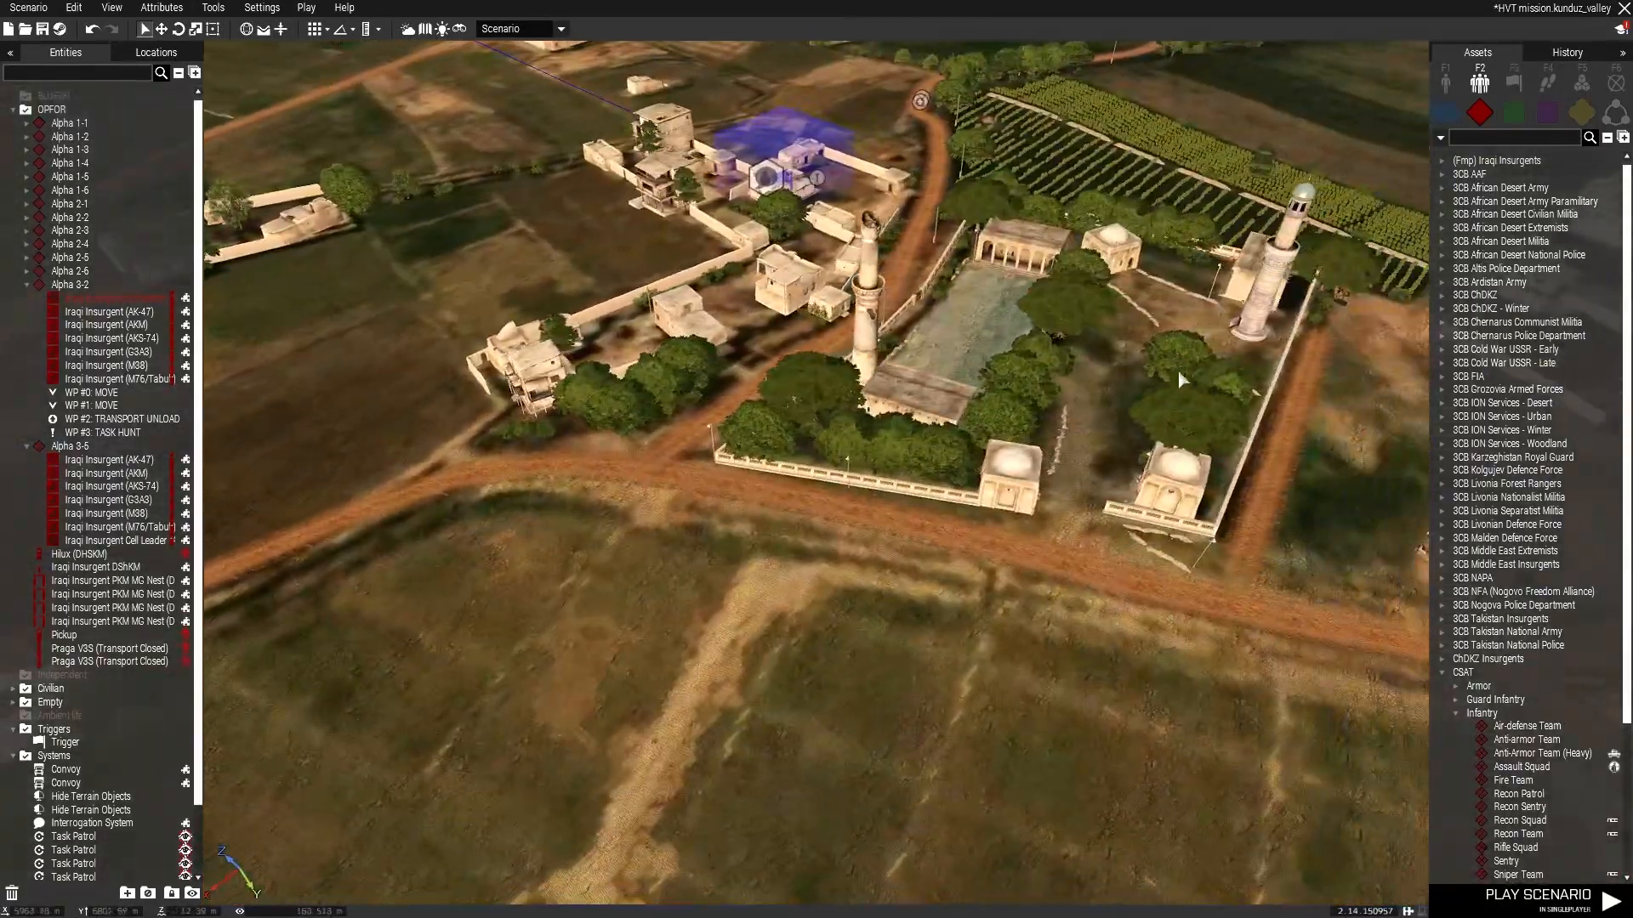
{"action": "key", "text": "w"}
{"action": "scroll", "coordinate": [825, 377], "scroll_direction": "up", "scroll_amount": 5}
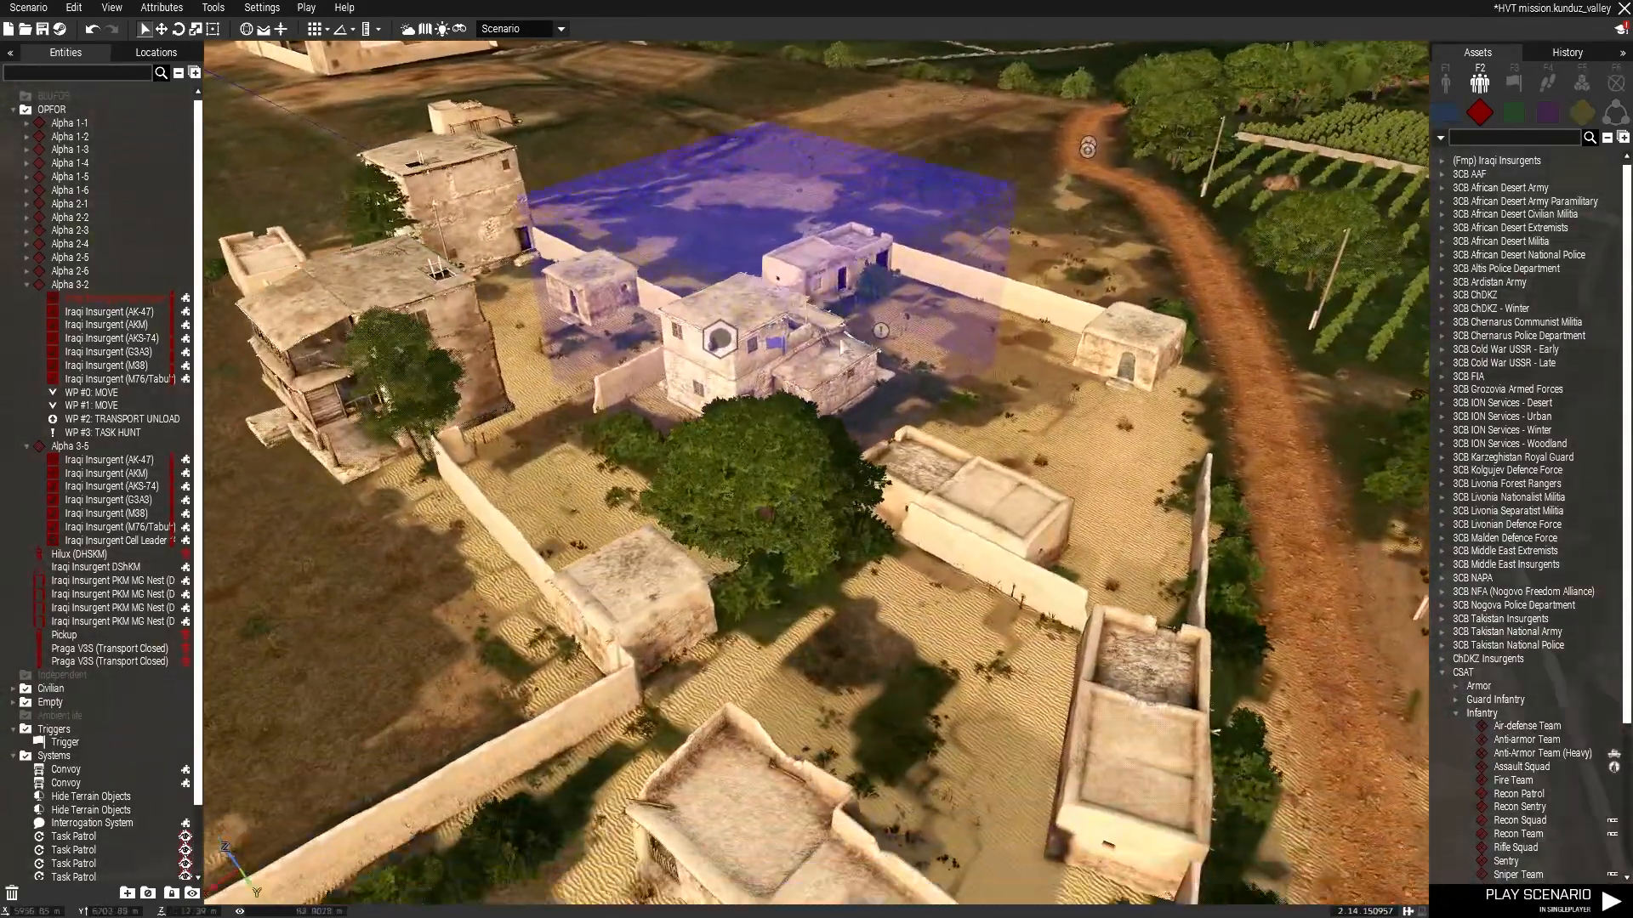
{"action": "left_click_drag", "start_coordinate": [571, 512], "coordinate": [570, 513]}
{"action": "left_click", "coordinate": [1134, 306]}
{"action": "left_click_drag", "start_coordinate": [1120, 244], "coordinate": [689, 441]}
{"action": "left_click", "coordinate": [1084, 342]}
{"action": "left_click_drag", "start_coordinate": [1038, 255], "coordinate": [671, 409]}
{"action": "left_click", "coordinate": [1021, 341]}
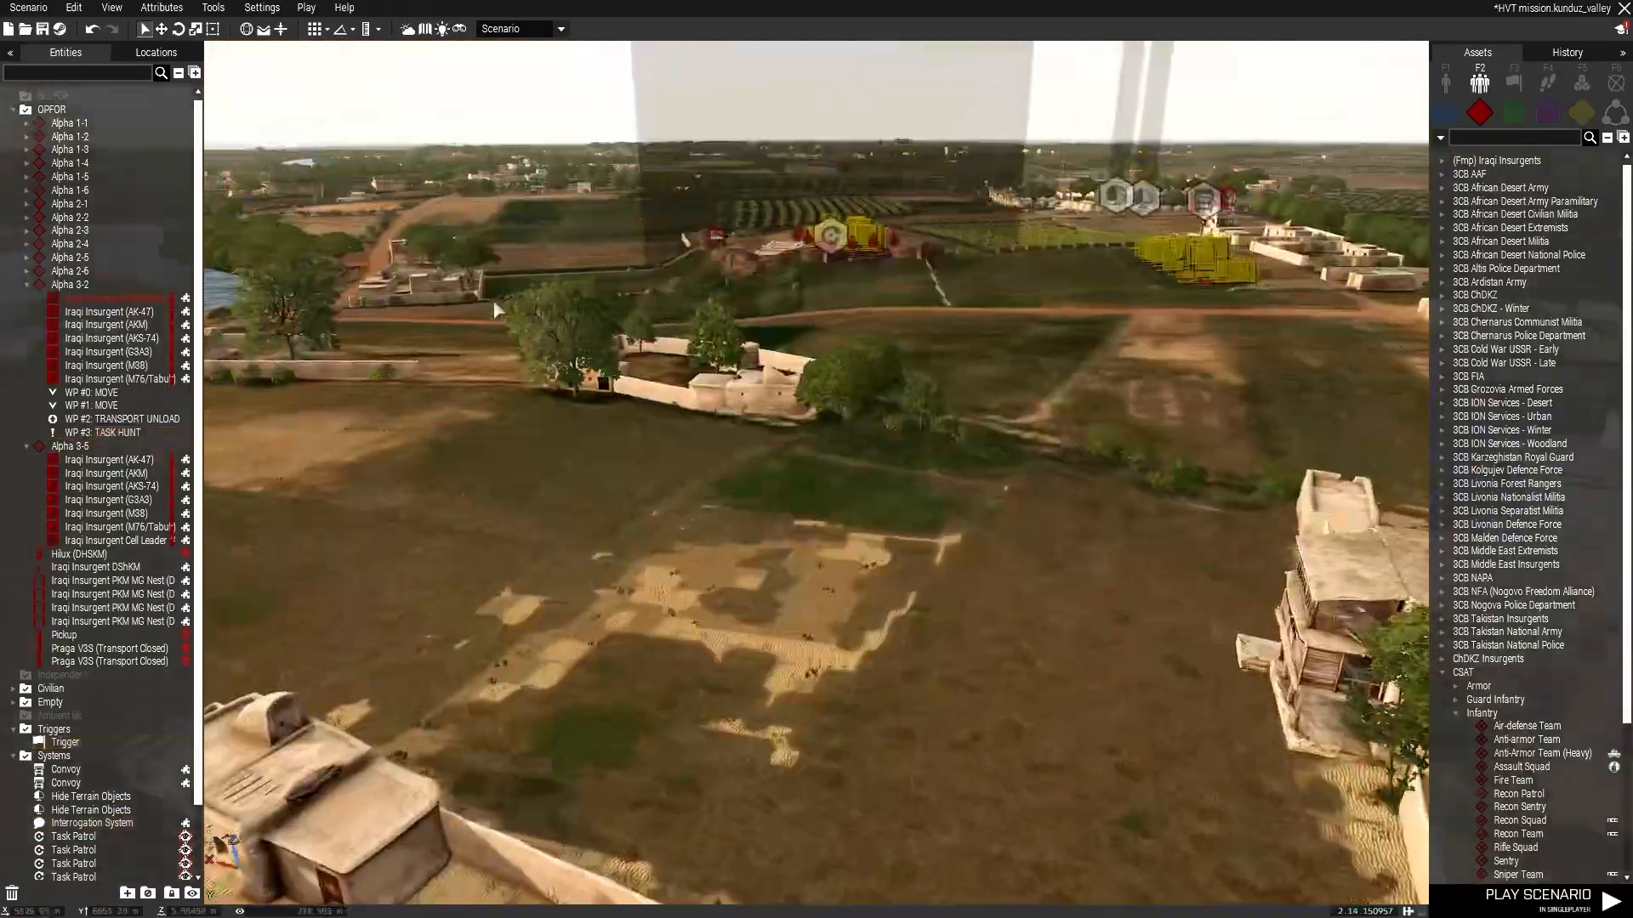
{"action": "key", "text": "w"}
{"action": "right_click_drag", "start_coordinate": [612, 263], "coordinate": [443, 234]}
{"action": "key", "text": "a"}
{"action": "key", "text": "s"}
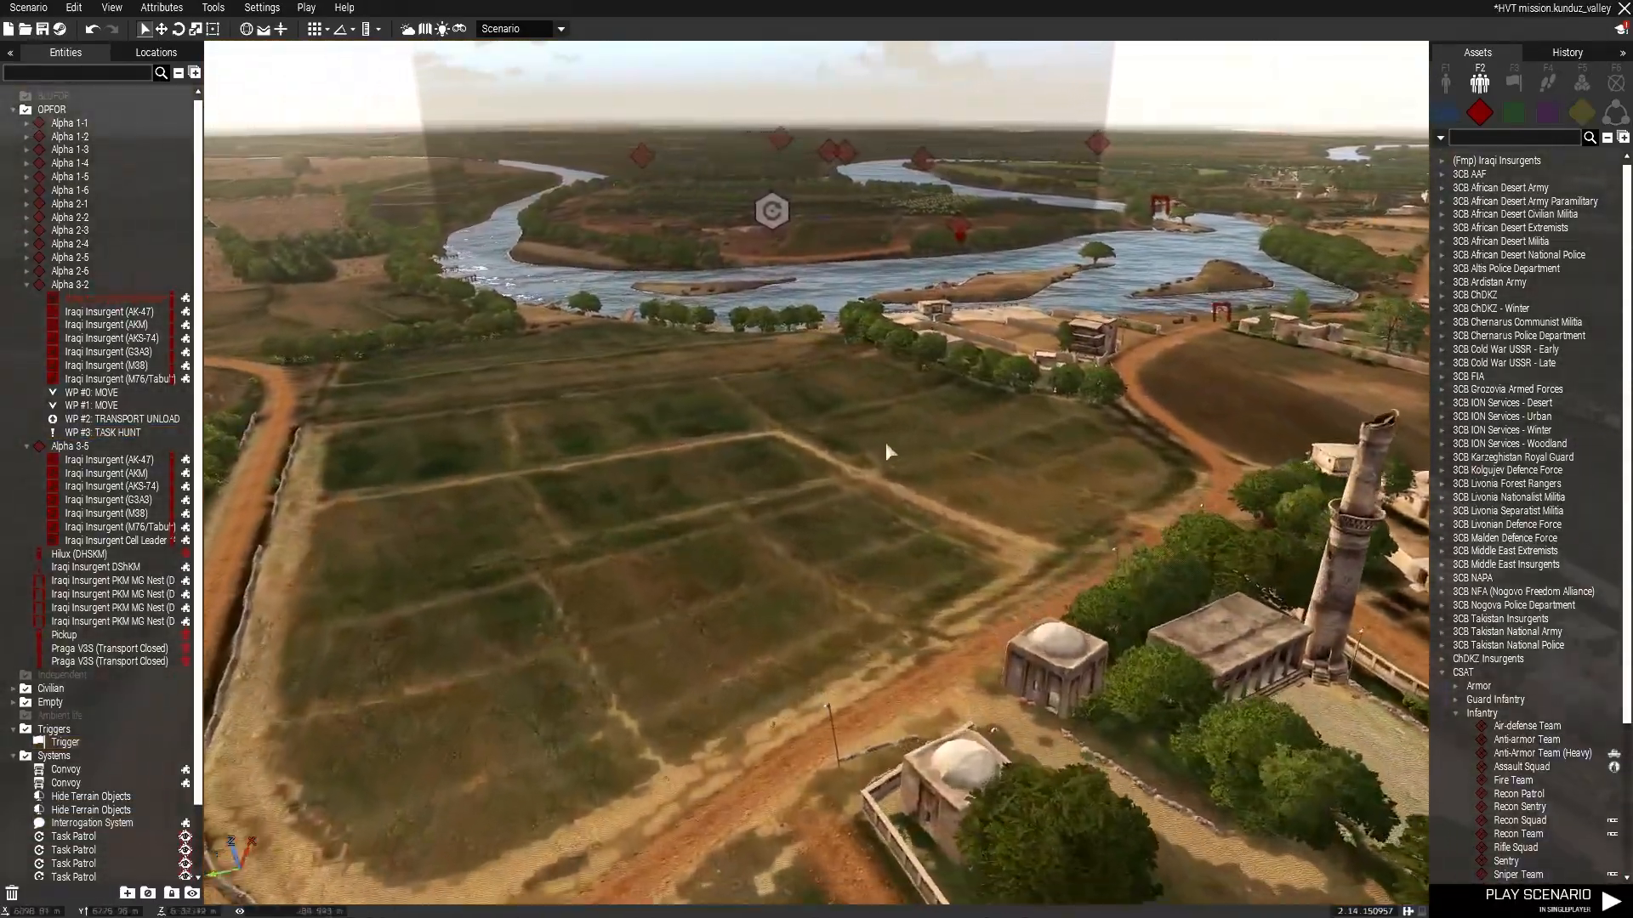
{"action": "right_click_drag", "start_coordinate": [886, 441], "coordinate": [810, 335]}
{"action": "key", "text": "w"}
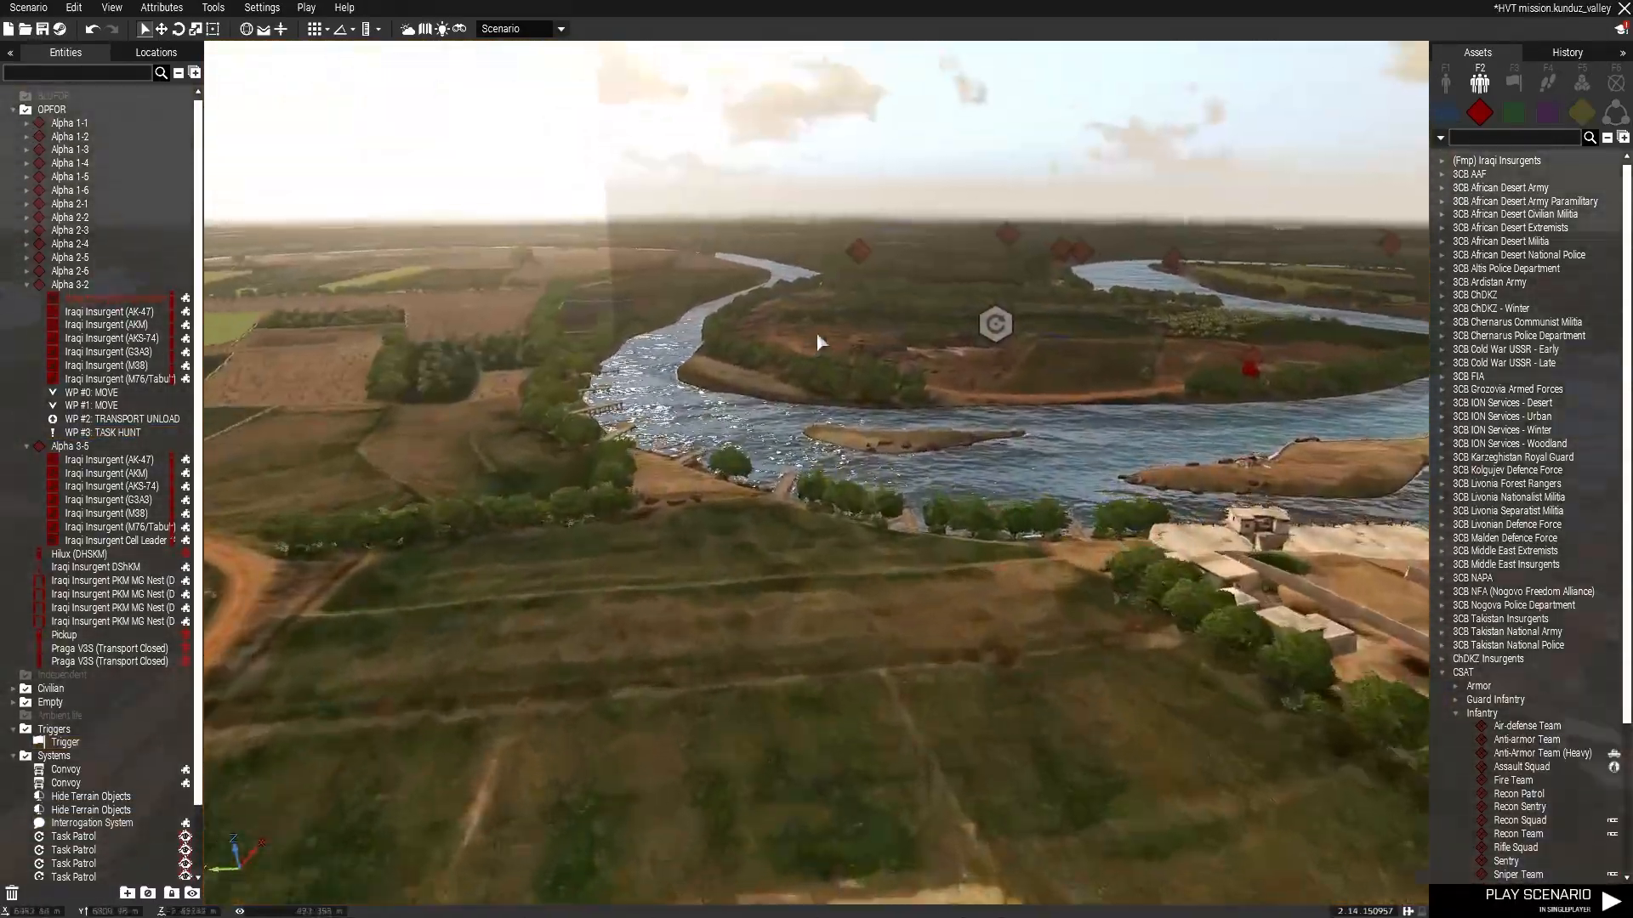
{"action": "right_click_drag", "start_coordinate": [905, 289], "coordinate": [1462, 379]}
{"action": "key", "text": "w"}
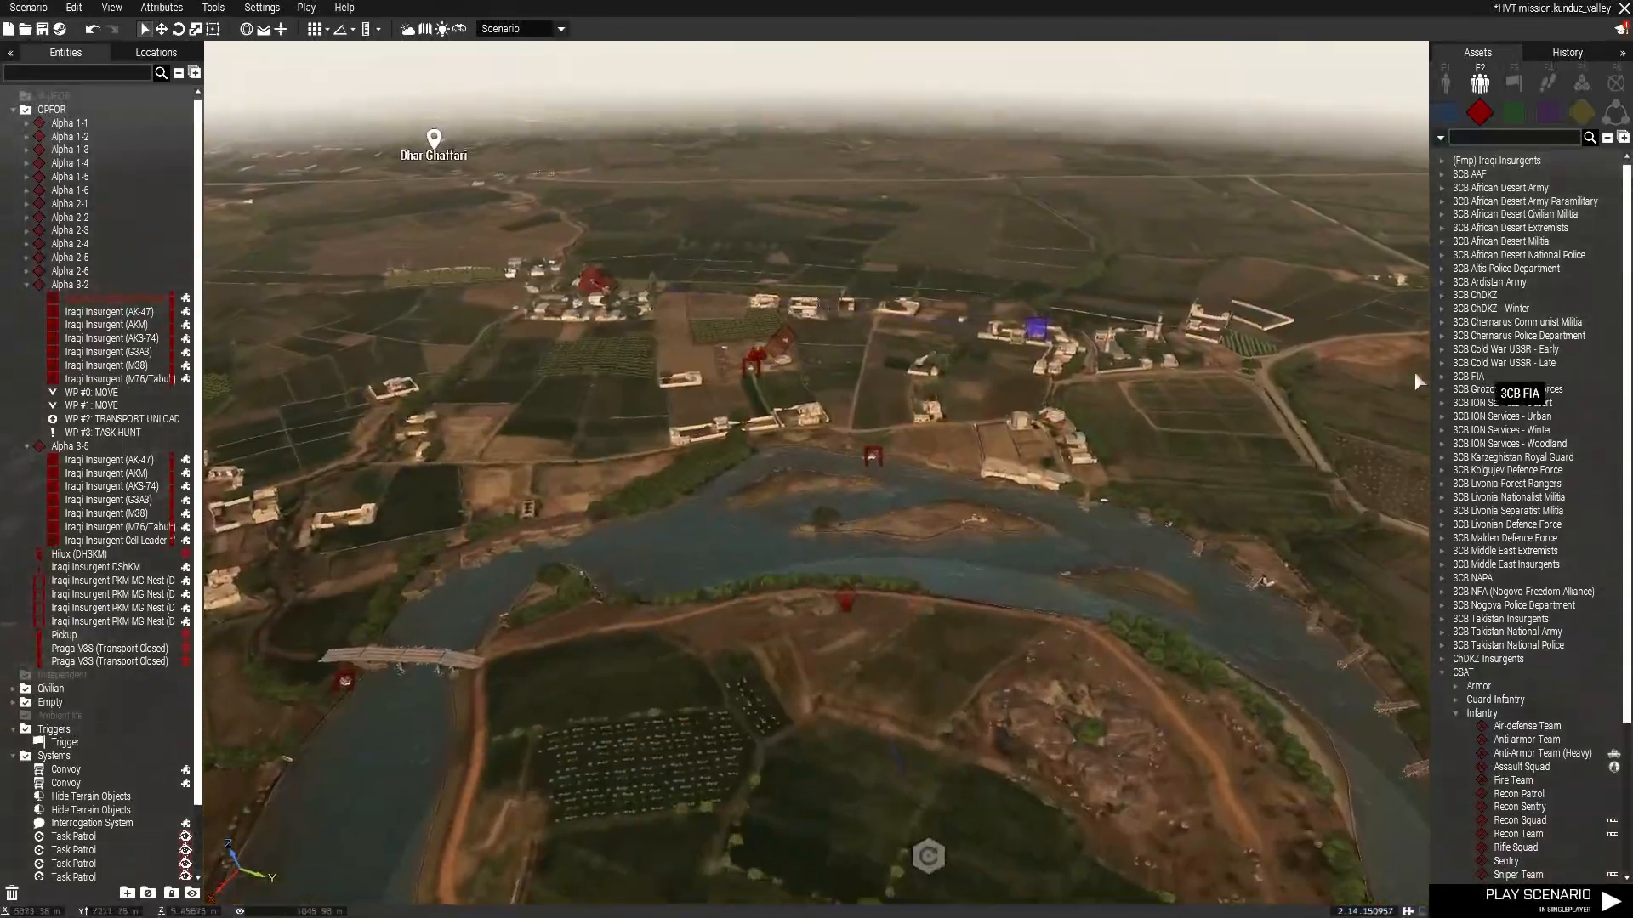
{"action": "right_click_drag", "start_coordinate": [842, 357], "coordinate": [864, 327]}
{"action": "key", "text": "w"}
{"action": "key", "text": "w"}
{"action": "left_click_drag", "start_coordinate": [899, 370], "coordinate": [623, 832]}
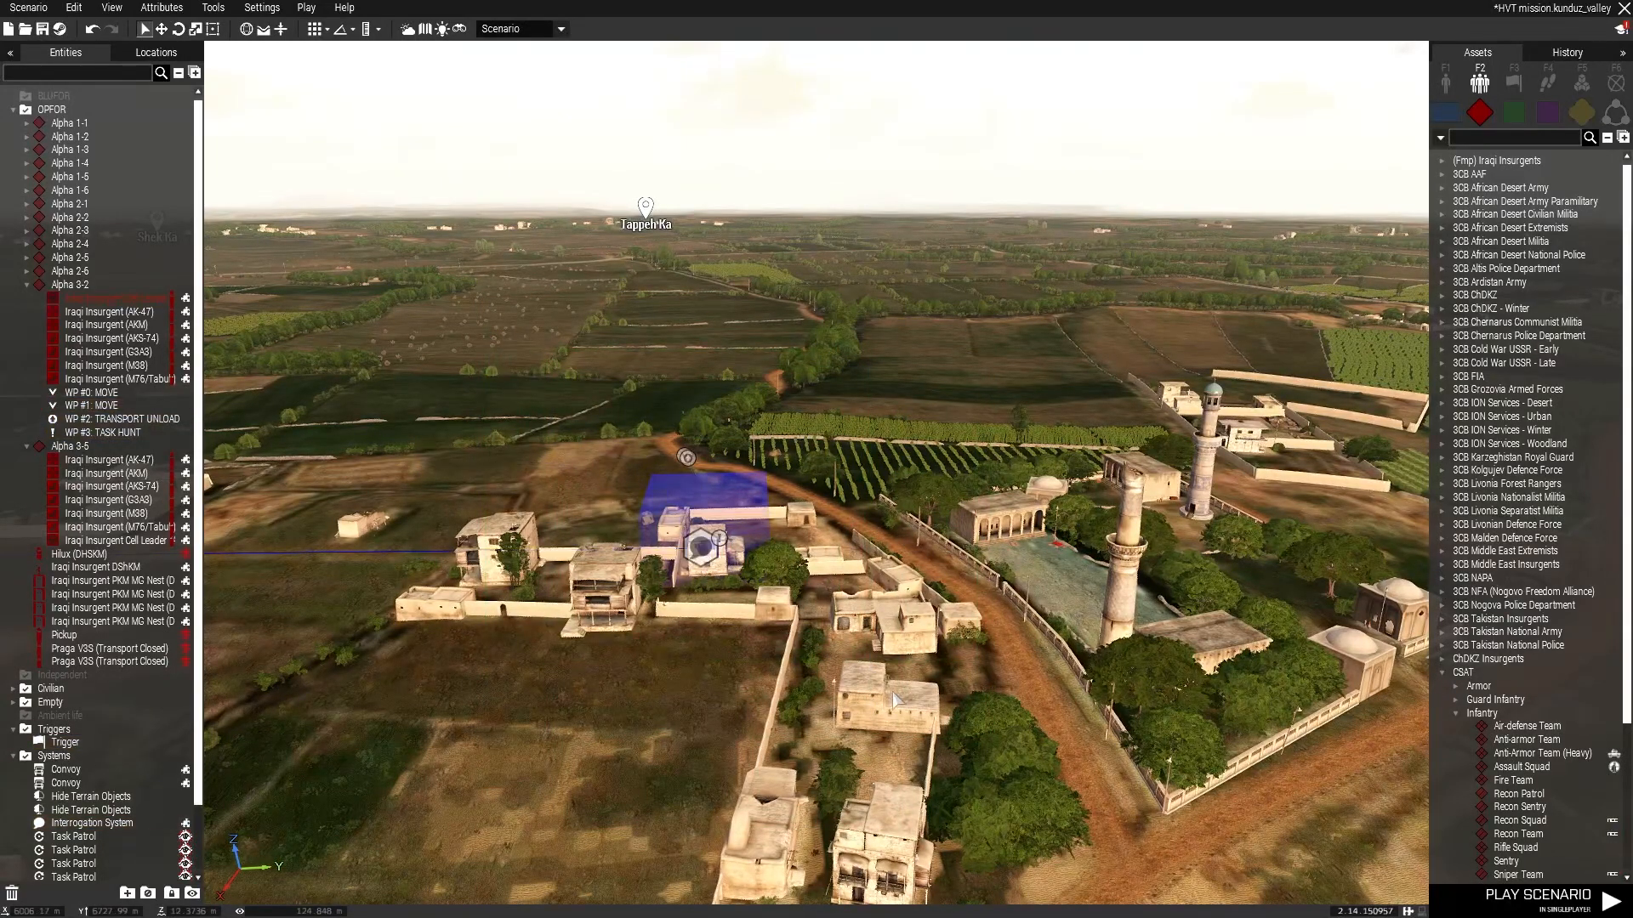
Save the scenario.
{"action": "double_click", "coordinate": [891, 694]}
{"action": "left_click", "coordinate": [880, 674]}
{"action": "right_click_drag", "start_coordinate": [851, 393], "coordinate": [803, 414]}
{"action": "key", "text": "d"}
{"action": "key", "text": "ctrl+s"}
Place a NATO Ammo Bearer in the courtyard beside the compound's house.
{"action": "left_click", "coordinate": [1446, 112]}
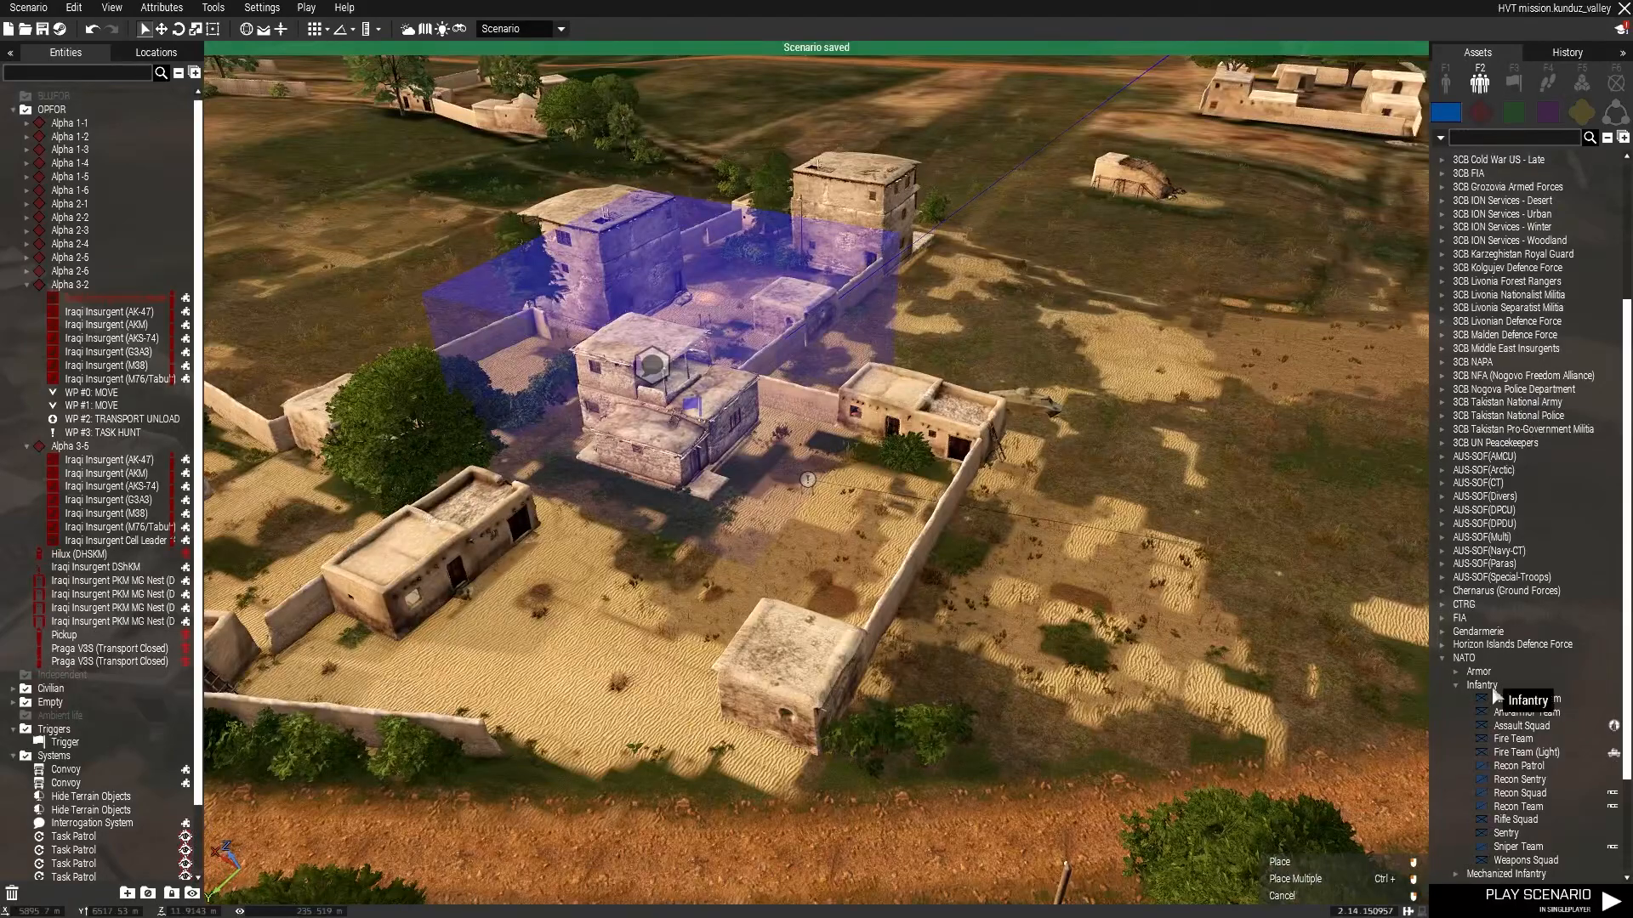
{"action": "key", "text": "w"}
{"action": "key", "text": "F1"}
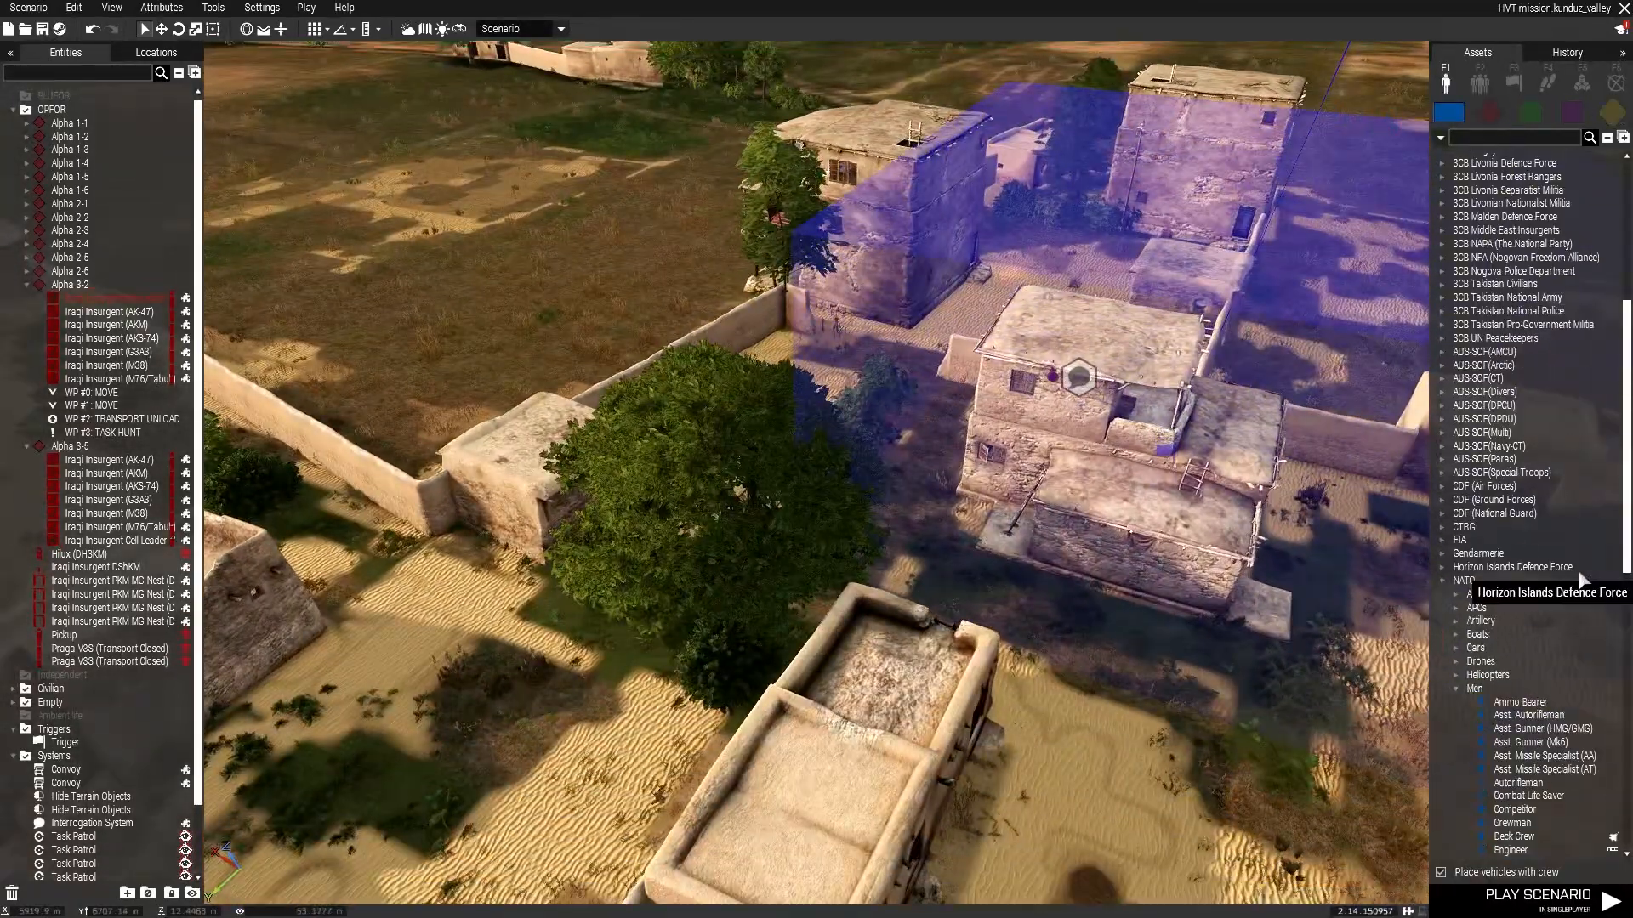
{"action": "left_click", "coordinate": [1520, 705]}
{"action": "key", "text": "d"}
{"action": "key", "text": "z"}
{"action": "left_click", "coordinate": [1069, 591]}
Make the Ammo Bearer the player character.
{"action": "right_click", "coordinate": [1071, 590]}
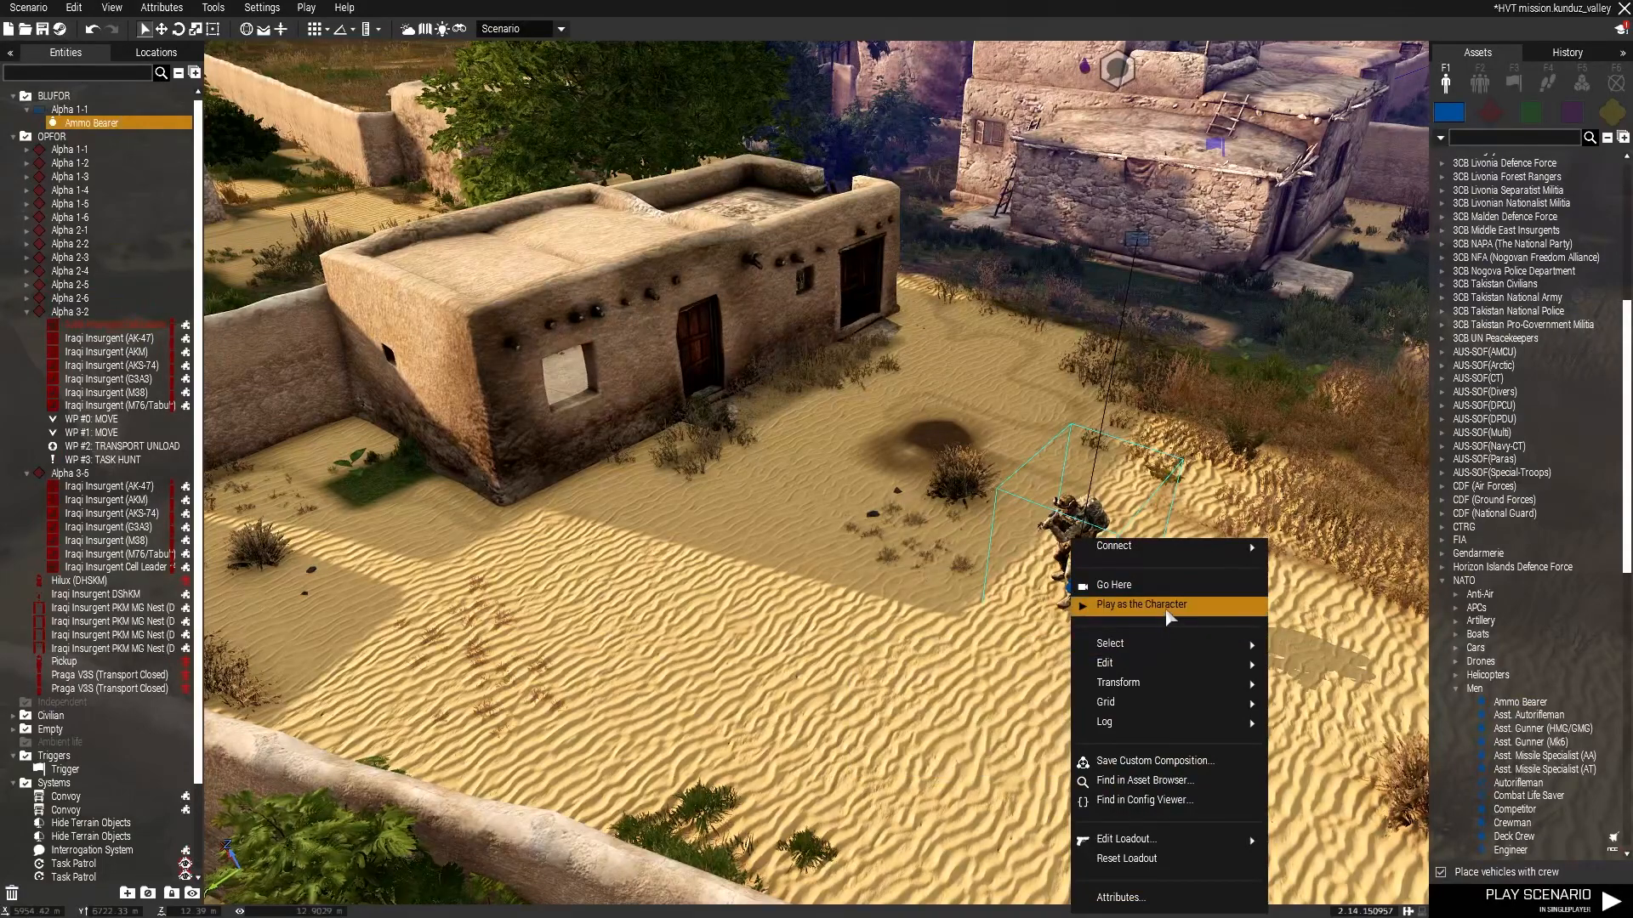
{"action": "left_click", "coordinate": [1139, 605]}
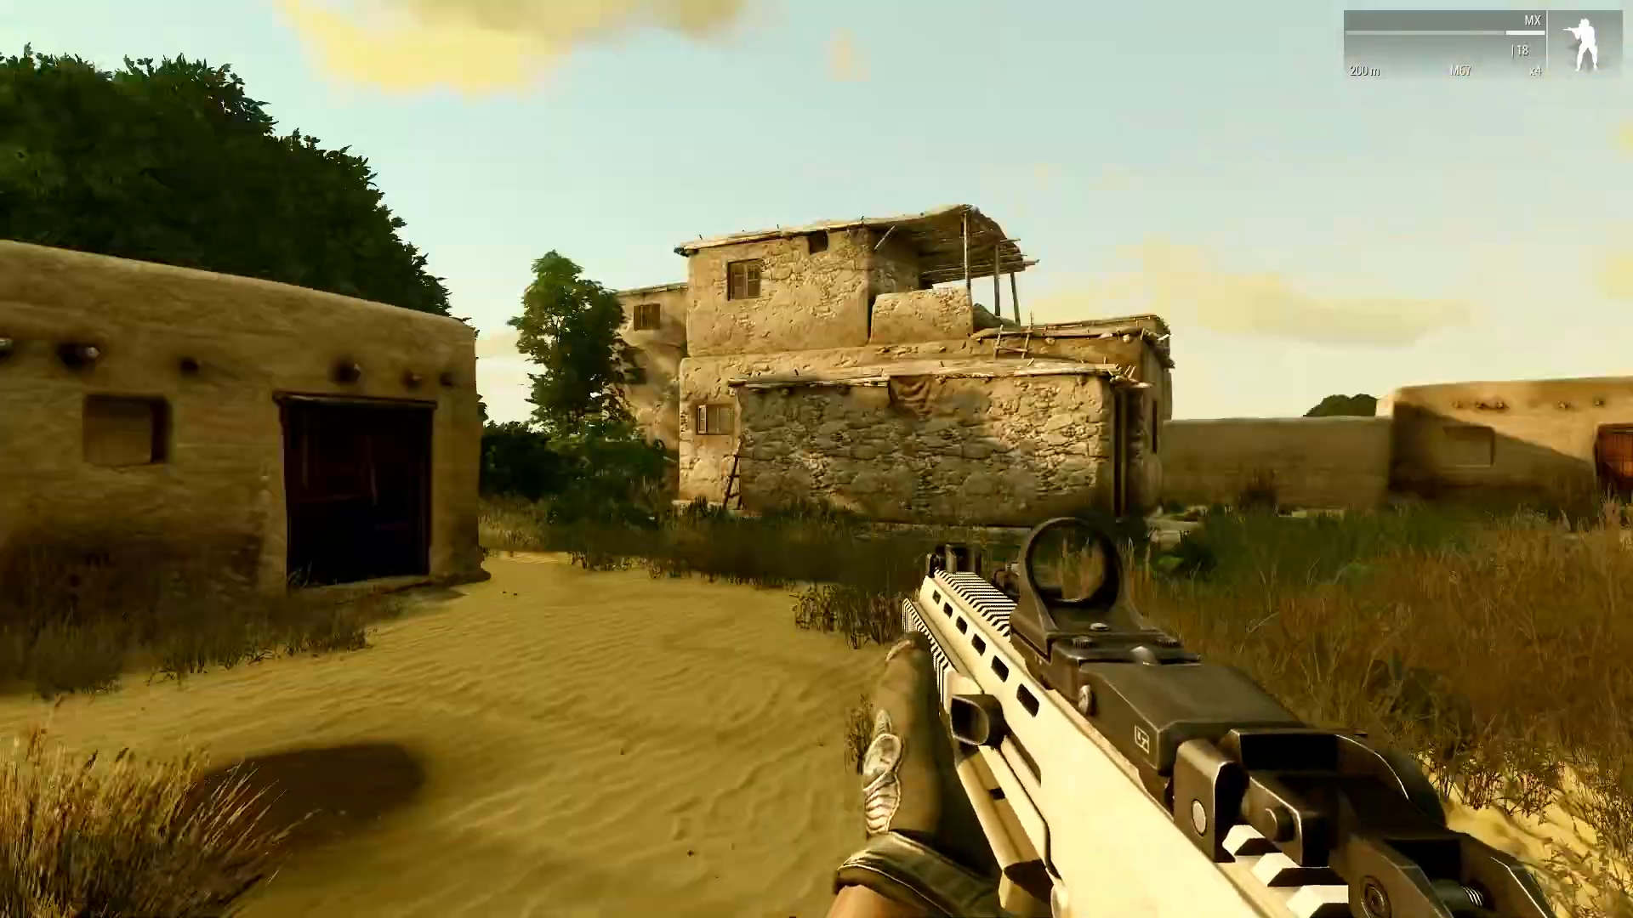
{"action": "key", "text": "Escape"}
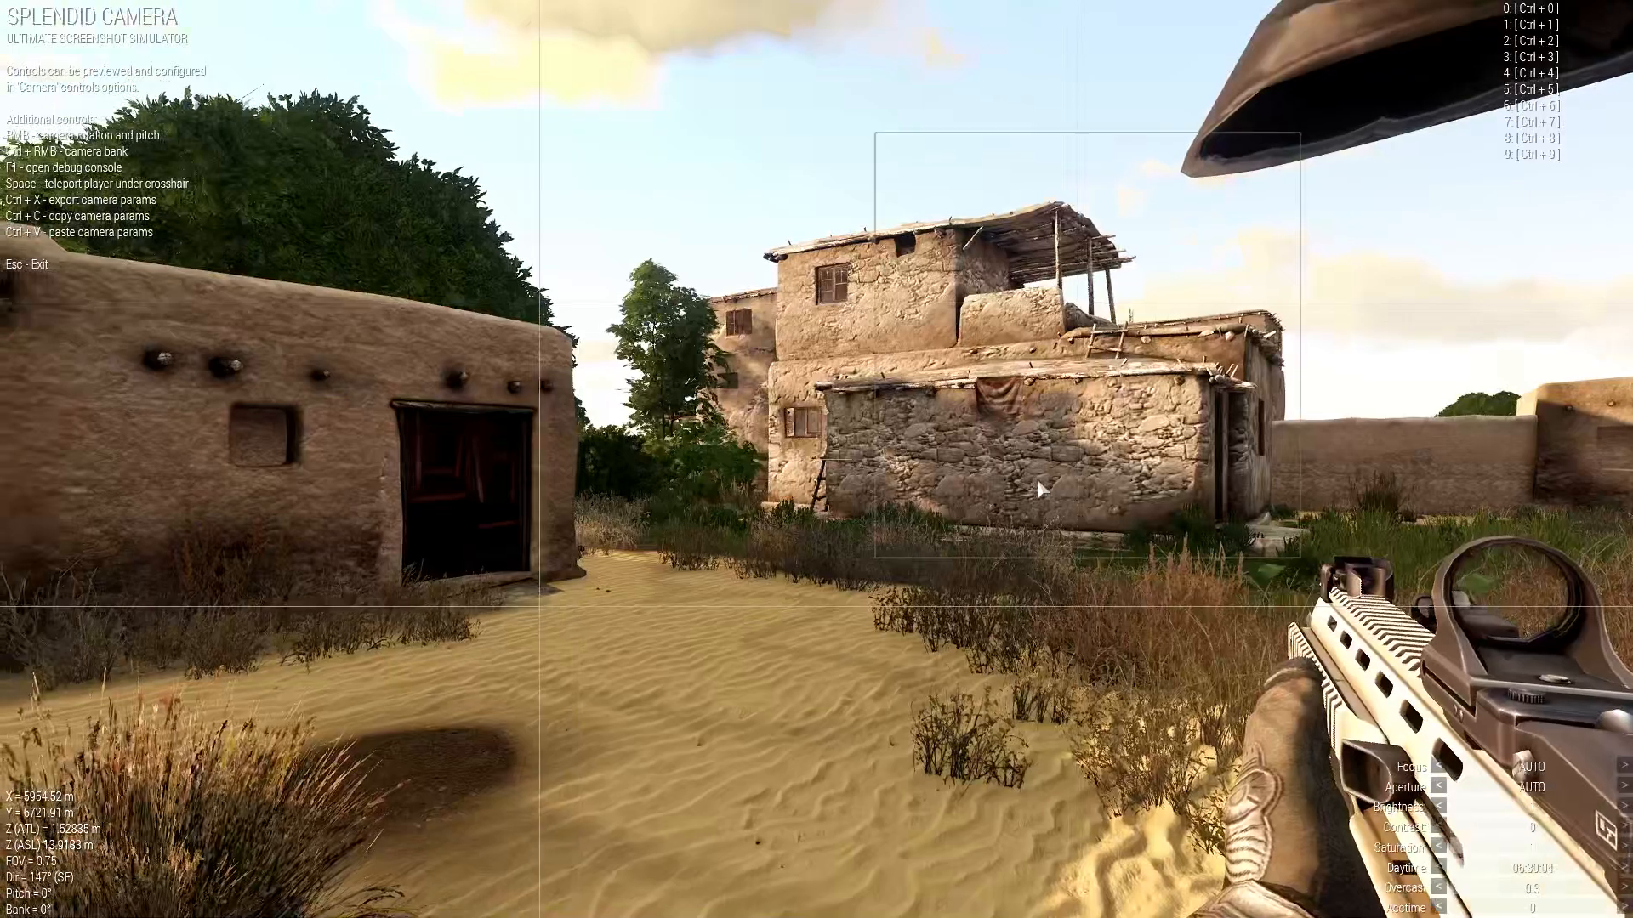
View the convoy trucks on the road with the editor interface hidden.
{"action": "key", "text": "q"}
{"action": "key", "text": "q"}
{"action": "key", "text": "q"}
{"action": "right_click_drag", "start_coordinate": [889, 224], "coordinate": [1102, 364]}
{"action": "key", "text": "BackSpace"}
{"action": "key", "text": "w"}
{"action": "key", "text": "q"}
{"action": "key", "text": "w"}
{"action": "key", "text": "w"}
{"action": "key", "text": "w"}
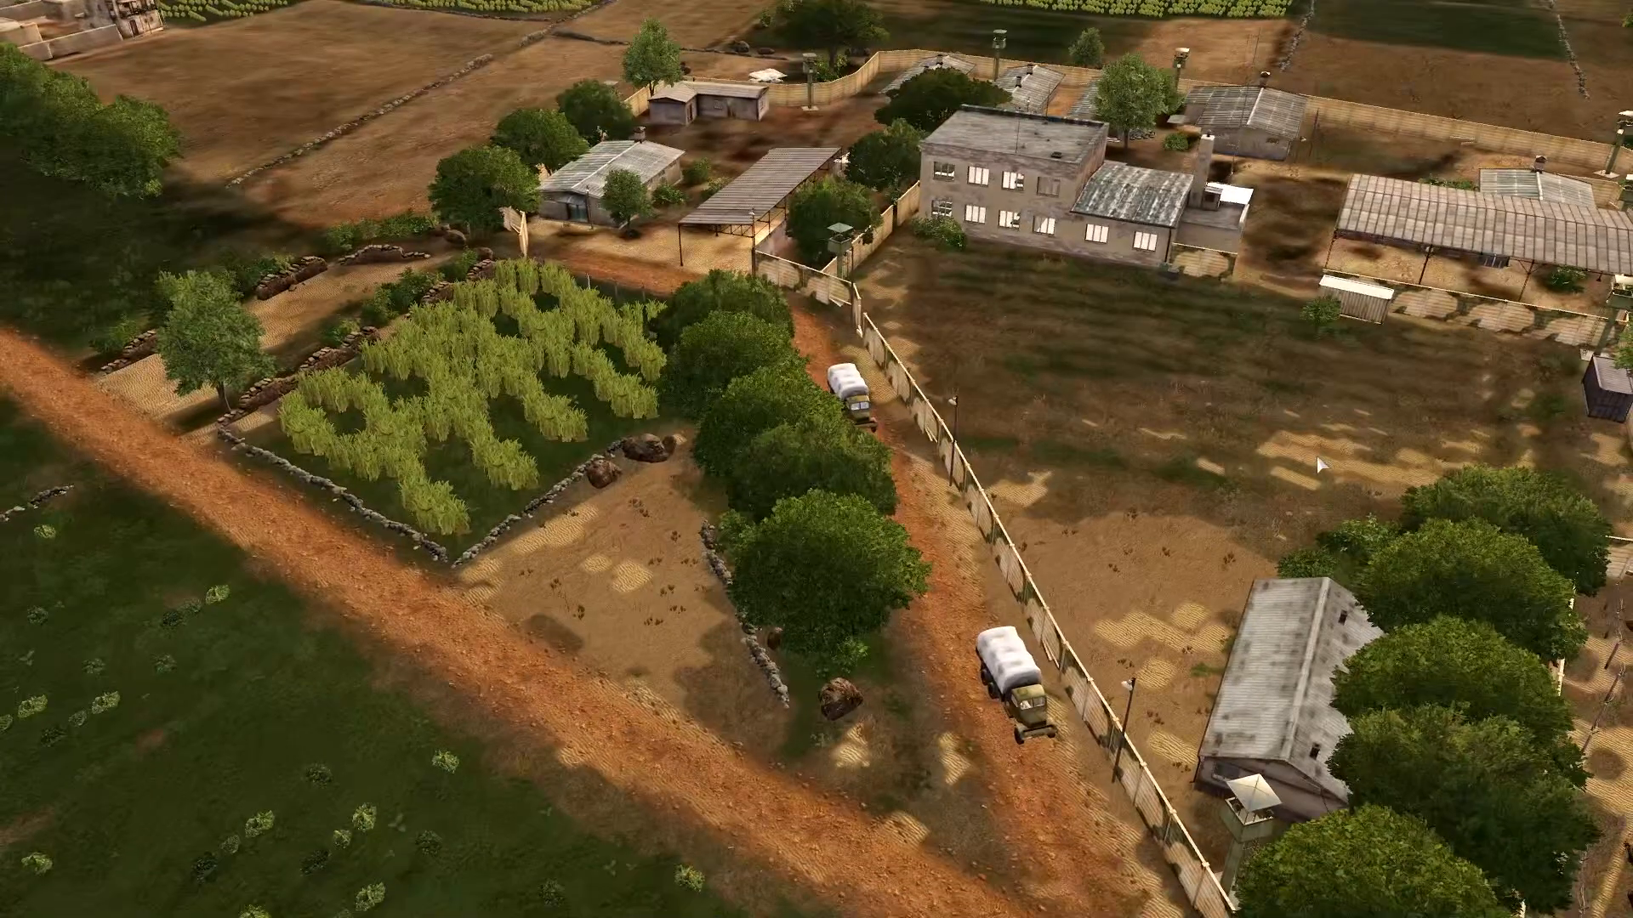
{"action": "key", "text": "Escape"}
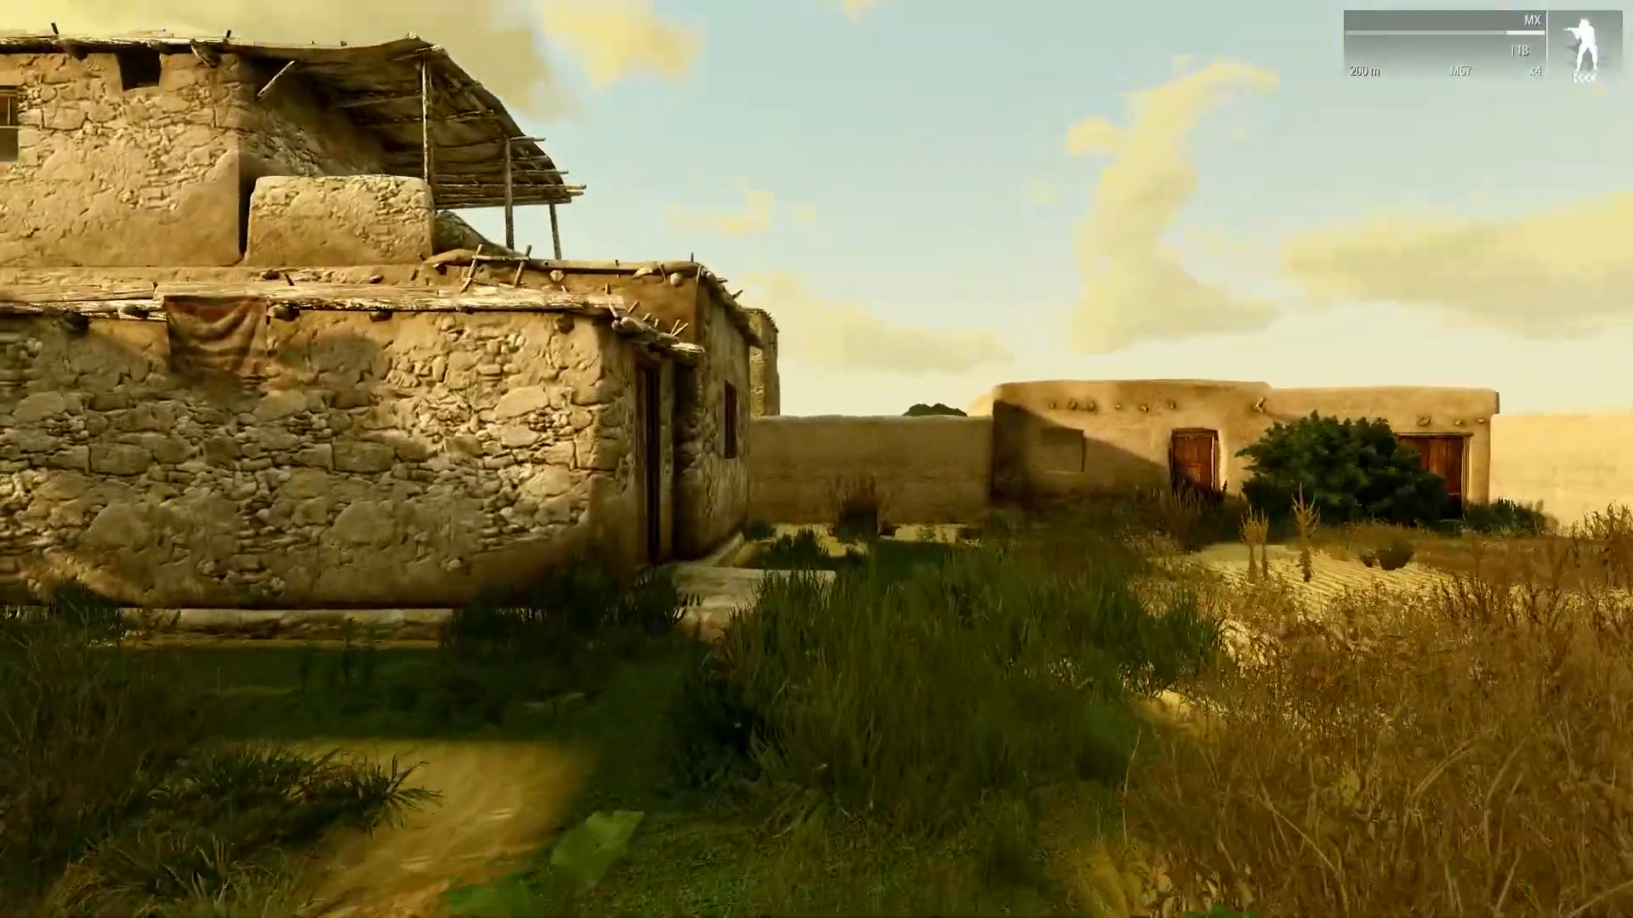
Playtest by walking to the house door, then open the Splendid Camera.
{"action": "key", "text": "w"}
{"action": "key", "text": "space"}
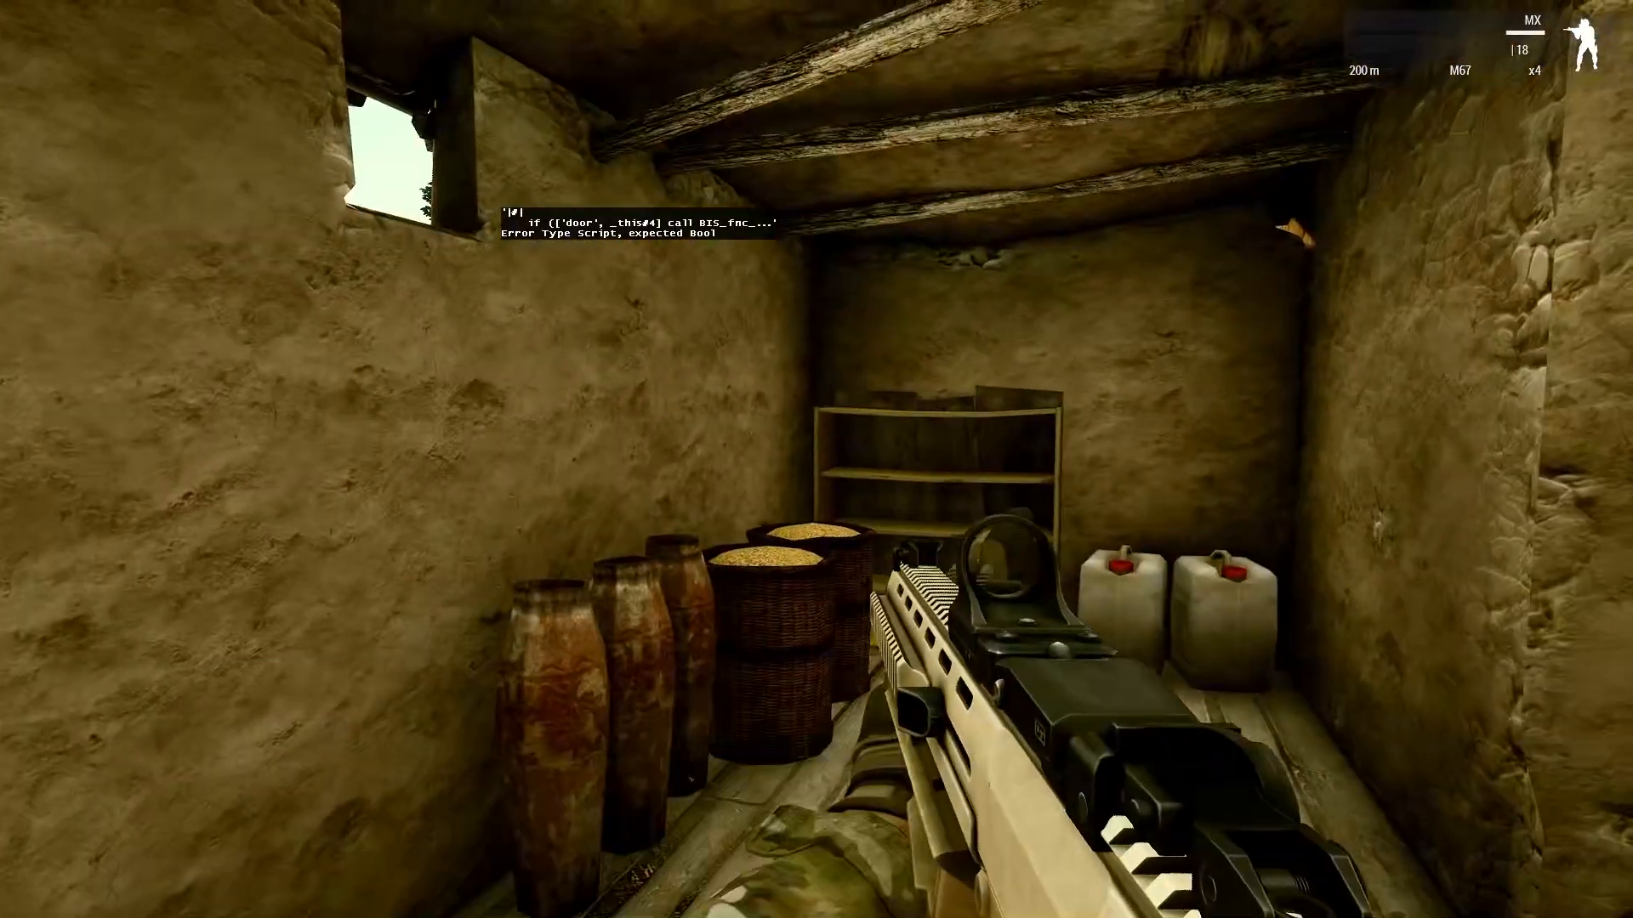
{"action": "key", "text": "Escape"}
{"action": "left_click", "coordinate": [405, 857]}
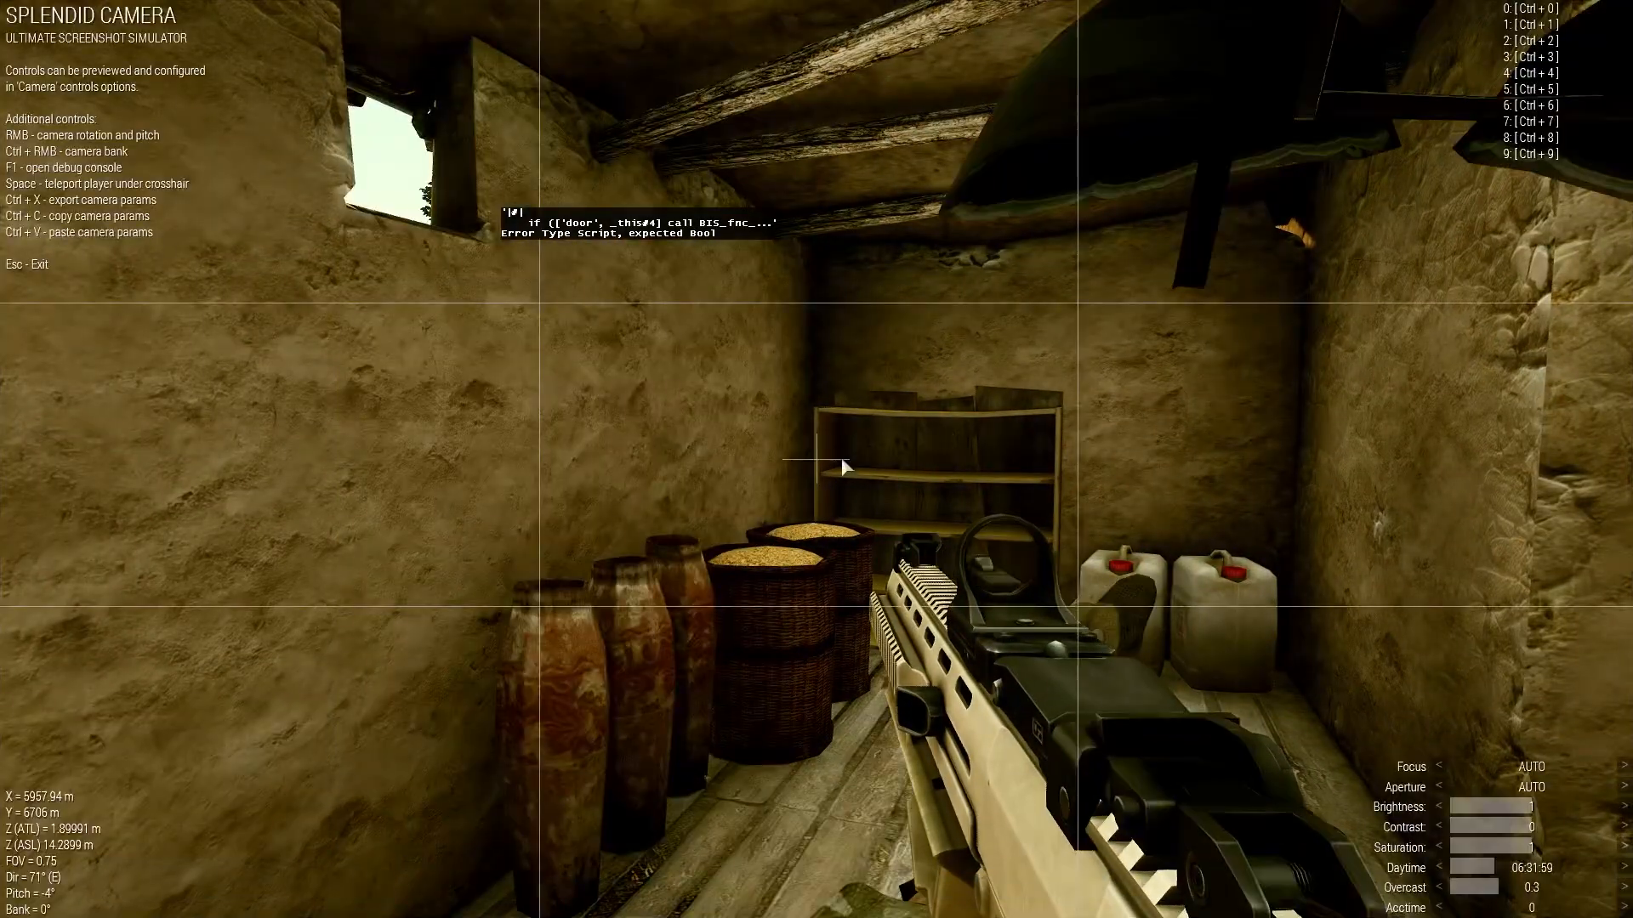
Fly the Splendid Camera over the village to inspect the convoy trucks on the road.
{"action": "key", "text": "q"}
{"action": "key", "text": "w"}
{"action": "key", "text": "q"}
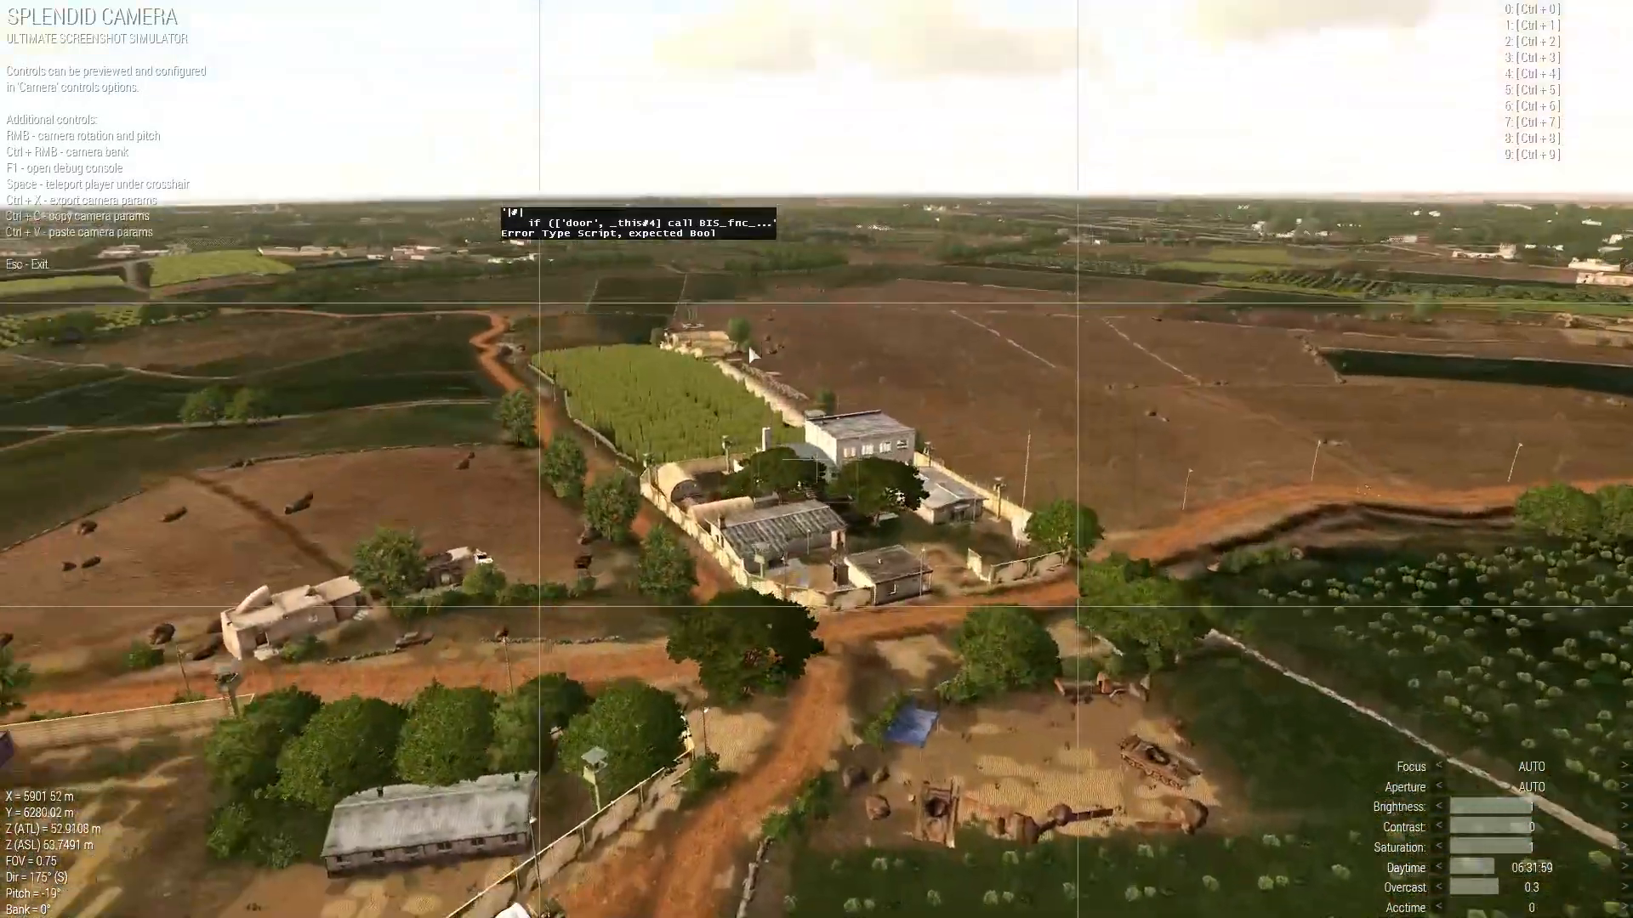
{"action": "right_click_drag", "start_coordinate": [752, 355], "coordinate": [1297, 903]}
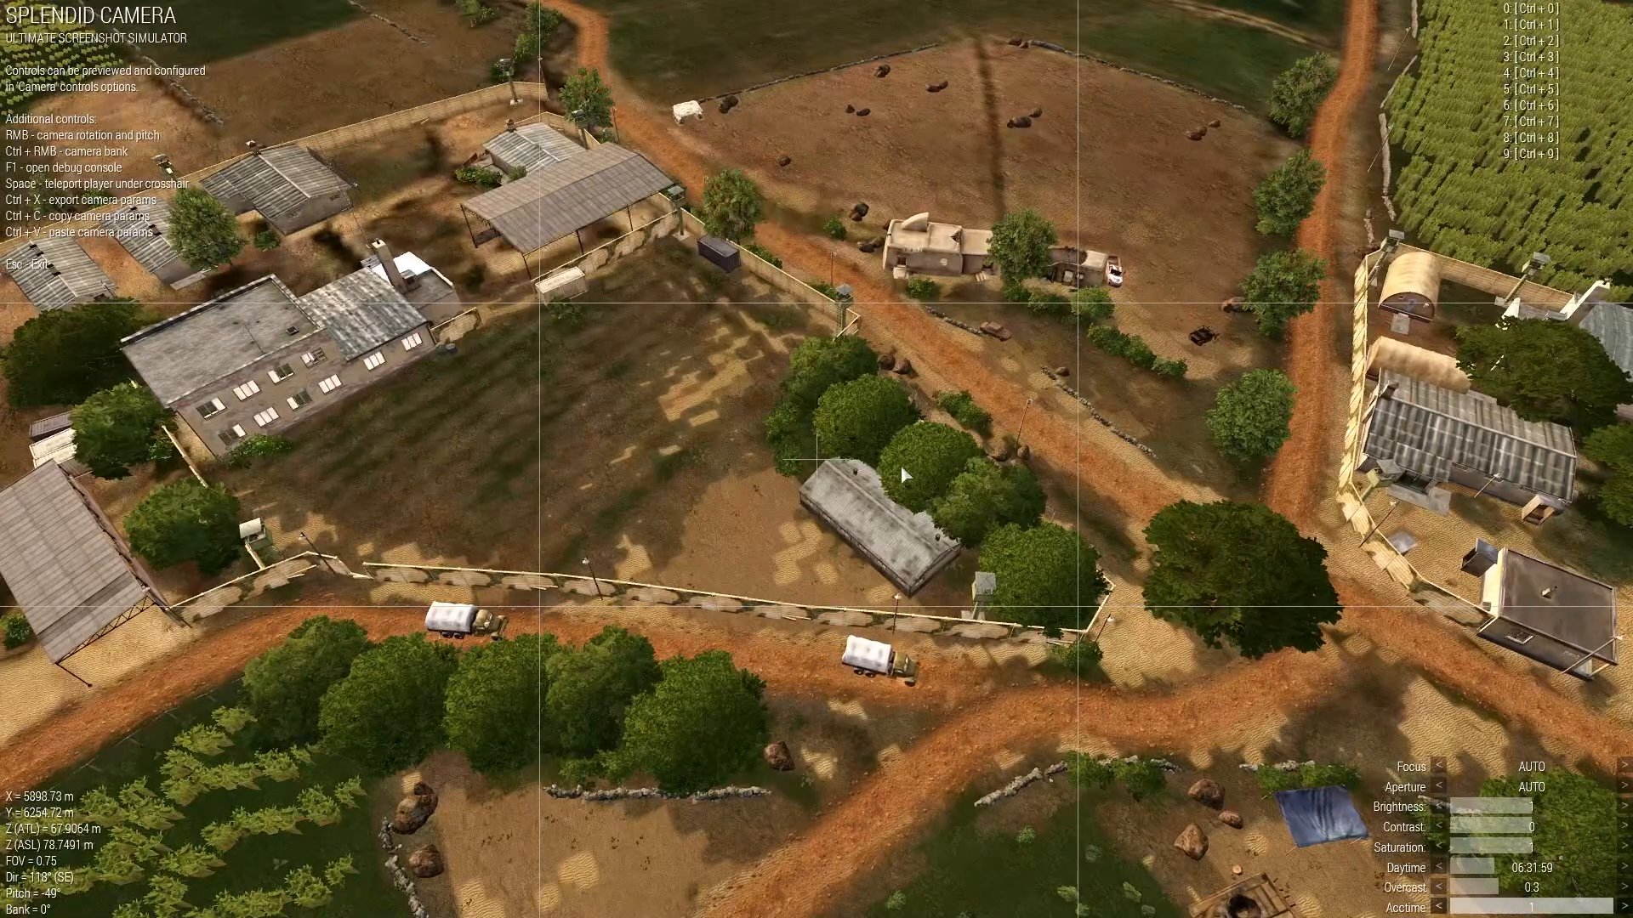
{"action": "right_click_drag", "start_coordinate": [967, 584], "coordinate": [952, 510]}
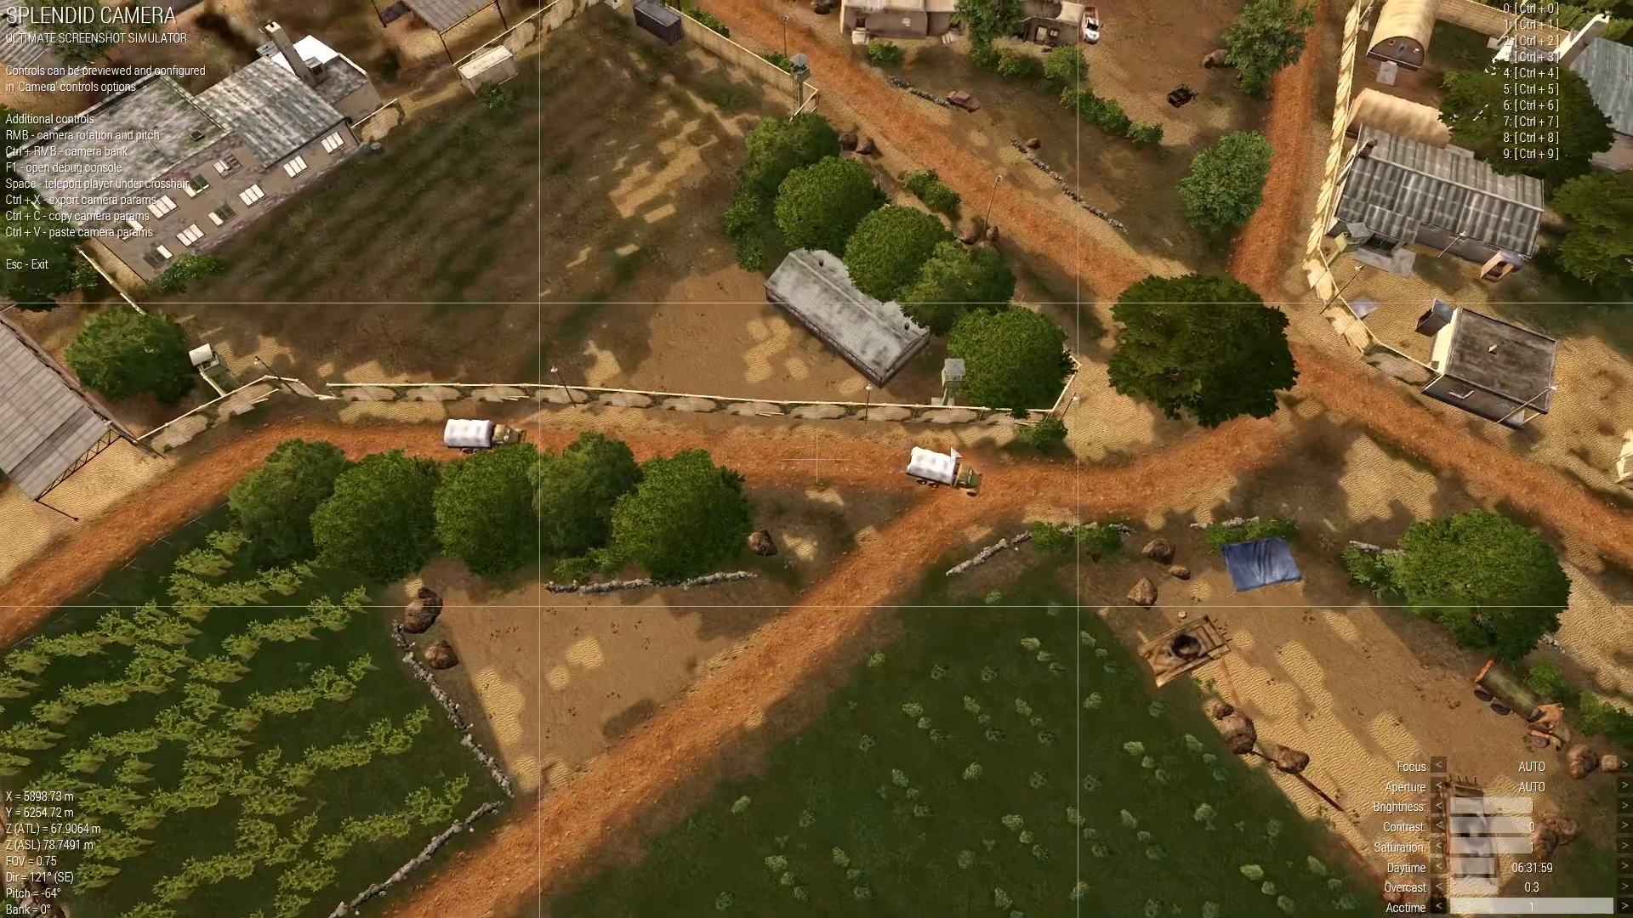
{"action": "right_click_drag", "start_coordinate": [1131, 427], "coordinate": [544, 312]}
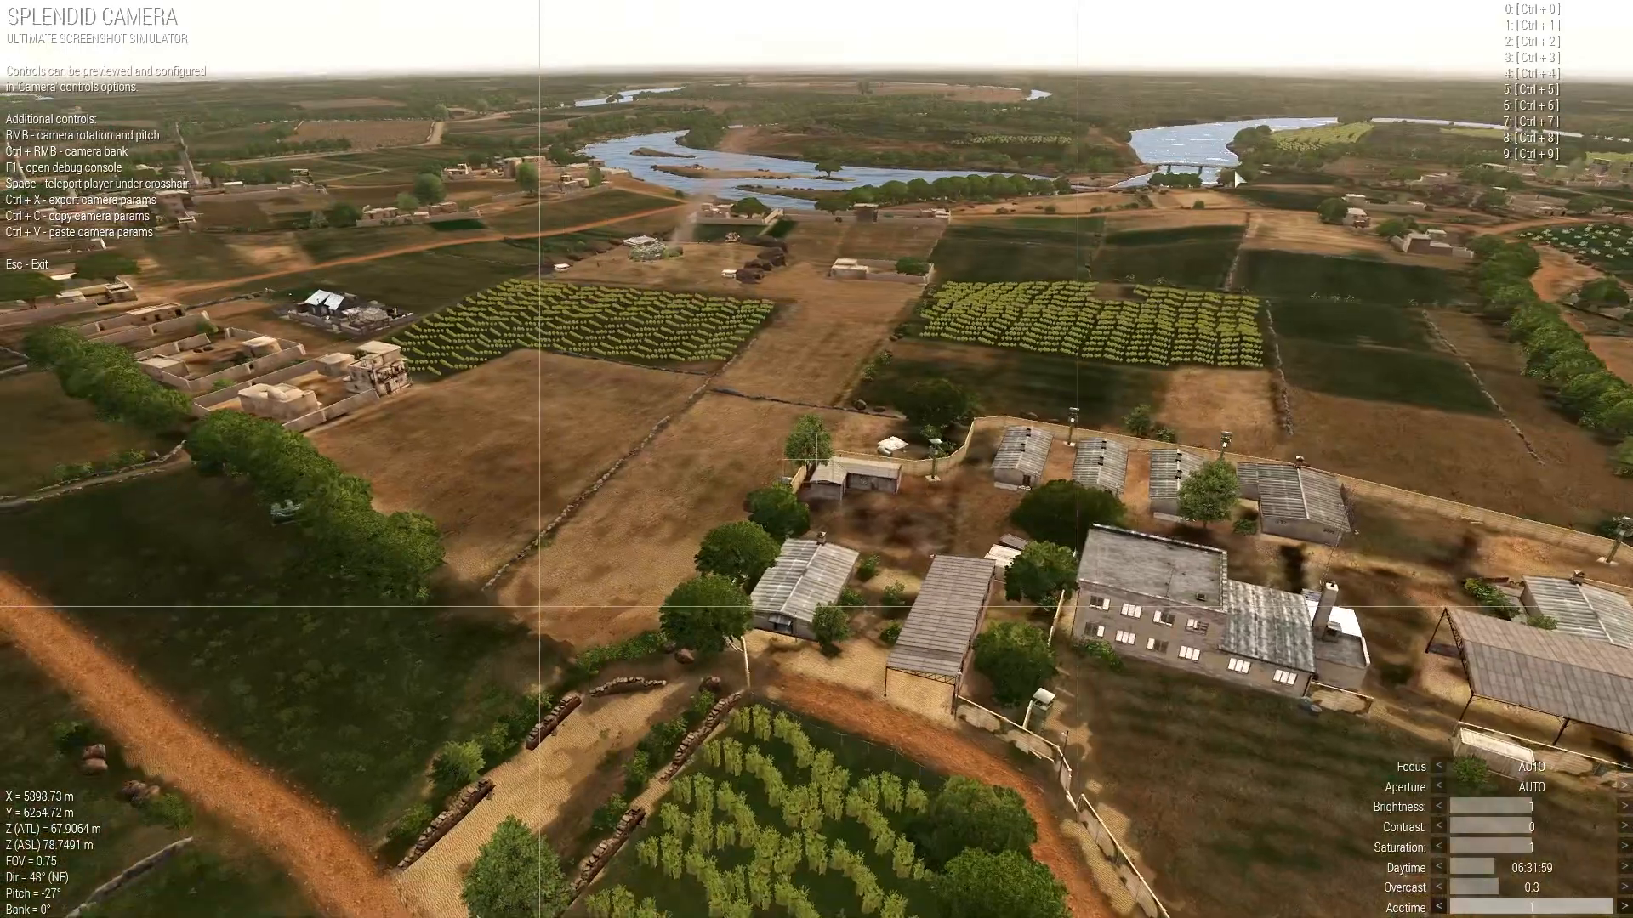
{"action": "right_click_drag", "start_coordinate": [594, 202], "coordinate": [776, 401]}
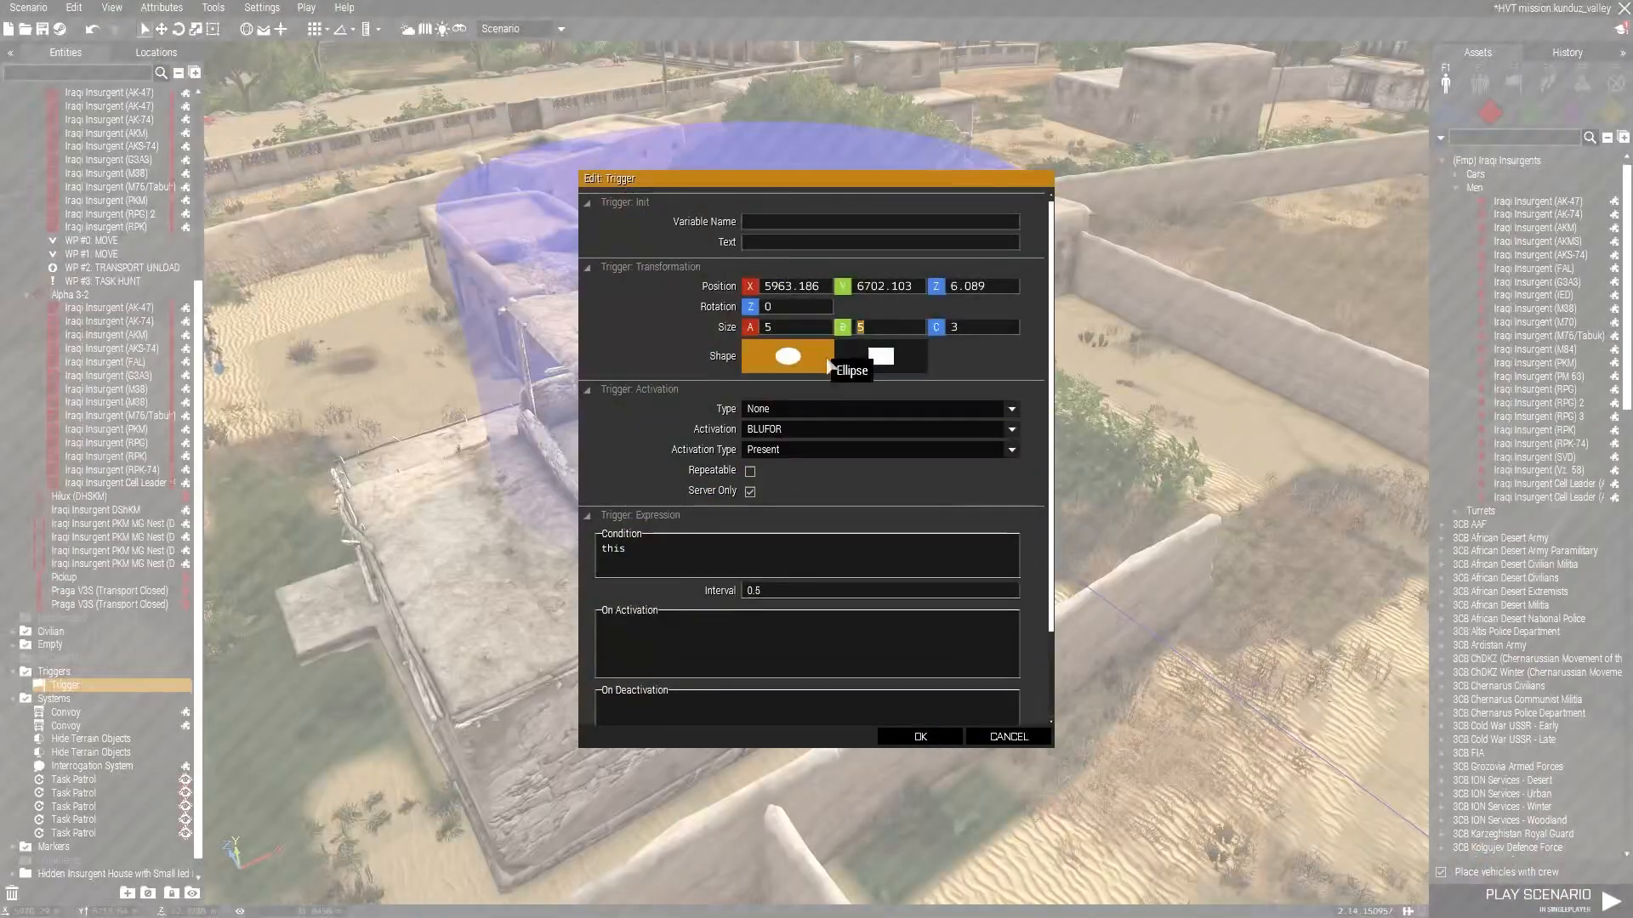
Confirm the trigger's attributes beside the compound house and save the scenario.
{"action": "left_click", "coordinate": [920, 736]}
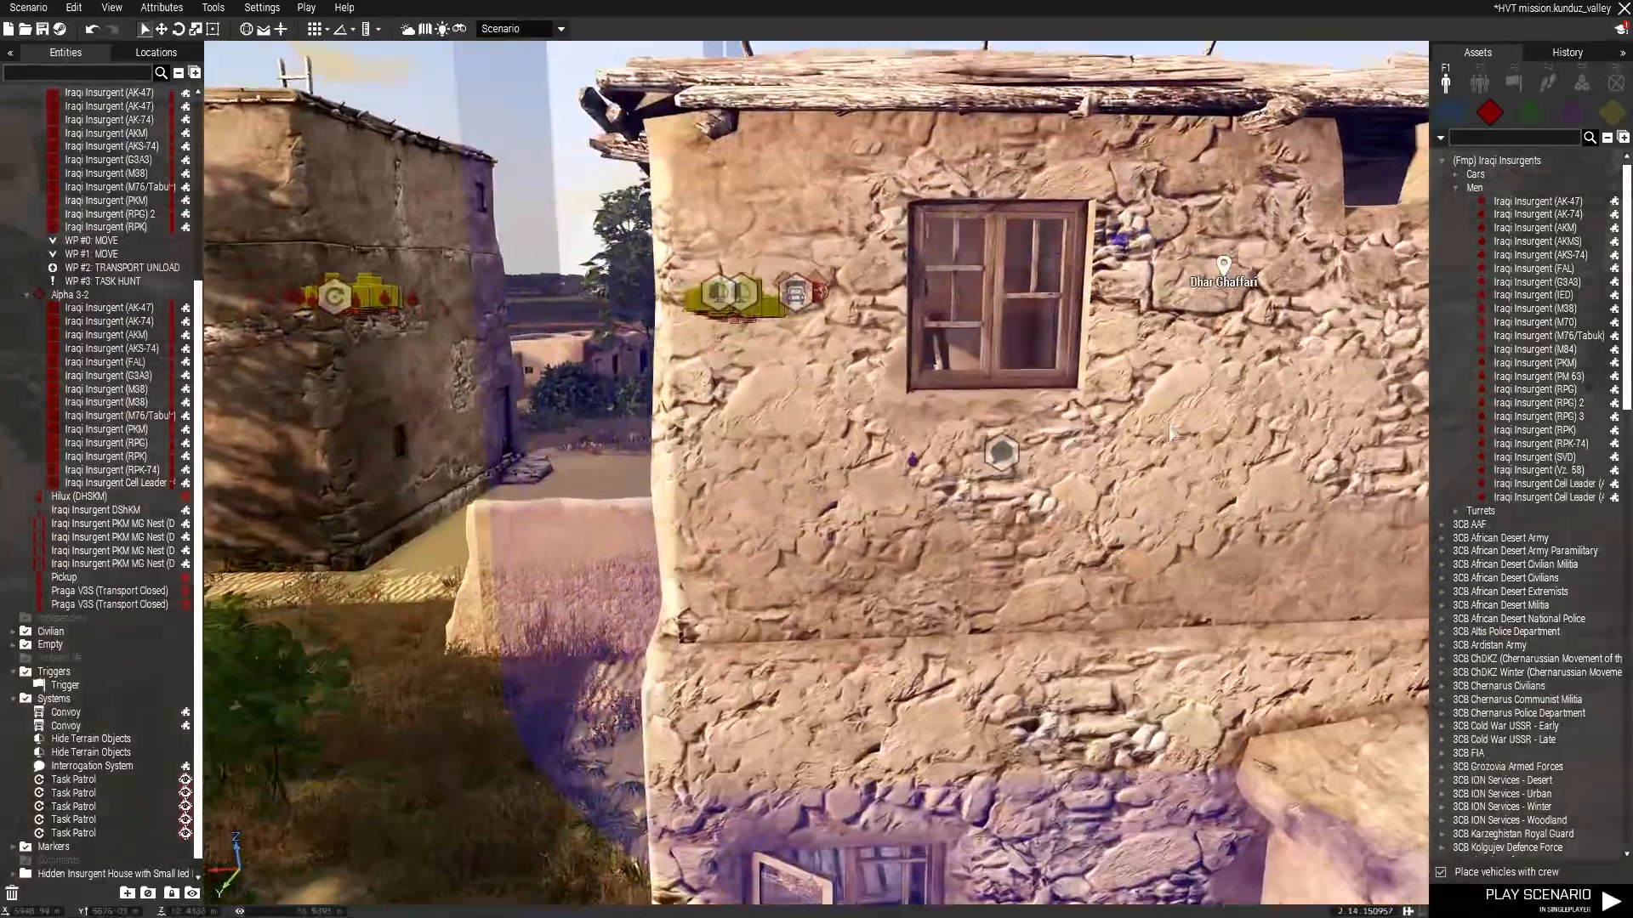
{"action": "key", "text": "a"}
{"action": "right_click_drag", "start_coordinate": [1172, 432], "coordinate": [1012, 413]}
{"action": "key", "text": "s"}
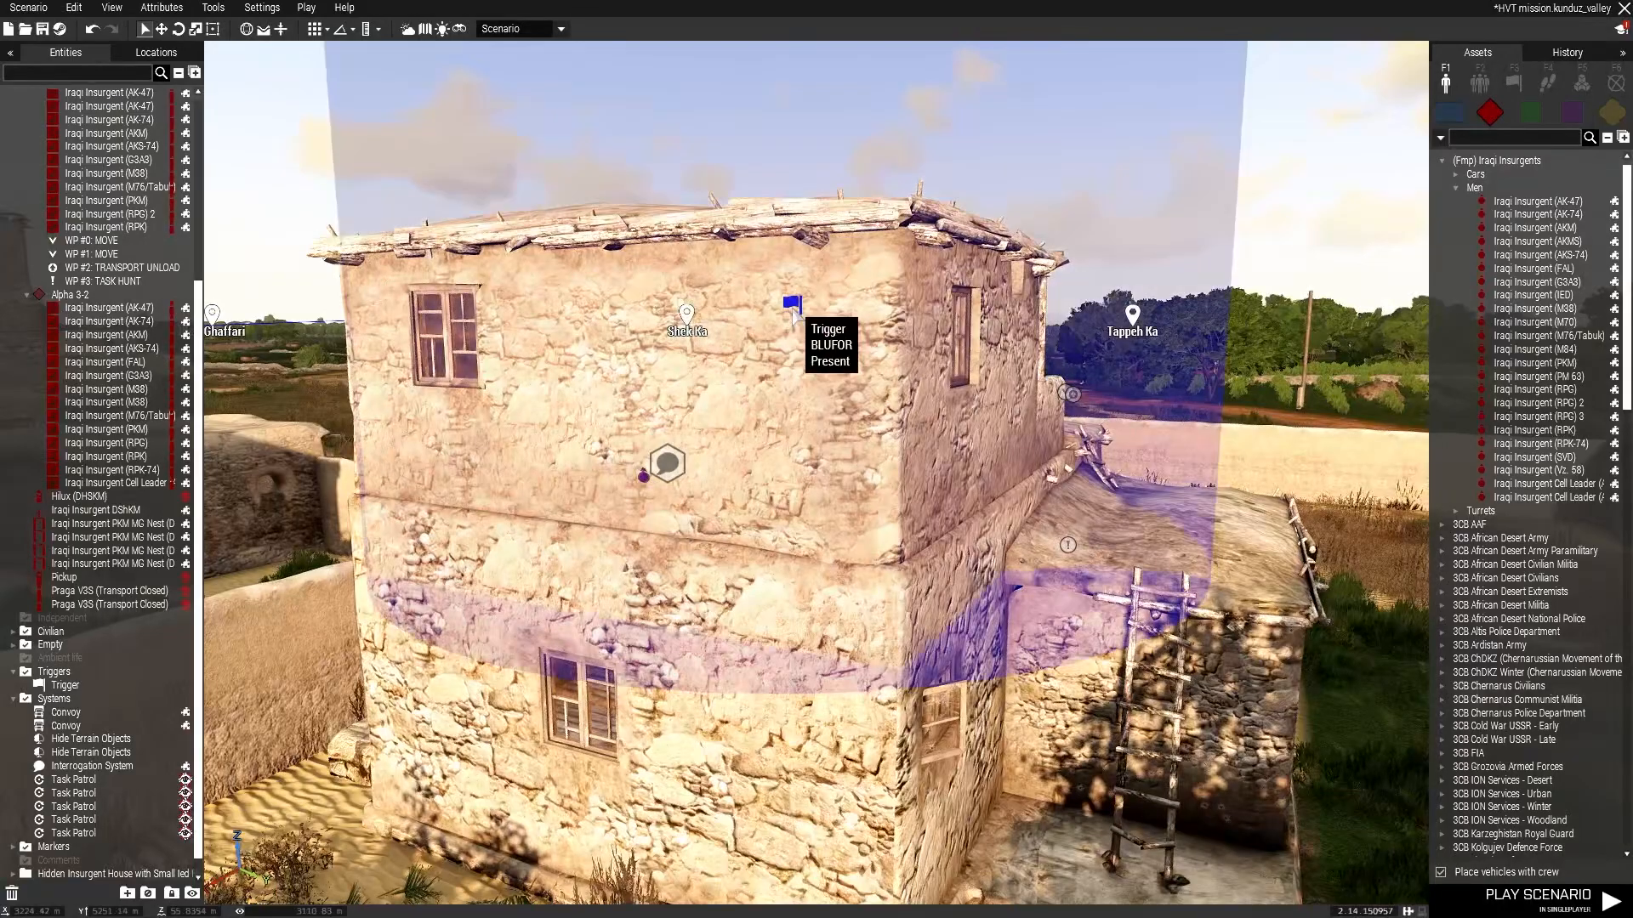
{"action": "left_click_drag", "start_coordinate": [795, 289], "coordinate": [795, 285], "text": "alt"}
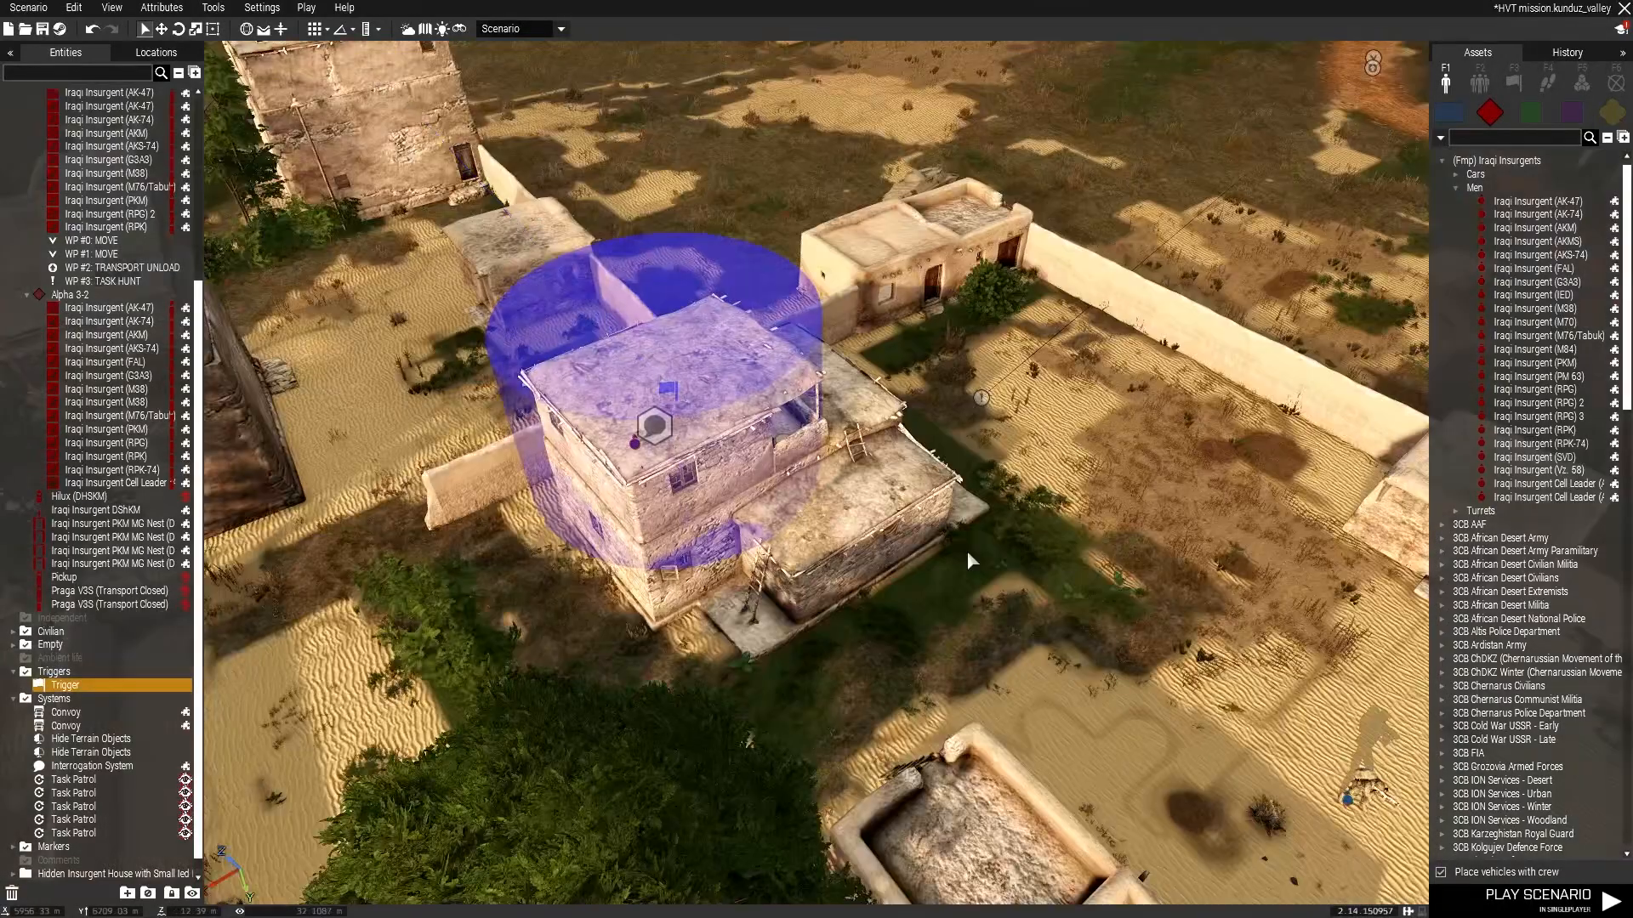
{"action": "left_click", "coordinate": [967, 551]}
{"action": "key", "text": "w"}
{"action": "key", "text": "d"}
{"action": "right_click_drag", "start_coordinate": [900, 508], "coordinate": [374, 357]}
{"action": "key", "text": "s"}
{"action": "key", "text": "w"}
{"action": "right_click_drag", "start_coordinate": [850, 595], "coordinate": [572, 340]}
{"action": "key", "text": "ctrl+s"}
Place an Iraqi Insurgent Sniper Team on the path beside the two-storey house.
{"action": "key", "text": "w"}
{"action": "key", "text": "d"}
{"action": "key", "text": "z"}
{"action": "key", "text": "w"}
{"action": "key", "text": "a"}
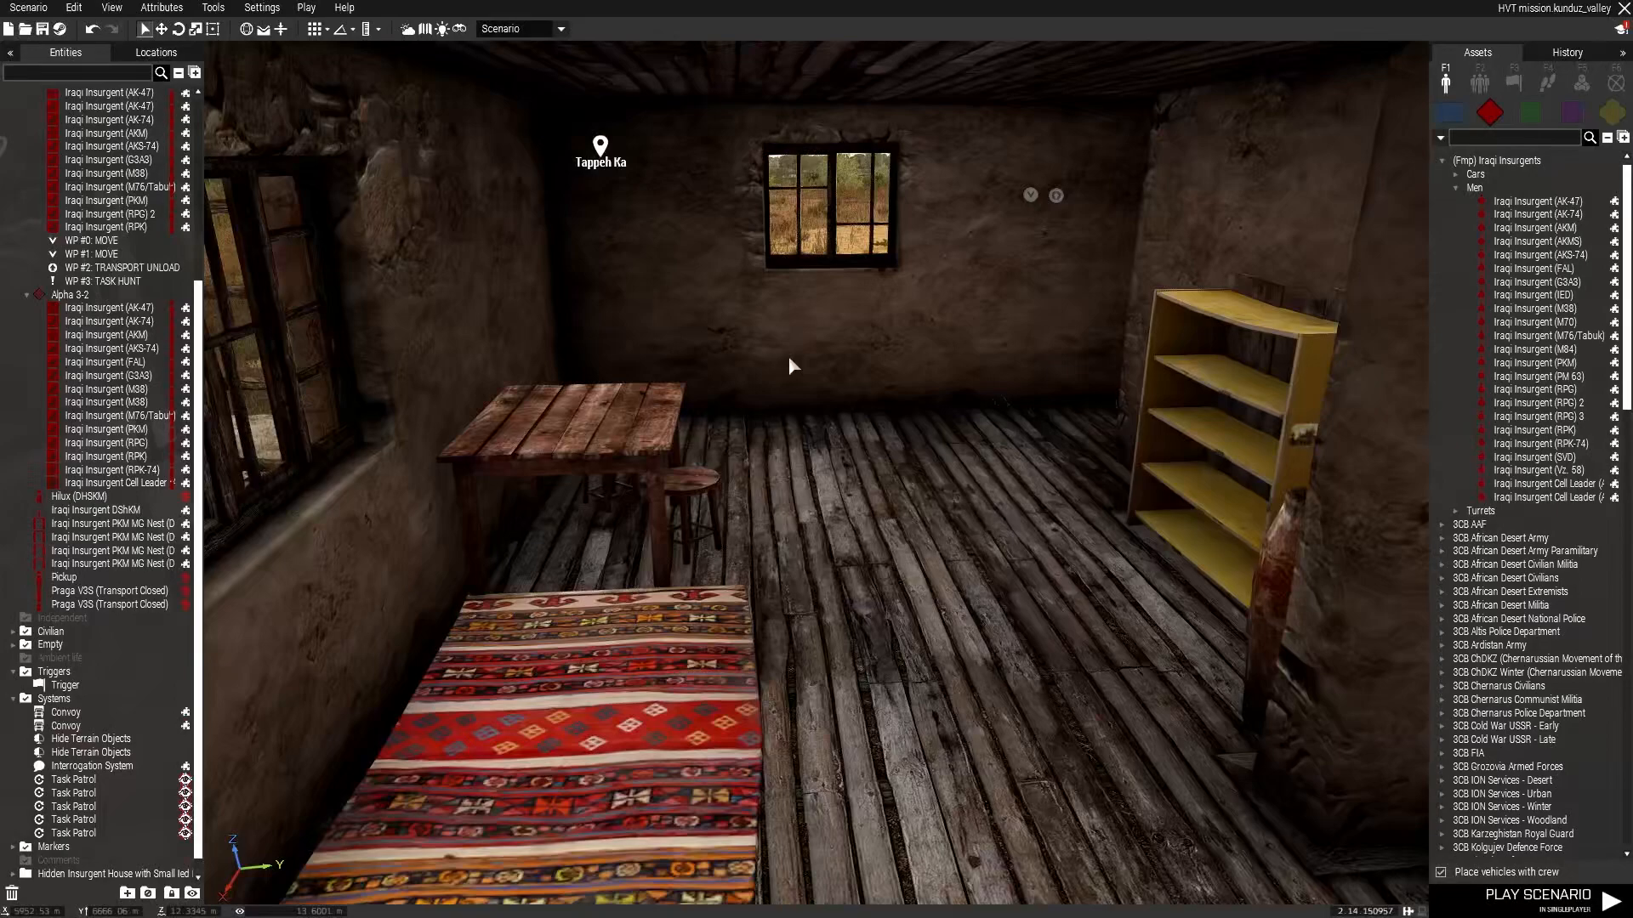
{"action": "left_click", "coordinate": [1485, 78]}
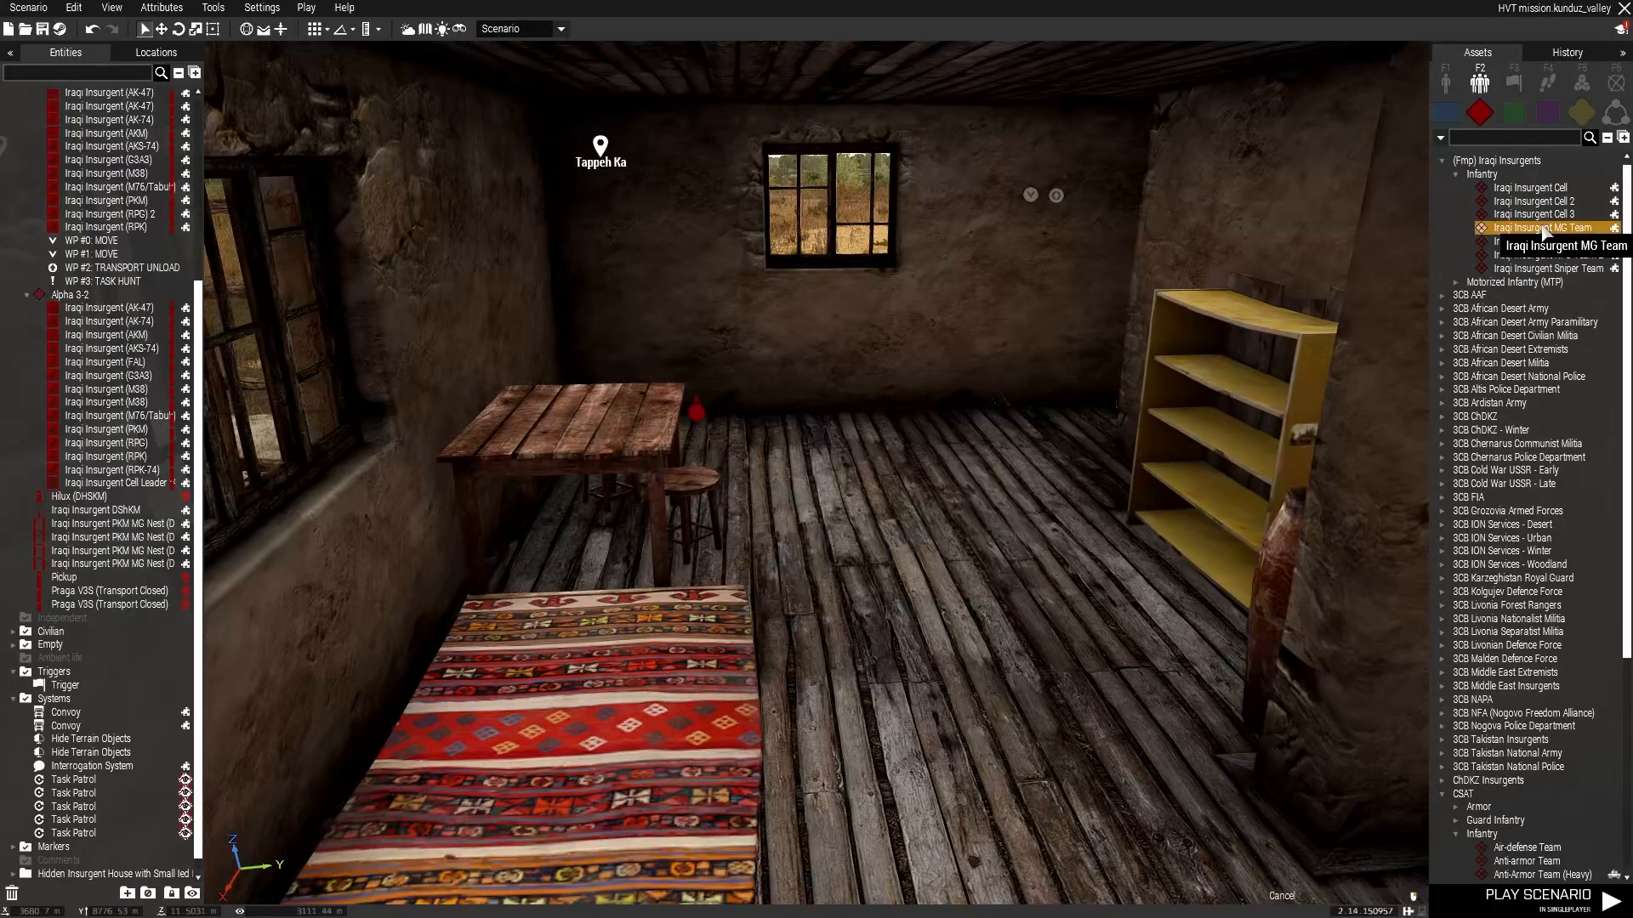
{"action": "key", "text": "a"}
{"action": "right_click_drag", "start_coordinate": [941, 503], "coordinate": [1173, 443]}
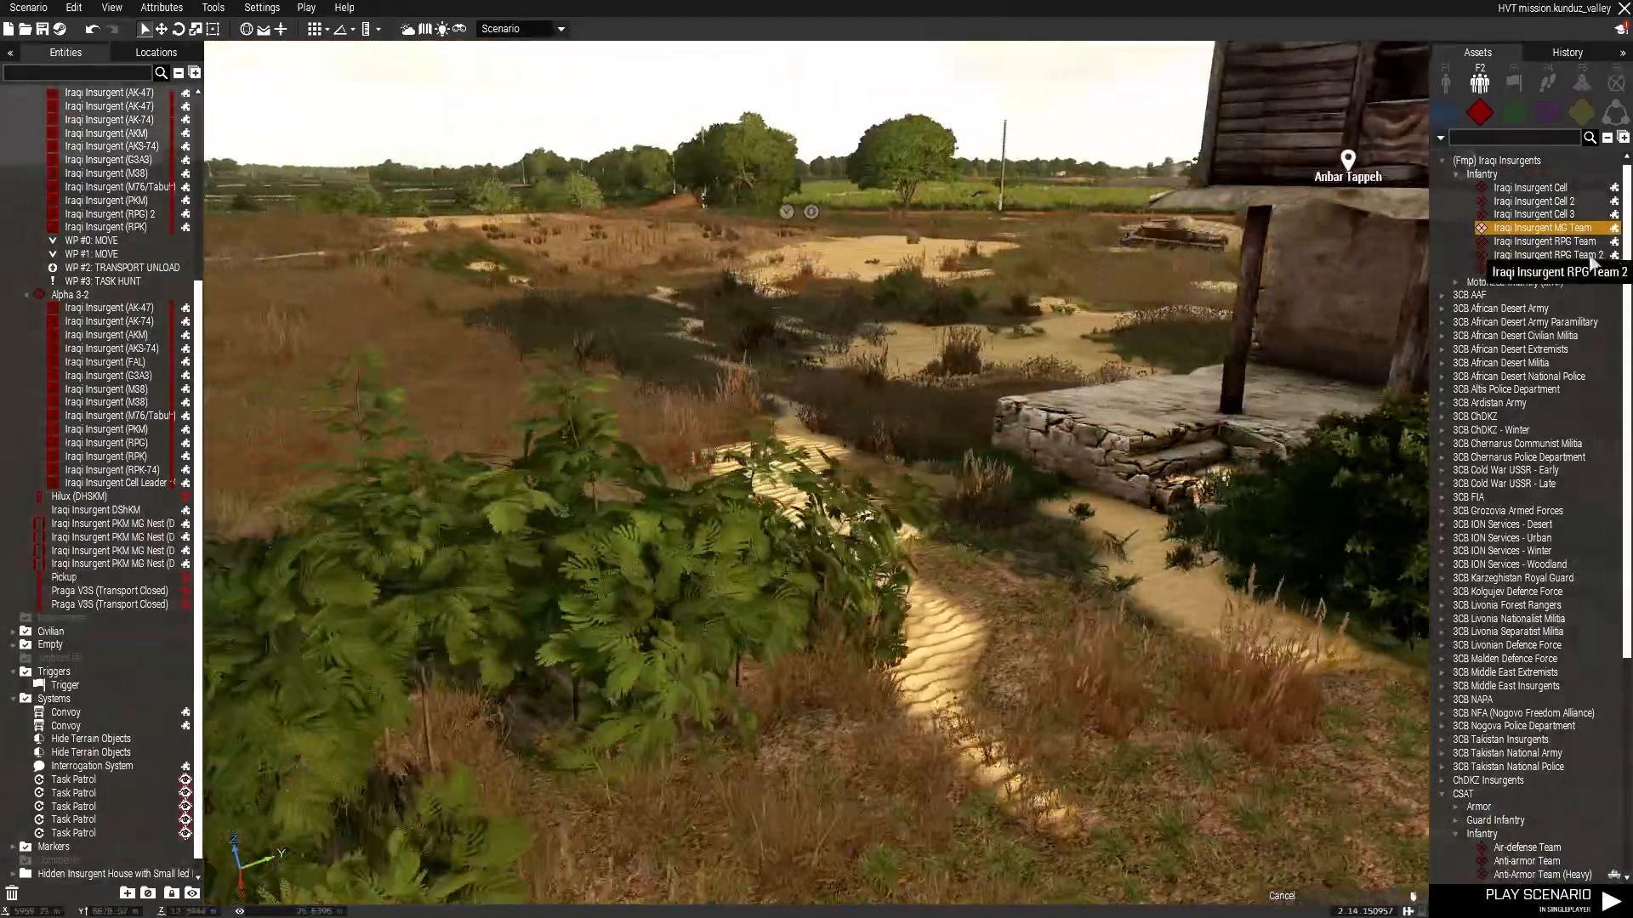
{"action": "left_click", "coordinate": [1541, 270]}
{"action": "key", "text": "s"}
{"action": "left_click", "coordinate": [795, 493]}
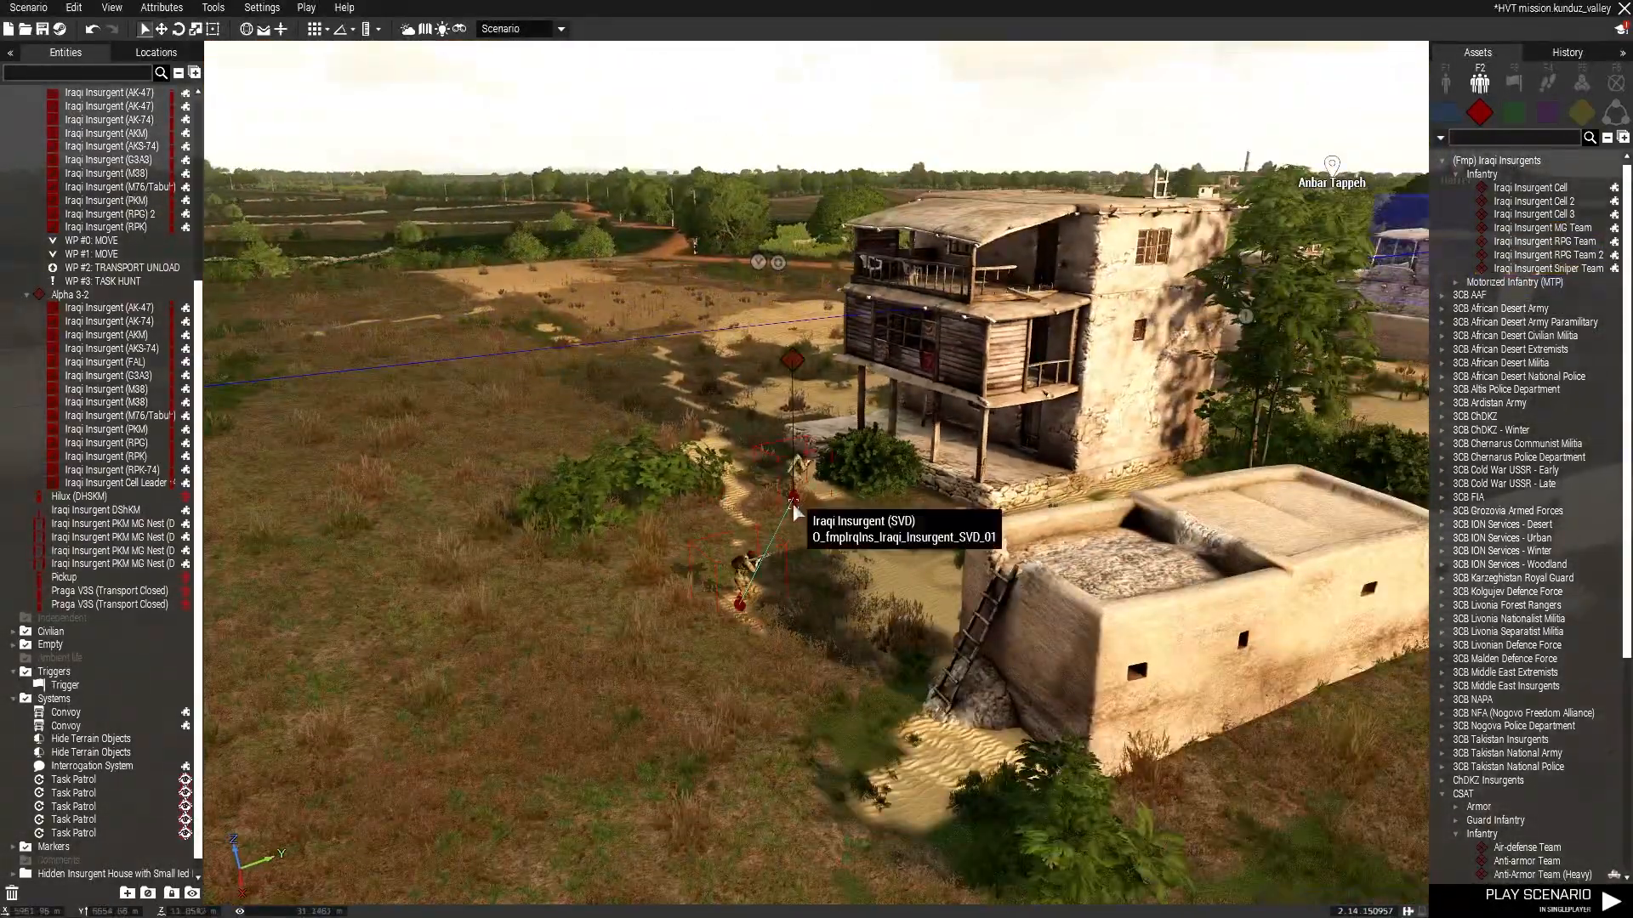
{"action": "left_click_drag", "start_coordinate": [748, 566], "coordinate": [784, 541]}
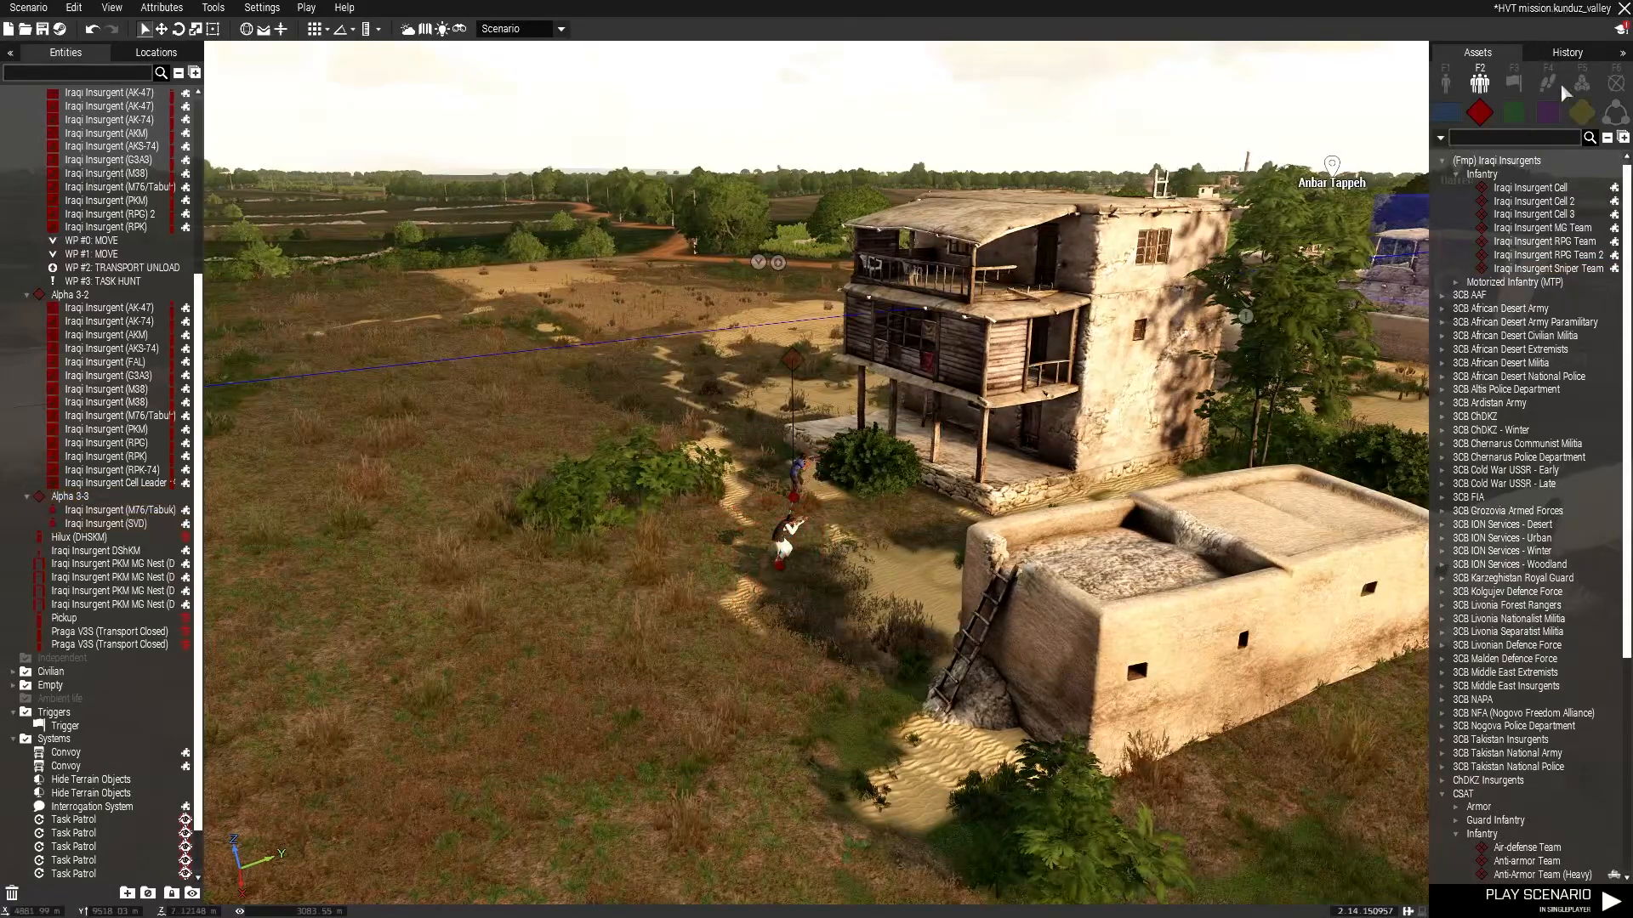
Add a Task Garrison module at the two-storey house and confirm its default attributes.
{"action": "left_click", "coordinate": [1582, 82]}
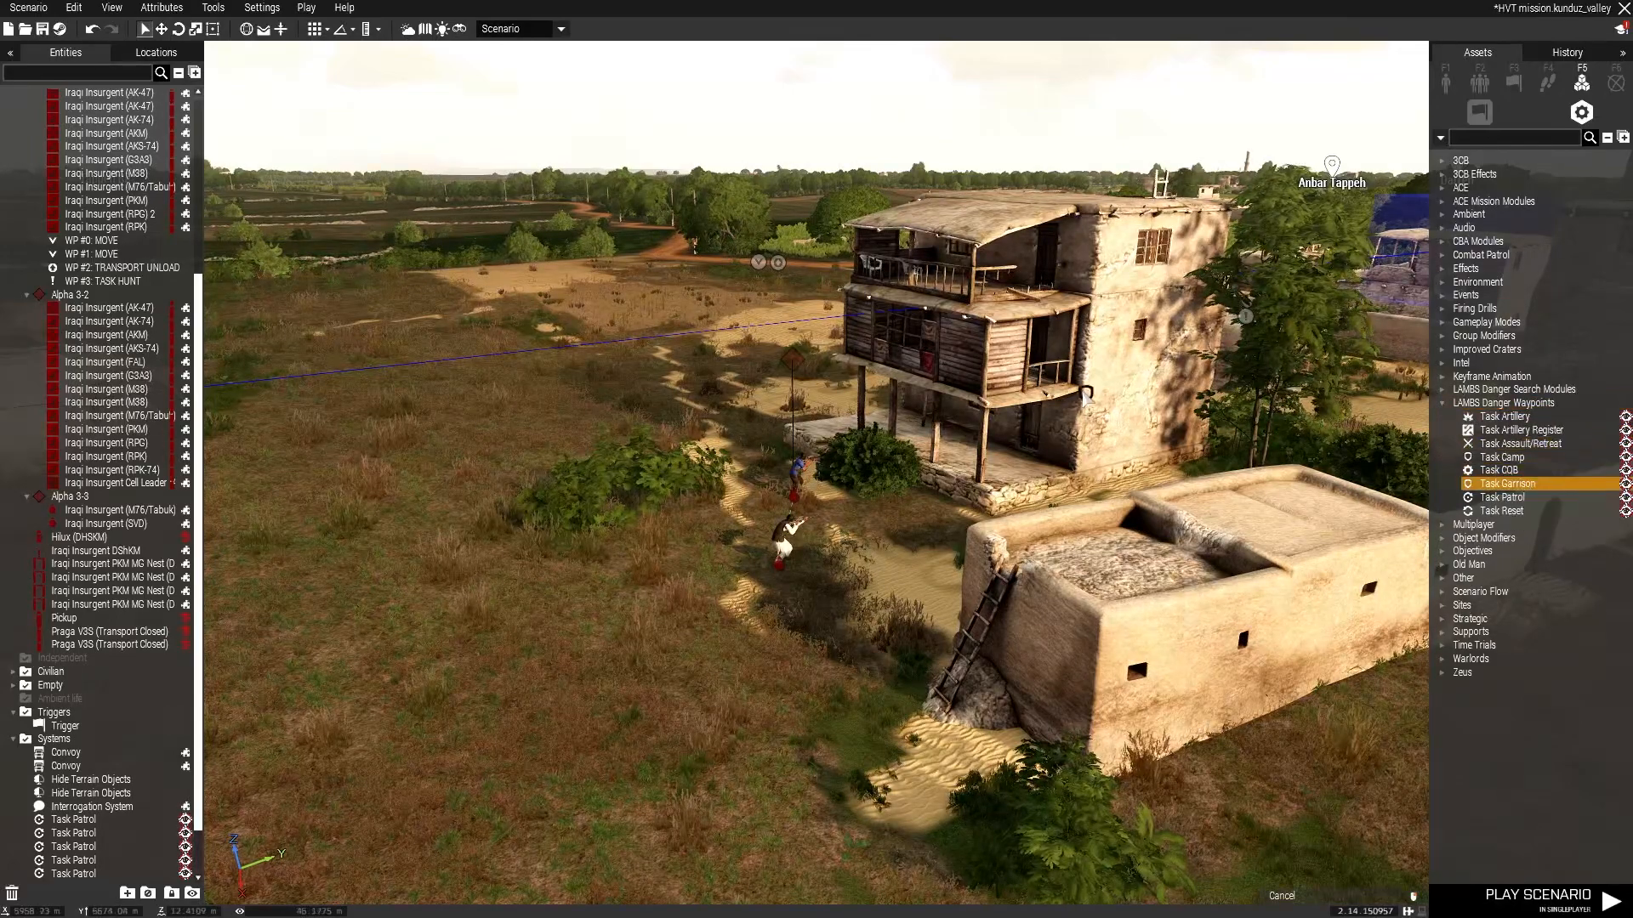
{"action": "right_click_drag", "start_coordinate": [1081, 396], "coordinate": [1134, 514]}
{"action": "key", "text": "w"}
{"action": "double_click", "coordinate": [890, 503]}
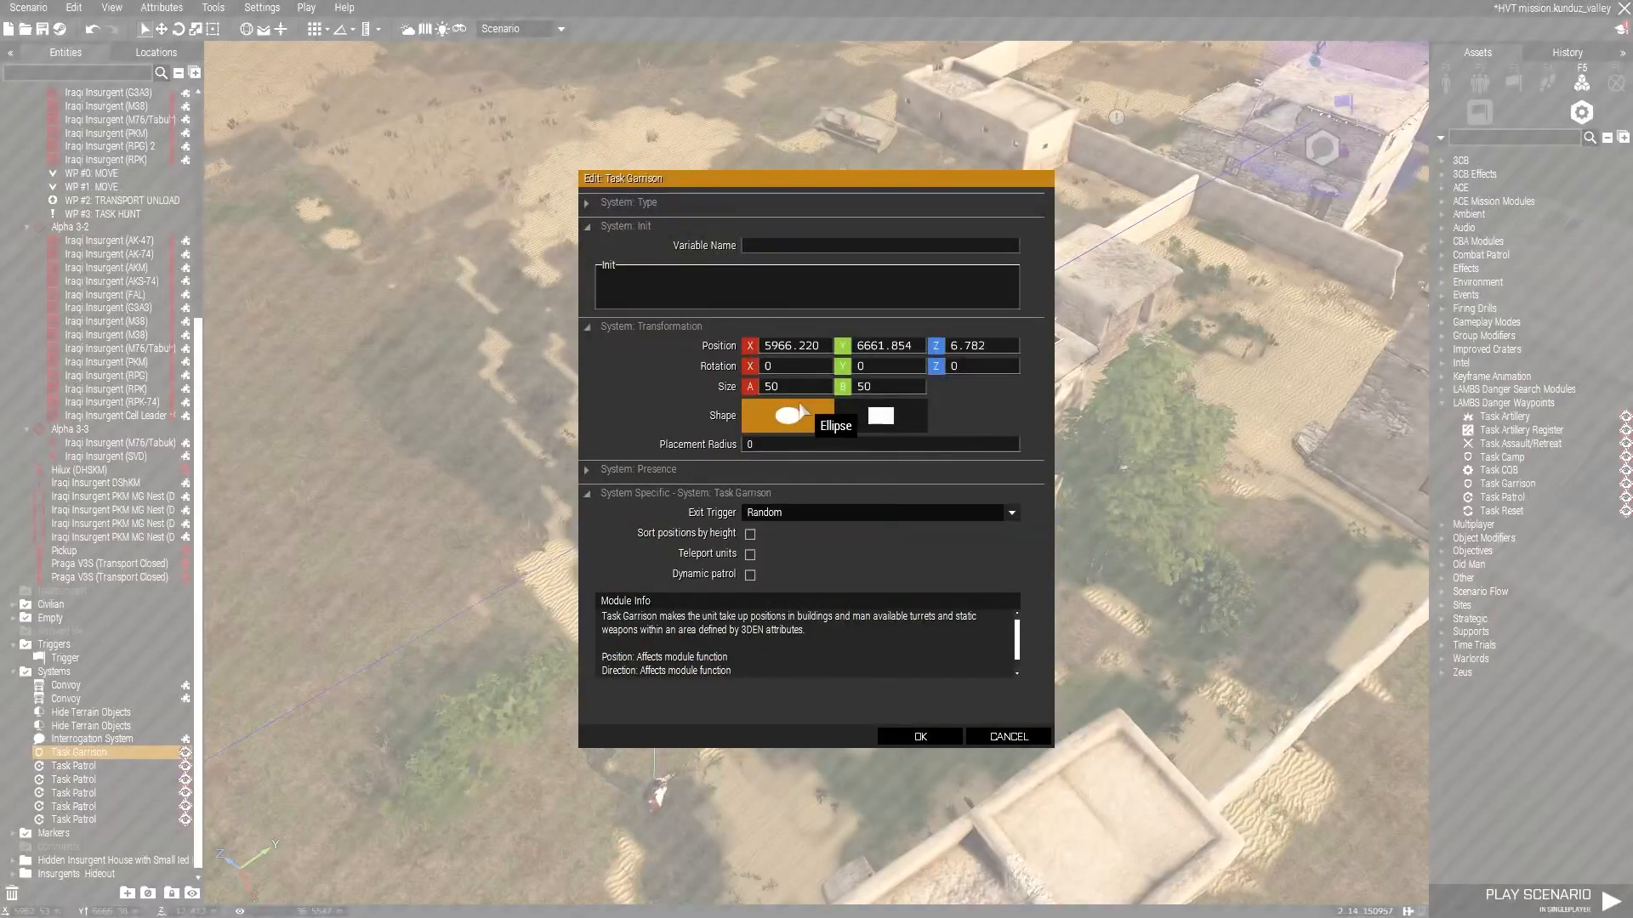
{"action": "left_click", "coordinate": [920, 736]}
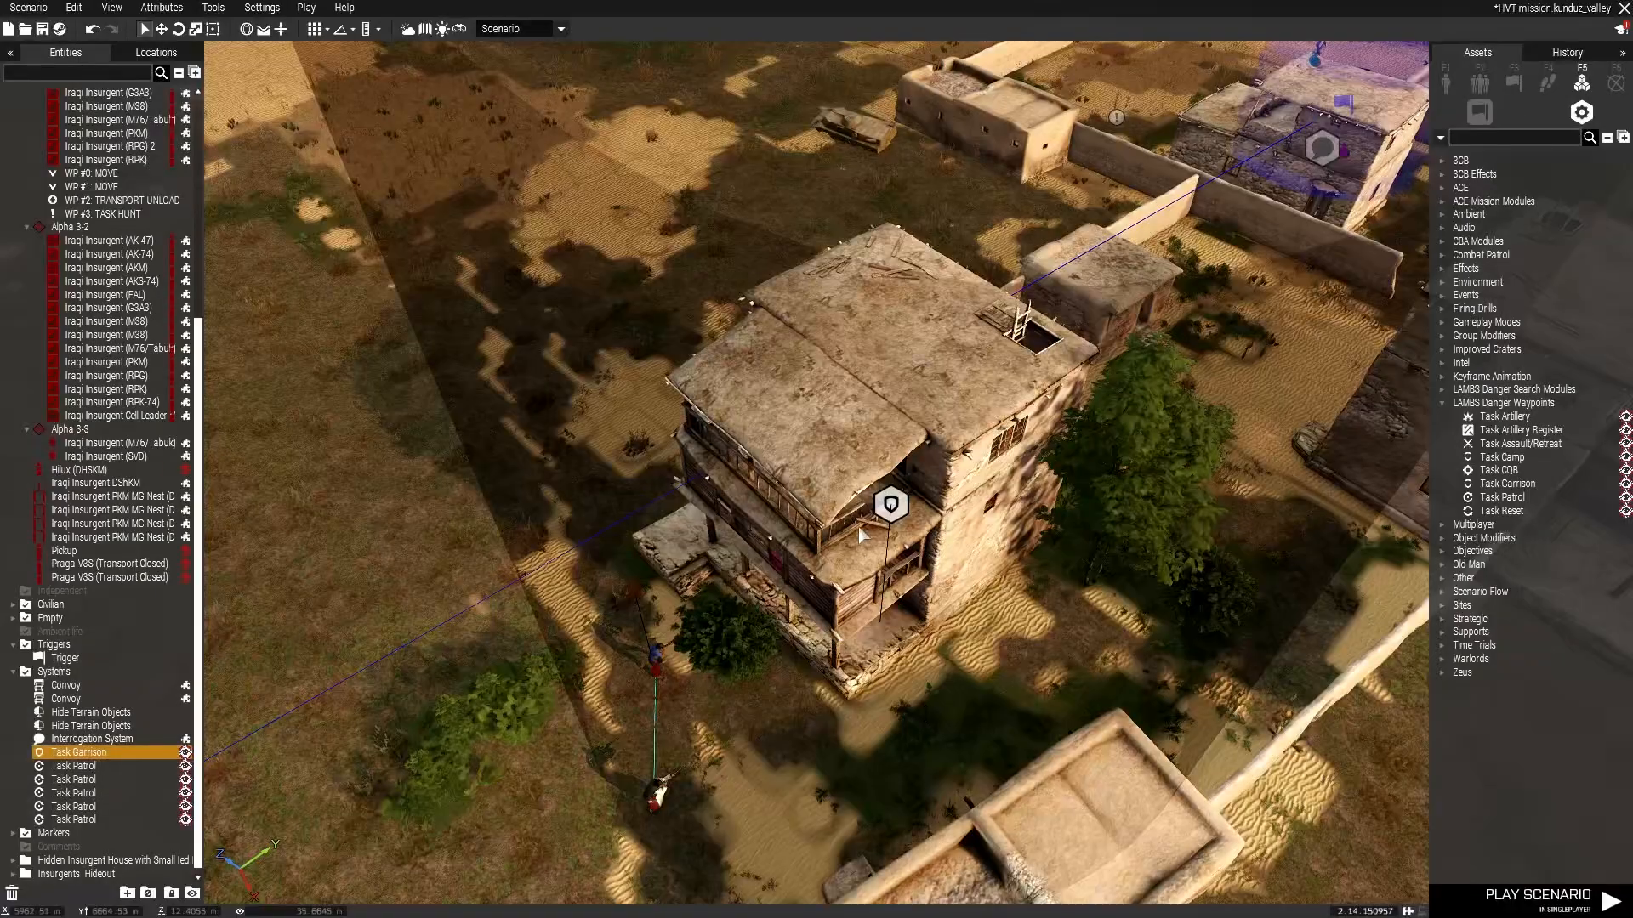
Move the Task Garrison module onto the house roof and sync the sniper team to it.
{"action": "left_click_drag", "start_coordinate": [837, 473], "coordinate": [832, 398]}
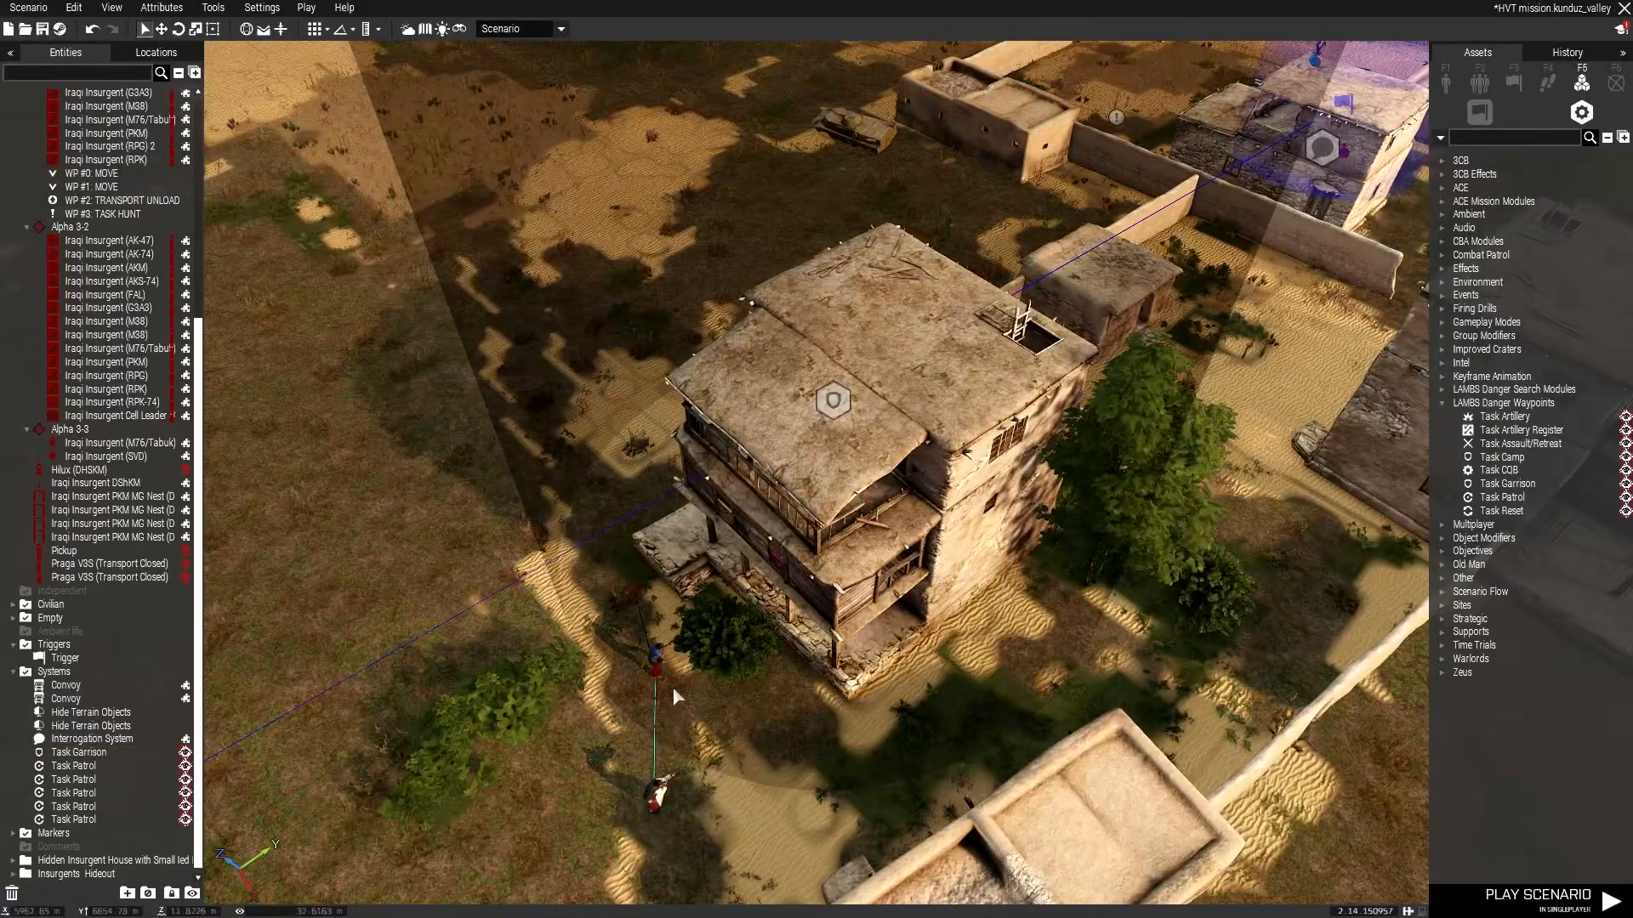
{"action": "right_click", "coordinate": [656, 661]}
{"action": "mouse_move", "coordinate": [801, 561]}
{"action": "left_click", "coordinate": [904, 551]}
{"action": "left_click", "coordinate": [832, 400]}
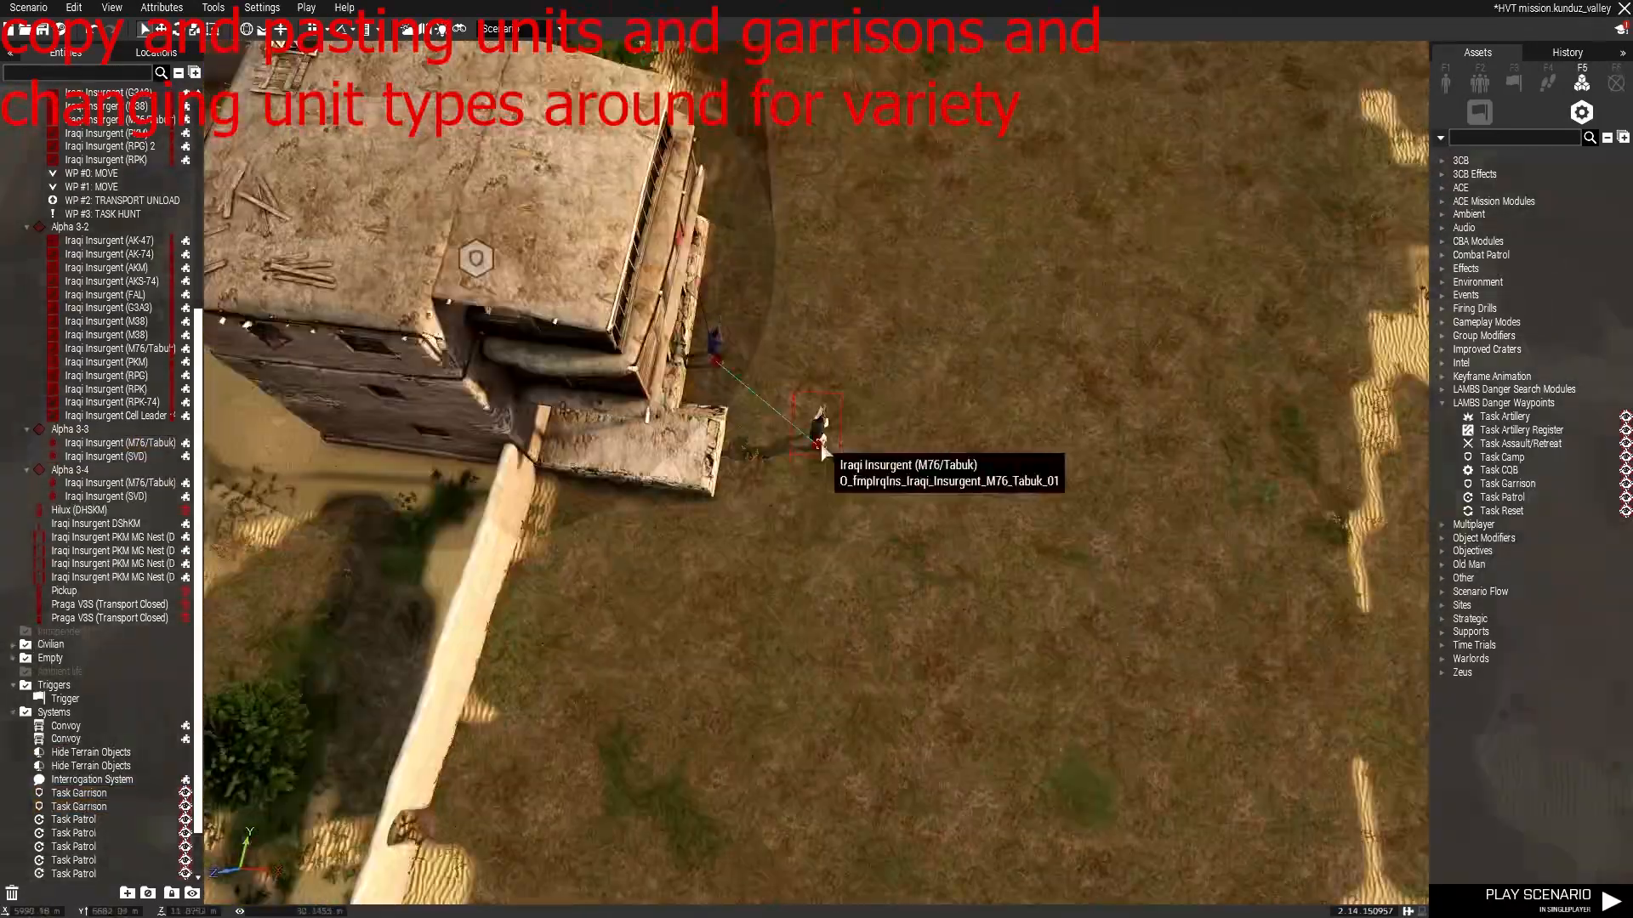
Place an Iraqi Insurgent (SVD) sniper on the minaret balcony and review its attributes.
{"action": "double_click", "coordinate": [791, 430]}
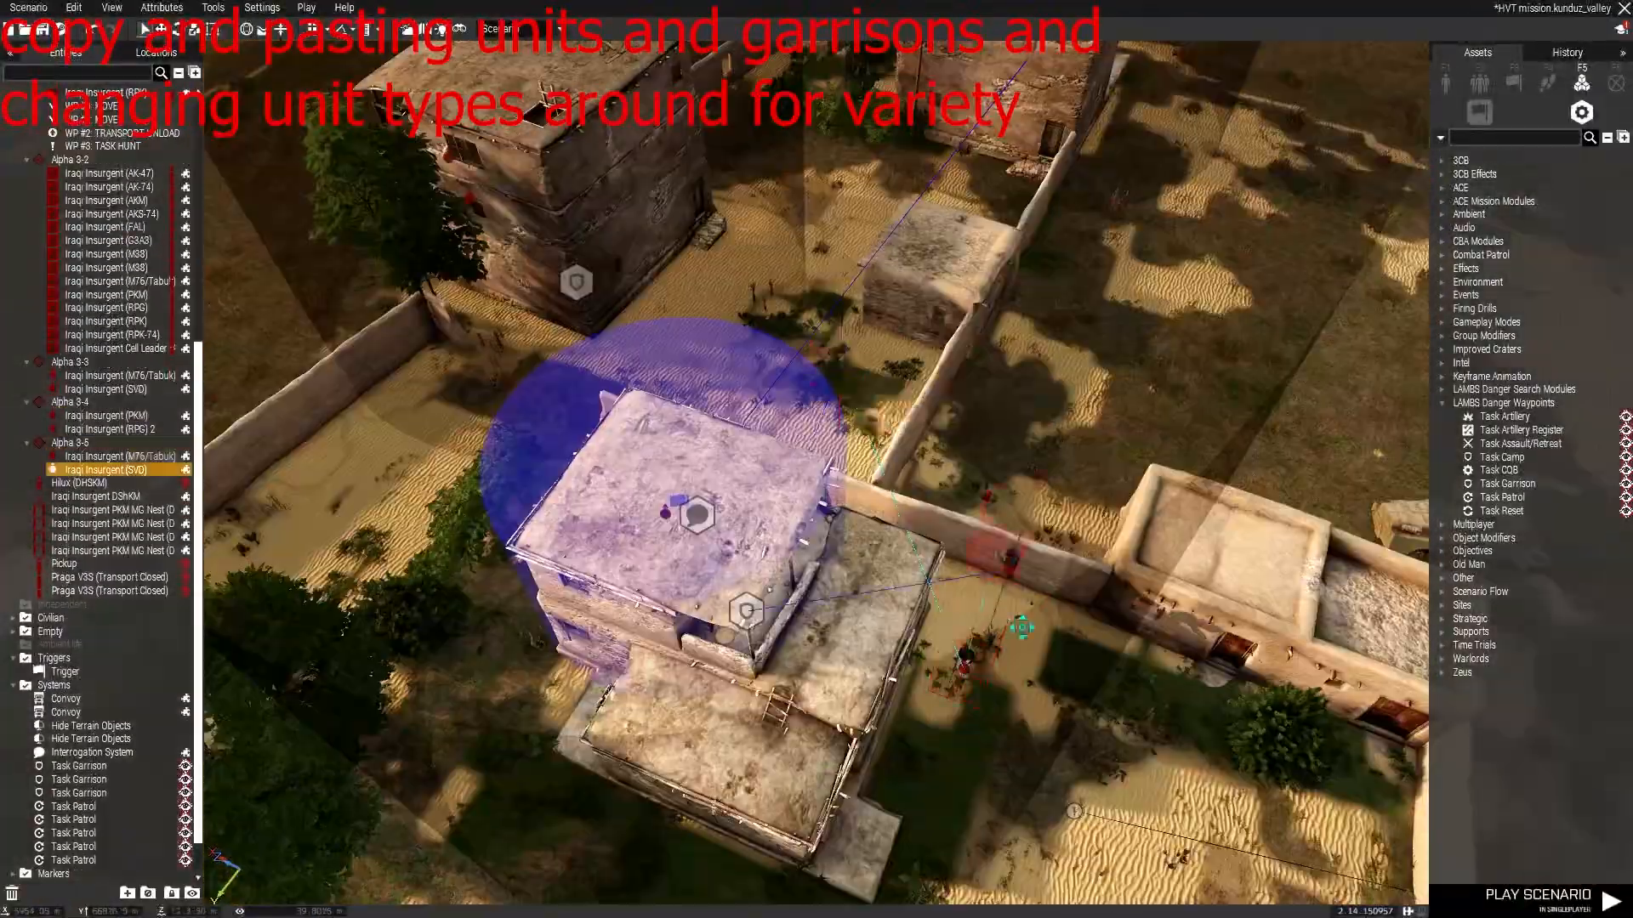
{"action": "left_click", "coordinate": [1446, 83]}
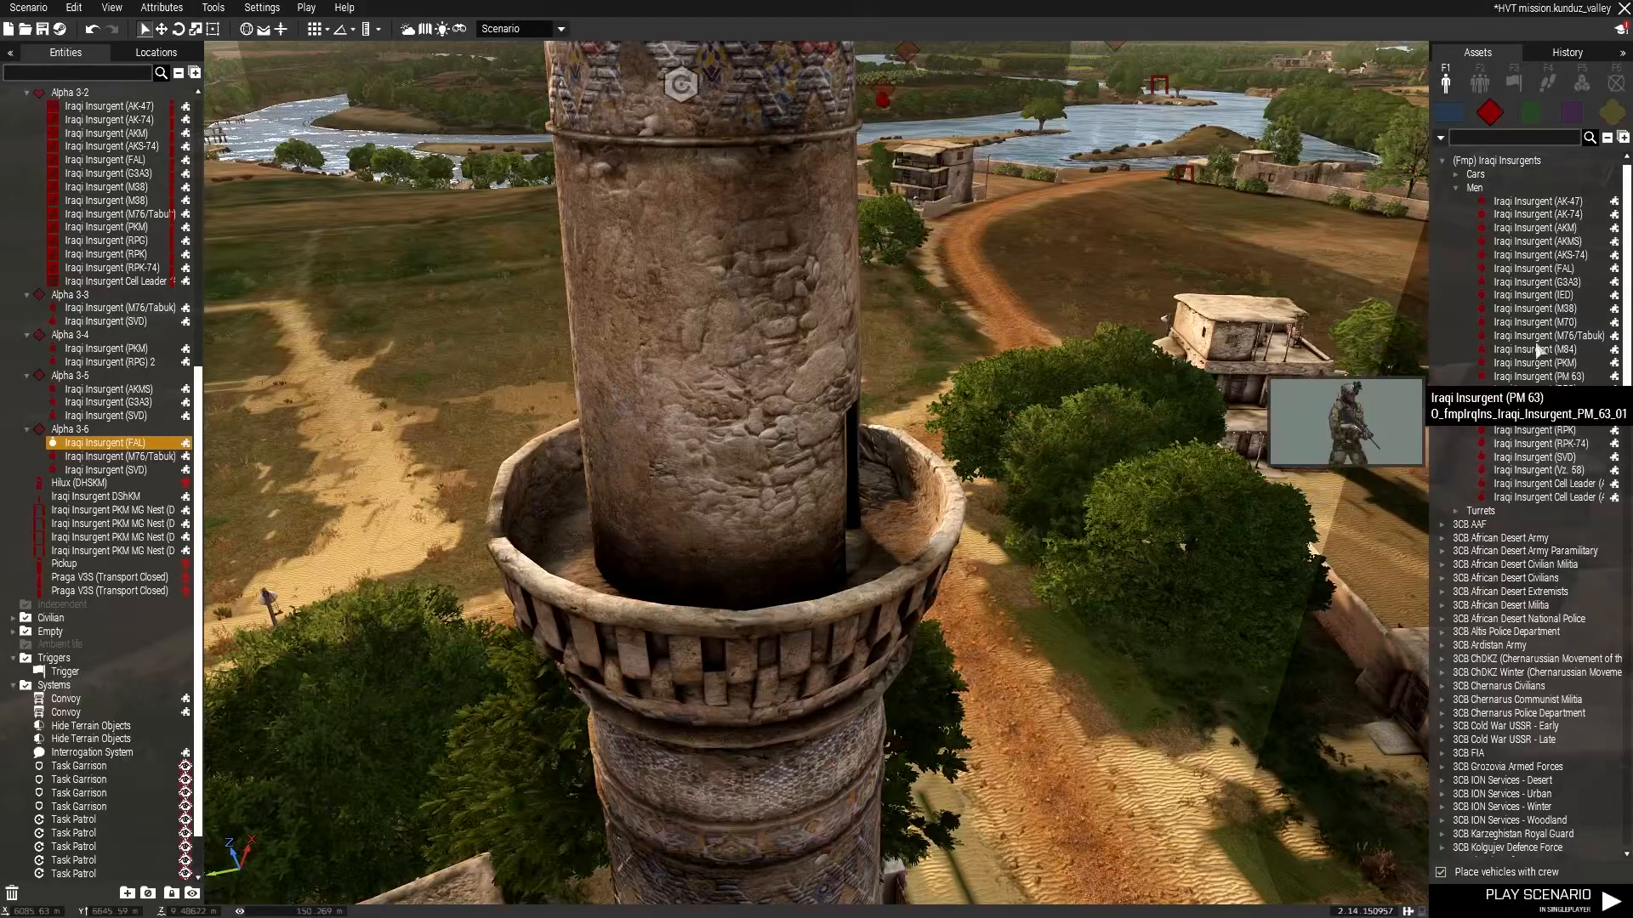
{"action": "left_click", "coordinate": [1535, 456]}
{"action": "left_click", "coordinate": [887, 546]}
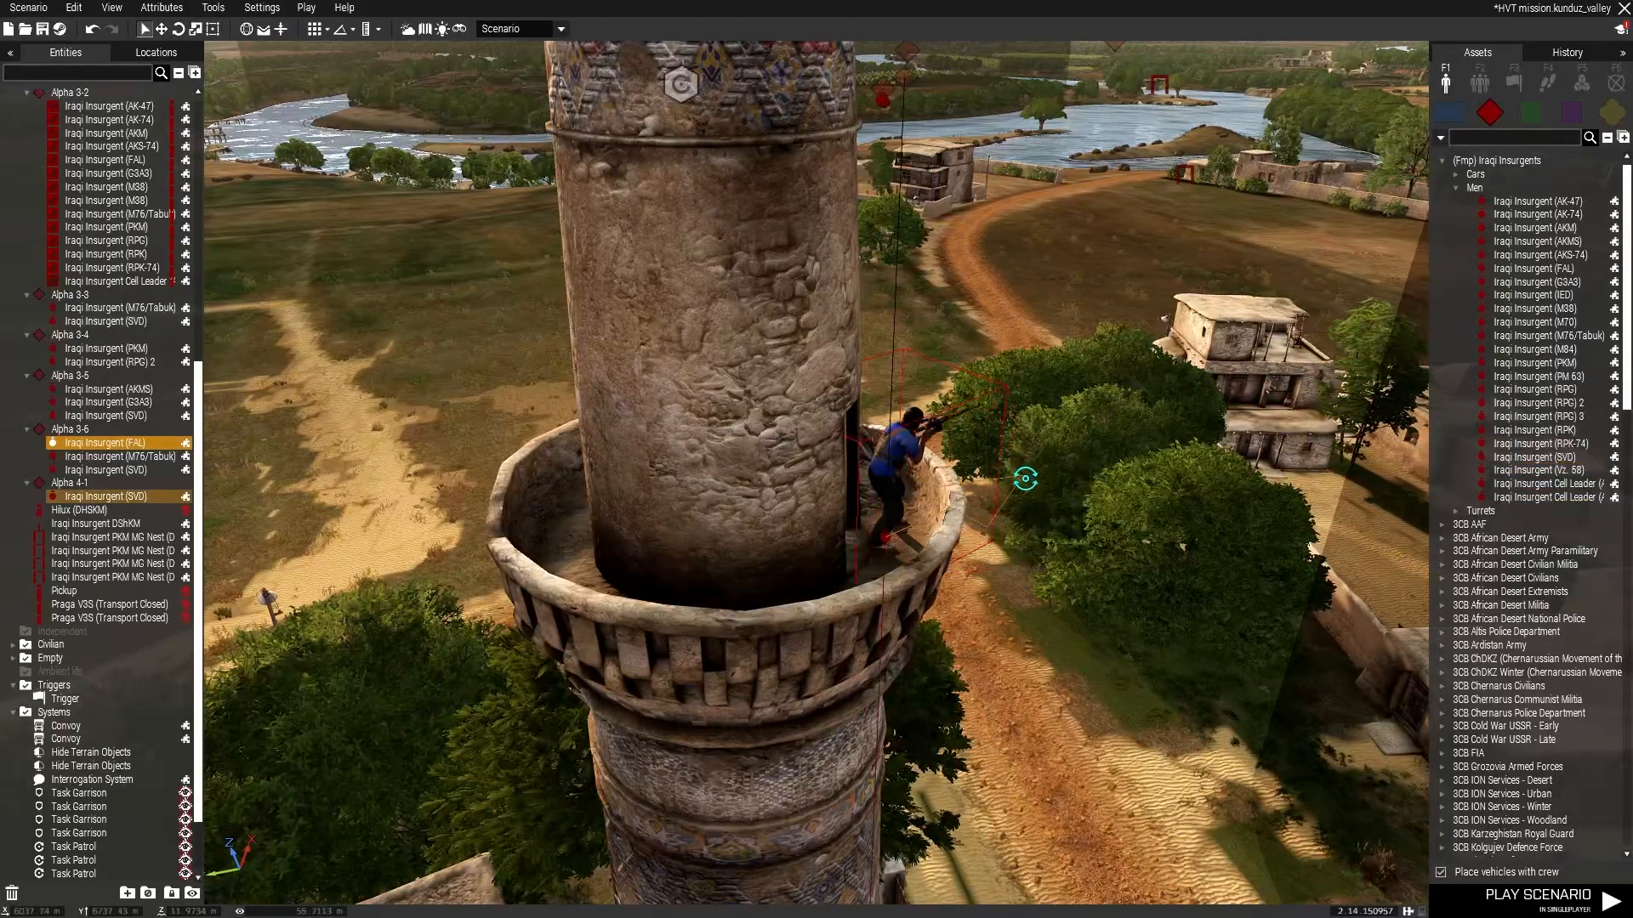
{"action": "double_click", "coordinate": [900, 461]}
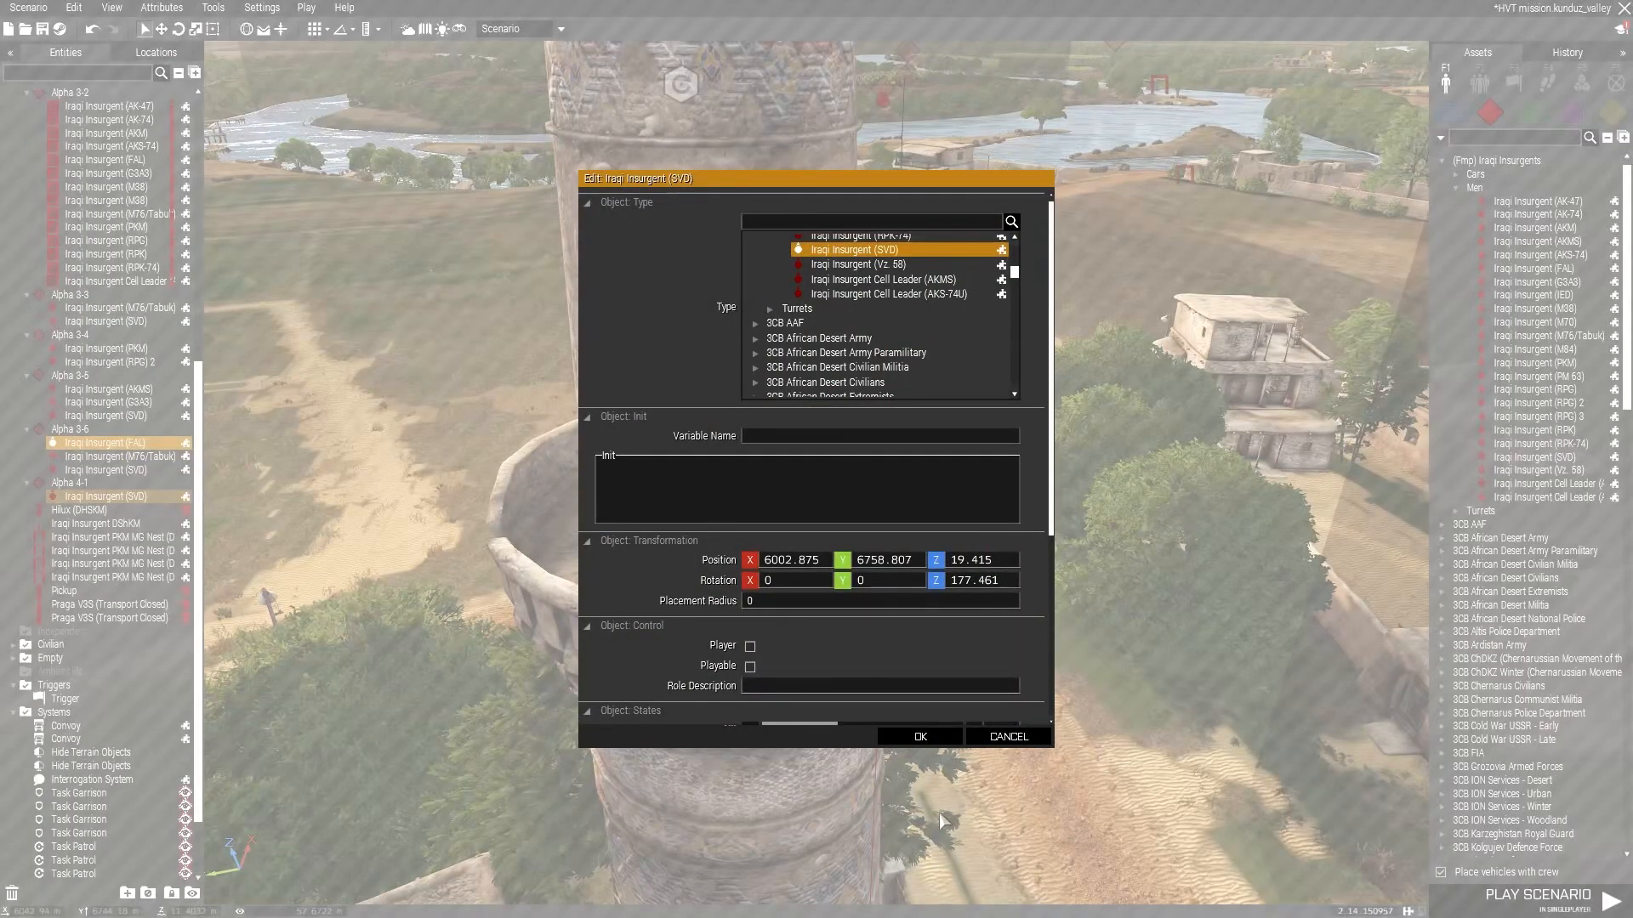
{"action": "left_click", "coordinate": [1003, 736]}
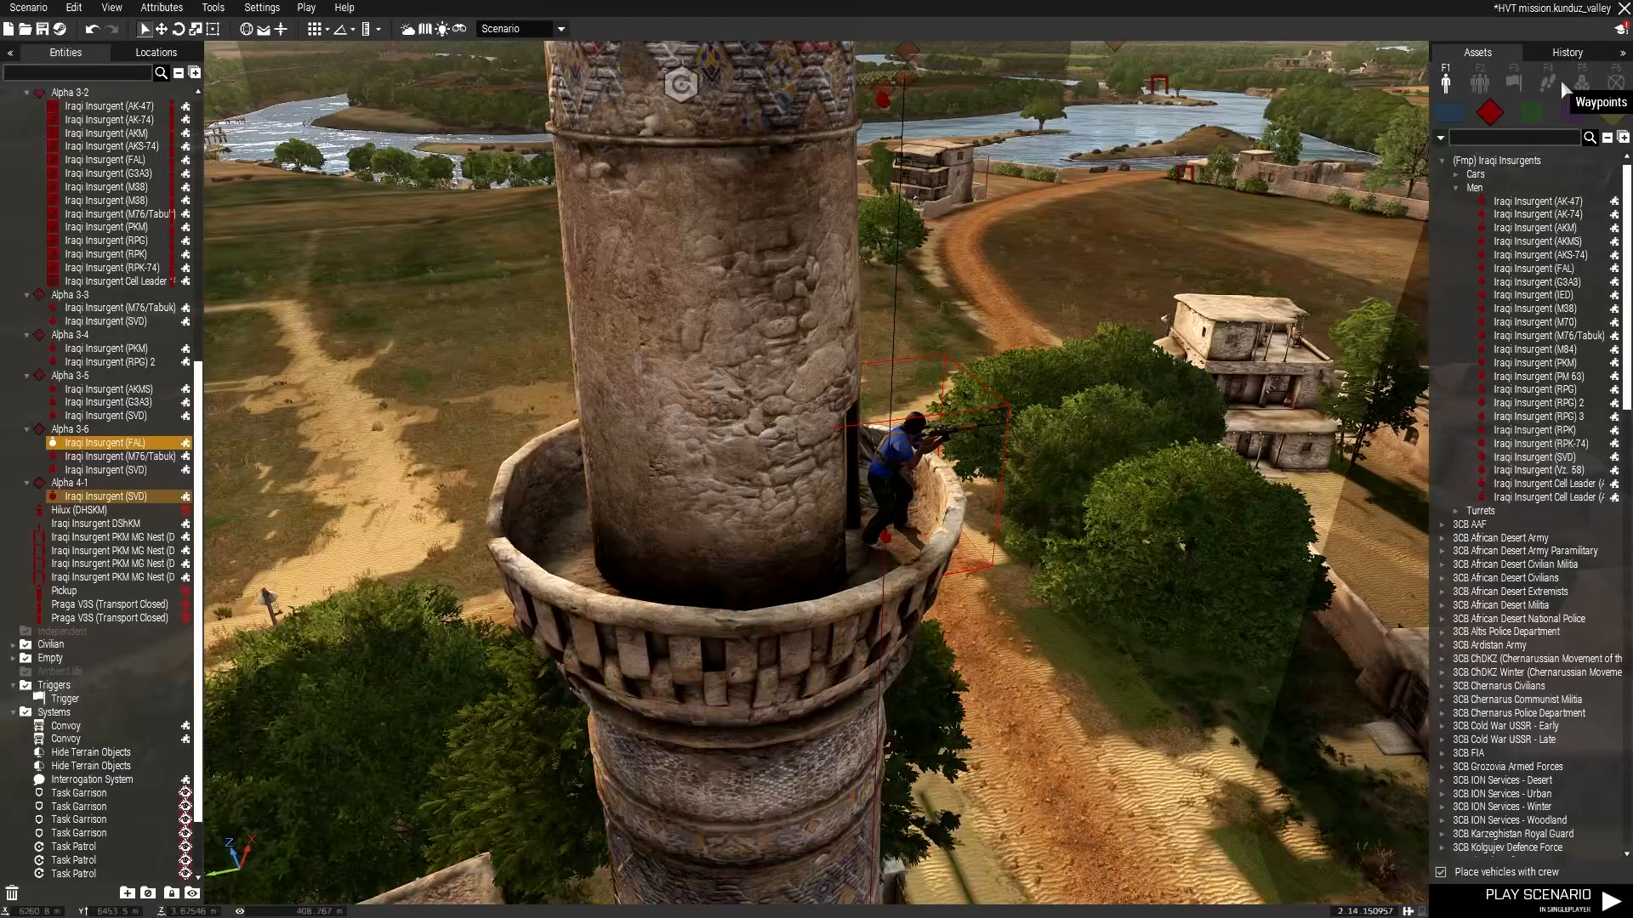
Search the modules for "set" and add a Set AI Mode module by the sniper with Move disabled.
{"action": "left_click", "coordinate": [1578, 81]}
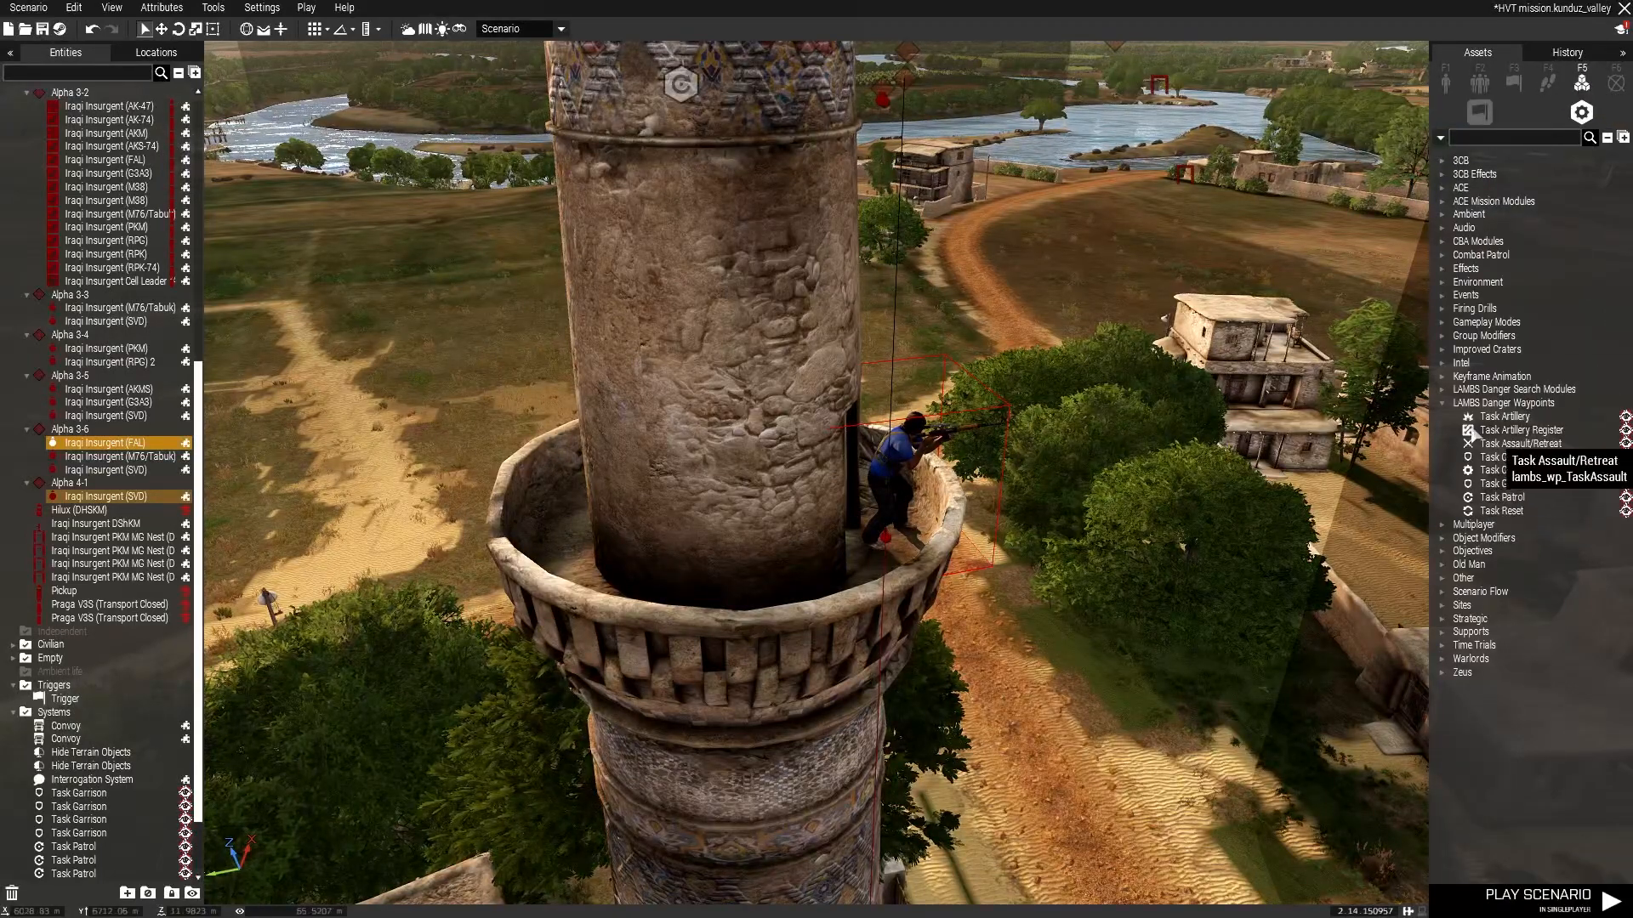
{"action": "left_click", "coordinate": [1487, 139]}
{"action": "type", "text": "s"}
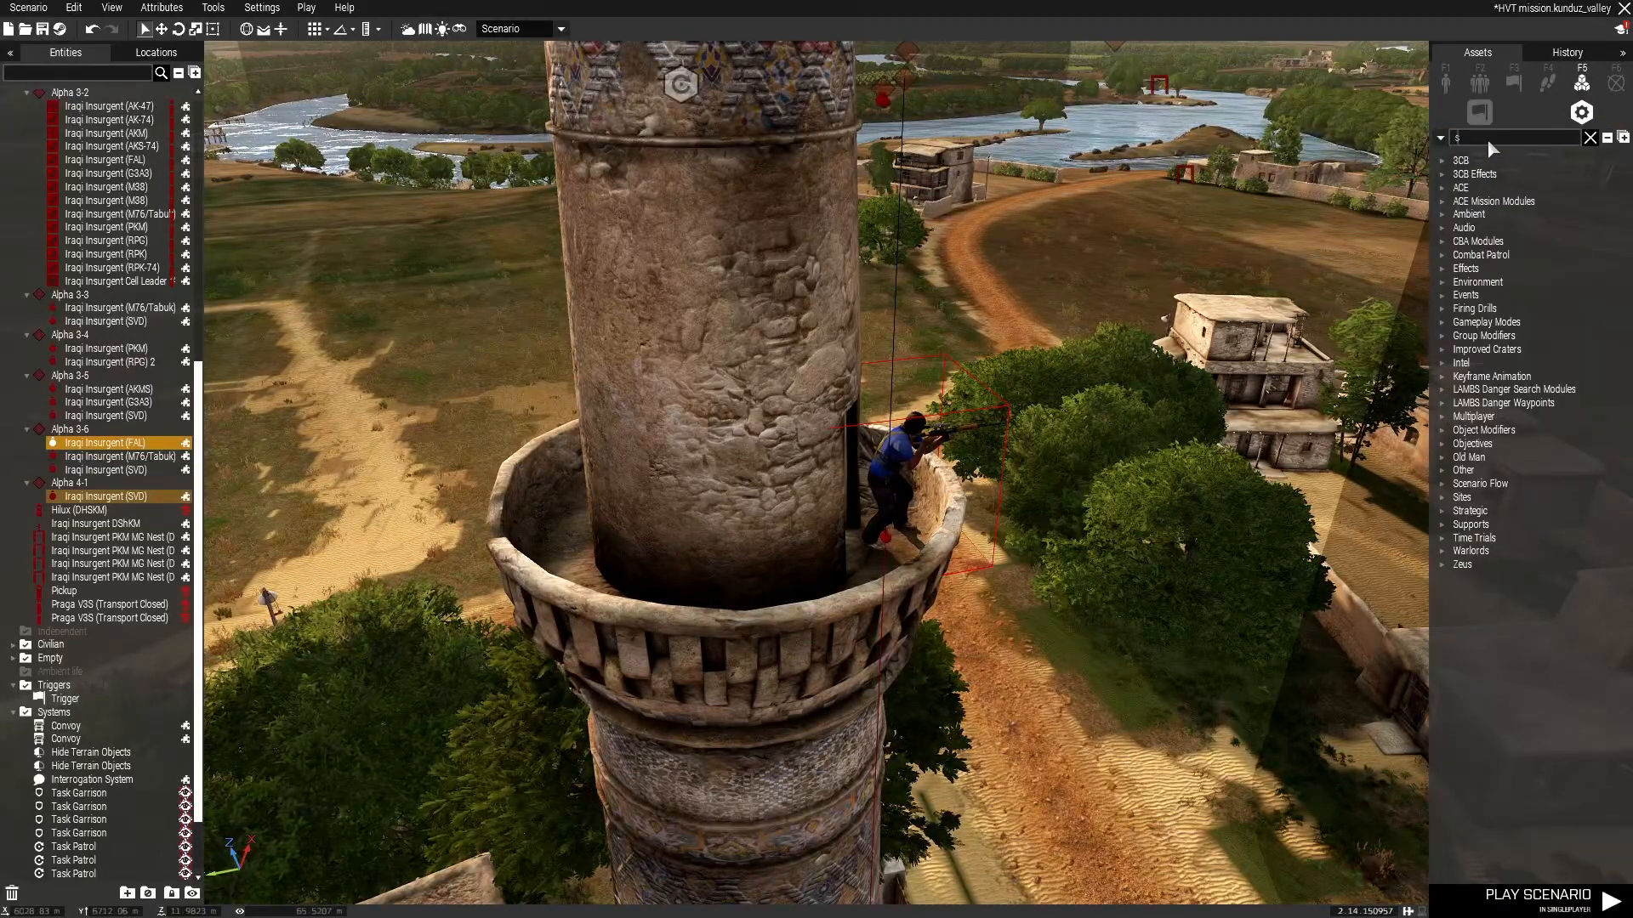
{"action": "type", "text": "et"}
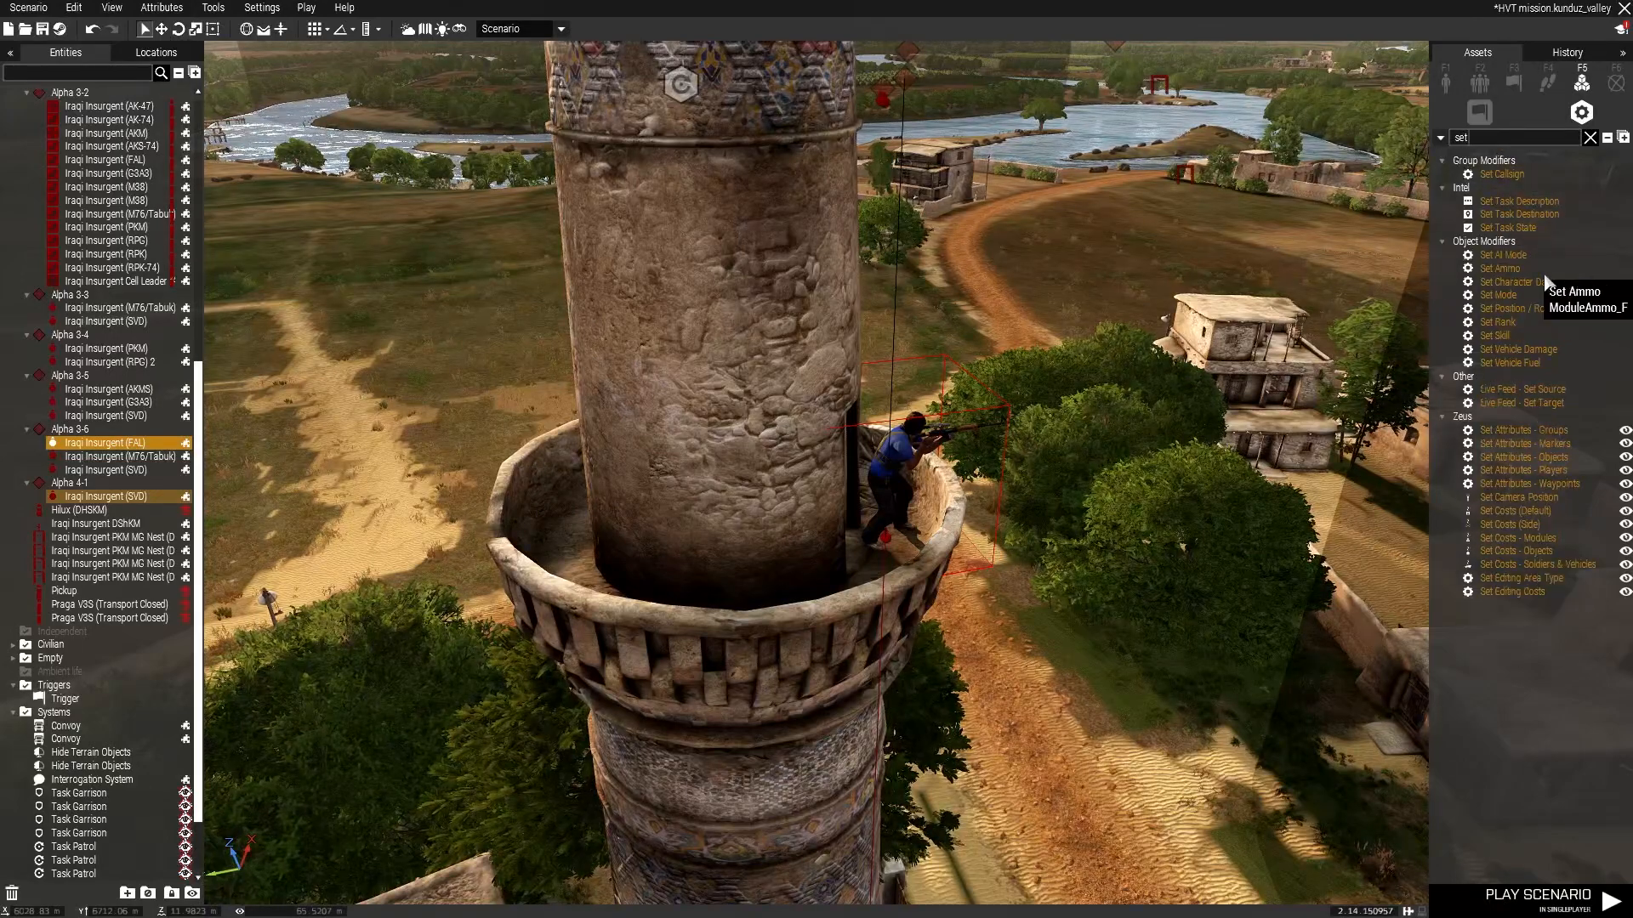
{"action": "left_click", "coordinate": [838, 576]}
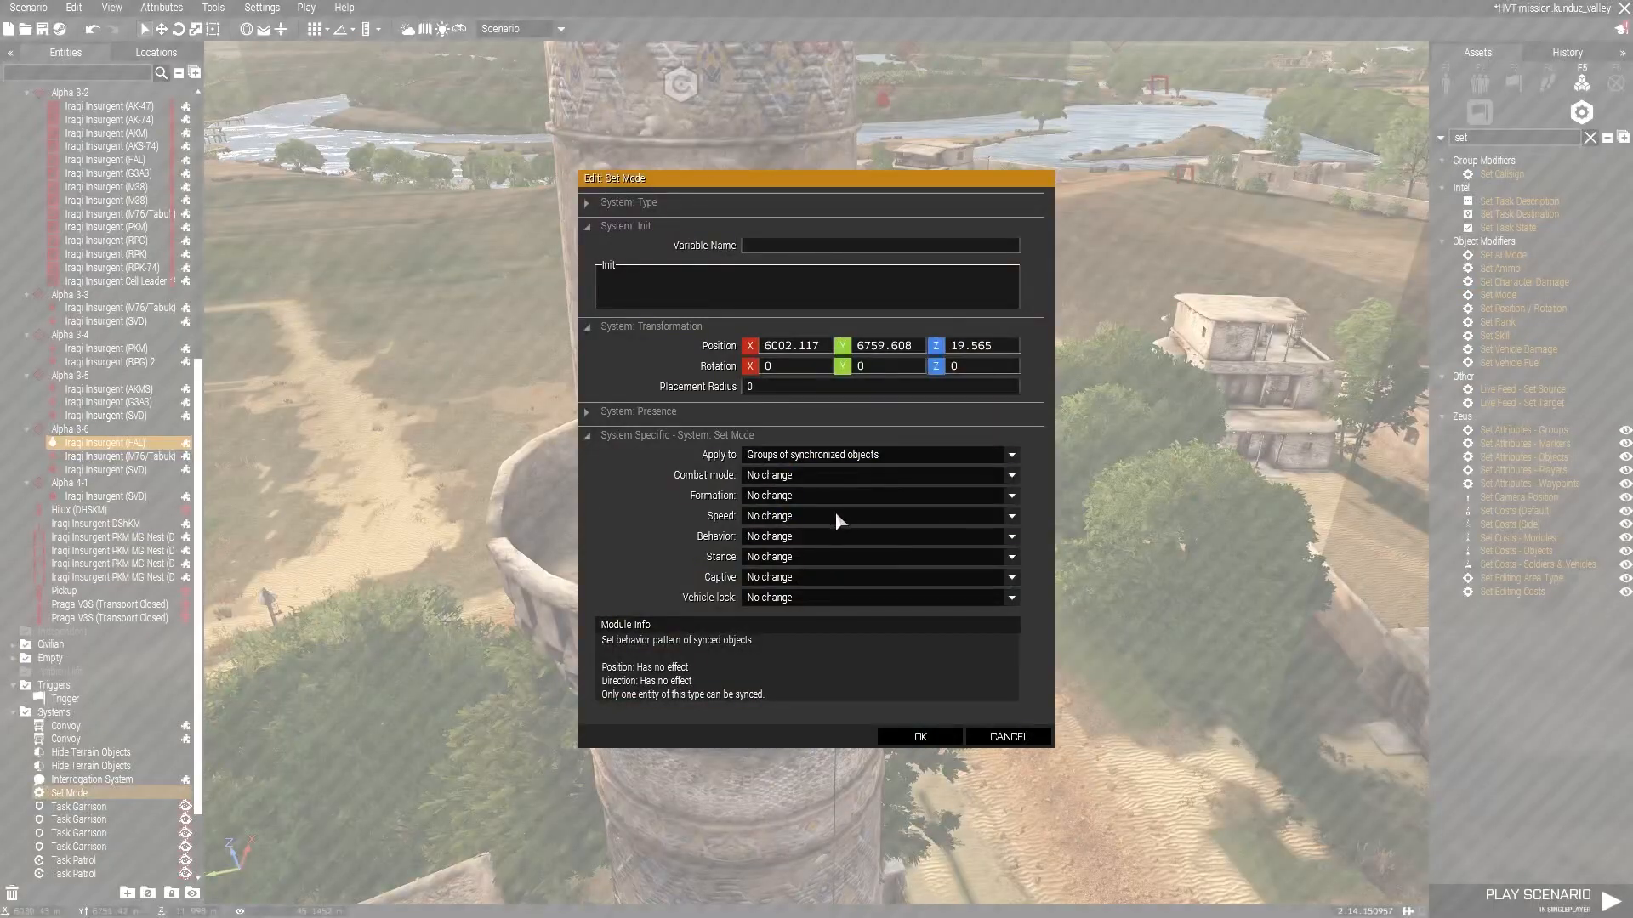
{"action": "left_click", "coordinate": [1008, 736]}
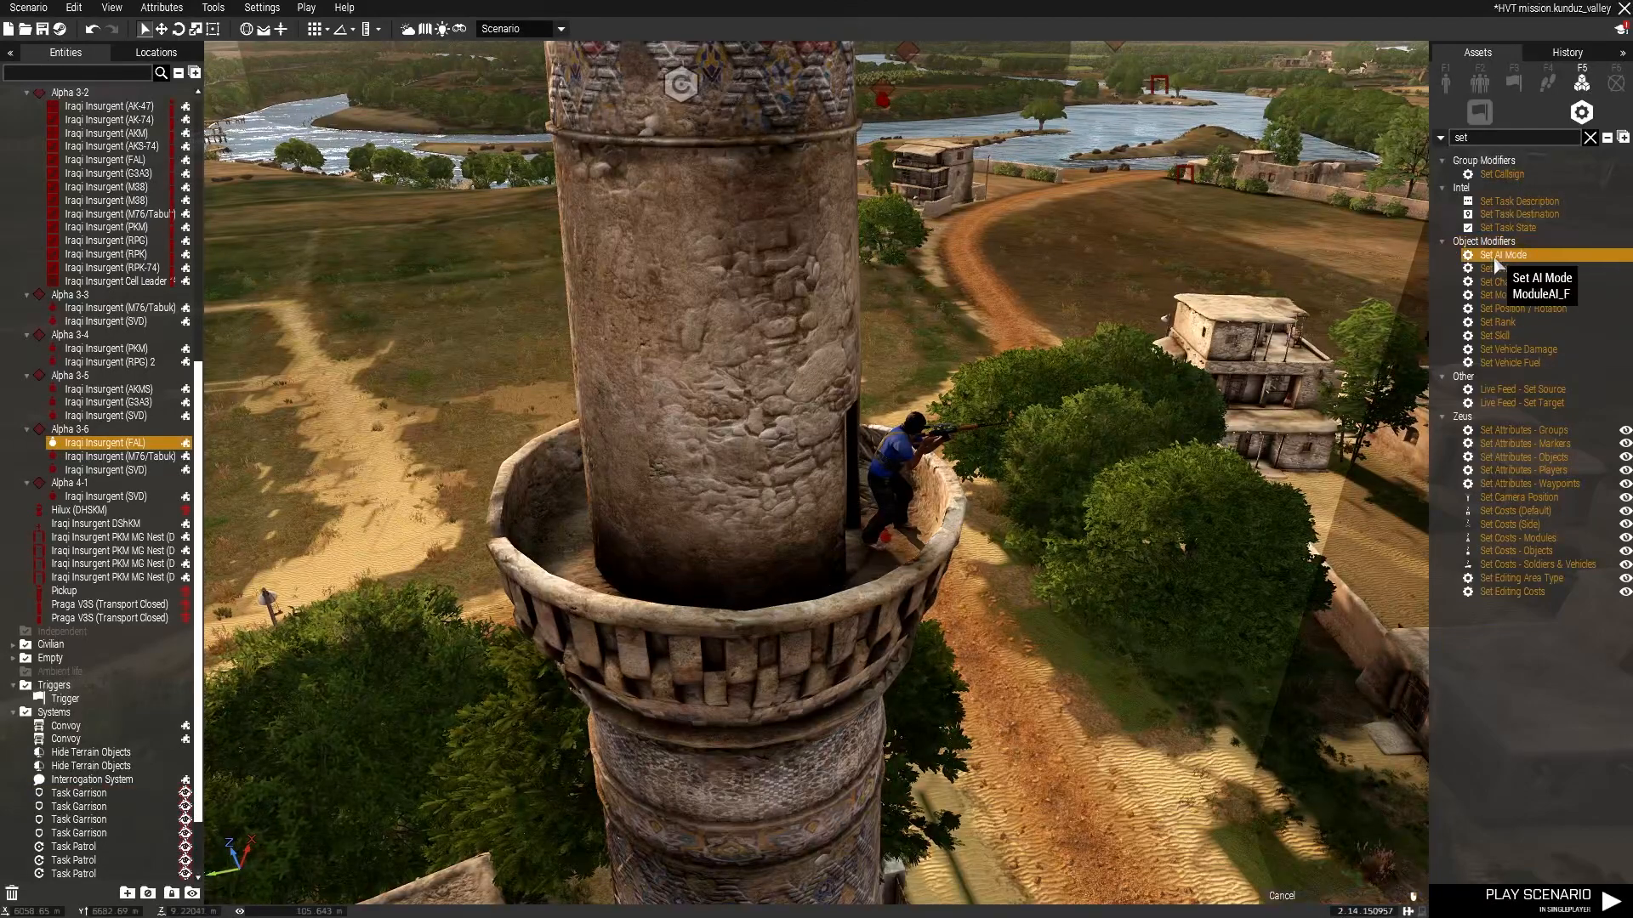
{"action": "left_click", "coordinate": [850, 584]}
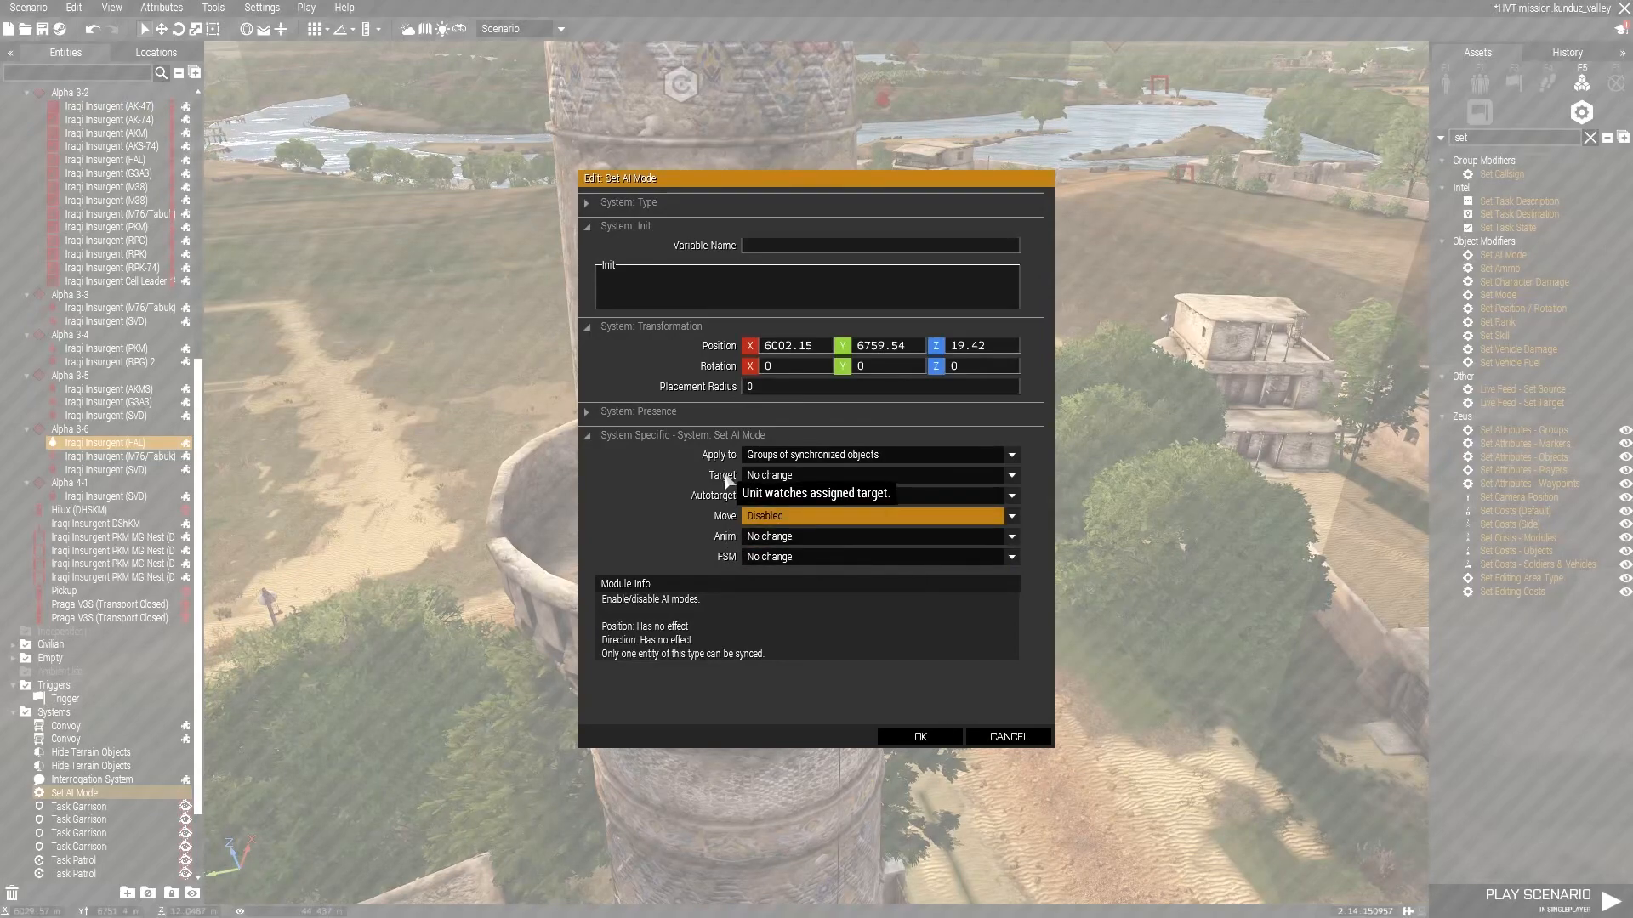
{"action": "left_click", "coordinate": [922, 736]}
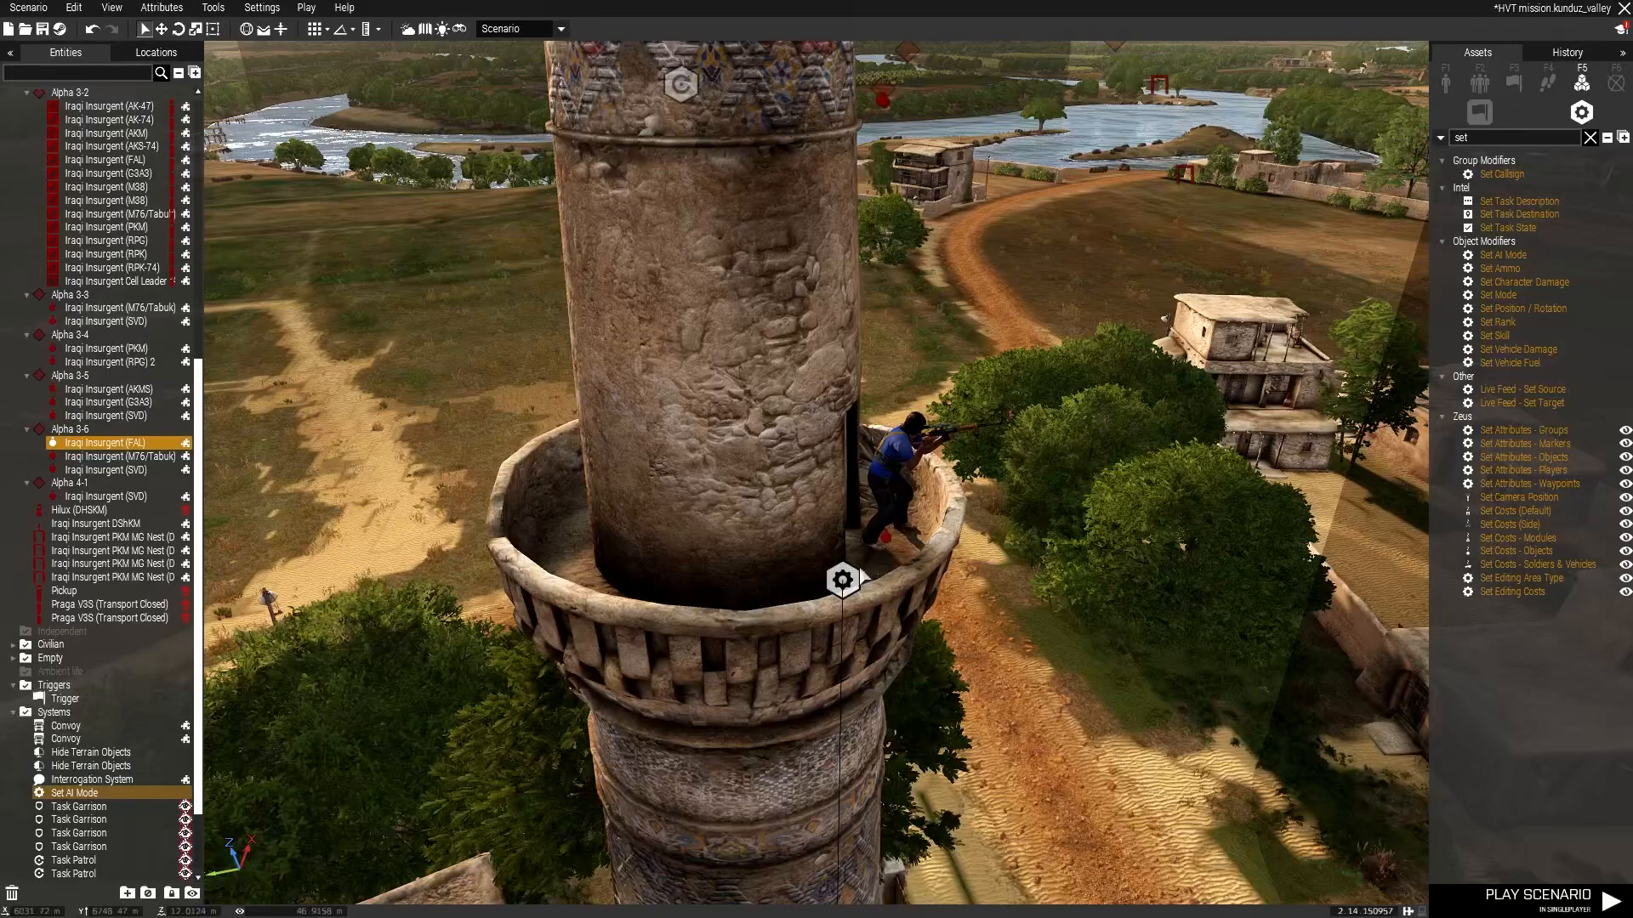
Sync the Set AI Mode module to the minaret sniper.
{"action": "right_click", "coordinate": [842, 583]}
{"action": "left_click", "coordinate": [1068, 589]}
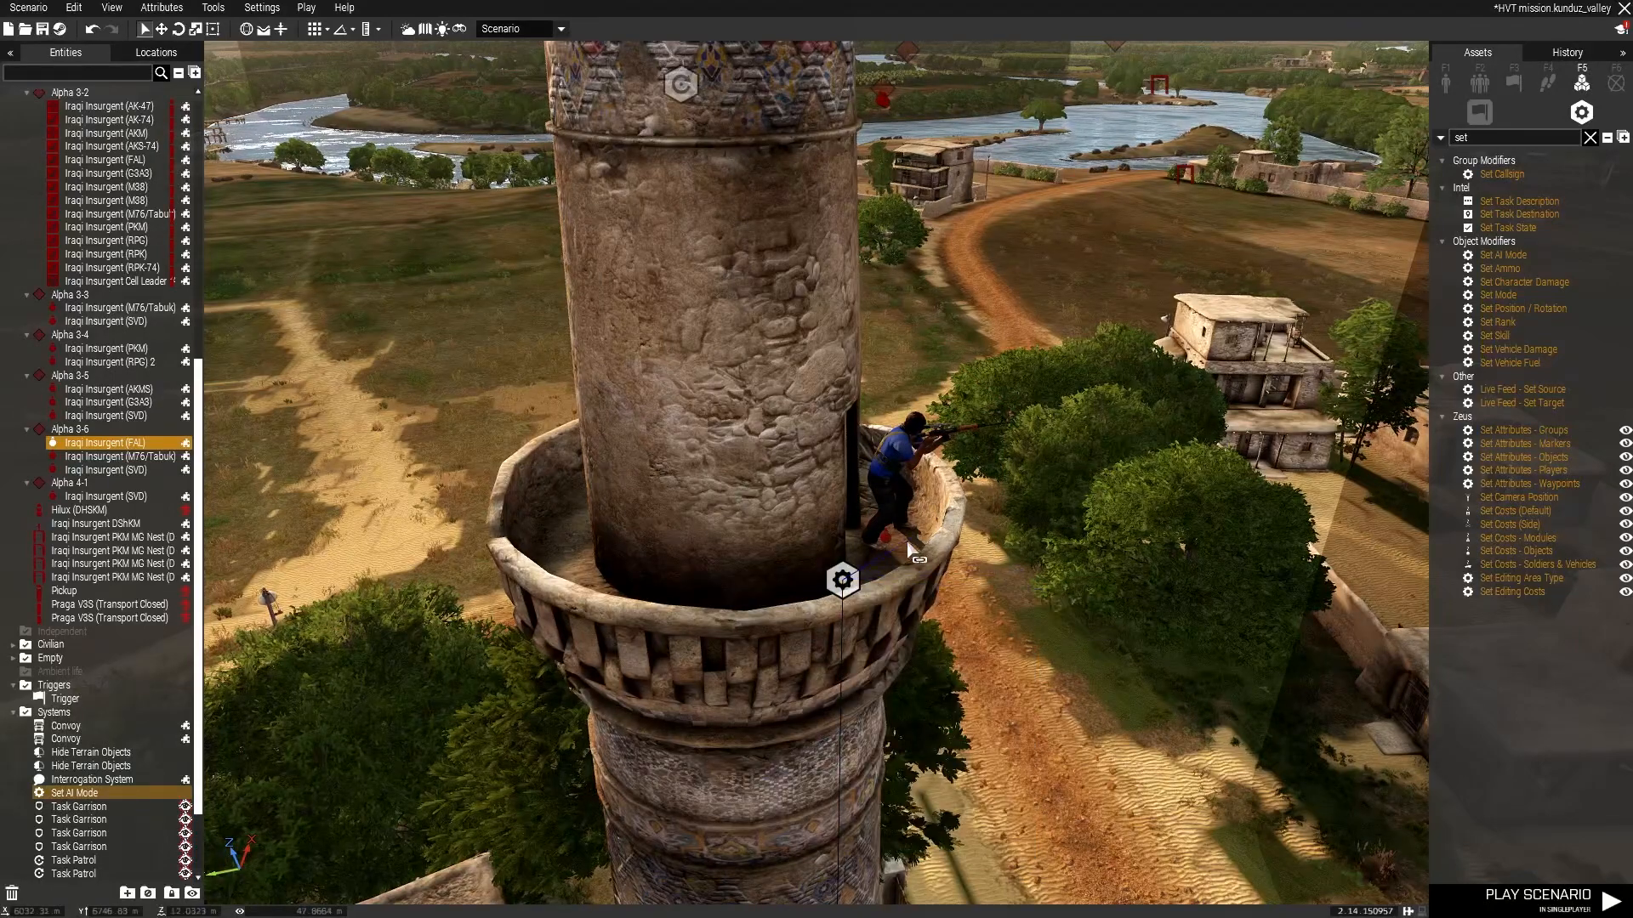
{"action": "left_click", "coordinate": [887, 533]}
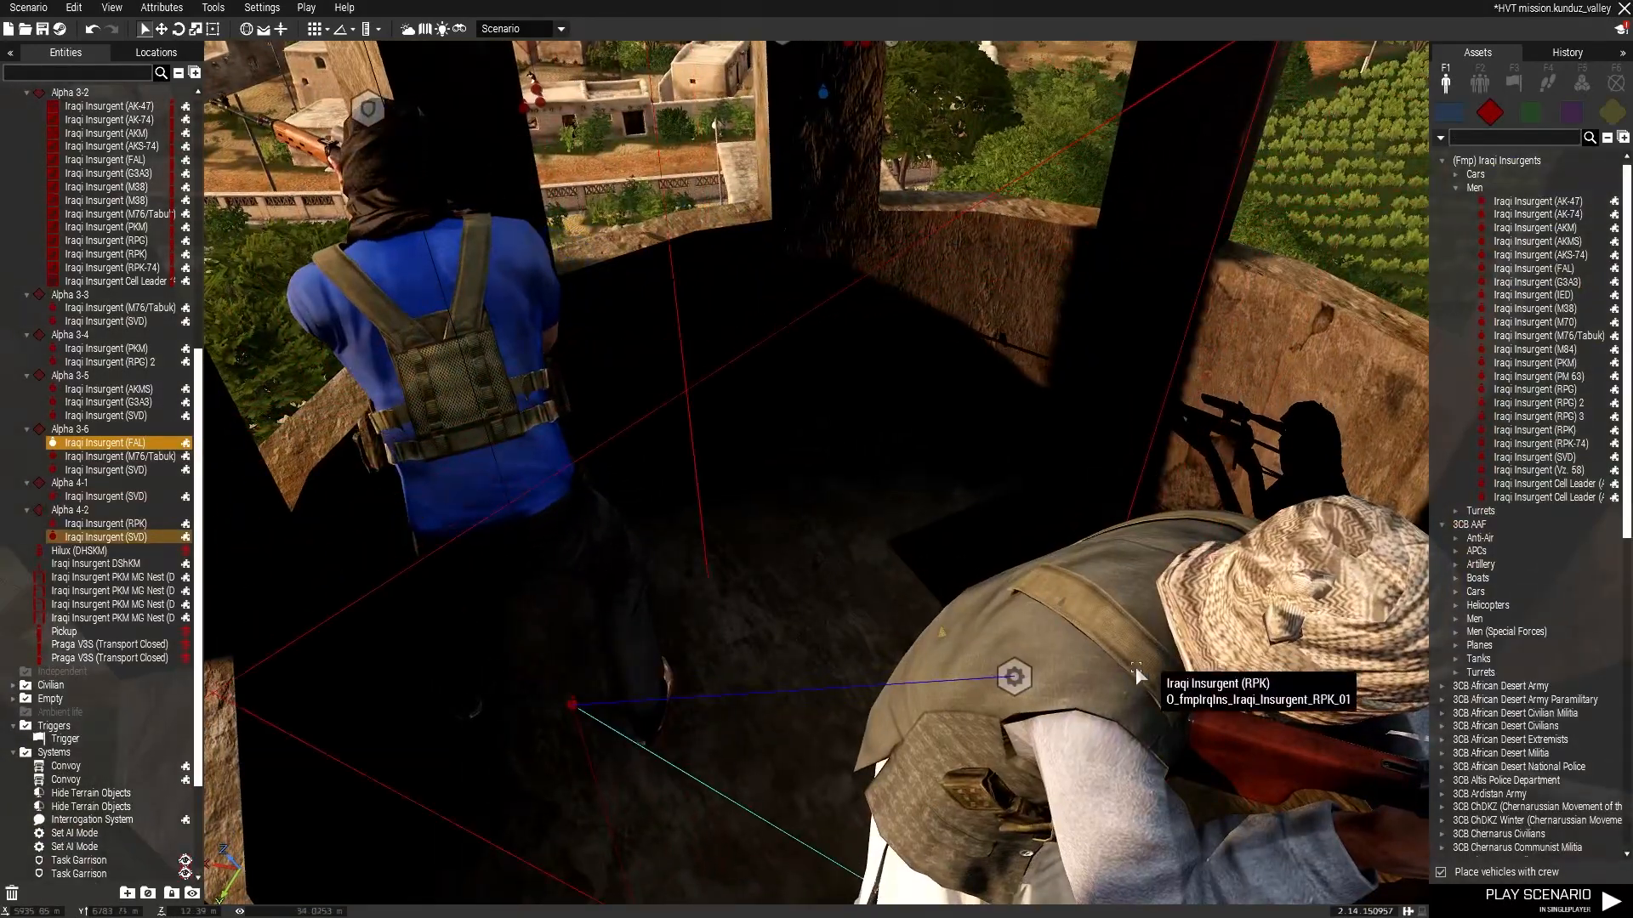
Sync a second Set AI Mode module to the RPK insurgent in the tower and save the scenario.
{"action": "left_click_drag", "start_coordinate": [1137, 672], "coordinate": [892, 173]}
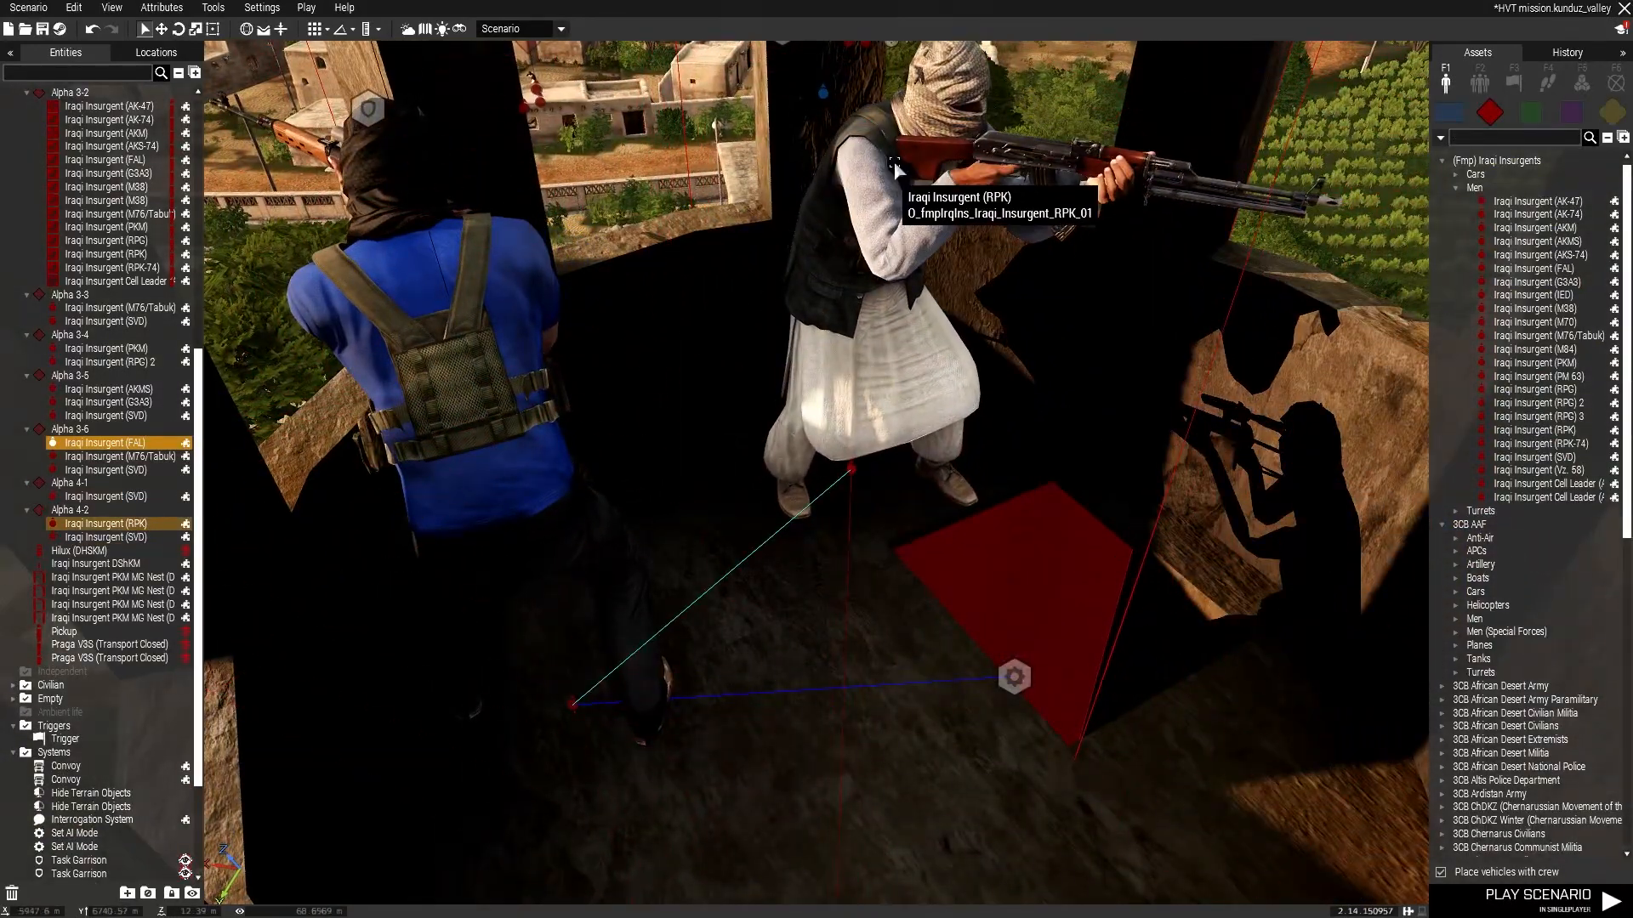
{"action": "right_click", "coordinate": [1024, 684]}
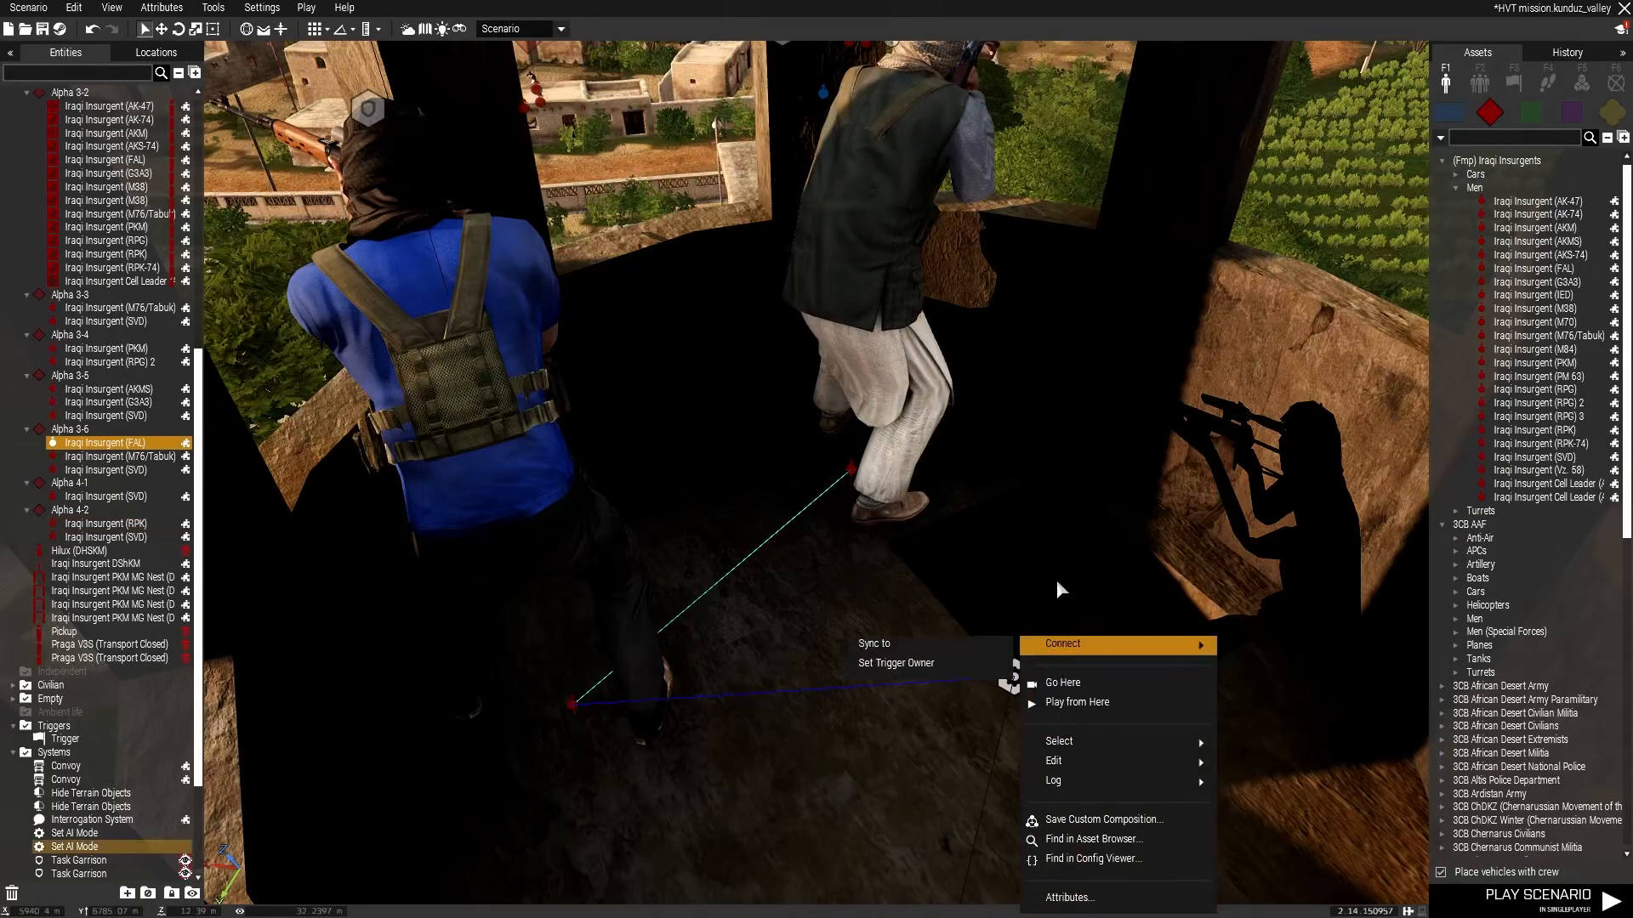
{"action": "left_click", "coordinate": [935, 646]}
{"action": "right_click_drag", "start_coordinate": [1012, 828], "coordinate": [1023, 478]}
{"action": "key", "text": "ctrl+s"}
{"action": "key", "text": "w"}
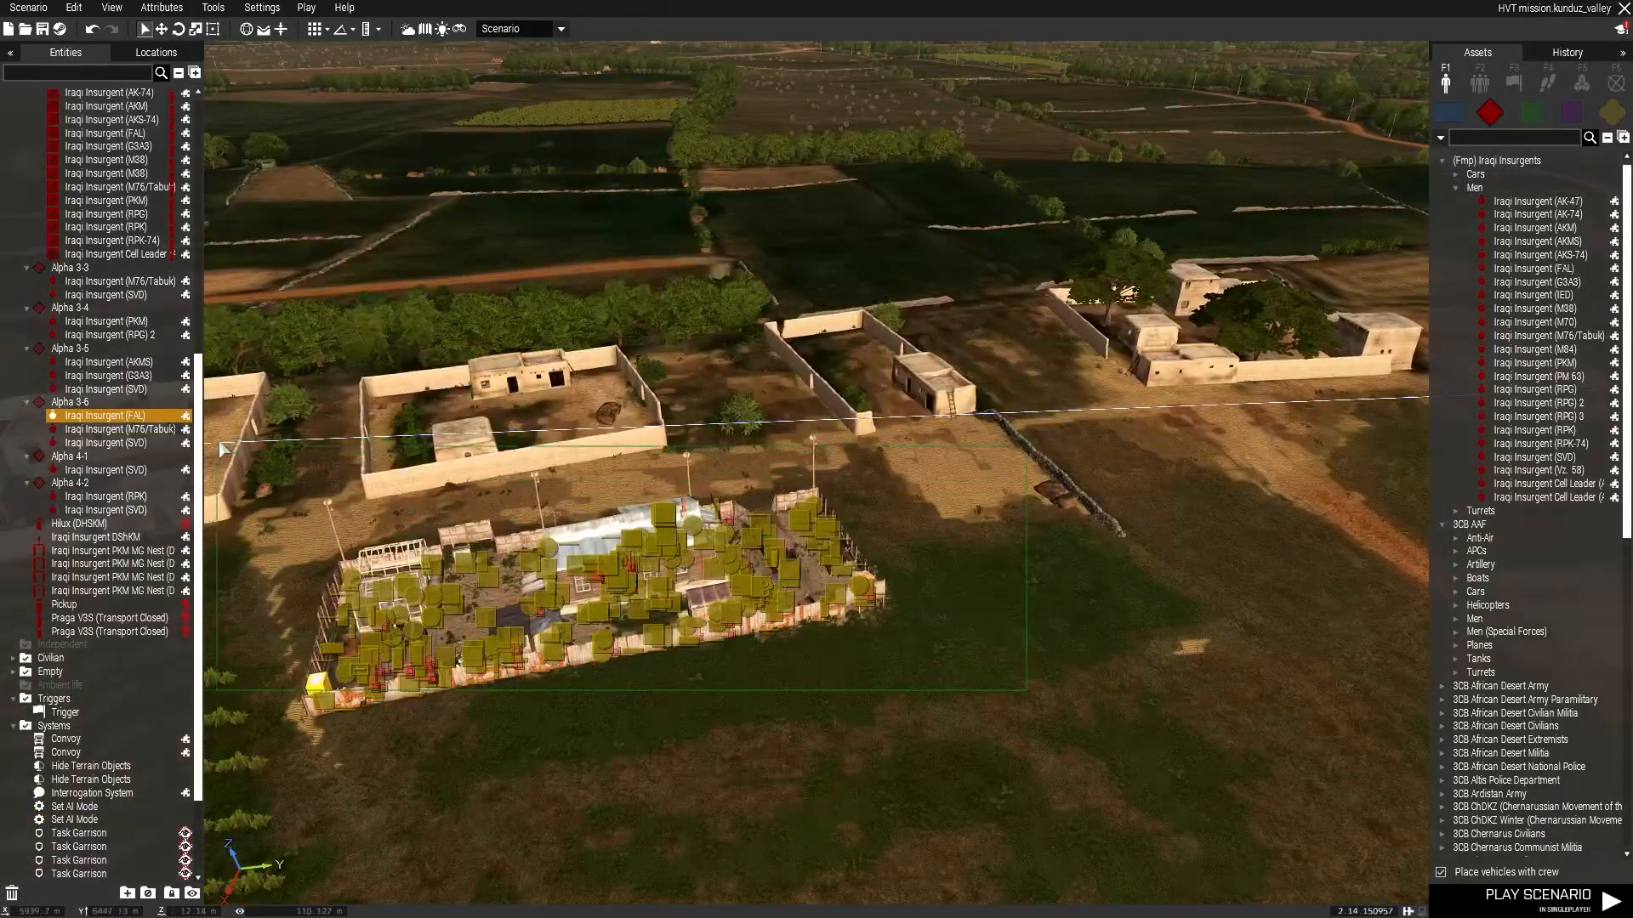
Delete the selected entity from the scenario.
{"action": "left_click_drag", "start_coordinate": [222, 448], "coordinate": [221, 446]}
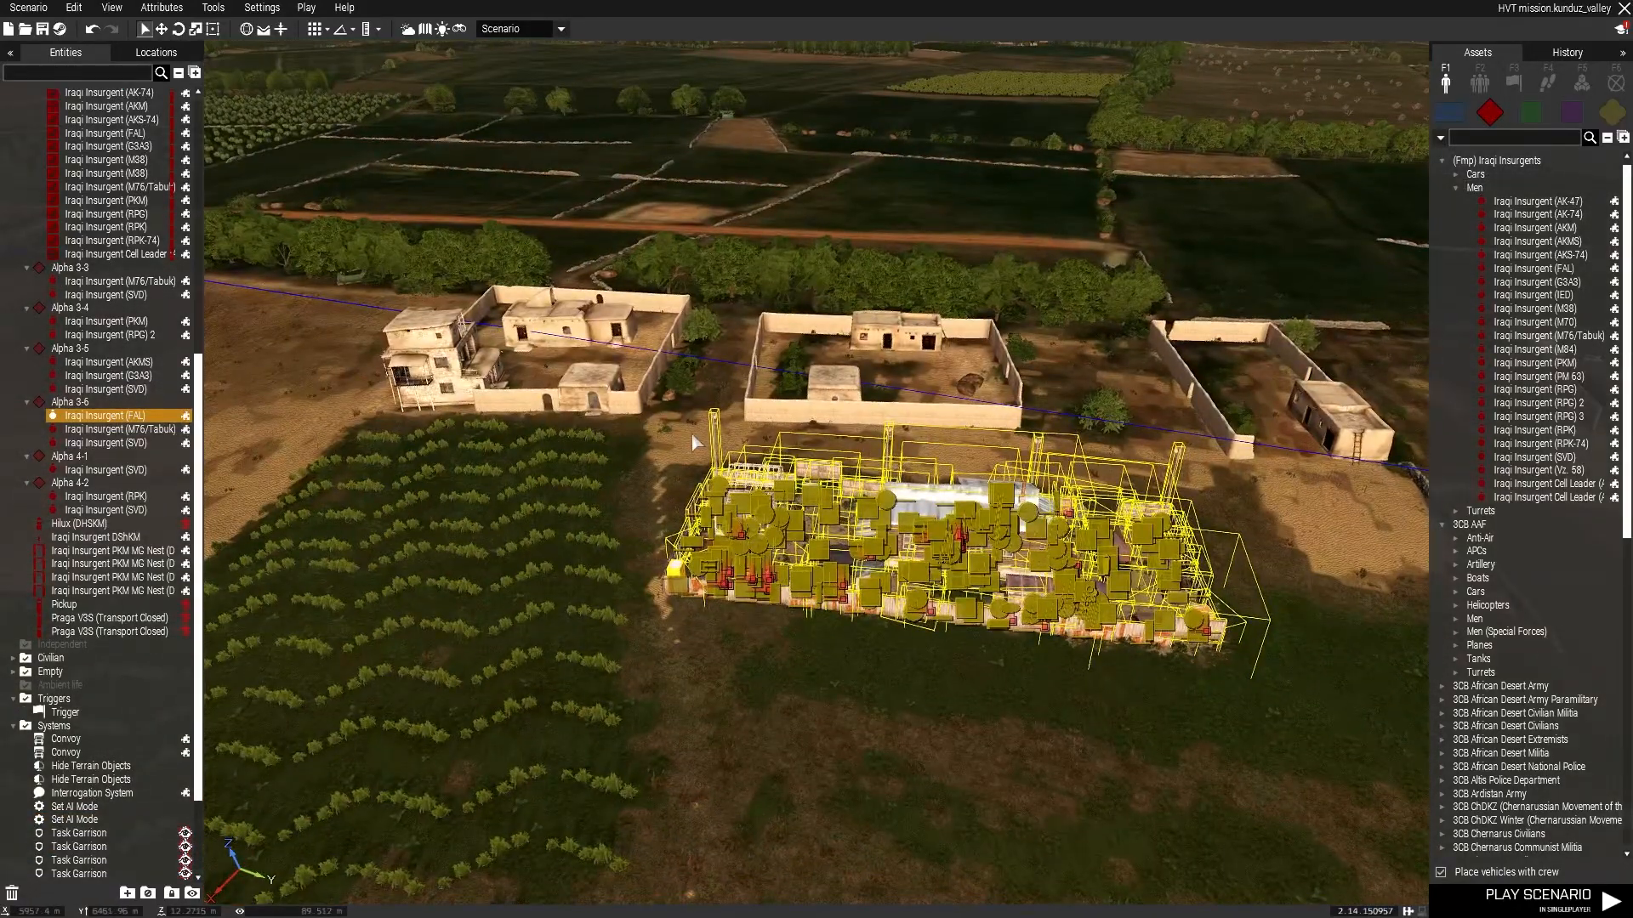
{"action": "key", "text": "Delete"}
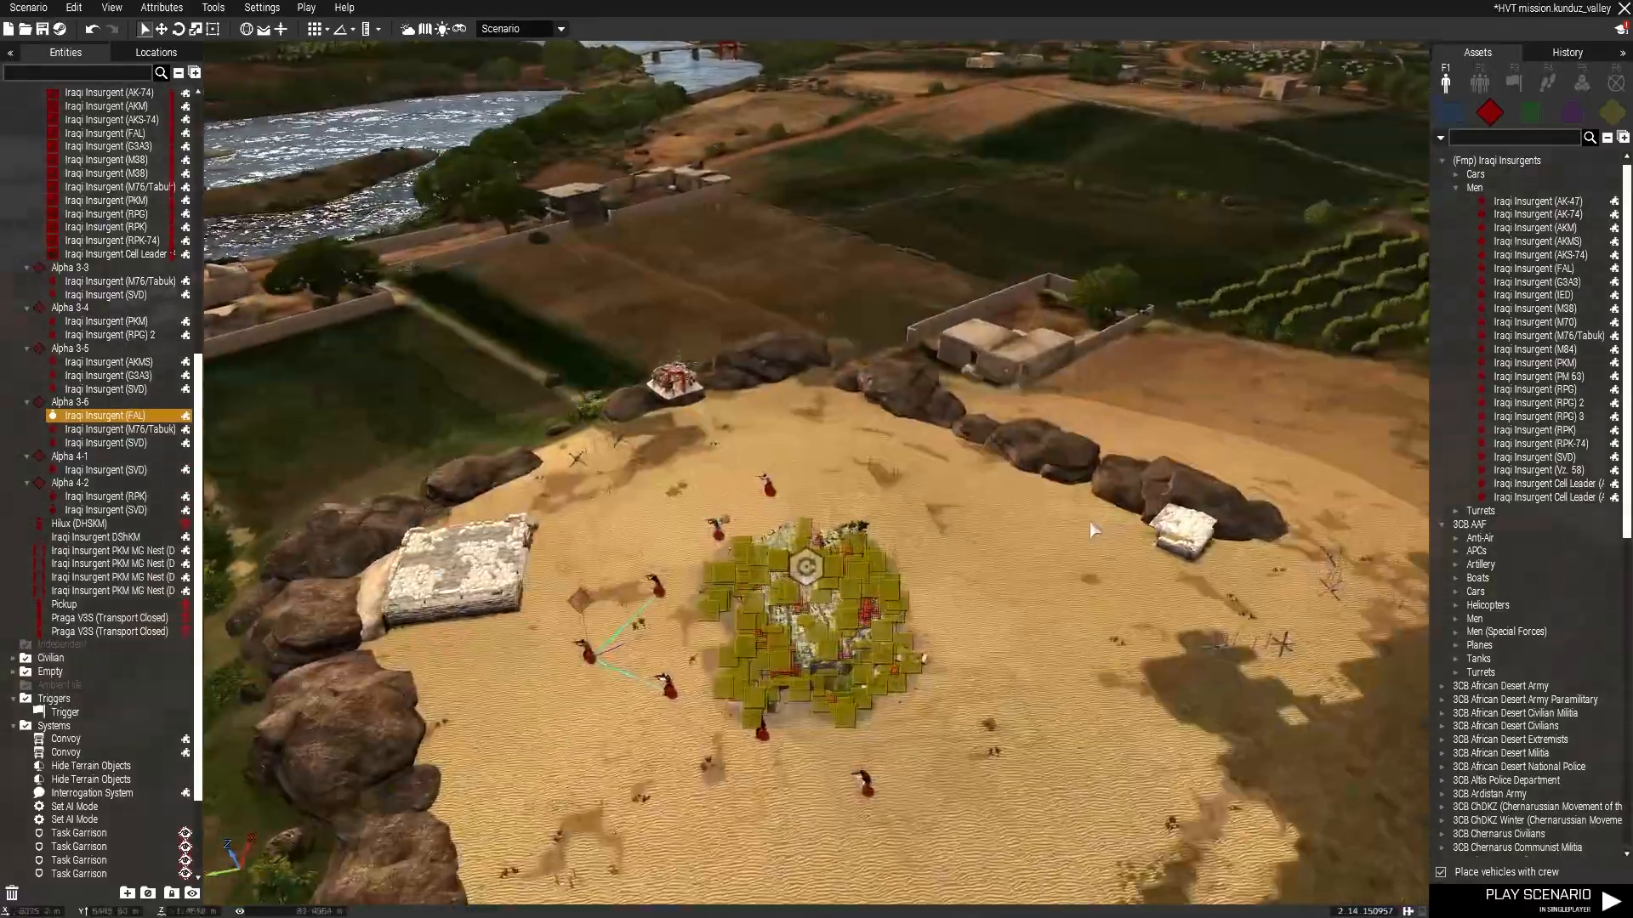
Place a Hilux (Artillery) from the 3CB Takistan Insurgents cars under the camouflage net at the insurgent camp.
{"action": "scroll", "coordinate": [884, 600], "scroll_direction": "up", "scroll_amount": 3}
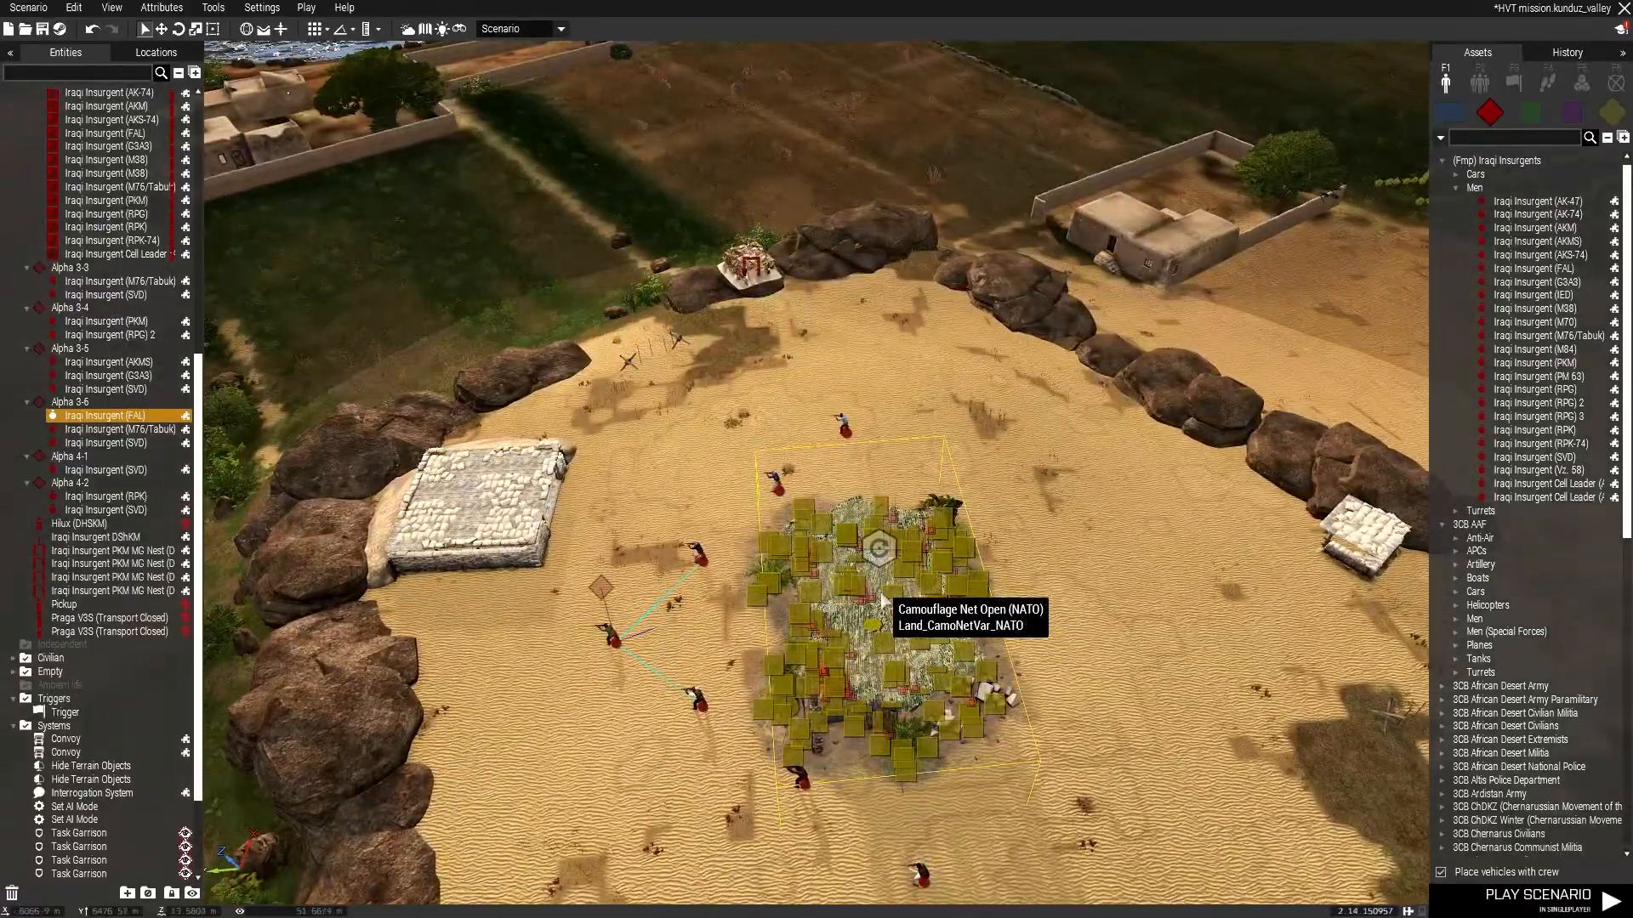
{"action": "key", "text": "d"}
{"action": "right_click_drag", "start_coordinate": [1021, 600], "coordinate": [736, 578]}
{"action": "left_click_drag", "start_coordinate": [736, 579], "coordinate": [1134, 425]}
{"action": "key", "text": "d"}
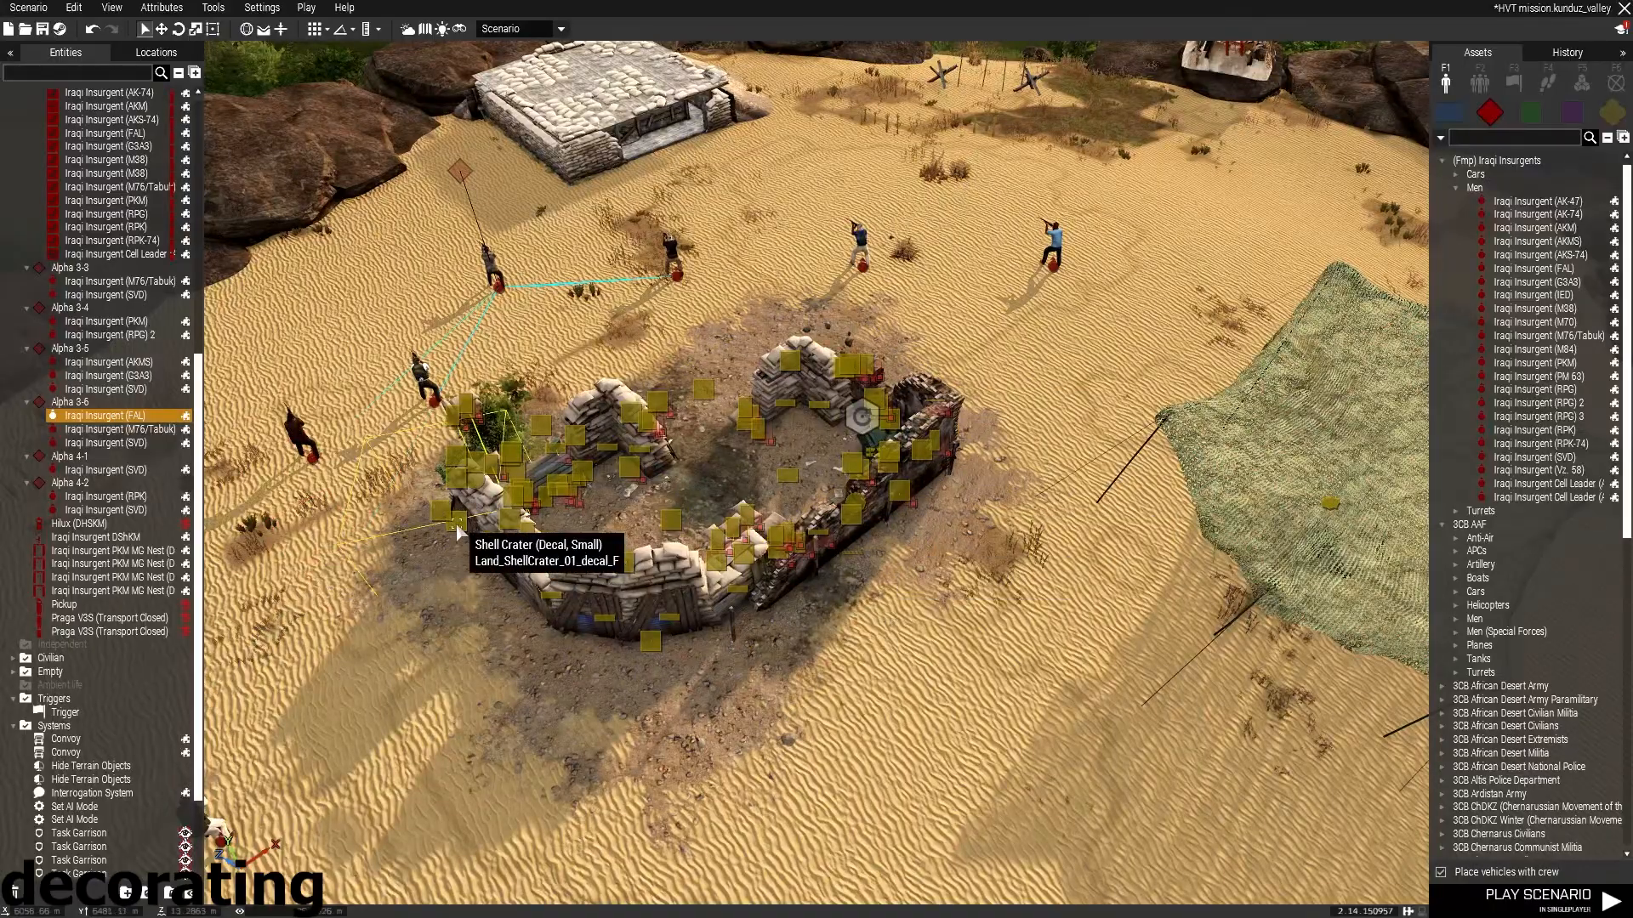
{"action": "left_click", "coordinate": [1456, 188]}
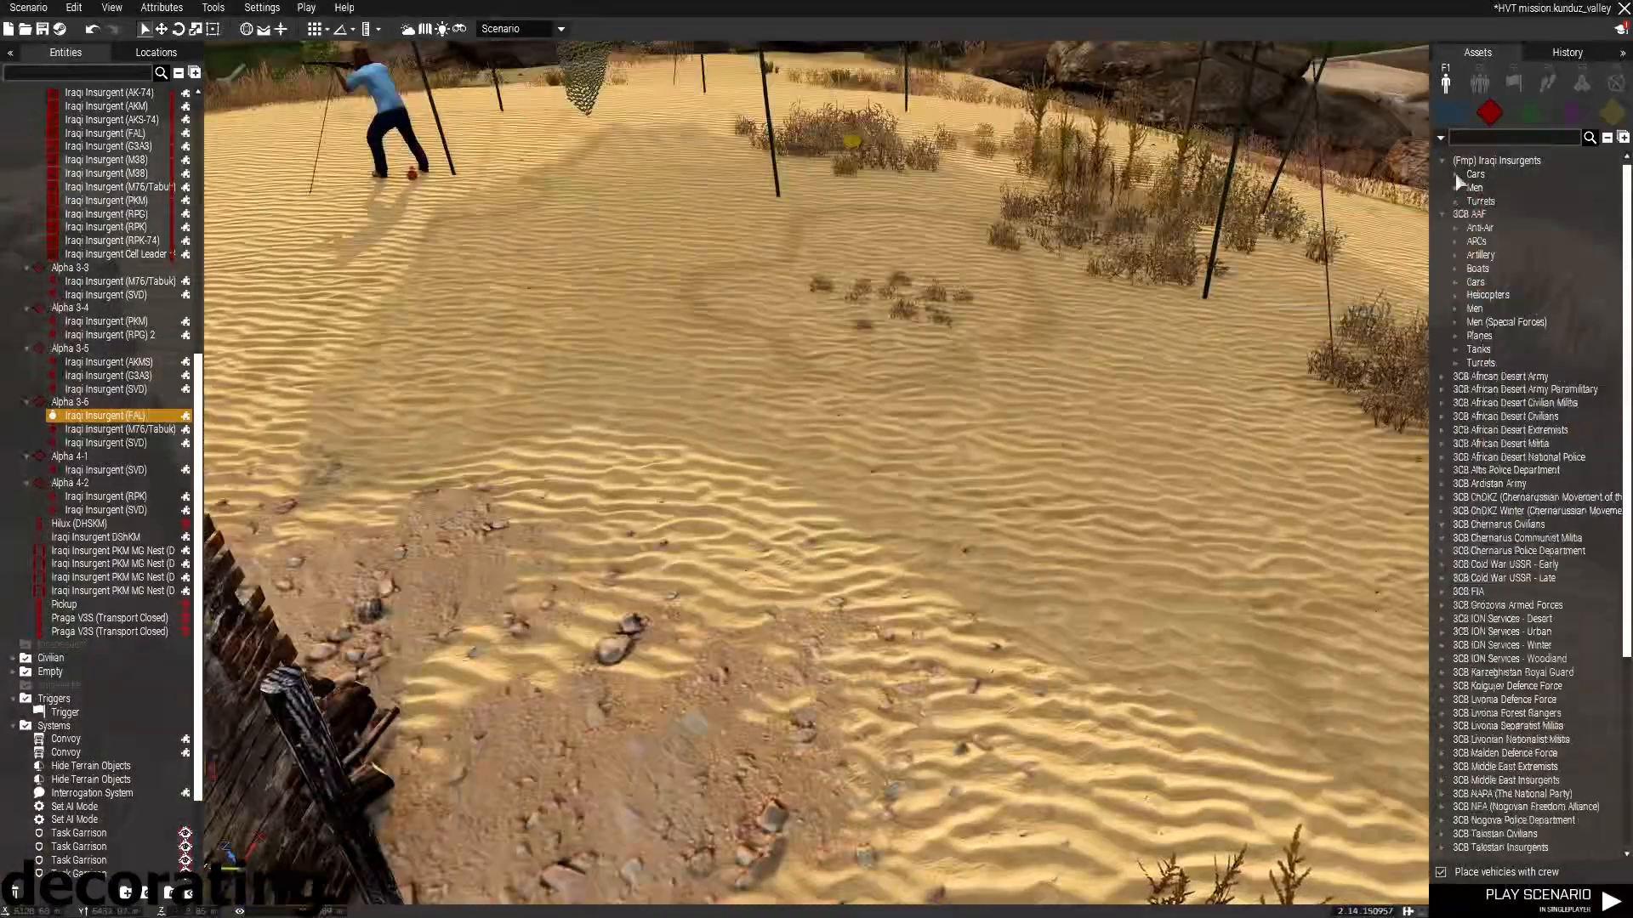
{"action": "left_click", "coordinate": [1441, 161]}
{"action": "scroll", "coordinate": [1531, 417], "scroll_direction": "down", "scroll_amount": 4}
{"action": "left_click", "coordinate": [1442, 581]}
{"action": "left_click", "coordinate": [1457, 621]}
{"action": "left_click", "coordinate": [1523, 729]}
{"action": "right_click_drag", "start_coordinate": [1125, 561], "coordinate": [1150, 507]}
{"action": "left_click", "coordinate": [1149, 507]}
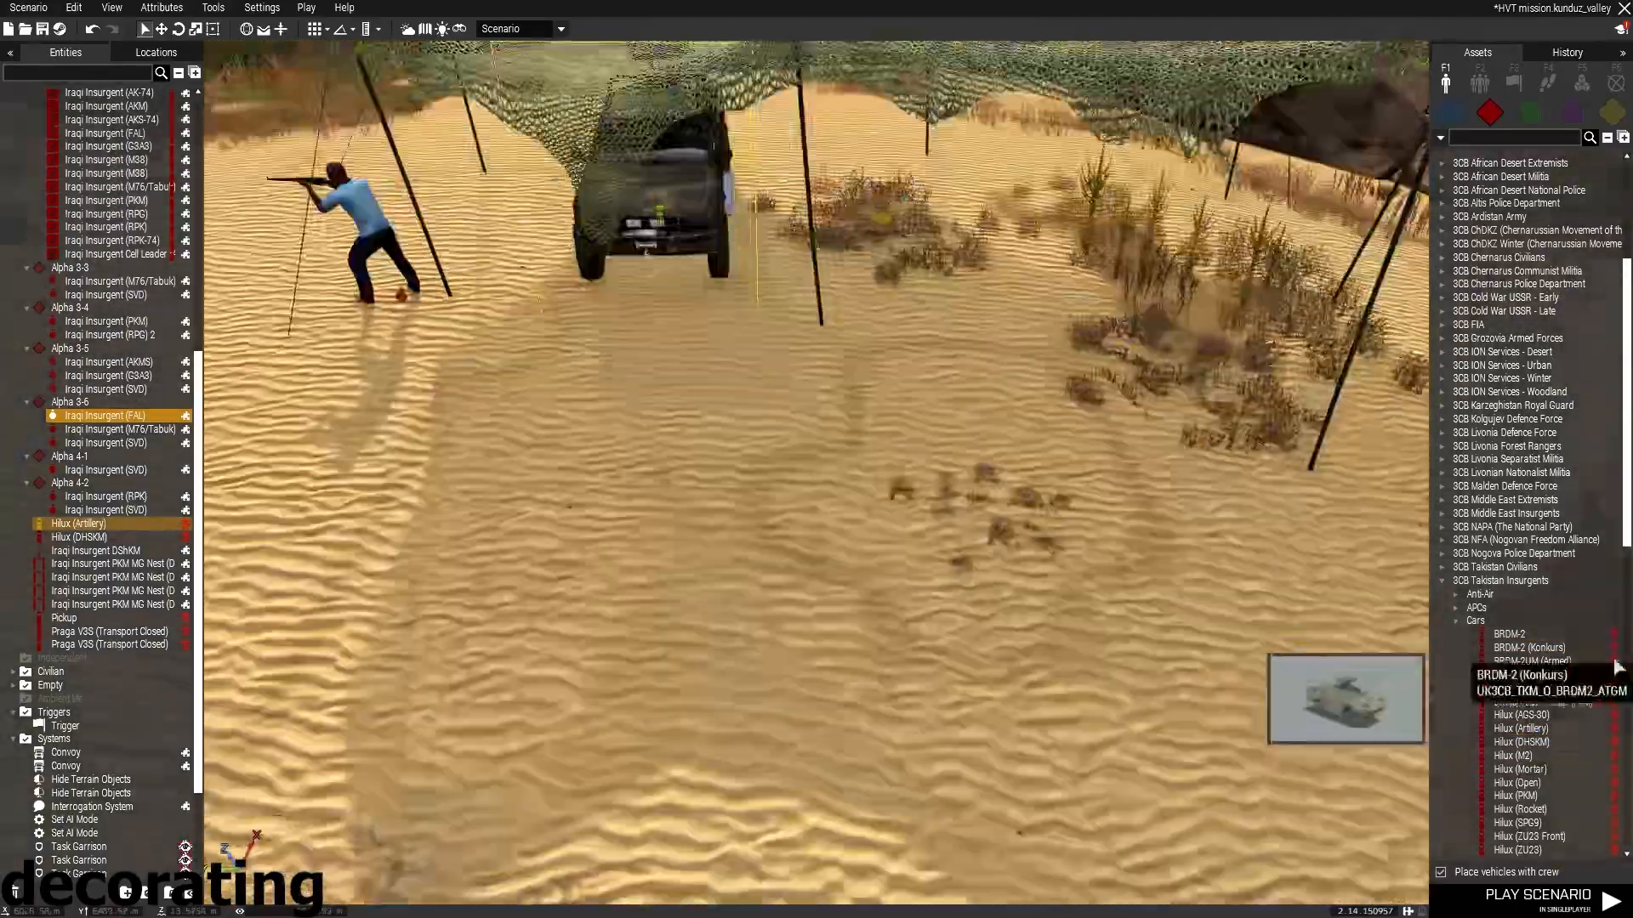
{"action": "left_click", "coordinate": [1616, 648]}
{"action": "left_click", "coordinate": [914, 370]}
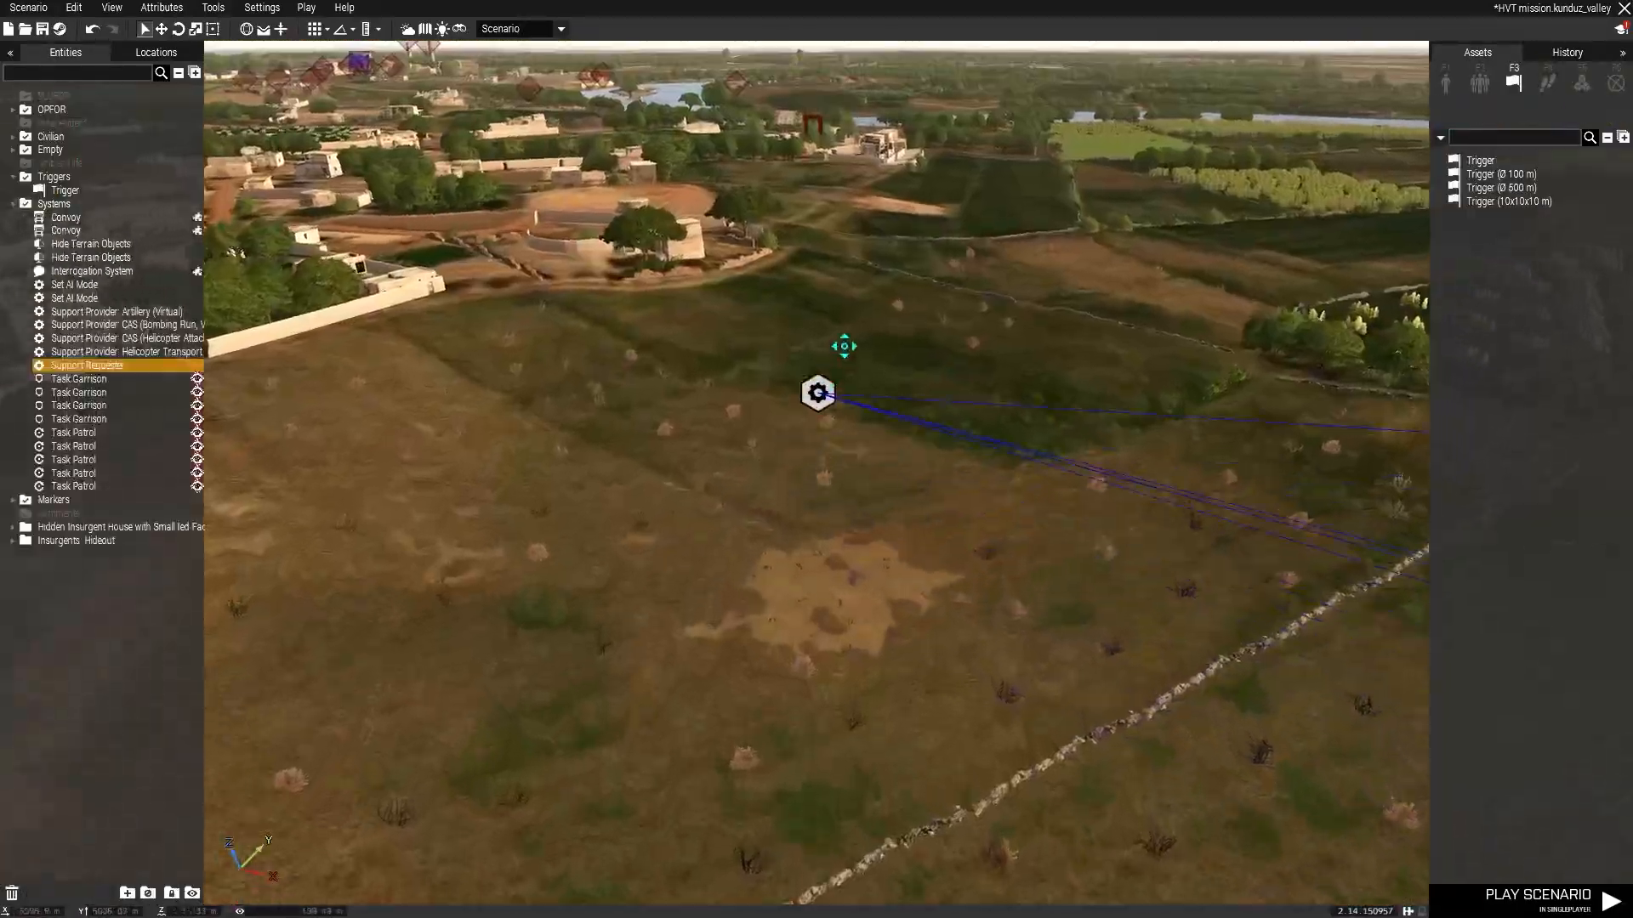
{"action": "left_click_drag", "start_coordinate": [843, 346], "coordinate": [762, 582]}
{"action": "key", "text": "w"}
{"action": "key", "text": "w"}
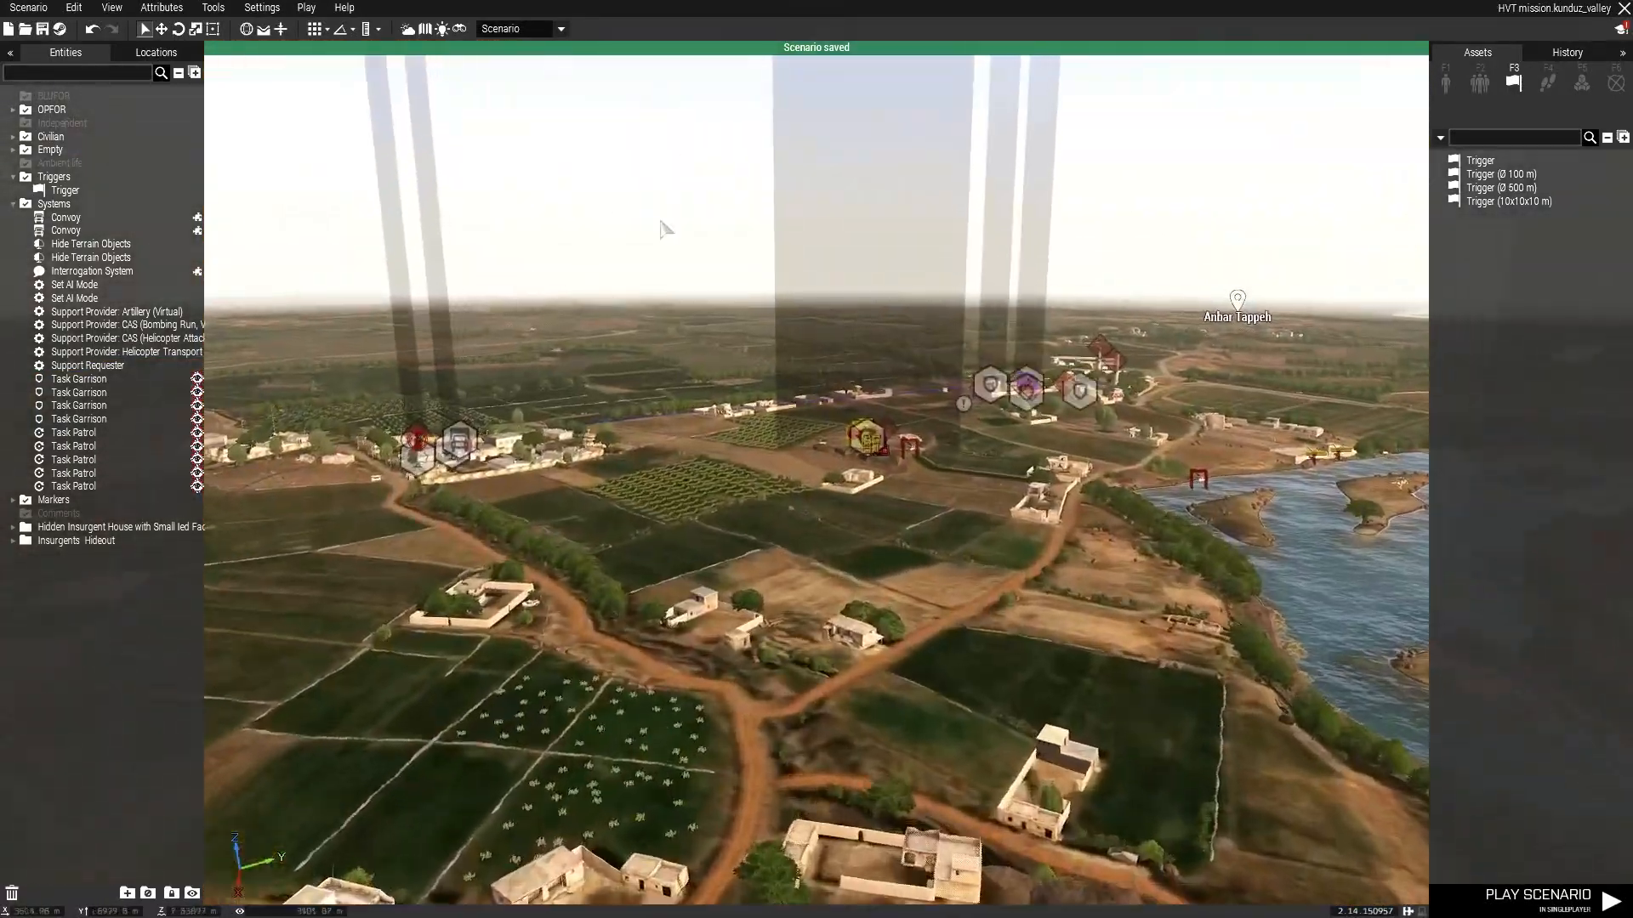
Paste a copy of the three-man insurgent patrol group into the farmland by the river.
{"action": "key", "text": "w"}
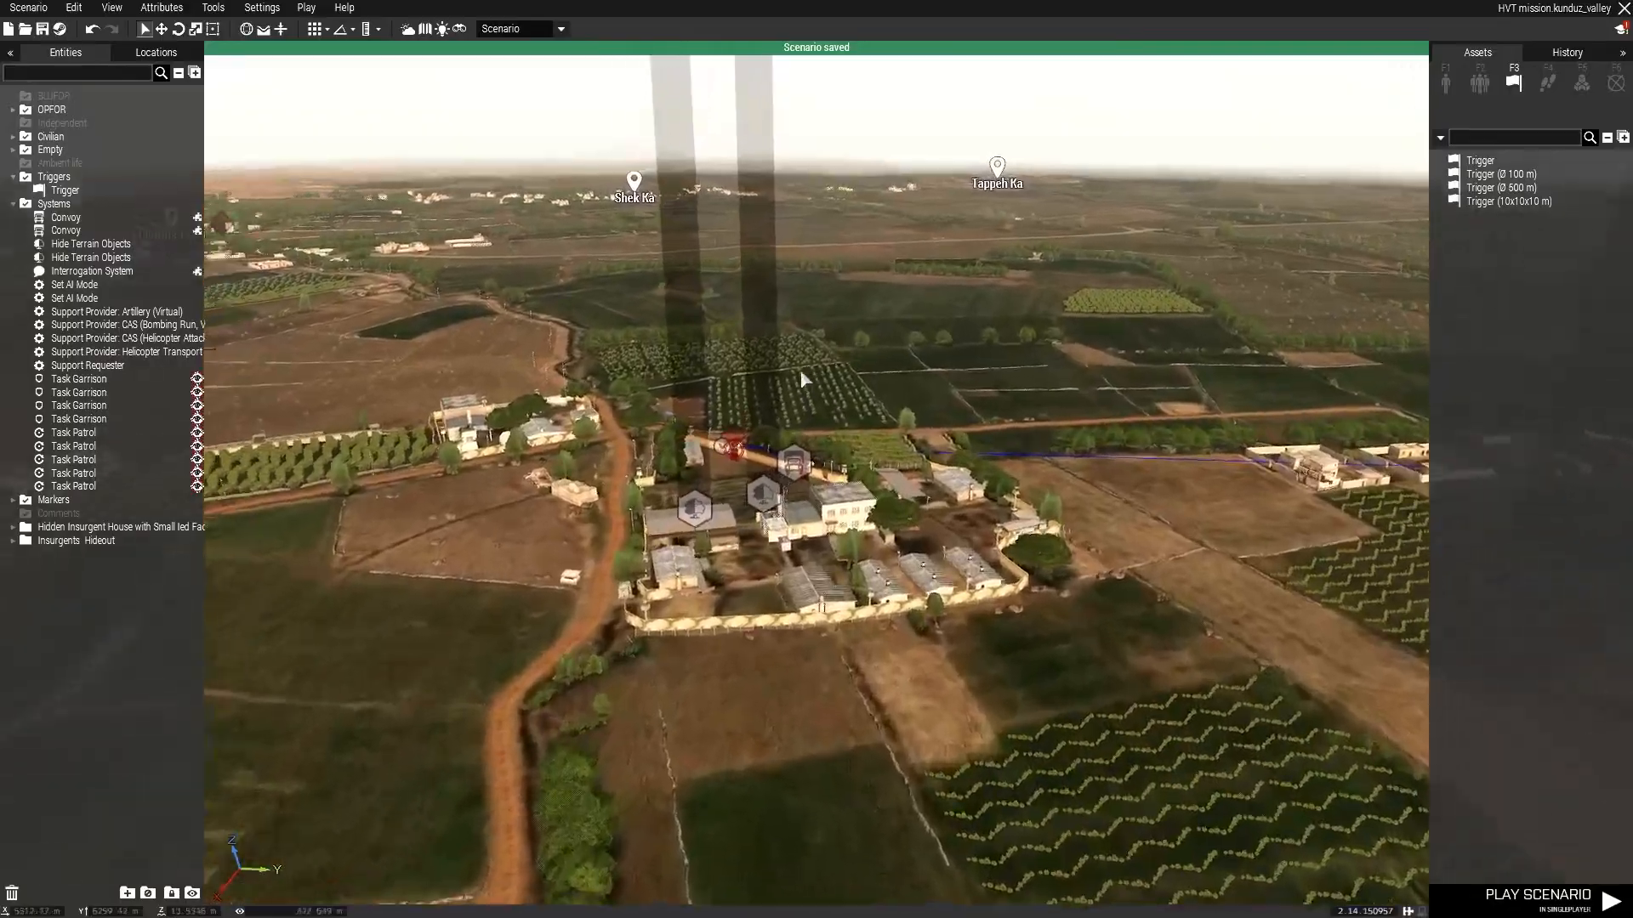
{"action": "right_click_drag", "start_coordinate": [800, 372], "coordinate": [139, 473]}
{"action": "key", "text": "w"}
{"action": "key", "text": "s"}
{"action": "right_click_drag", "start_coordinate": [692, 474], "coordinate": [776, 374]}
{"action": "key", "text": "w"}
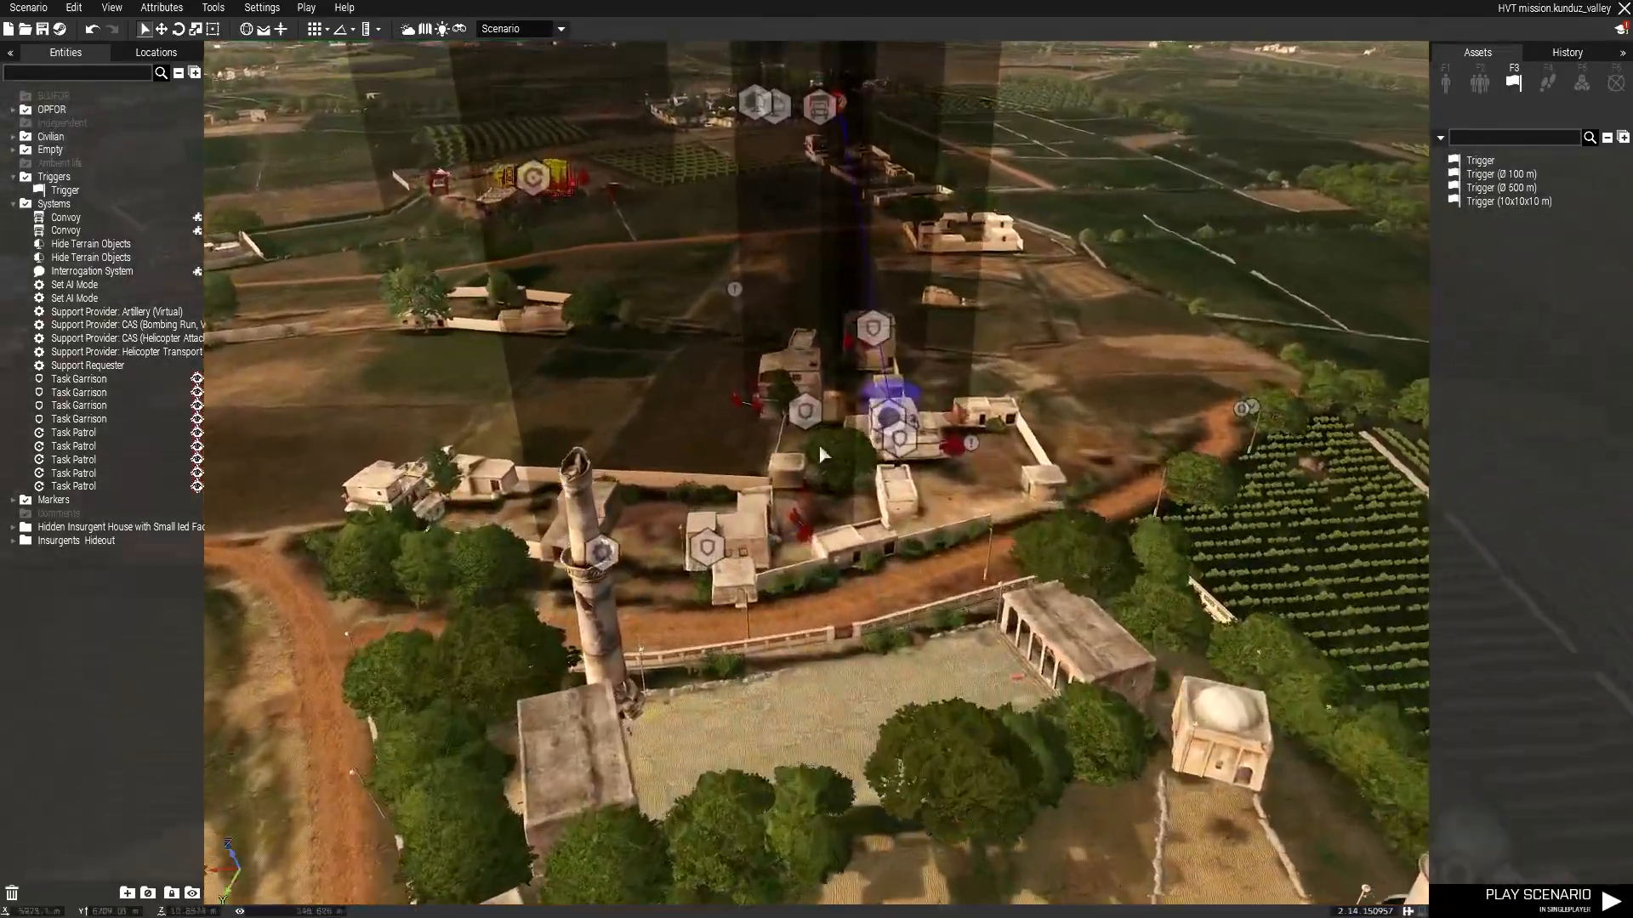
{"action": "key", "text": "w"}
{"action": "key", "text": "d"}
{"action": "right_click_drag", "start_coordinate": [1311, 423], "coordinate": [921, 380]}
{"action": "key", "text": "w"}
{"action": "key", "text": "q"}
{"action": "key", "text": "w"}
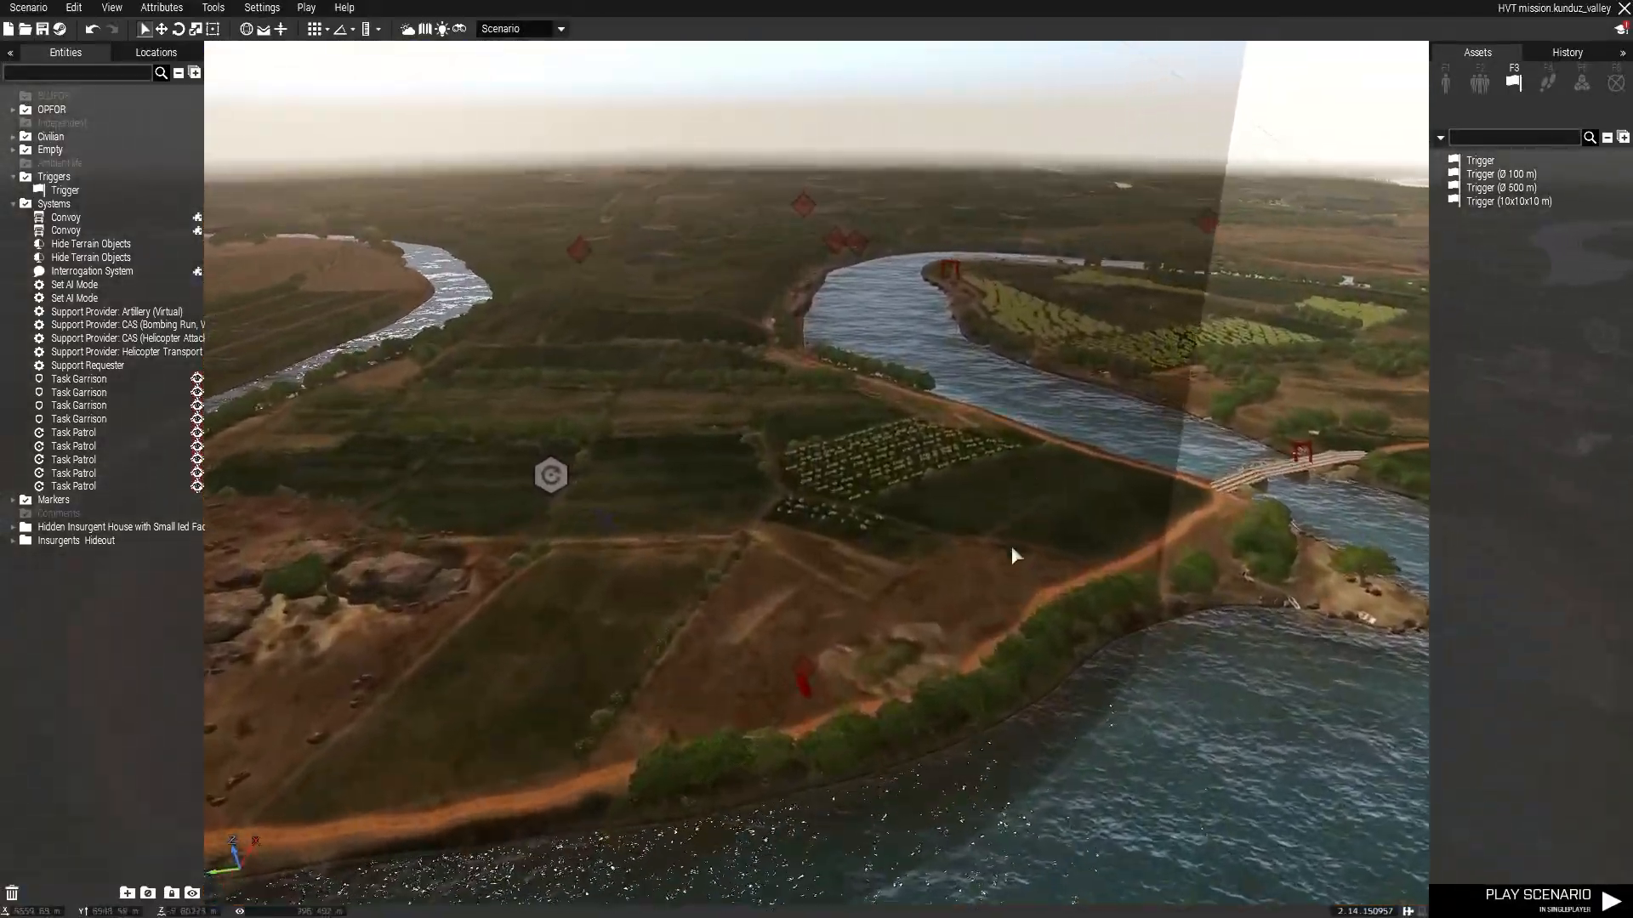
{"action": "right_click_drag", "start_coordinate": [1015, 555], "coordinate": [696, 387]}
{"action": "key", "text": "w"}
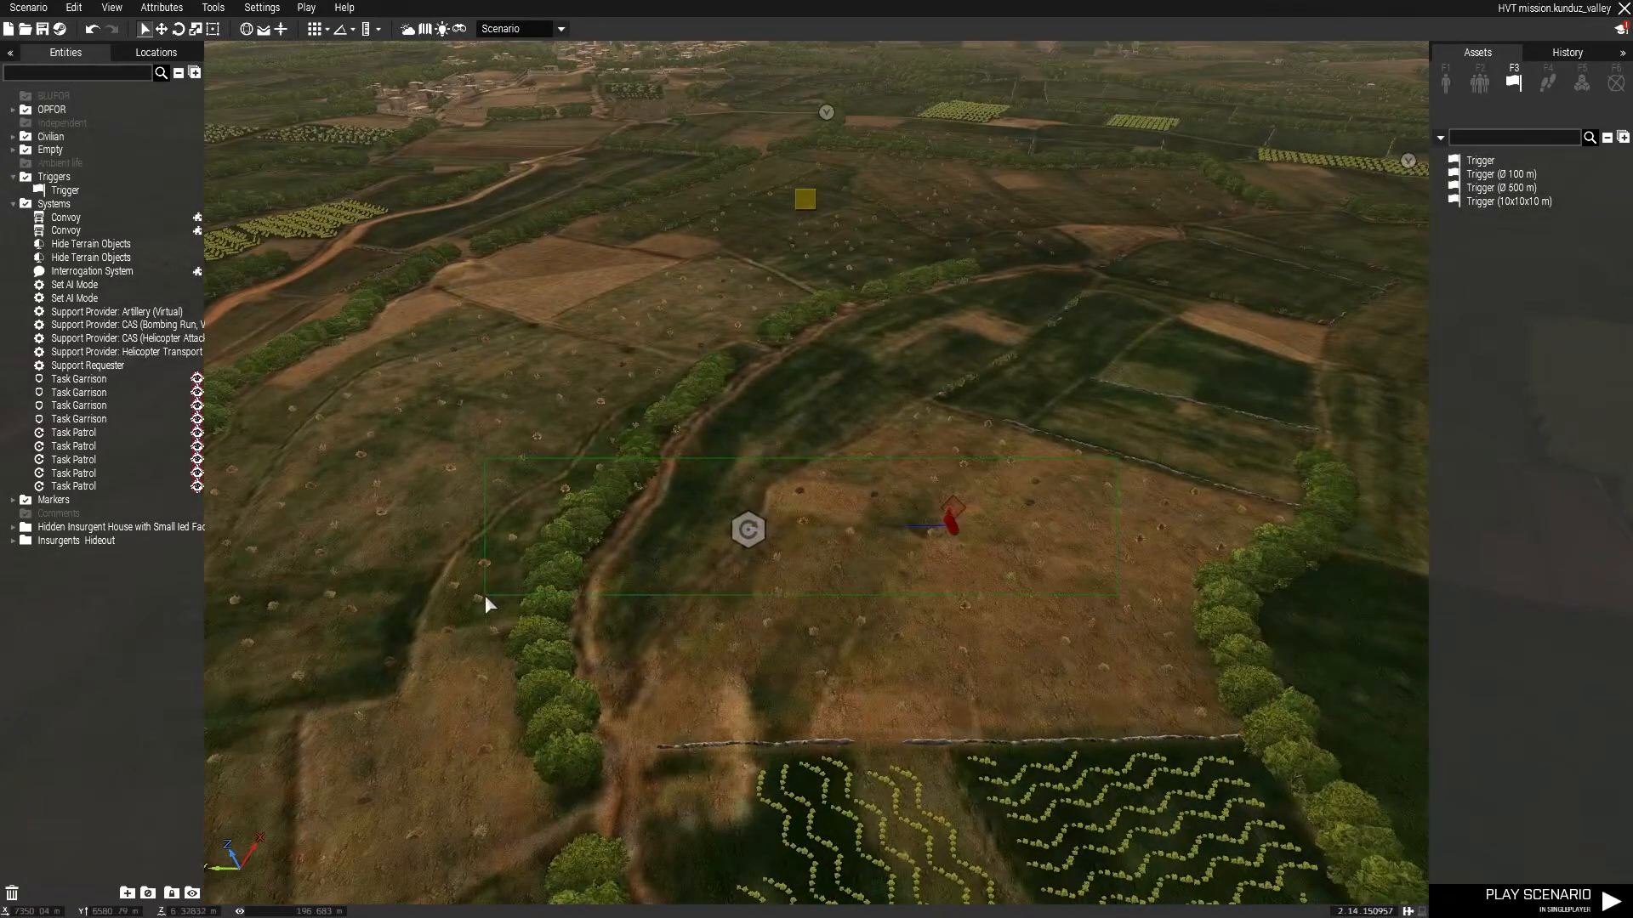
{"action": "left_click_drag", "start_coordinate": [488, 604], "coordinate": [488, 603]}
{"action": "right_click_drag", "start_coordinate": [870, 585], "coordinate": [565, 369]}
{"action": "right_click_drag", "start_coordinate": [923, 603], "coordinate": [976, 440]}
{"action": "key", "text": "ctrl+v"}
{"action": "right_click_drag", "start_coordinate": [809, 460], "coordinate": [1045, 481]}
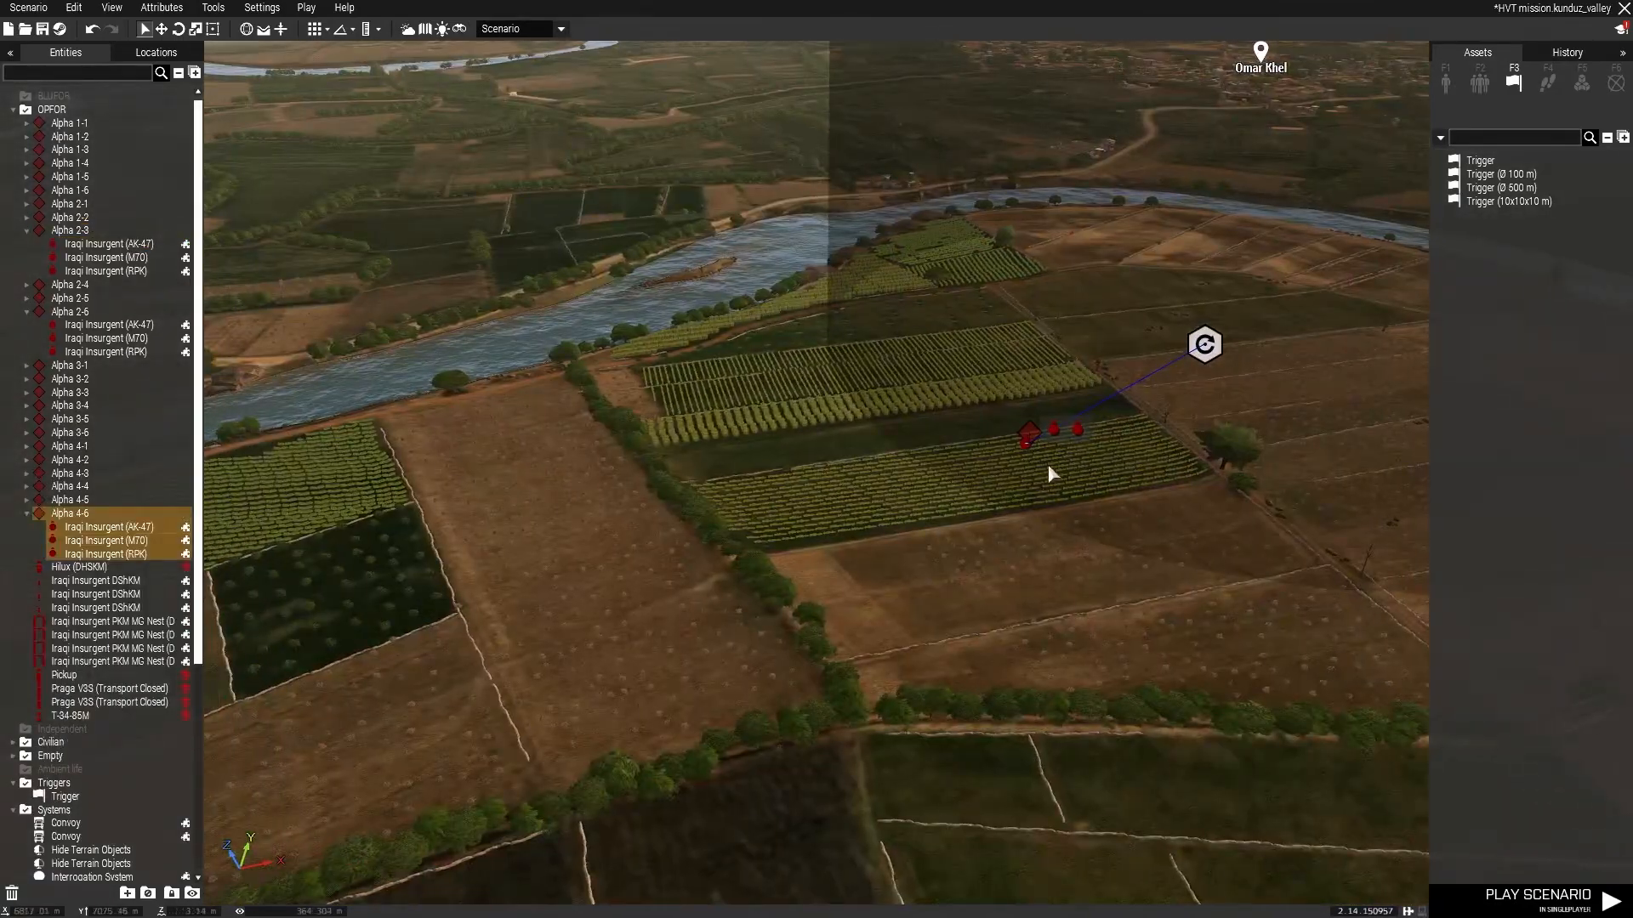
Paste another patrol group nearby and sync its leader to the patrol module.
{"action": "left_click", "coordinate": [1044, 492]}
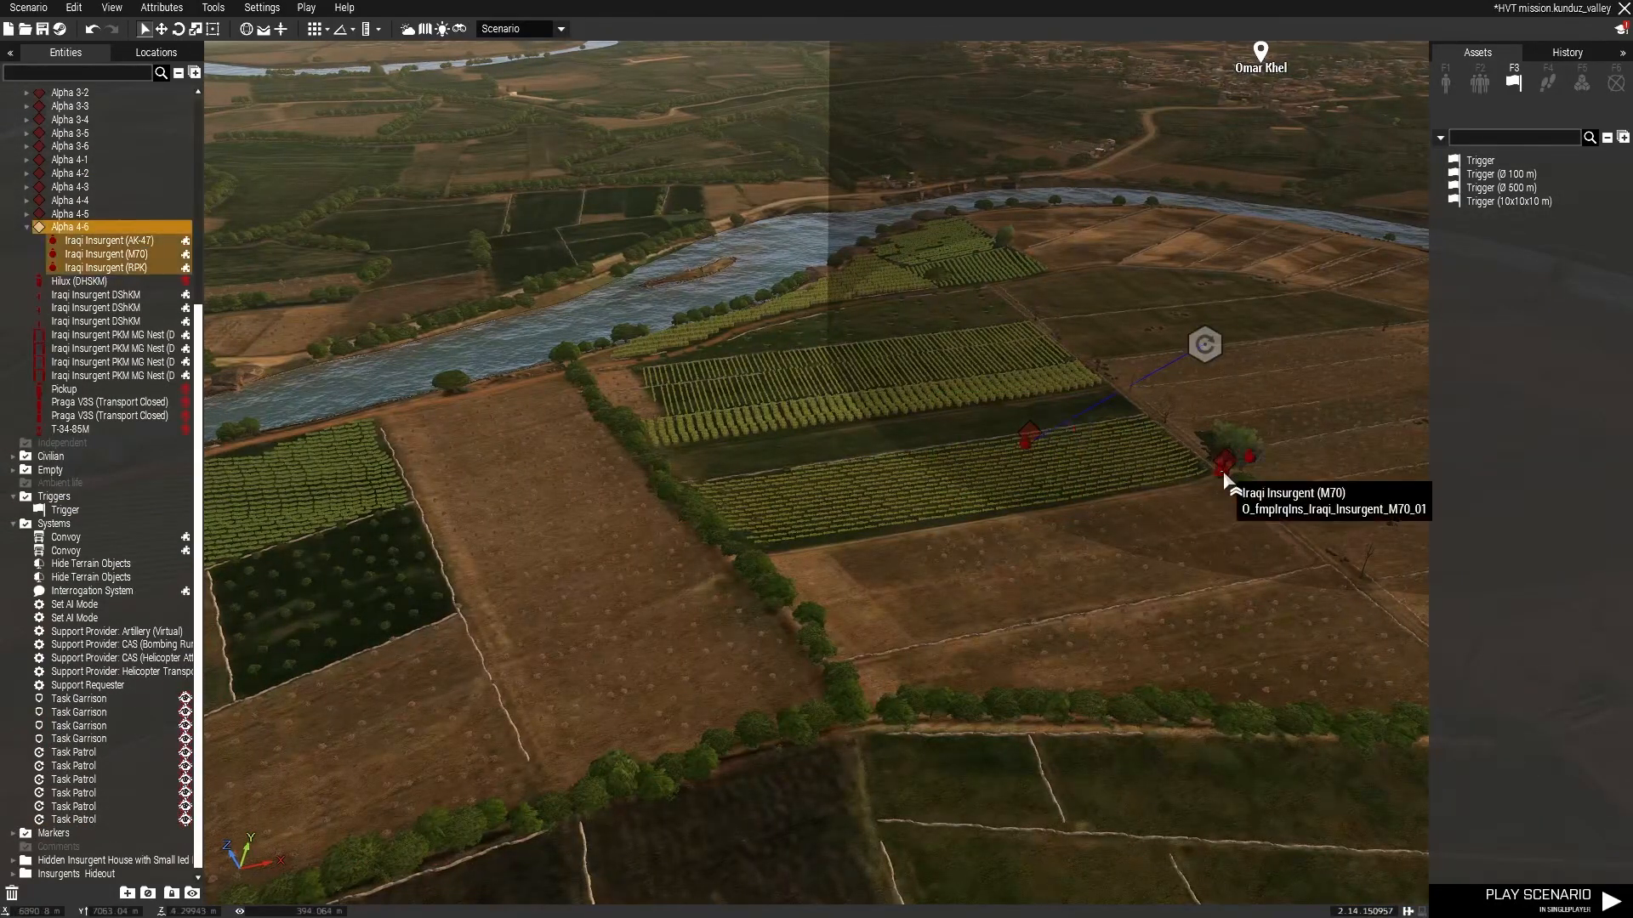
{"action": "key", "text": "ctrl+v"}
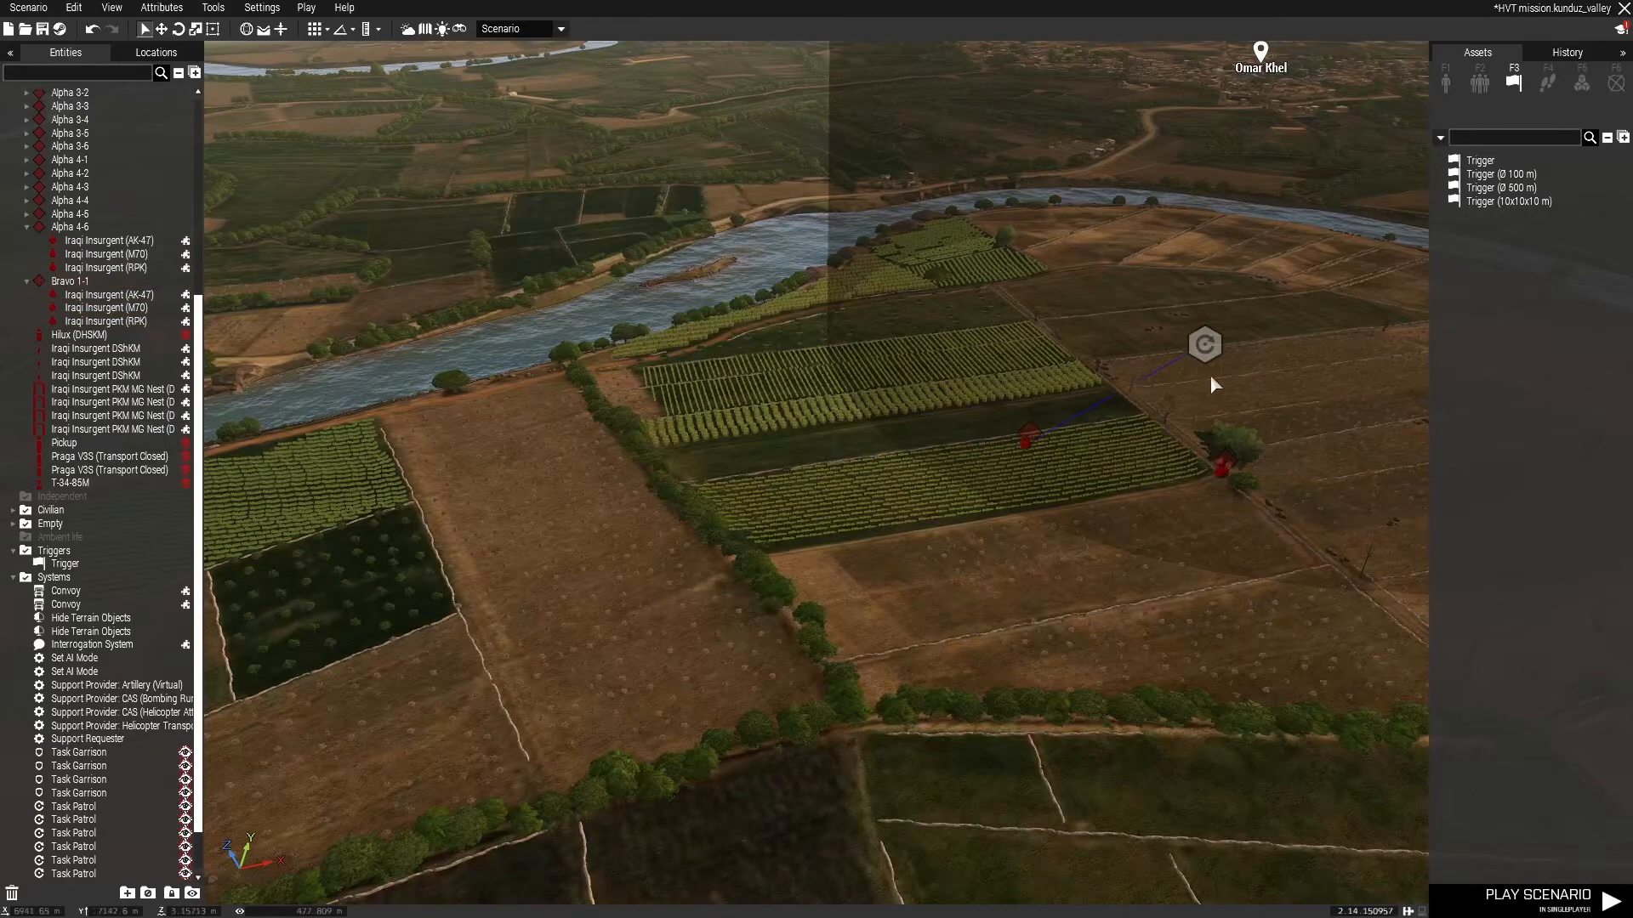
{"action": "scroll", "coordinate": [1215, 466], "scroll_direction": "up", "scroll_amount": 3}
{"action": "scroll", "coordinate": [1173, 514], "scroll_direction": "up", "scroll_amount": 2}
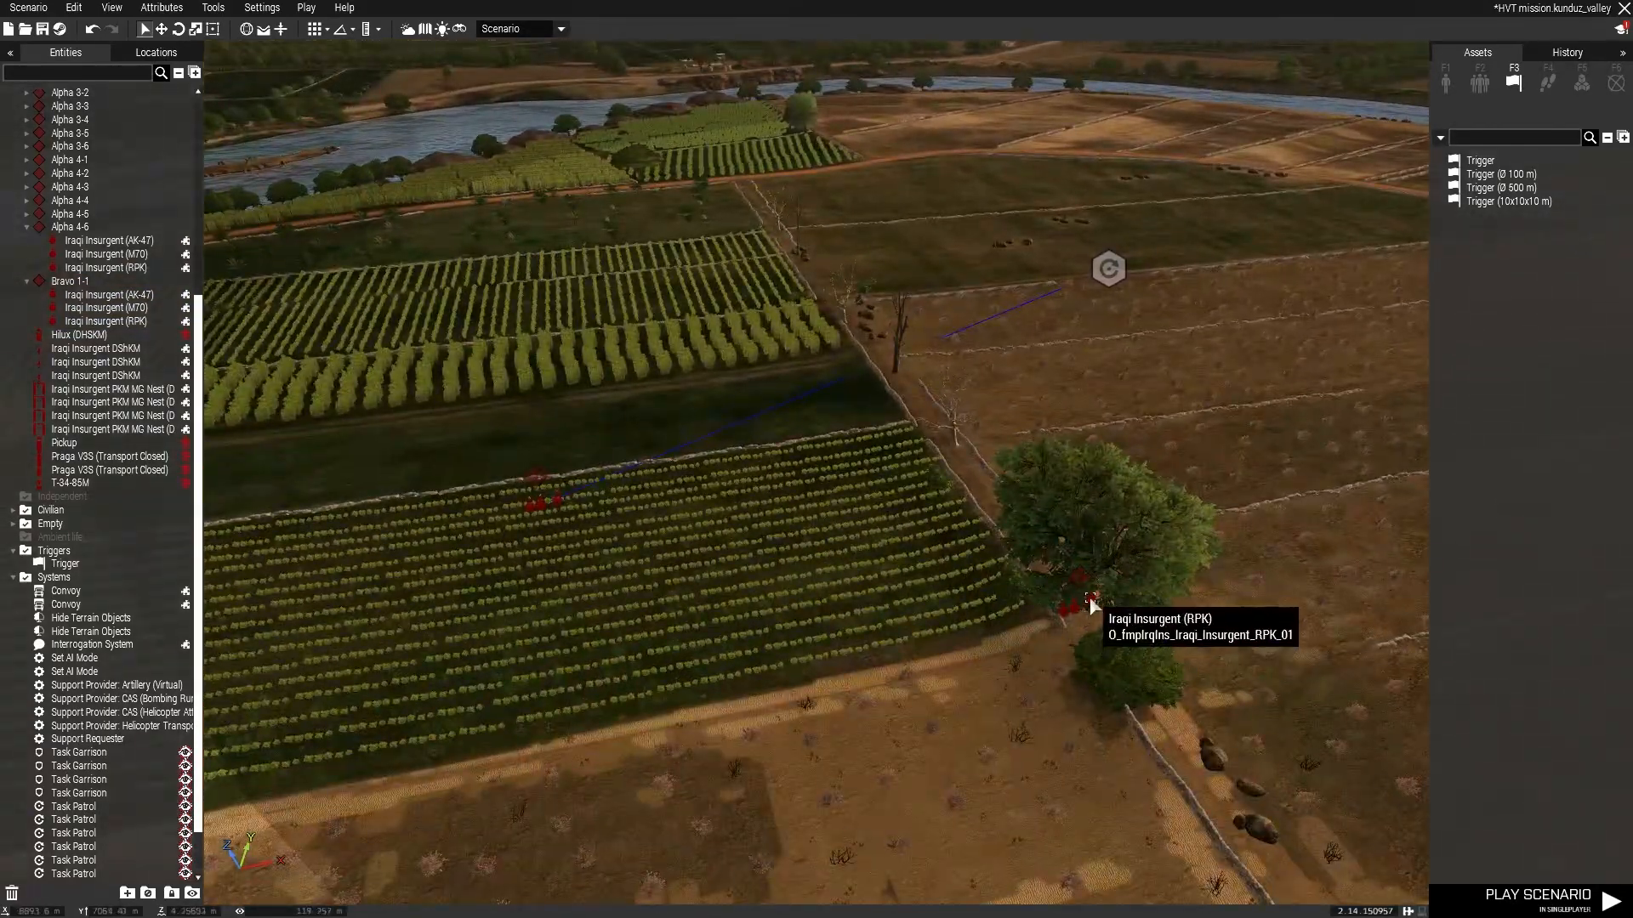
{"action": "left_click_drag", "start_coordinate": [1189, 517], "coordinate": [1261, 521]}
{"action": "left_click", "coordinate": [1173, 614]}
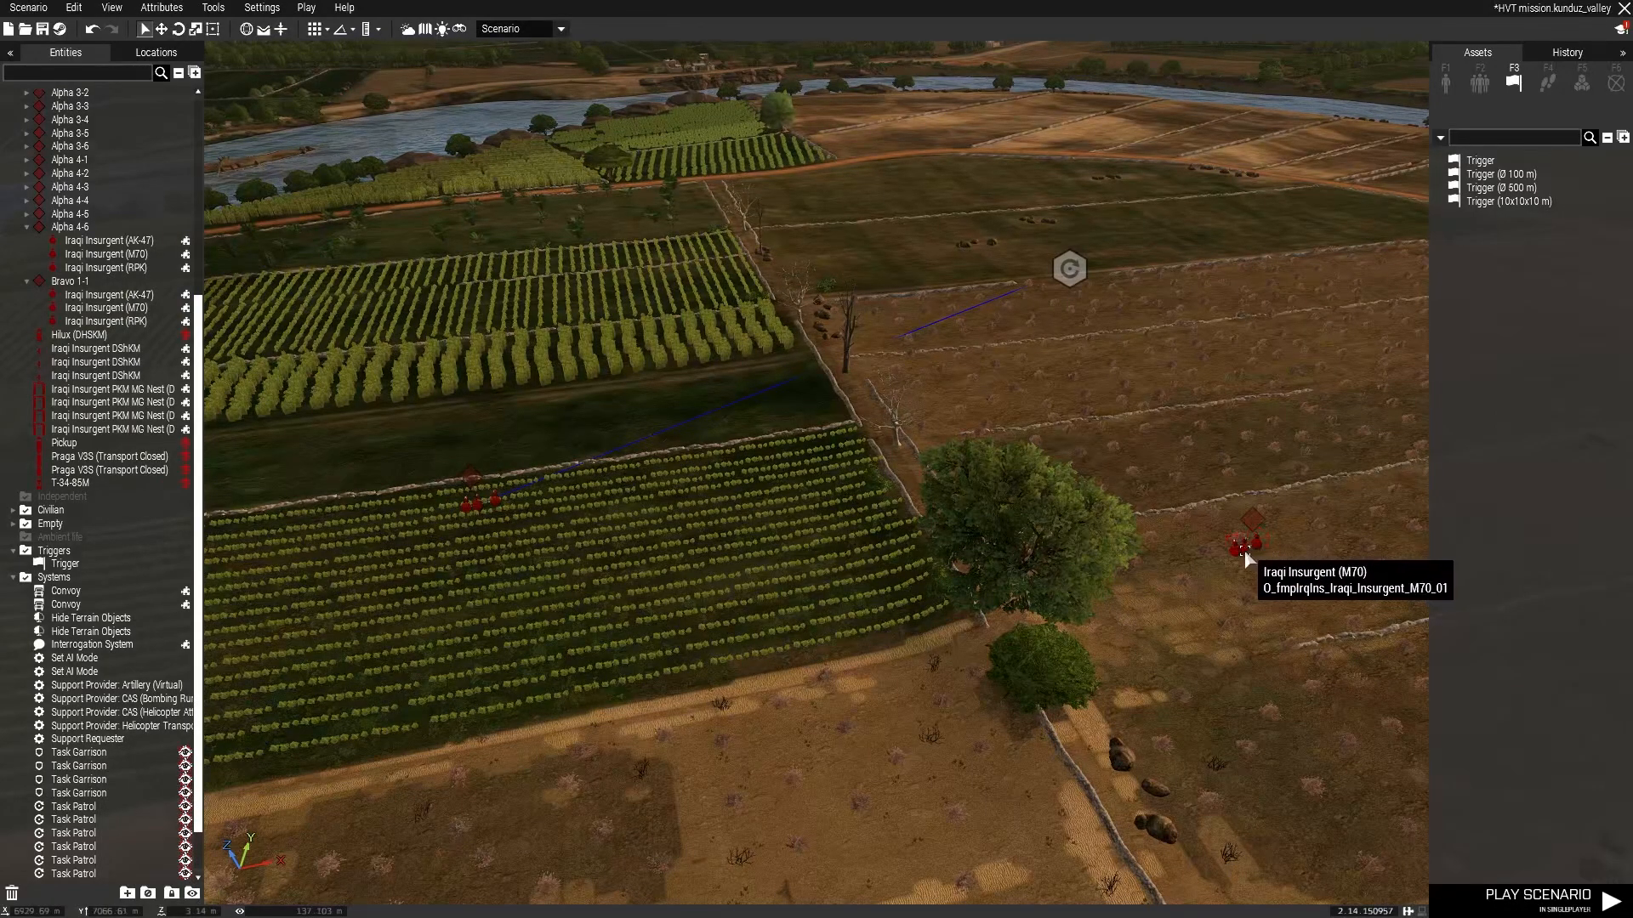
{"action": "right_click", "coordinate": [1245, 549]}
{"action": "mouse_move", "coordinate": [1276, 549]}
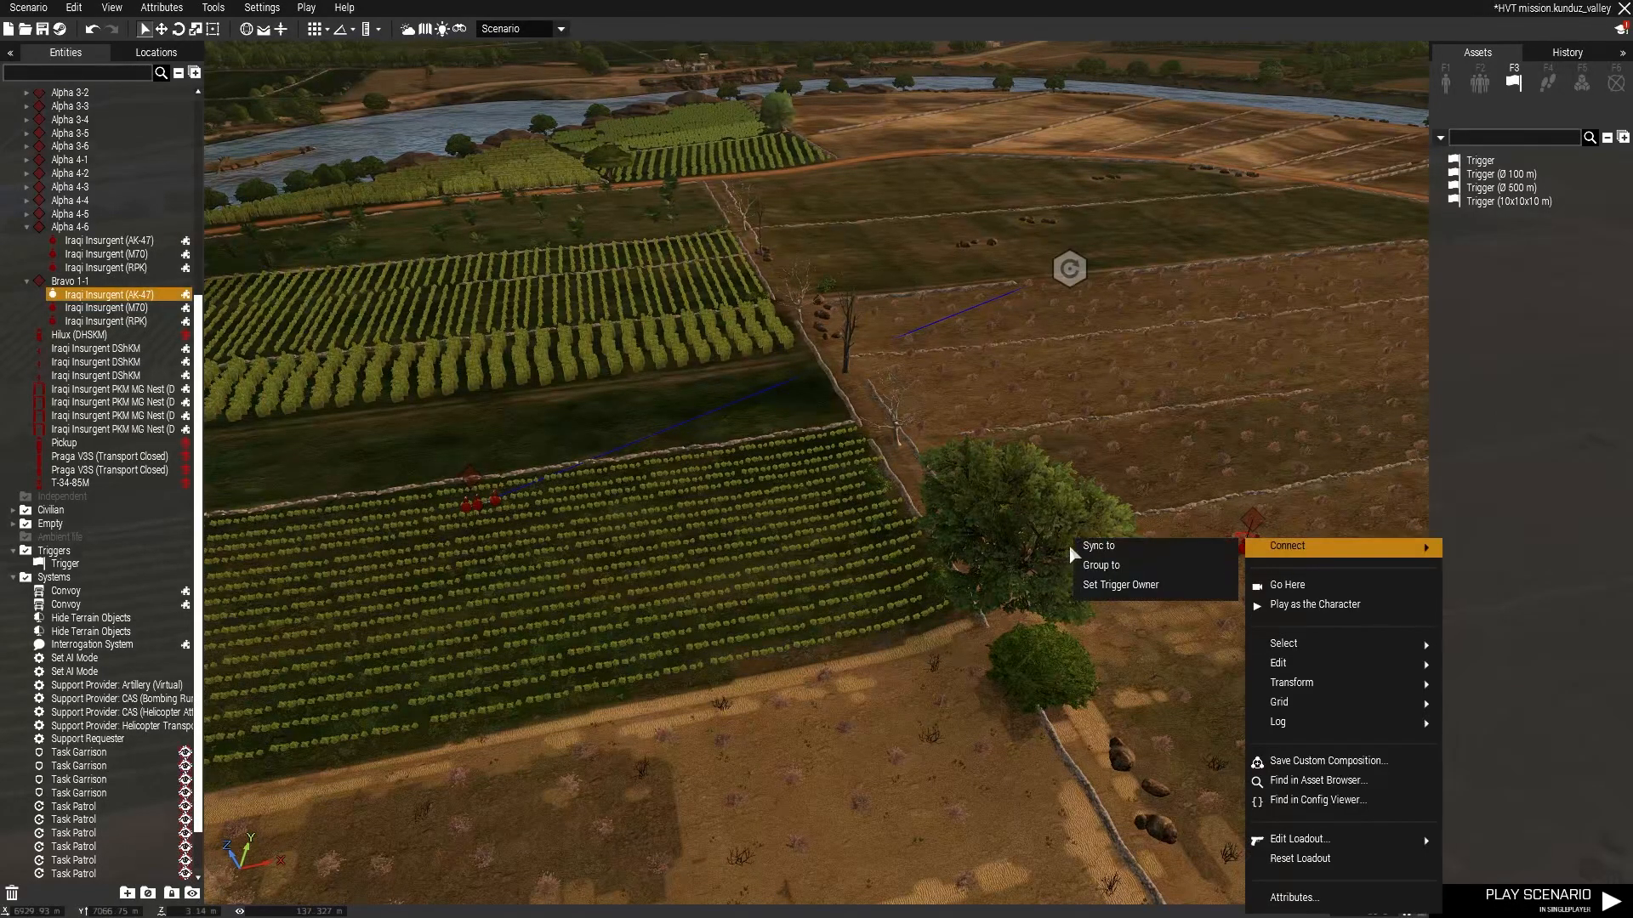
{"action": "left_click", "coordinate": [1064, 544]}
{"action": "scroll", "coordinate": [1204, 297], "scroll_direction": "down", "scroll_amount": 5}
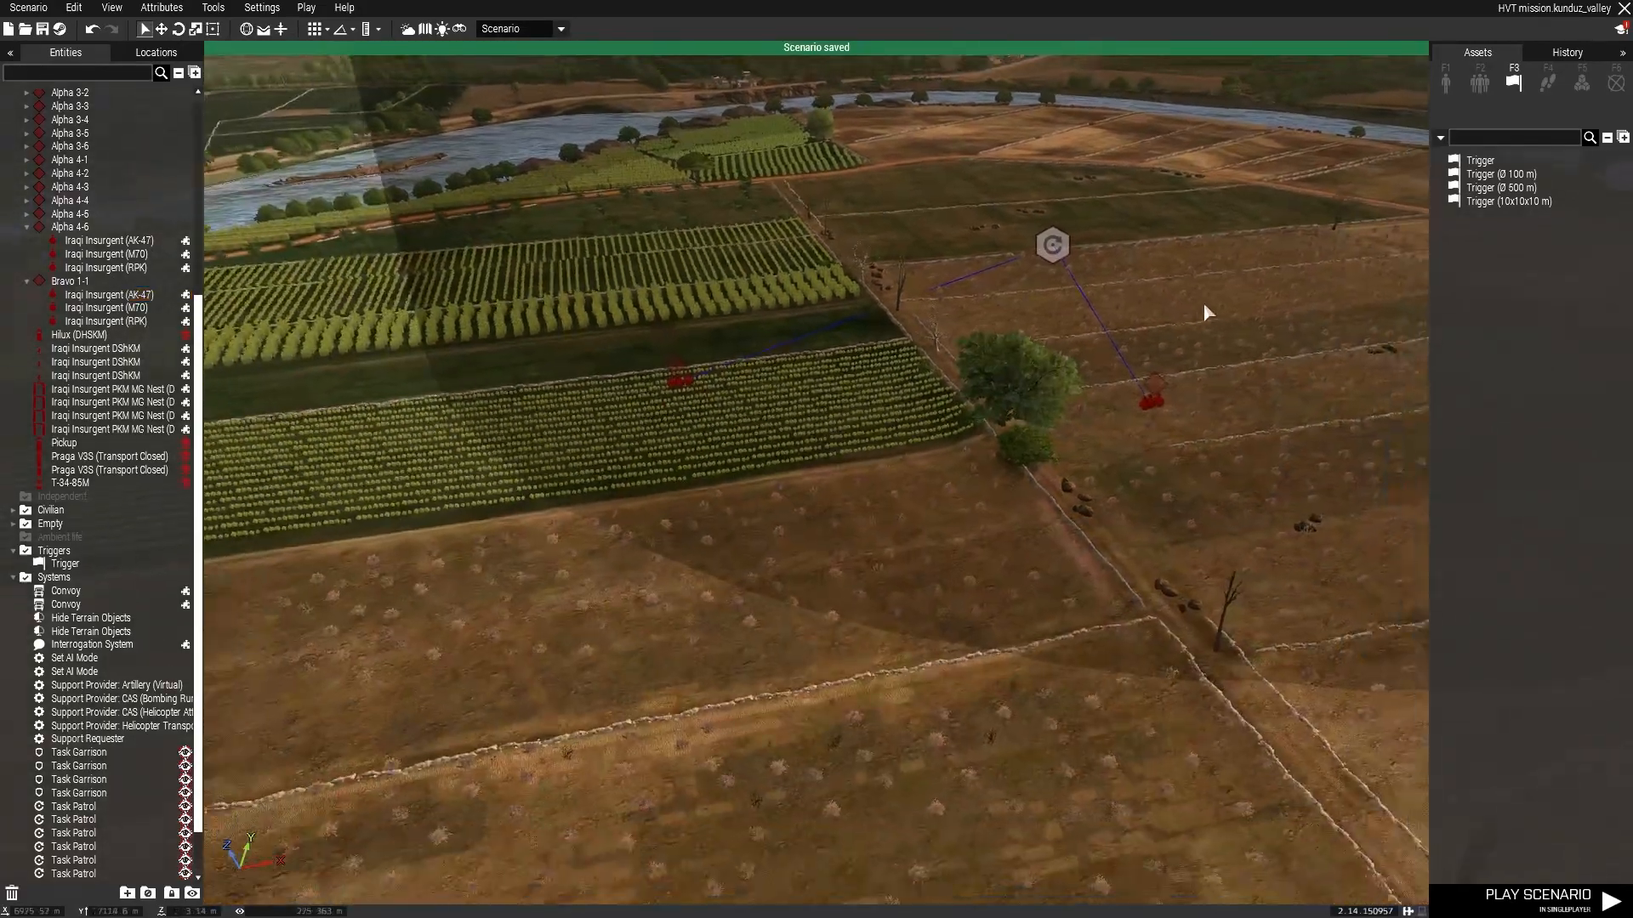
Paste several more copies of the patrol group across the surrounding farmland.
{"action": "key", "text": "w"}
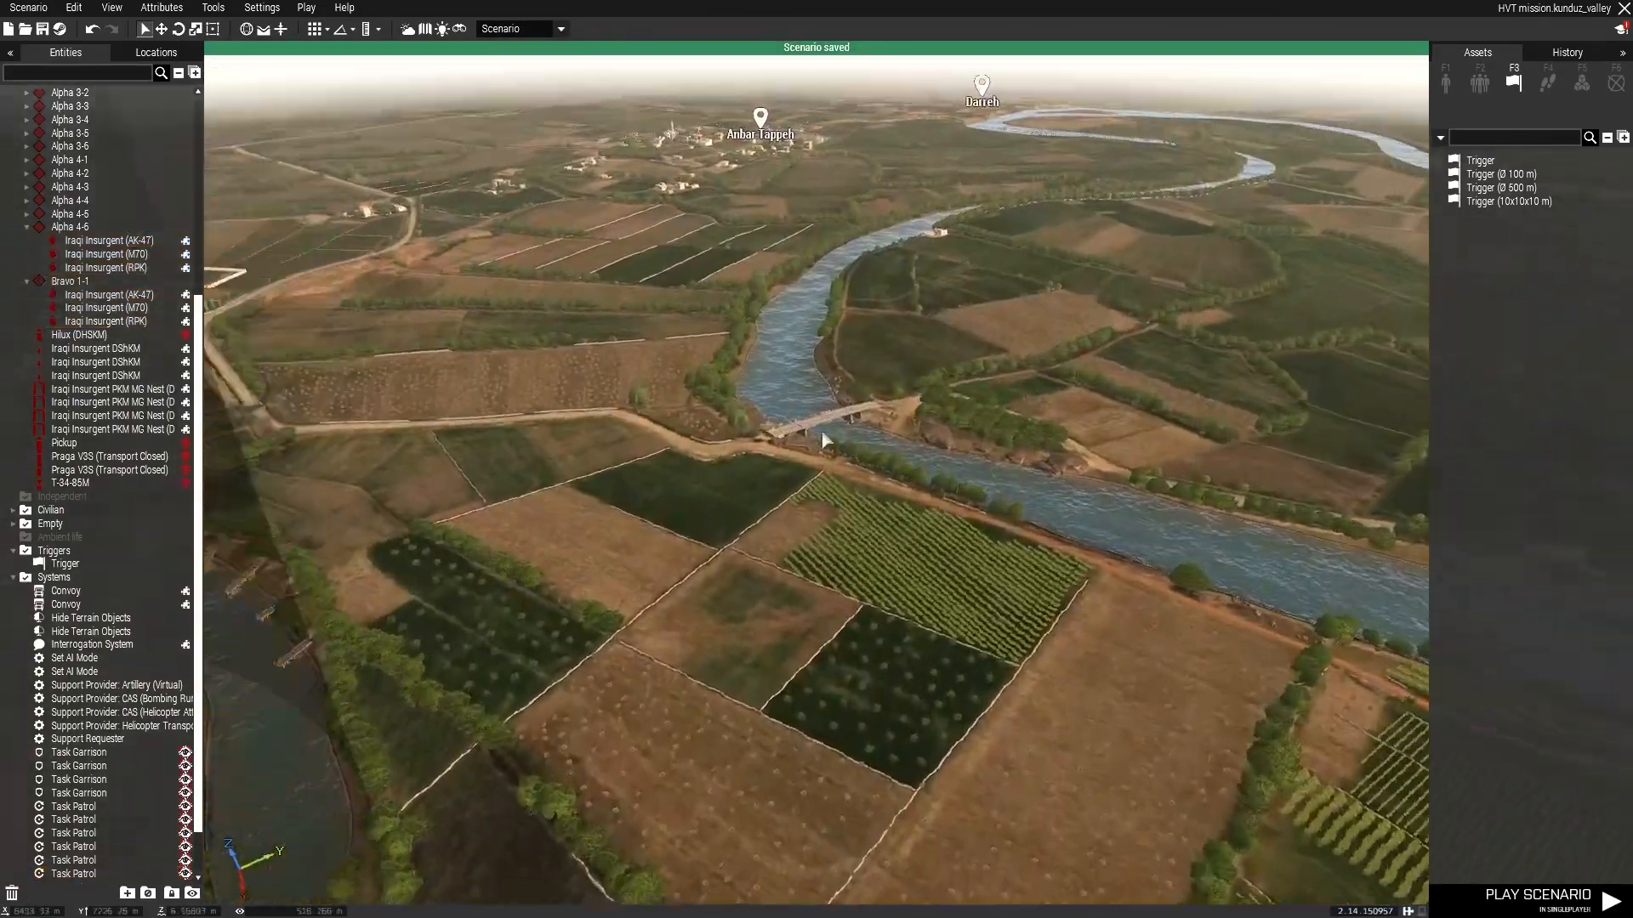
{"action": "key", "text": "ctrl+v"}
{"action": "key", "text": "w"}
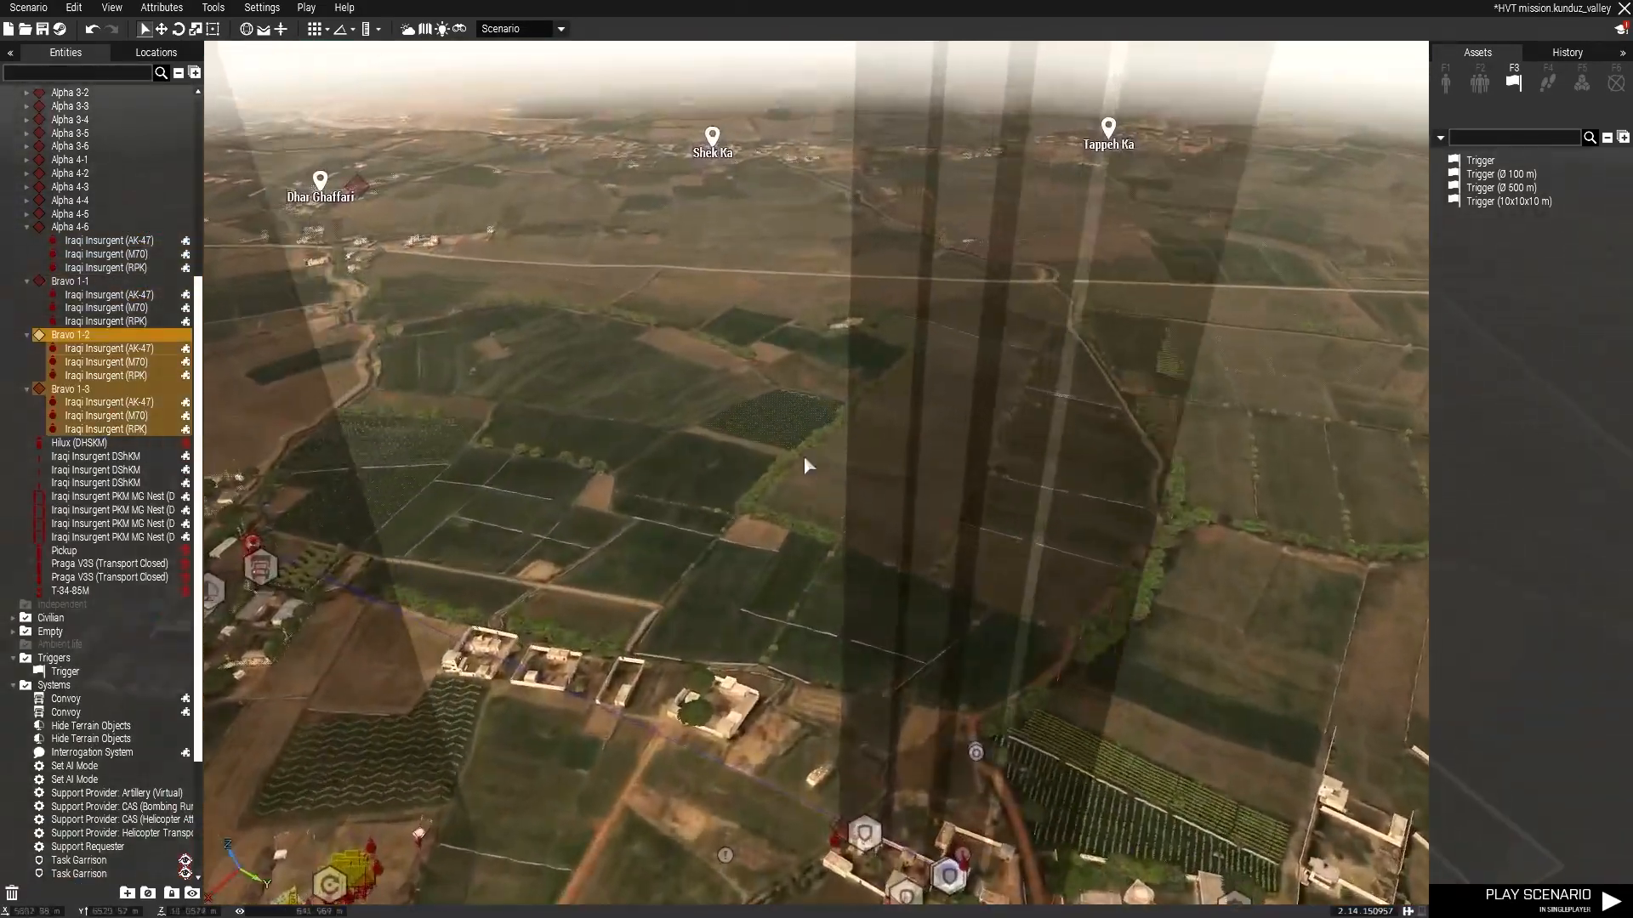
{"action": "key", "text": "ctrl+v"}
{"action": "key", "text": "ctrl+v"}
{"action": "key", "text": "w"}
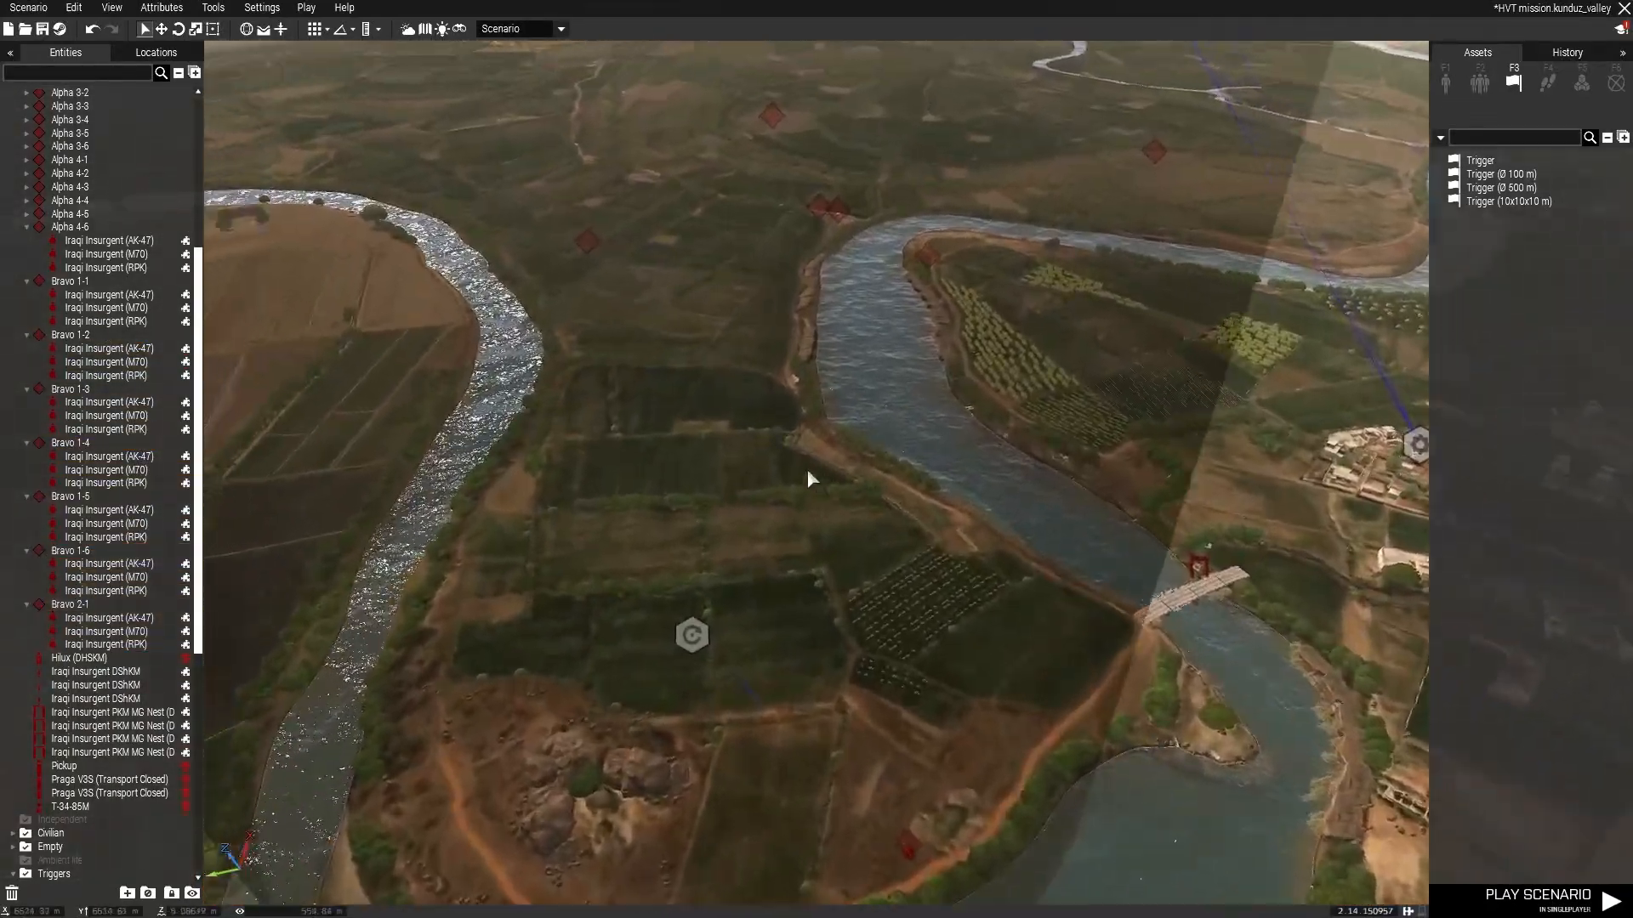
Place a second two-vehicle convoy with its module on the main road.
{"action": "left_click", "coordinate": [808, 468]}
{"action": "key", "text": "w"}
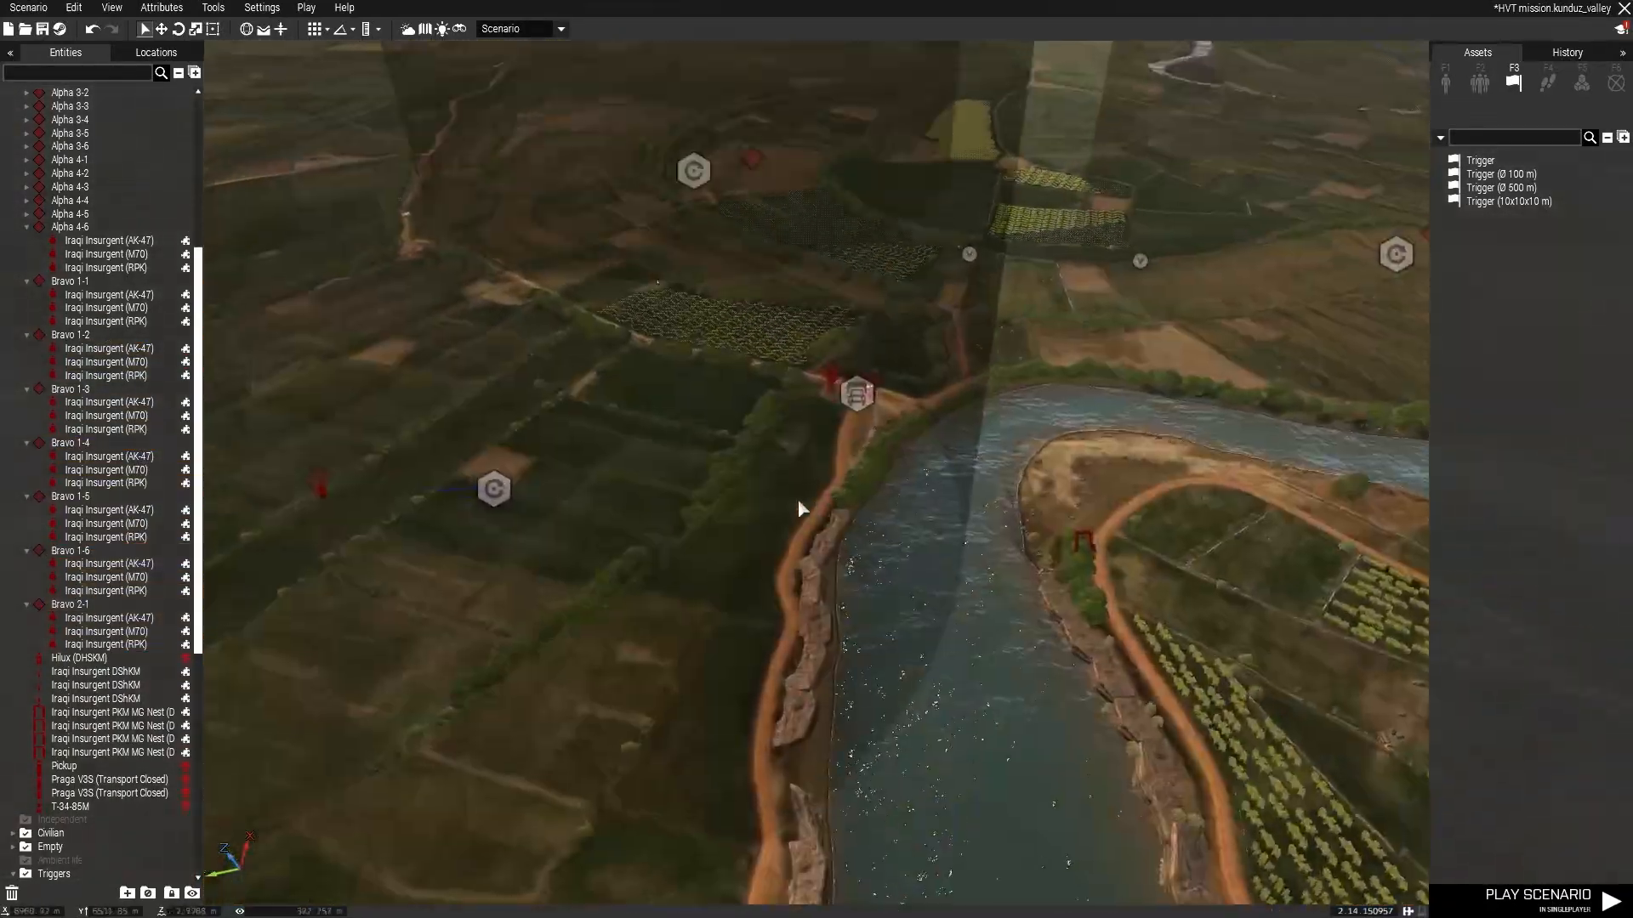
{"action": "left_click_drag", "start_coordinate": [644, 551], "coordinate": [1055, 811]}
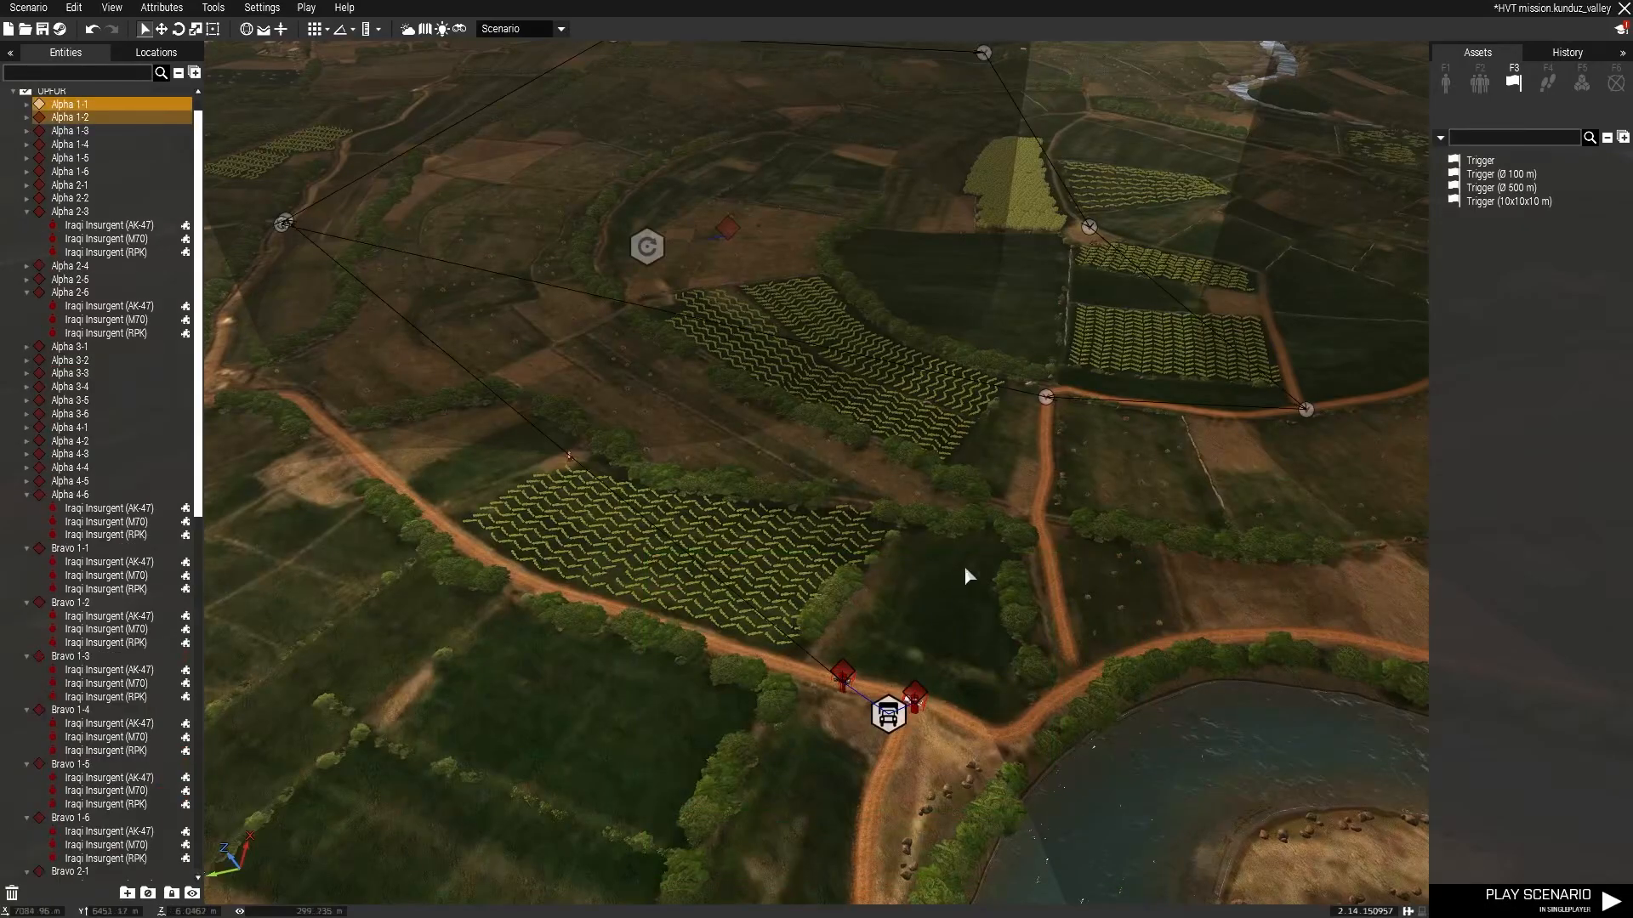
{"action": "key", "text": "w"}
{"action": "key", "text": "w"}
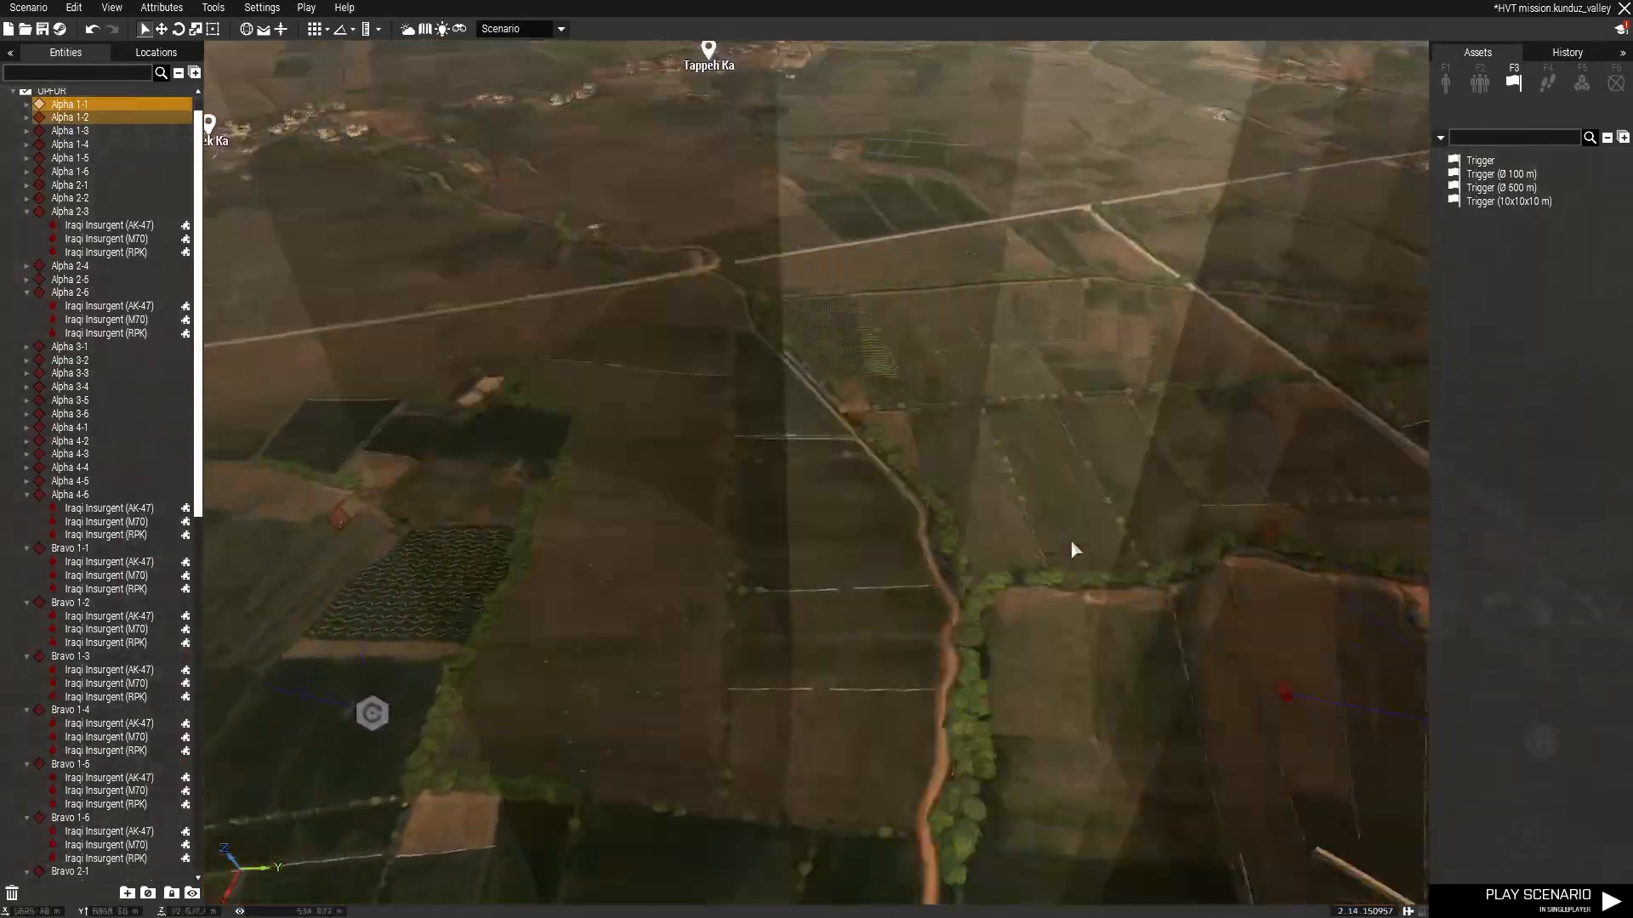
{"action": "key", "text": "w"}
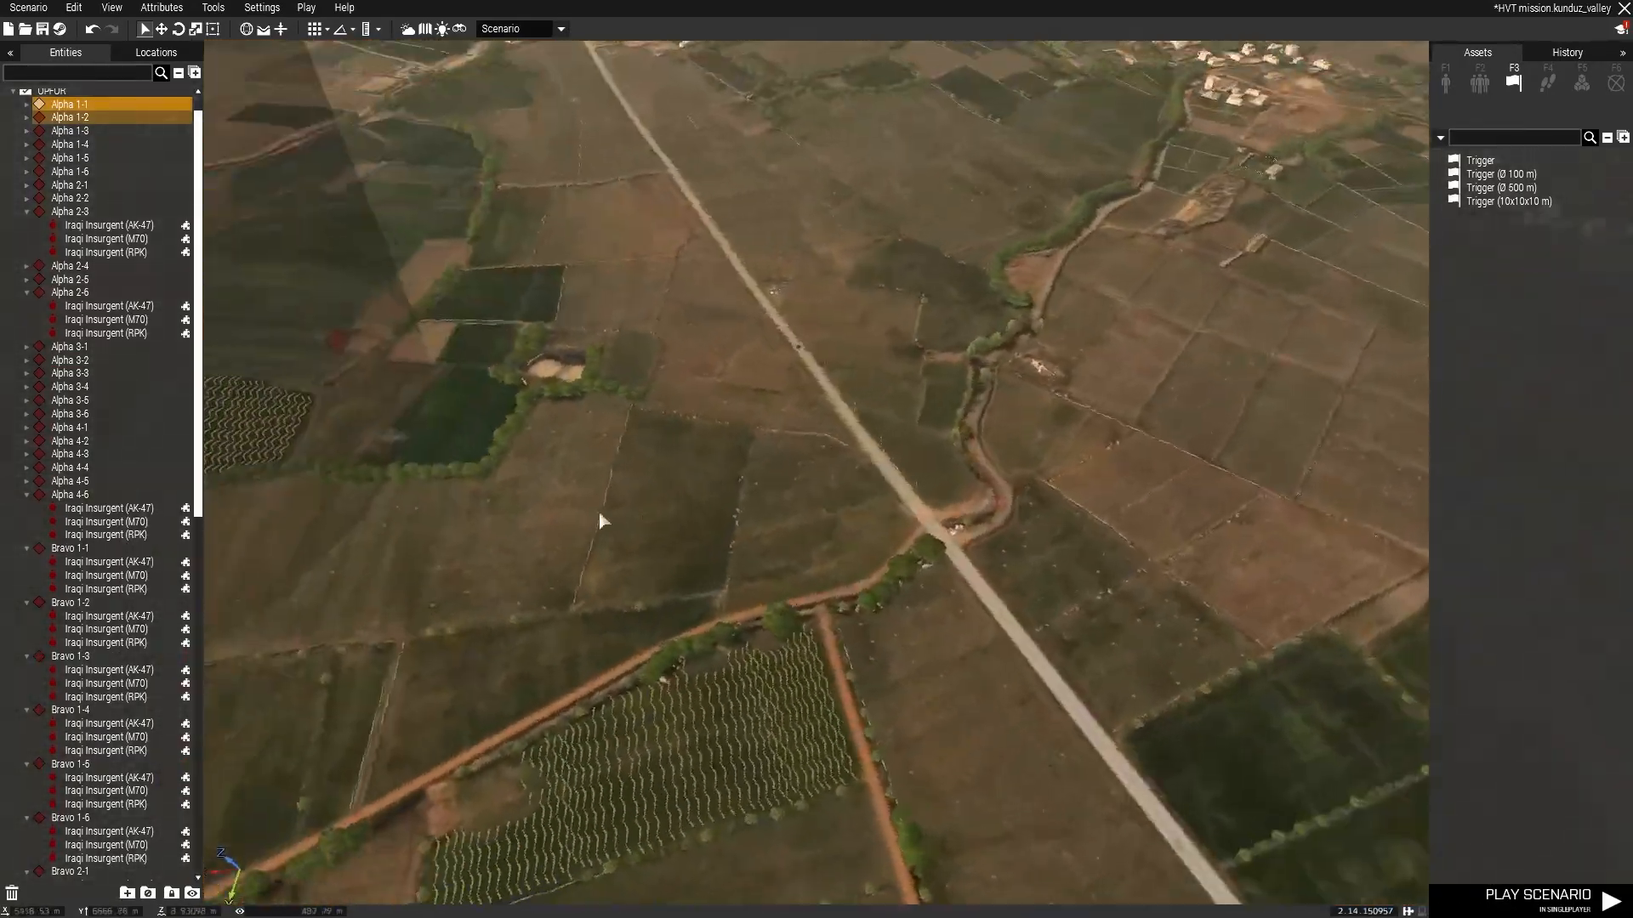
{"action": "left_click", "coordinate": [750, 554]}
{"action": "key", "text": "w"}
{"action": "scroll", "coordinate": [848, 579], "scroll_direction": "up", "scroll_amount": 6}
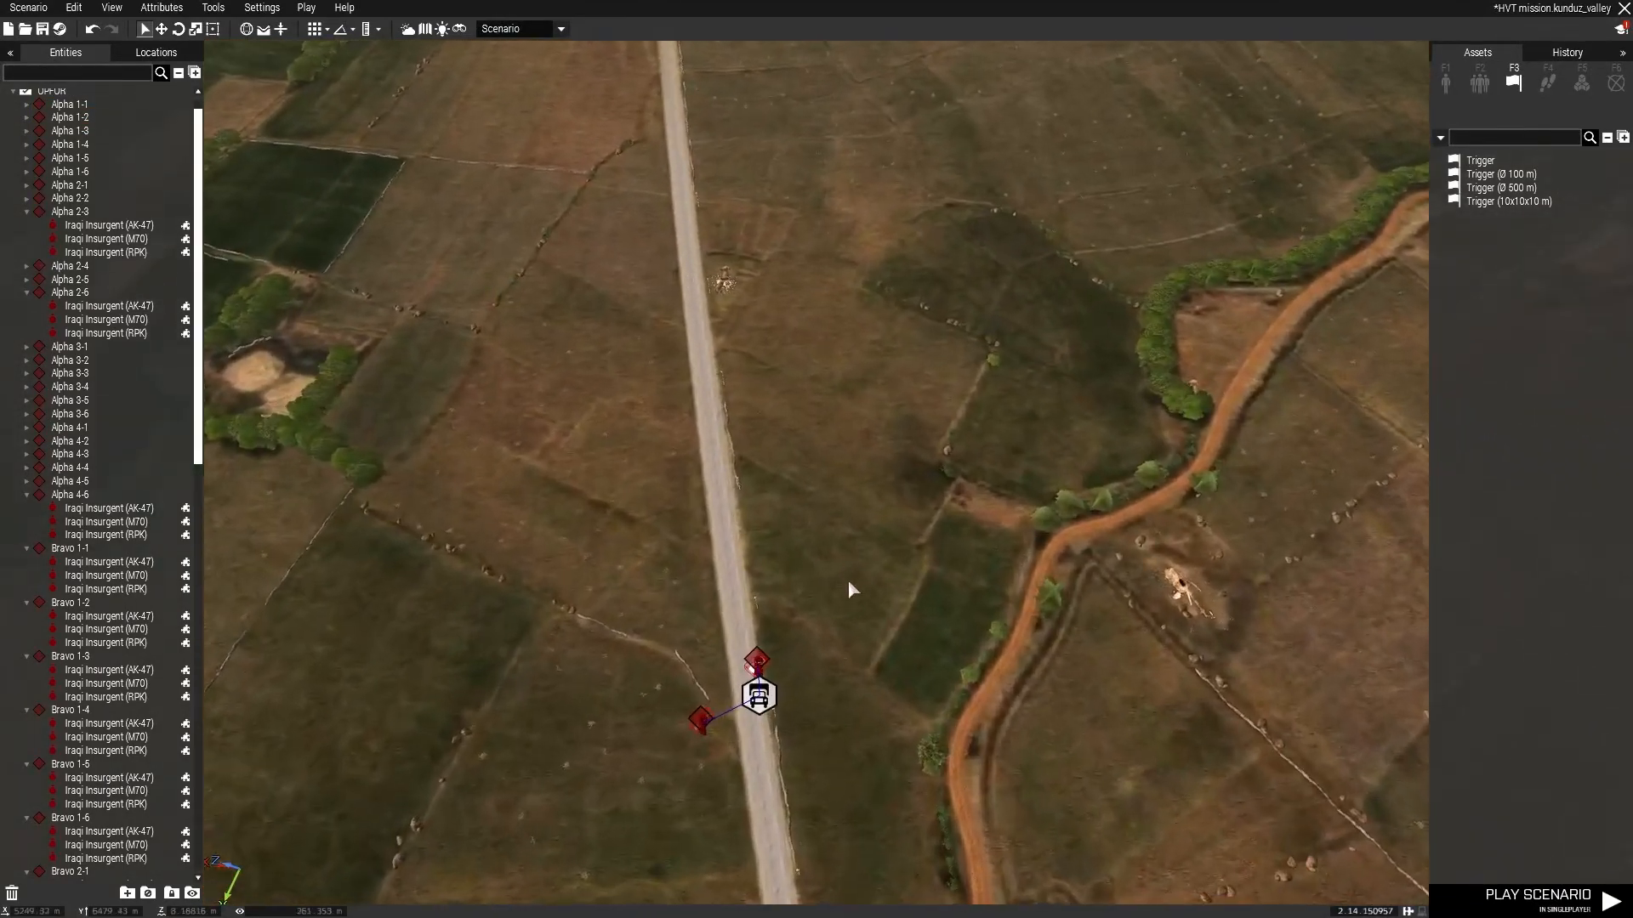
{"action": "key", "text": "a"}
{"action": "left_click_drag", "start_coordinate": [1122, 368], "coordinate": [1053, 295]}
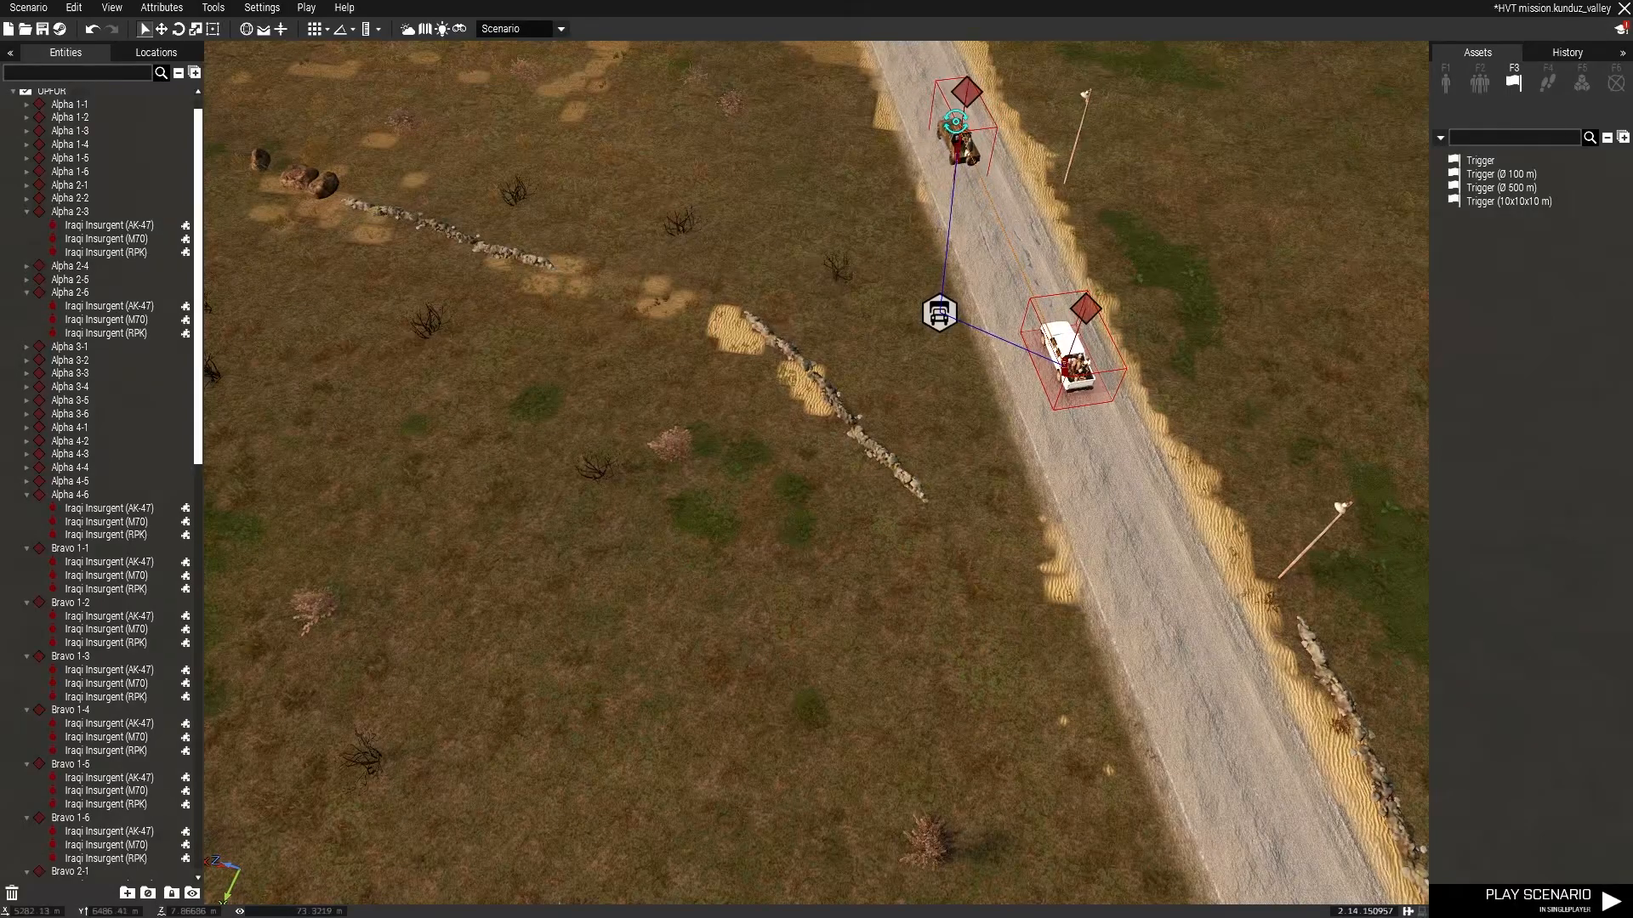
{"action": "left_click", "coordinate": [789, 274]}
{"action": "key", "text": "w"}
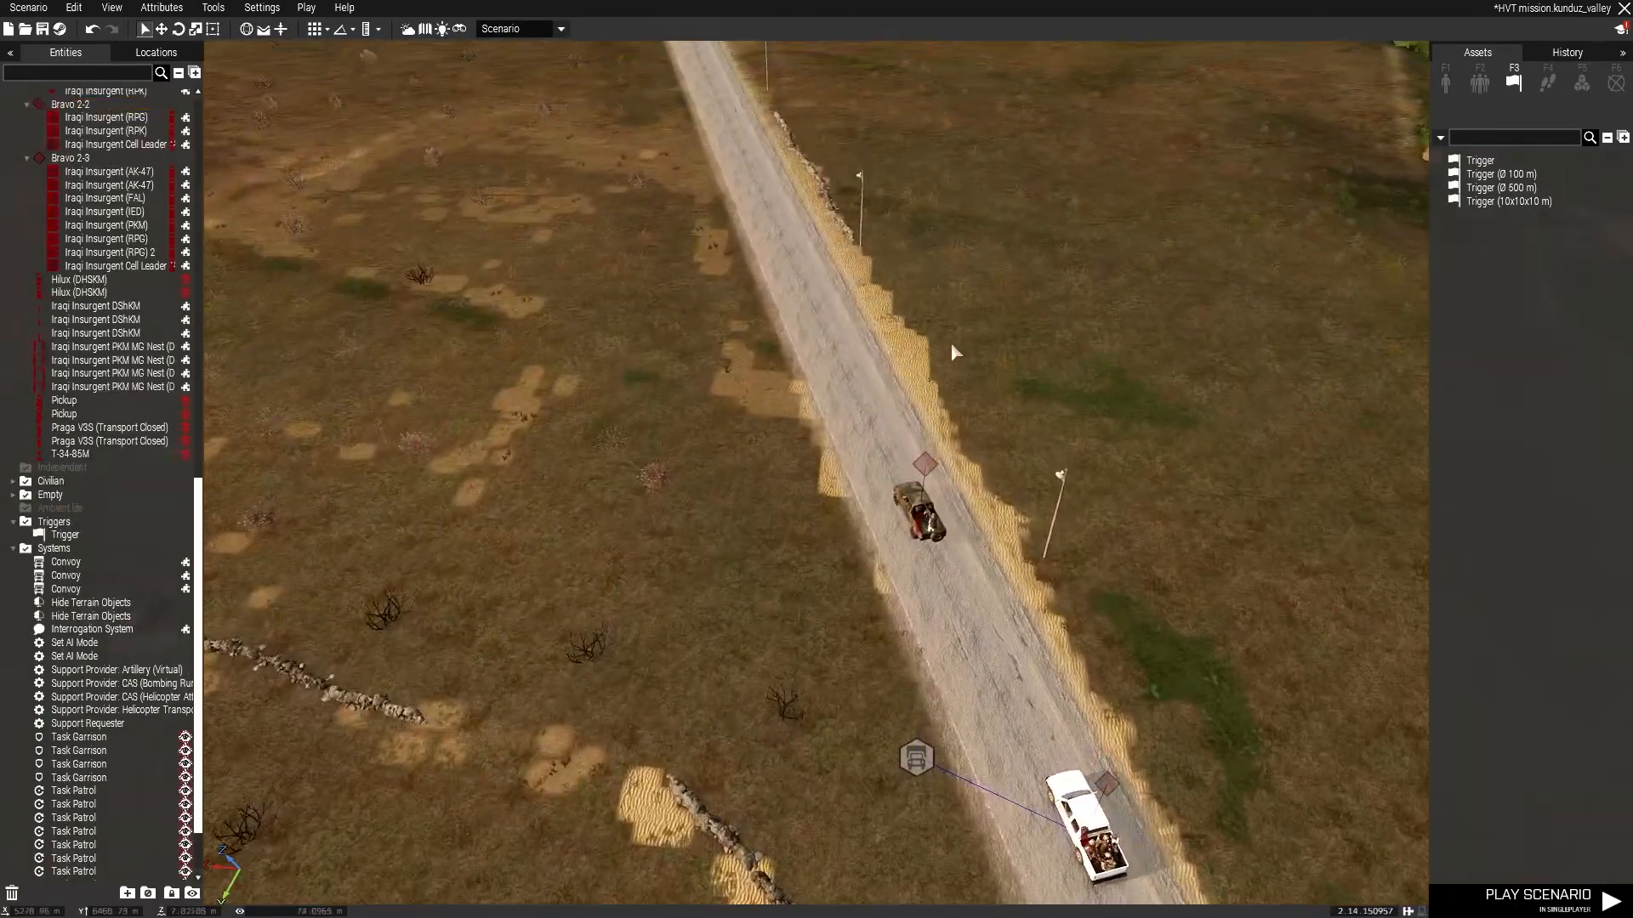
Give the DShKM Hilux's group a route of move waypoints along the road, ending with a CYCLE waypoint.
{"action": "left_click", "coordinate": [902, 509]}
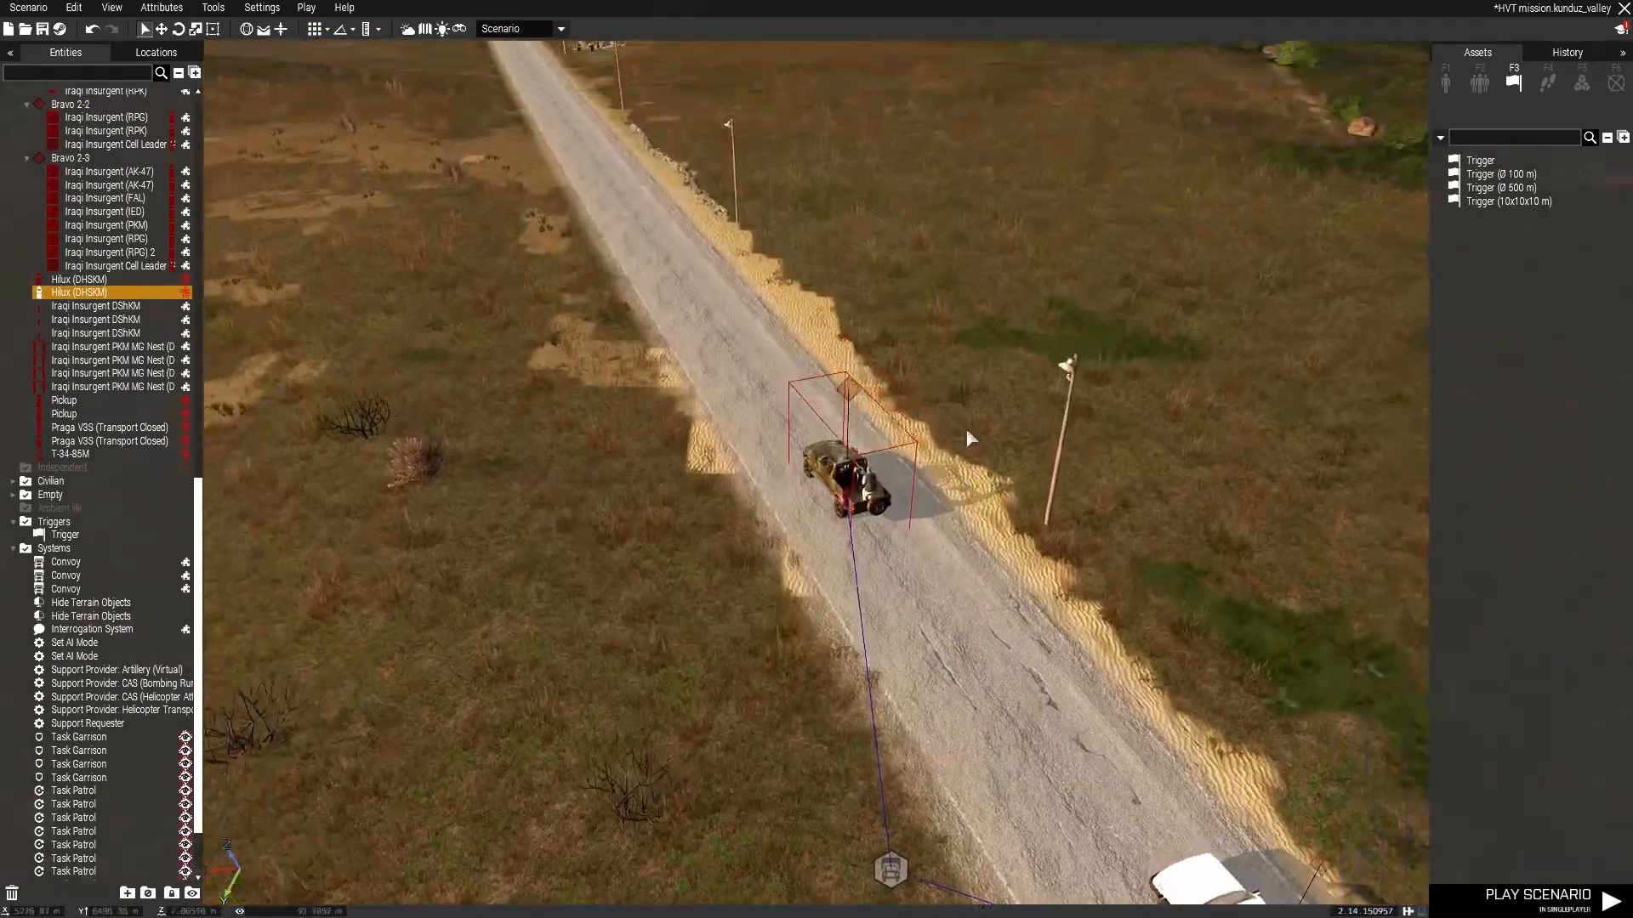
{"action": "right_click_drag", "start_coordinate": [966, 432], "coordinate": [854, 633]}
{"action": "key", "text": "w"}
{"action": "key", "text": "q"}
{"action": "key", "text": "w"}
{"action": "right_click", "coordinate": [959, 397], "text": "shift"}
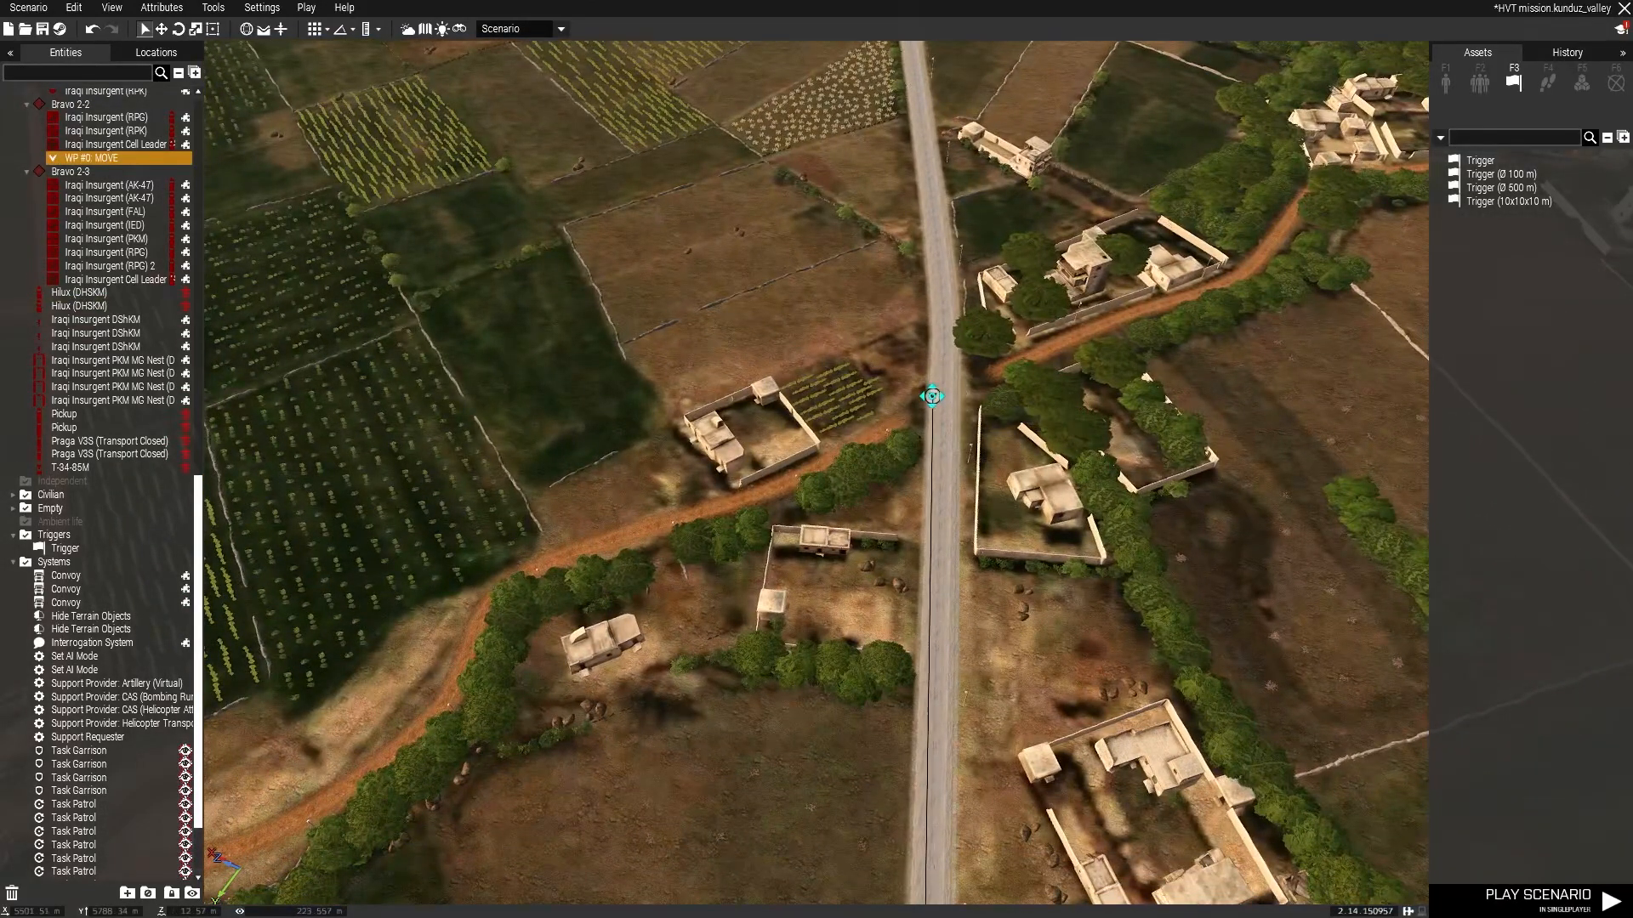
{"action": "right_click_drag", "start_coordinate": [944, 393], "coordinate": [222, 289]}
{"action": "key", "text": "w"}
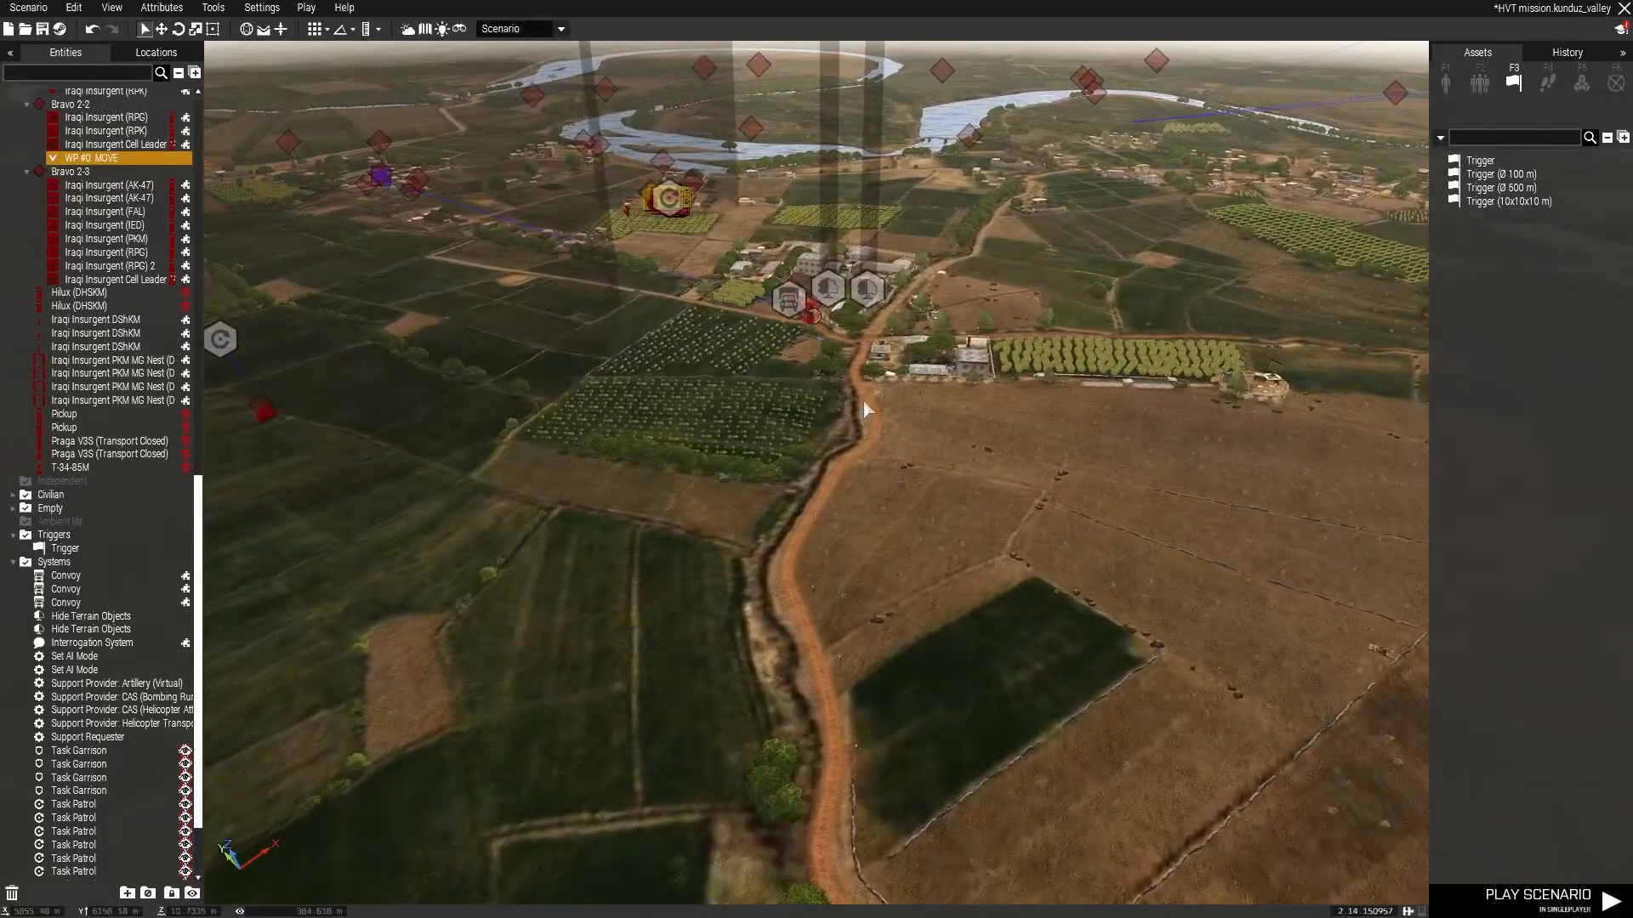
{"action": "key", "text": "w"}
{"action": "right_click", "coordinate": [866, 418], "text": "shift"}
{"action": "key", "text": "w"}
{"action": "right_click_drag", "start_coordinate": [937, 300], "coordinate": [774, 403]}
{"action": "key", "text": "w"}
{"action": "right_click", "coordinate": [1039, 275], "text": "shift"}
{"action": "right_click", "coordinate": [1044, 444], "text": "shift"}
{"action": "key", "text": "w"}
{"action": "right_click", "coordinate": [972, 394], "text": "shift"}
{"action": "right_click", "coordinate": [757, 435], "text": "shift"}
{"action": "key", "text": "w"}
{"action": "right_click", "coordinate": [686, 343], "text": "shift"}
{"action": "right_click", "coordinate": [792, 448], "text": "shift"}
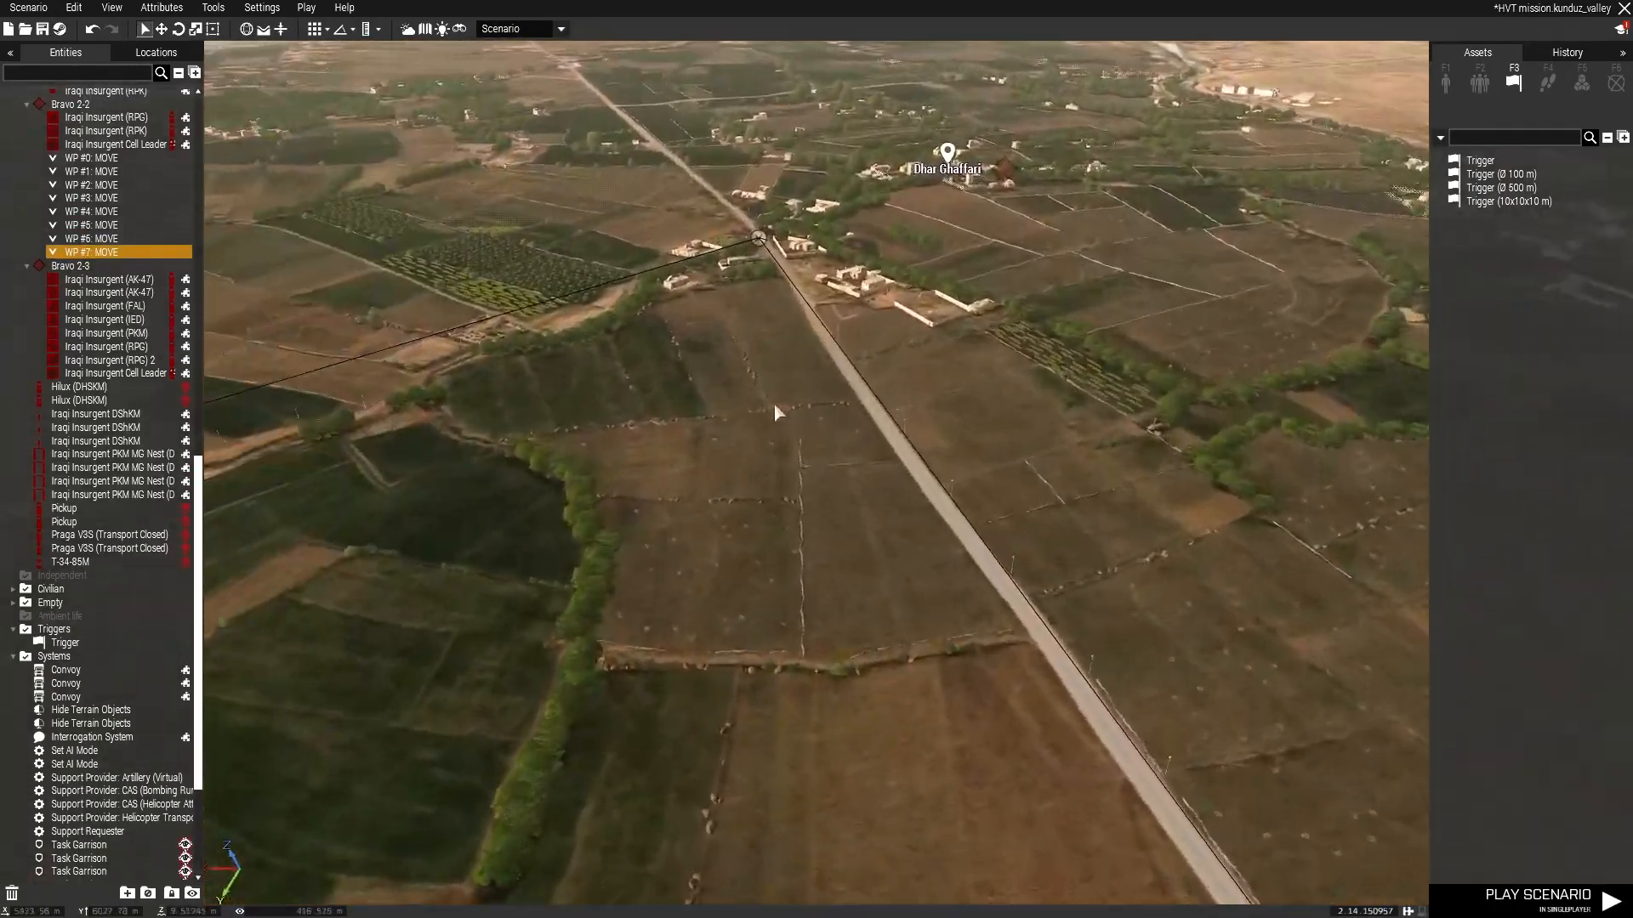
{"action": "key", "text": "w"}
{"action": "right_click", "coordinate": [793, 525], "text": "shift"}
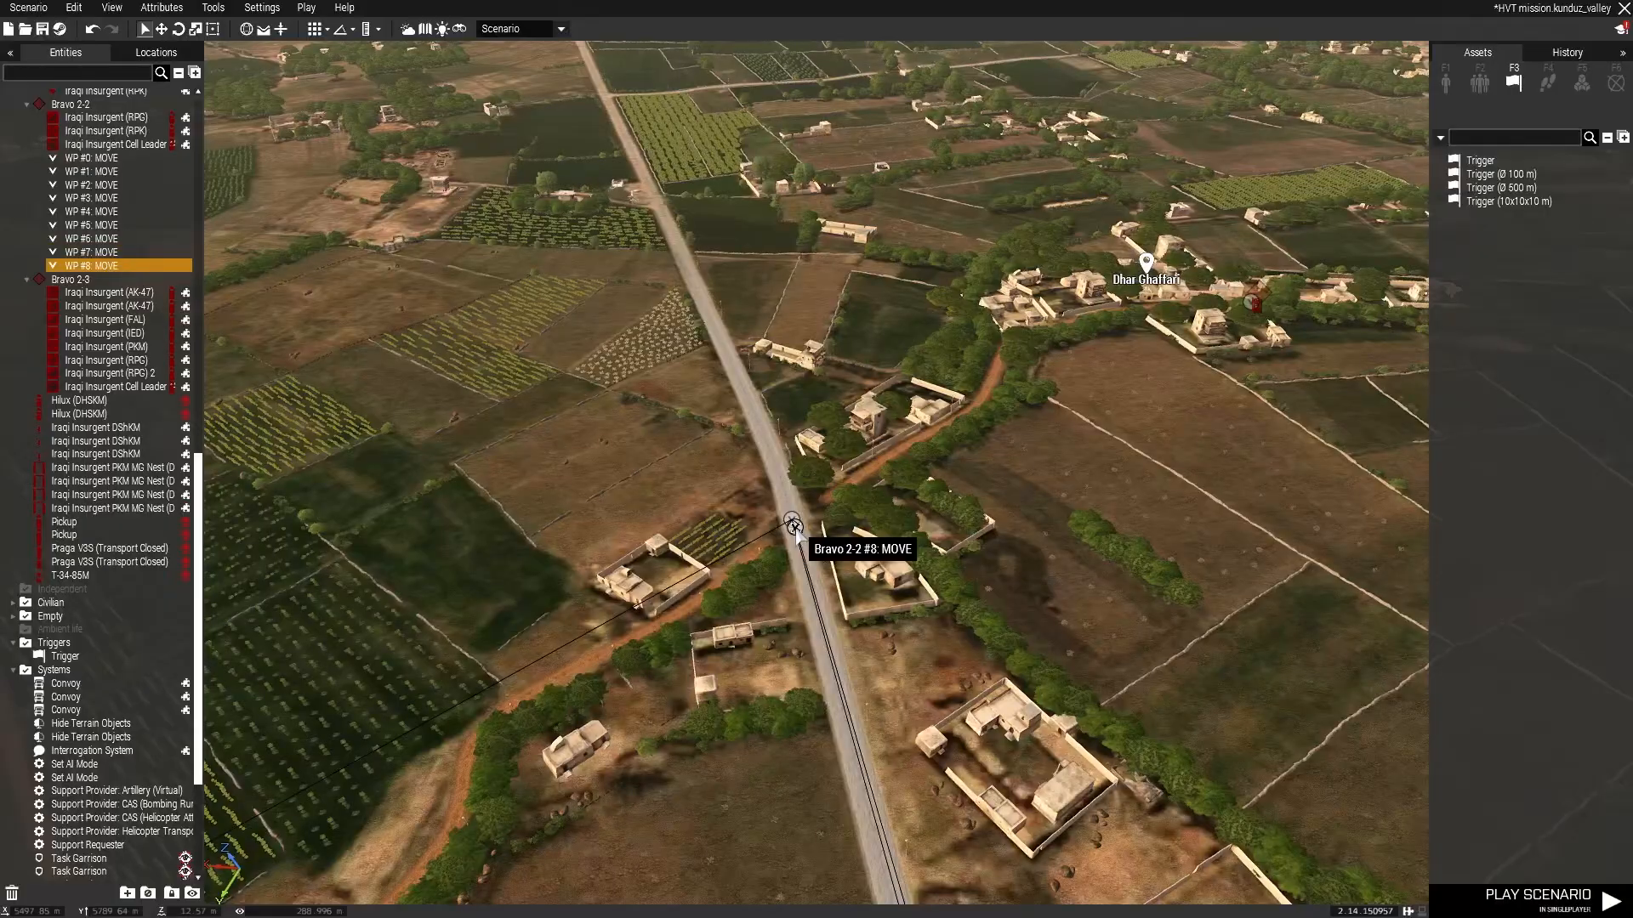
{"action": "double_click", "coordinate": [793, 525]}
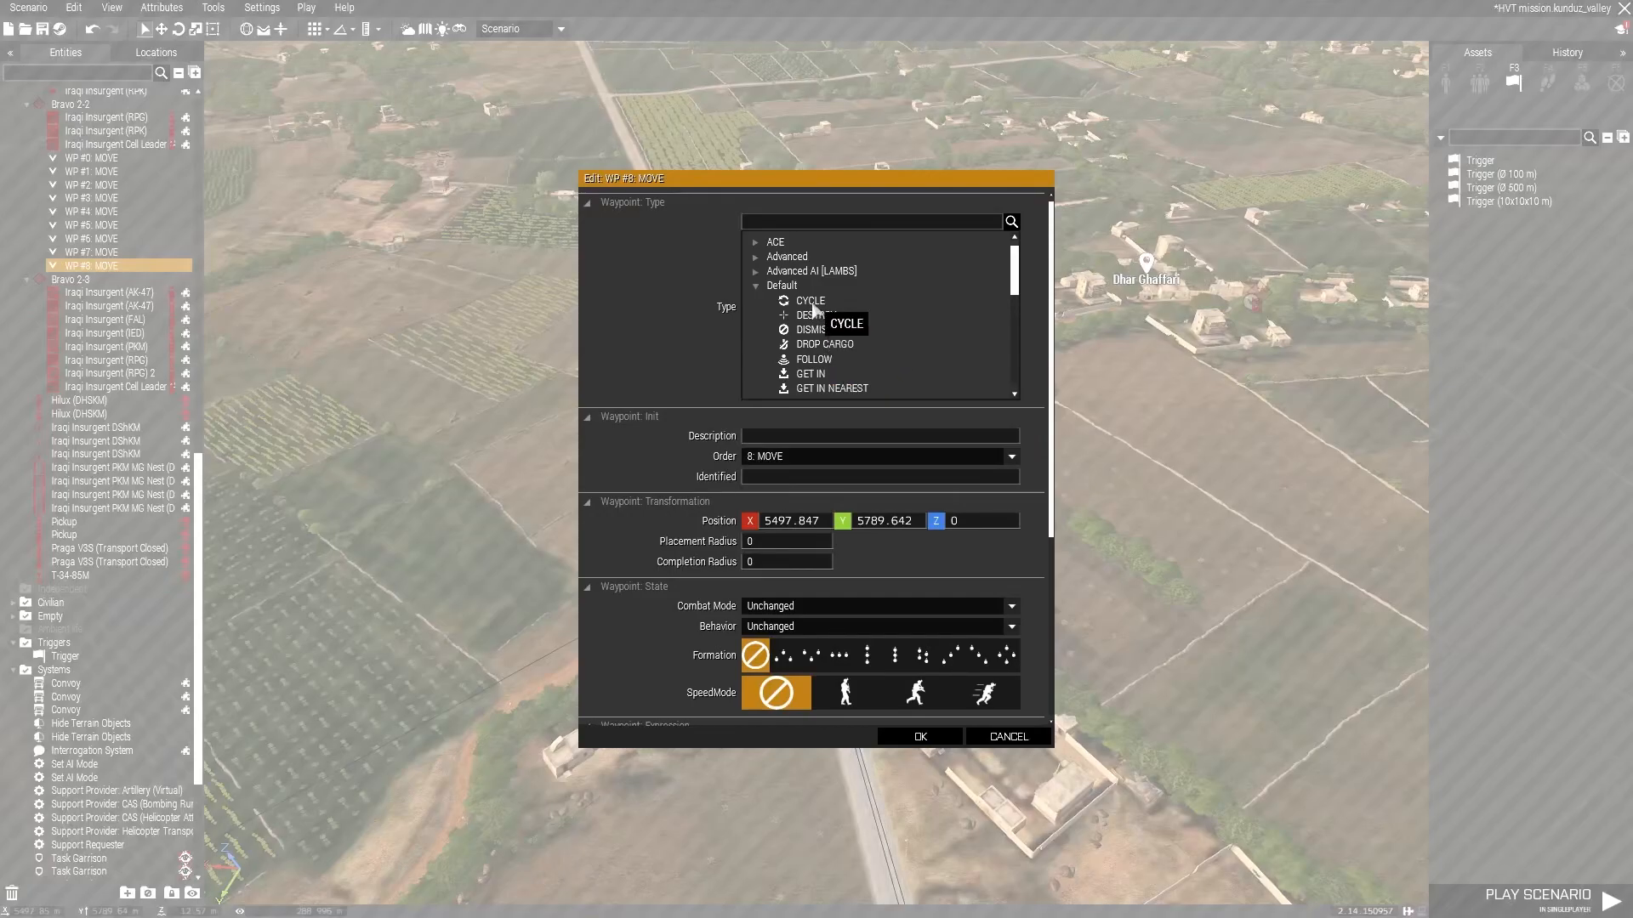
{"action": "left_click", "coordinate": [944, 735]}
Sync the new convoy module to both of its vehicles and save the scenario.
{"action": "key", "text": "w"}
{"action": "right_click_drag", "start_coordinate": [1008, 558], "coordinate": [1002, 525]}
{"action": "scroll", "coordinate": [568, 439], "scroll_direction": "up", "scroll_amount": 10}
{"action": "right_click_drag", "start_coordinate": [927, 583], "coordinate": [1093, 499]}
{"action": "key", "text": "d"}
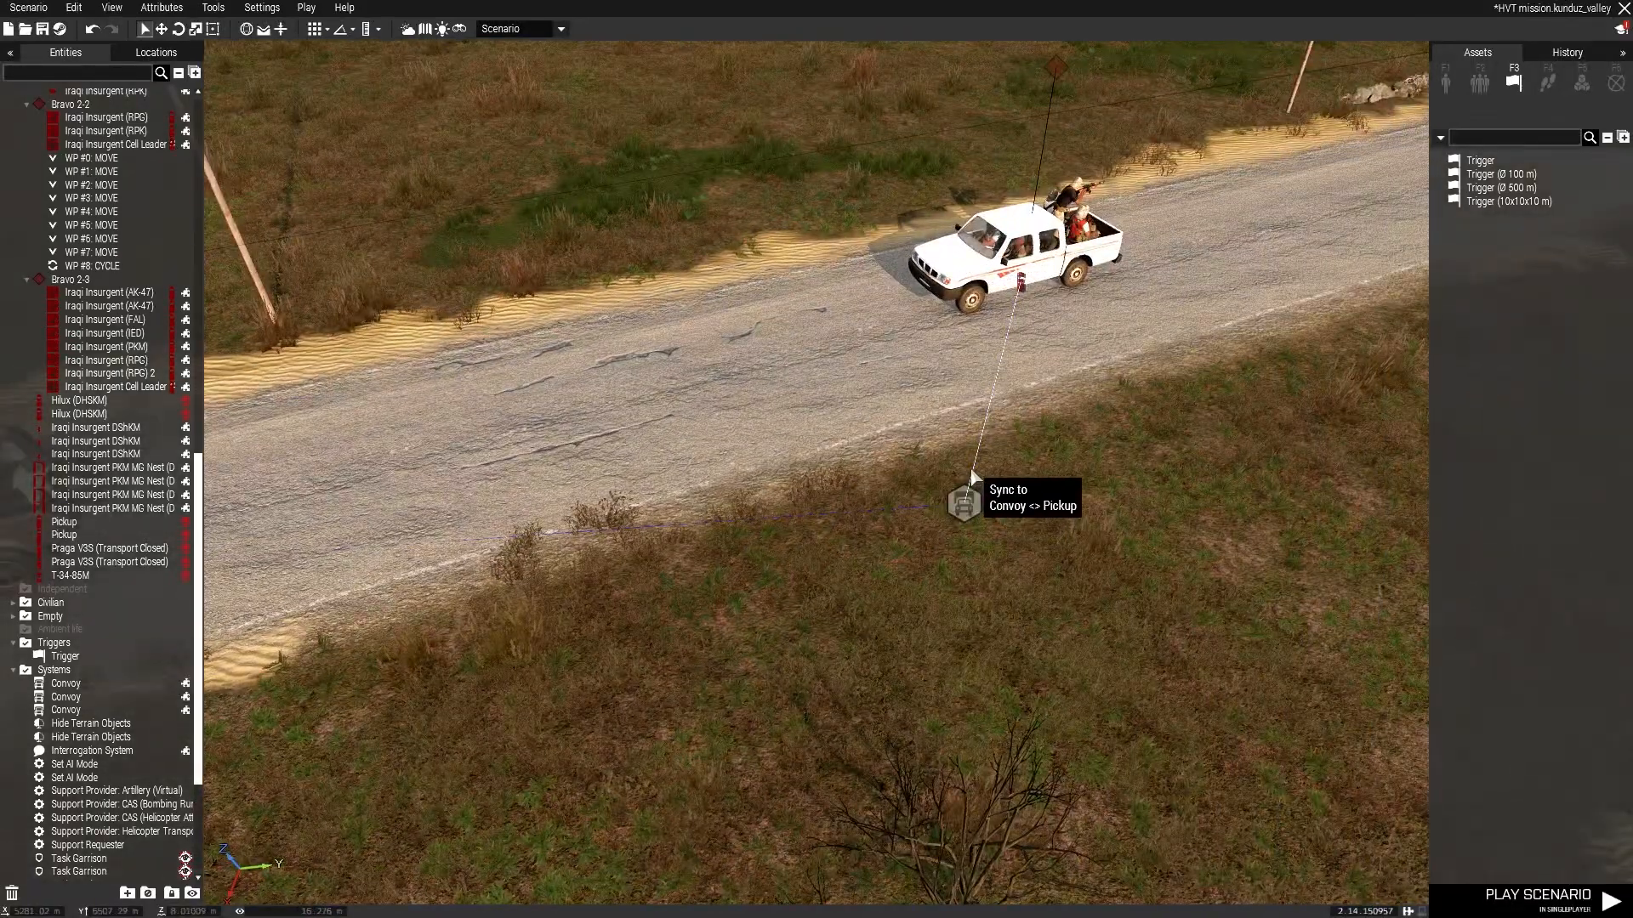
{"action": "right_click", "coordinate": [971, 504]}
{"action": "left_click", "coordinate": [962, 508]}
{"action": "right_click", "coordinate": [964, 510]}
{"action": "mouse_move", "coordinate": [1001, 518]}
{"action": "left_click", "coordinate": [1194, 514]}
{"action": "key", "text": "a"}
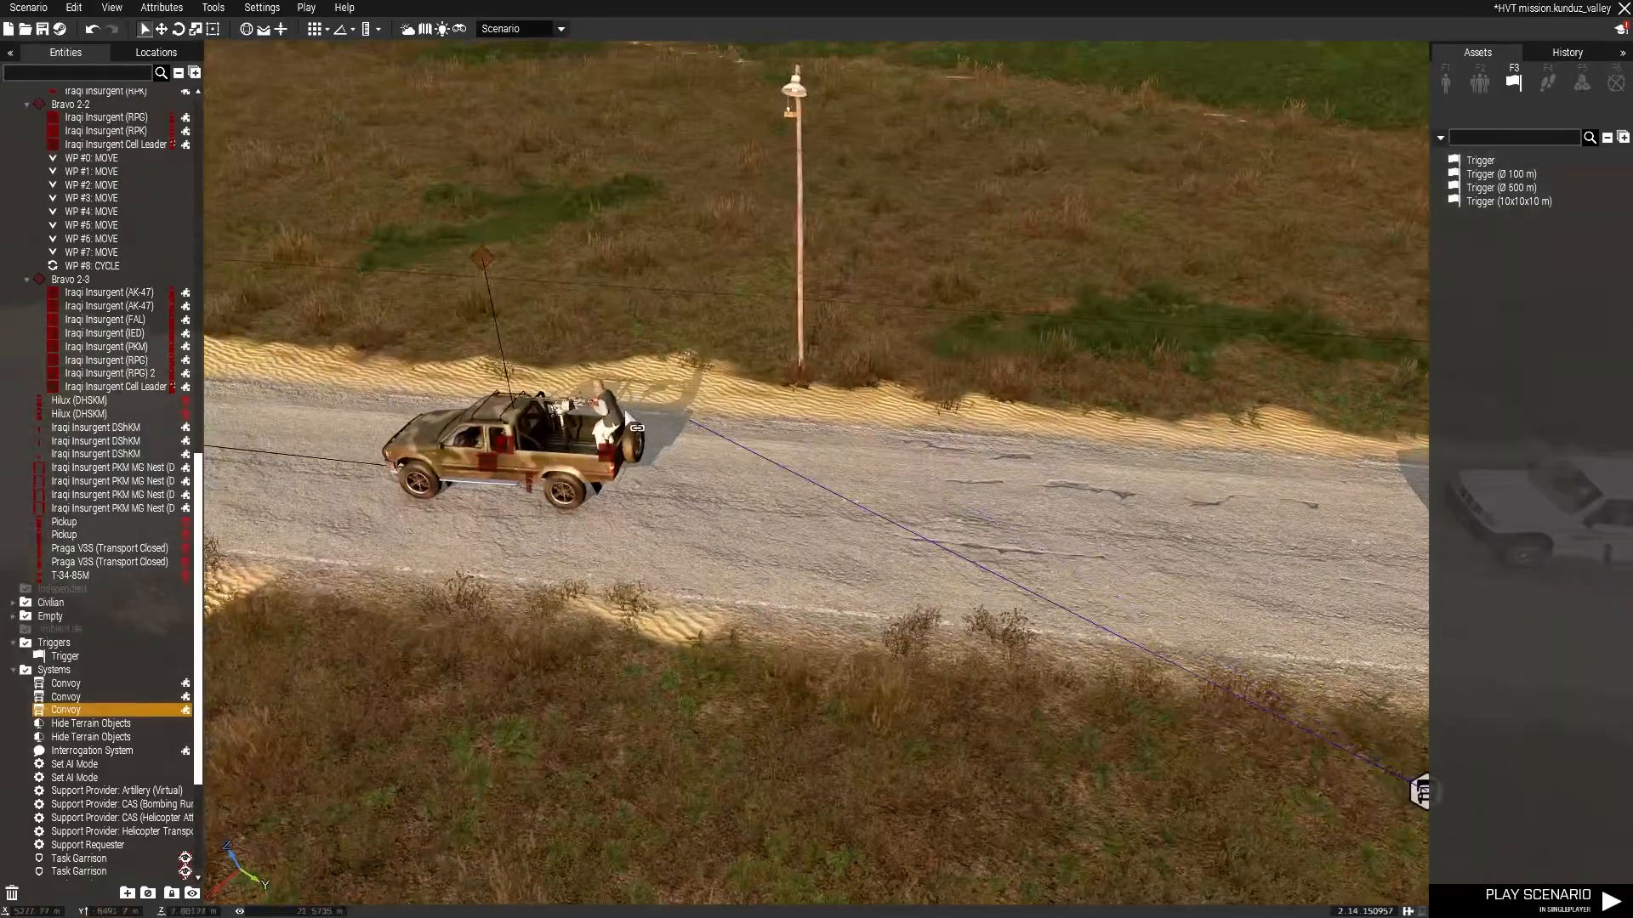
{"action": "left_click", "coordinate": [520, 425]}
{"action": "right_click_drag", "start_coordinate": [565, 434], "coordinate": [663, 455]}
{"action": "right_click", "coordinate": [1195, 662]}
{"action": "mouse_move", "coordinate": [1228, 658]}
{"action": "left_click", "coordinate": [1055, 645]}
{"action": "left_click", "coordinate": [1064, 539]}
{"action": "key", "text": "ctrl+s"}
Fly the view across the map to the mosque area.
{"action": "right_click_drag", "start_coordinate": [987, 519], "coordinate": [19, 357]}
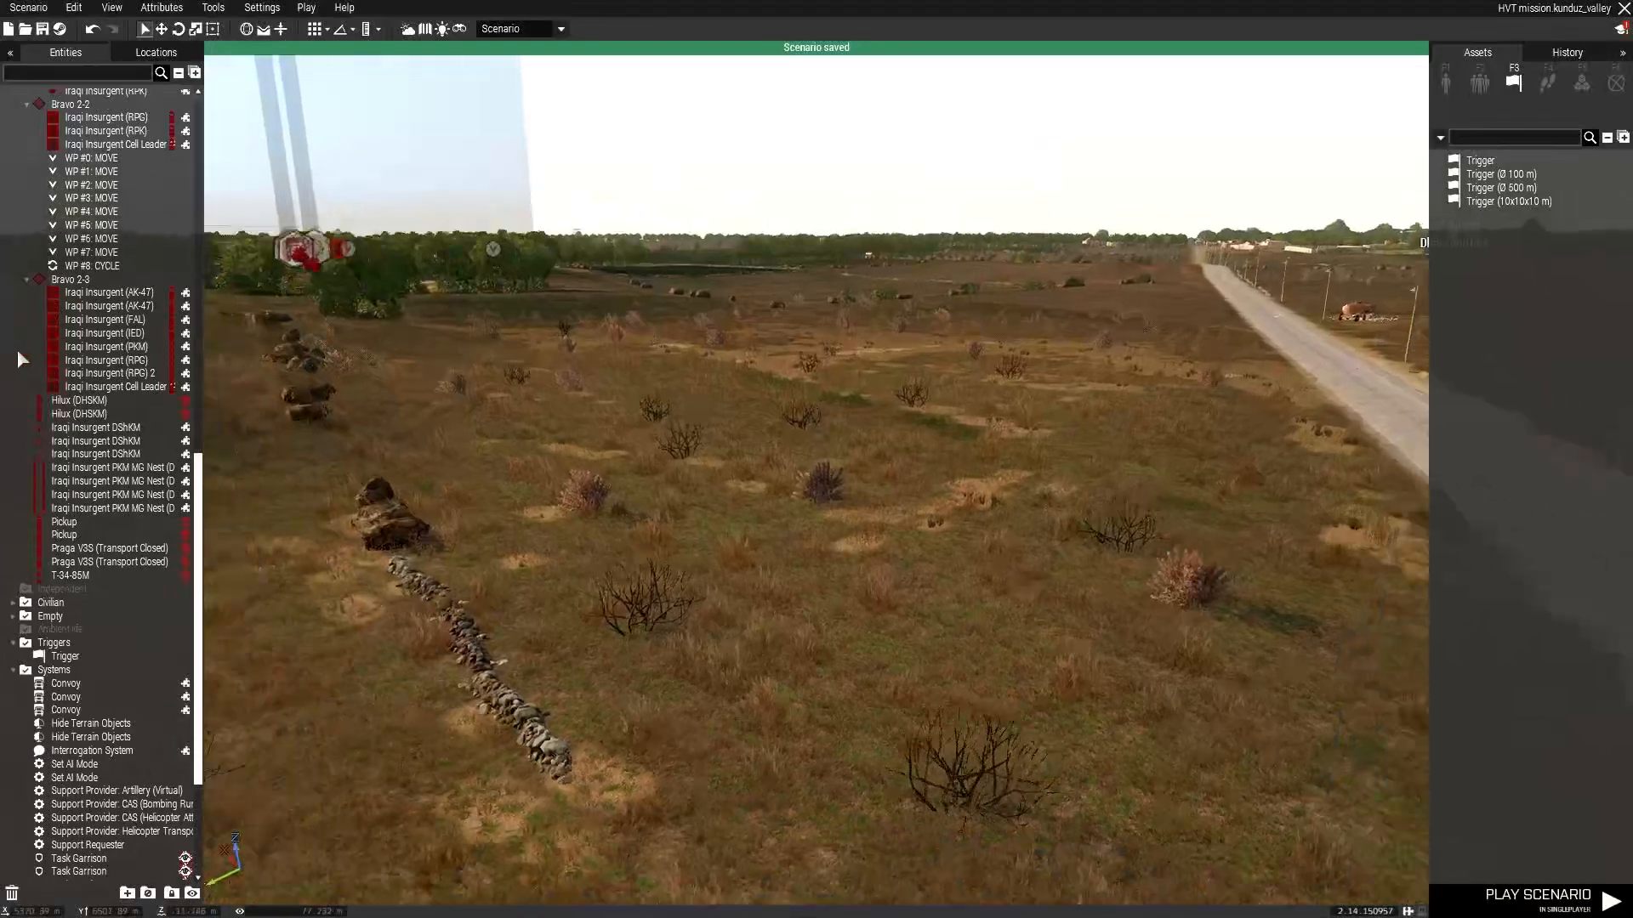
{"action": "key", "text": "w"}
{"action": "key", "text": "q"}
{"action": "right_click_drag", "start_coordinate": [671, 318], "coordinate": [455, 536]}
{"action": "key", "text": "s"}
{"action": "key", "text": "w"}
{"action": "key", "text": "d"}
{"action": "key", "text": "w"}
{"action": "left_click", "coordinate": [520, 648]}
{"action": "right_click_drag", "start_coordinate": [859, 596], "coordinate": [292, 464]}
{"action": "key", "text": "q"}
{"action": "key", "text": "w"}
{"action": "key", "text": "s"}
{"action": "key", "text": "w"}
{"action": "right_click_drag", "start_coordinate": [769, 416], "coordinate": [1114, 501]}
{"action": "key", "text": "w"}
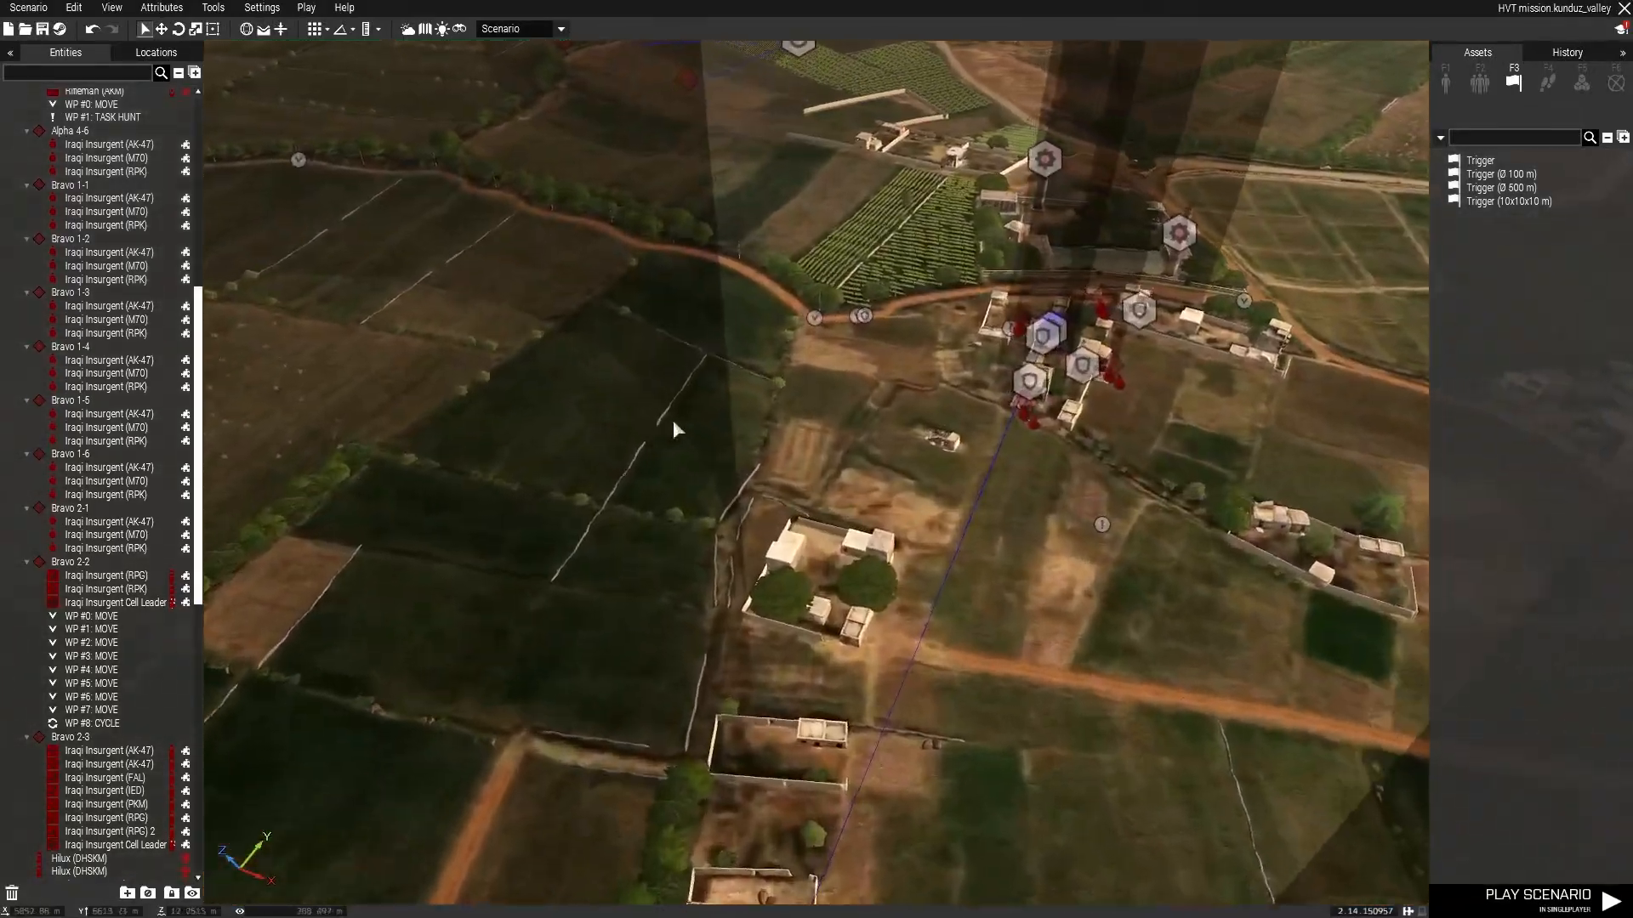
{"action": "right_click_drag", "start_coordinate": [672, 420], "coordinate": [867, 293]}
{"action": "key", "text": "w"}
{"action": "key", "text": "a"}
{"action": "key", "text": "w"}
{"action": "right_click_drag", "start_coordinate": [749, 347], "coordinate": [1583, 76]}
{"action": "key", "text": "w"}
{"action": "key", "text": "a"}
{"action": "key", "text": "w"}
{"action": "key", "text": "s"}
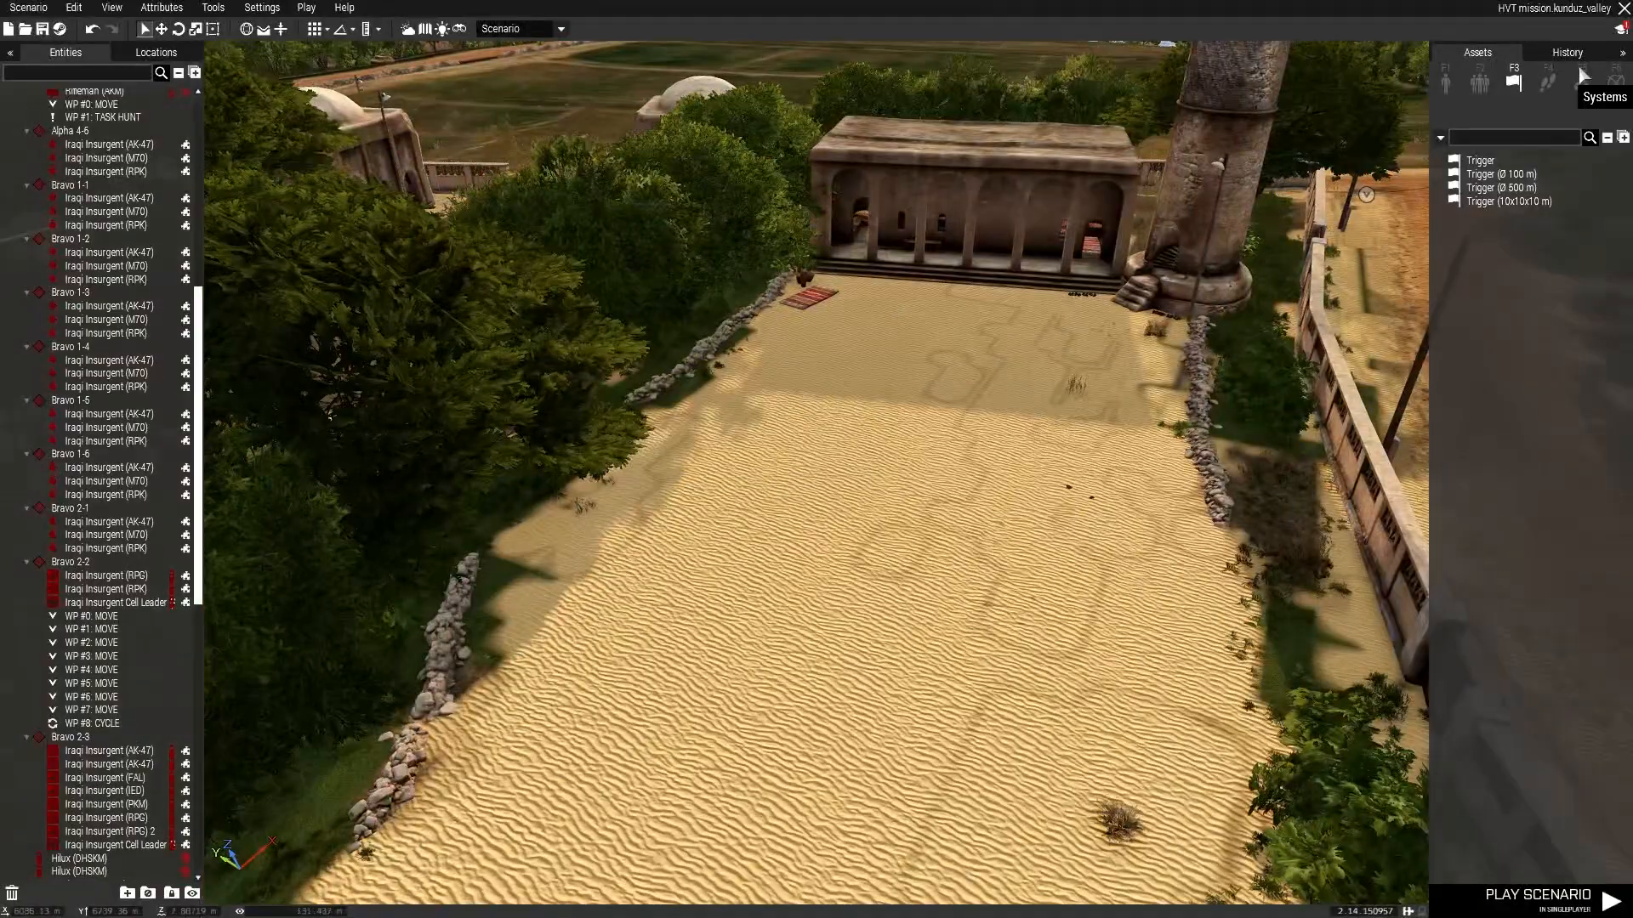
Place the BLUFOR infantry squad on open ground beside the walled compound and save the scenario.
{"action": "left_click", "coordinate": [1445, 86]}
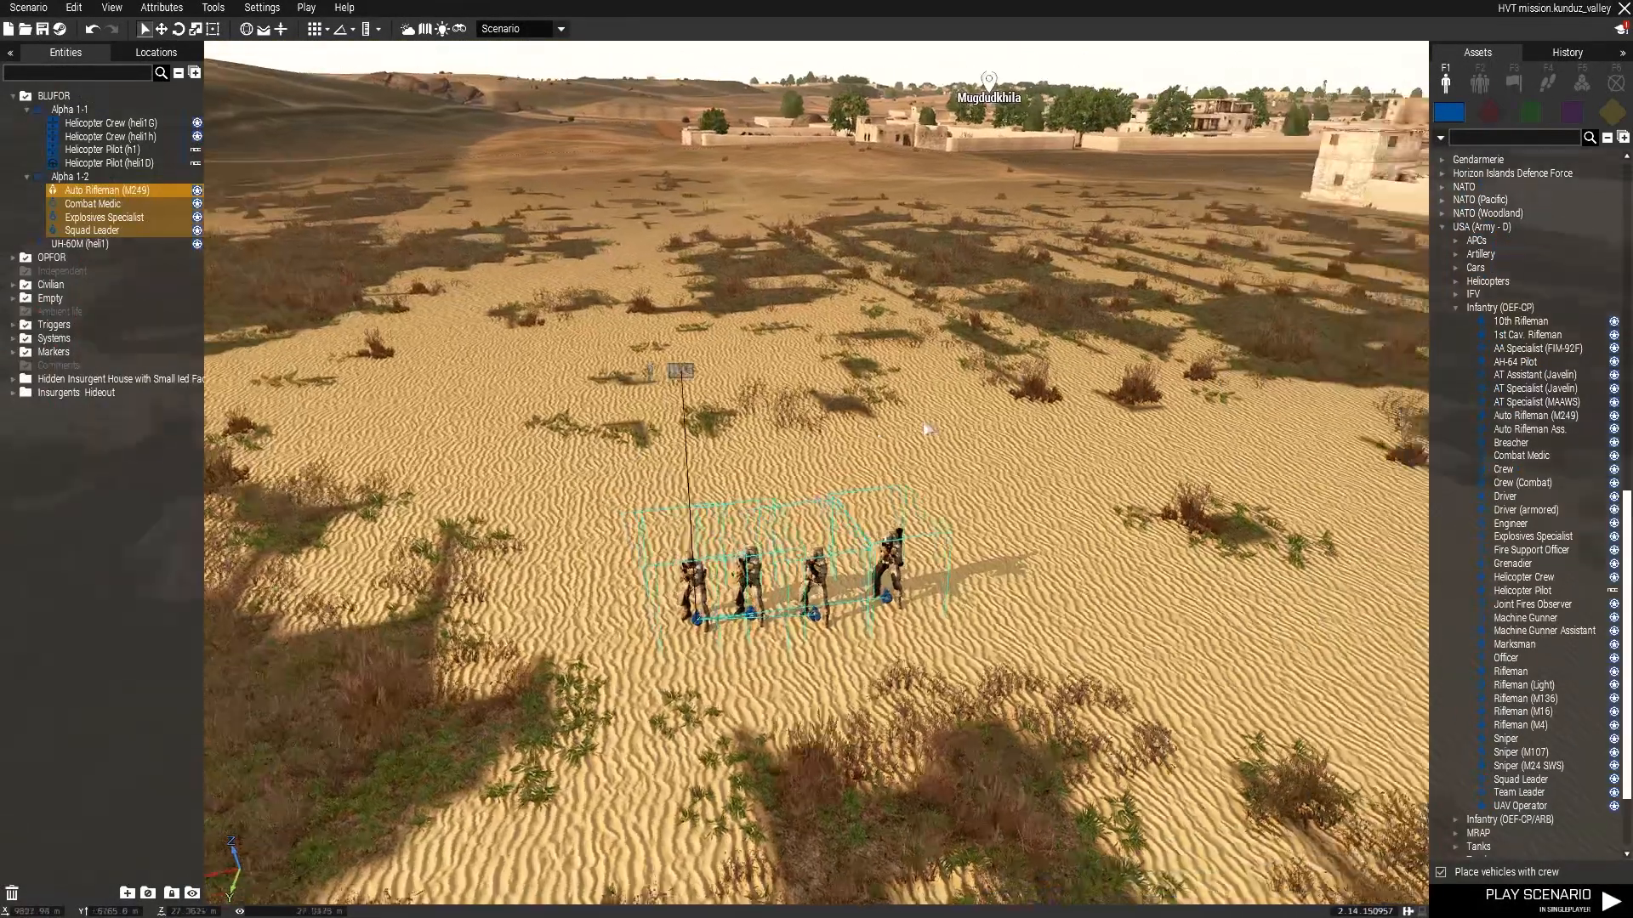
{"action": "right_click_drag", "start_coordinate": [928, 430], "coordinate": [1177, 386]}
{"action": "left_click", "coordinate": [1177, 386]}
{"action": "left_click", "coordinate": [762, 374]}
{"action": "right_click_drag", "start_coordinate": [762, 374], "coordinate": [977, 478]}
{"action": "key", "text": "w"}
{"action": "key", "text": "s"}
{"action": "key", "text": "s"}
{"action": "key", "text": "q"}
{"action": "right_click_drag", "start_coordinate": [950, 605], "coordinate": [1012, 663]}
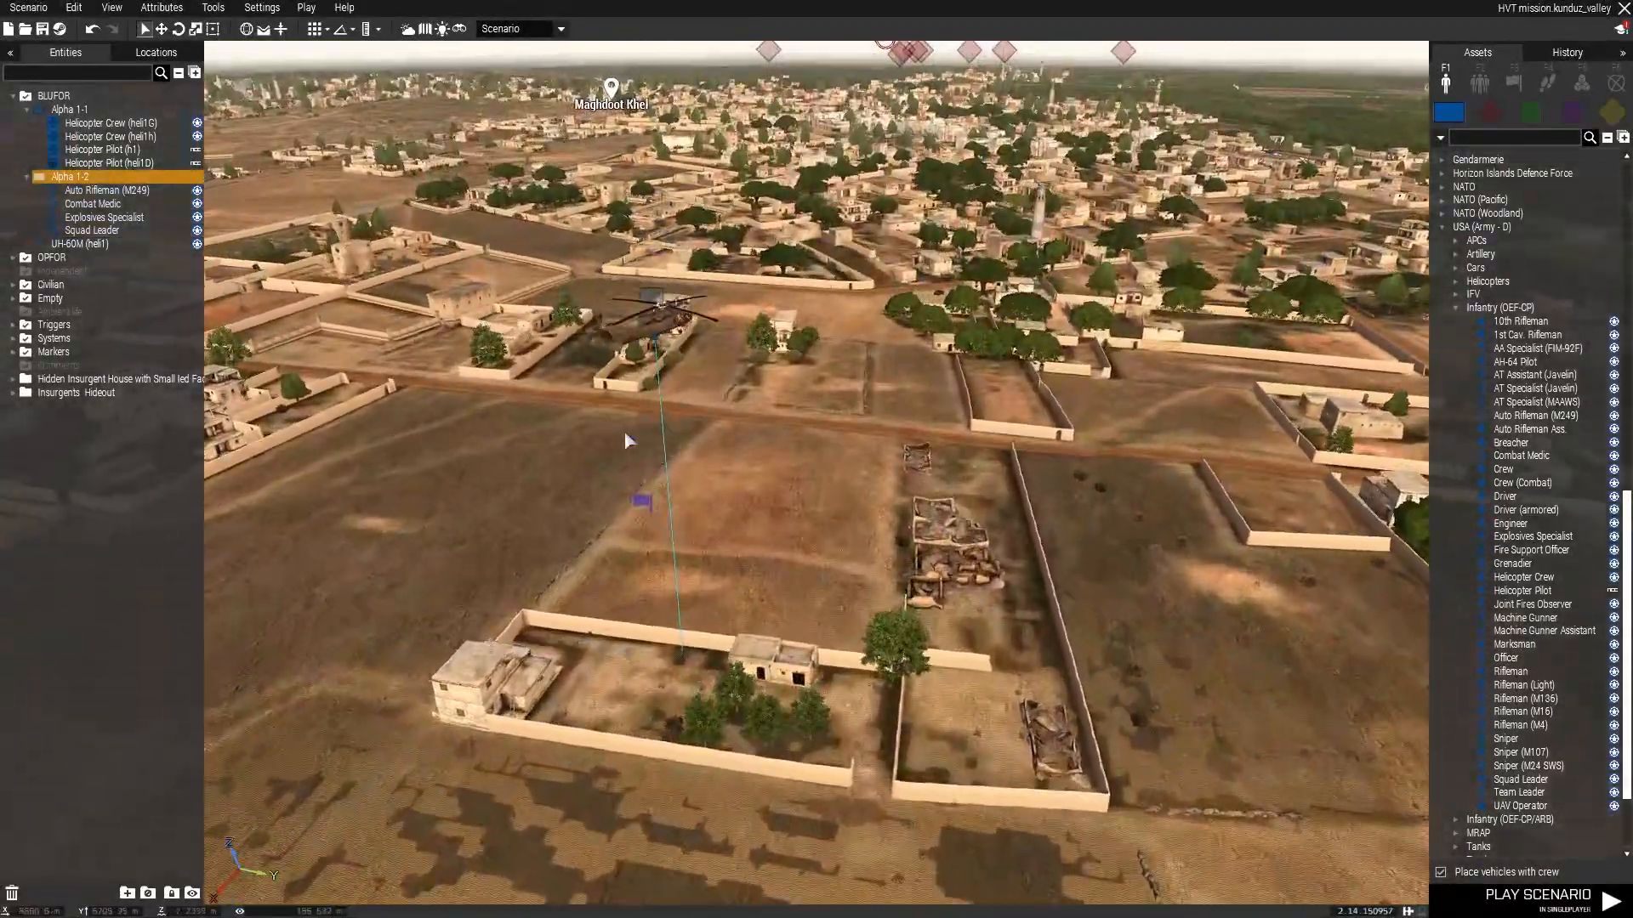
{"action": "double_click", "coordinate": [644, 502]}
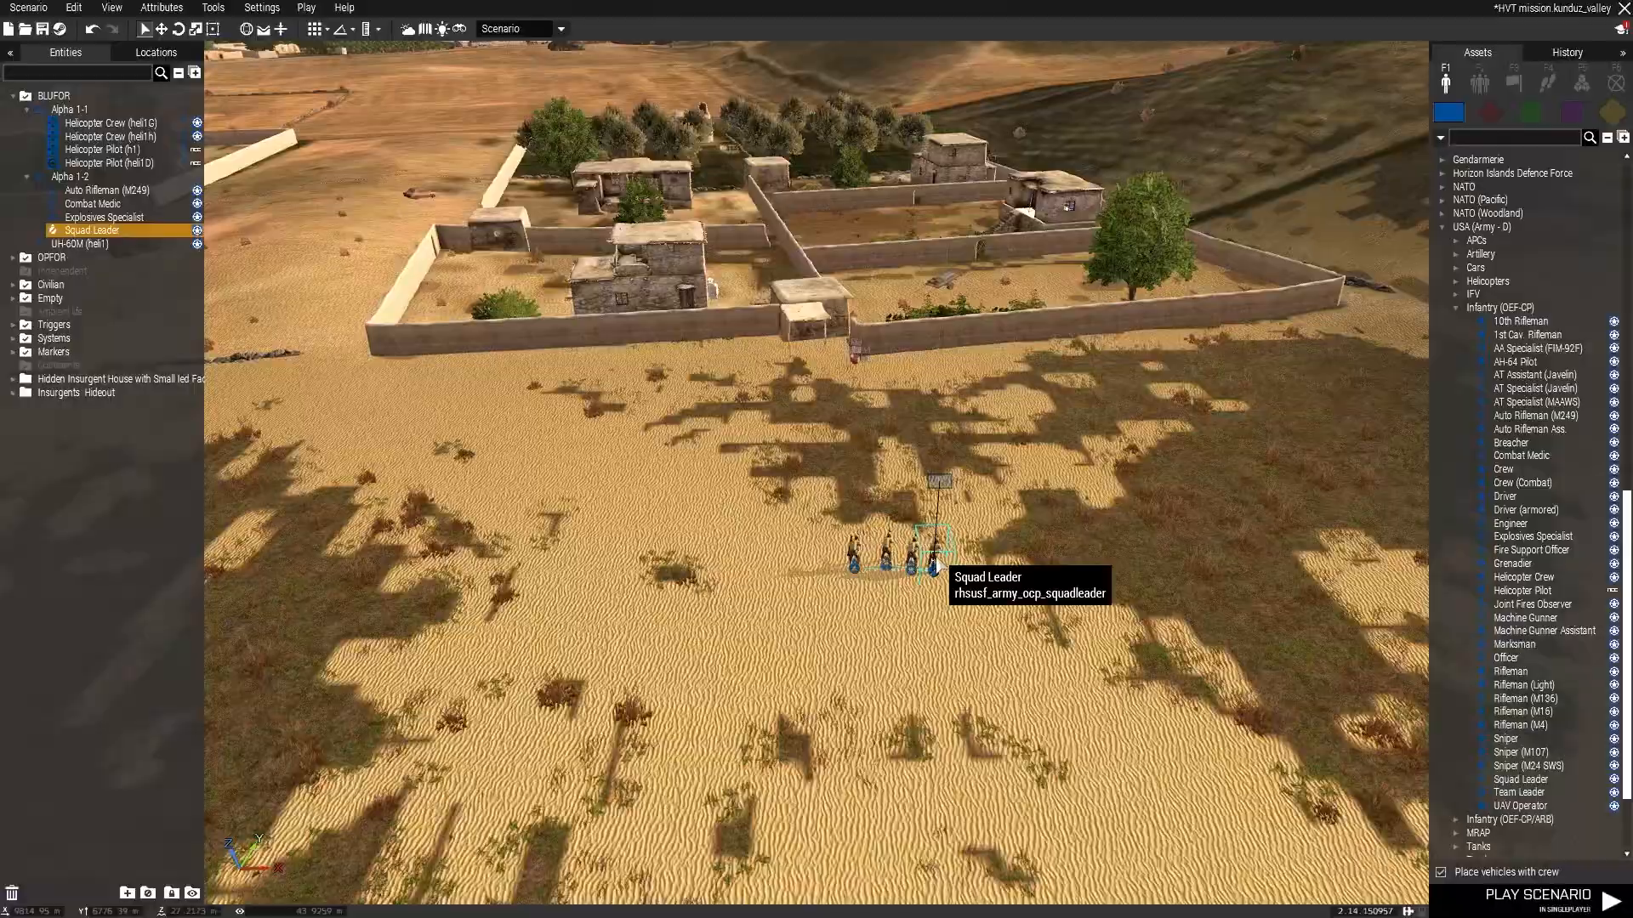
{"action": "double_click", "coordinate": [934, 563]}
{"action": "left_click", "coordinate": [832, 491]}
{"action": "type", "text": "group_1 = group this; {_x moveInCargo heli1} forEach units group_1;"}
{"action": "left_click", "coordinate": [921, 736]}
{"action": "key", "text": "ctrl+s"}
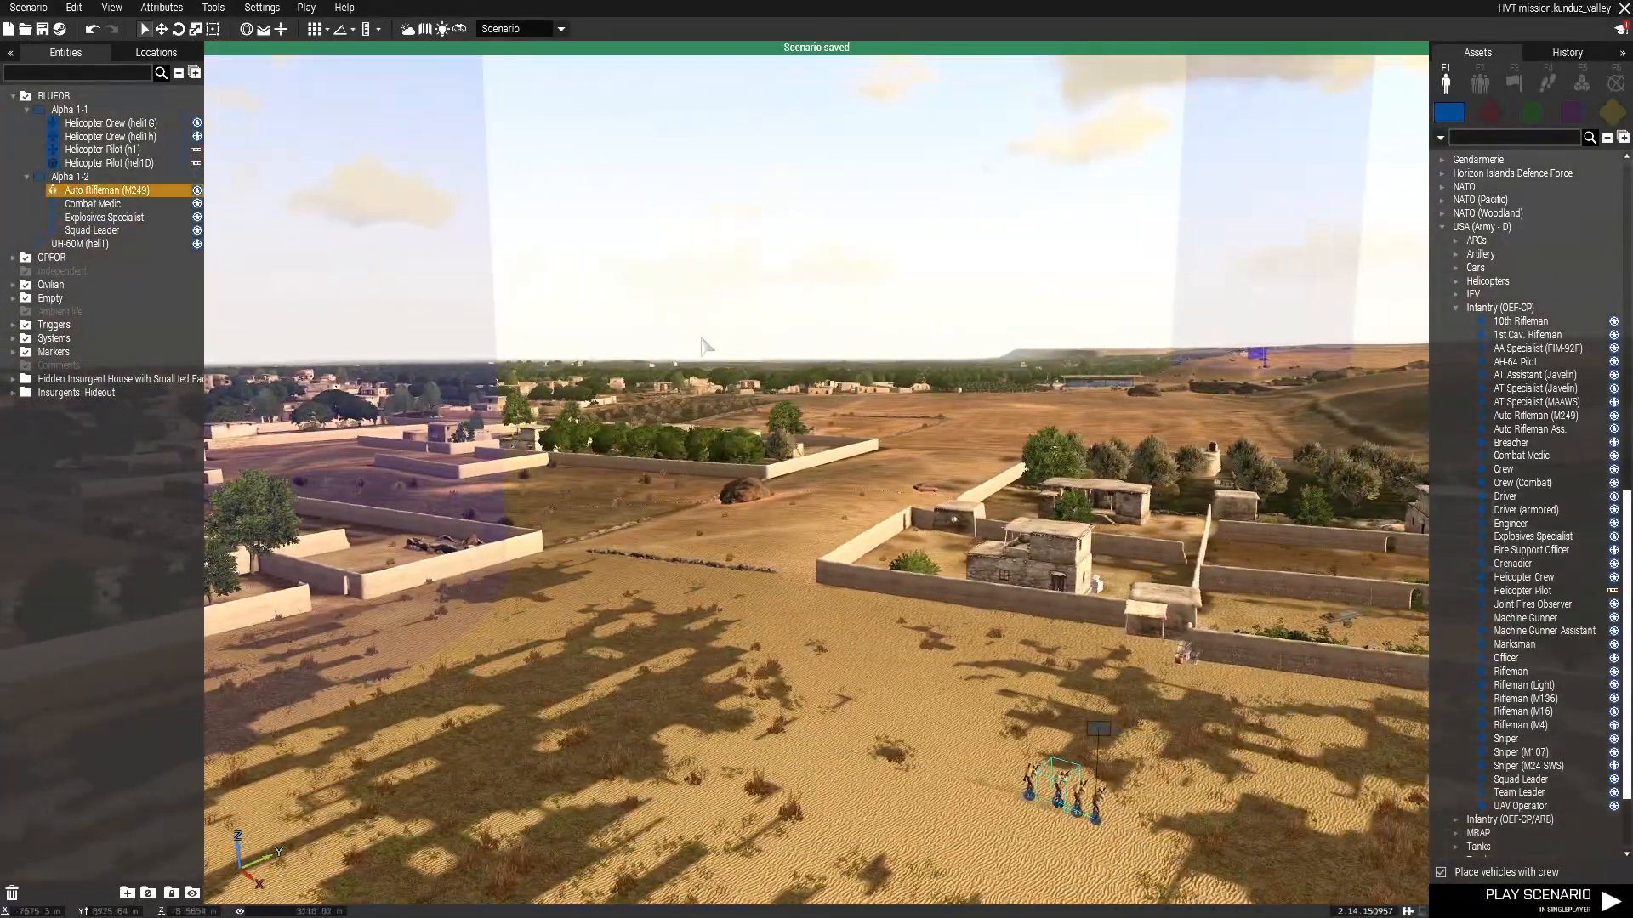
Review the Alpha 1-2 squad's playable attributes and the squad leader's init code that loads the group into heli1.
{"action": "right_click_drag", "start_coordinate": [702, 344], "coordinate": [703, 404]}
{"action": "left_click", "coordinate": [114, 231], "text": "shift"}
{"action": "right_click", "coordinate": [114, 233]}
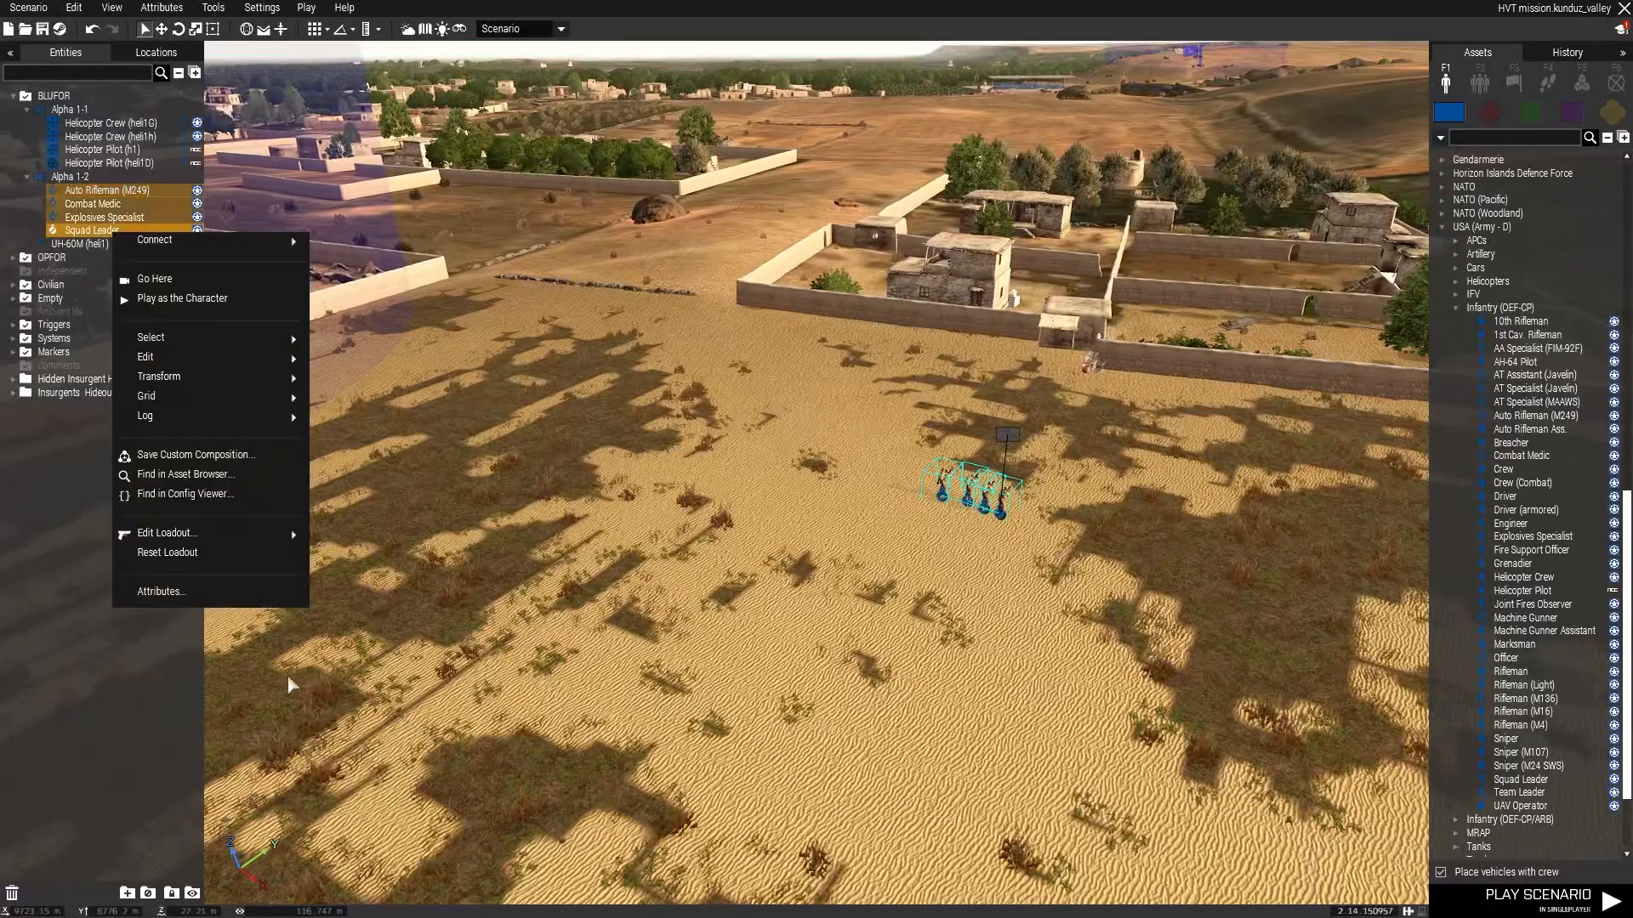
{"action": "left_click", "coordinate": [171, 591]}
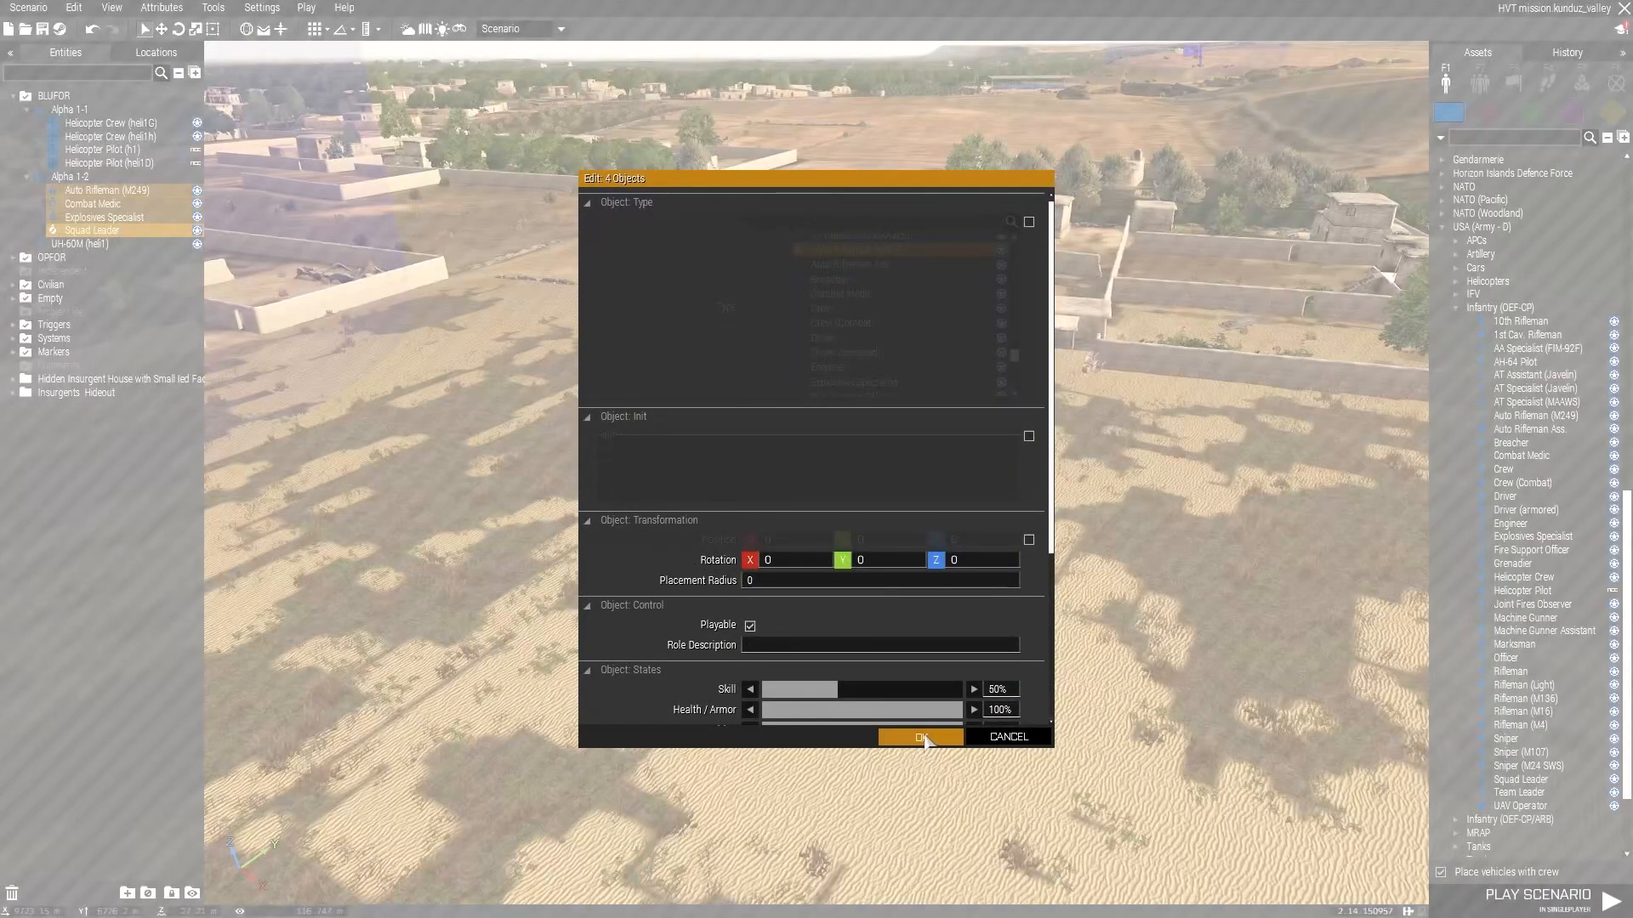
{"action": "left_click", "coordinate": [921, 736]}
{"action": "double_click", "coordinate": [1004, 514]}
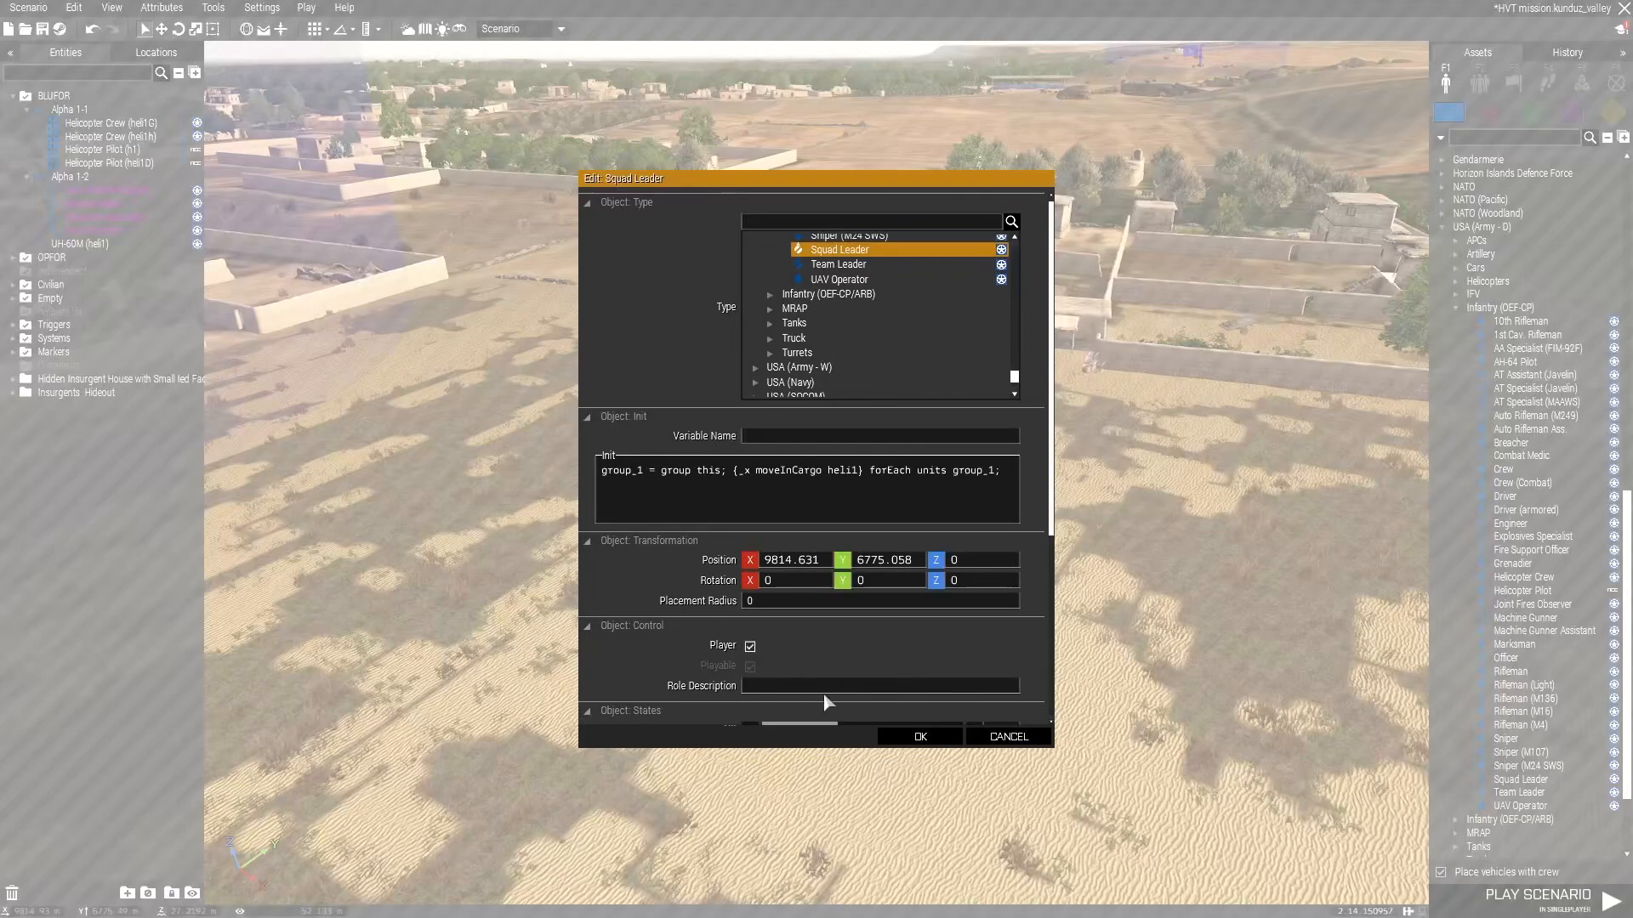
{"action": "left_click", "coordinate": [935, 737]}
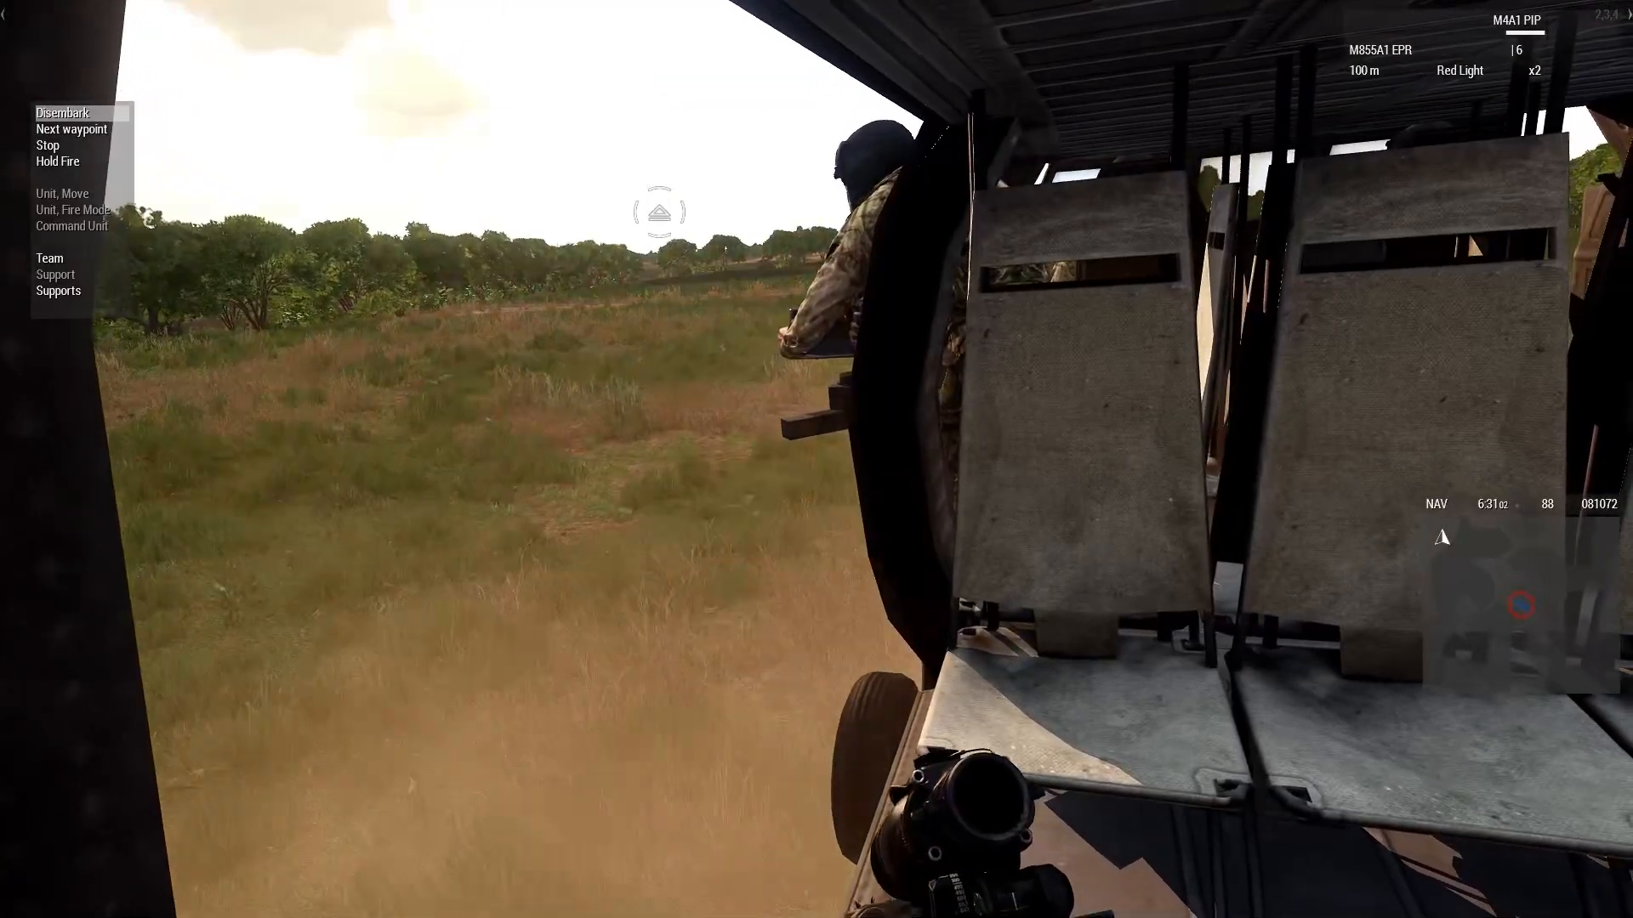
{"action": "key", "text": "space"}
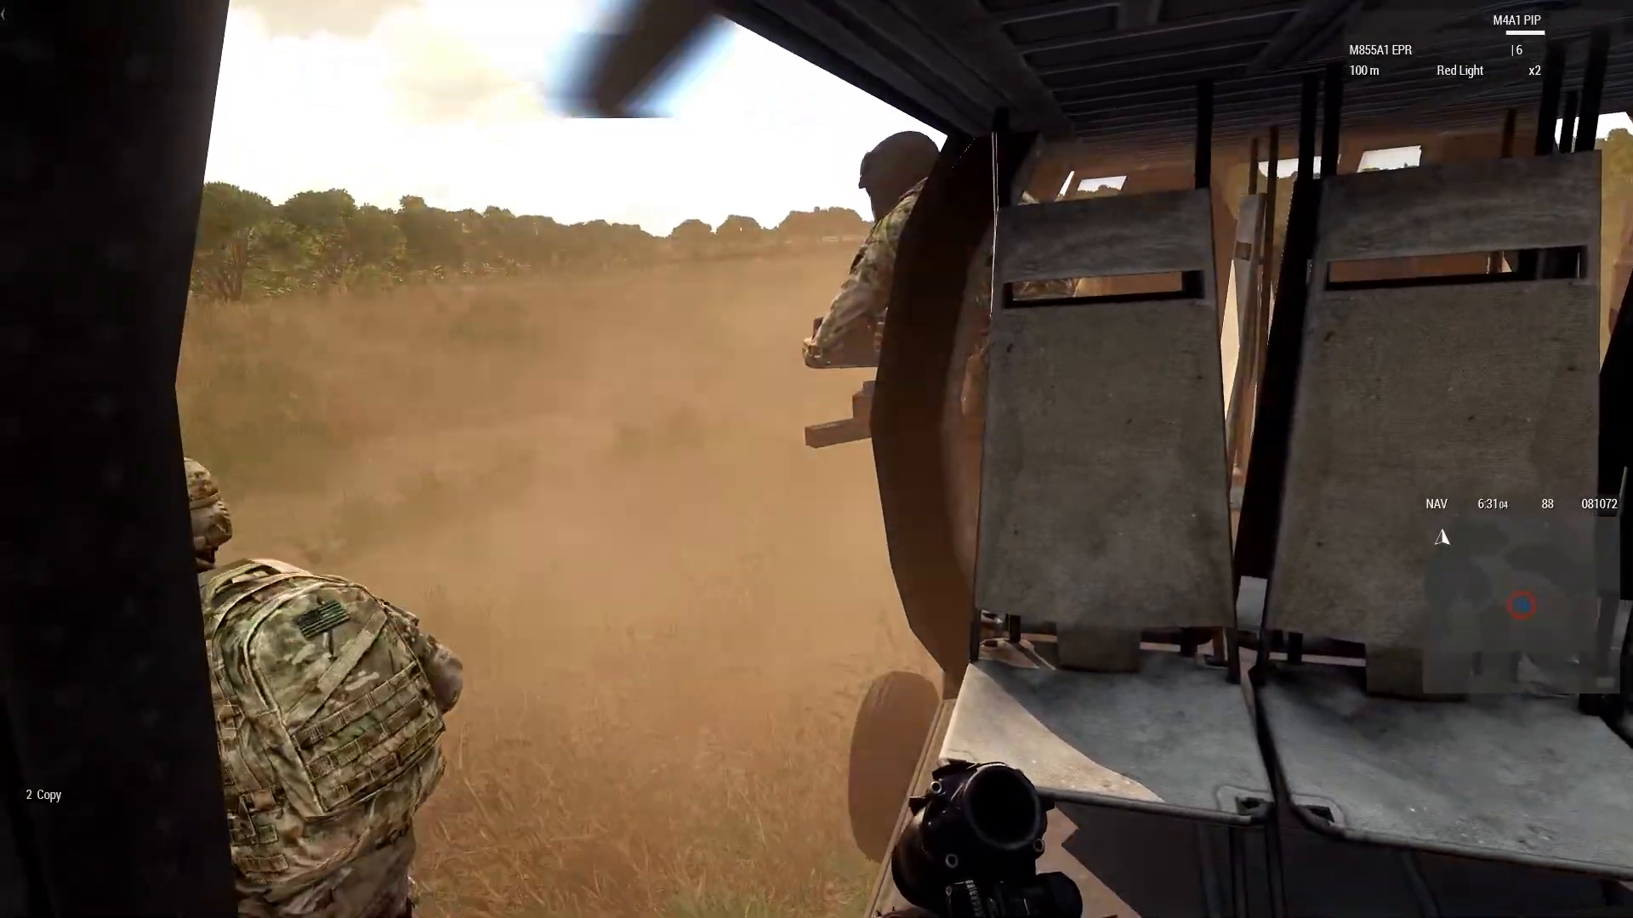
{"action": "key", "text": "v"}
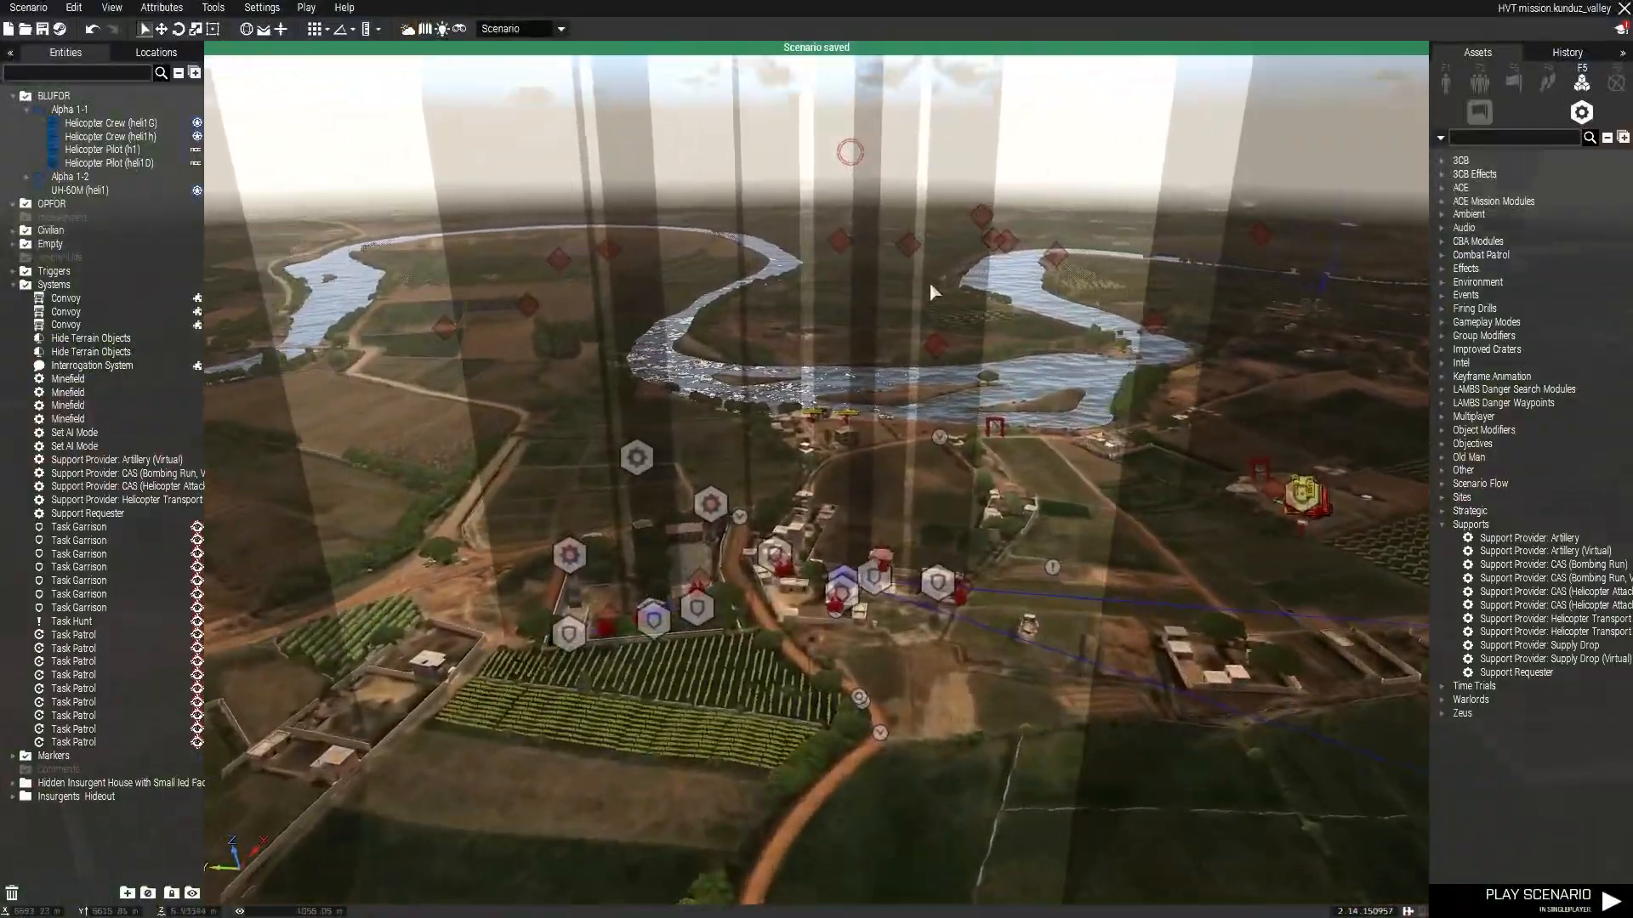
{"action": "key", "text": "w"}
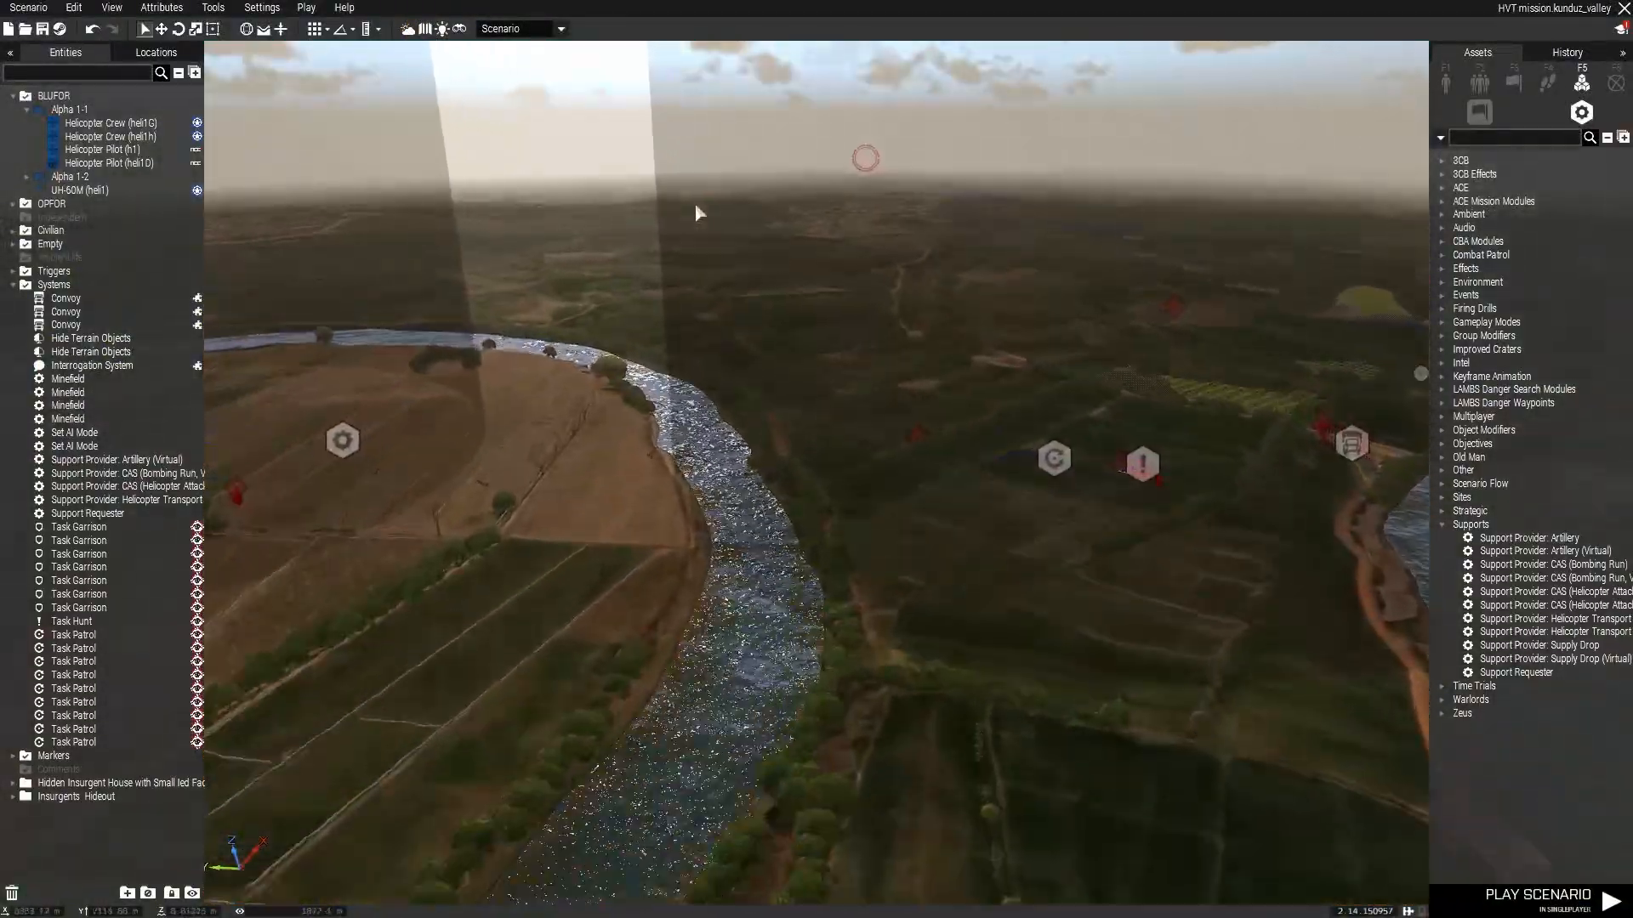
{"action": "key", "text": "w"}
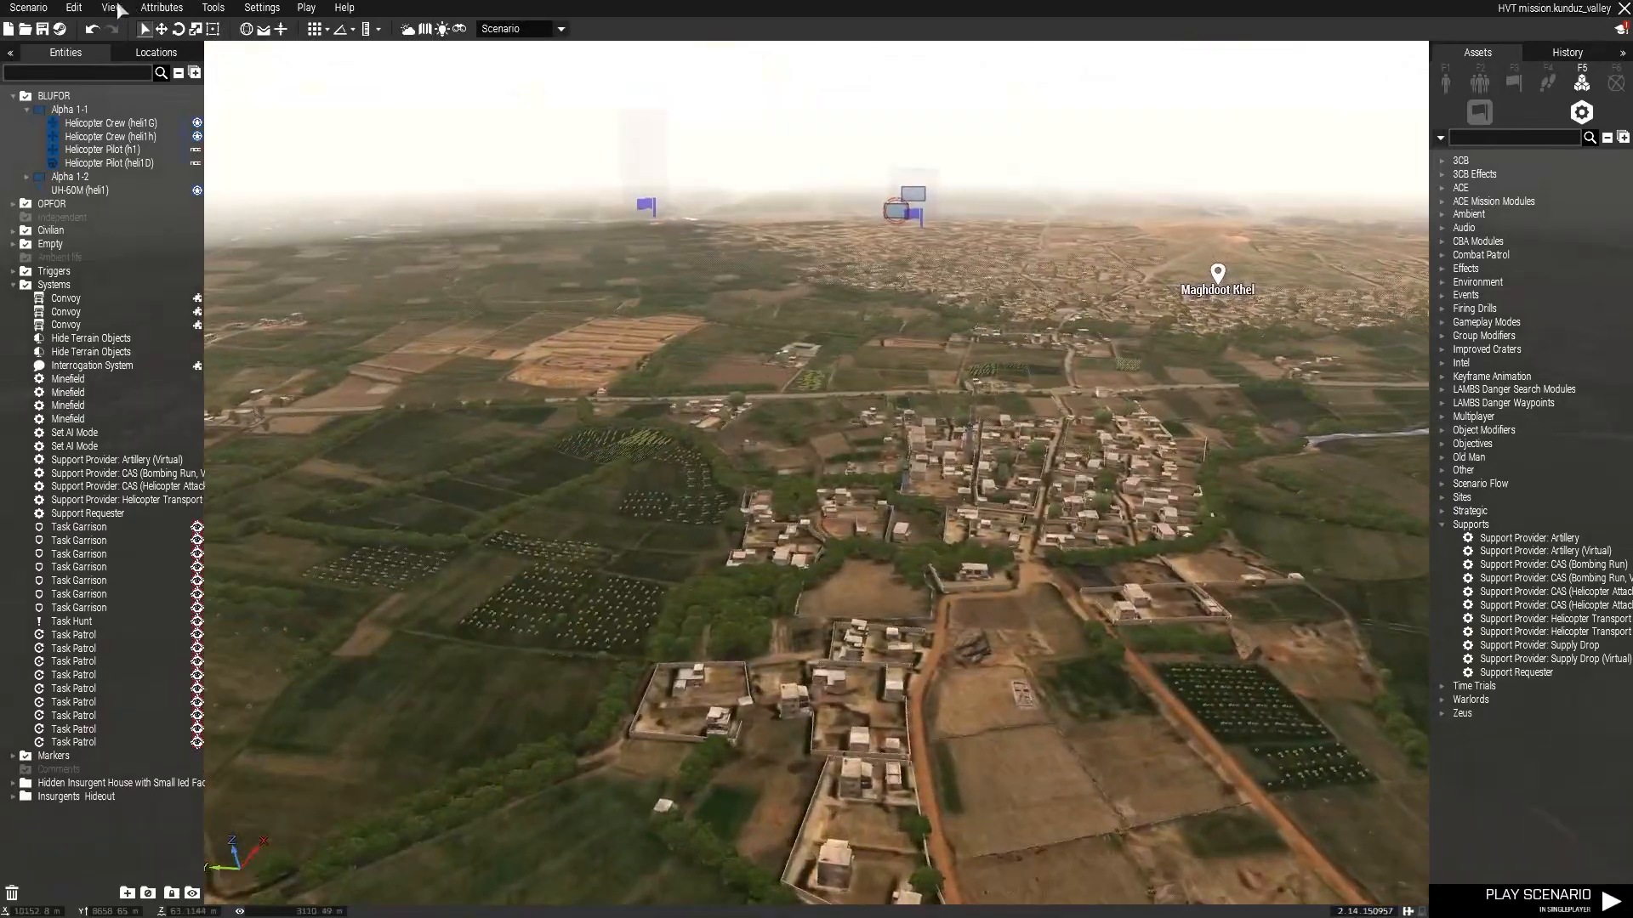
Configure the multiplayer attributes with respawn Disabled and the Mission fail when everyone is dead ruleset enabled.
{"action": "left_click", "coordinate": [158, 10]}
{"action": "left_click", "coordinate": [181, 70]}
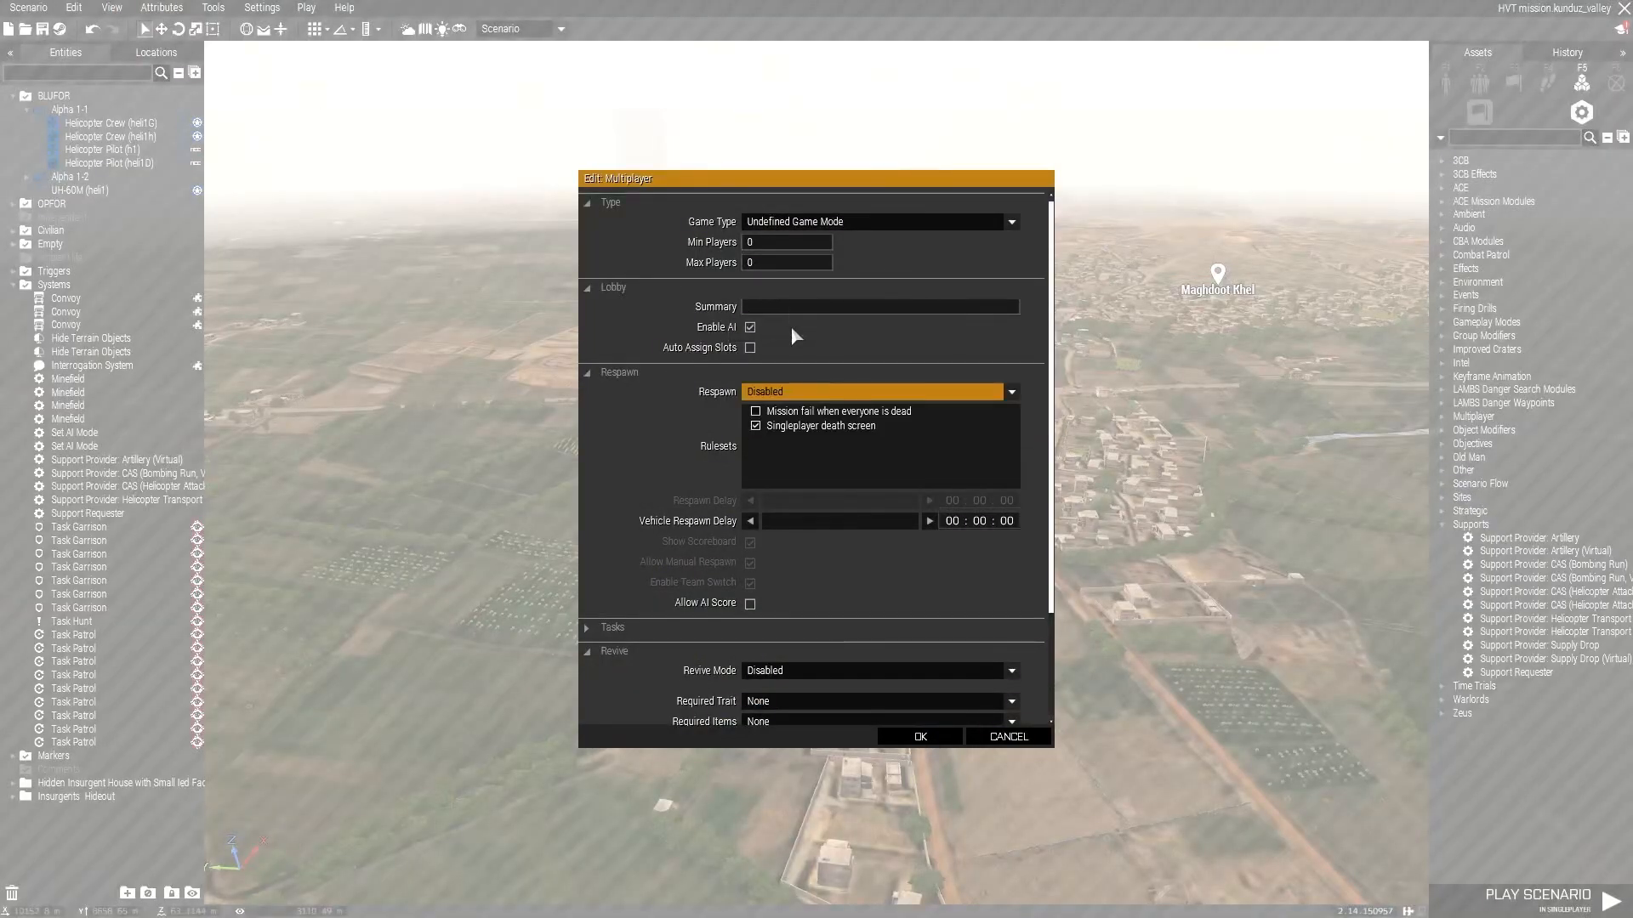
{"action": "left_click", "coordinate": [781, 394]}
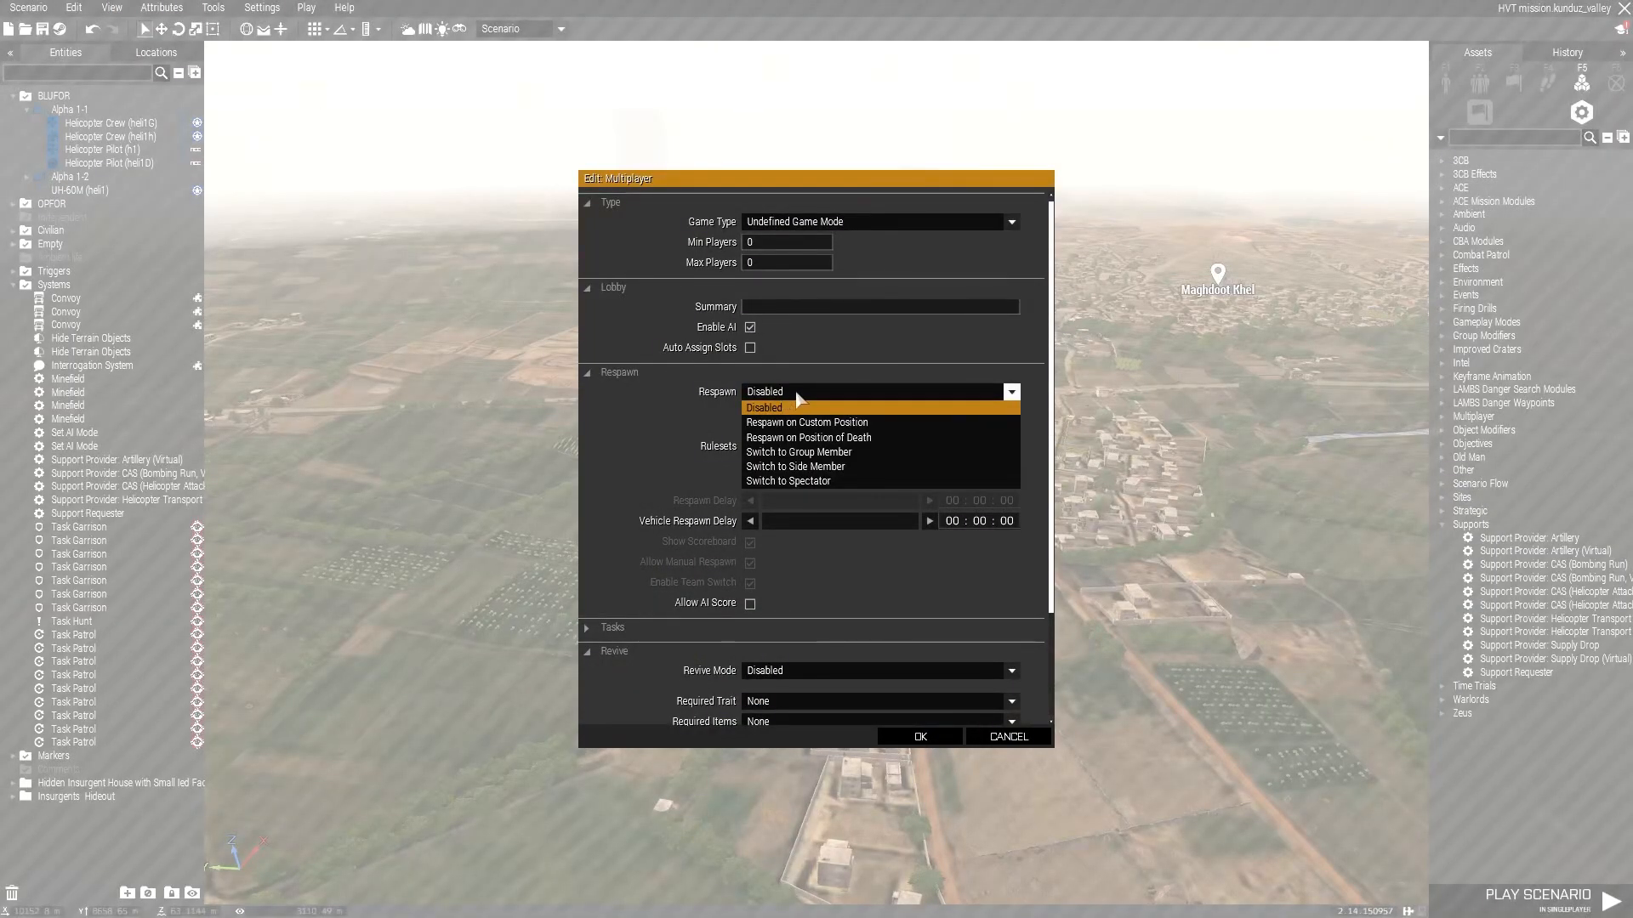
{"action": "left_click", "coordinate": [857, 394]}
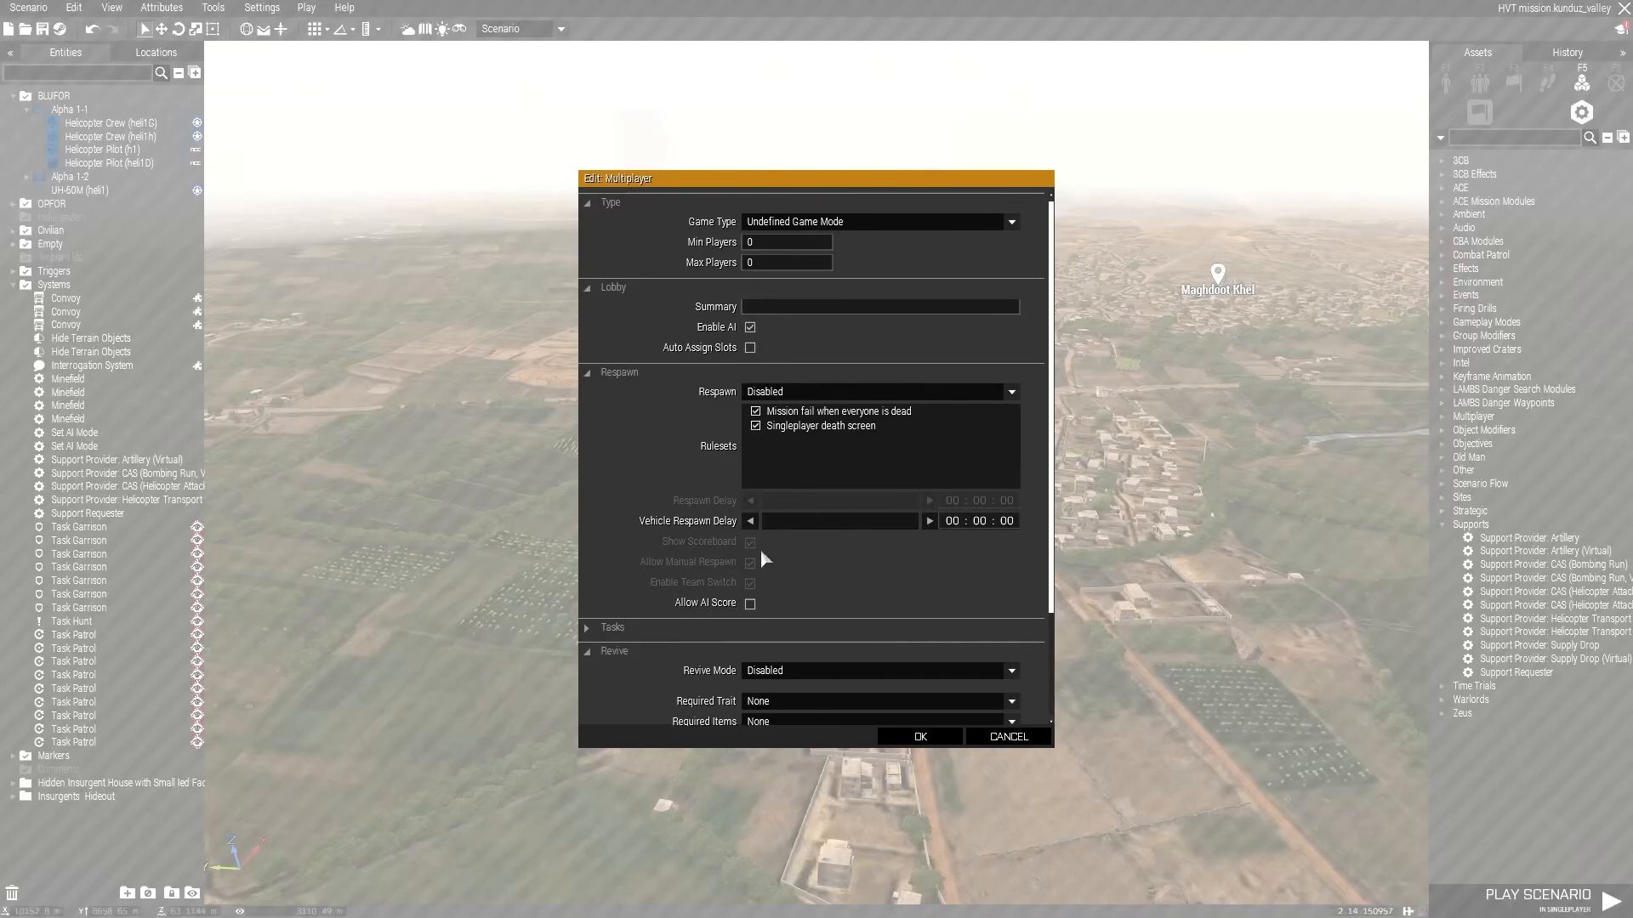
{"action": "scroll", "coordinate": [847, 591], "scroll_direction": "down", "scroll_amount": 3}
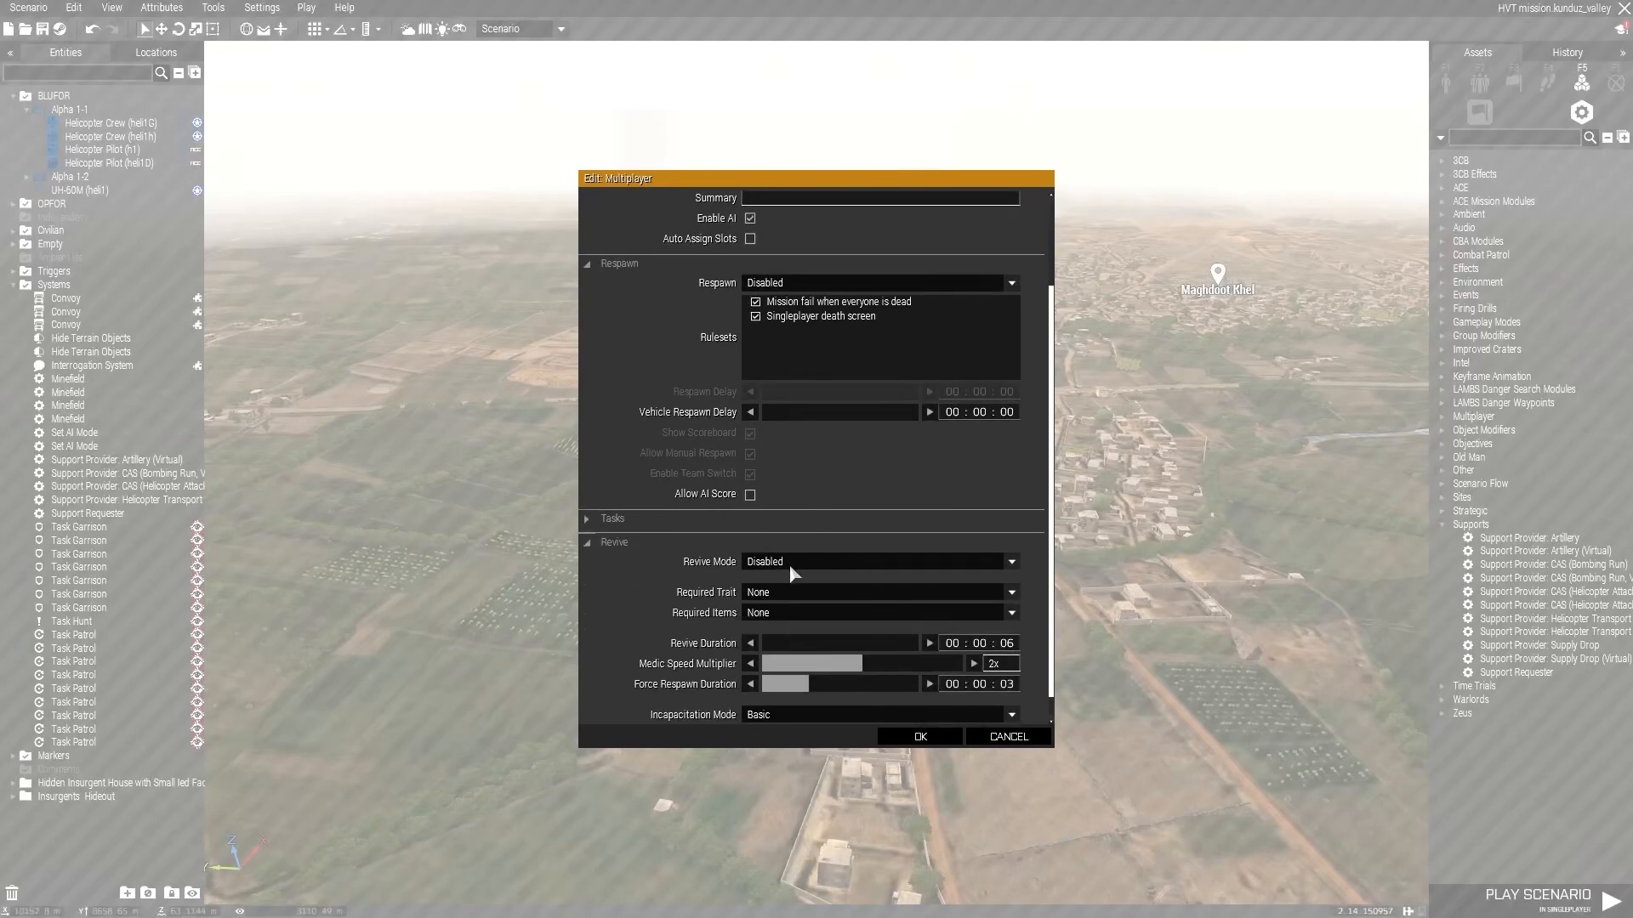
{"action": "left_click", "coordinate": [920, 737]}
Open the mission addon options and load a saved settings preset.
{"action": "left_click", "coordinate": [262, 8]}
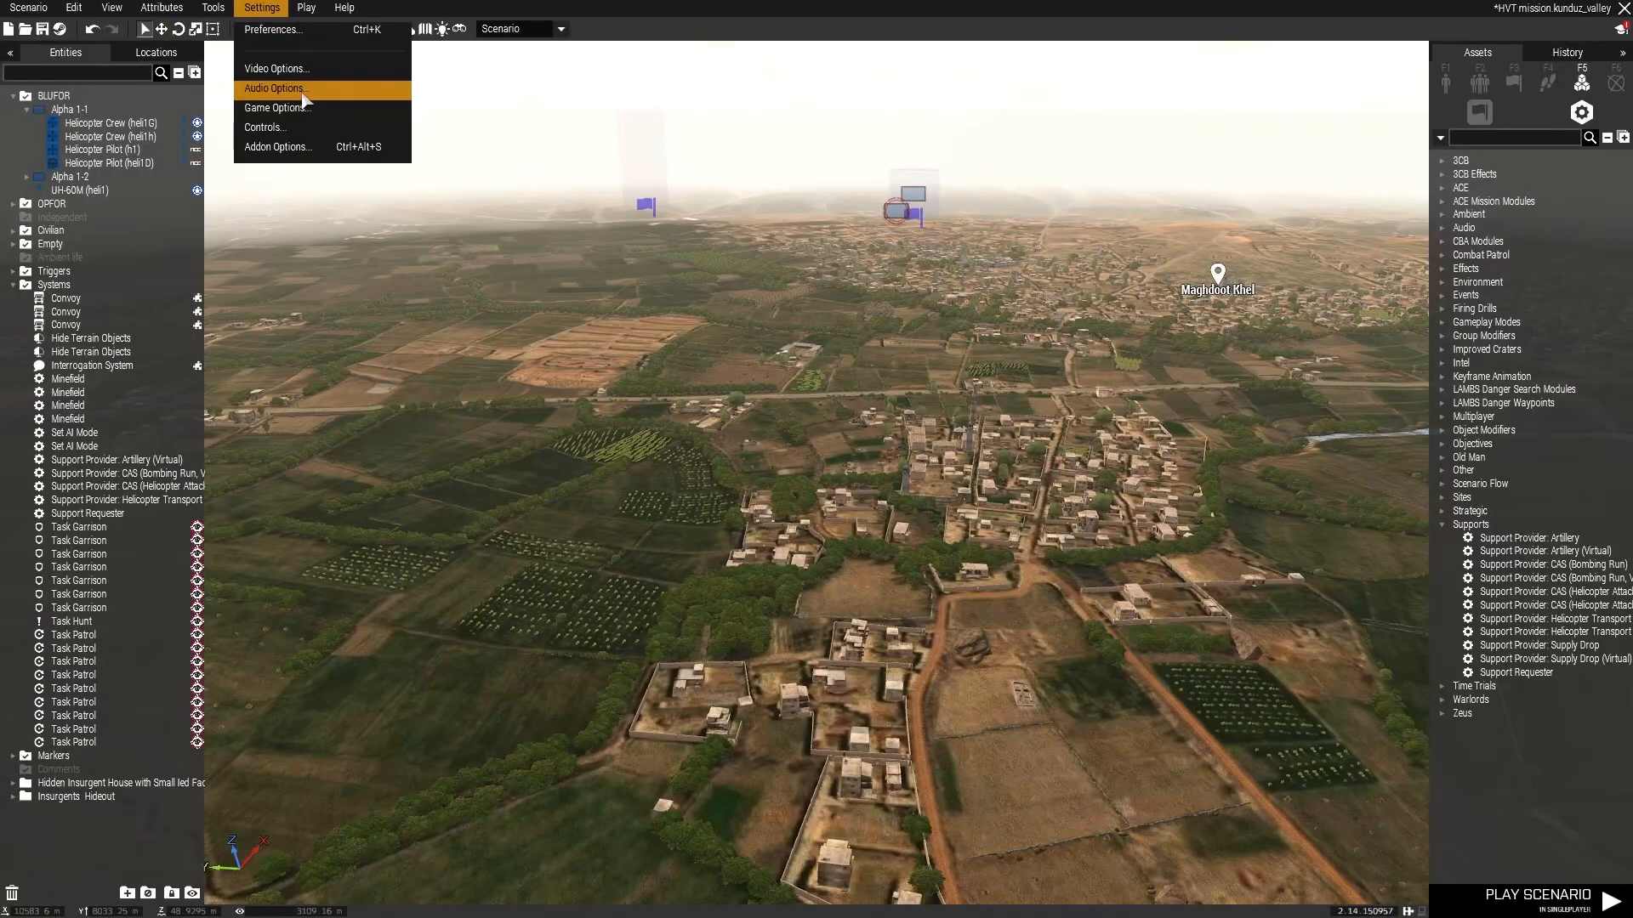
{"action": "left_click", "coordinate": [307, 148]}
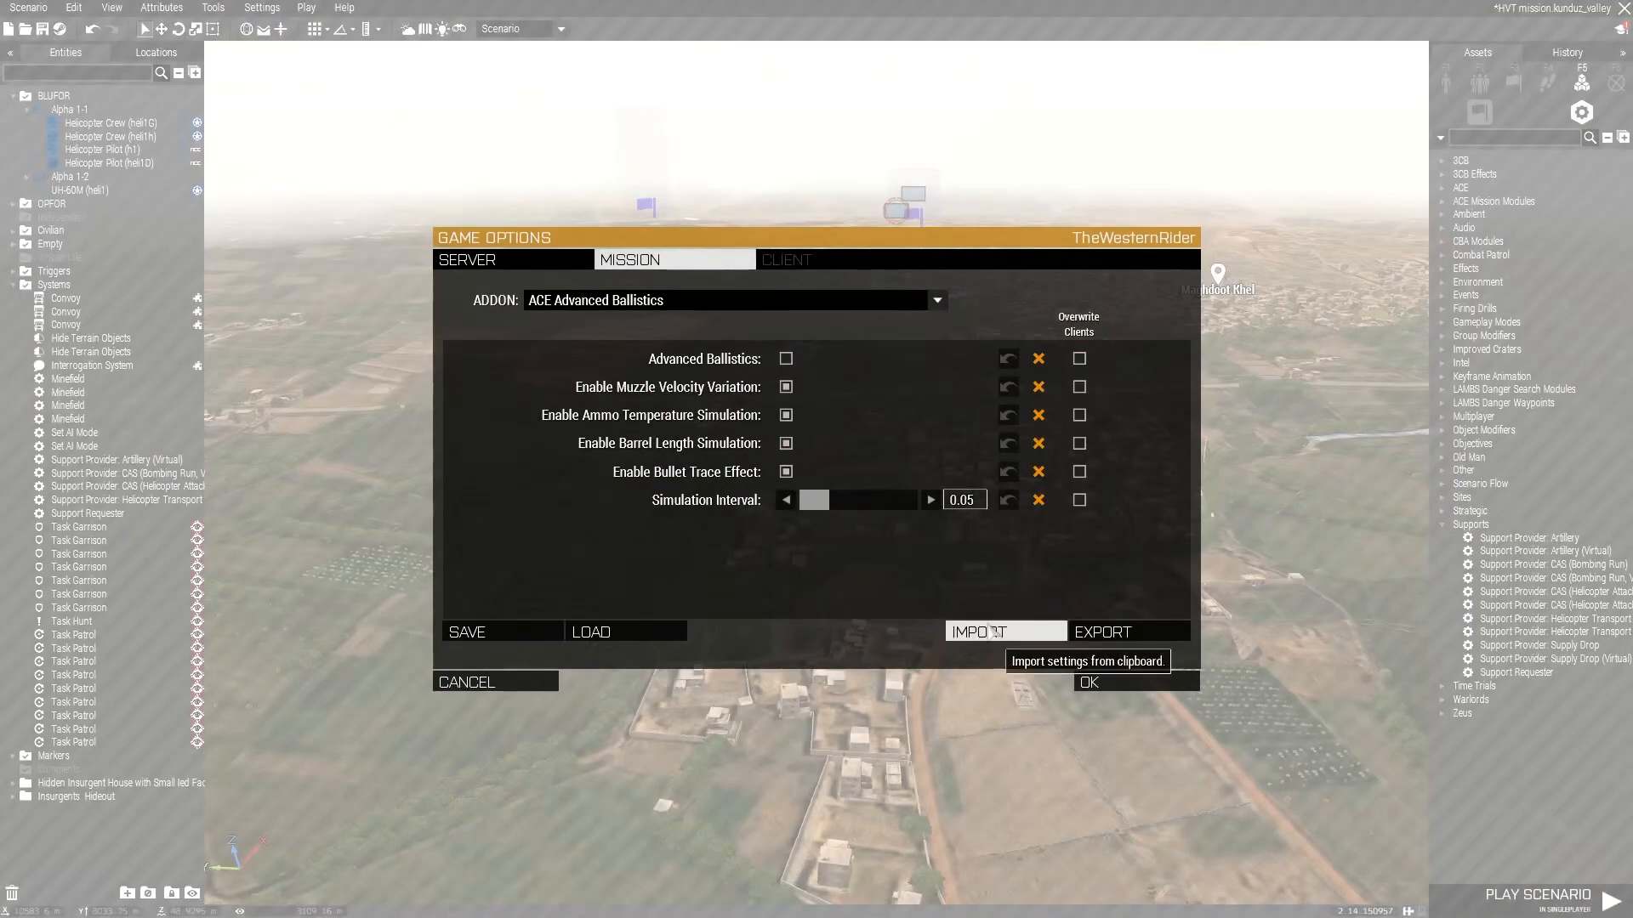
{"action": "left_click", "coordinate": [640, 302]}
{"action": "scroll", "coordinate": [623, 442], "scroll_direction": "down", "scroll_amount": 8}
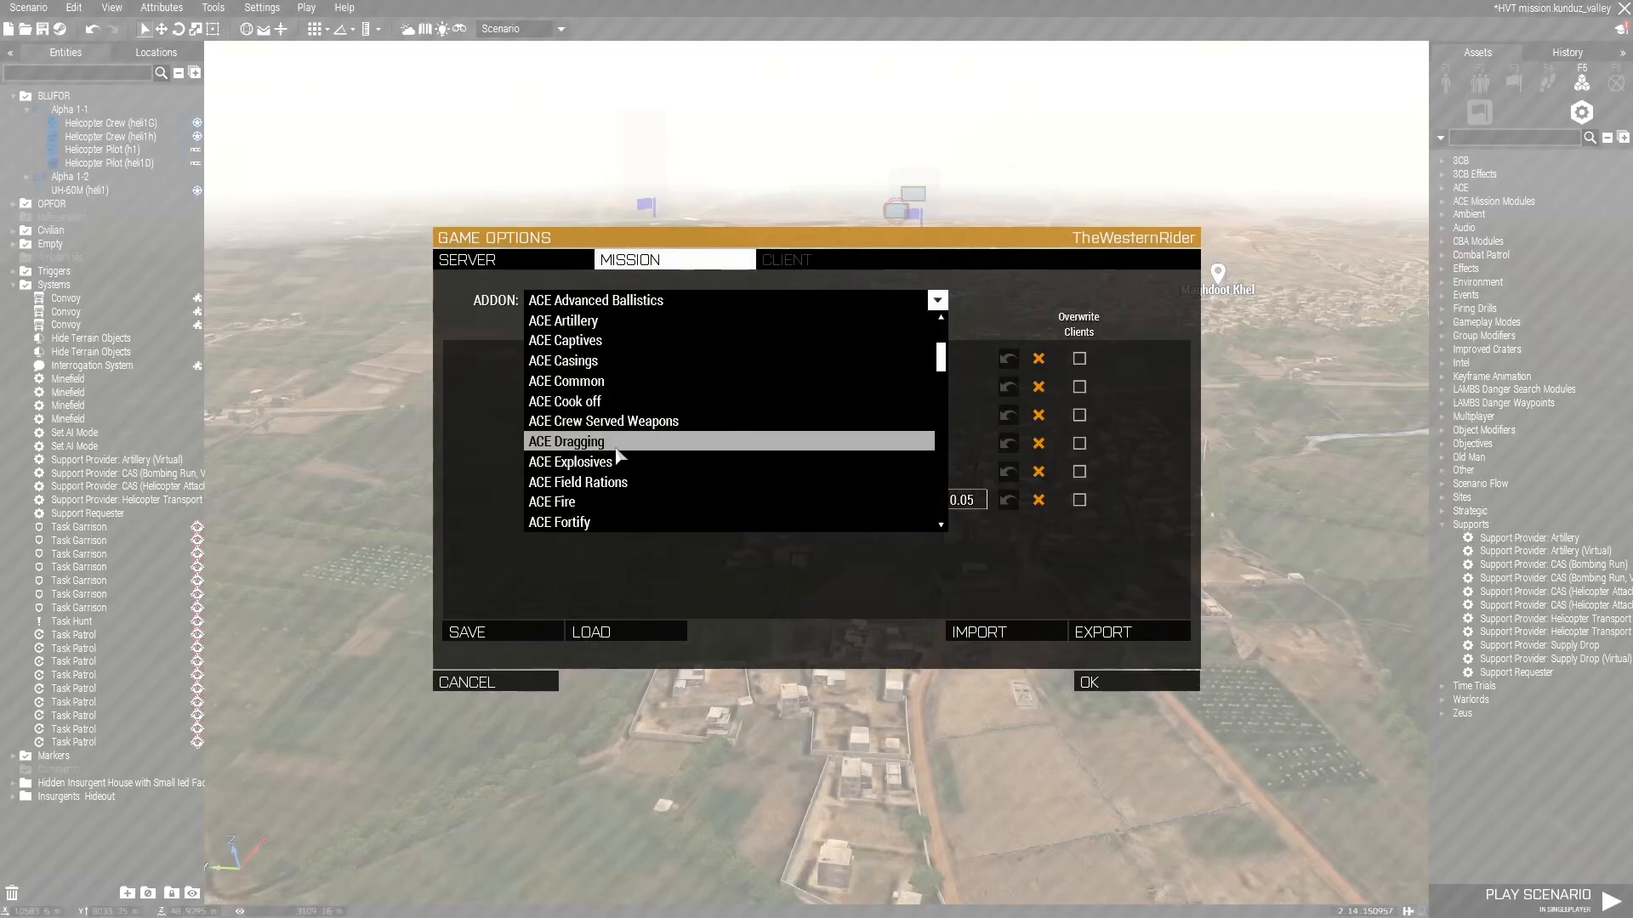
{"action": "scroll", "coordinate": [623, 448], "scroll_direction": "down", "scroll_amount": 2}
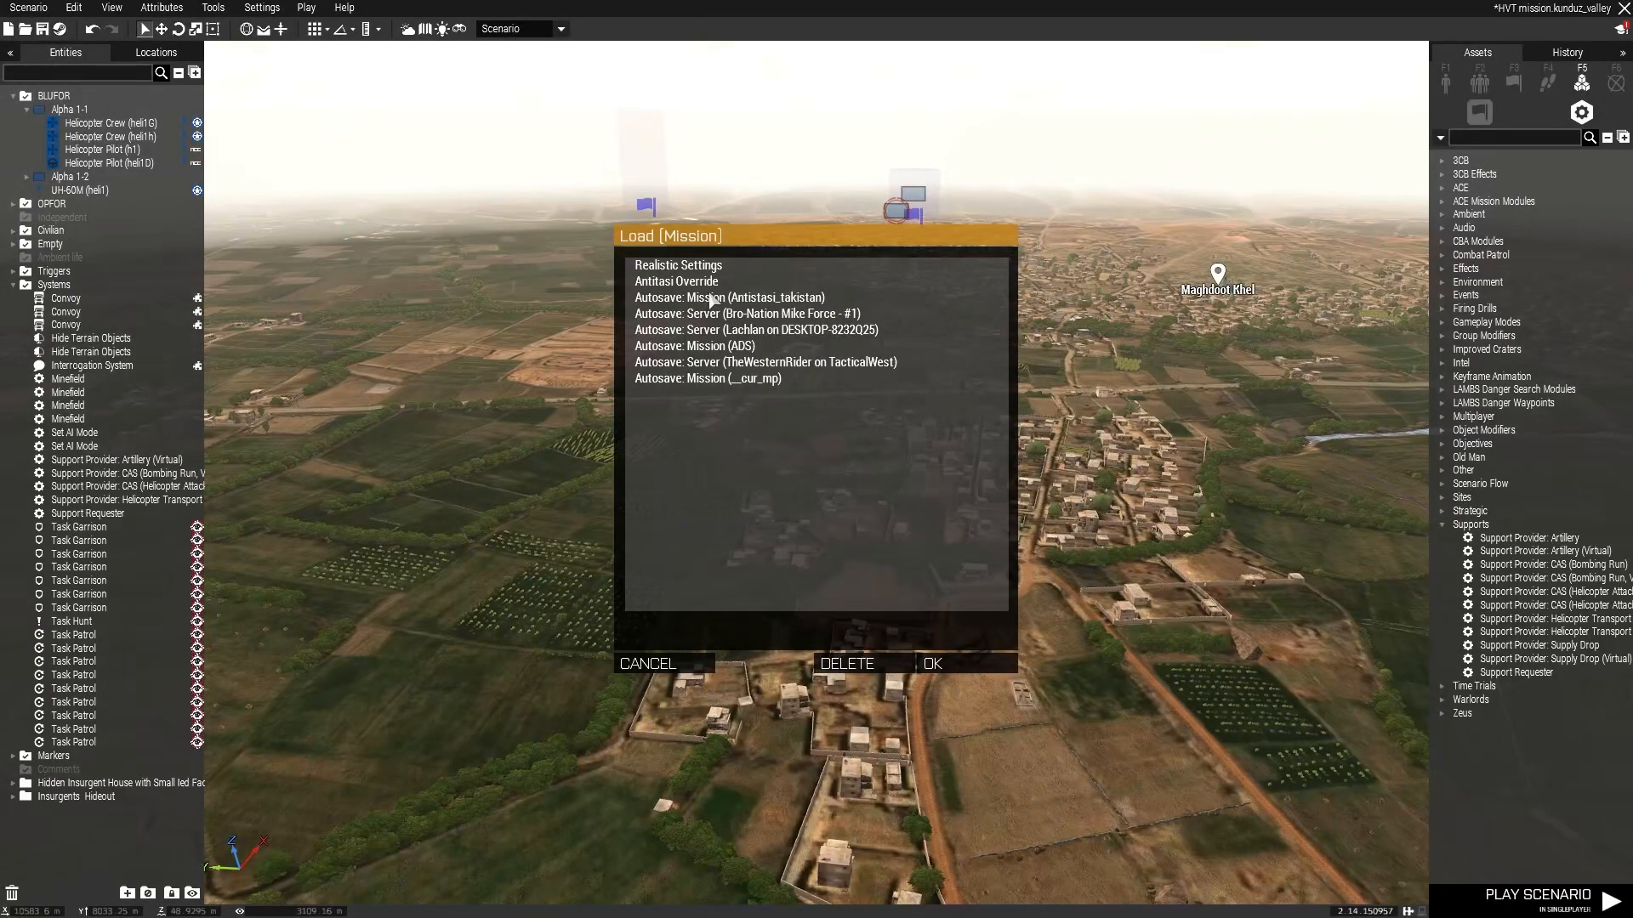
{"action": "left_click", "coordinate": [950, 654]}
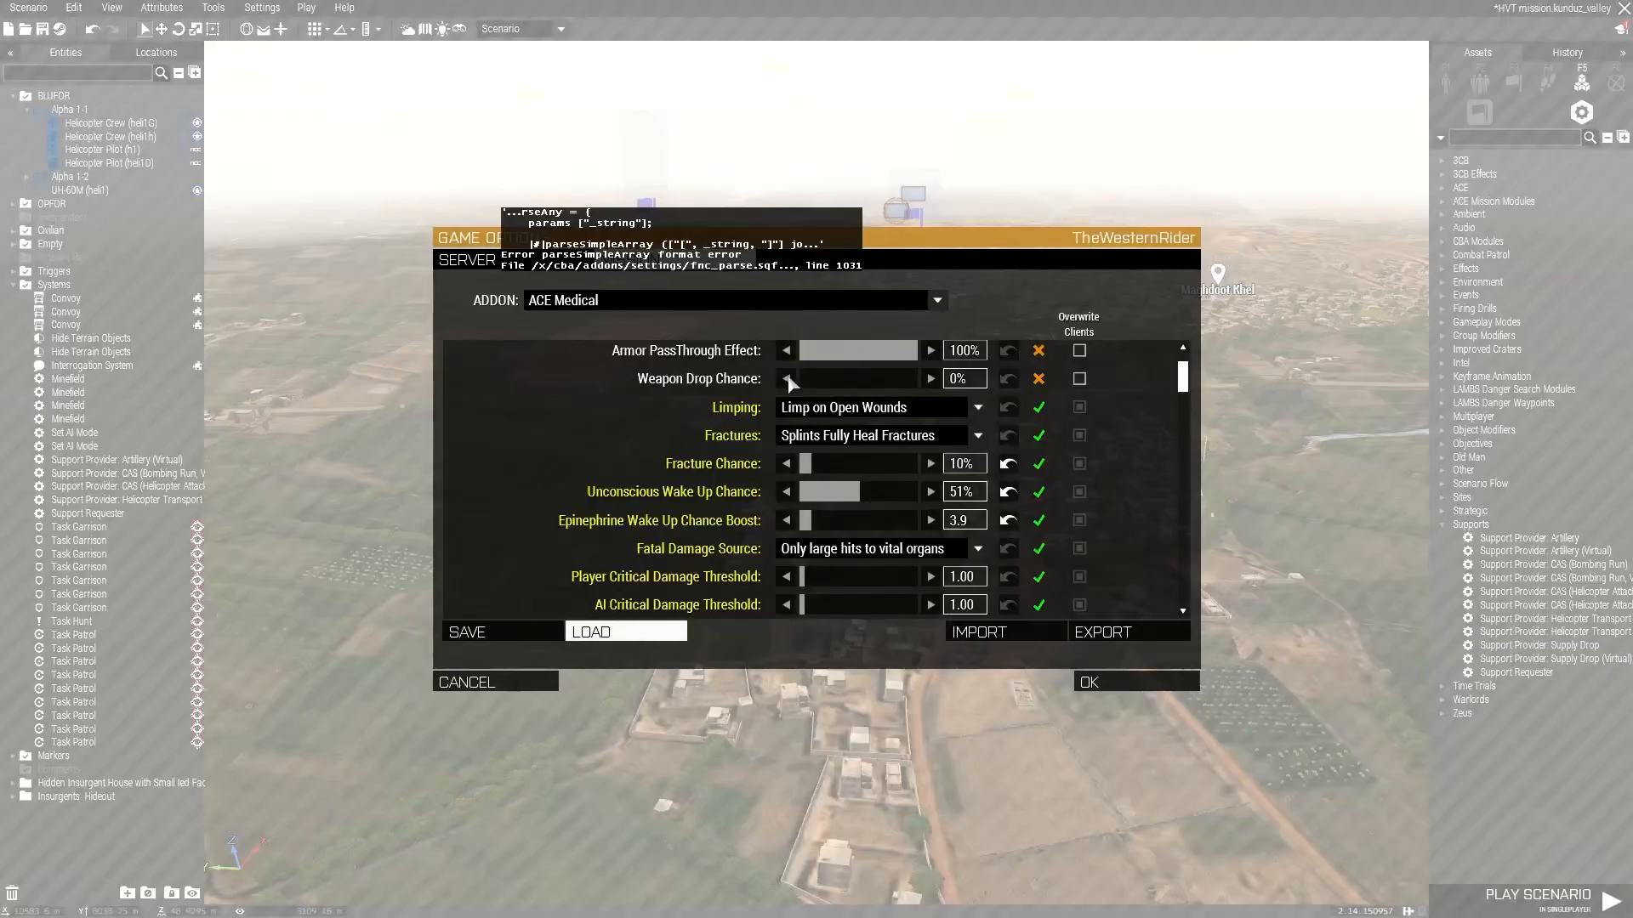
Scroll through the ACE Medical settings and accept the addon options.
{"action": "scroll", "coordinate": [714, 518], "scroll_direction": "down", "scroll_amount": 10}
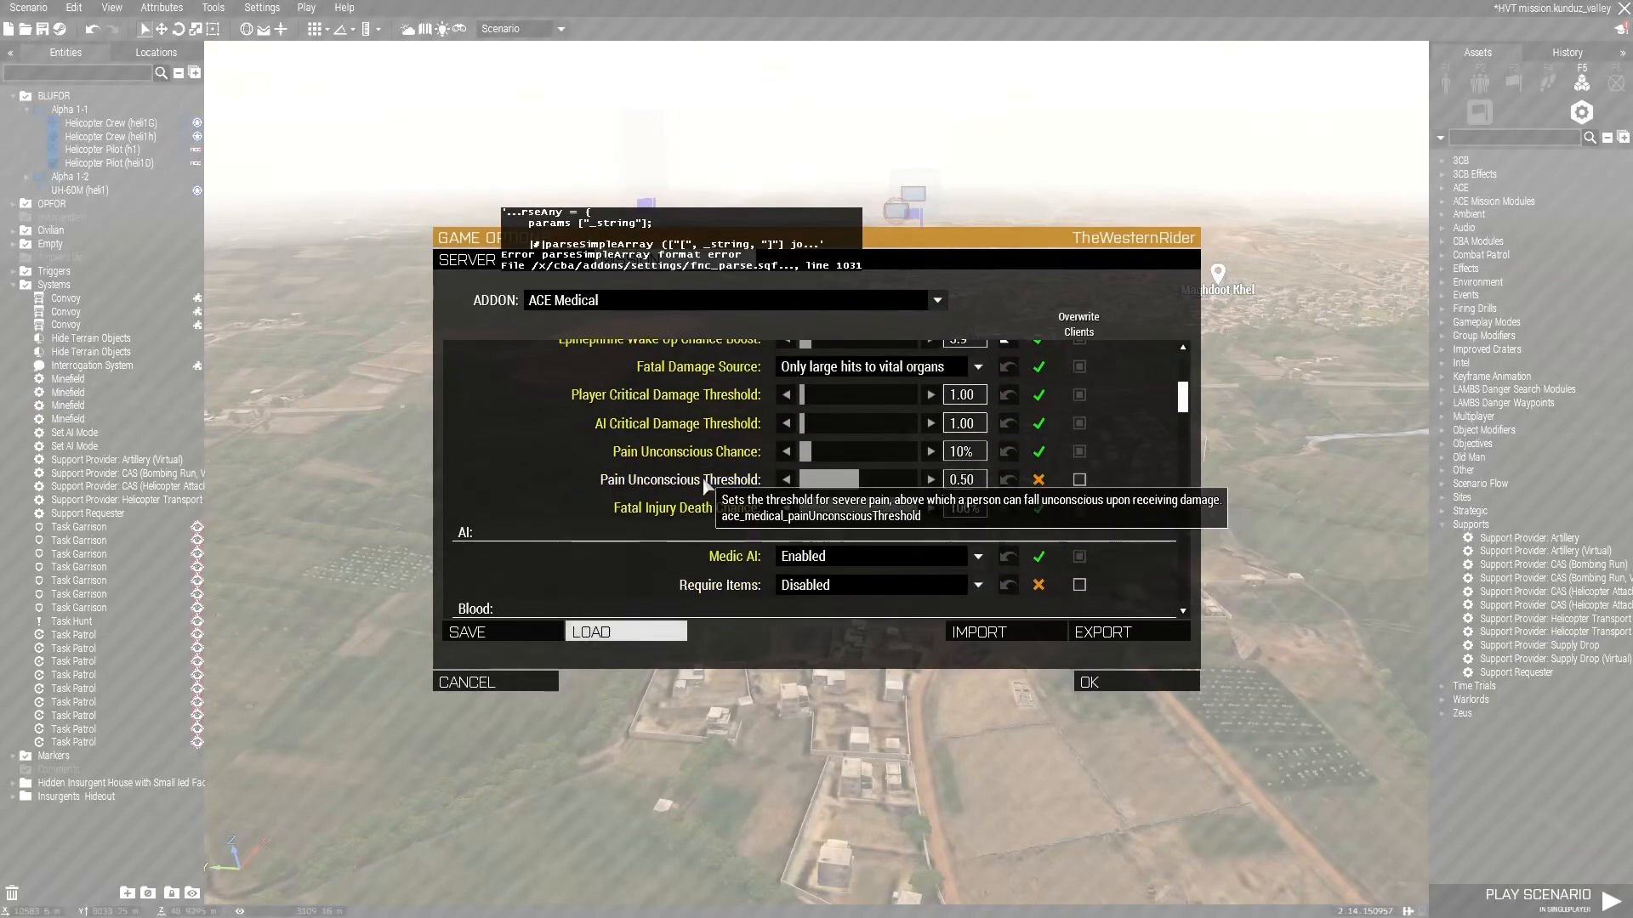
{"action": "scroll", "coordinate": [712, 474], "scroll_direction": "down", "scroll_amount": 12}
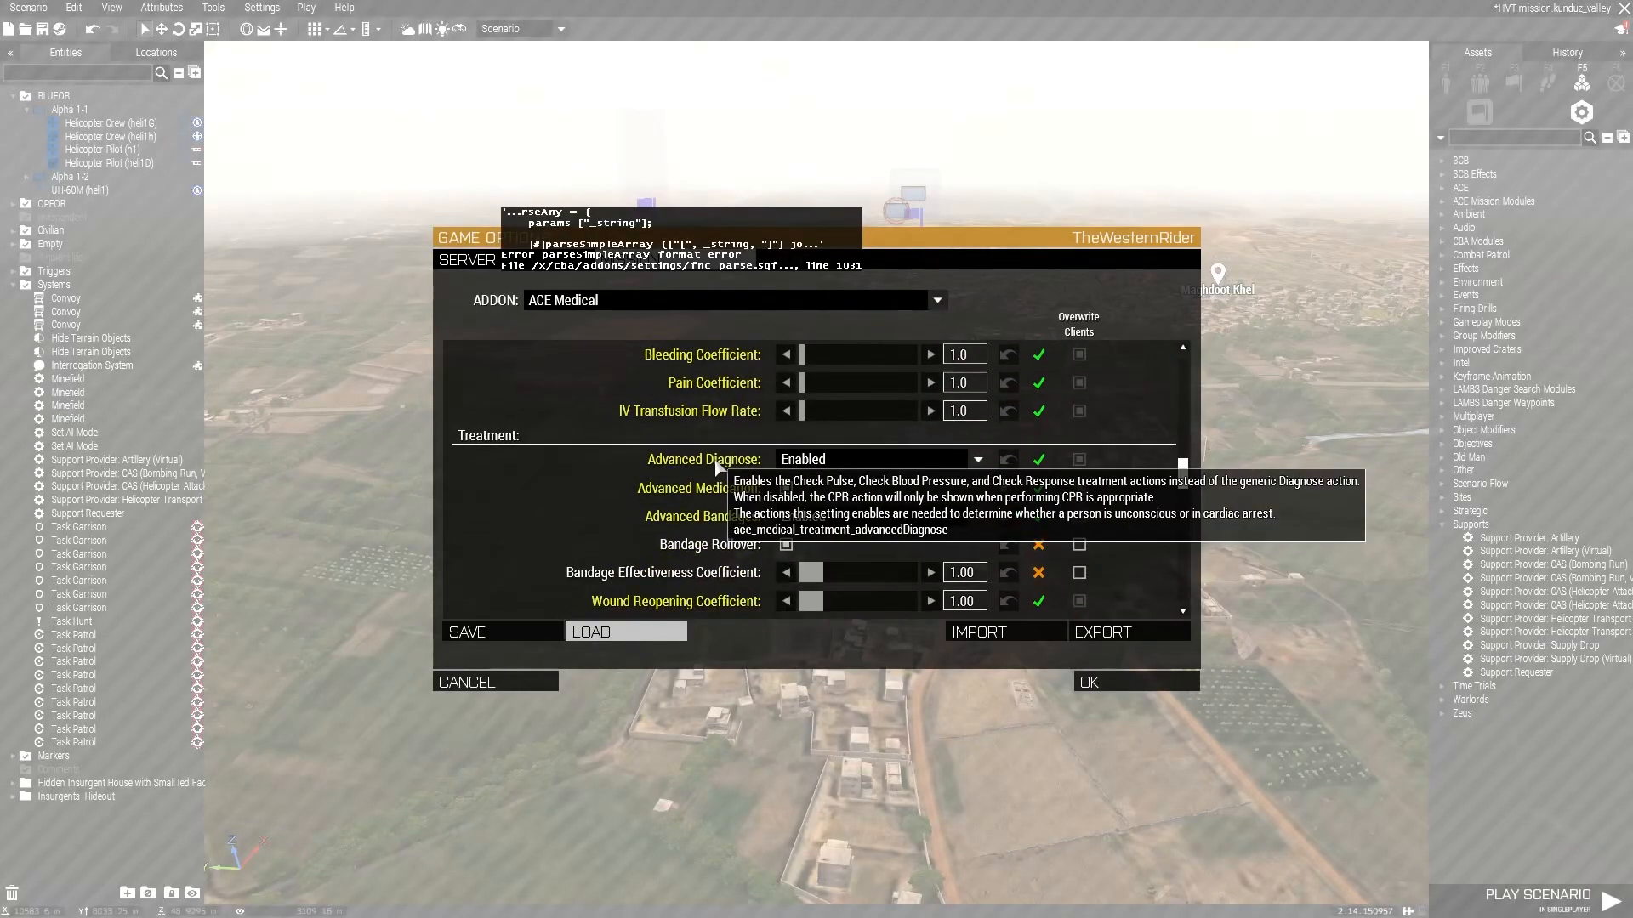
{"action": "scroll", "coordinate": [714, 468], "scroll_direction": "down", "scroll_amount": 3}
{"action": "scroll", "coordinate": [732, 466], "scroll_direction": "up", "scroll_amount": 4}
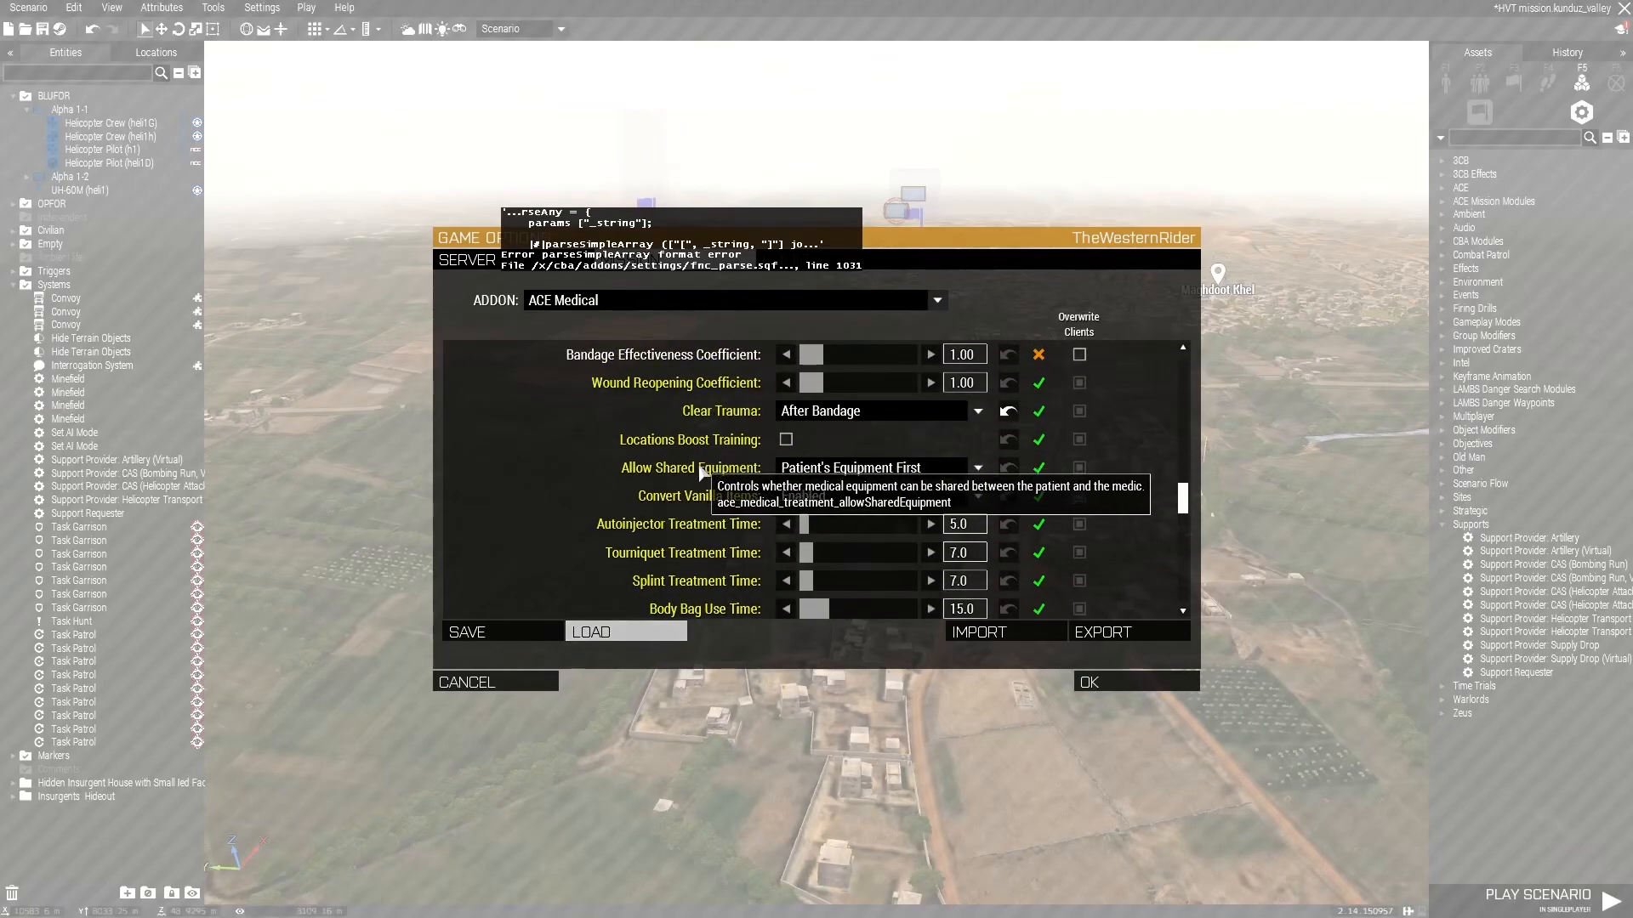
{"action": "scroll", "coordinate": [757, 484], "scroll_direction": "down", "scroll_amount": 5}
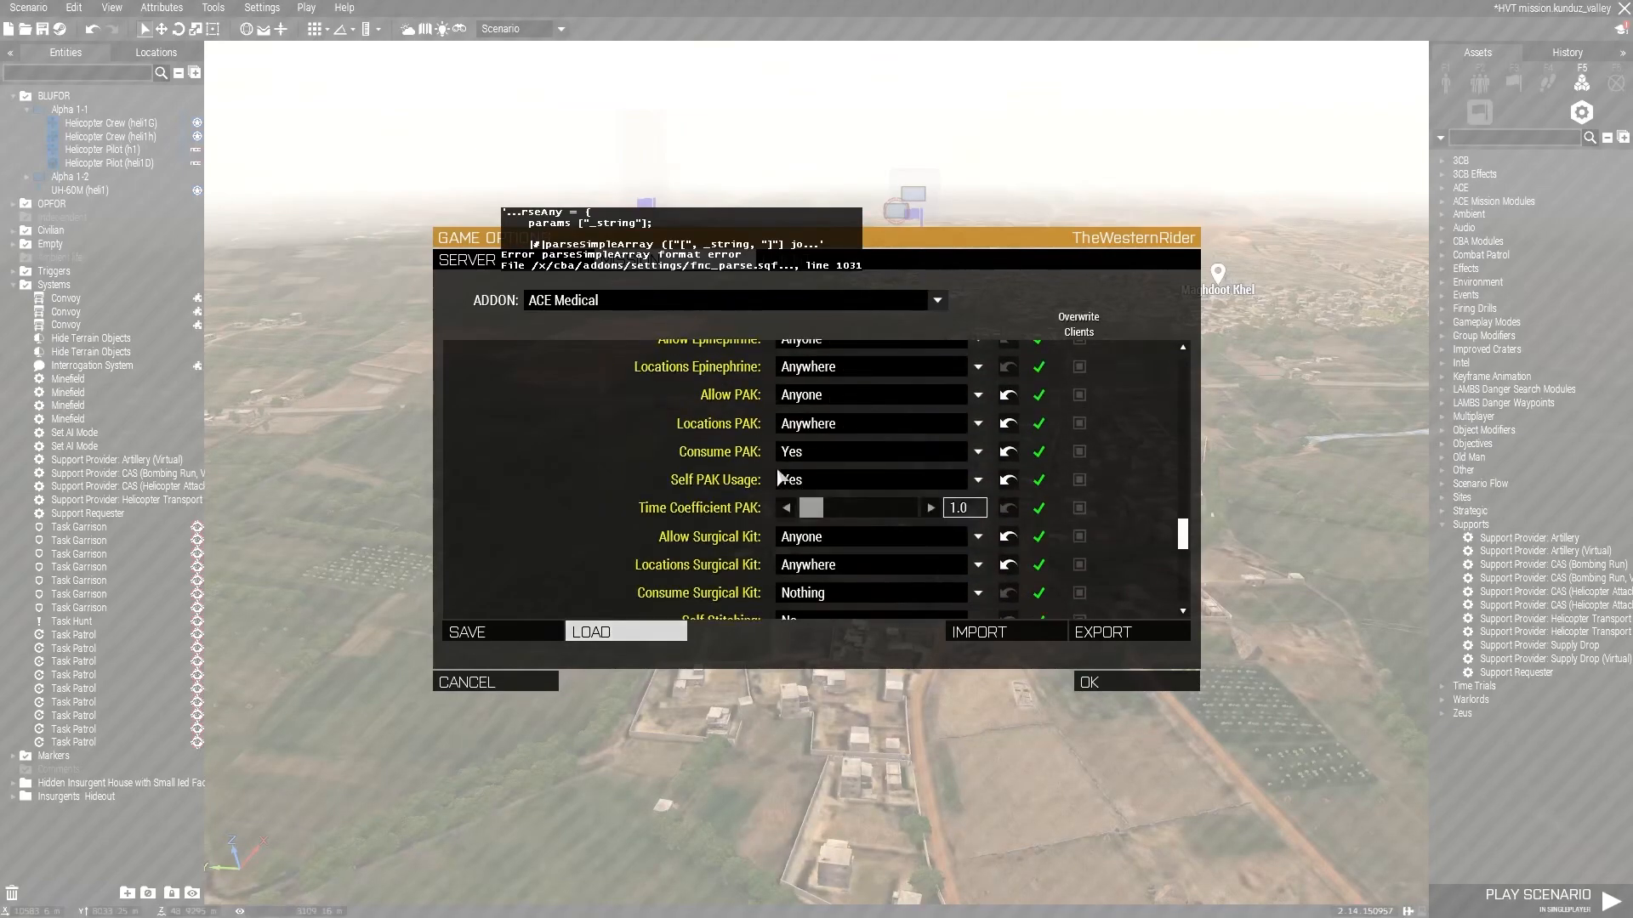
{"action": "scroll", "coordinate": [778, 544], "scroll_direction": "down", "scroll_amount": 3}
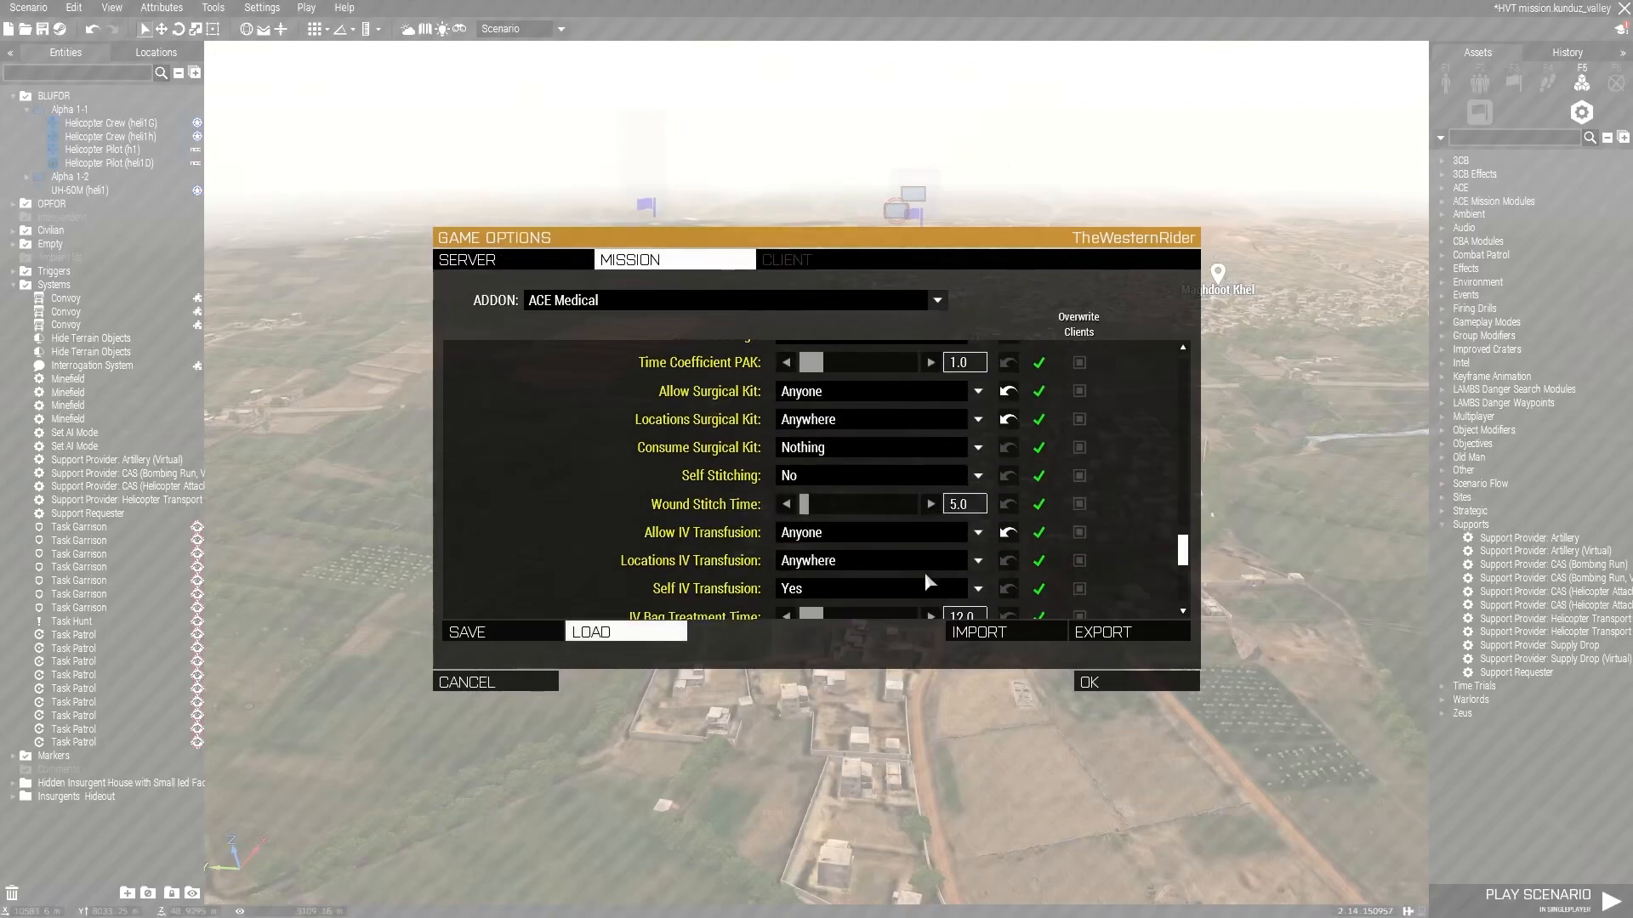
{"action": "left_click", "coordinate": [1133, 683]}
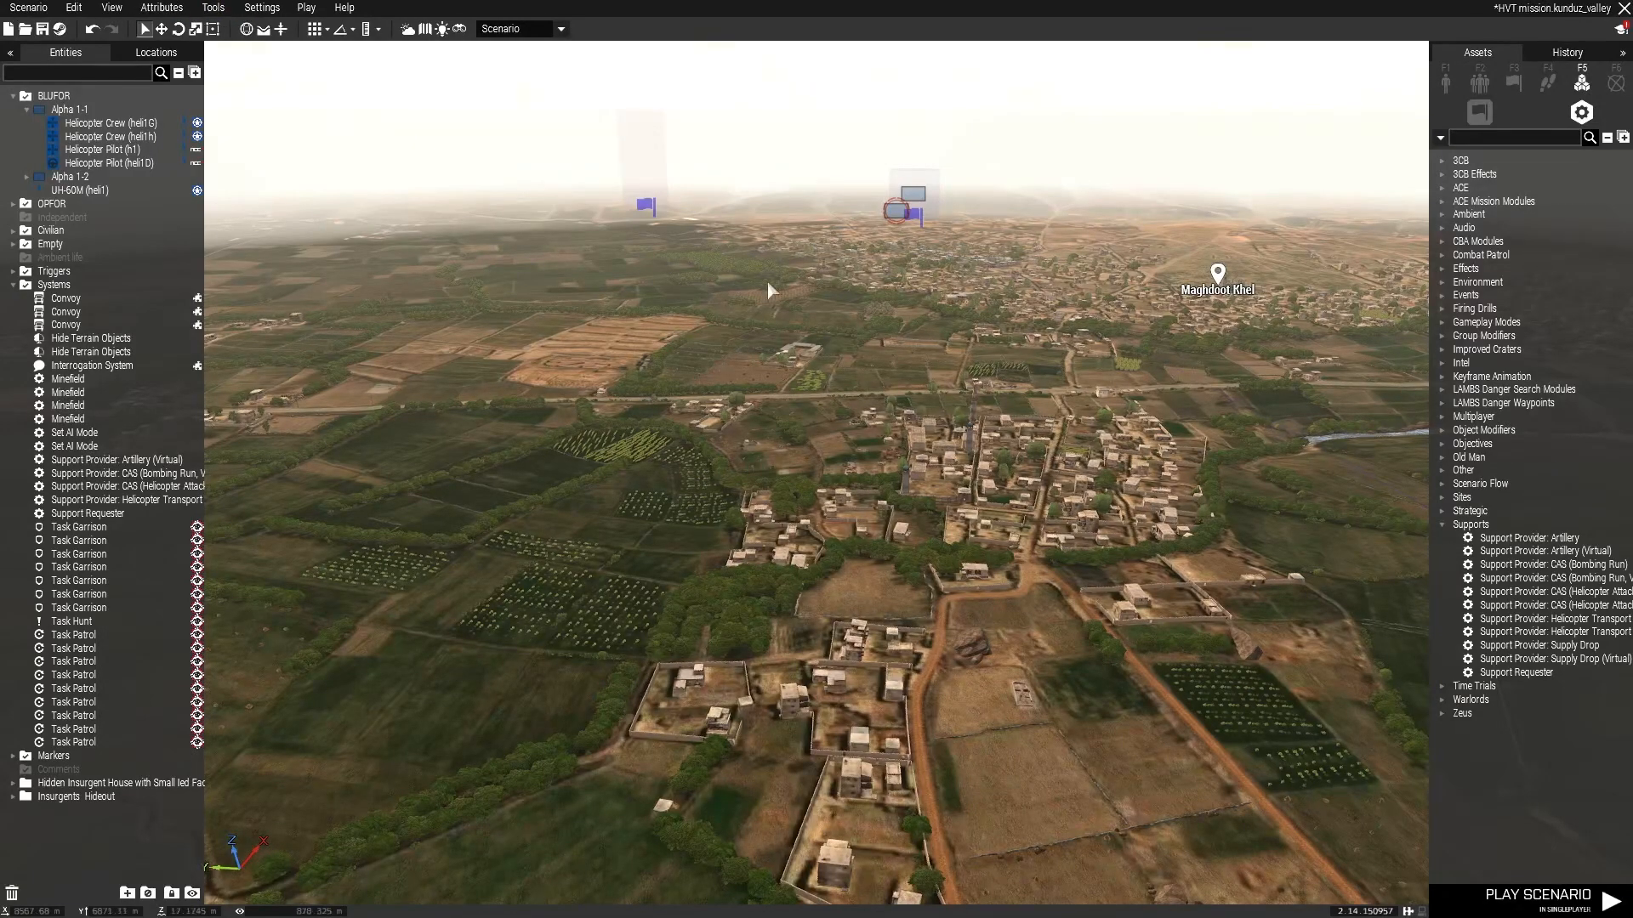
Set the mission's time of day to 02:58 in the environment attributes.
{"action": "left_click", "coordinate": [409, 30]}
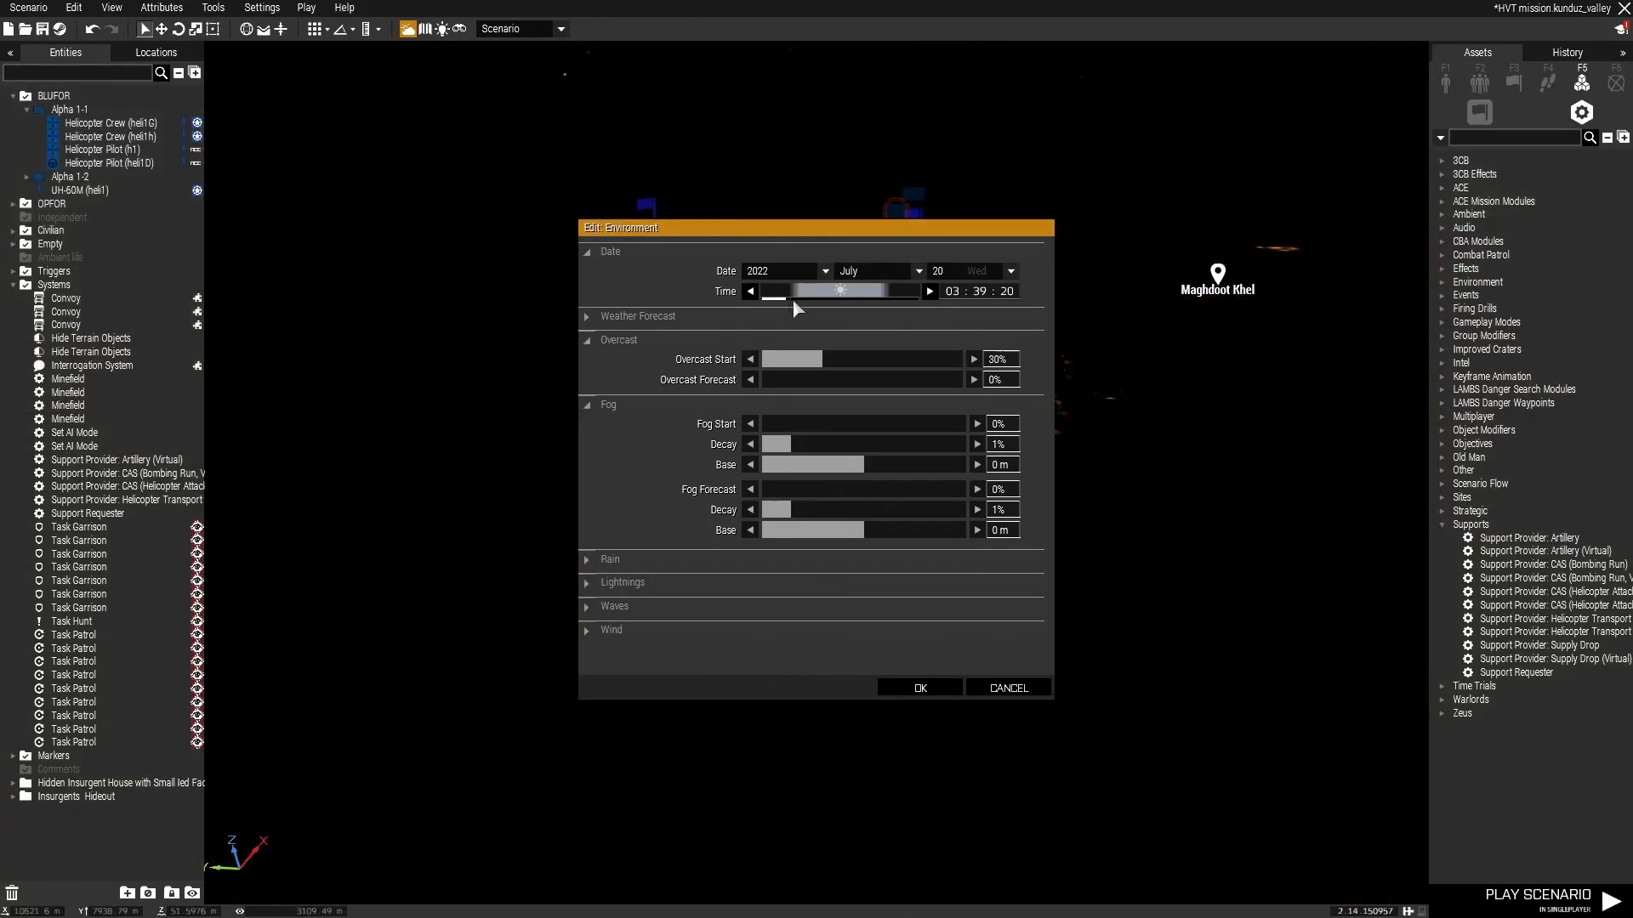
{"action": "left_click_drag", "start_coordinate": [788, 300], "coordinate": [797, 299]}
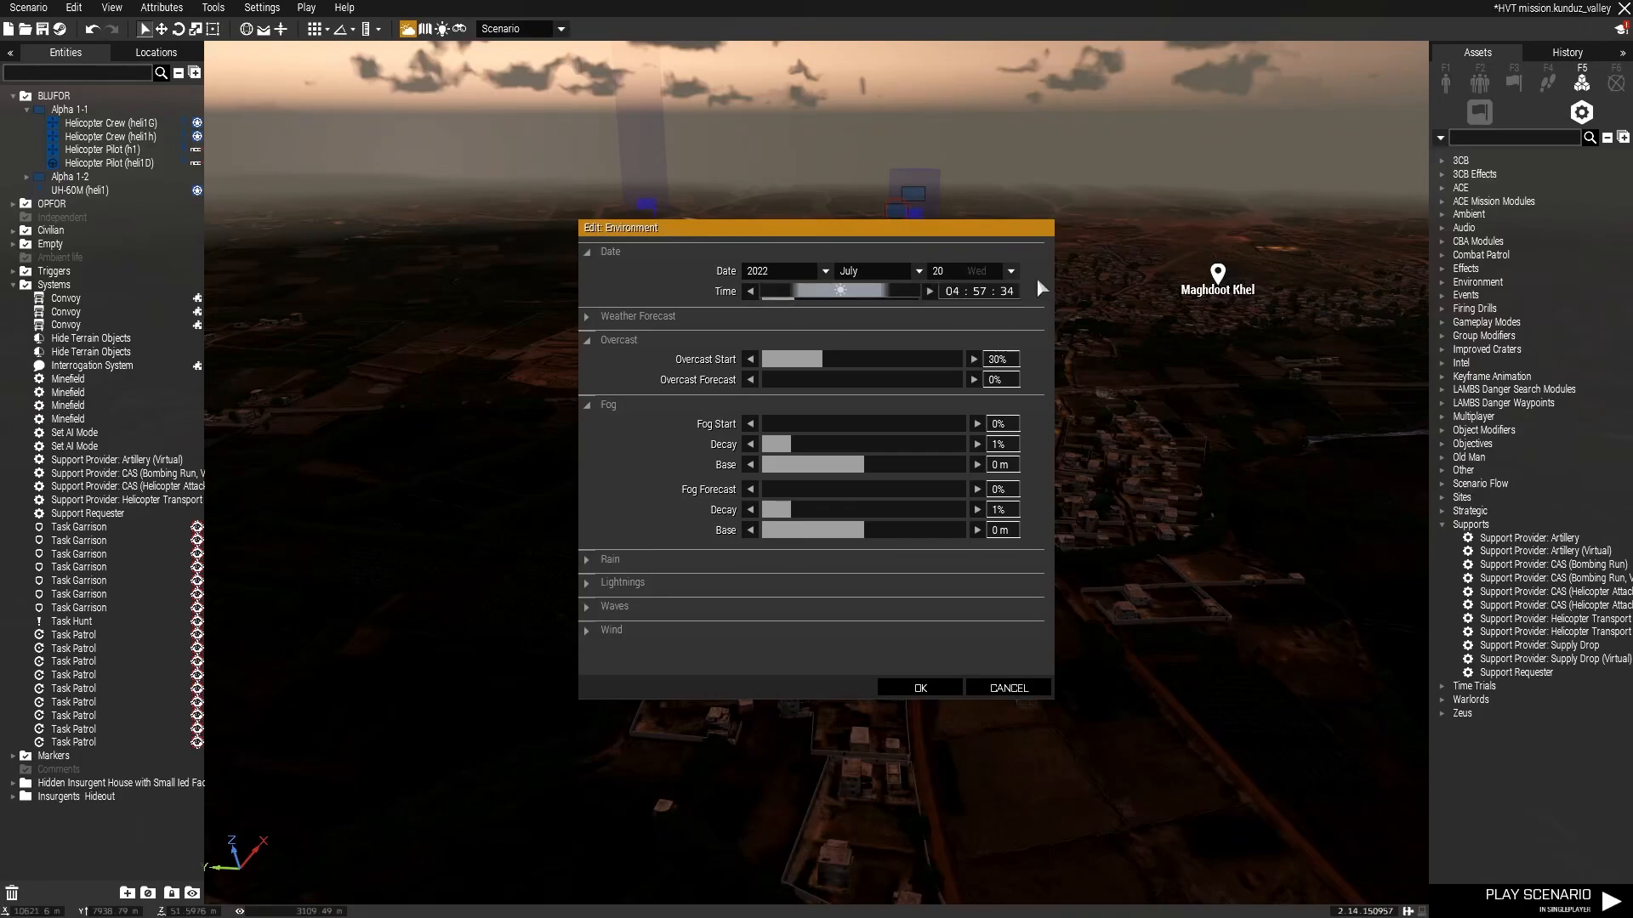
{"action": "key", "text": "BackSpace"}
{"action": "key", "text": "BackSpace"}
{"action": "type", "text": "02"}
{"action": "key", "text": "Return"}
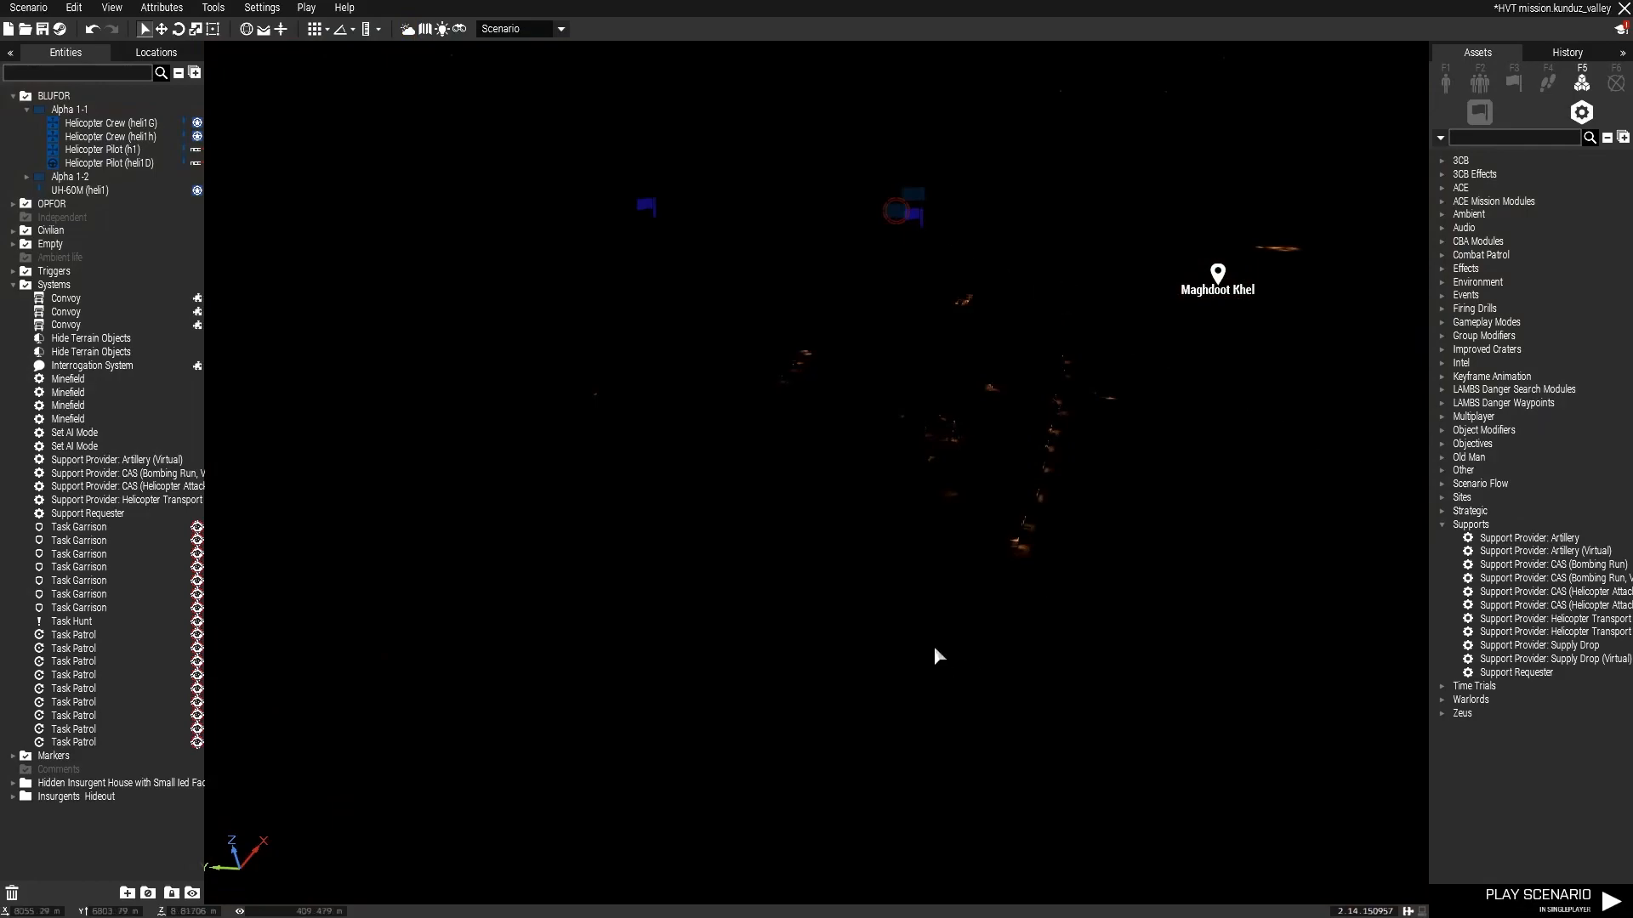
Change the mission date's day to 26 in the environment attributes.
{"action": "right_click_drag", "start_coordinate": [960, 439], "coordinate": [919, 255]}
{"action": "left_click", "coordinate": [409, 32]}
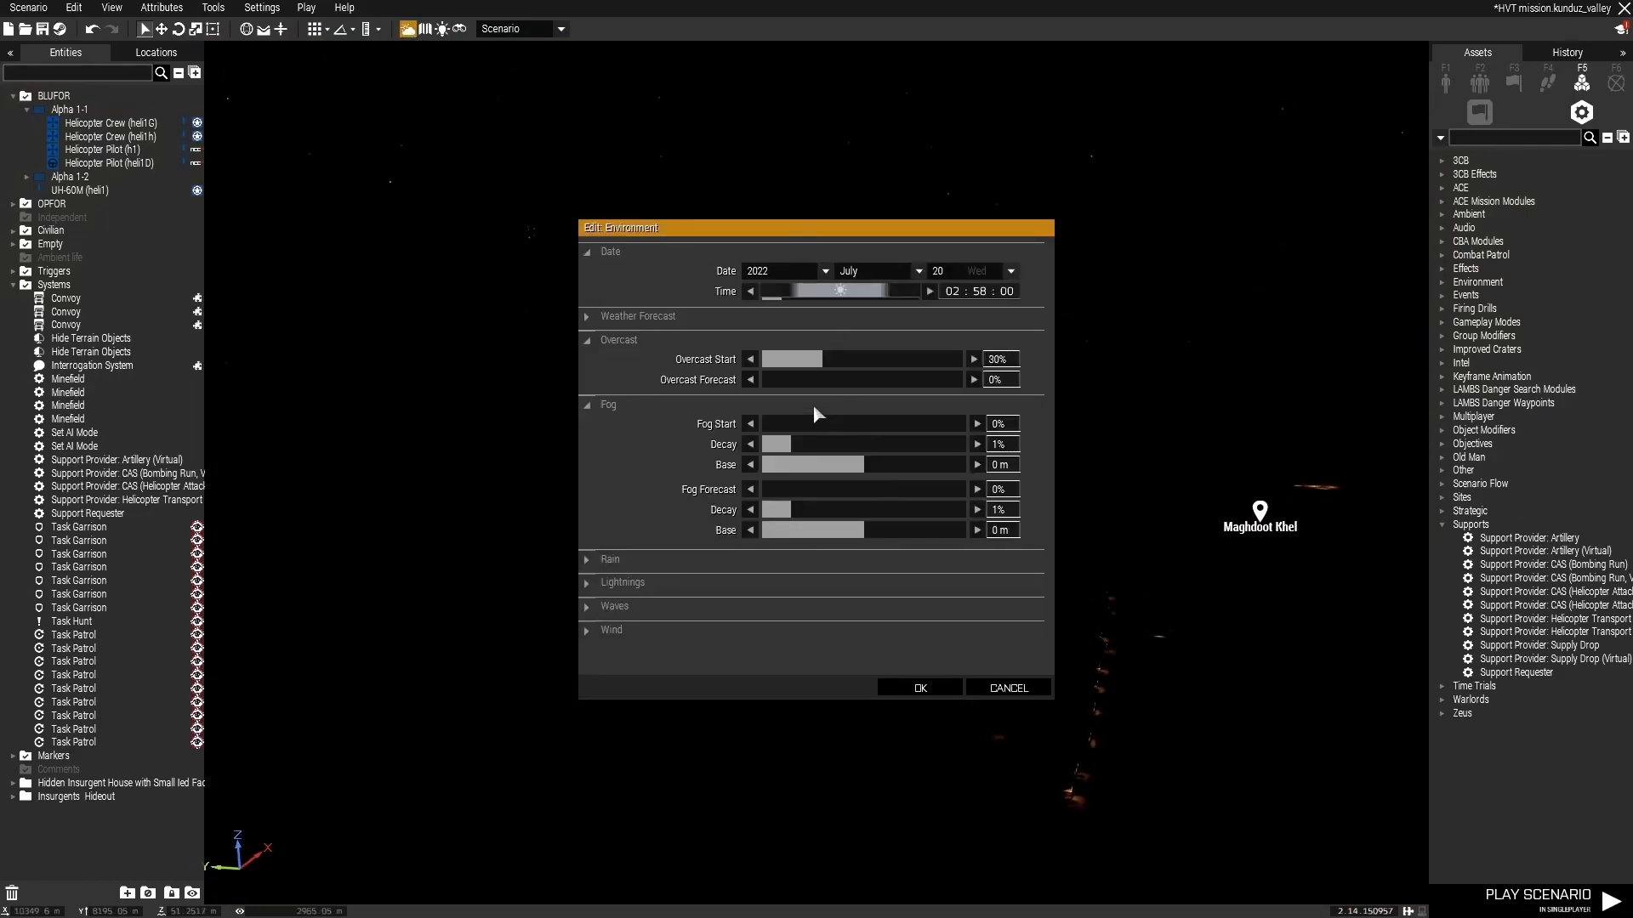
{"action": "left_click", "coordinate": [966, 272]}
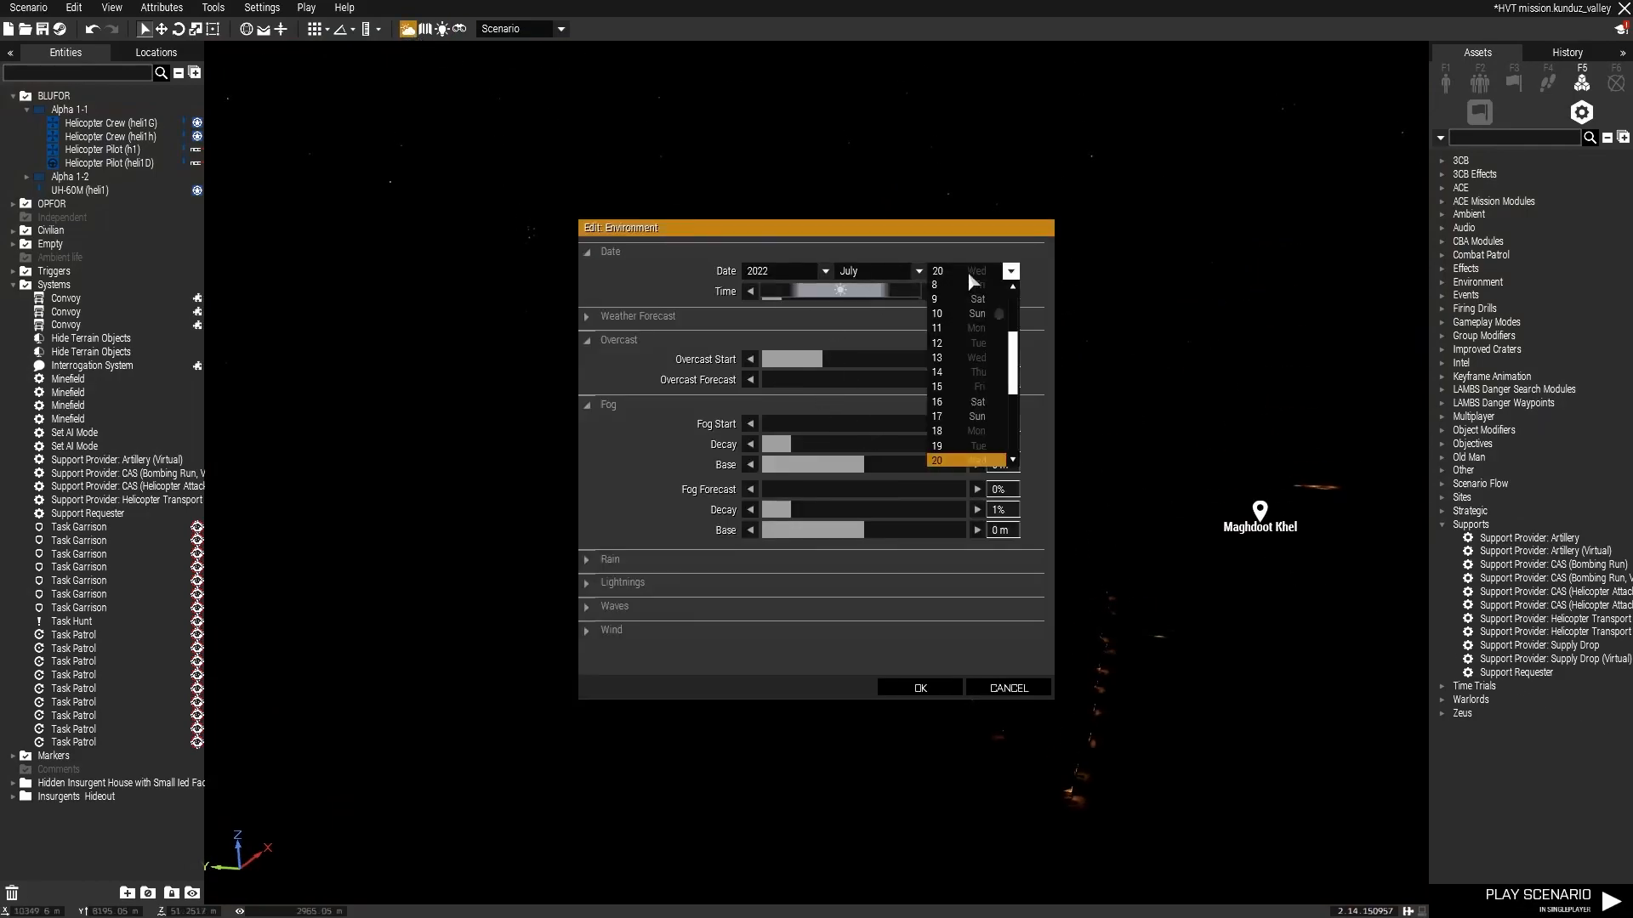
{"action": "scroll", "coordinate": [991, 352], "scroll_direction": "down", "scroll_amount": 2}
{"action": "left_click", "coordinate": [961, 427]}
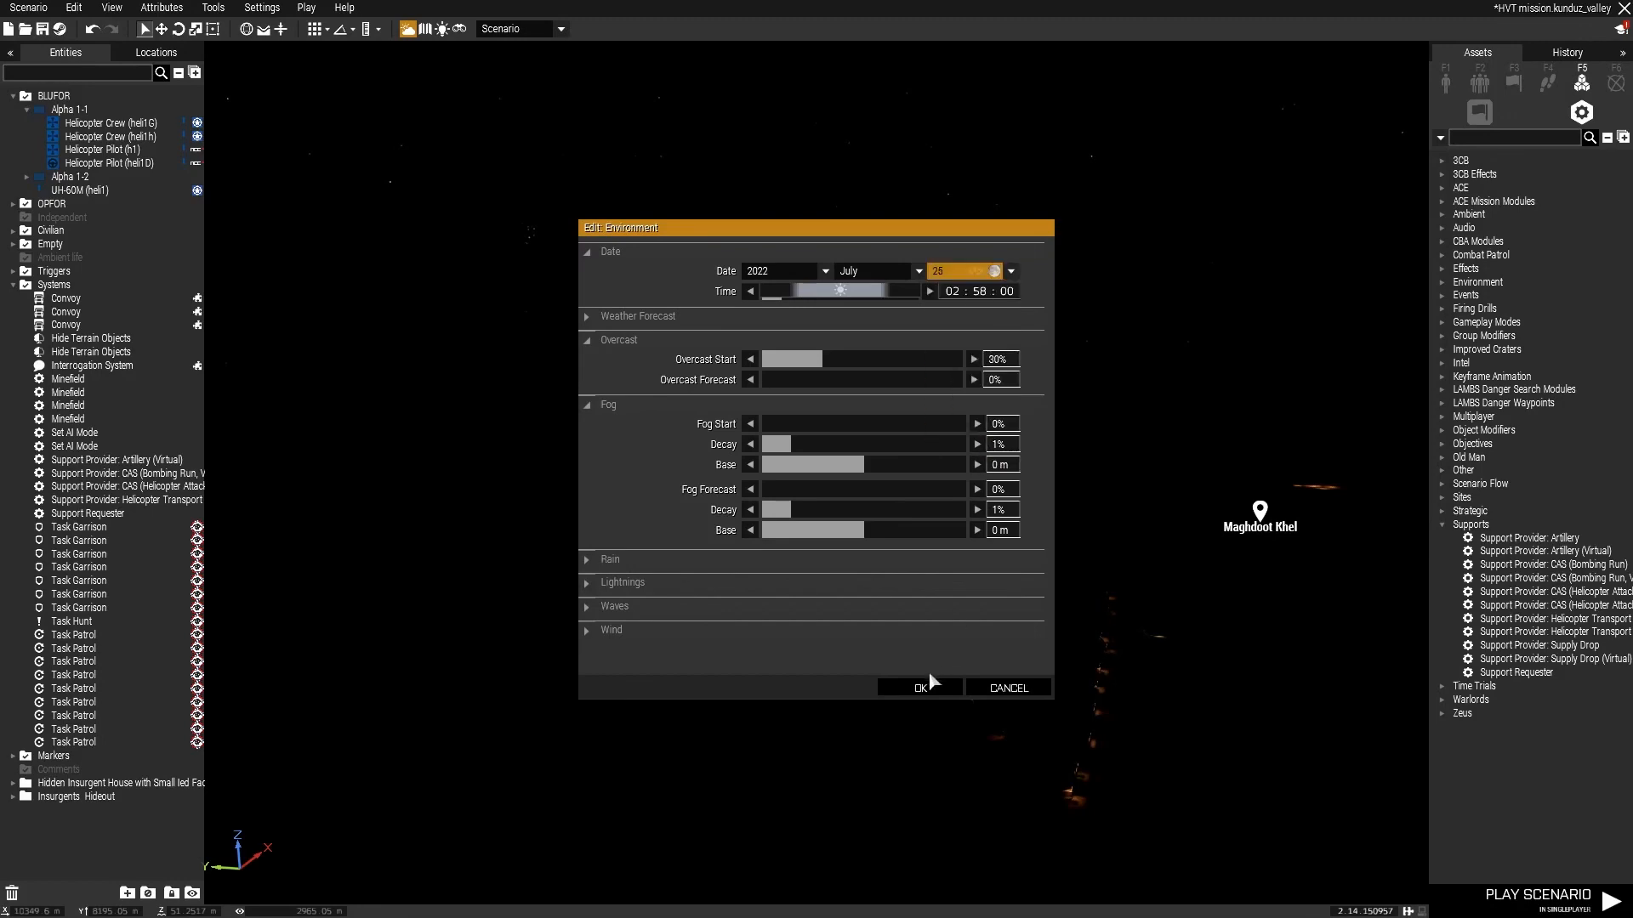
{"action": "left_click", "coordinate": [923, 688]}
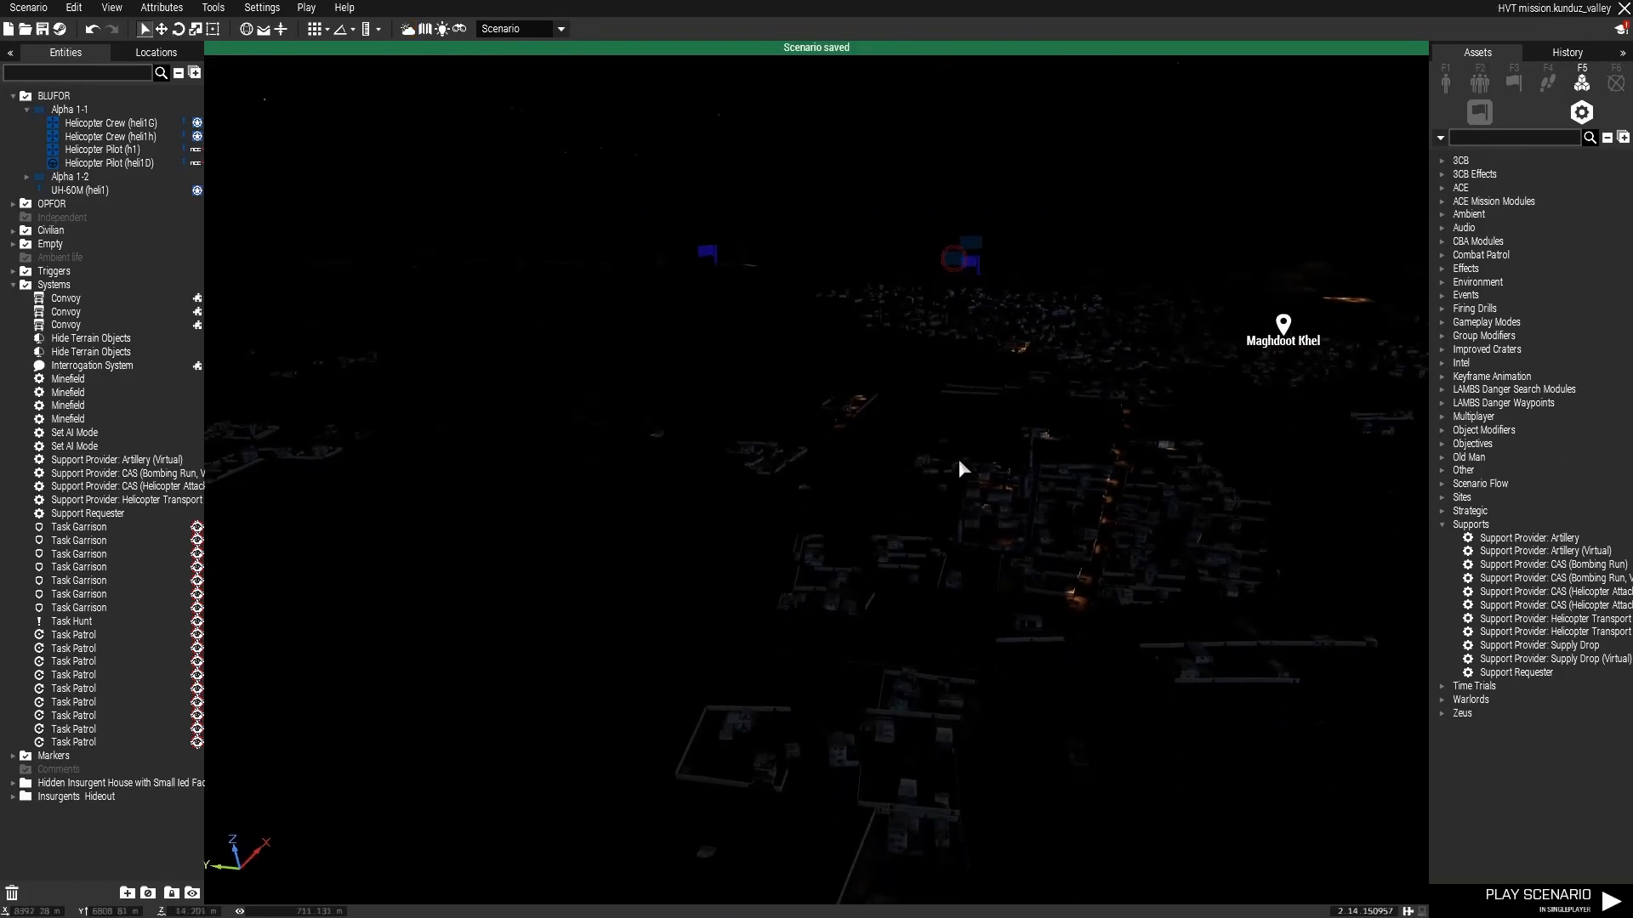